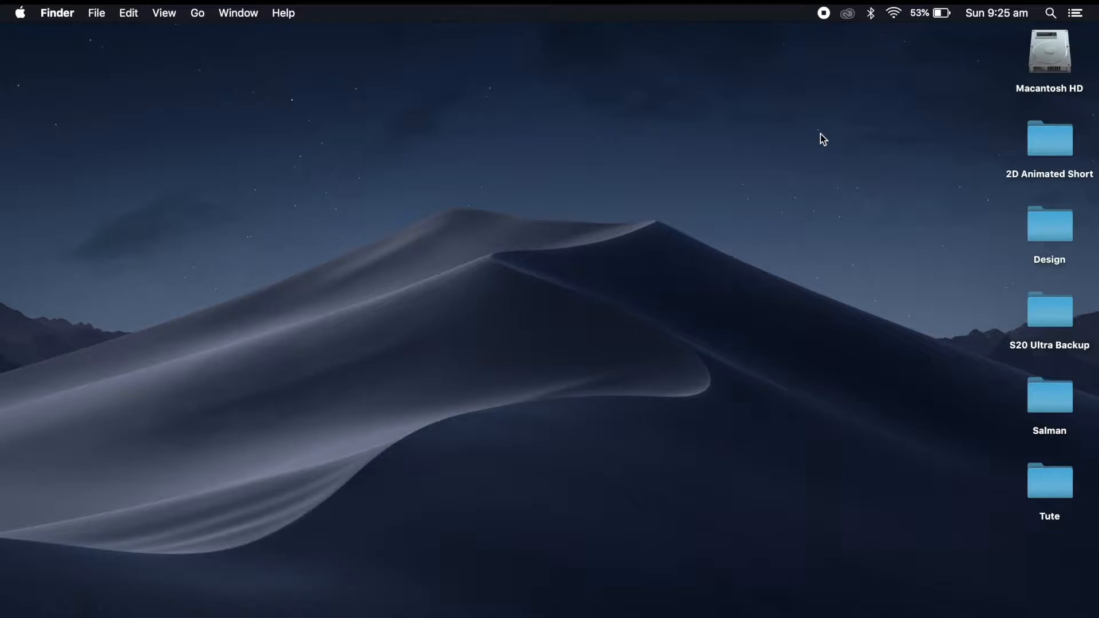
# - Switch to Illustrator and create a new Web-Large document of 1920 x 1080 px
pyautogui.click(709, 608)
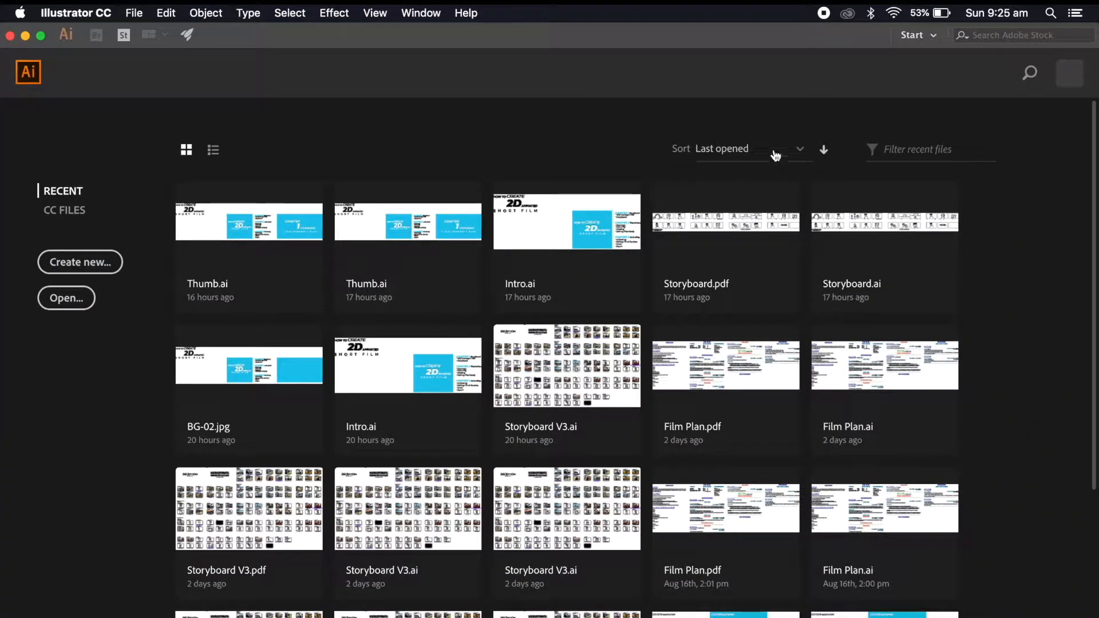
pyautogui.click(134, 13)
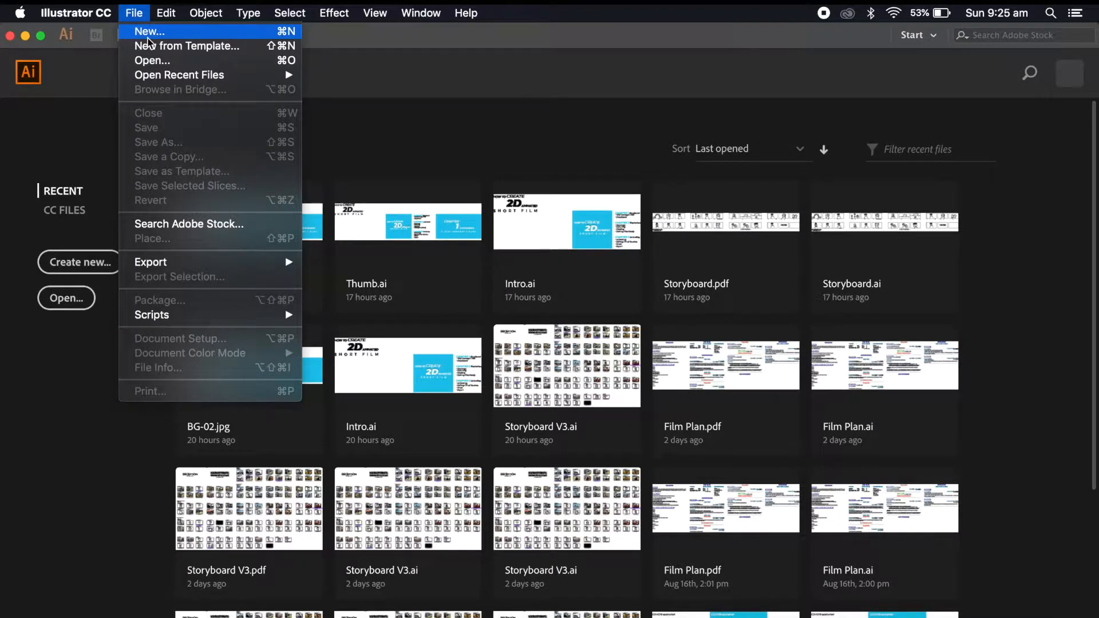
pyautogui.click(148, 29)
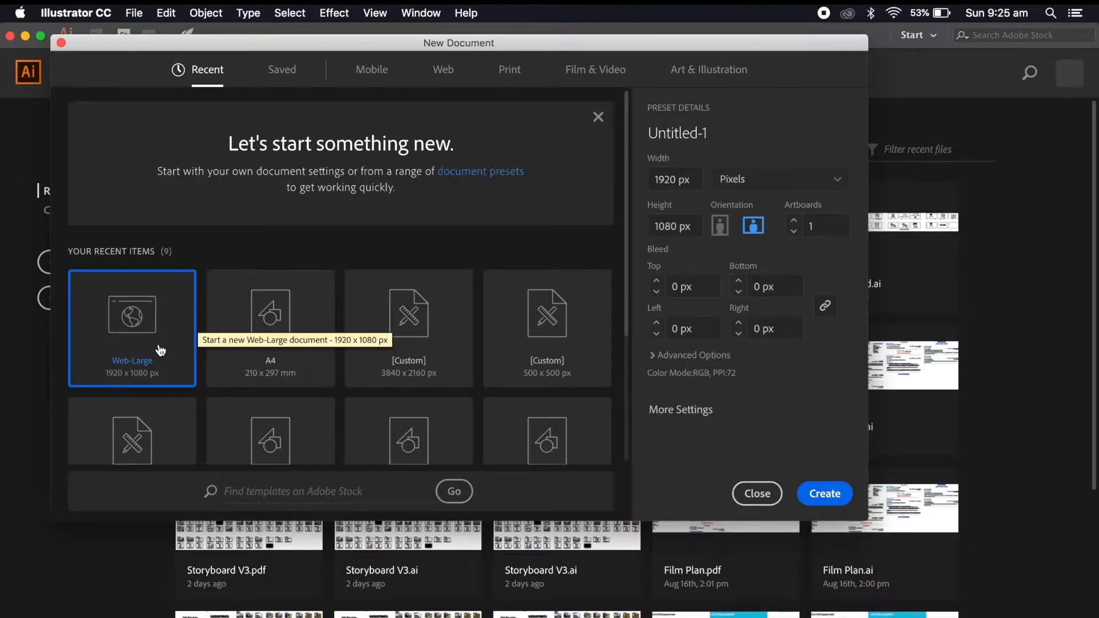
pyautogui.click(827, 495)
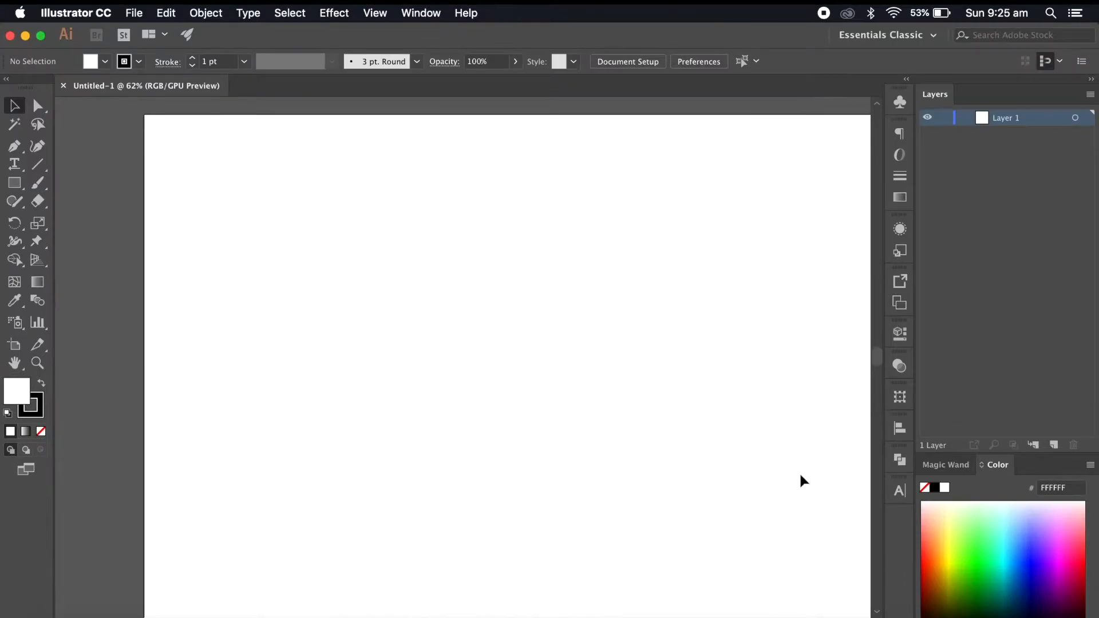
# - Review the storyboard sketches in Storyboard.pdf in Preview and return to Illustrator
pyautogui.click(981, 609)
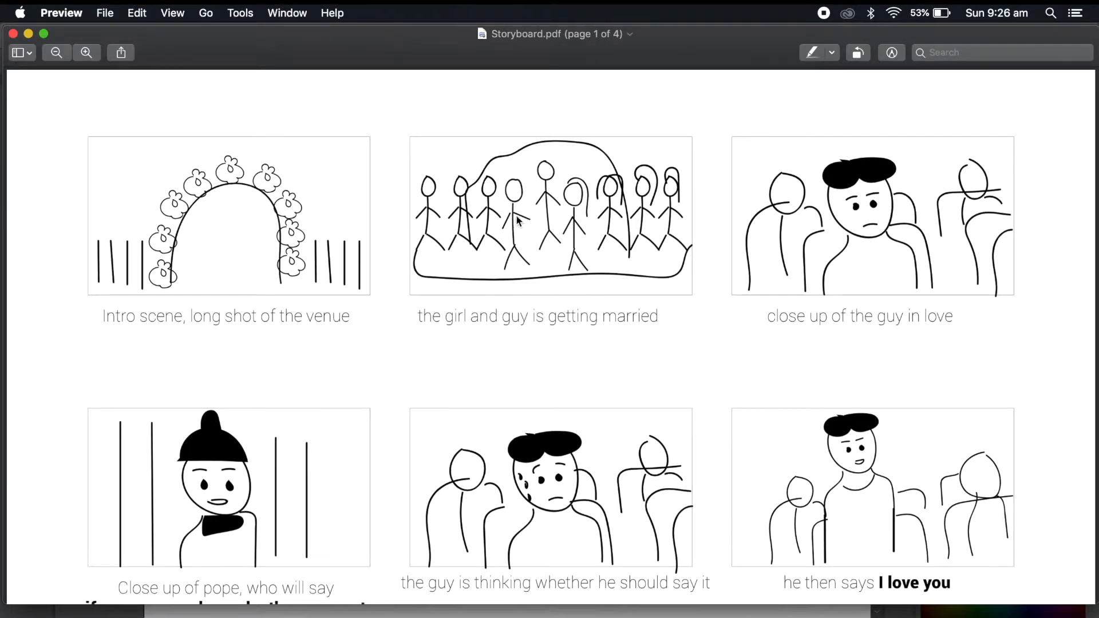
pyautogui.click(752, 616)
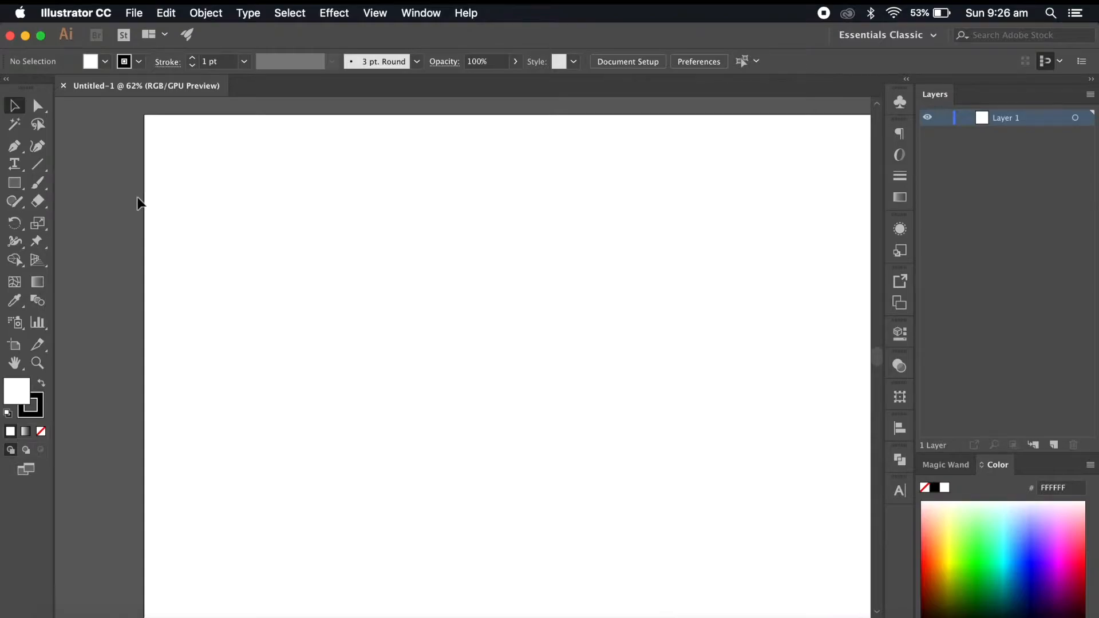
# - Draw an open path of four straight segments with the Pen tool, with two upright sides meeting in a V-shaped bottom
pyautogui.click(35, 184)
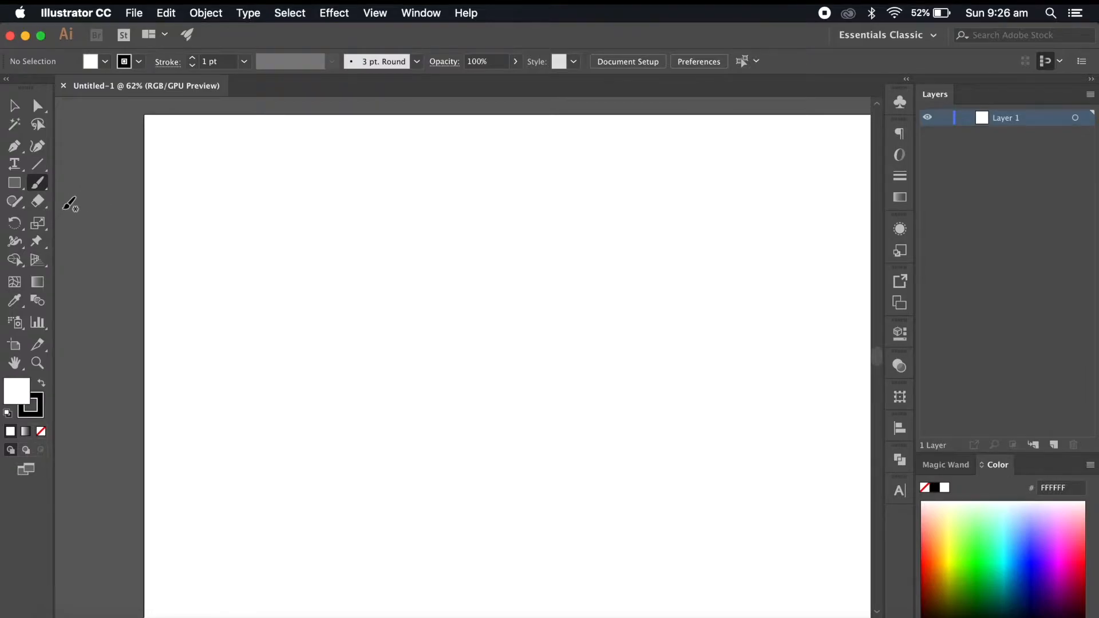
pyautogui.click(15, 147)
pyautogui.click(368, 164)
pyautogui.click(371, 268)
pyautogui.click(486, 364)
pyautogui.click(629, 273)
pyautogui.click(629, 159)
pyautogui.press('v')
pyautogui.click(659, 387)
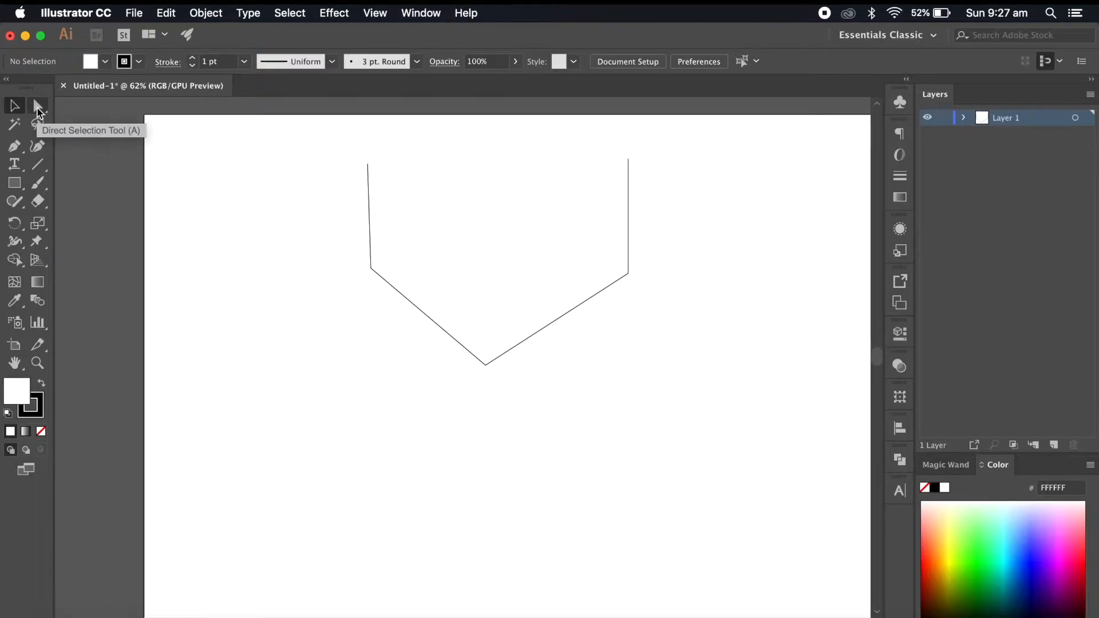
# - Round the path's two side corners together to a radius of about 171 px
pyautogui.click(37, 108)
pyautogui.click(371, 268)
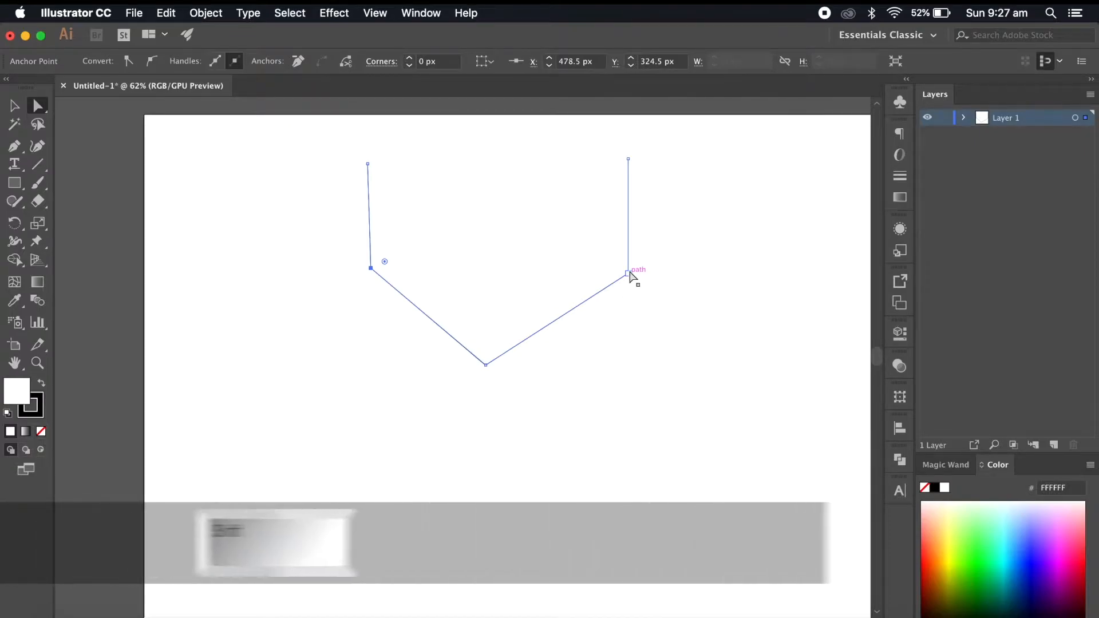
pyautogui.keyDown('shift'); pyautogui.click(629, 274); pyautogui.keyUp('shift')
pyautogui.moveTo(616, 272); pyautogui.dragTo(550, 231)
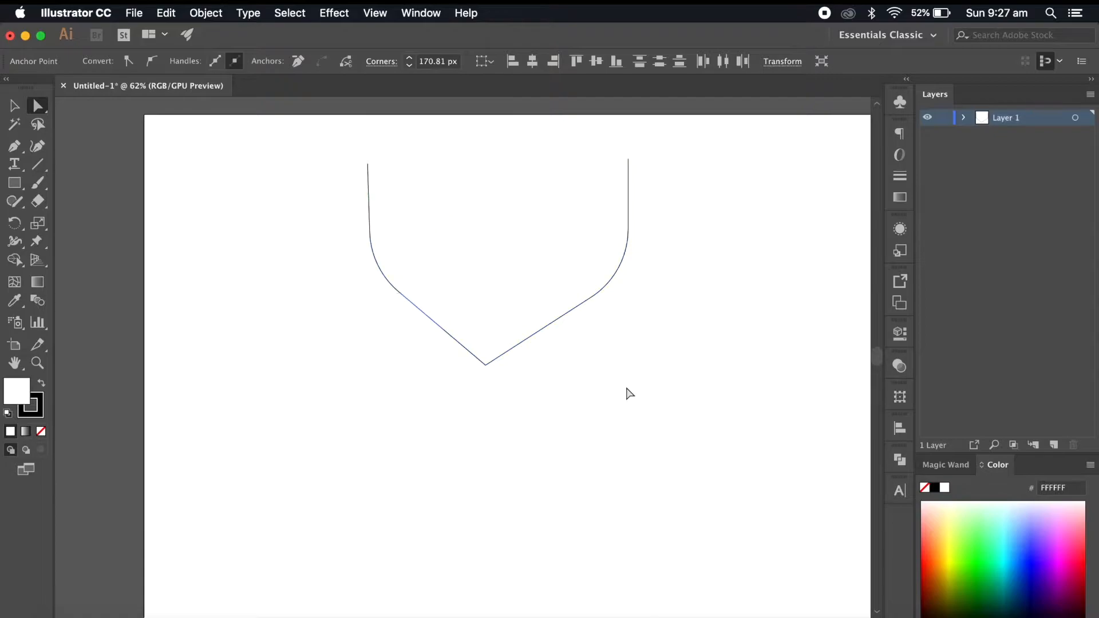
pyautogui.click(629, 394)
# - Round the bottom tip of the path slightly and deselect it
pyautogui.click(486, 364)
pyautogui.moveTo(487, 351); pyautogui.dragTo(485, 377)
pyautogui.click(541, 442)
pyautogui.click(14, 106)
pyautogui.click(639, 476)
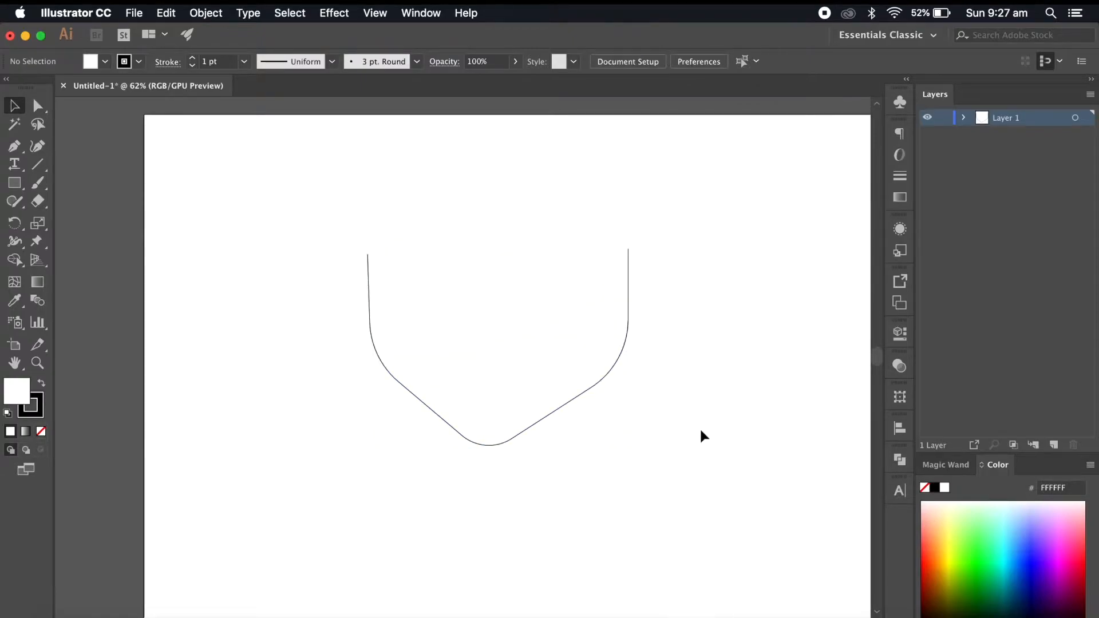
# - Delete the rounded V-shaped path from the artboard
pyautogui.moveTo(689, 233); pyautogui.dragTo(331, 457)
pyautogui.press('Delete')
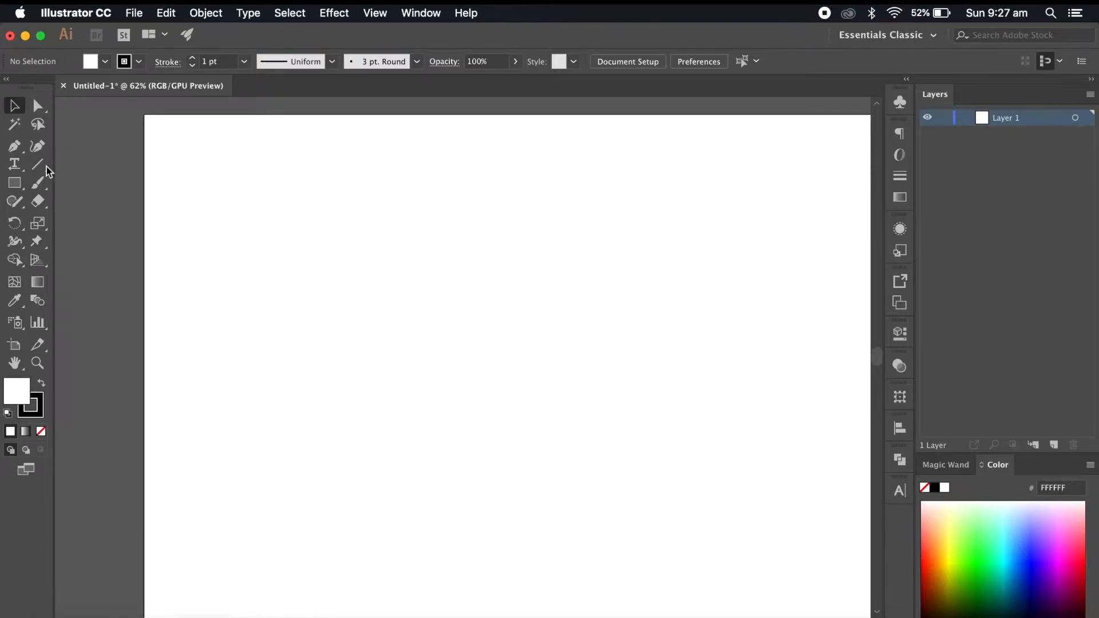
# - Draw a rectangle on the artboard and round its two bottom corners fully to form a U-shaped base
pyautogui.click(14, 182)
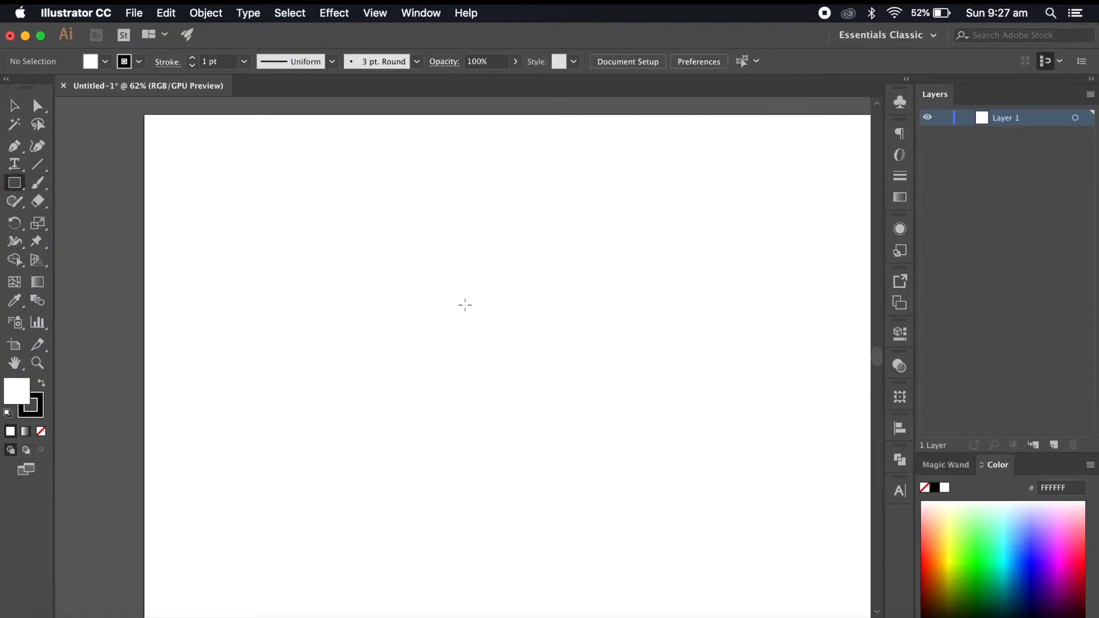
pyautogui.moveTo(421, 194); pyautogui.dragTo(663, 396)
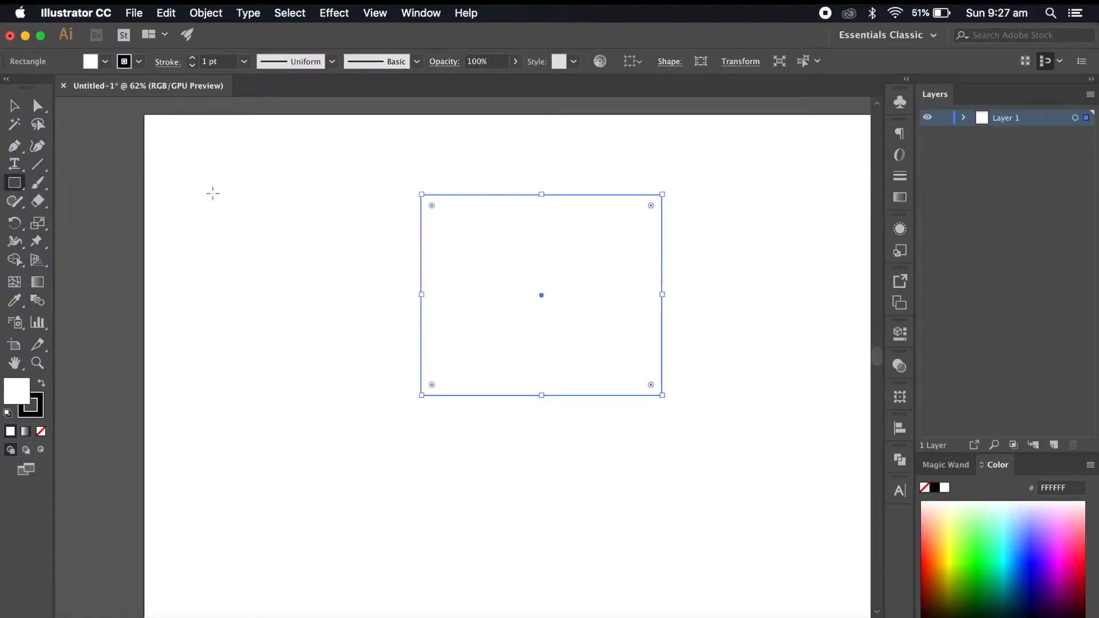
pyautogui.click(37, 106)
pyautogui.click(434, 408)
pyautogui.click(422, 396)
pyautogui.keyDown('shift'); pyautogui.click(662, 395); pyautogui.keyUp('shift')
pyautogui.moveTo(652, 385); pyautogui.dragTo(557, 272)
pyautogui.click(682, 479)
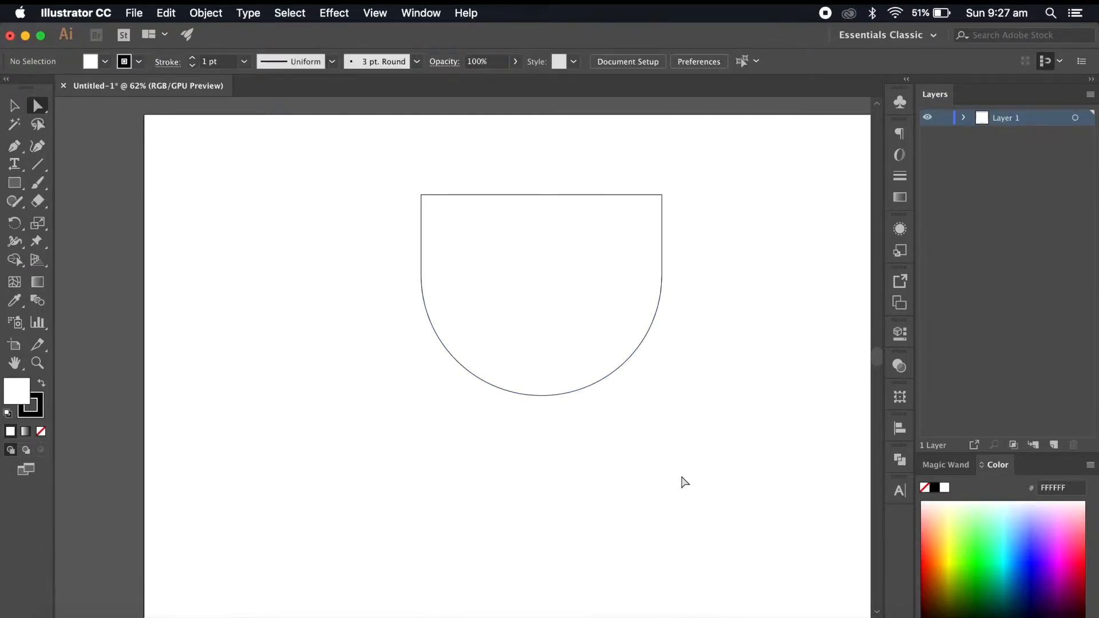
# - Cut the shape at its two top corners with the Scissors tool and delete the straight top edge
pyautogui.click(423, 196)
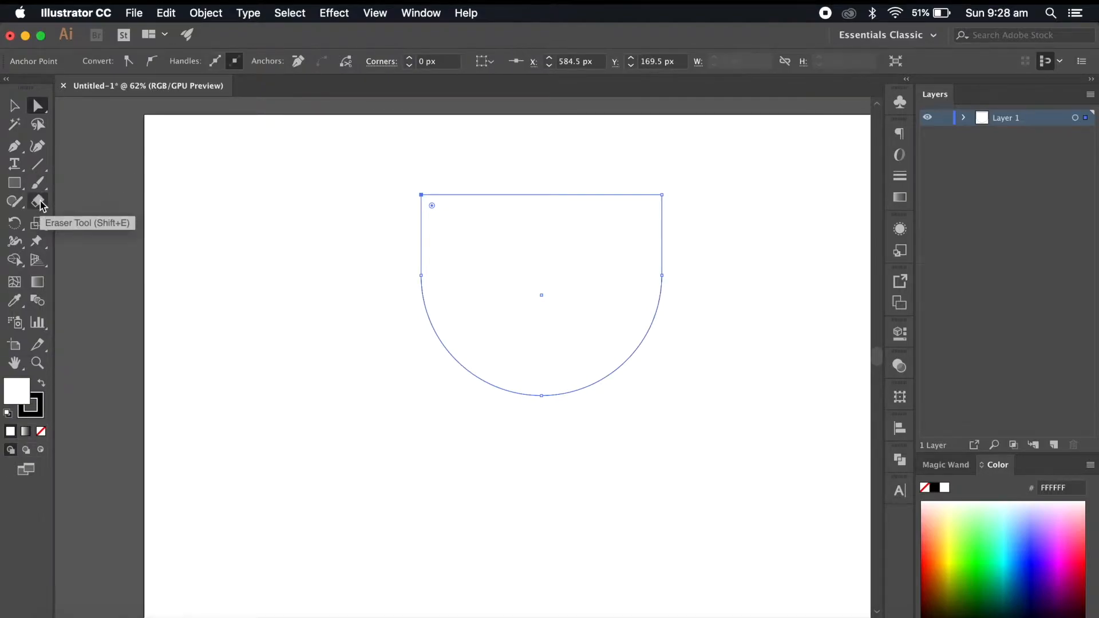
pyautogui.click(39, 202)
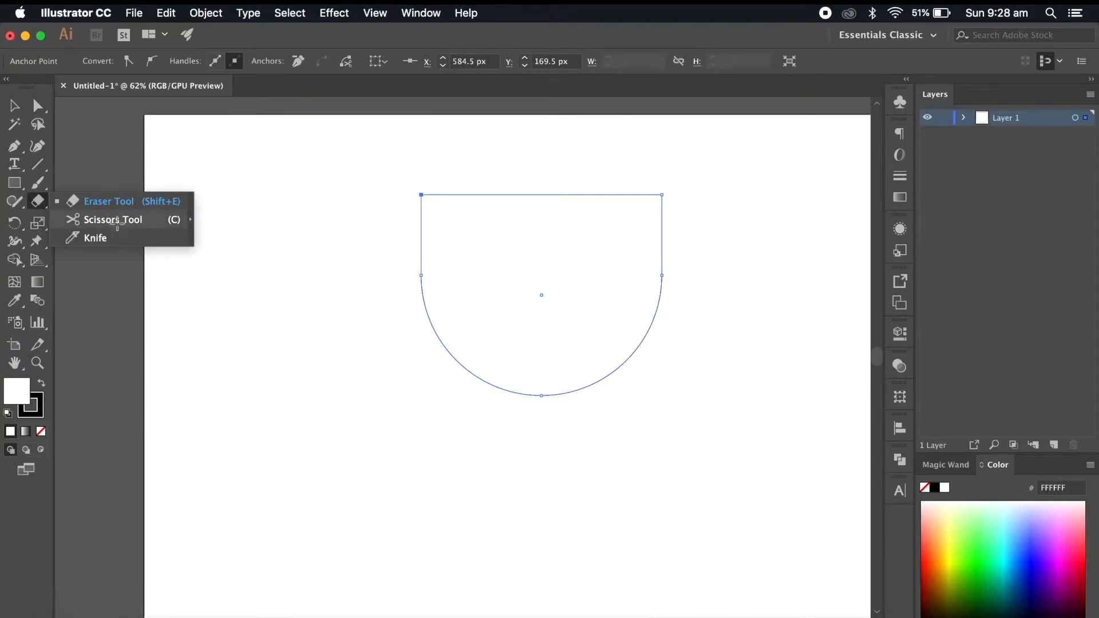
pyautogui.click(115, 222)
pyautogui.click(421, 194)
pyautogui.click(663, 195)
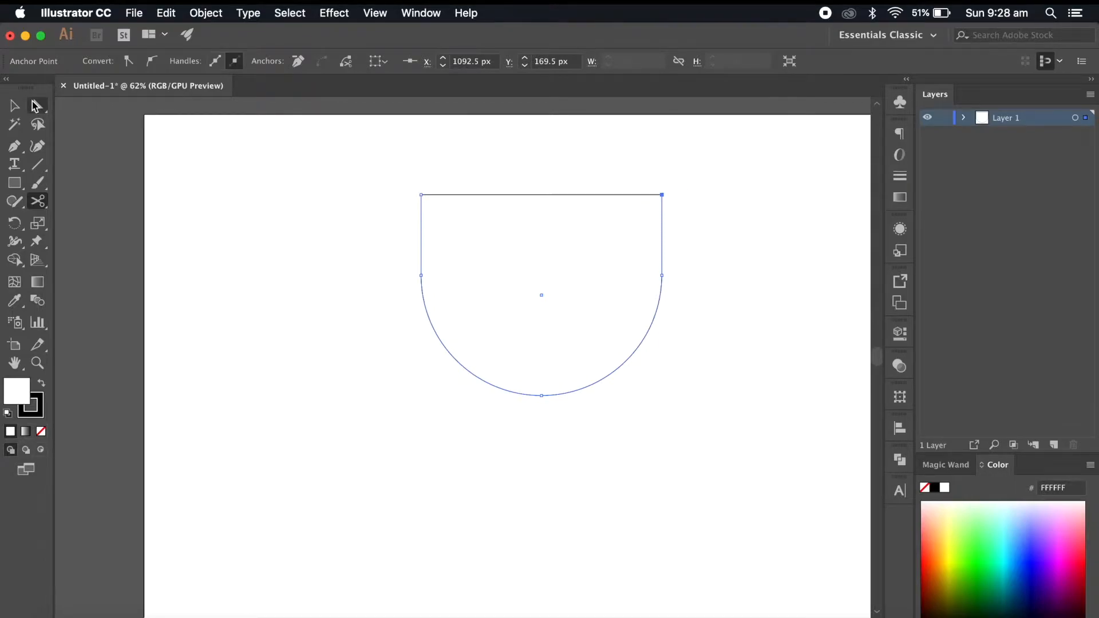
pyautogui.click(35, 106)
pyautogui.click(250, 256)
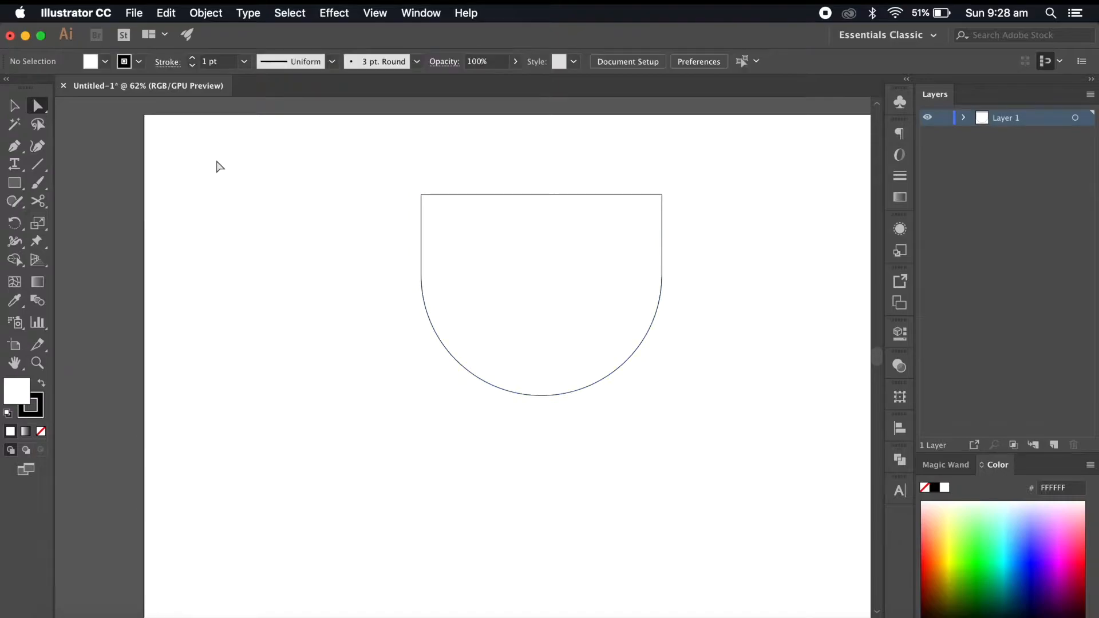
pyautogui.click(562, 195)
pyautogui.press('Delete')
# - Delete the remaining open U-shaped path
pyautogui.click(769, 395)
pyautogui.press('v')
pyautogui.moveTo(378, 184); pyautogui.dragTo(792, 457)
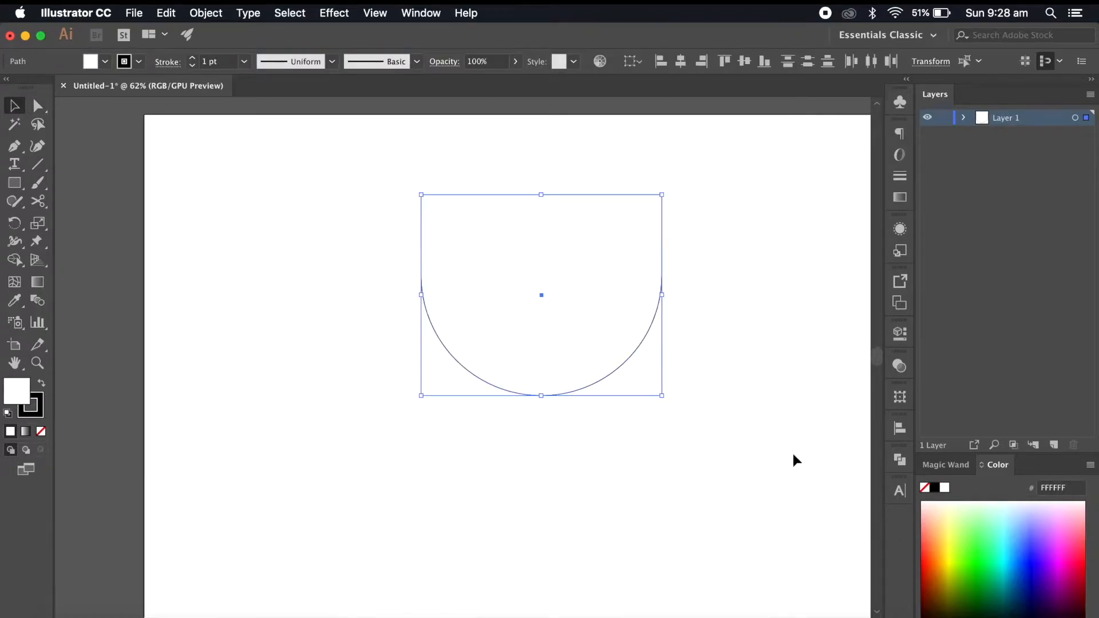
pyautogui.press('Delete')
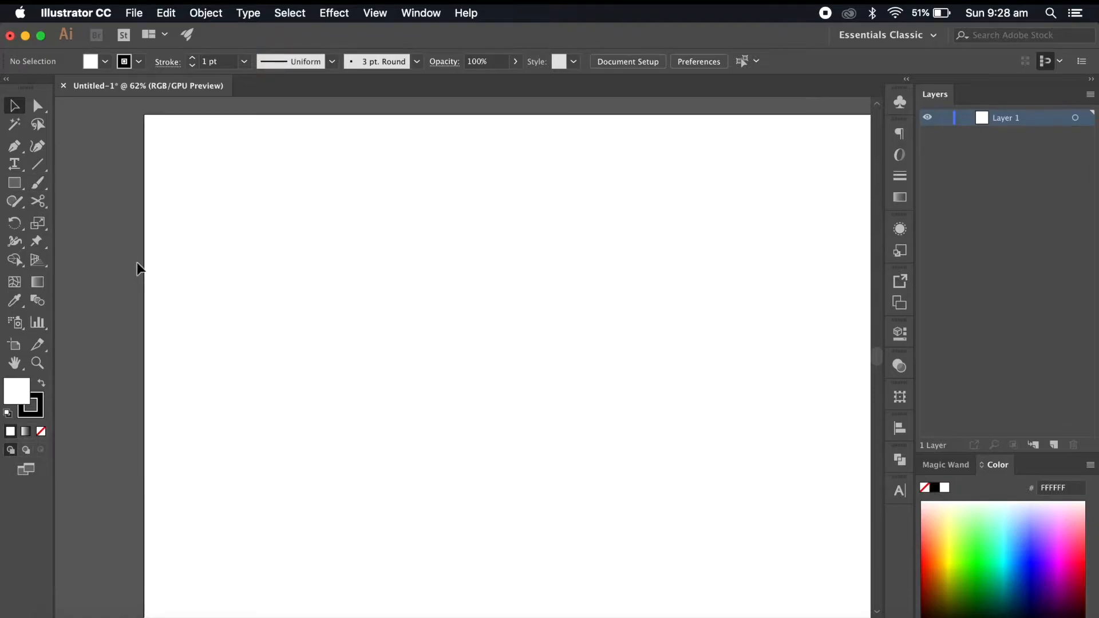
# - Look through the available brush definitions for the Paintbrush tool
pyautogui.hscroll(-3, 271, 282)
pyautogui.scroll(1, 270, 283)
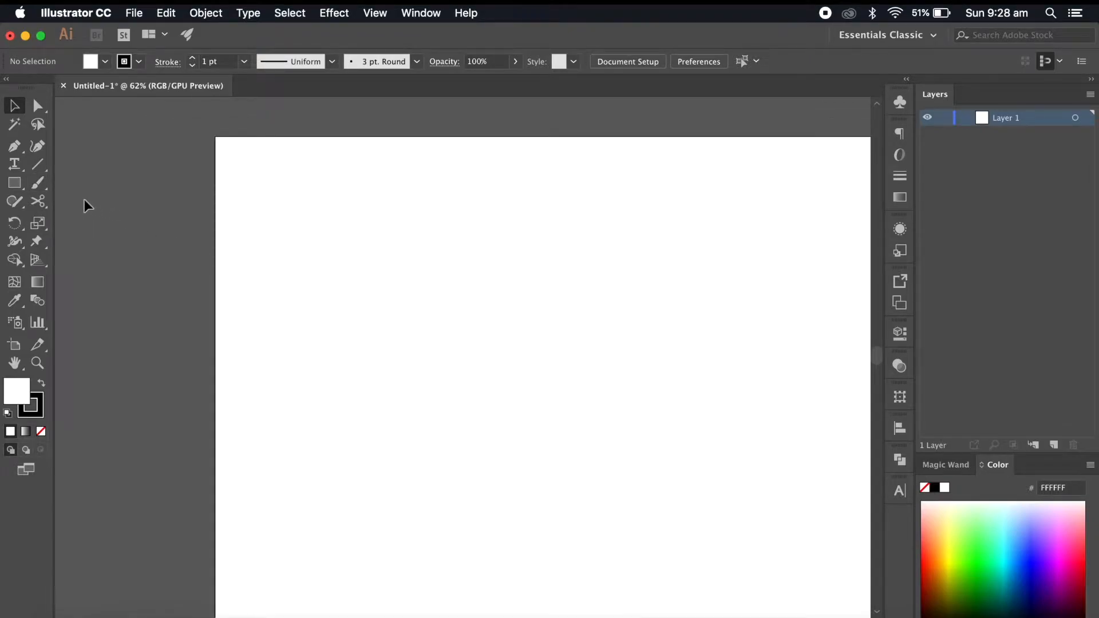
pyautogui.click(40, 183)
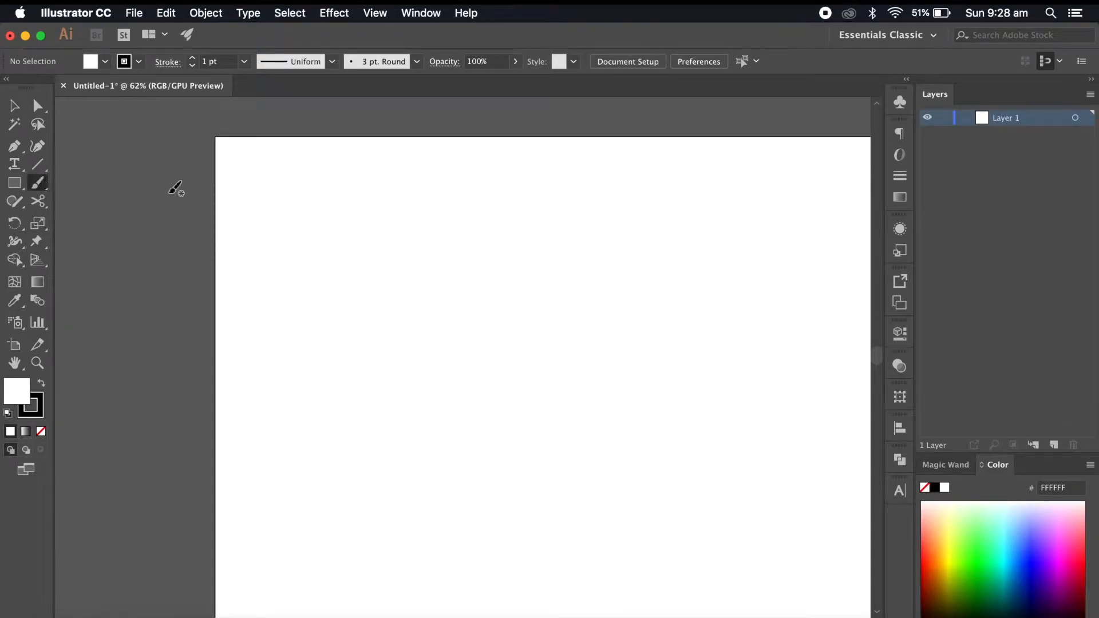
pyautogui.click(416, 62)
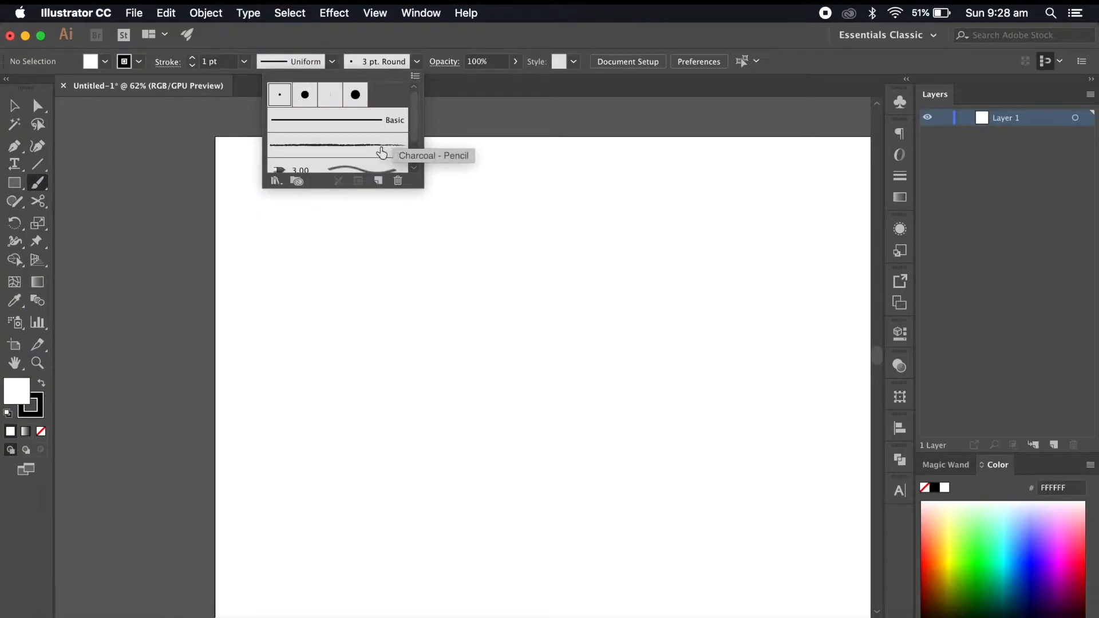
pyautogui.scroll(-1, 393, 153)
pyautogui.scroll(1, 392, 152)
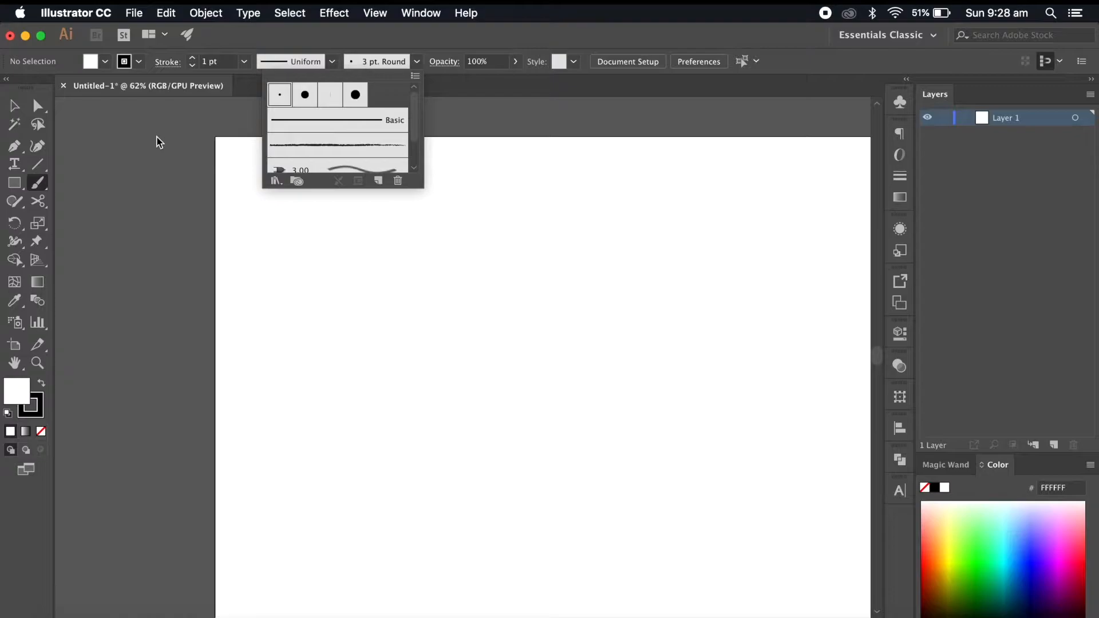
pyautogui.click(157, 138)
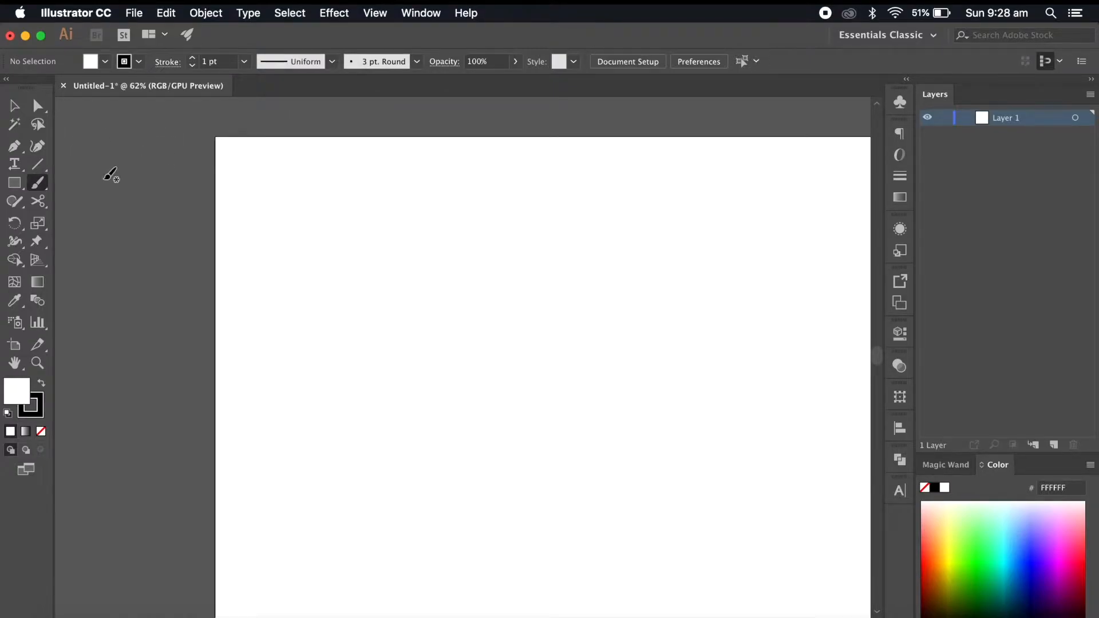
# - Draw an ellipse about 127 x 78 px with the Ellipse tool and move it off the artboard's left side
pyautogui.click(15, 185)
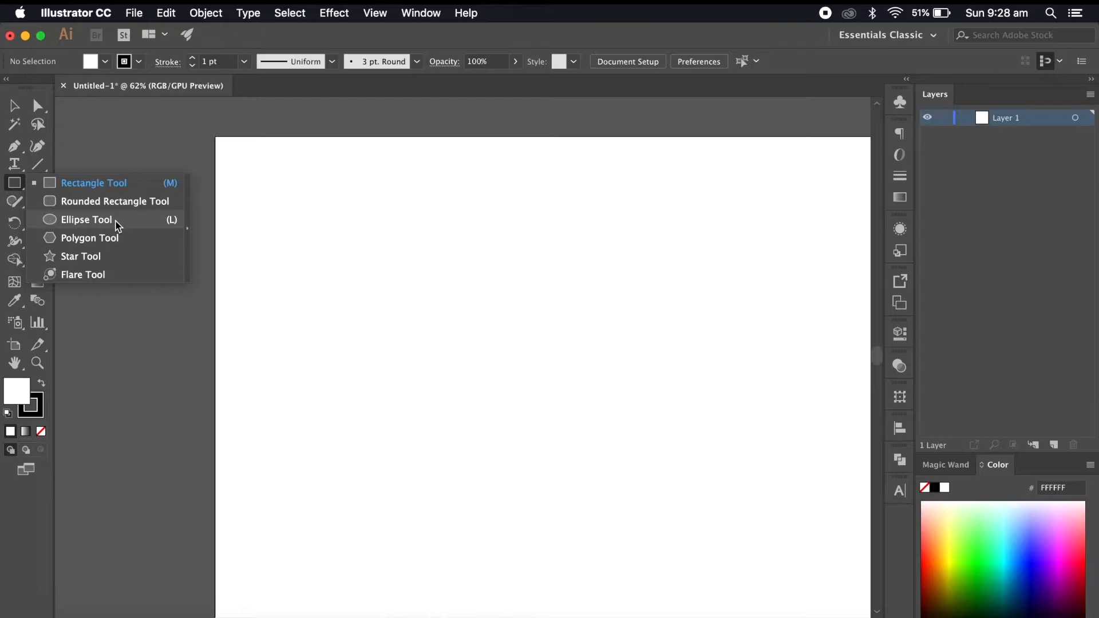
pyautogui.click(86, 220)
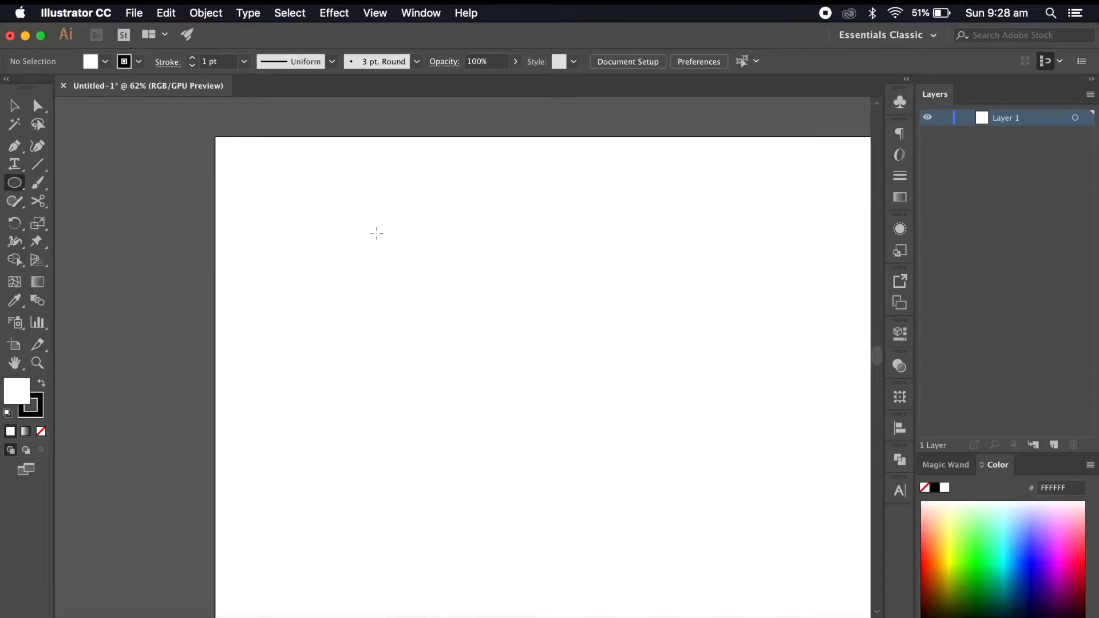
pyautogui.moveTo(419, 242); pyautogui.dragTo(480, 280)
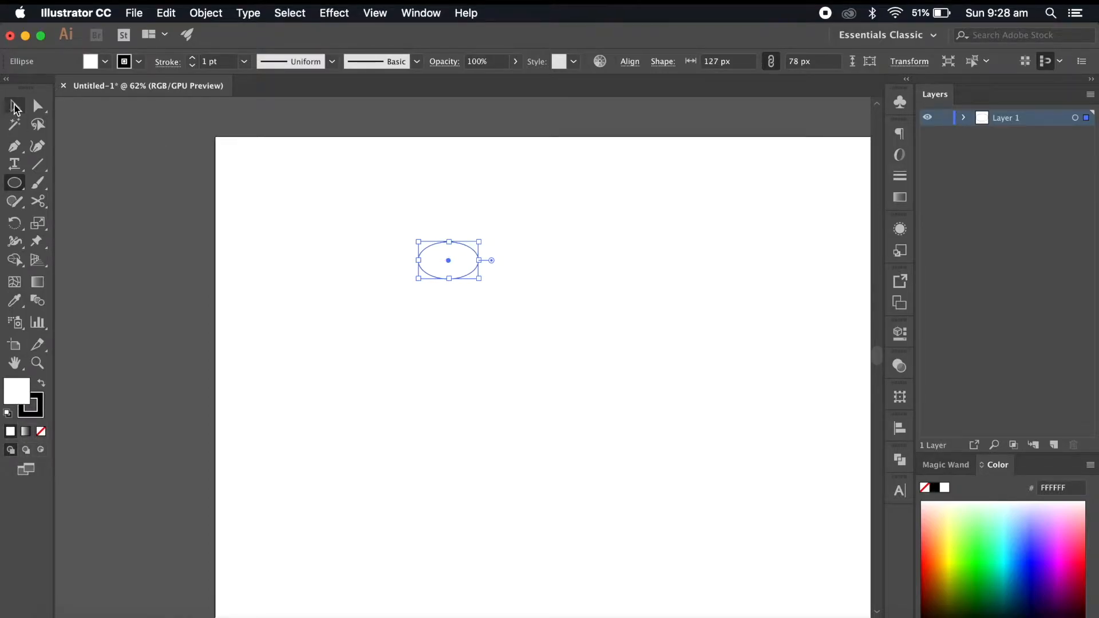
pyautogui.press('v')
pyautogui.moveTo(432, 263); pyautogui.dragTo(120, 223)
pyautogui.click(144, 277)
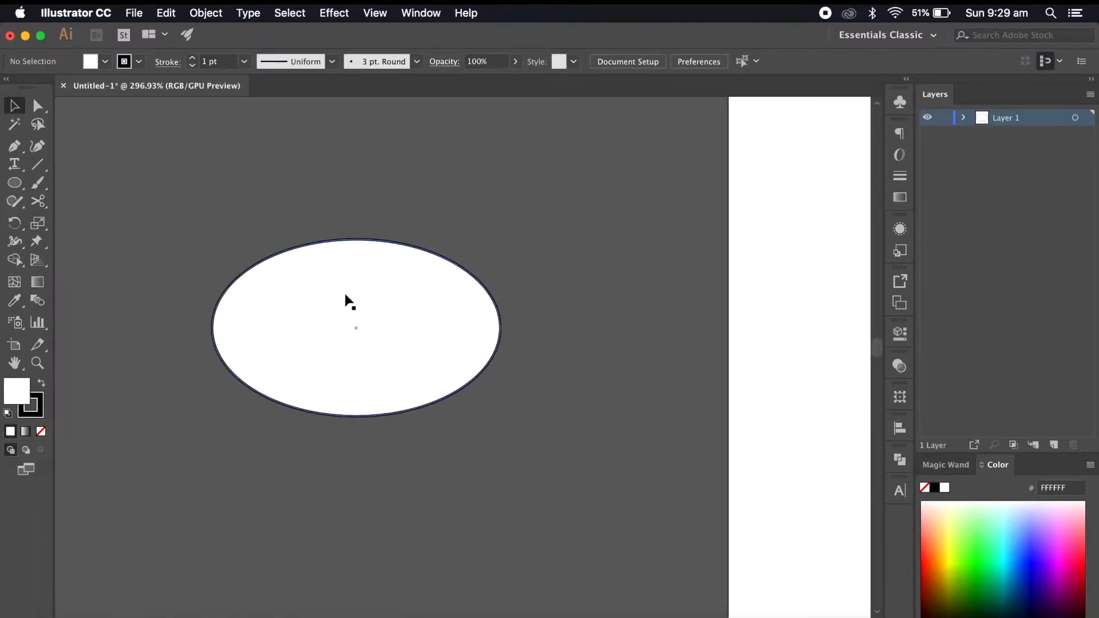
pyautogui.click(358, 339)
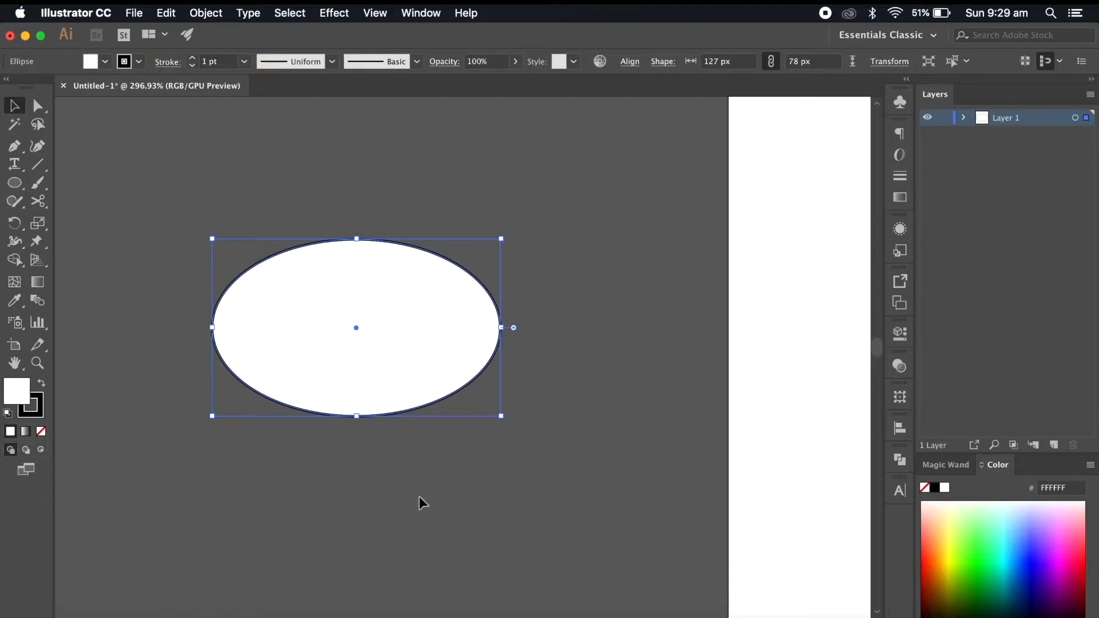
pyautogui.click(38, 409)
pyautogui.click(159, 425)
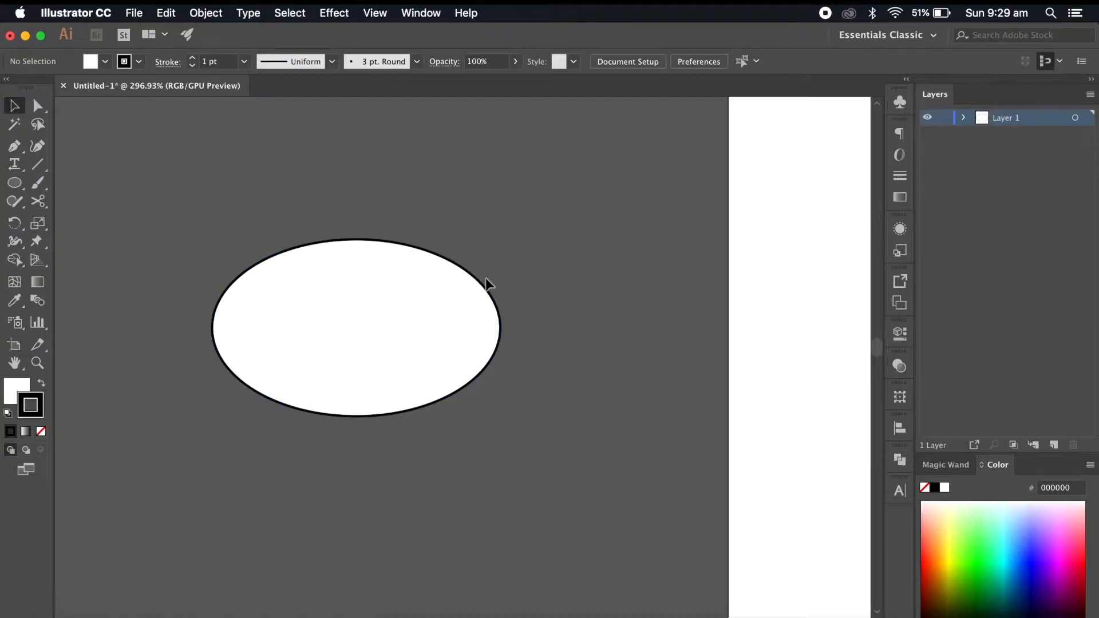
pyautogui.click(25, 382)
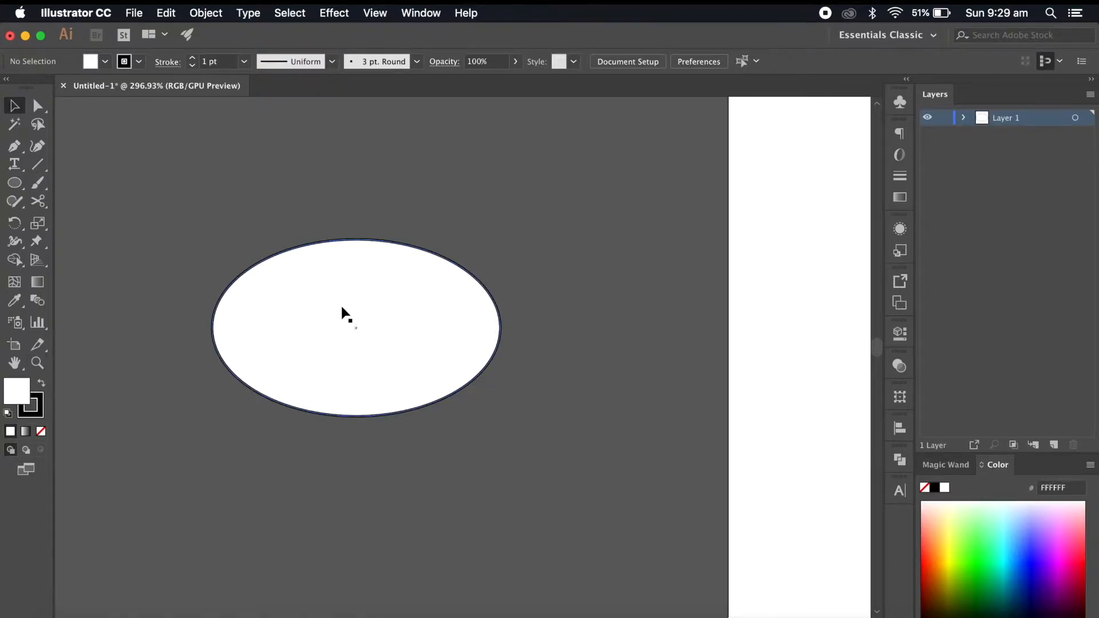
# - Change the ellipse's fill colour to black (000000)
pyautogui.click(261, 352)
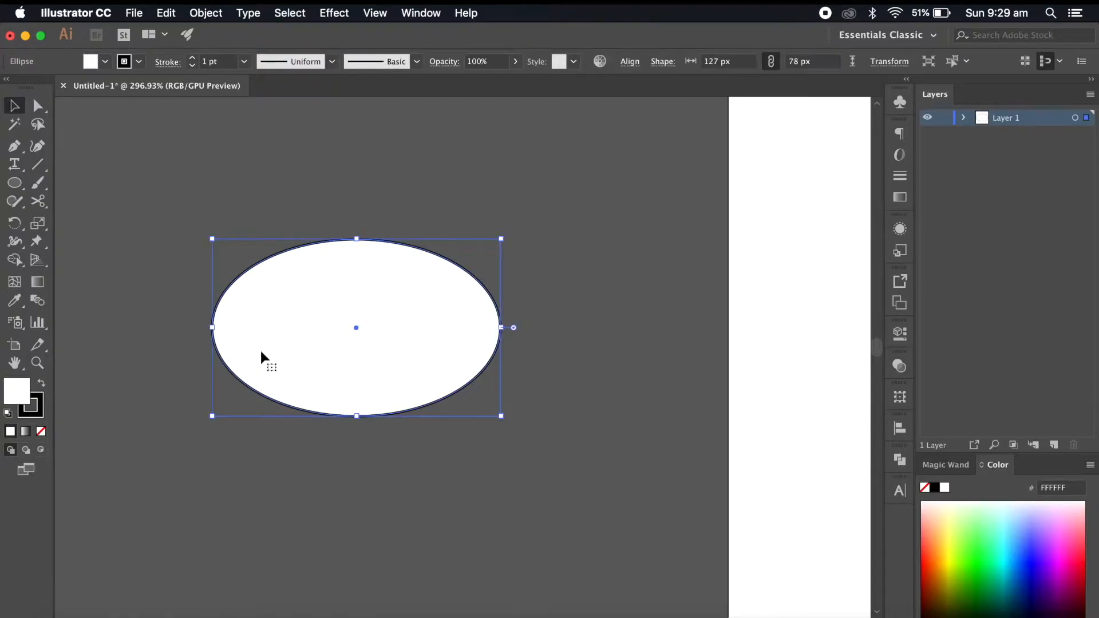
pyautogui.doubleClick(16, 400)
pyautogui.moveTo(262, 375)
pyautogui.mouseDown()
pyautogui.moveTo(112, 524)
pyautogui.moveTo(108, 543)
pyautogui.mouseUp()
pyautogui.click(499, 323)
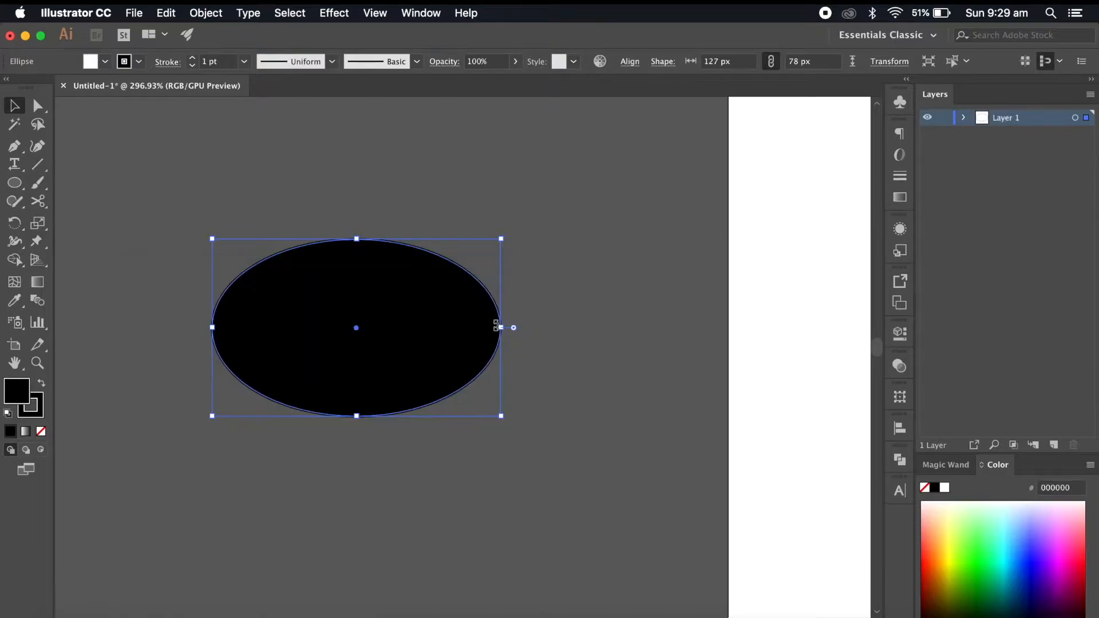
# - Remove the black ellipse's stroke so it has only a fill, and deselect it
pyautogui.click(39, 413)
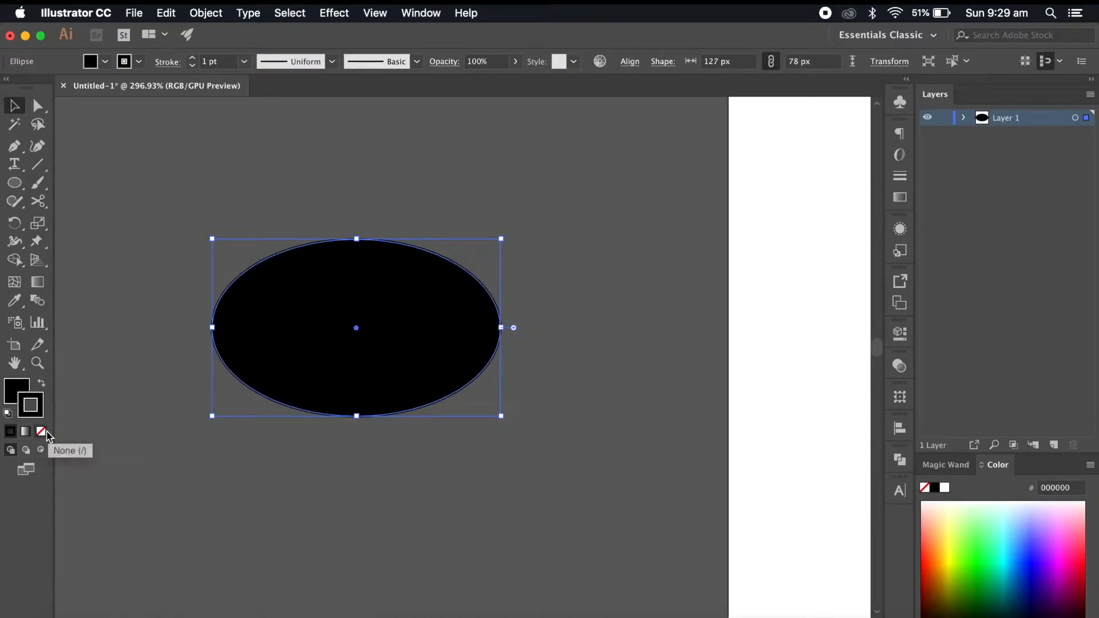
pyautogui.click(42, 433)
pyautogui.click(250, 465)
pyautogui.scroll(-5, 473, 459)
# - Create a new Art Brush from the black ellipse, keeping the default art brush options
pyautogui.click(455, 422)
pyautogui.click(38, 182)
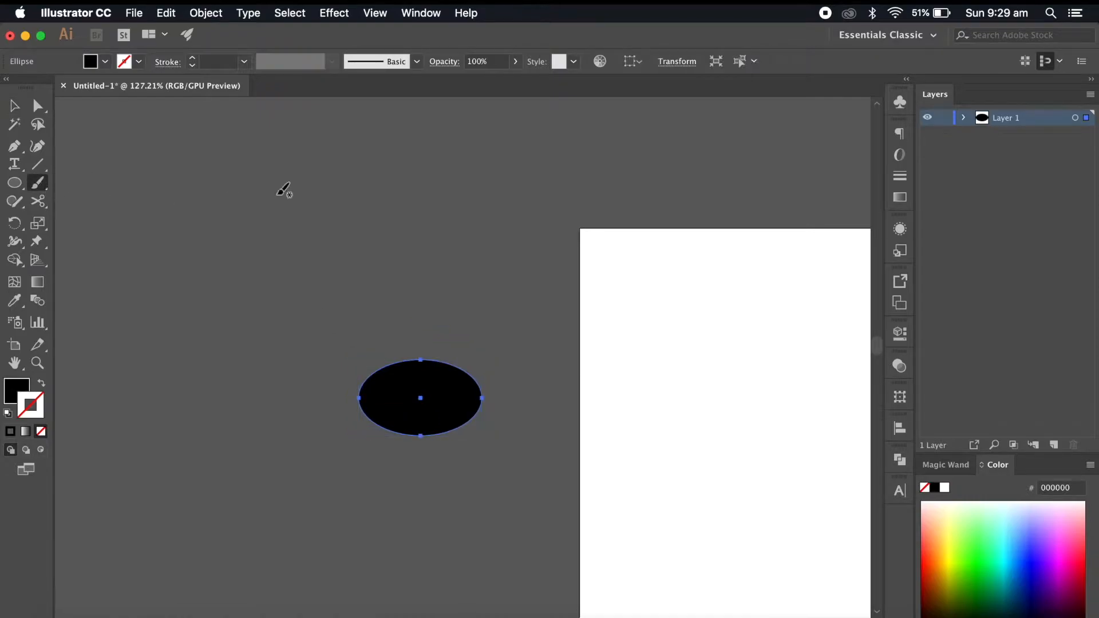
pyautogui.click(417, 61)
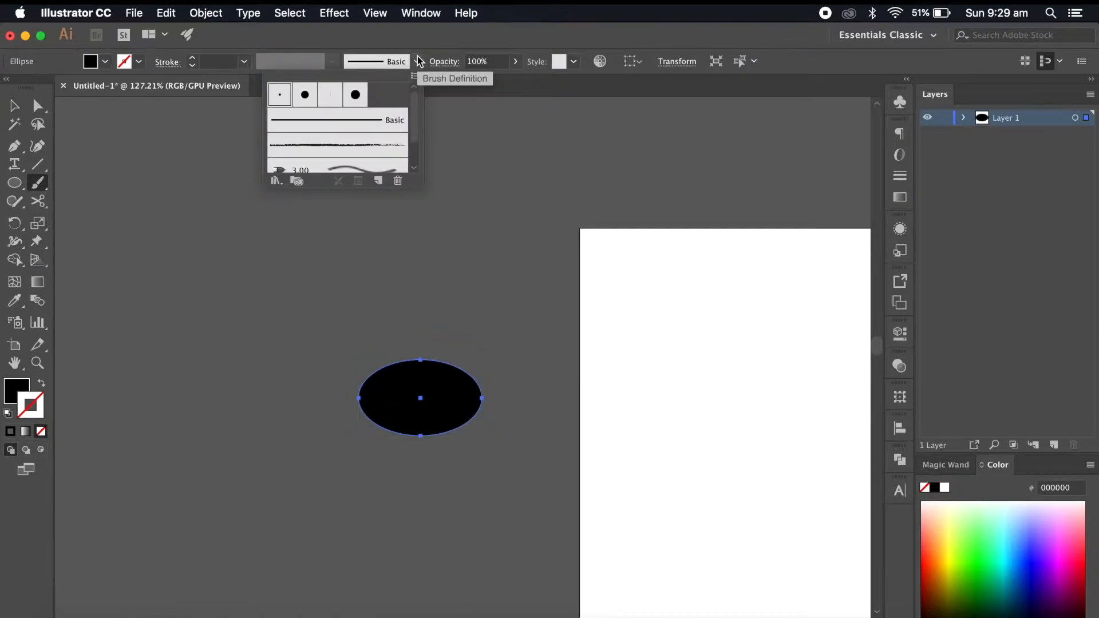
pyautogui.click(380, 181)
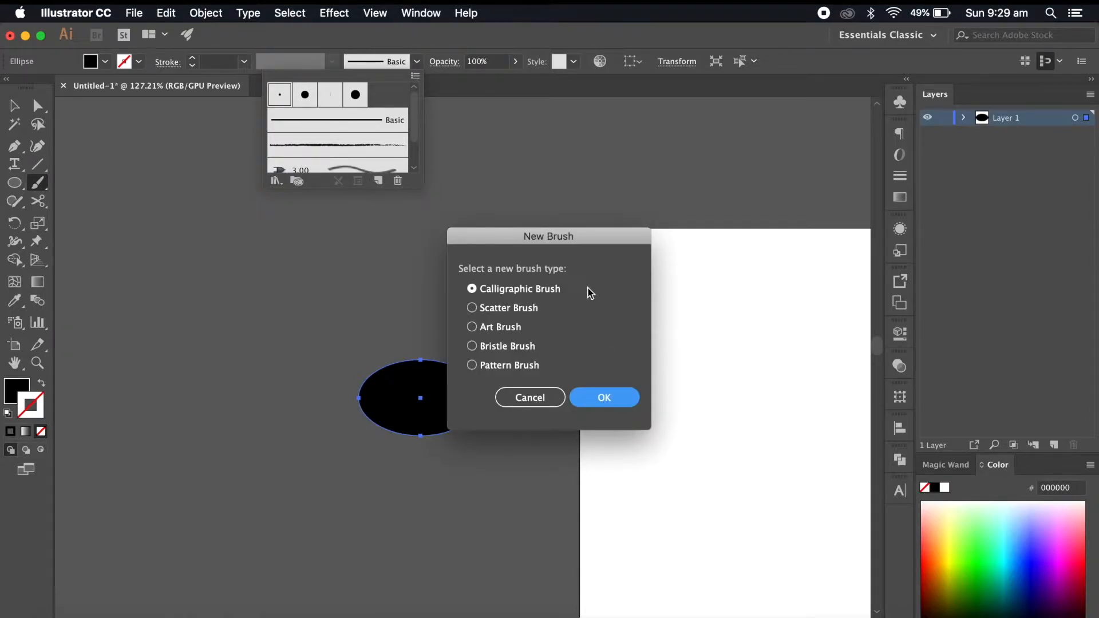
pyautogui.click(518, 327)
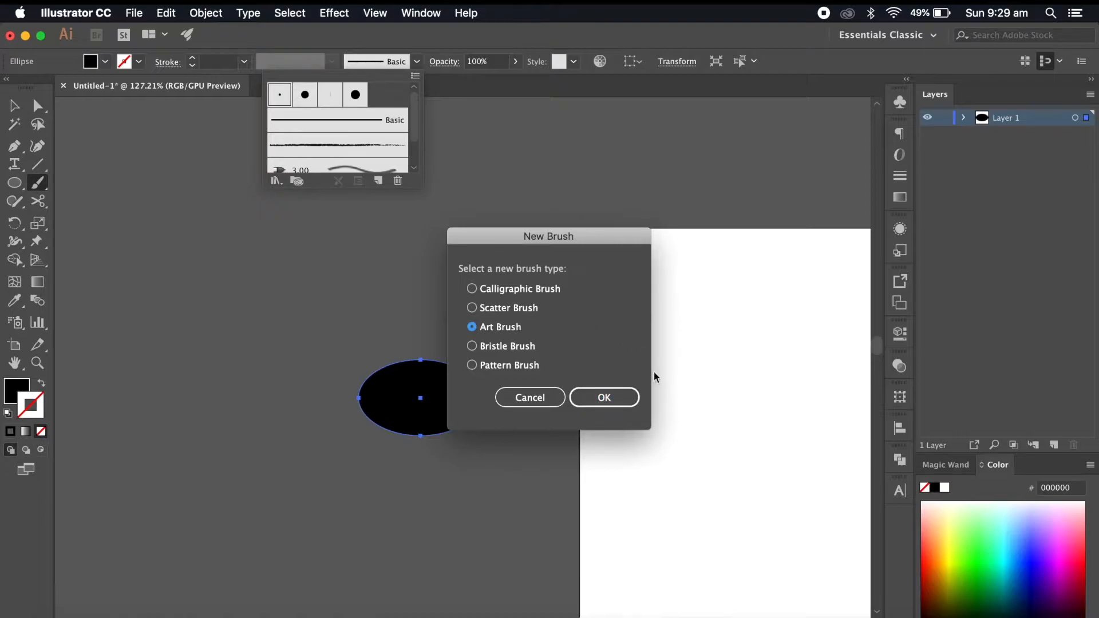
pyautogui.click(619, 397)
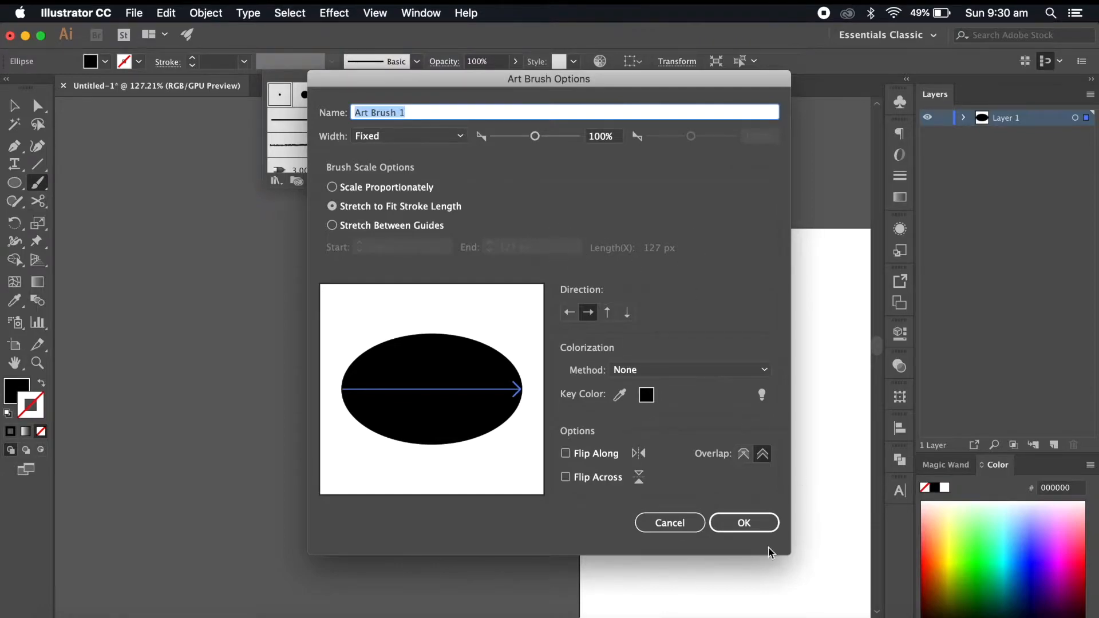
pyautogui.click(763, 525)
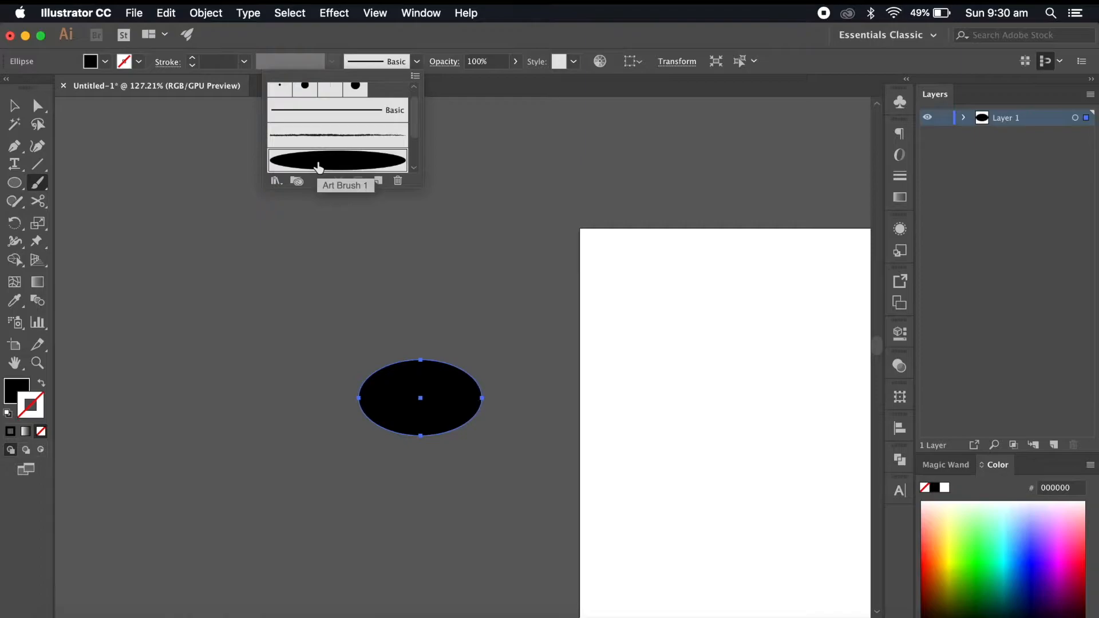
# - Delete the source ellipse and choose the new ellipse art brush for the Paintbrush tool
pyautogui.click(318, 163)
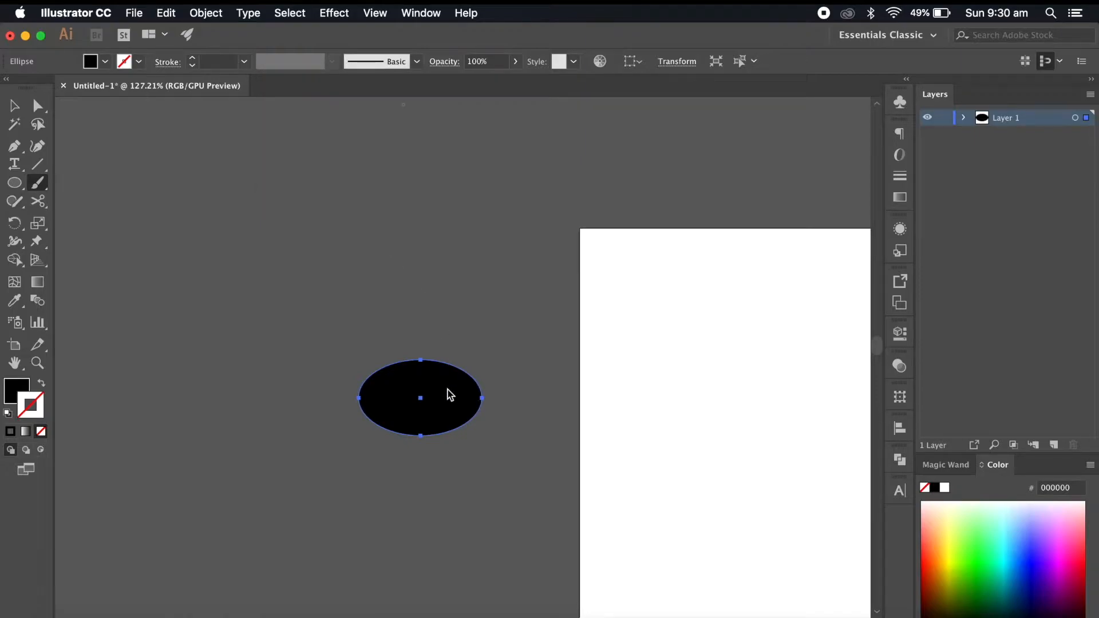
pyautogui.press('Delete')
pyautogui.click(417, 61)
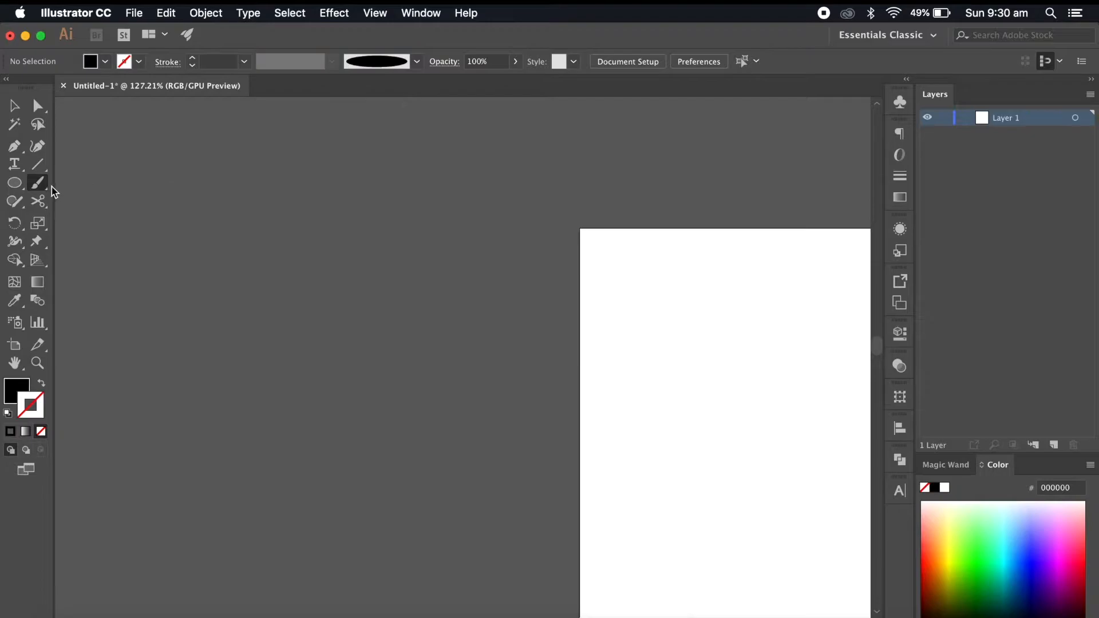
pyautogui.click(417, 62)
pyautogui.click(378, 166)
# - Paint a wavy test stroke with the ellipse art brush beside the artboard and undo it
pyautogui.click(177, 239)
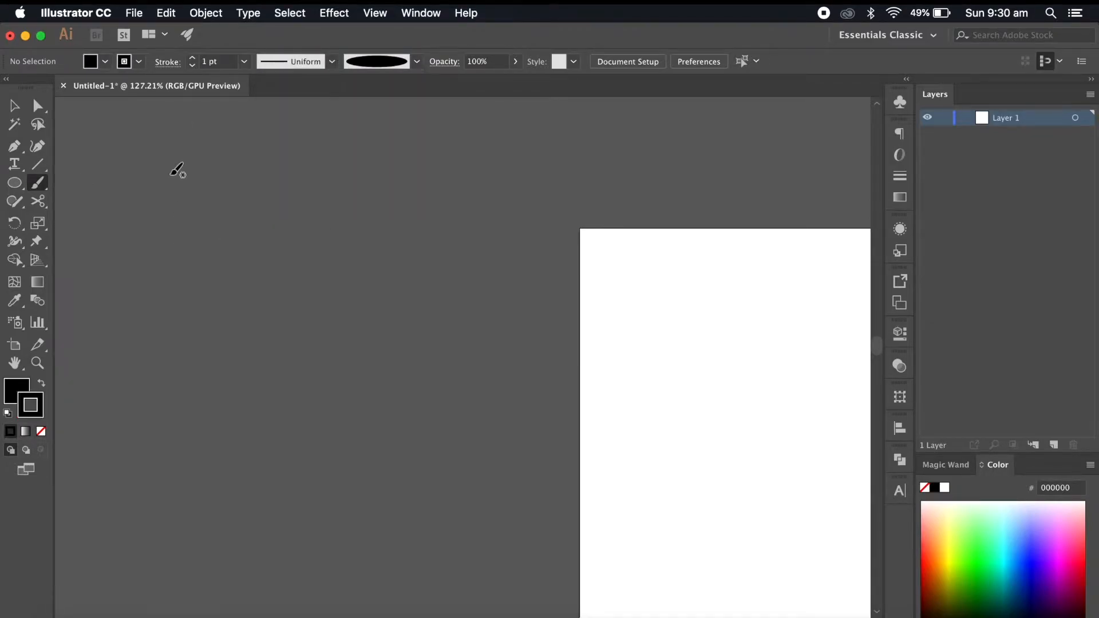
pyautogui.moveTo(353, 394); pyautogui.dragTo(349, 397)
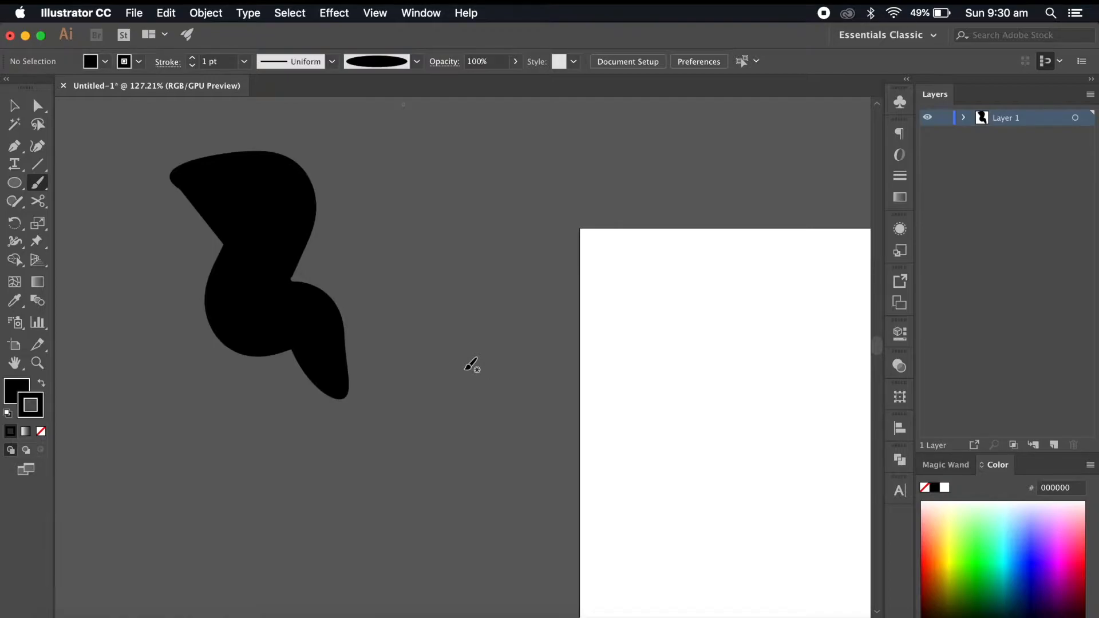
pyautogui.press('super+z')
# - Set the Paintbrush's fill to None while keeping the stroke black
pyautogui.click(12, 388)
pyautogui.click(36, 409)
pyautogui.click(24, 392)
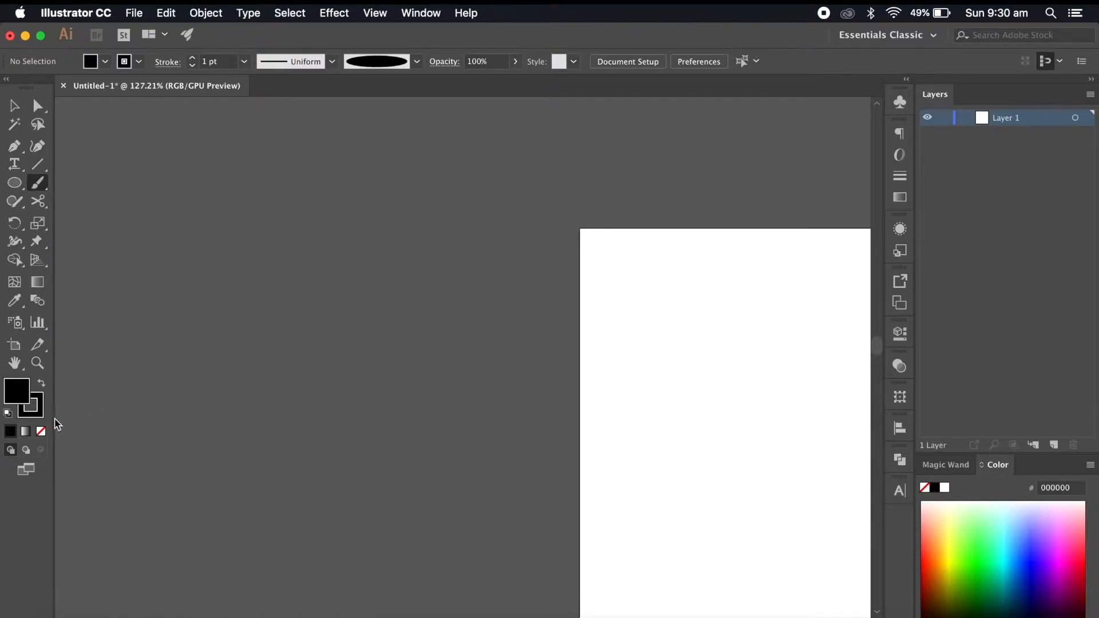
pyautogui.click(44, 429)
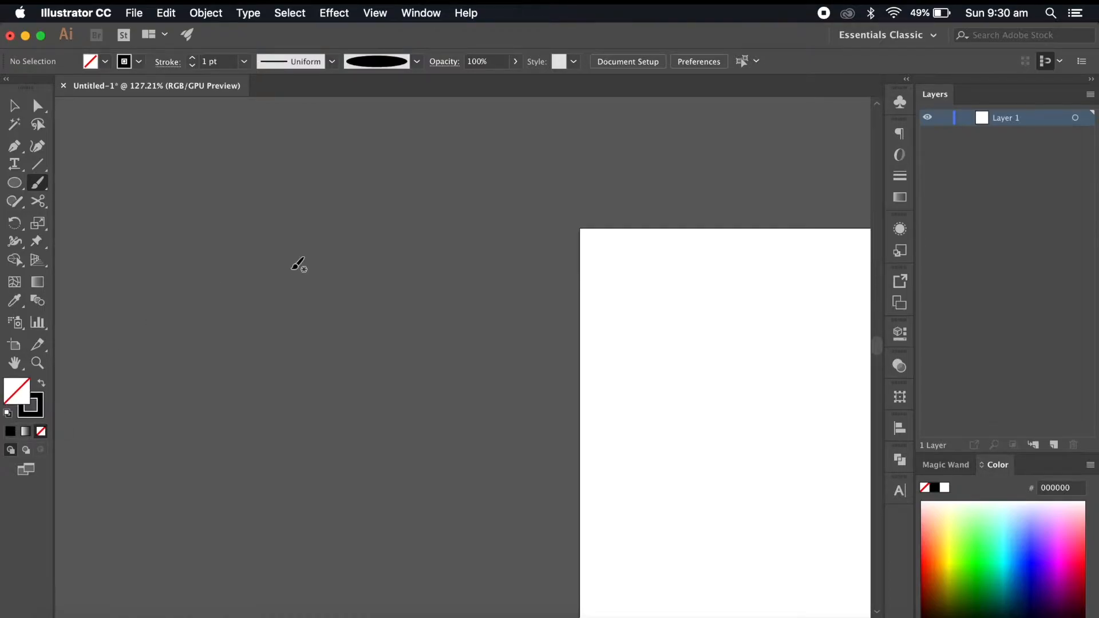
# - Paint a wavy stroke without fill, undo it, and check the selected brush definition
pyautogui.moveTo(226, 169)
pyautogui.mouseDown()
pyautogui.moveTo(239, 228)
pyautogui.moveTo(297, 285)
pyautogui.moveTo(351, 385)
pyautogui.mouseUp()
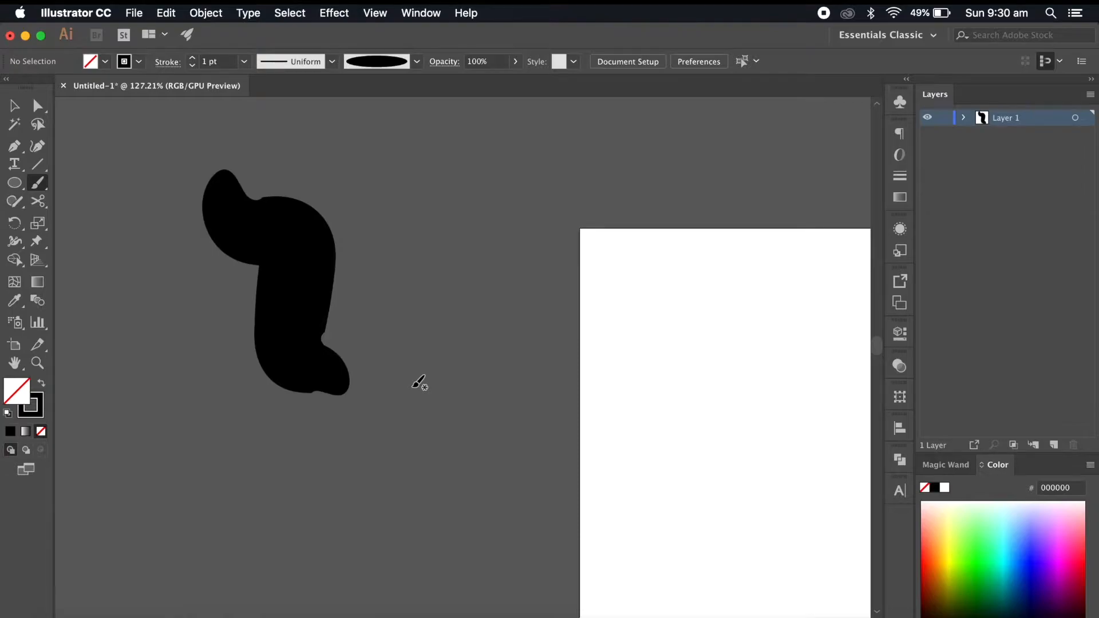
pyautogui.press('super+z')
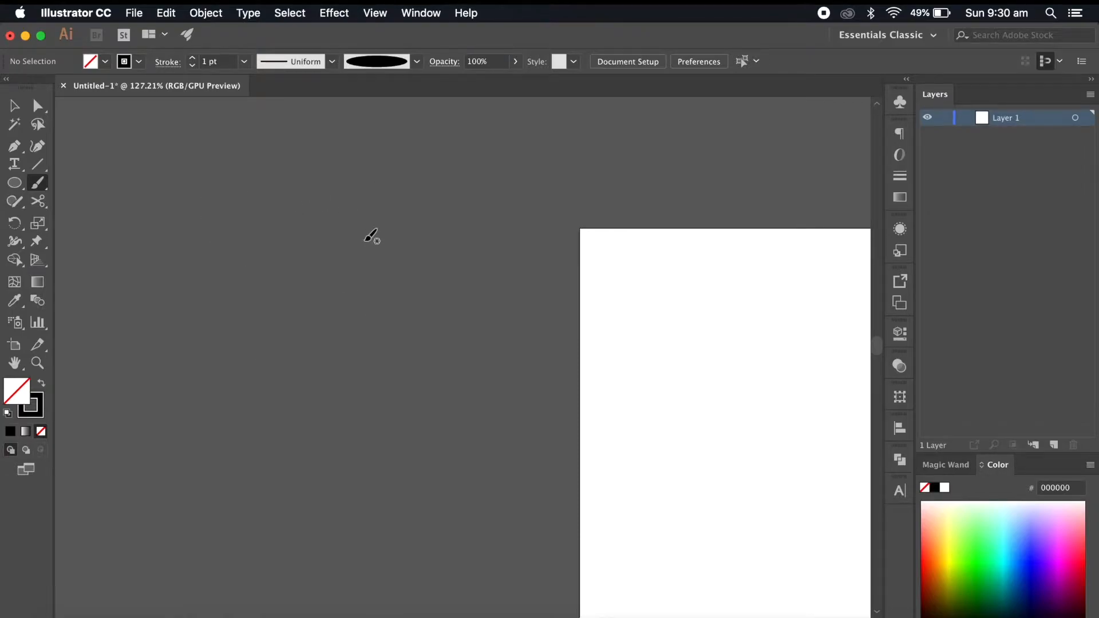
pyautogui.click(418, 62)
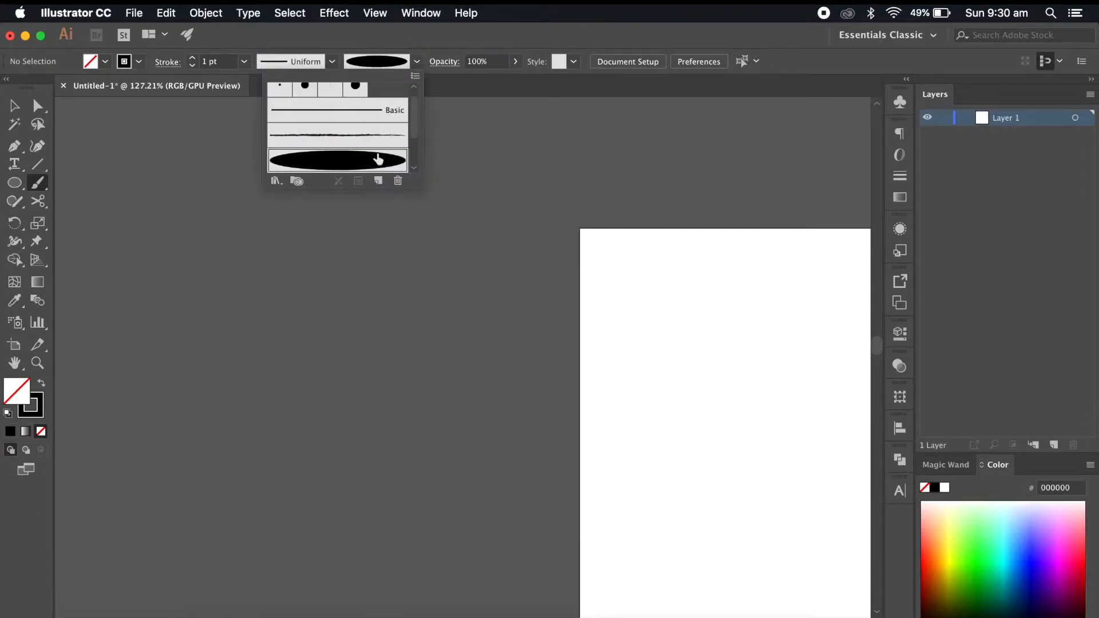
pyautogui.click(418, 66)
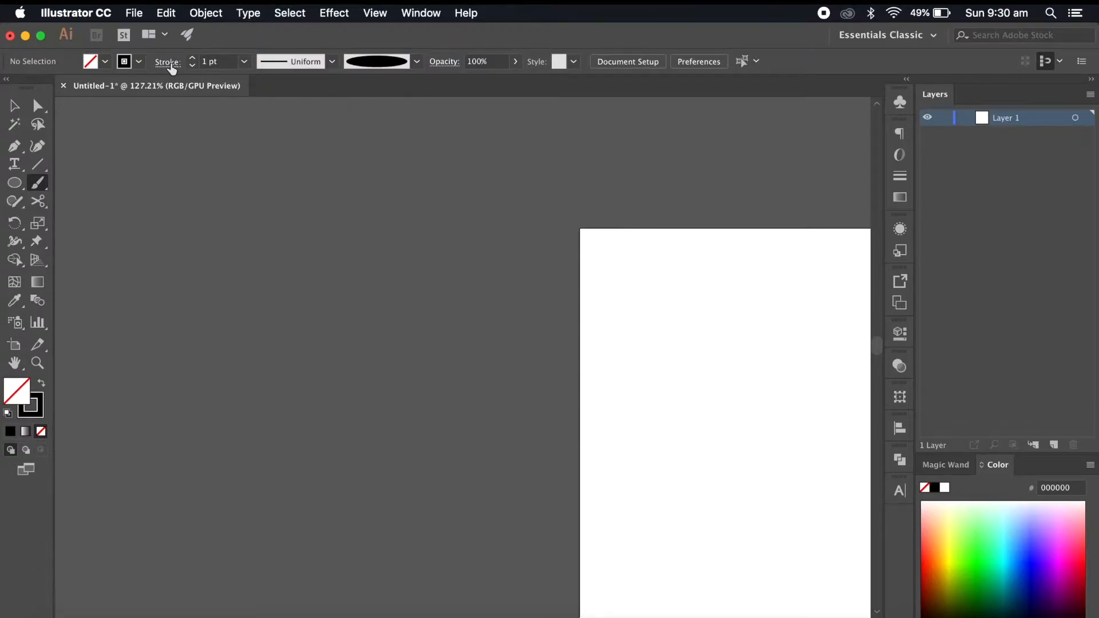
# - Set the stroke weight to 0.5 pt, paint a test stroke beside the artboard and undo it
pyautogui.click(245, 64)
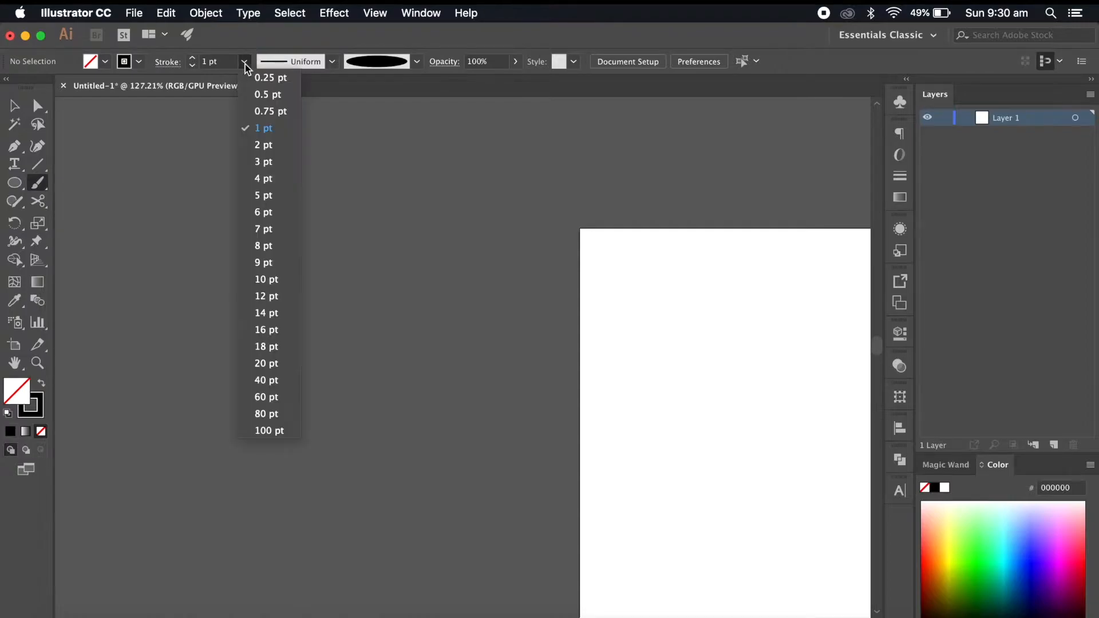
pyautogui.click(291, 98)
pyautogui.moveTo(218, 191)
pyautogui.mouseDown()
pyautogui.moveTo(296, 296)
pyautogui.moveTo(331, 389)
pyautogui.mouseUp()
pyautogui.press('super+z')
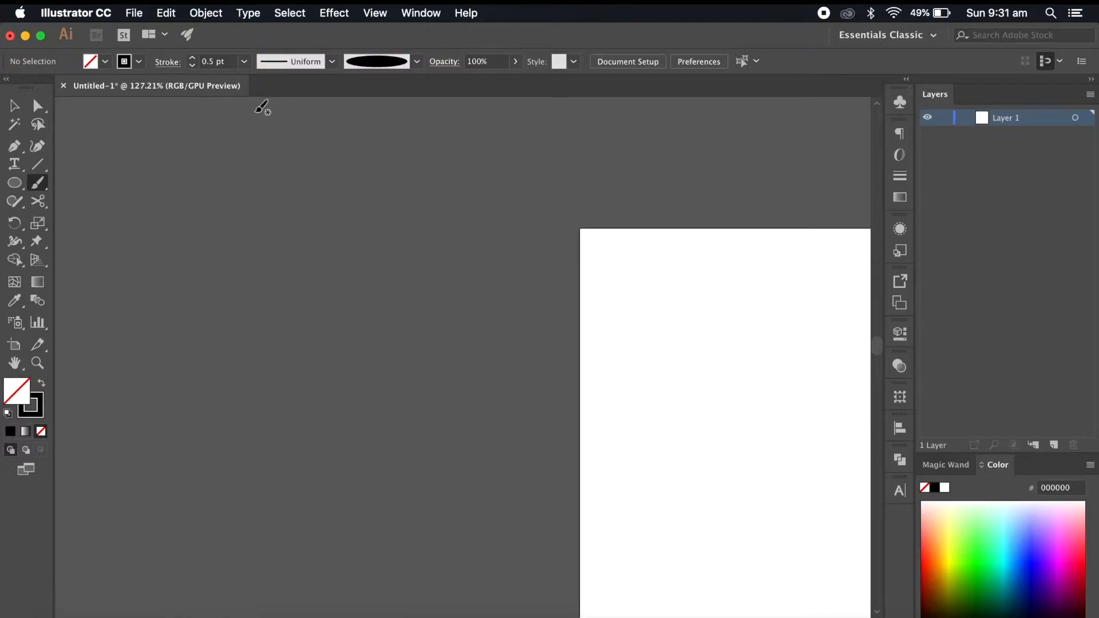
# - Set the stroke weight to 0.1 pt and paint a tapered wavy stroke beside the artboard
pyautogui.click(229, 61)
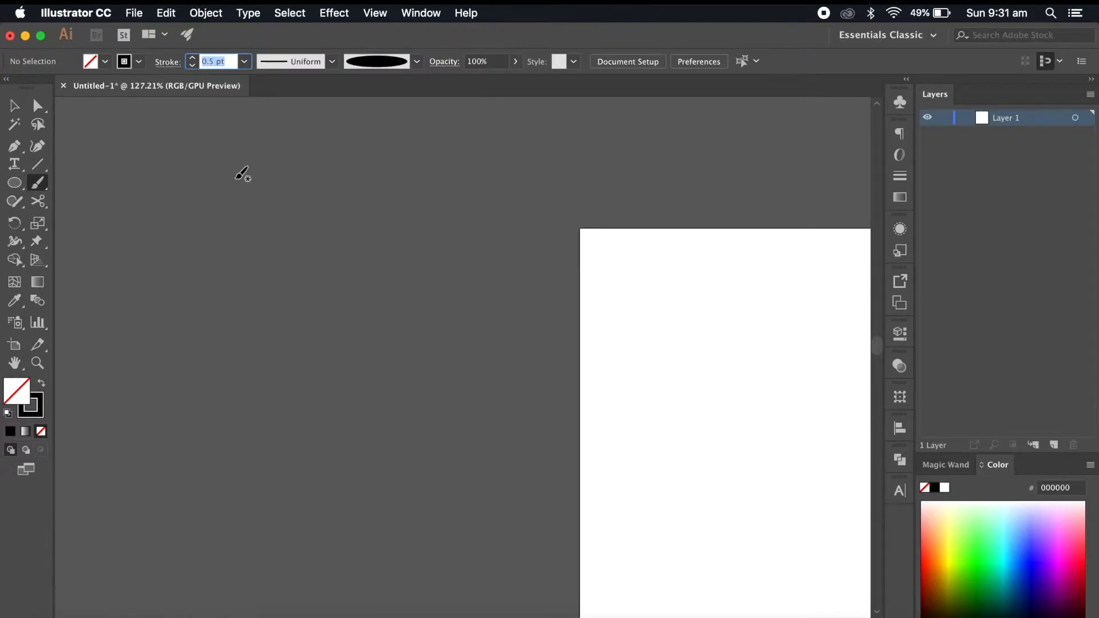
pyautogui.write('.1')
pyautogui.press('Return')
pyautogui.moveTo(222, 178)
pyautogui.mouseDown()
pyautogui.moveTo(235, 275)
pyautogui.moveTo(284, 362)
pyautogui.mouseUp()
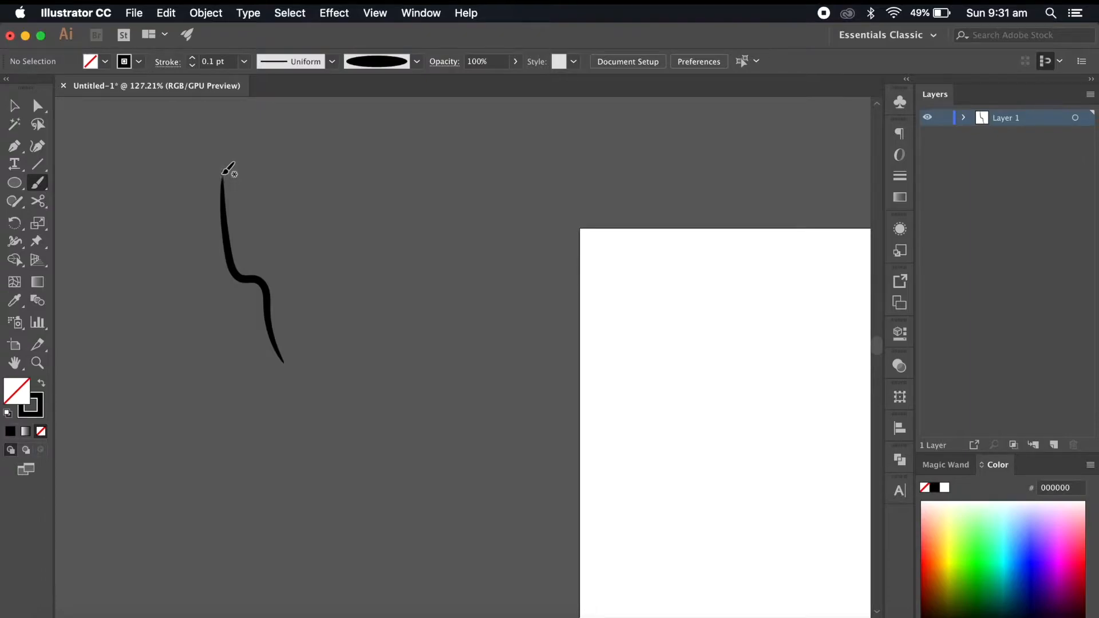
# - Switch to the 3 pt. Round brush and paint a comparison stroke beside the tapered one
pyautogui.click(417, 61)
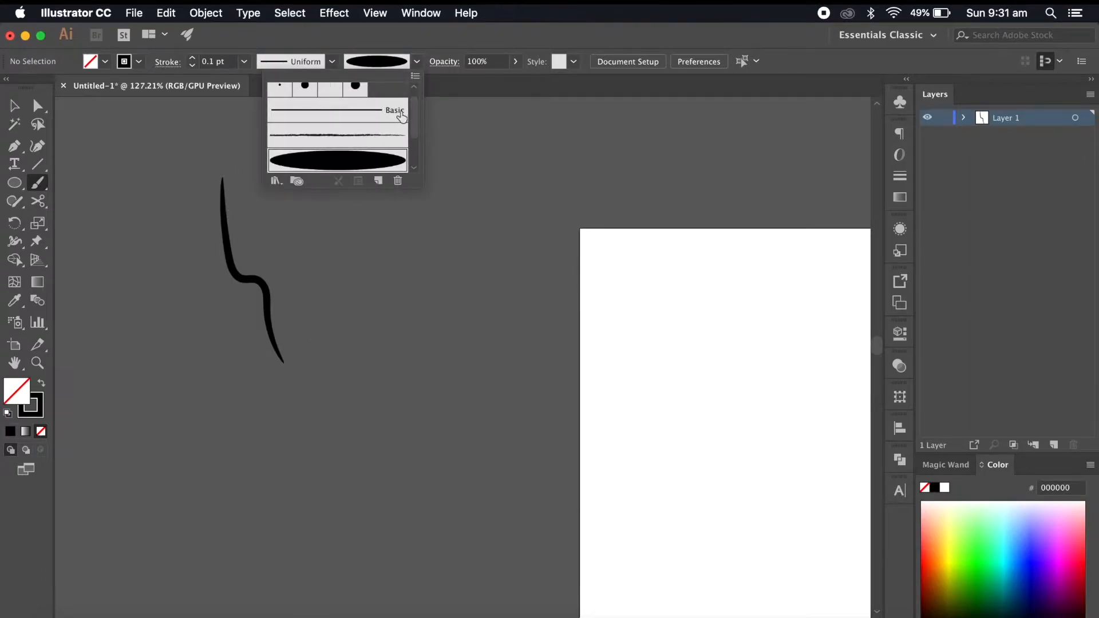
pyautogui.scroll(2, 373, 128)
pyautogui.click(286, 96)
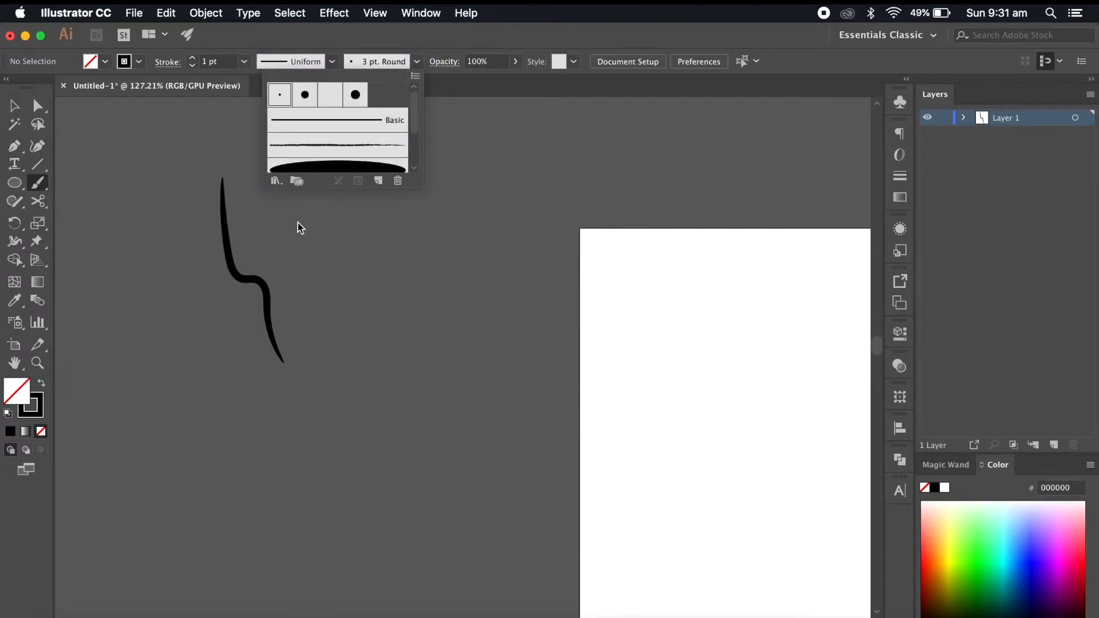
pyautogui.moveTo(256, 176); pyautogui.dragTo(326, 307)
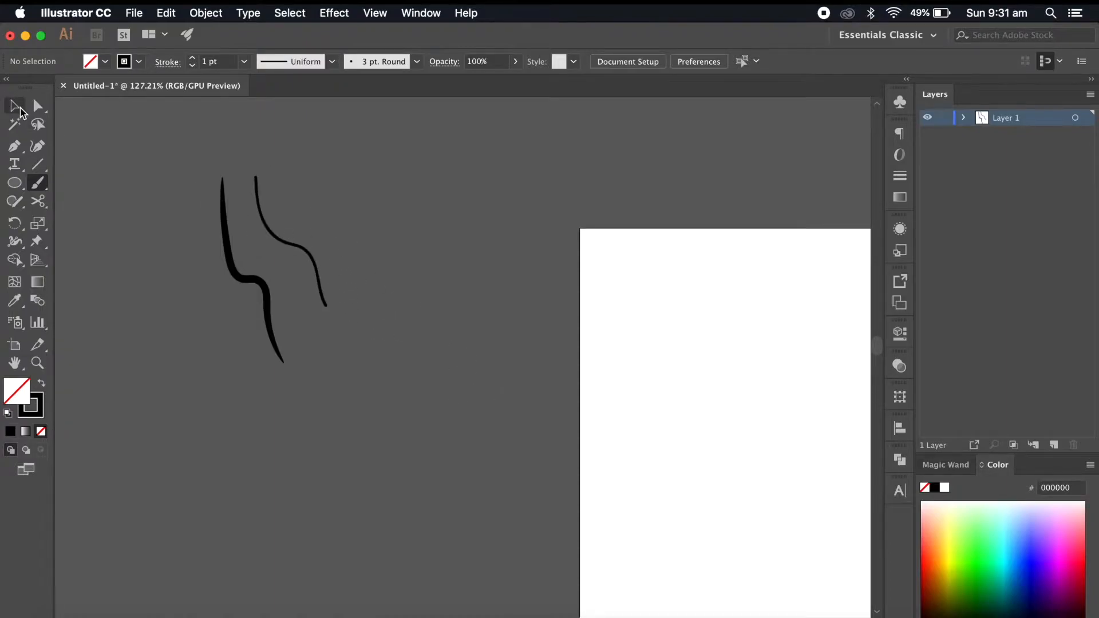
# - Select all artwork and delete both brush strokes
pyautogui.click(16, 106)
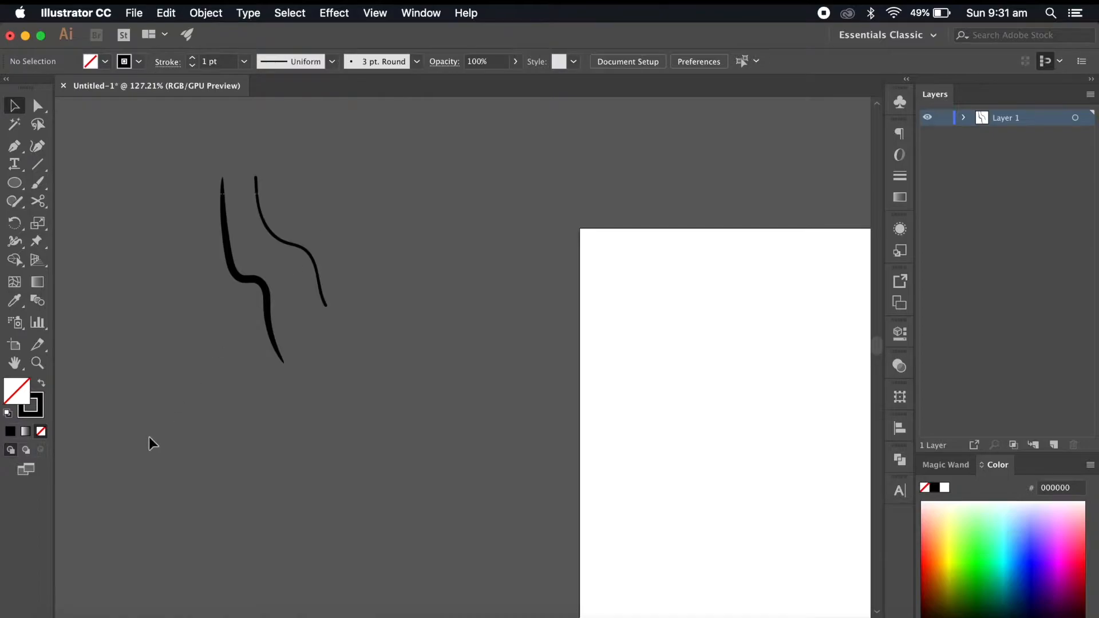
pyautogui.press('super+a')
pyautogui.press('Delete')
# - Paint a test stroke with the 3 pt. Round brush and undo it
pyautogui.press('b')
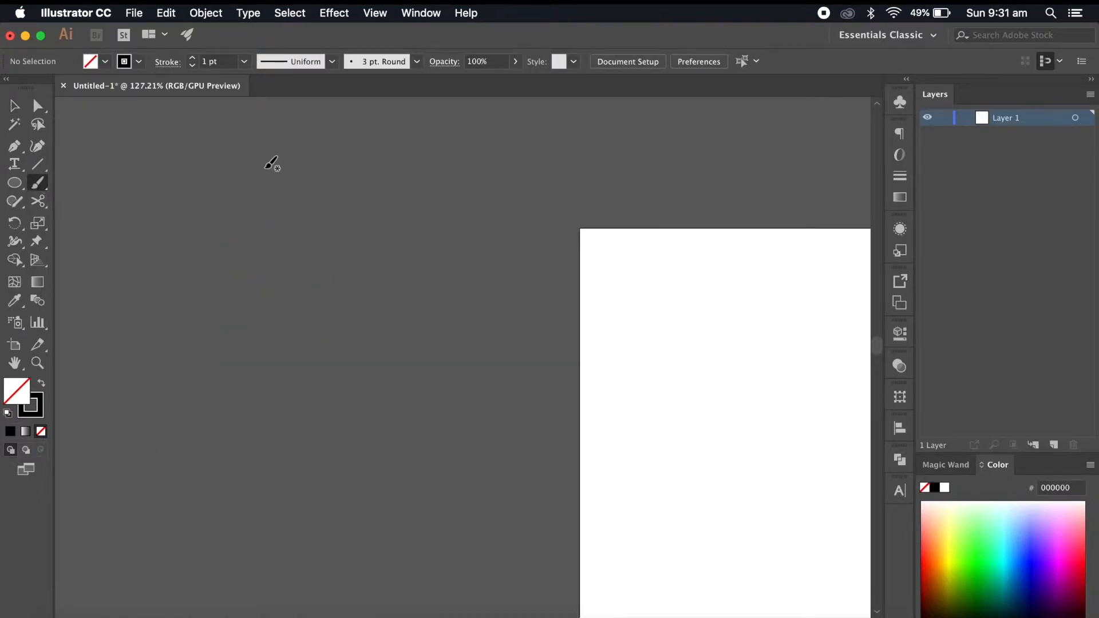
pyautogui.moveTo(223, 198)
pyautogui.mouseDown()
pyautogui.moveTo(299, 306)
pyautogui.moveTo(346, 450)
pyautogui.mouseUp()
pyautogui.press('super+z')
# - Choose the ellipse art brush again, paint a test stroke with it and undo the stroke
pyautogui.click(417, 61)
pyautogui.click(371, 166)
pyautogui.moveTo(197, 146)
pyautogui.mouseDown()
pyautogui.moveTo(207, 303)
pyautogui.moveTo(284, 406)
pyautogui.mouseUp()
pyautogui.press('super+z')
# - Set the stroke weight to 0.1 pt and paint a straight vertical tapered stroke beside the artboard
pyautogui.click(228, 62)
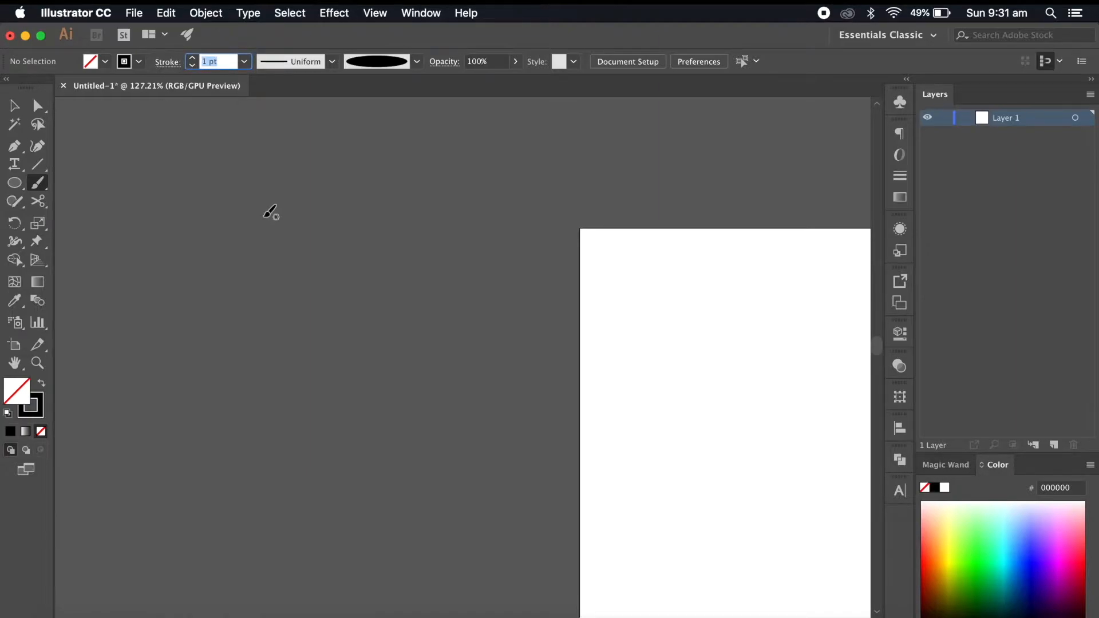
pyautogui.write('0.1')
pyautogui.press('Return')
pyautogui.moveTo(336, 196); pyautogui.dragTo(333, 364)
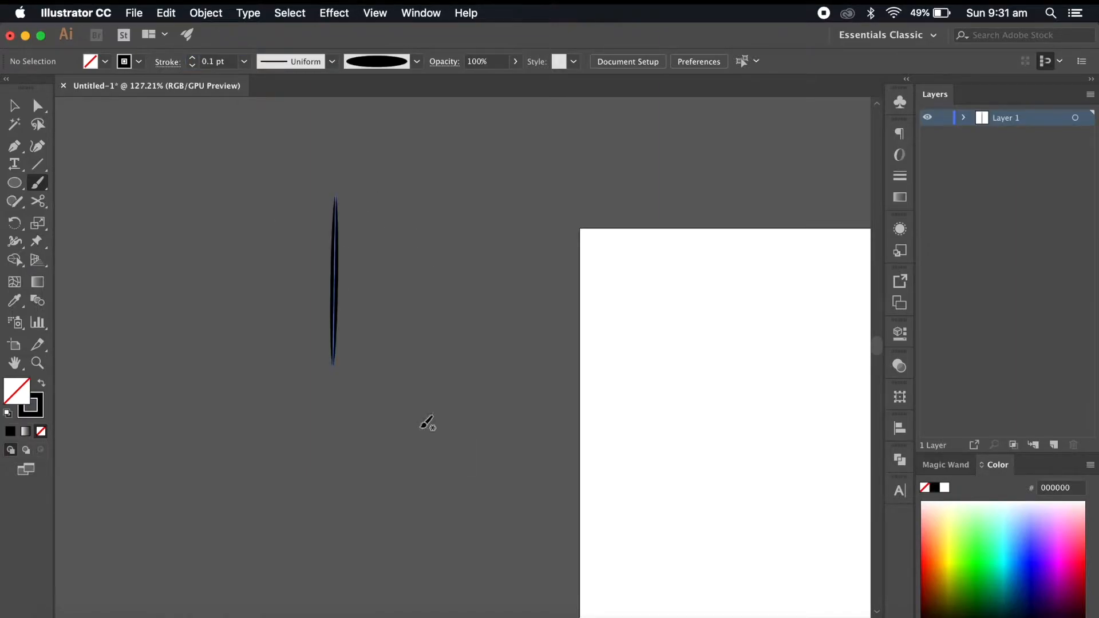
# - Set the stroke weight to 1 pt and paint a thick wavy stroke crossing the artboard's left edge
pyautogui.click(15, 106)
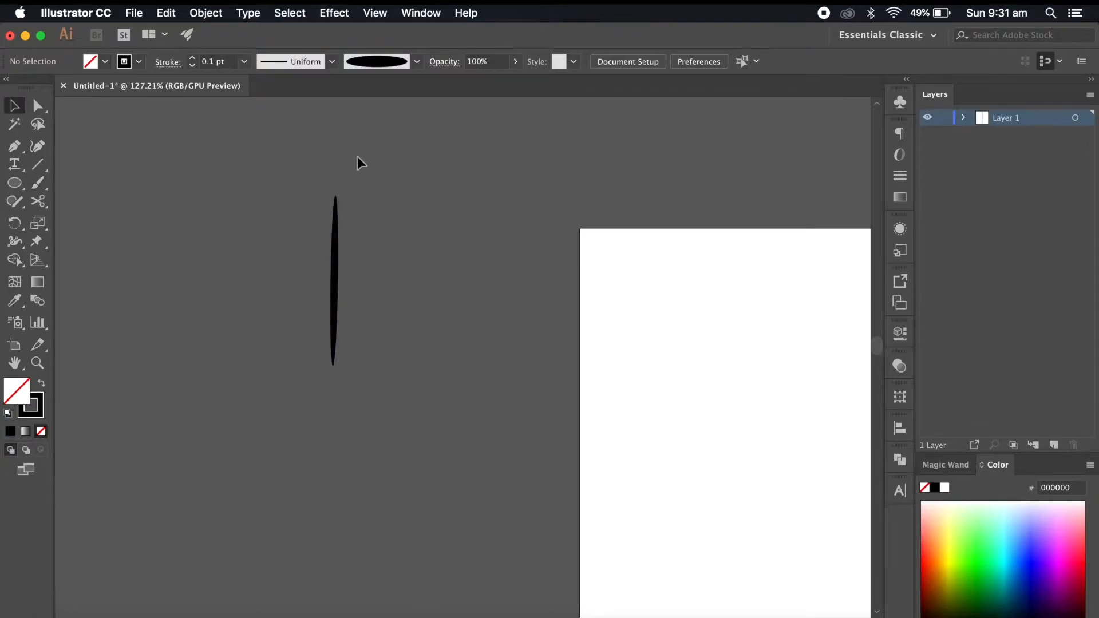
pyautogui.hscroll(3, 497, 257)
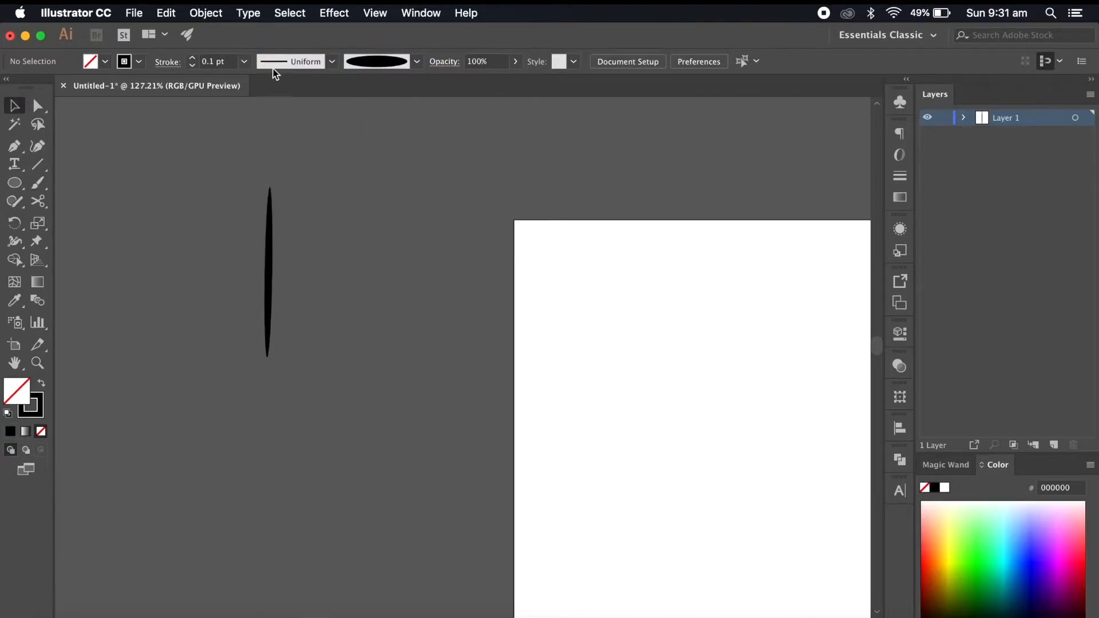
pyautogui.click(245, 63)
pyautogui.click(279, 130)
pyautogui.click(45, 183)
pyautogui.moveTo(415, 168)
pyautogui.mouseDown()
pyautogui.moveTo(497, 309)
pyautogui.moveTo(527, 404)
pyautogui.mouseUp()
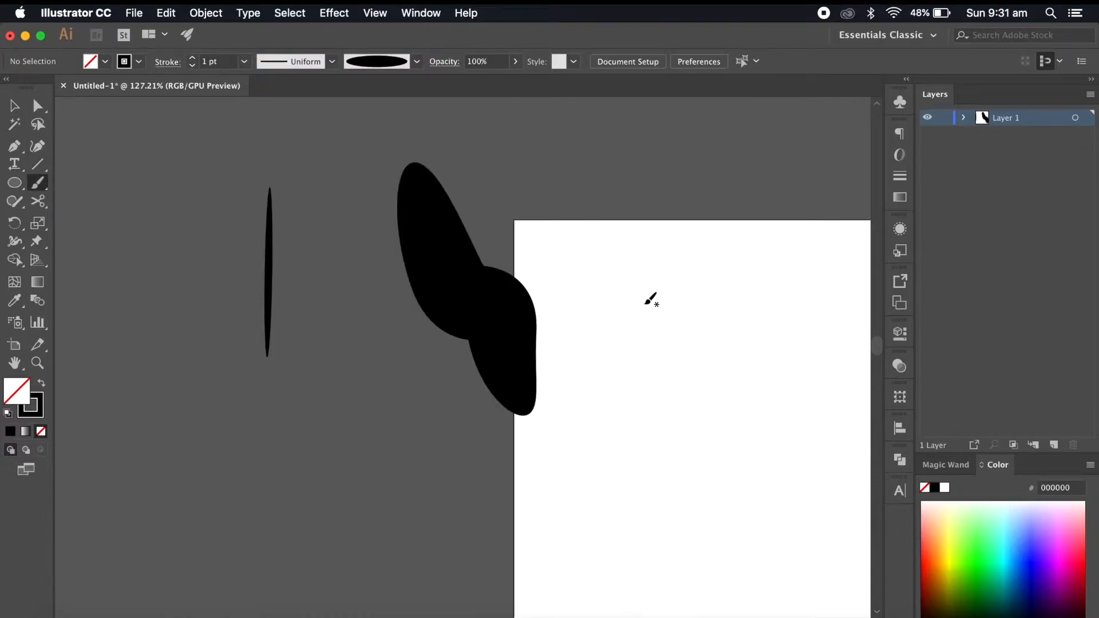
# - Select the thin vertical stroke with the Direct Selection tool, deselect it, and delete the thick wavy stroke
pyautogui.click(35, 108)
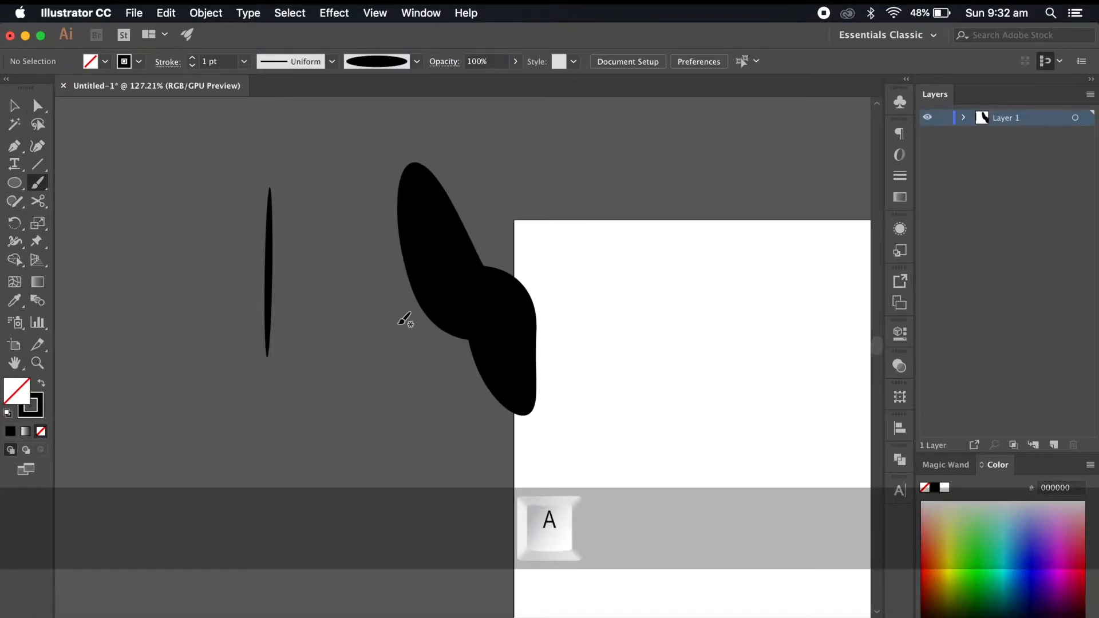
pyautogui.click(274, 239)
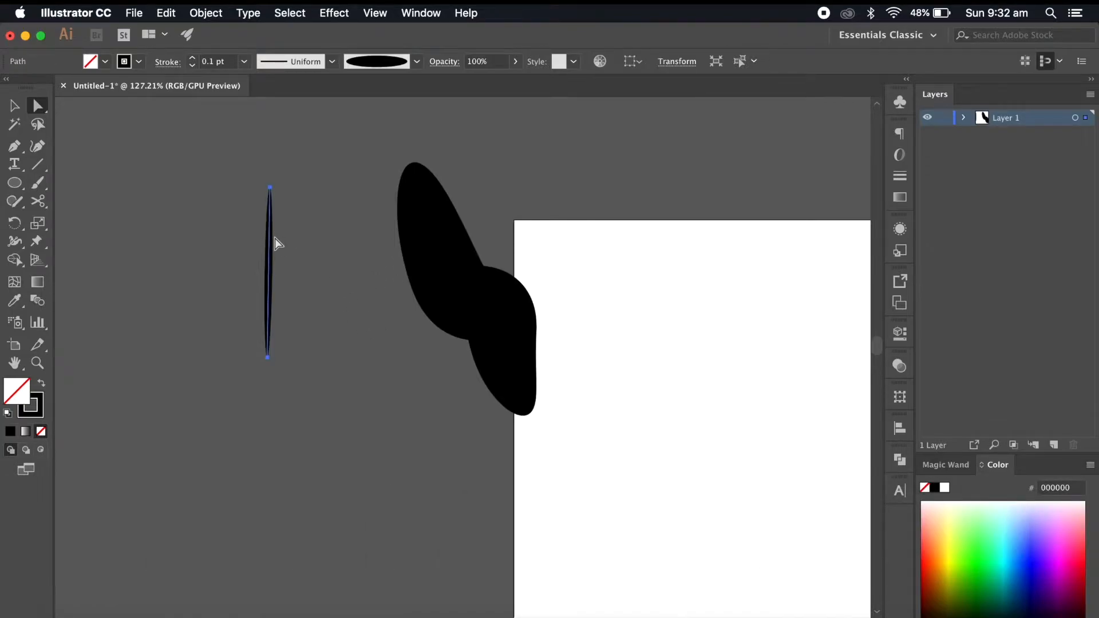
pyautogui.press('b')
pyautogui.click(373, 340)
pyautogui.click(473, 315)
pyautogui.press('Delete')
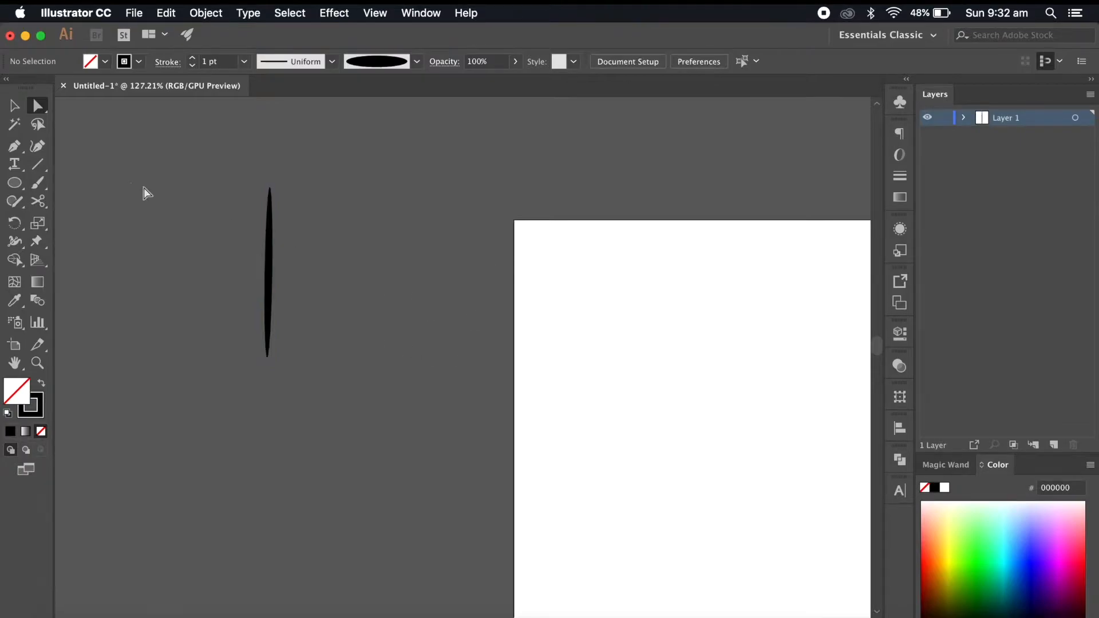
# - Paint another thick wavy stroke with the ellipse art brush across the artboard's left edge
pyautogui.click(38, 183)
pyautogui.moveTo(456, 164)
pyautogui.mouseDown()
pyautogui.moveTo(497, 332)
pyautogui.moveTo(554, 431)
pyautogui.mouseUp()
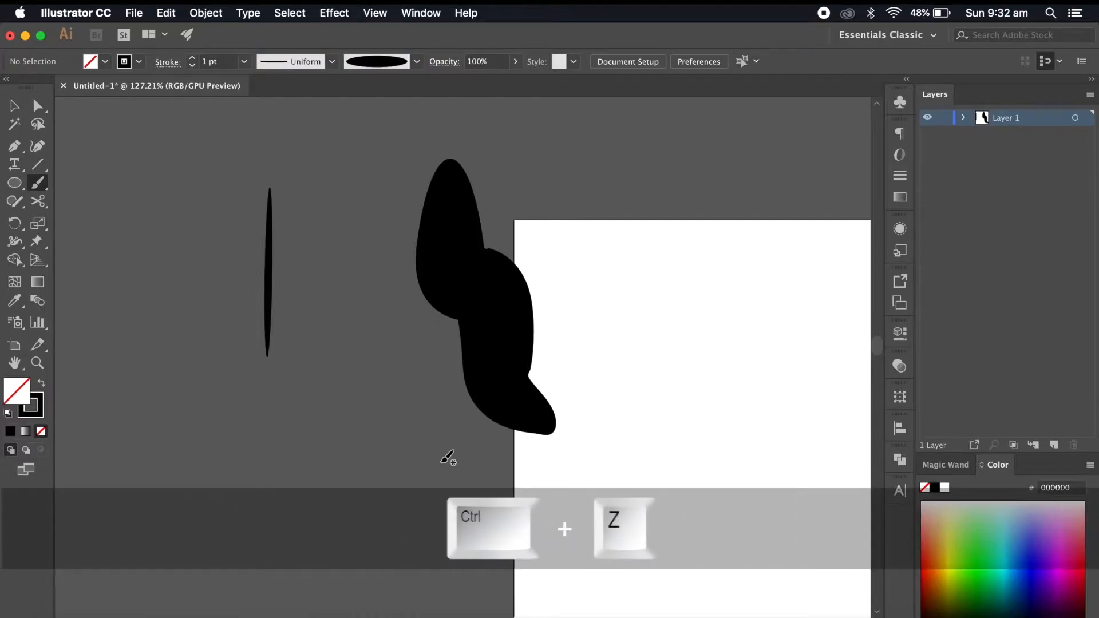
# - Undo the thick wavy stroke and select the thin vertical stroke to reuse its brush settings for the Paintbrush tool
pyautogui.press('super+z')
pyautogui.press('a')
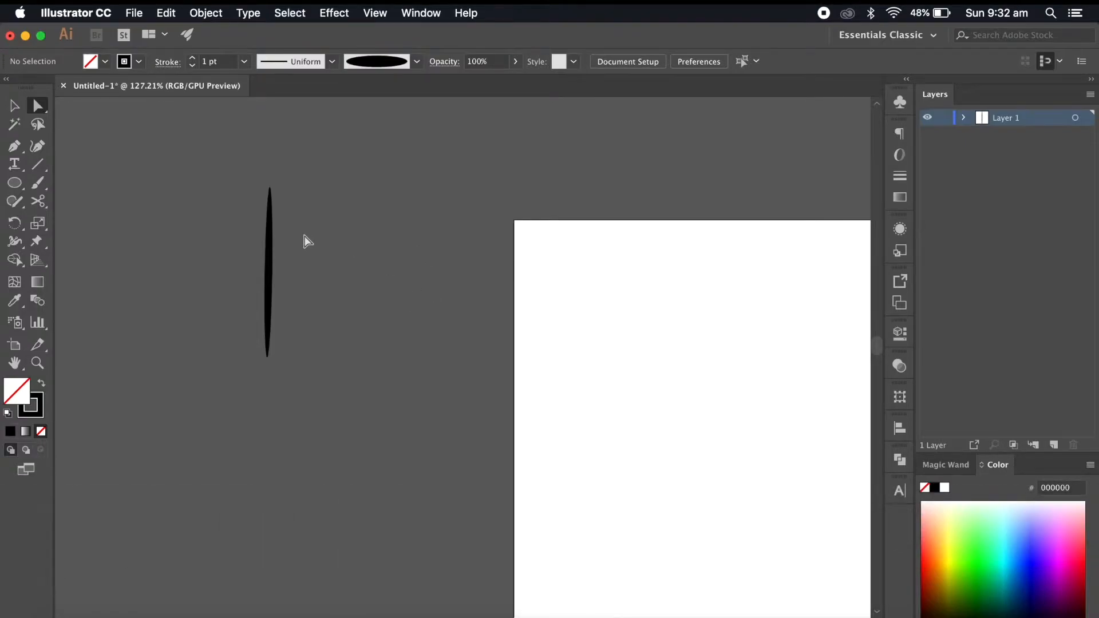
pyautogui.click(273, 245)
pyautogui.press('b')
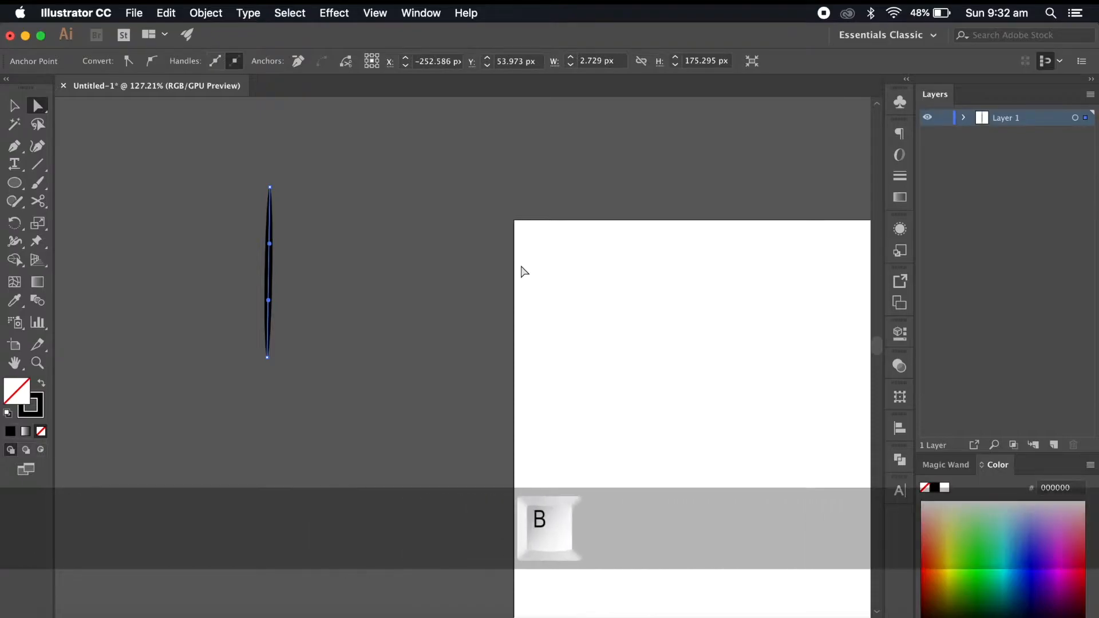
# - Try a thin bent tapered stroke beside the artboard's left edge, undo it, and deselect the vertical stroke
pyautogui.moveTo(438, 182); pyautogui.dragTo(508, 435)
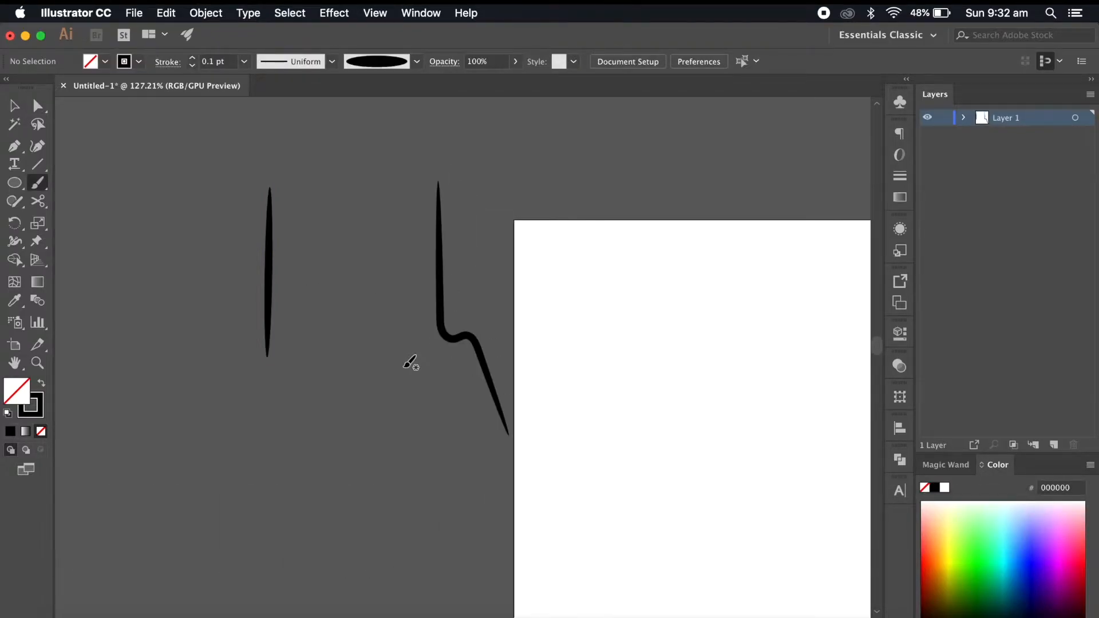
pyautogui.press('super+z')
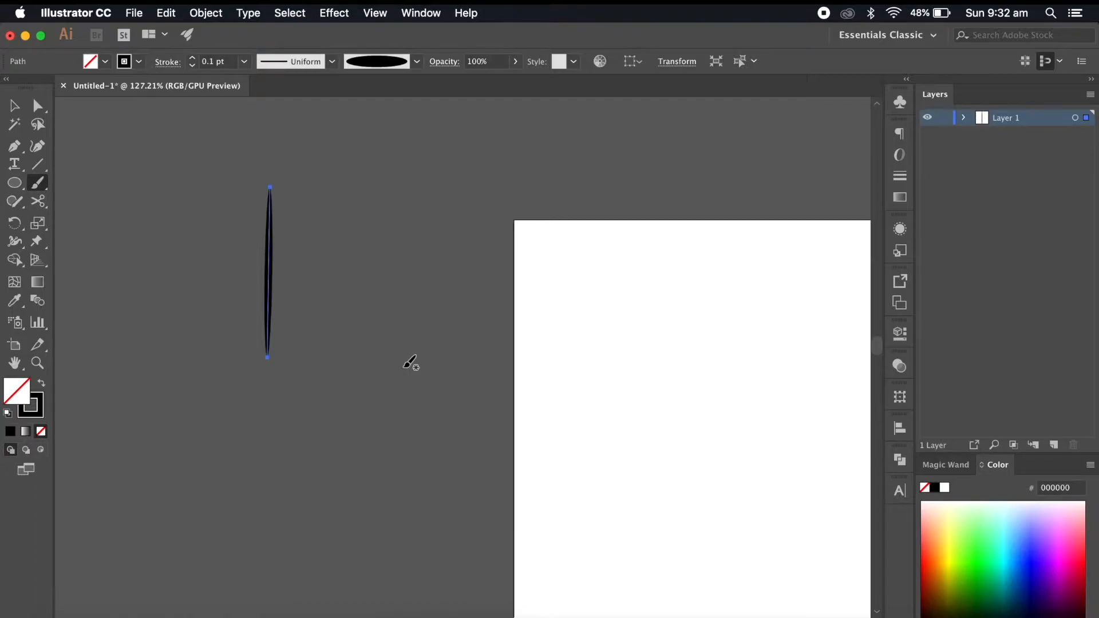
pyautogui.click(14, 106)
pyautogui.click(380, 271)
# - Save the document to the Desktop as Character Designs in Adobe Illustrator (ai) format, accepting the Illustrator CC options
pyautogui.scroll(-3, 422, 289)
pyautogui.hscroll(6, 422, 288)
pyautogui.scroll(-3, 423, 289)
pyautogui.scroll(-5, 422, 289)
pyautogui.hscroll(3, 422, 290)
pyautogui.scroll(-2, 423, 289)
pyautogui.scroll(-2, 423, 289)
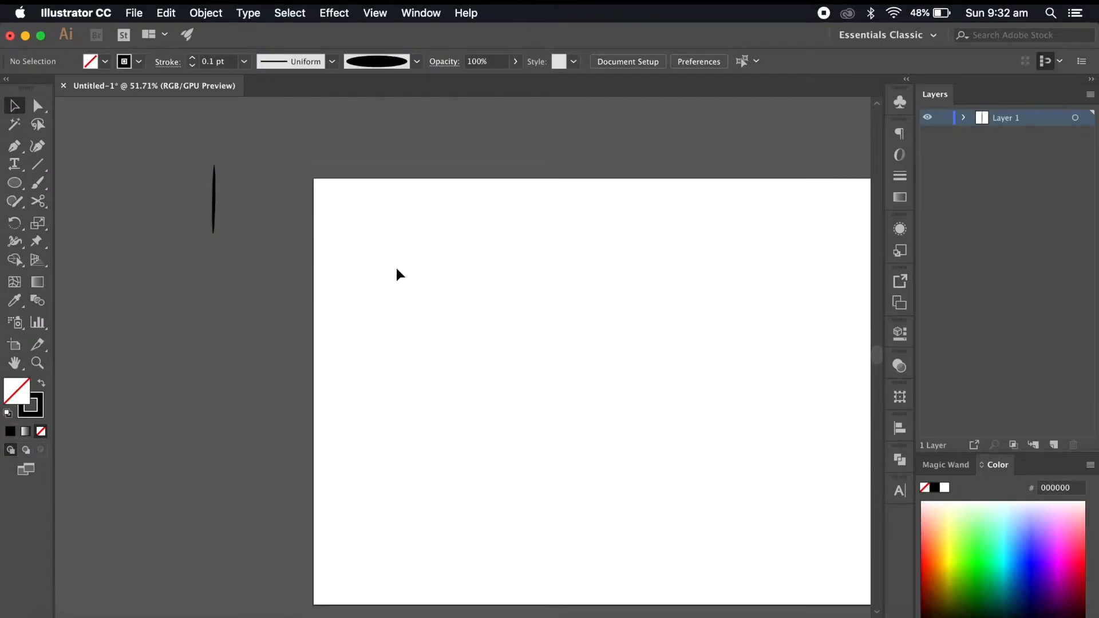
pyautogui.hscroll(3, 395, 269)
pyautogui.scroll(-1, 395, 269)
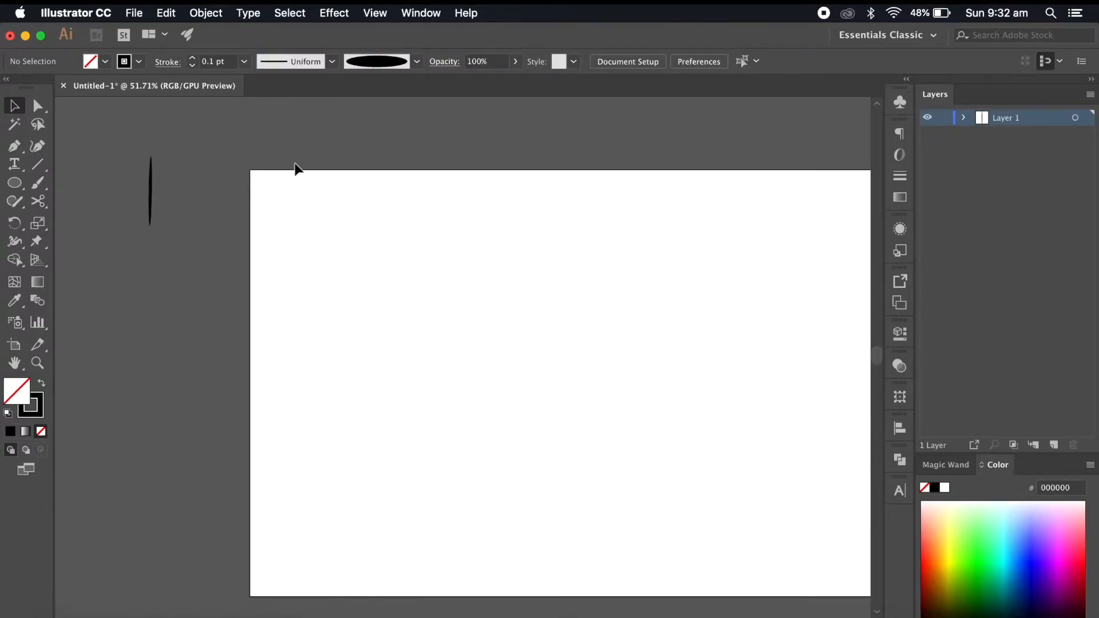
pyautogui.click(133, 11)
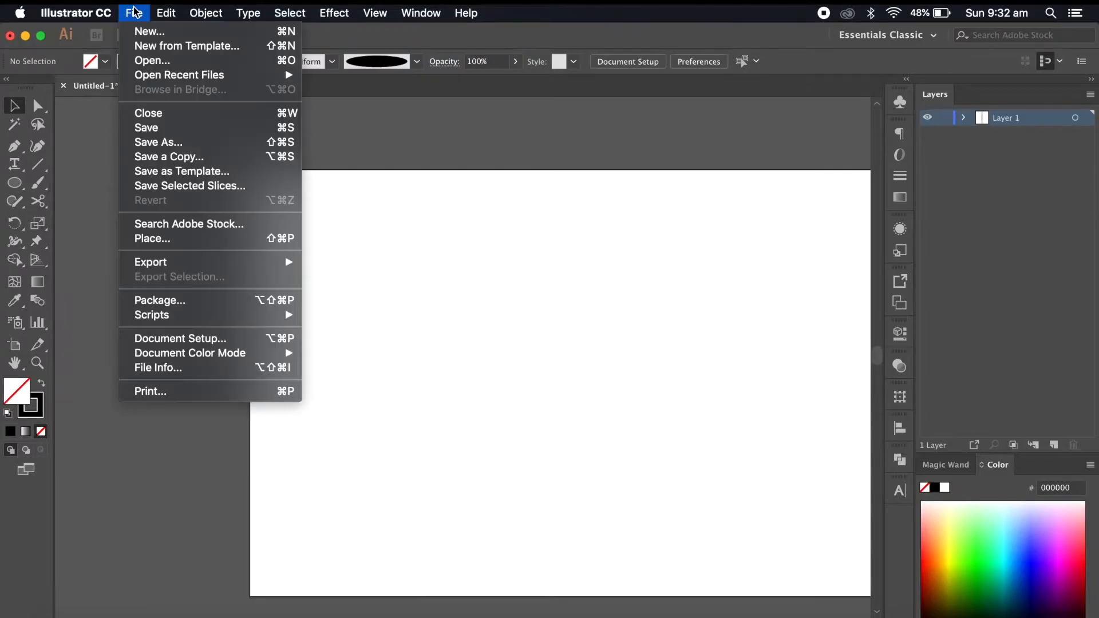
pyautogui.click(201, 140)
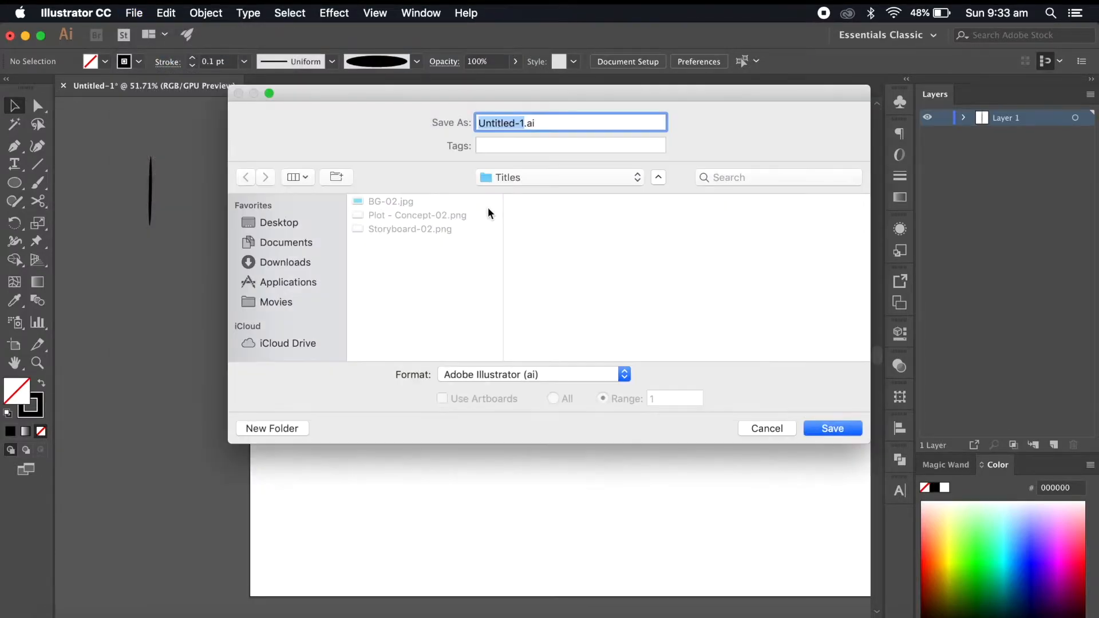
pyautogui.write('Character De')
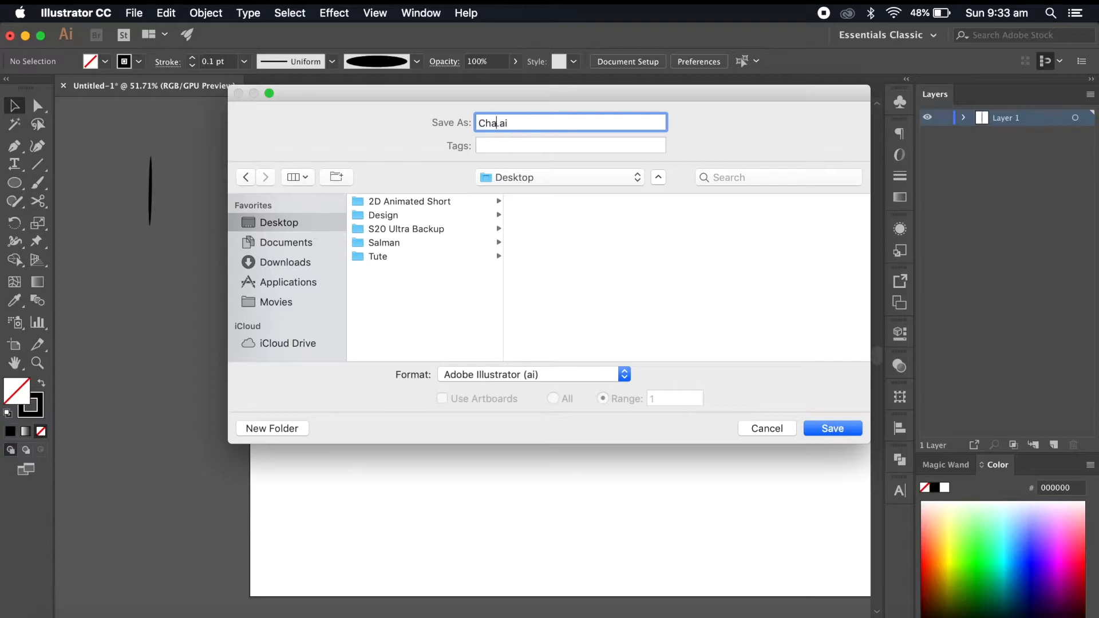
pyautogui.write('signs')
pyautogui.press('Return')
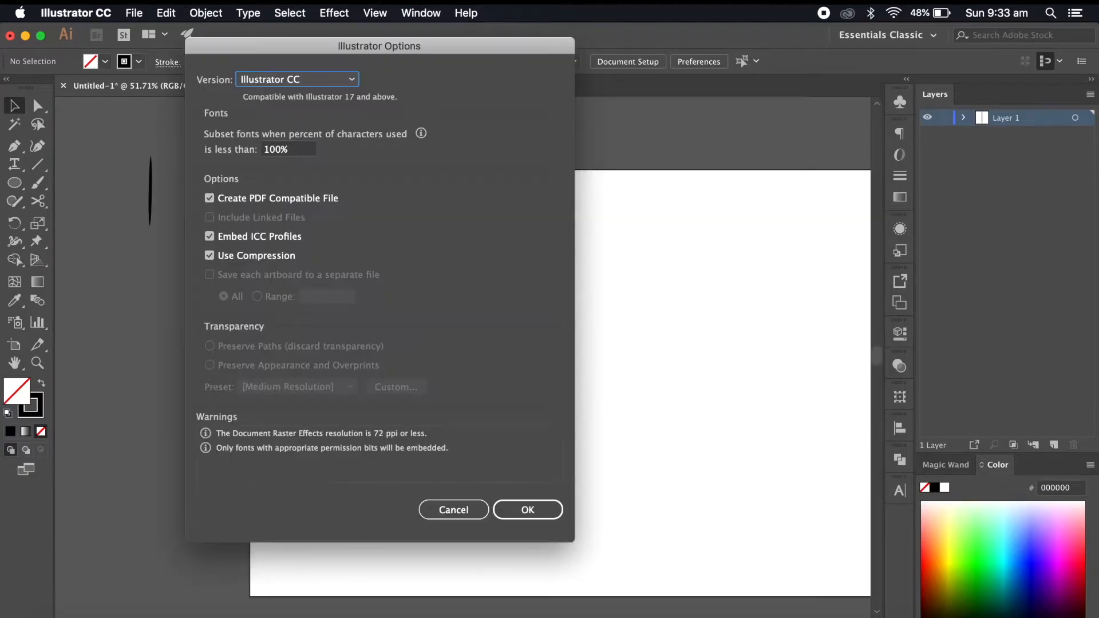
pyautogui.press('Return')
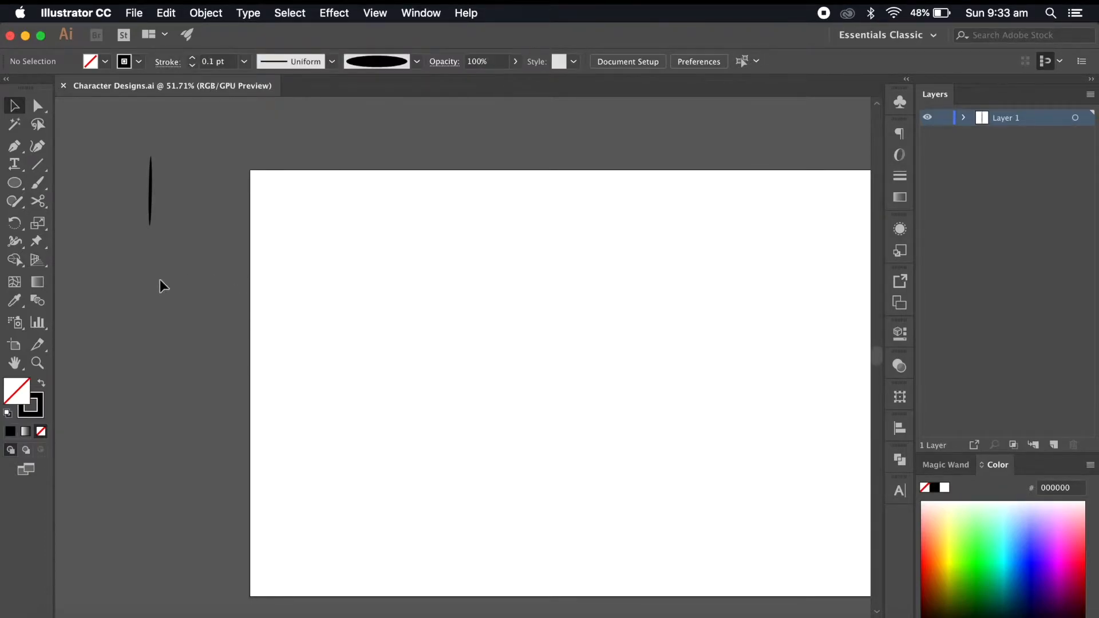
# - Paint the face outline as one tapered stroke with a pointed chin and open top in the artboard's upper-left area
pyautogui.press('b')
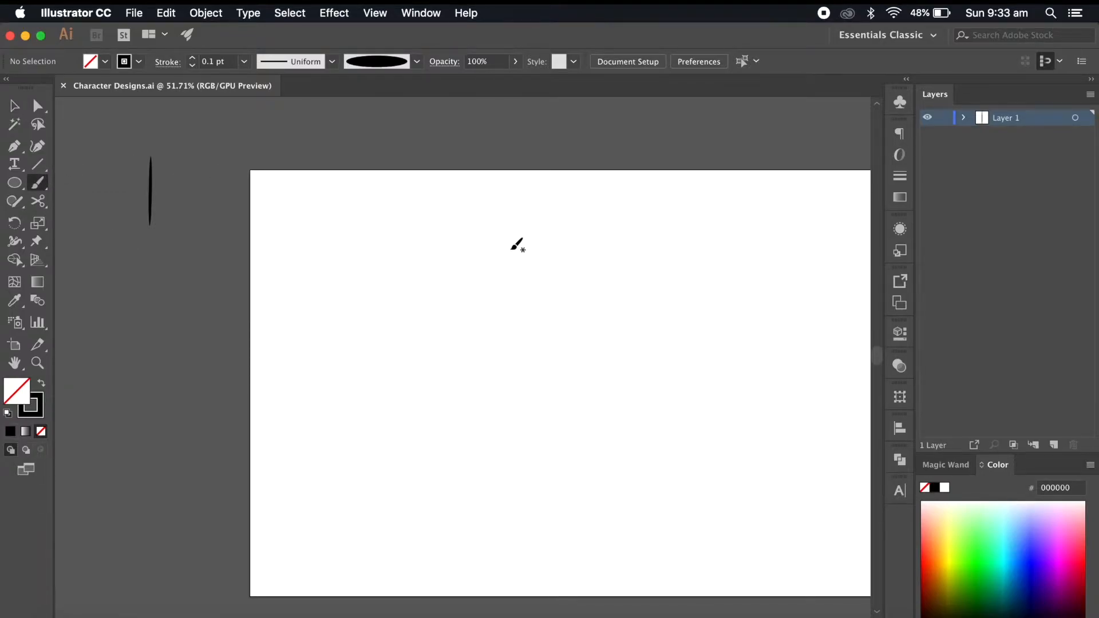
pyautogui.scroll(5, 391, 241)
pyautogui.moveTo(351, 238)
pyautogui.mouseDown()
pyautogui.moveTo(378, 334)
pyautogui.moveTo(492, 332)
pyautogui.moveTo(503, 230)
pyautogui.mouseUp()
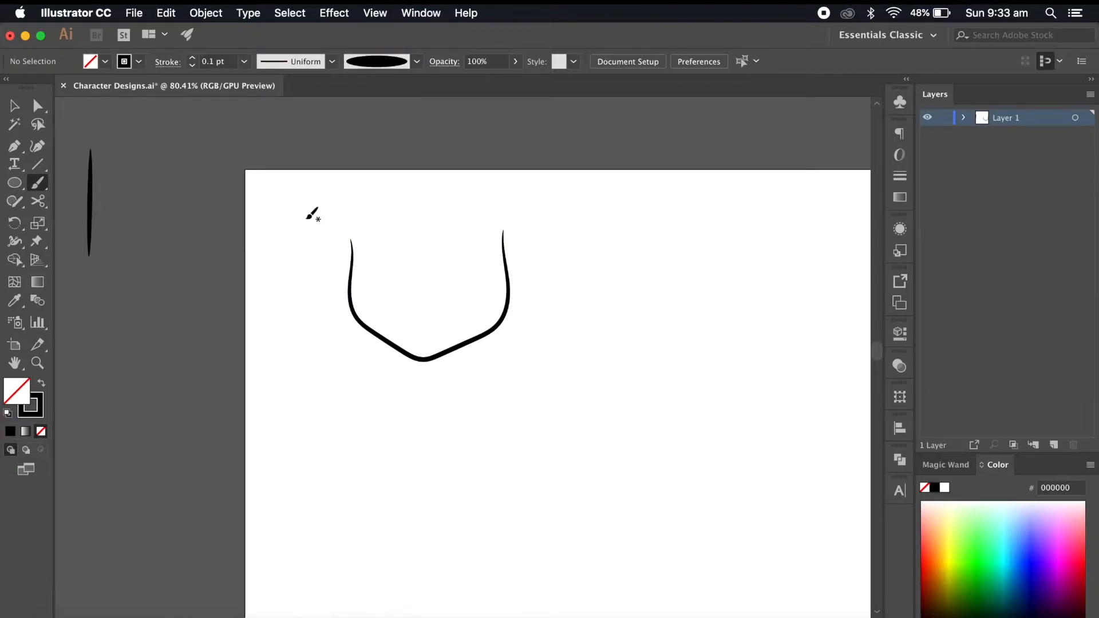
# - Try the 3 pt. Round brush by painting a U-shaped stroke below the face outline, and delete that stroke
pyautogui.click(332, 62)
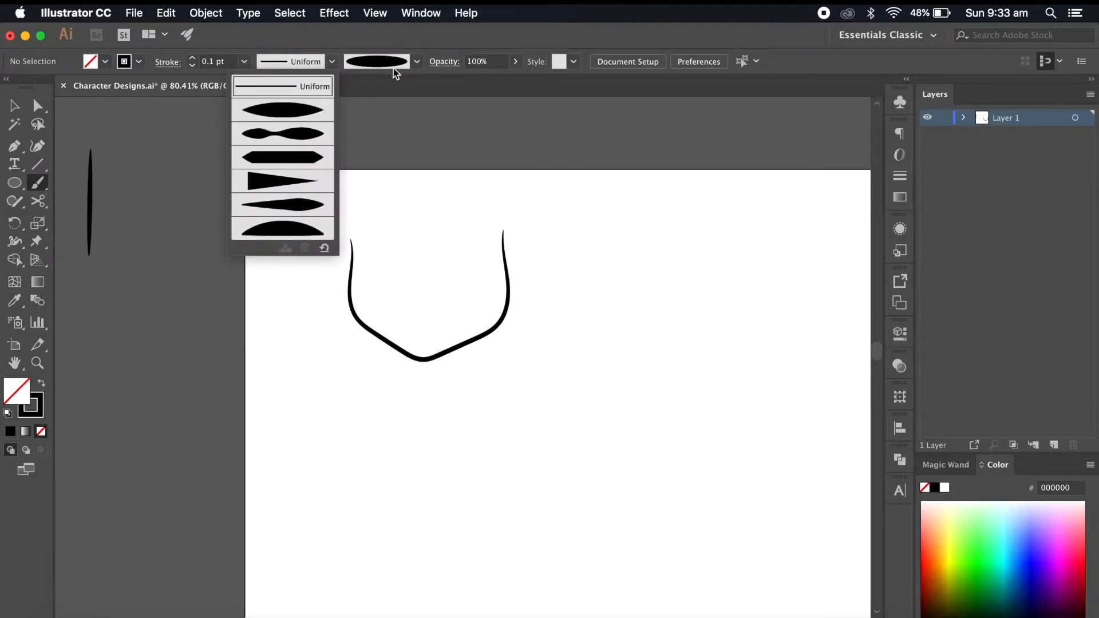
pyautogui.click(414, 66)
pyautogui.click(417, 63)
pyautogui.click(314, 95)
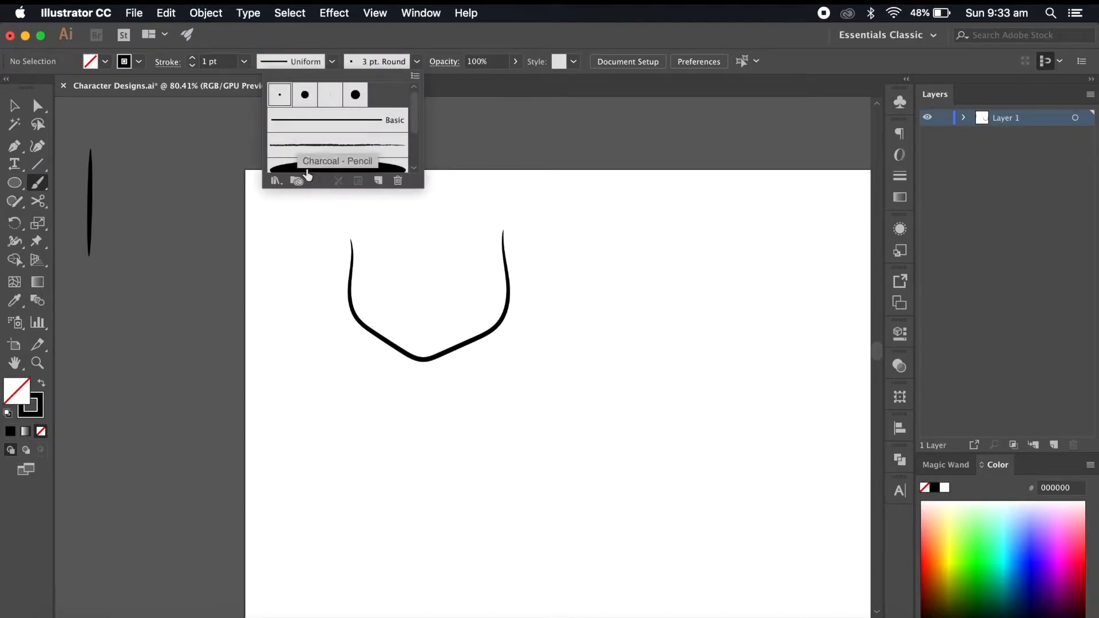
pyautogui.moveTo(299, 391)
pyautogui.mouseDown()
pyautogui.moveTo(300, 472)
pyautogui.moveTo(353, 501)
pyautogui.moveTo(416, 481)
pyautogui.moveTo(423, 399)
pyautogui.mouseUp()
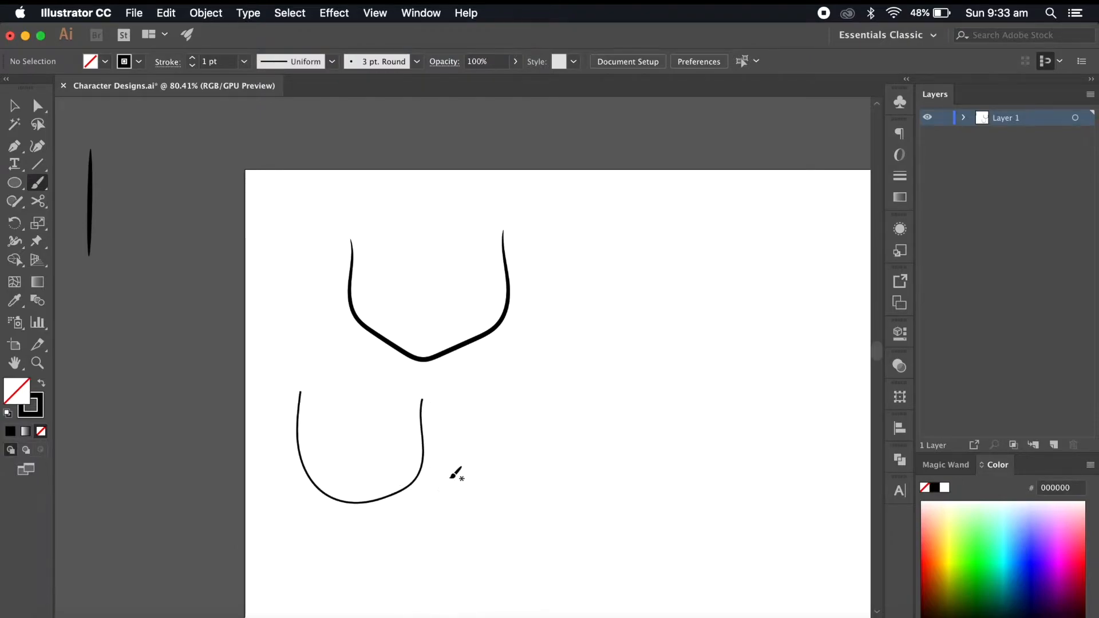
pyautogui.click(14, 105)
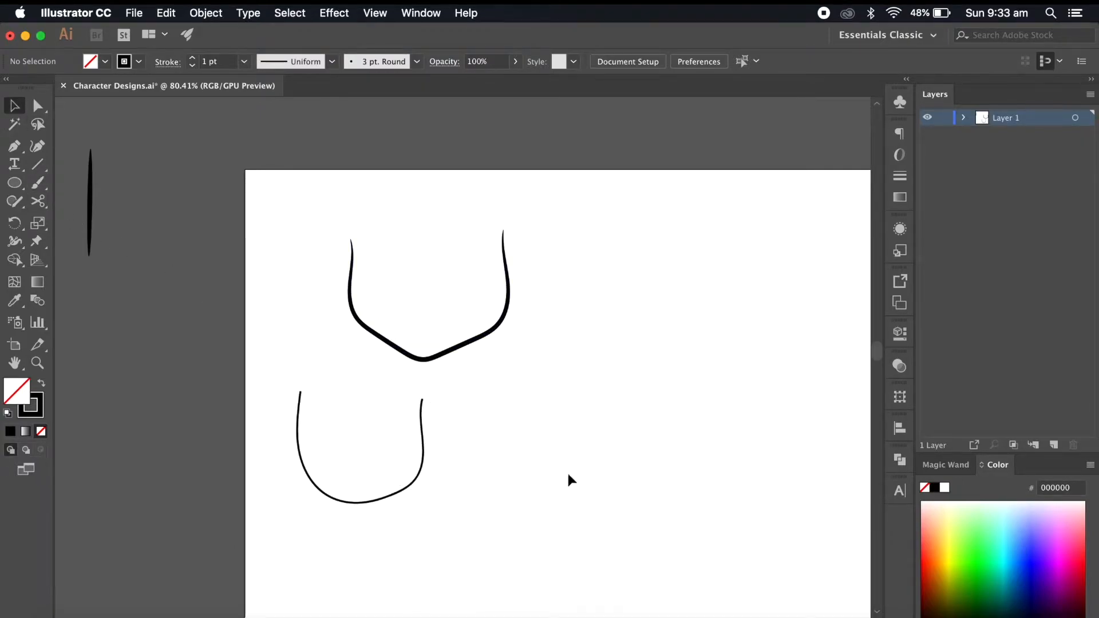
pyautogui.click(421, 433)
pyautogui.press('Delete')
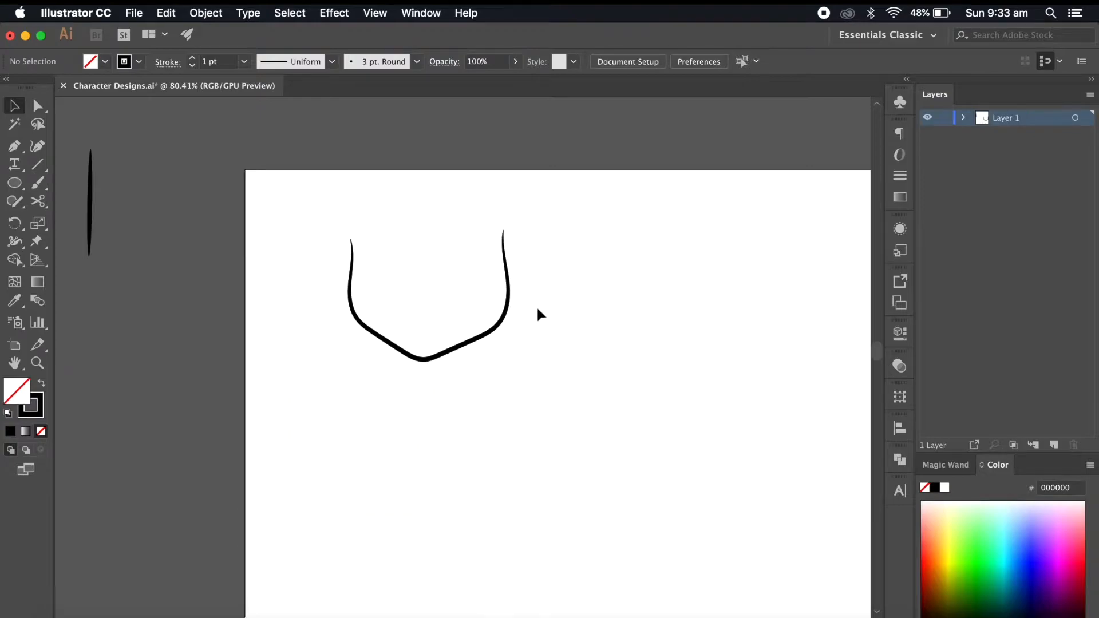
# - Select the face outline, stretch its chin side downward to lengthen the face, and deselect it
pyautogui.click(508, 284)
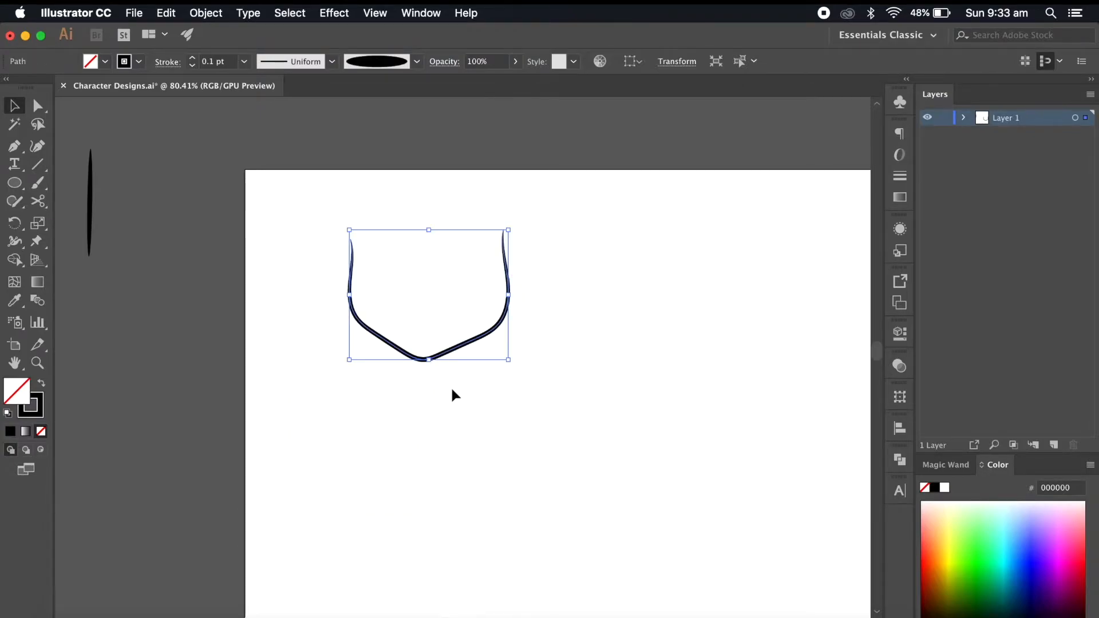
pyautogui.moveTo(430, 360); pyautogui.dragTo(430, 389)
pyautogui.click(528, 420)
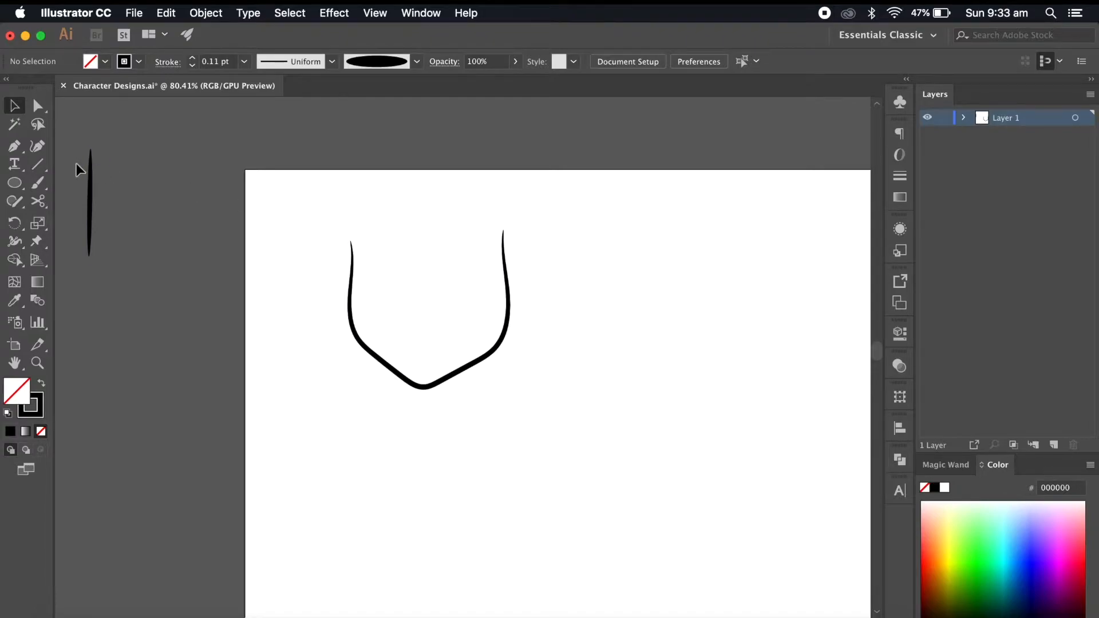
# - Paint the hair in tapered strokes: a rounded crown, a slanted fringe line and a tuft down the right side, undoing unsatisfactory strokes
pyautogui.press('b')
pyautogui.scroll(2, 420, 259)
pyautogui.moveTo(345, 288)
pyautogui.mouseDown()
pyautogui.moveTo(448, 262)
pyautogui.moveTo(505, 288)
pyautogui.mouseUp()
pyautogui.press('super+z')
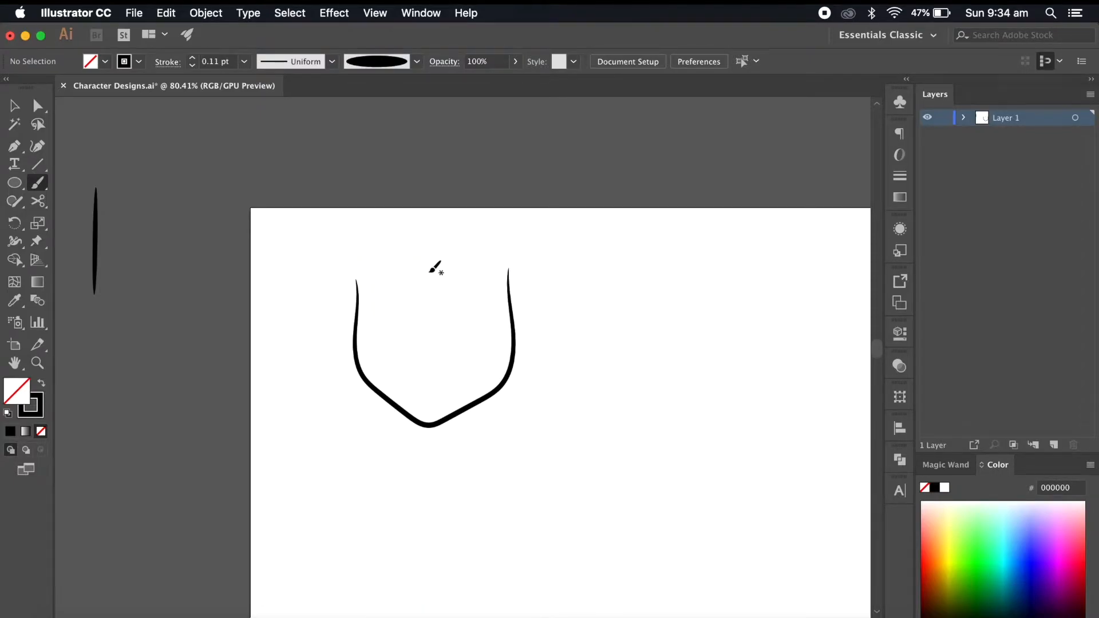
pyautogui.moveTo(435, 234); pyautogui.dragTo(396, 279)
pyautogui.press('super+z')
pyautogui.moveTo(489, 238); pyautogui.dragTo(343, 320)
pyautogui.scroll(1, 487, 289)
pyautogui.moveTo(480, 285); pyautogui.dragTo(514, 329)
pyautogui.scroll(1, 471, 239)
pyautogui.moveTo(471, 239); pyautogui.dragTo(352, 307)
pyautogui.press('super+z')
pyautogui.moveTo(484, 245)
pyautogui.mouseDown()
pyautogui.moveTo(422, 231)
pyautogui.moveTo(340, 323)
pyautogui.mouseUp()
pyautogui.moveTo(485, 244)
pyautogui.mouseDown()
pyautogui.moveTo(507, 245)
pyautogui.moveTo(512, 312)
pyautogui.mouseUp()
pyautogui.scroll(-1, 538, 355)
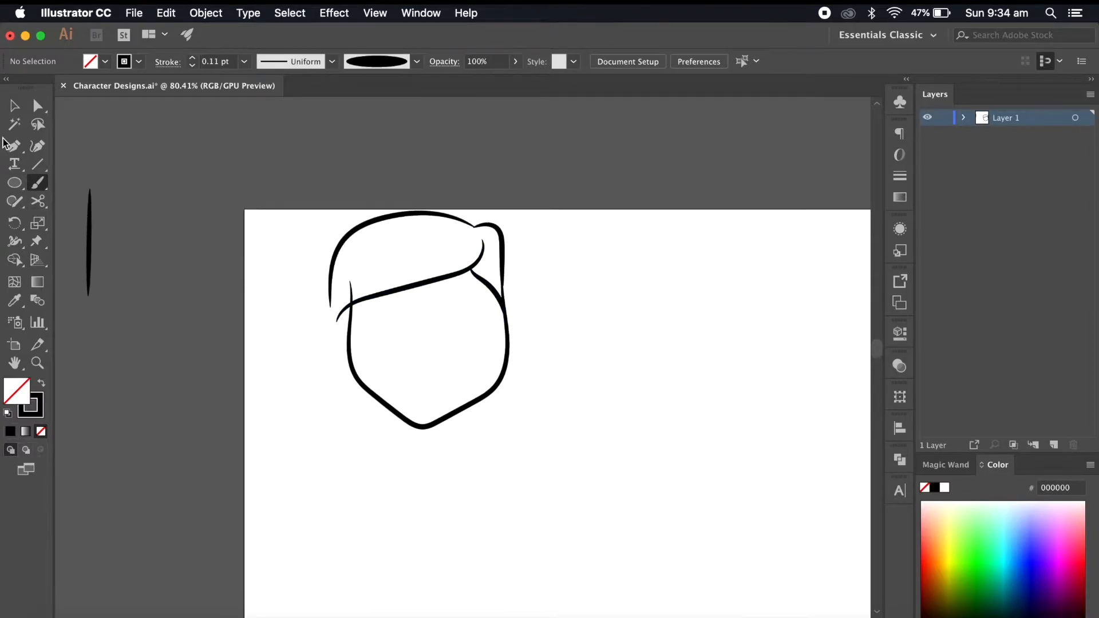
# - Select all the head and hair strokes together, move them lower on the artboard, and deselect them
pyautogui.click(7, 109)
pyautogui.moveTo(552, 225); pyautogui.dragTo(435, 321)
pyautogui.moveTo(509, 347); pyautogui.dragTo(509, 391)
pyautogui.click(590, 411)
pyautogui.scroll(-2, 590, 411)
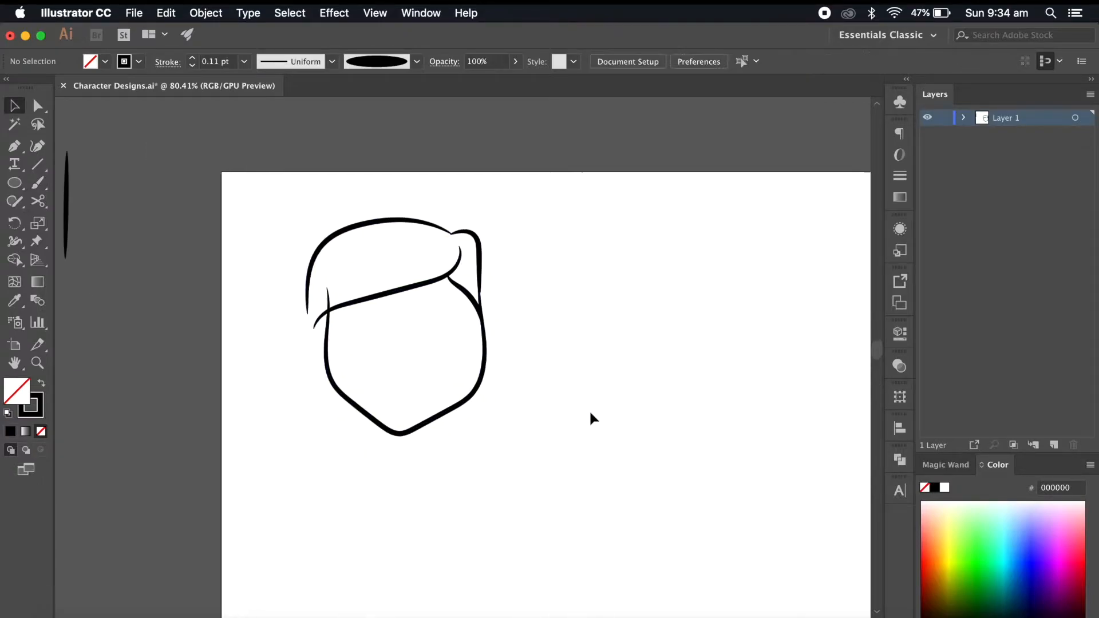
# - Paint an oval eye outline with a smaller pupil inside it beside the head, and give the pupil a black fill without a stroke
pyautogui.click(37, 182)
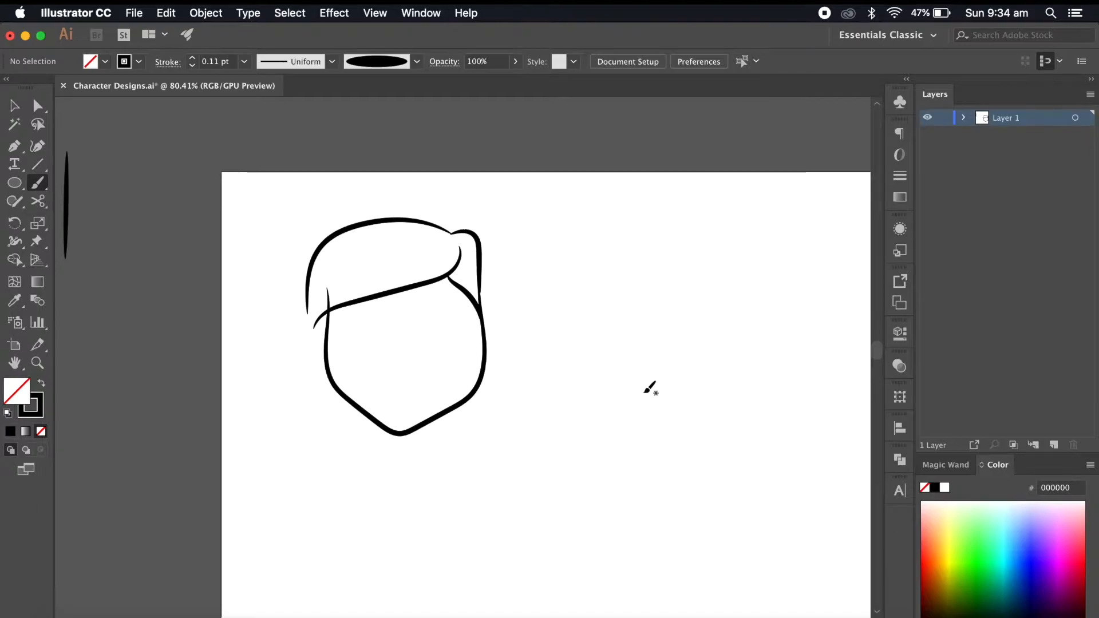
pyautogui.scroll(2, 650, 389)
pyautogui.hscroll(3, 578, 267)
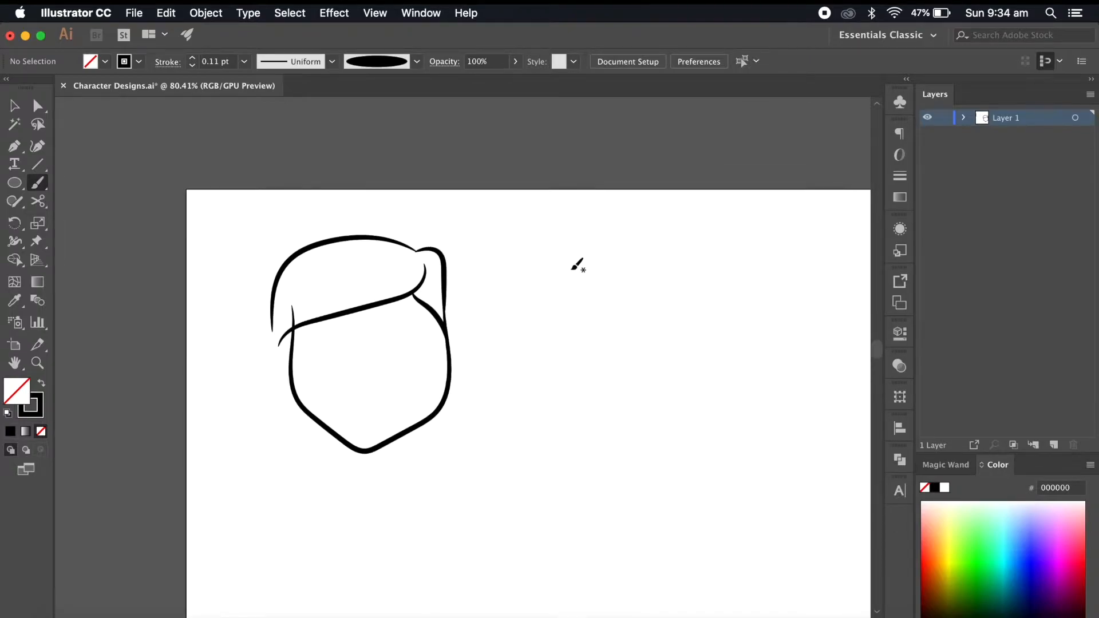
pyautogui.moveTo(560, 302)
pyautogui.mouseDown()
pyautogui.moveTo(589, 277)
pyautogui.moveTo(568, 267)
pyautogui.moveTo(563, 281)
pyautogui.moveTo(552, 269)
pyautogui.mouseUp()
pyautogui.scroll(2, 654, 358)
pyautogui.click(14, 106)
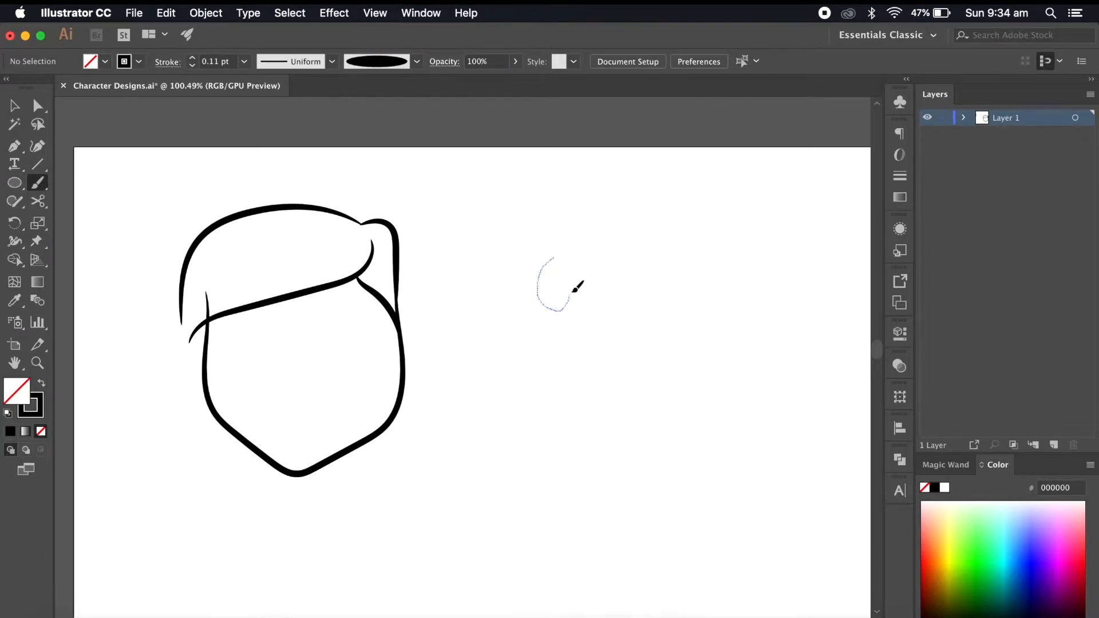
pyautogui.moveTo(561, 258)
pyautogui.mouseDown()
pyautogui.moveTo(548, 297)
pyautogui.moveTo(554, 267)
pyautogui.mouseUp()
pyautogui.click(13, 106)
pyautogui.click(558, 293)
pyautogui.click(41, 383)
pyautogui.click(577, 401)
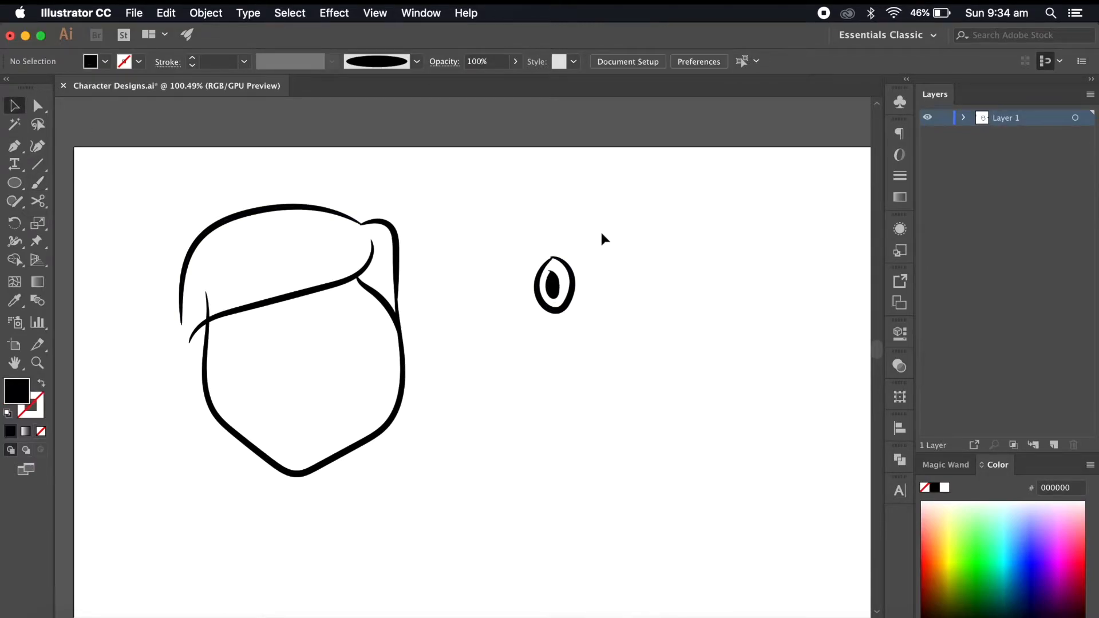
# - Move the eye onto the left side of the face and lower the pupil within its outline
pyautogui.moveTo(602, 237); pyautogui.dragTo(561, 329)
pyautogui.moveTo(548, 287); pyautogui.dragTo(276, 390)
pyautogui.click(478, 451)
pyautogui.click(295, 383)
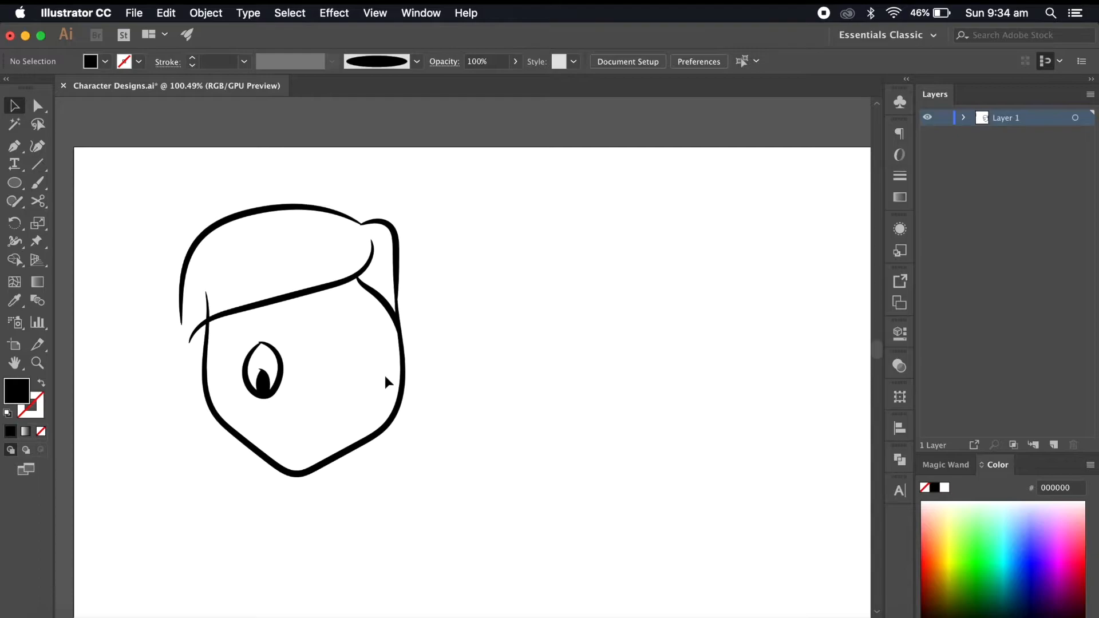
# - Delete the eye from the face and try a replacement brush stroke in its place, undoing it
pyautogui.moveTo(321, 336); pyautogui.dragTo(236, 400)
pyautogui.press('Delete')
pyautogui.click(38, 183)
pyautogui.moveTo(250, 366)
pyautogui.mouseDown()
pyautogui.moveTo(277, 367)
pyautogui.moveTo(256, 385)
pyautogui.mouseUp()
pyautogui.press('super+z')
# - Reuse the thin vertical stroke's brush settings to paint two small oval eyes and a curved smiling mouth on the face
pyautogui.hscroll(-10, 157, 273)
pyautogui.press('a')
pyautogui.click(228, 252)
pyautogui.hscroll(5, 346, 378)
pyautogui.press('b')
pyautogui.moveTo(427, 391); pyautogui.dragTo(429, 401)
pyautogui.moveTo(511, 395); pyautogui.dragTo(514, 392)
pyautogui.moveTo(463, 453); pyautogui.dragTo(502, 447)
# - Select both oval eyes and swap their stroke and fill for a solid black fill without a stroke
pyautogui.press('v')
pyautogui.click(540, 401)
pyautogui.keyDown('shift'); pyautogui.click(458, 410); pyautogui.keyUp('shift')
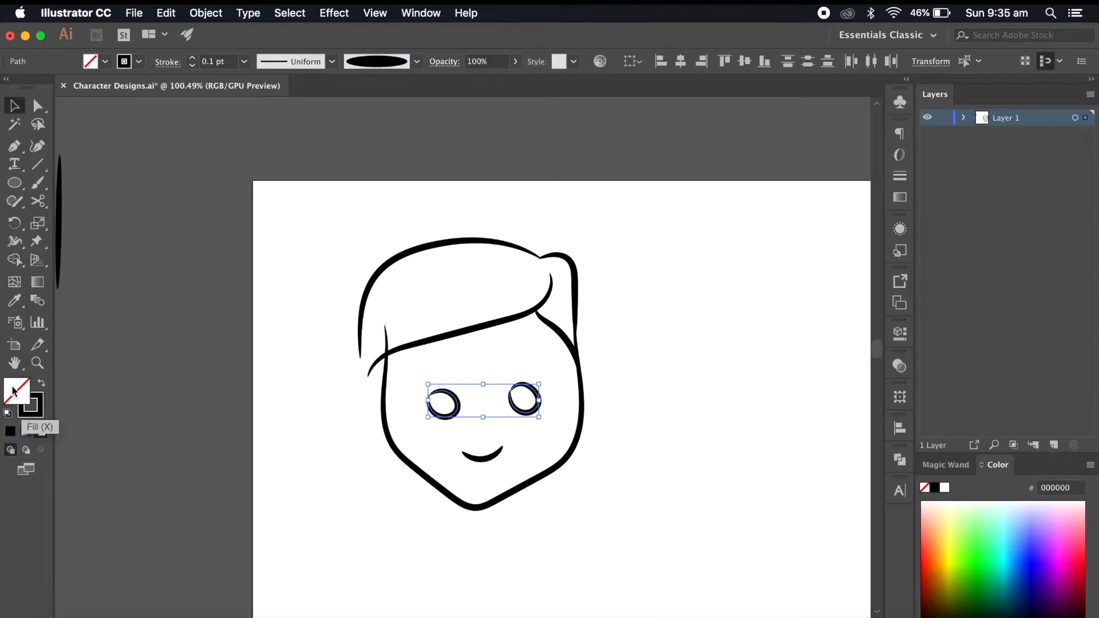
pyautogui.click(42, 383)
pyautogui.click(293, 477)
# - Delete both solid black eyes from the face, keeping the mouth
pyautogui.scroll(-2, 434, 492)
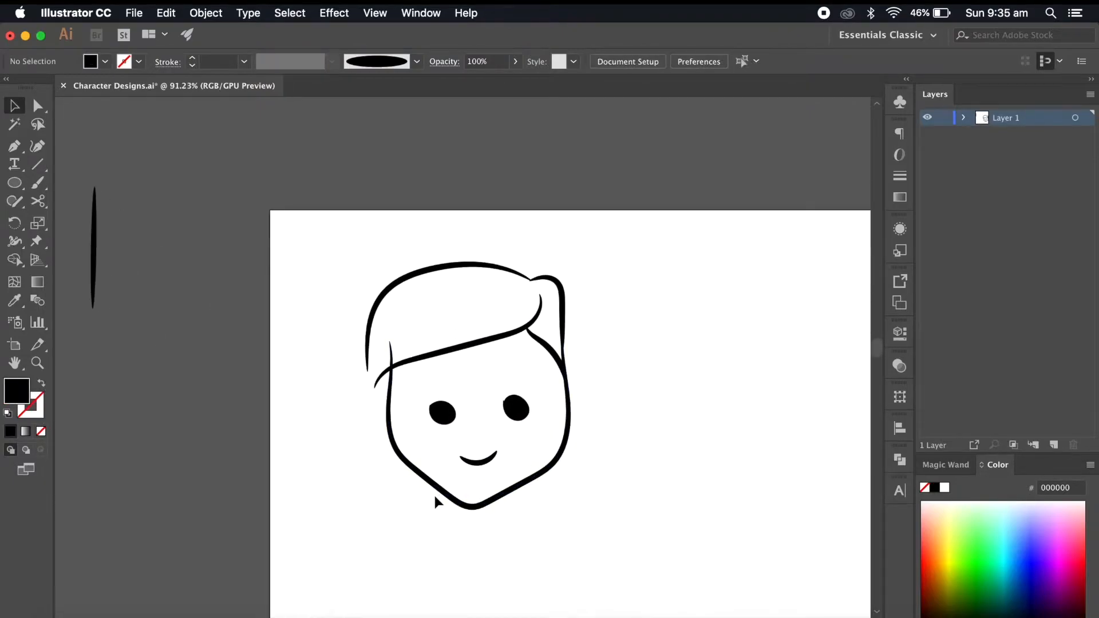
pyautogui.moveTo(425, 429); pyautogui.dragTo(424, 429)
pyautogui.press('Delete')
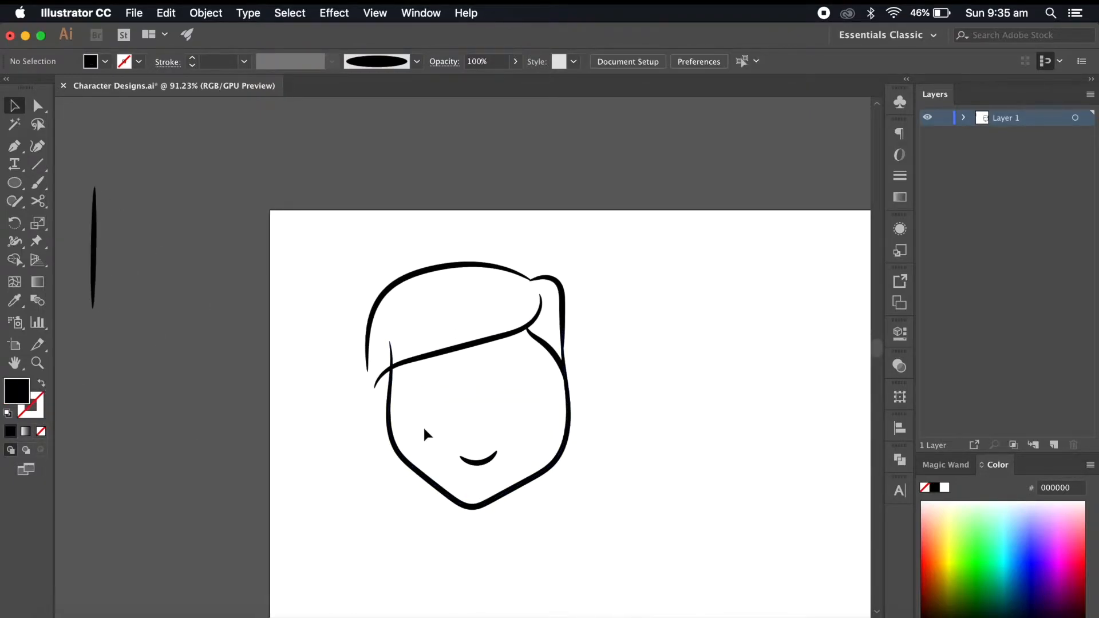
# - Paint an almond-shaped eye outline with an oval iris beside the head, using the thin vertical stroke's brush settings
pyautogui.hscroll(2, 670, 345)
pyautogui.click(38, 185)
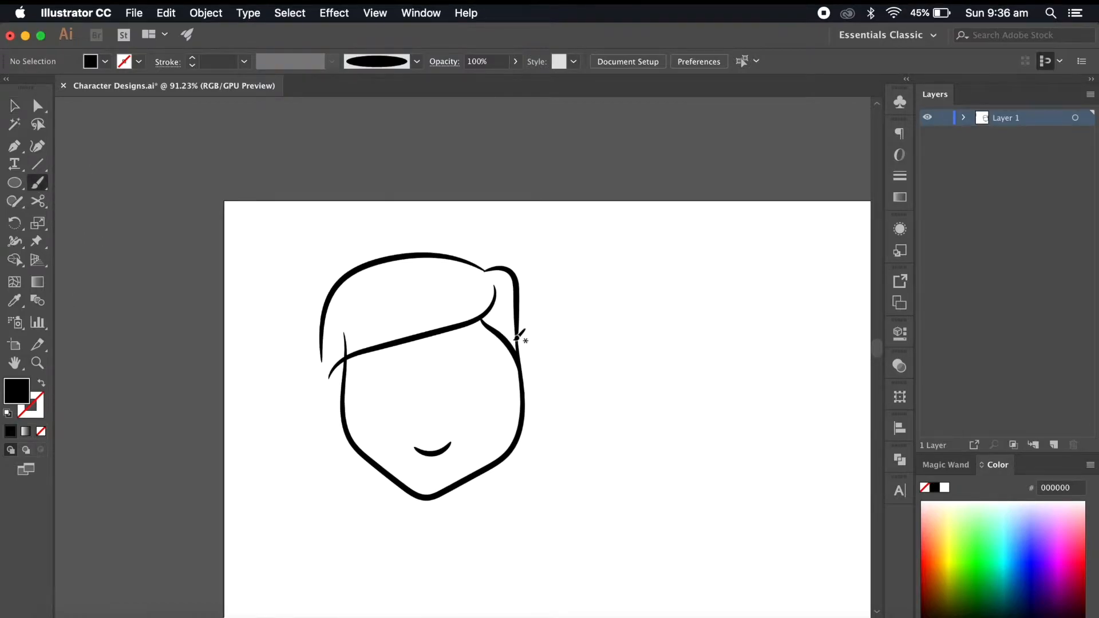
pyautogui.hscroll(2, 586, 320)
pyautogui.moveTo(657, 316); pyautogui.dragTo(578, 328)
pyautogui.scroll(2, 577, 328)
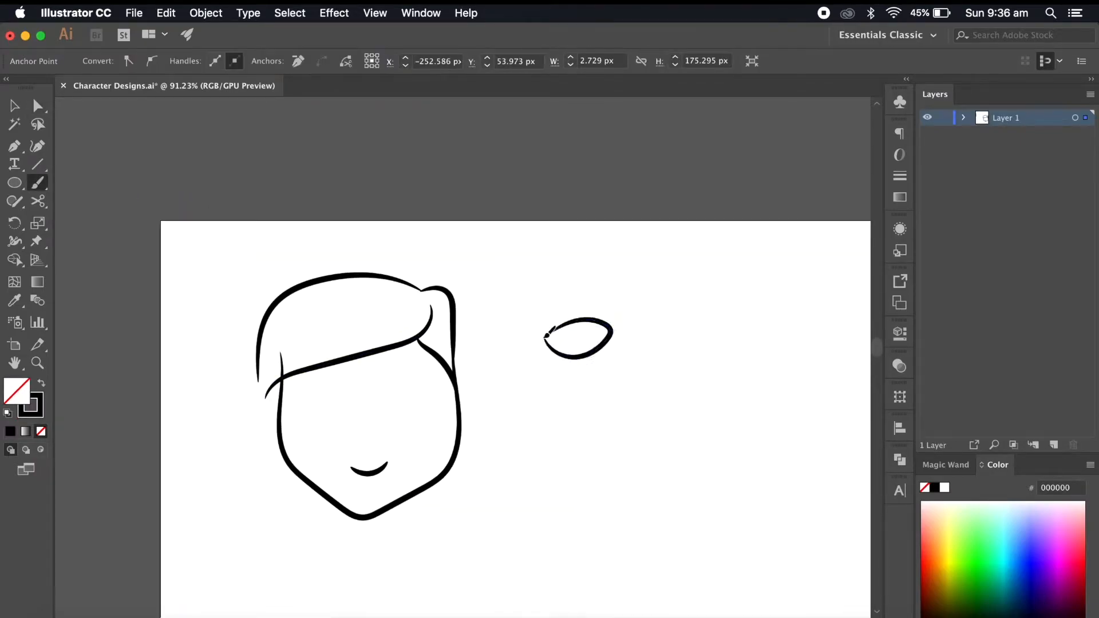
pyautogui.scroll(3, 606, 344)
pyautogui.moveTo(546, 337)
pyautogui.mouseDown()
pyautogui.moveTo(591, 346)
pyautogui.moveTo(564, 303)
pyautogui.mouseUp()
# - Select the almond-shaped eye with its iris, move it onto the left side of the face, and scale it down
pyautogui.press('v')
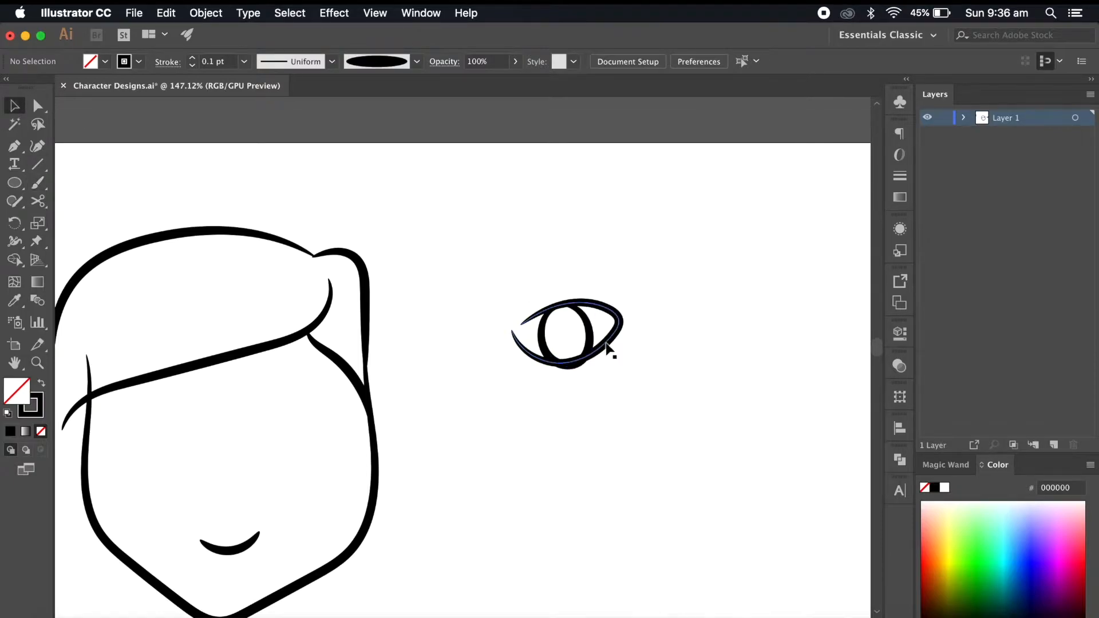
pyautogui.moveTo(656, 281); pyautogui.dragTo(540, 412)
pyautogui.moveTo(605, 348); pyautogui.dragTo(214, 449)
pyautogui.moveTo(230, 403); pyautogui.dragTo(193, 424)
pyautogui.scroll(1, 328, 493)
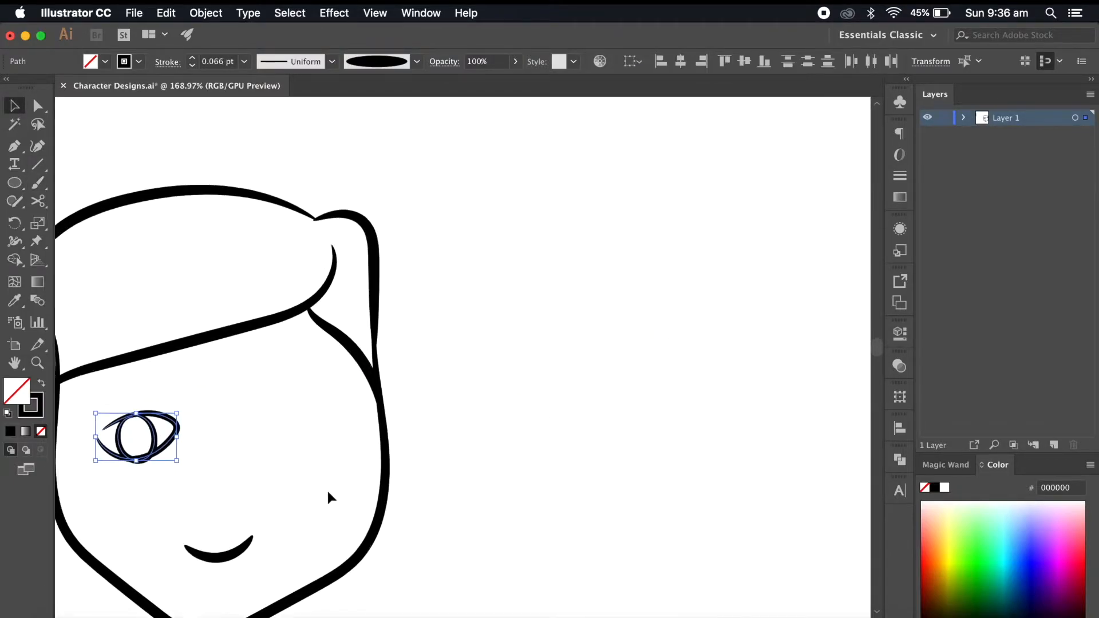
# - Tilt the almond-shaped eye and its iris slightly in place on the left side of the face
pyautogui.hscroll(-3, 328, 497)
pyautogui.moveTo(260, 440); pyautogui.dragTo(260, 449)
pyautogui.click(323, 447)
pyautogui.hscroll(-3, 322, 446)
pyautogui.scroll(-2, 450, 322)
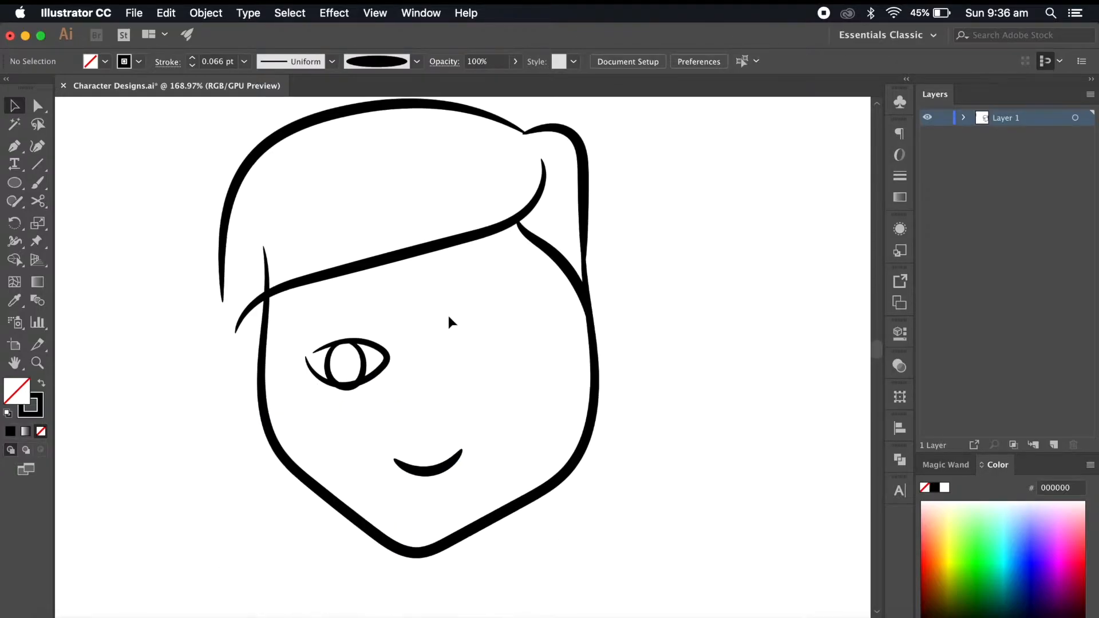
pyautogui.moveTo(447, 324); pyautogui.dragTo(293, 412)
pyautogui.click(162, 321)
pyautogui.moveTo(326, 395); pyautogui.dragTo(326, 408)
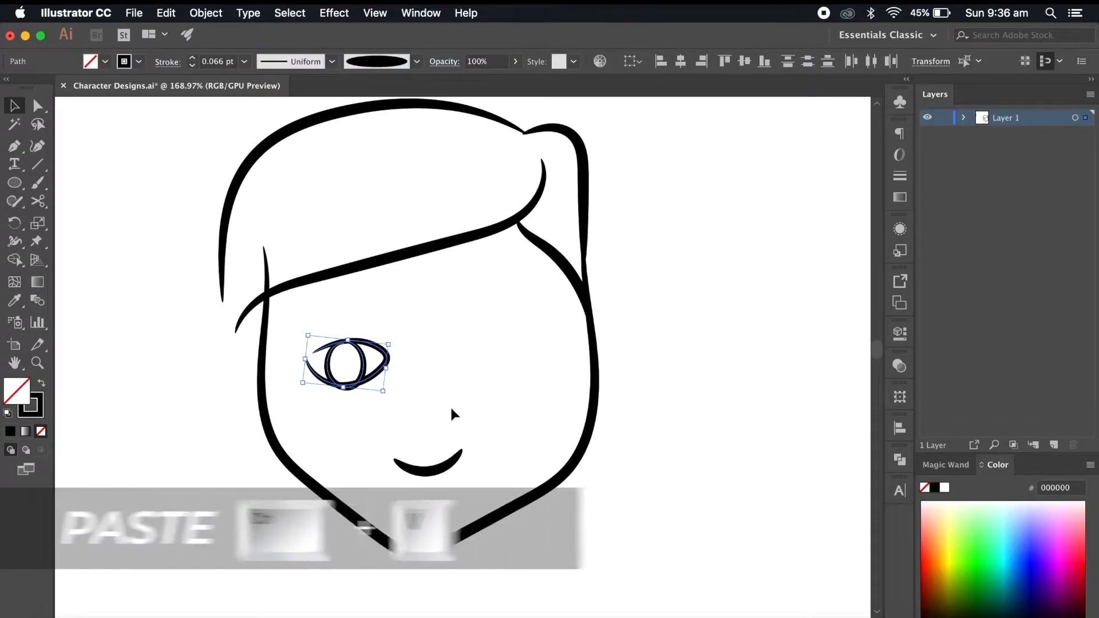
pyautogui.press('super+c')
pyautogui.press('super+v')
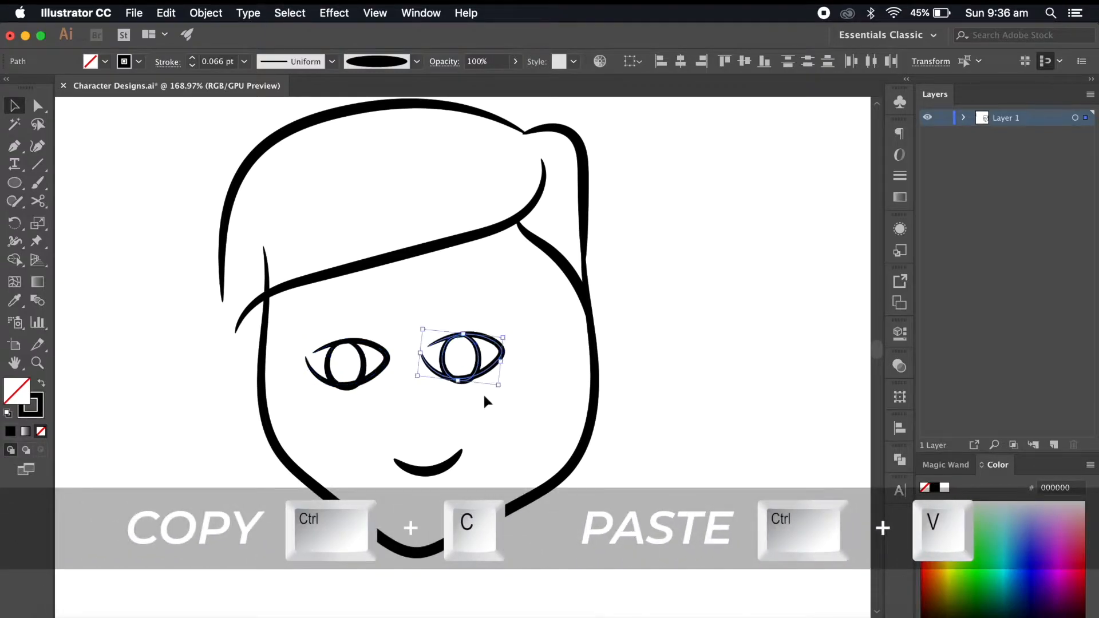
pyautogui.press('super+z')
# - Duplicate the almond-shaped eye with its iris onto the right side of the face and shift the copy slightly inward
pyautogui.click(428, 340)
pyautogui.moveTo(421, 304); pyautogui.dragTo(343, 392)
pyautogui.press('alt')
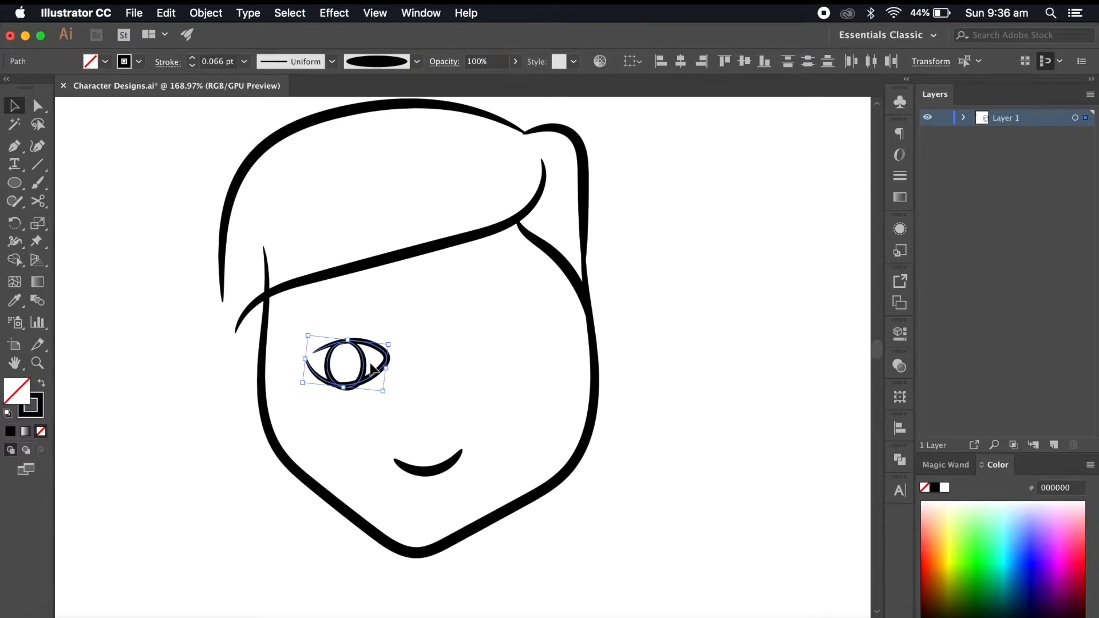
pyautogui.moveTo(369, 365); pyautogui.dragTo(519, 358)
pyautogui.click(522, 413)
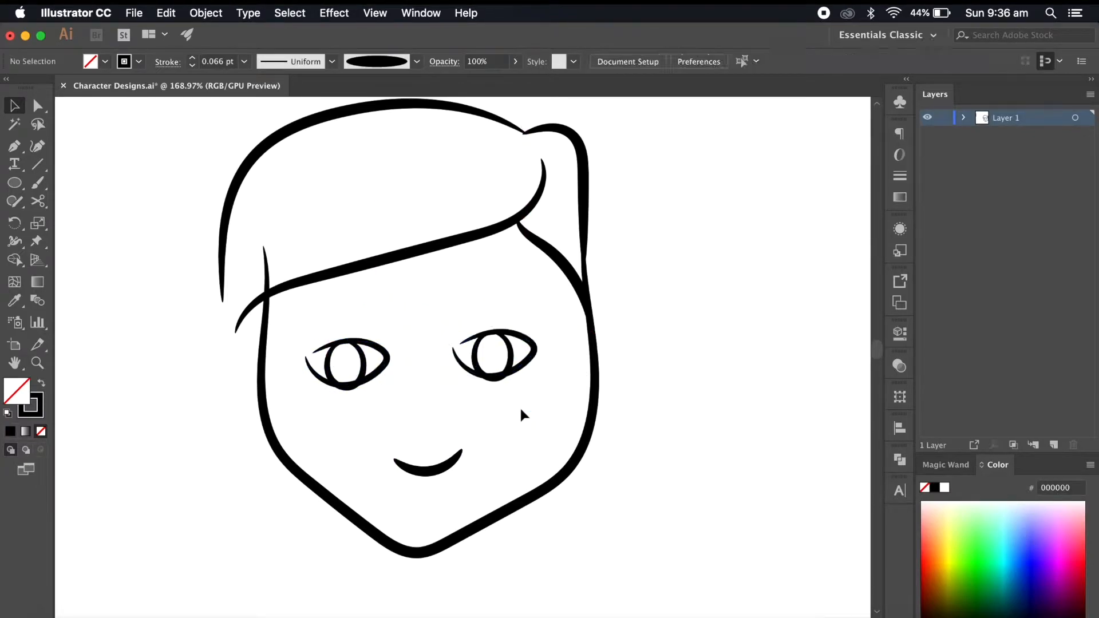
pyautogui.scroll(-3, 520, 406)
pyautogui.click(517, 371)
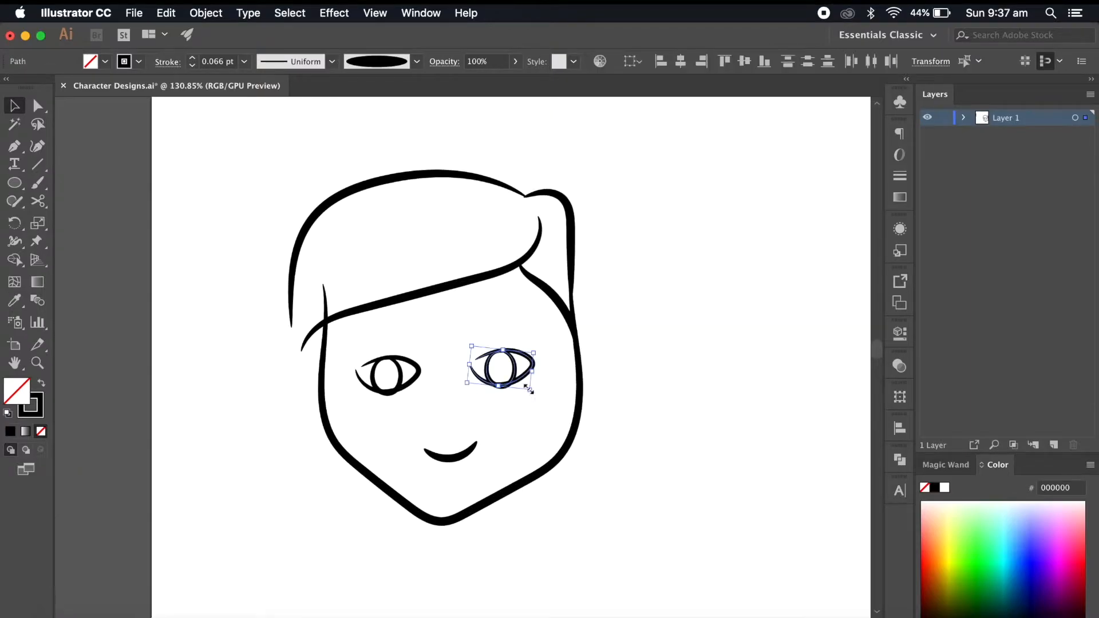
pyautogui.moveTo(516, 366); pyautogui.dragTo(511, 366)
pyautogui.click(528, 410)
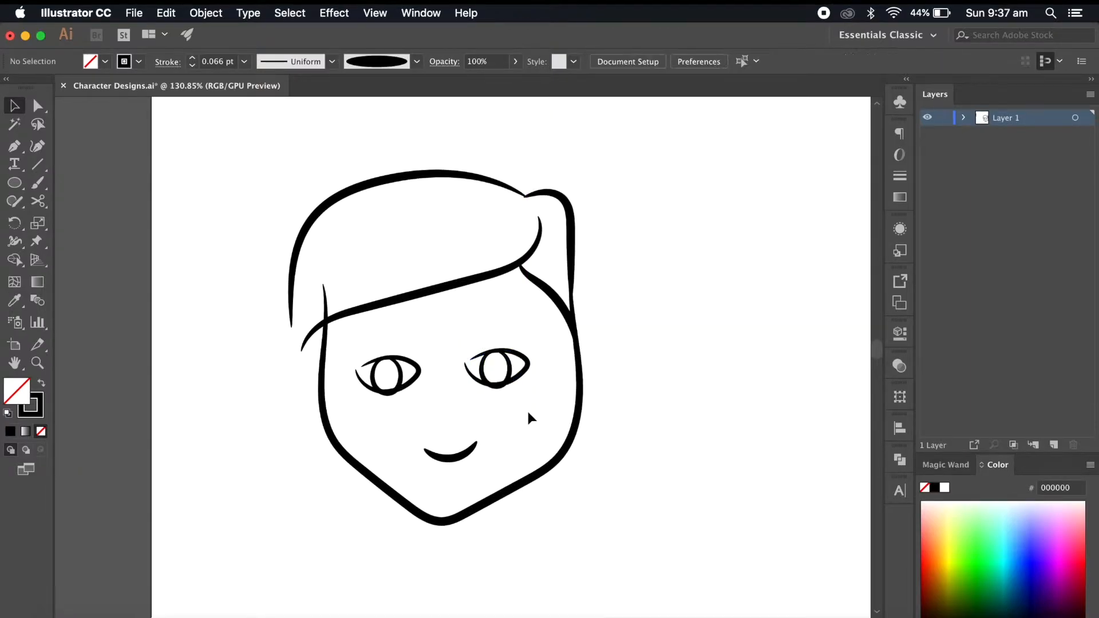
# - Paint an arched eyebrow above each eye and a small angular nose above the mouth
pyautogui.click(38, 183)
pyautogui.moveTo(346, 344)
pyautogui.mouseDown()
pyautogui.moveTo(378, 332)
pyautogui.moveTo(527, 335)
pyautogui.mouseUp()
pyautogui.scroll(-3, 532, 344)
pyautogui.scroll(3, 515, 435)
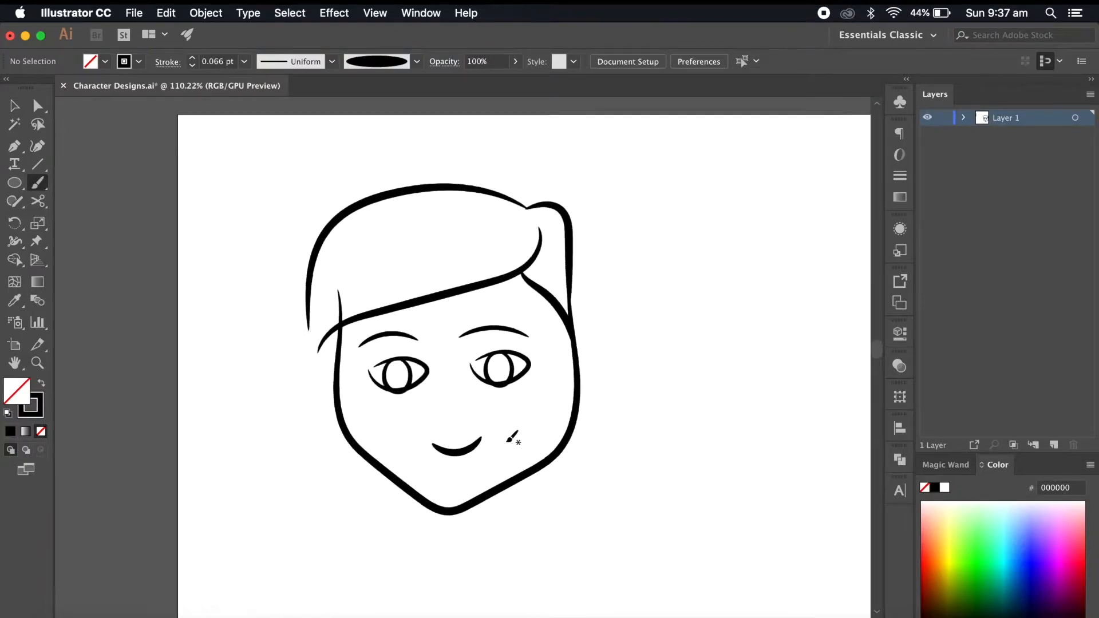
pyautogui.moveTo(453, 420)
pyautogui.mouseDown()
pyautogui.moveTo(429, 422)
pyautogui.moveTo(477, 442)
pyautogui.mouseUp()
pyautogui.scroll(-4, 488, 444)
pyautogui.scroll(3, 488, 444)
pyautogui.click(14, 106)
pyautogui.scroll(-4, 525, 388)
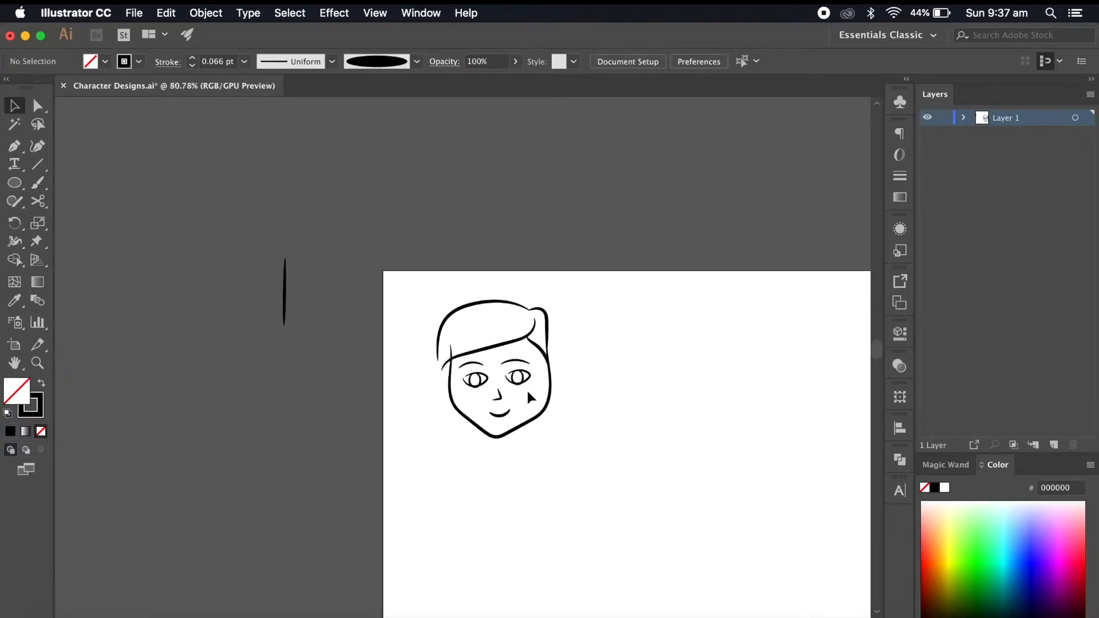
# - Save the Character Designs.ai document with the finished front-facing head
pyautogui.moveTo(628, 263); pyautogui.dragTo(448, 442)
pyautogui.click(619, 470)
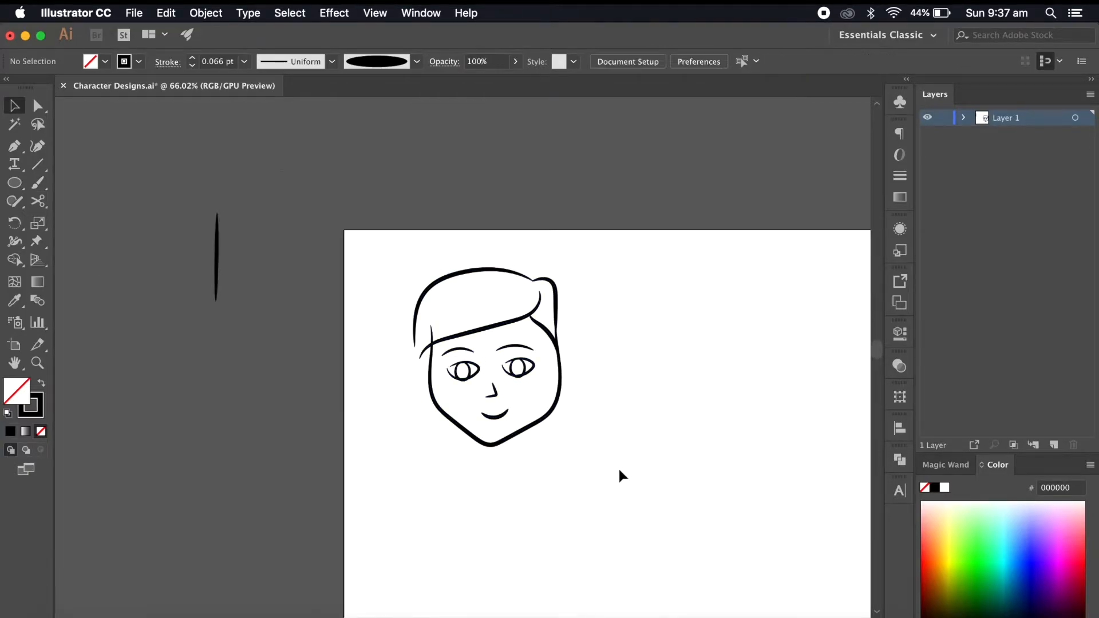
pyautogui.click(134, 13)
pyautogui.press('super+s')
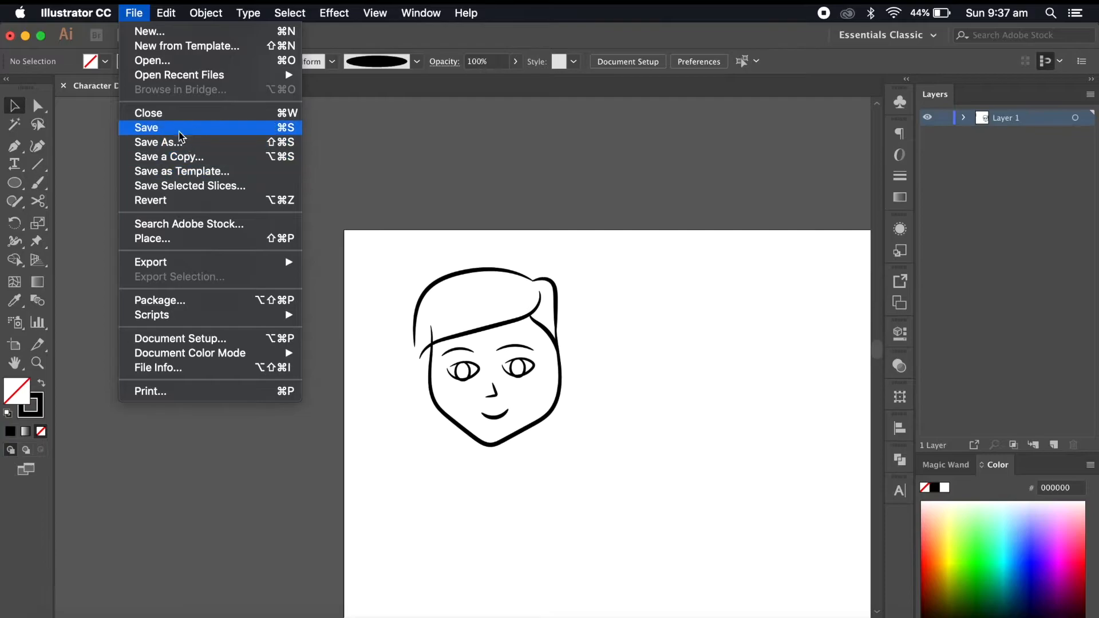
pyautogui.hscroll(3, 647, 457)
pyautogui.scroll(-1, 648, 458)
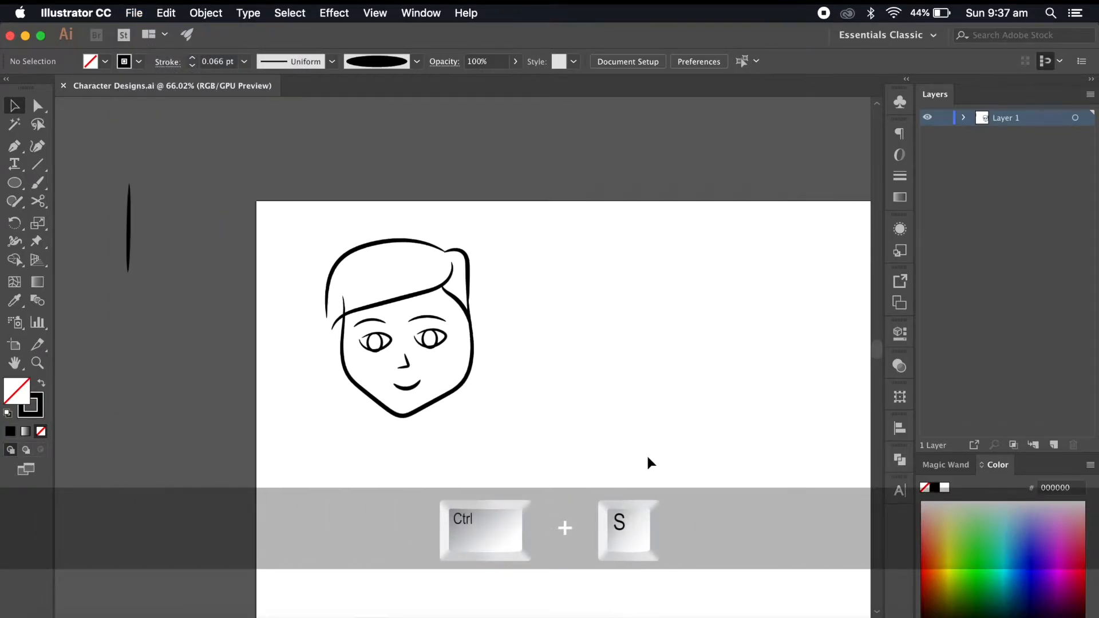
# - Select the whole head and place a duplicate of it beside the original on the right
pyautogui.scroll(1, 489, 253)
pyautogui.moveTo(275, 248); pyautogui.dragTo(450, 427)
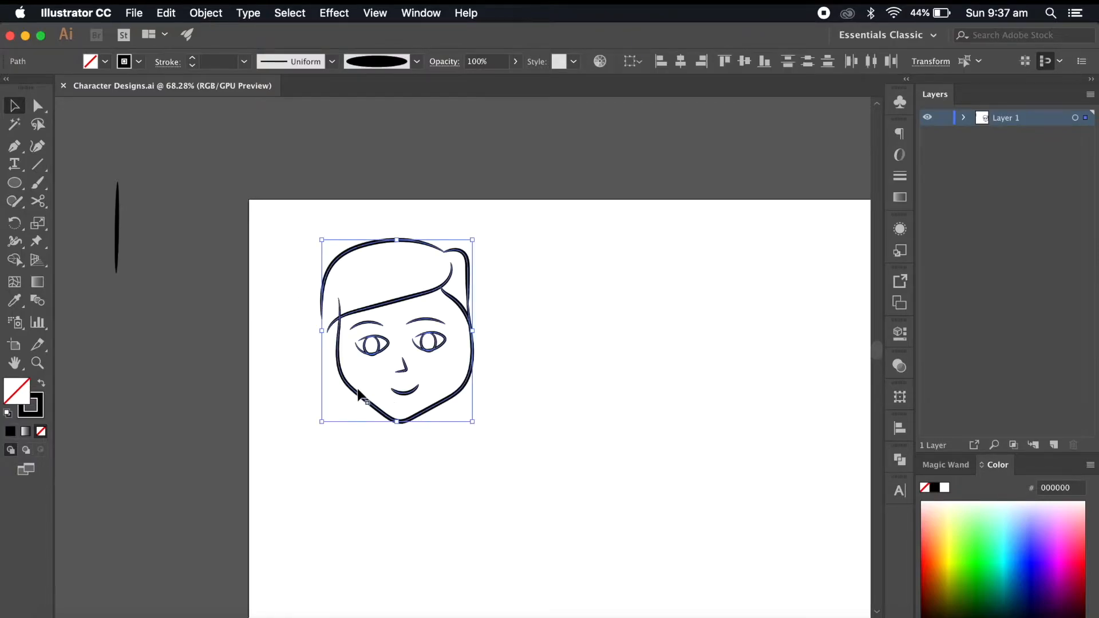
pyautogui.moveTo(353, 389); pyautogui.dragTo(549, 390)
pyautogui.click(586, 479)
pyautogui.scroll(1, 586, 483)
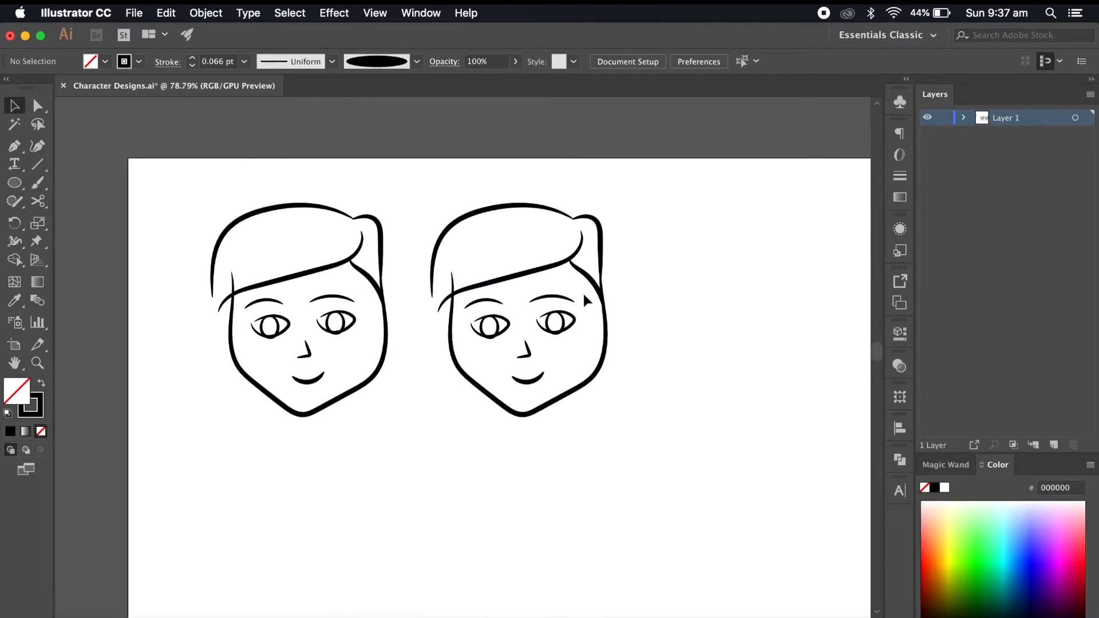
# - Move the second head's eyes, eyebrows, nose and mouth to the right and narrow them horizontally for a turned face
pyautogui.click(453, 347)
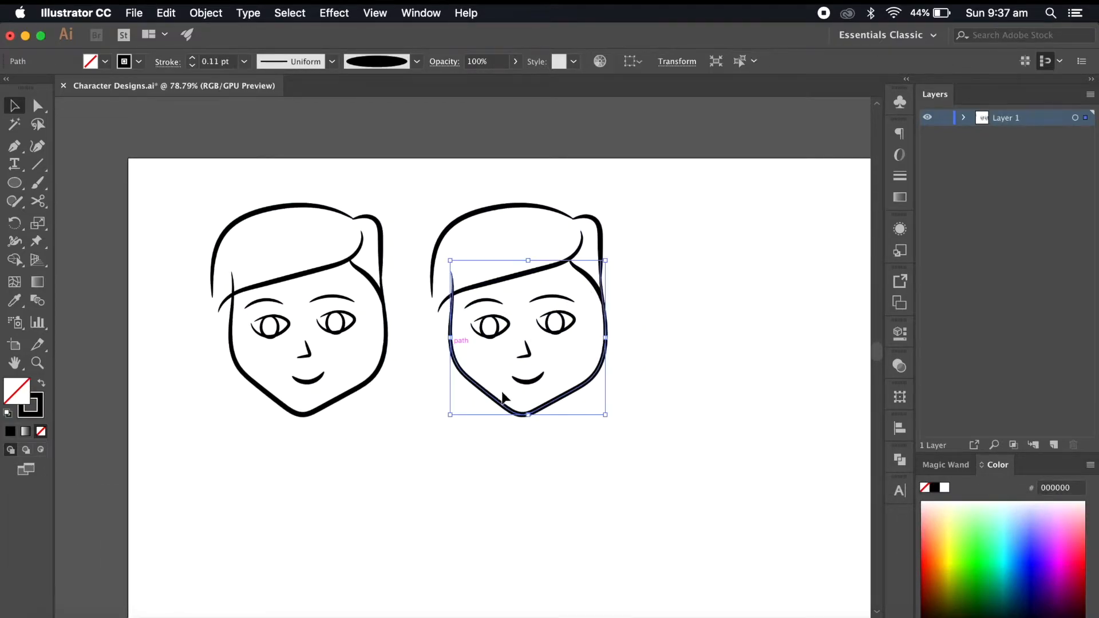
pyautogui.click(587, 283)
pyautogui.moveTo(580, 375); pyautogui.dragTo(474, 303)
pyautogui.moveTo(537, 373); pyautogui.dragTo(553, 371)
pyautogui.moveTo(484, 341); pyautogui.dragTo(499, 341)
pyautogui.click(564, 426)
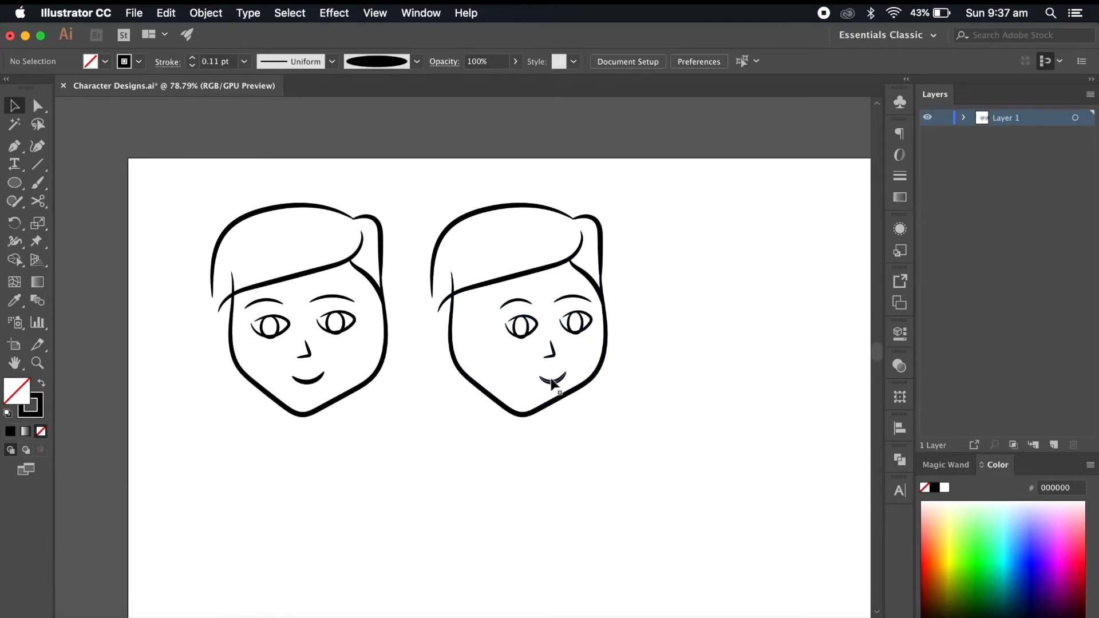
pyautogui.click(532, 416)
pyautogui.press('Delete')
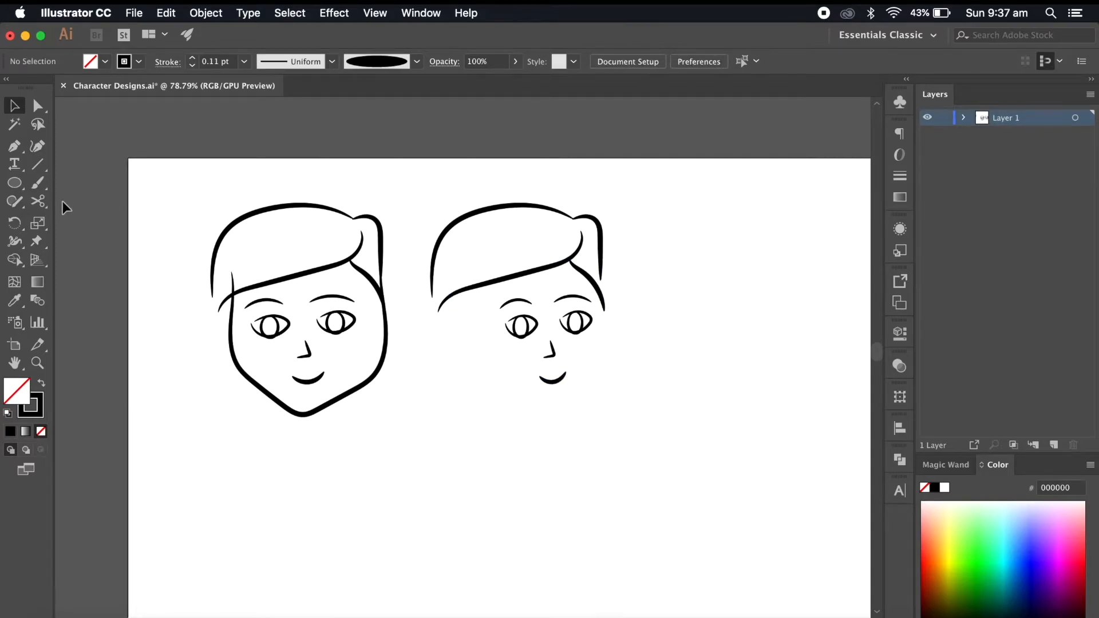
pyautogui.click(484, 277)
pyautogui.press('Delete')
pyautogui.press('super+z')
pyautogui.press('super+z')
# - Delete all four hair strokes from the second head, keeping its face outline and facial features
pyautogui.click(600, 222)
pyautogui.press('Delete')
pyautogui.click(580, 248)
pyautogui.press('Delete')
pyautogui.click(546, 209)
pyautogui.press('Delete')
pyautogui.click(574, 270)
pyautogui.press('Delete')
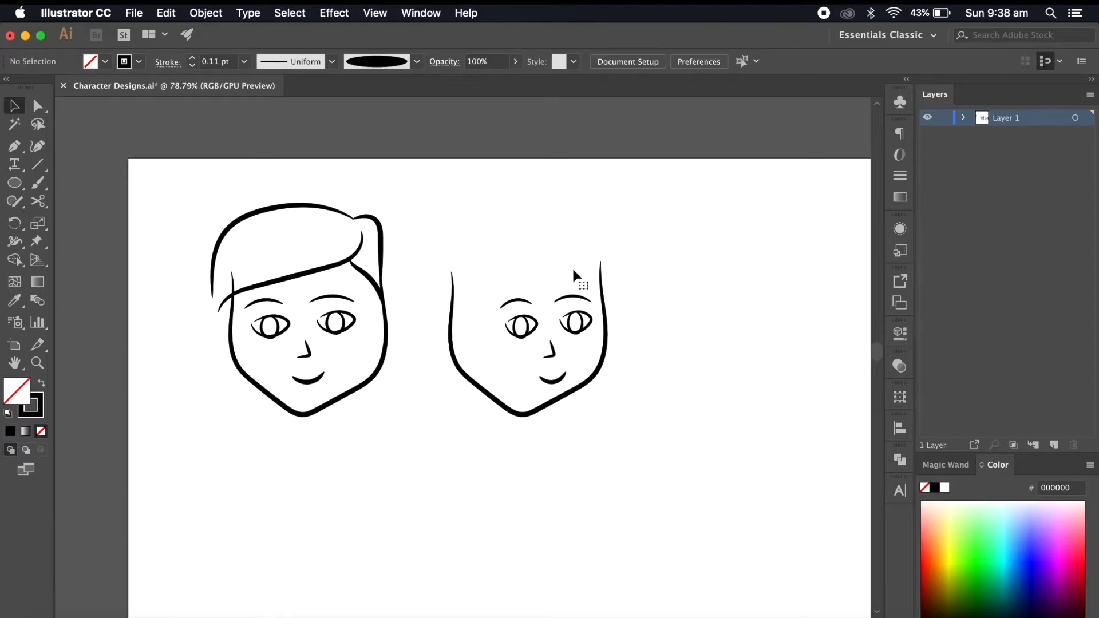
# - Paint new hair on the second head with a curved fringe, a rounded crown and a small quiff at the right
pyautogui.click(38, 182)
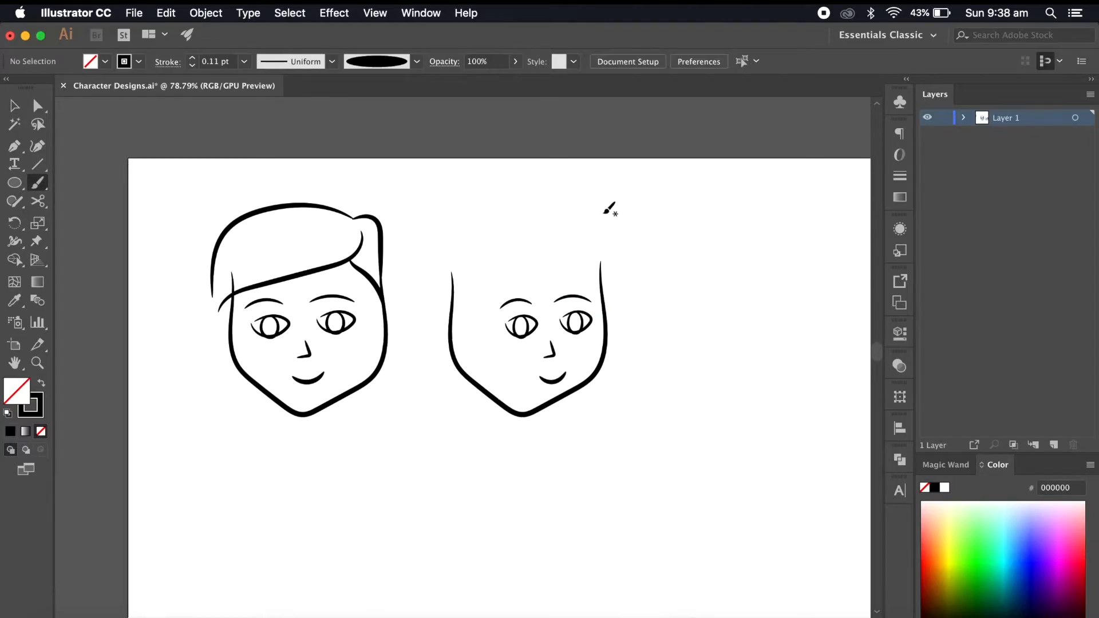
pyautogui.moveTo(591, 261)
pyautogui.mouseDown()
pyautogui.moveTo(497, 280)
pyautogui.moveTo(462, 317)
pyautogui.mouseUp()
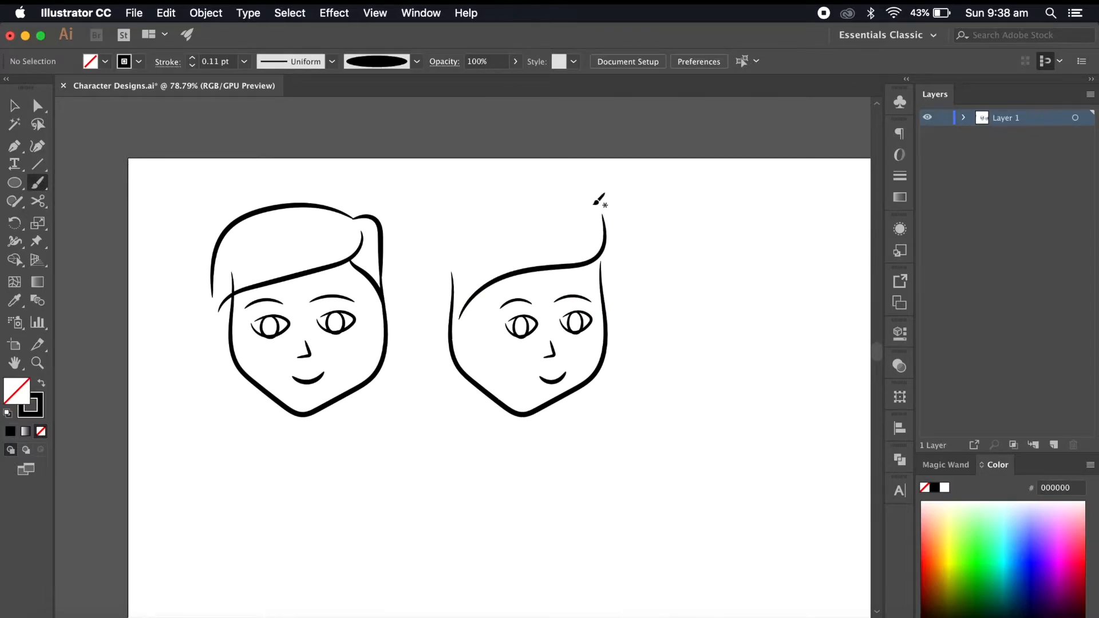
pyautogui.moveTo(450, 241); pyautogui.dragTo(459, 317)
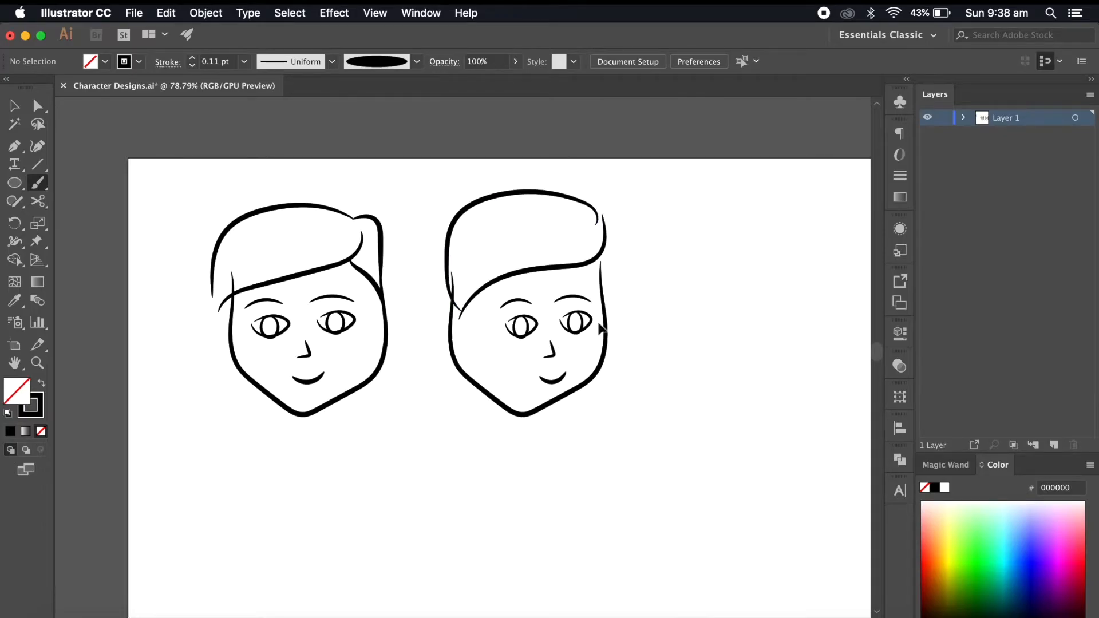
pyautogui.scroll(3, 596, 238)
pyautogui.moveTo(592, 209)
pyautogui.mouseDown()
pyautogui.moveTo(616, 255)
pyautogui.moveTo(603, 293)
pyautogui.mouseUp()
pyautogui.scroll(-5, 595, 232)
# - Delete the second head's face outline and paint a narrower, turned outline with the chin shifted right
pyautogui.click(12, 107)
pyautogui.click(531, 380)
pyautogui.press('Delete')
pyautogui.click(37, 183)
pyautogui.moveTo(600, 252)
pyautogui.mouseDown()
pyautogui.moveTo(542, 368)
pyautogui.moveTo(477, 263)
pyautogui.mouseUp()
pyautogui.scroll(2, 575, 378)
pyautogui.press('Delete')
pyautogui.moveTo(605, 241)
pyautogui.mouseDown()
pyautogui.moveTo(603, 276)
pyautogui.moveTo(468, 294)
pyautogui.moveTo(609, 268)
pyautogui.mouseUp()
pyautogui.moveTo(464, 281)
pyautogui.mouseDown()
pyautogui.moveTo(476, 312)
pyautogui.moveTo(614, 252)
pyautogui.mouseUp()
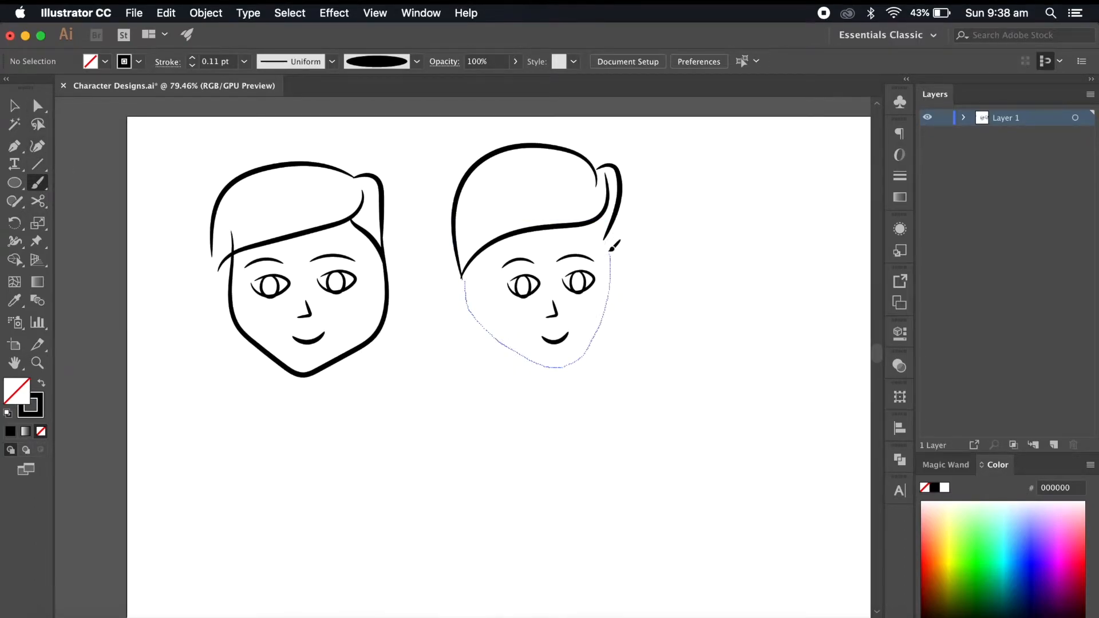
# - Fine-tune the fit of the second head's new face outline beneath the hair
pyautogui.scroll(2, 647, 326)
pyautogui.click(15, 106)
pyautogui.click(486, 382)
pyautogui.moveTo(489, 389); pyautogui.dragTo(489, 394)
pyautogui.click(545, 424)
# - Nudge the second head's facial features right and slightly up within the new outline, leaving the outline in place
pyautogui.scroll(3, 545, 423)
pyautogui.moveTo(549, 441); pyautogui.dragTo(401, 310)
pyautogui.keyDown('shift'); pyautogui.click(505, 465); pyautogui.keyUp('shift')
pyautogui.press('Right')
pyautogui.press('Right')
pyautogui.press('Right')
pyautogui.press('Right')
pyautogui.press('Right')
pyautogui.press('Right')
pyautogui.press('Right')
pyautogui.press('Up')
pyautogui.press('Up')
pyautogui.press('Up')
pyautogui.click(561, 456)
# - Nudge only the second head's nose and mouth further right, towards the turned side of the face
pyautogui.moveTo(505, 367); pyautogui.dragTo(454, 435)
pyautogui.press('Right')
pyautogui.press('Right')
pyautogui.press('Right')
pyautogui.press('Right')
pyautogui.press('Right')
pyautogui.press('Right')
pyautogui.press('Right')
pyautogui.press('Right')
pyautogui.click(572, 356)
pyautogui.scroll(-5, 571, 355)
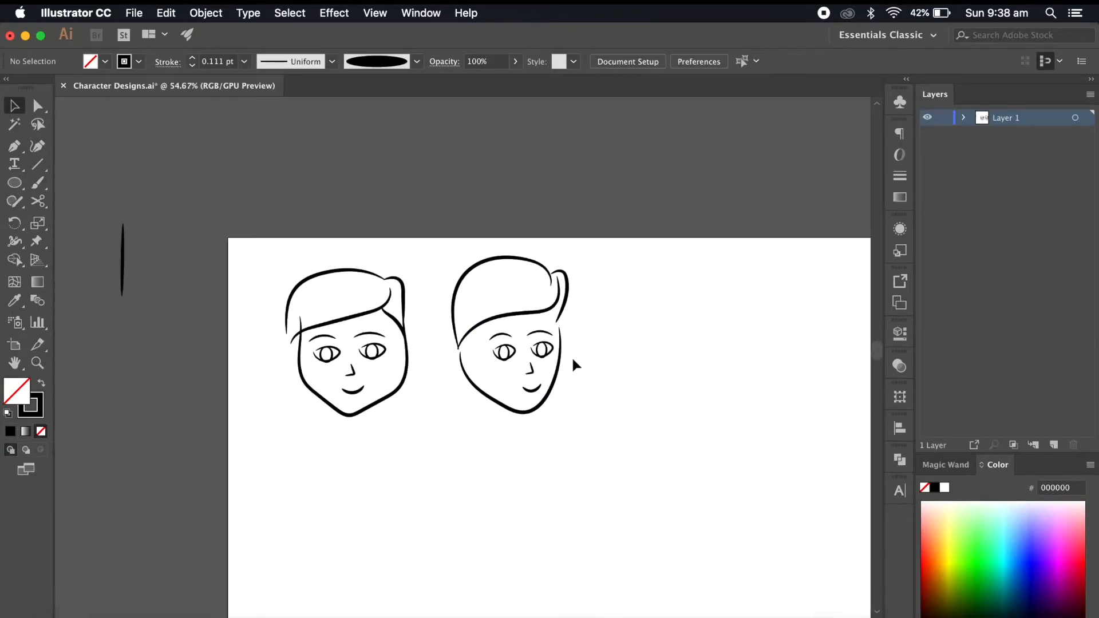
# - Select both irises of the second head and nudge them right within the eyes
pyautogui.scroll(5, 571, 355)
pyautogui.click(495, 340)
pyautogui.keyDown('shift'); pyautogui.click(436, 347); pyautogui.keyUp('shift')
pyautogui.press('Right')
pyautogui.press('Right')
pyautogui.press('Right')
pyautogui.press('Right')
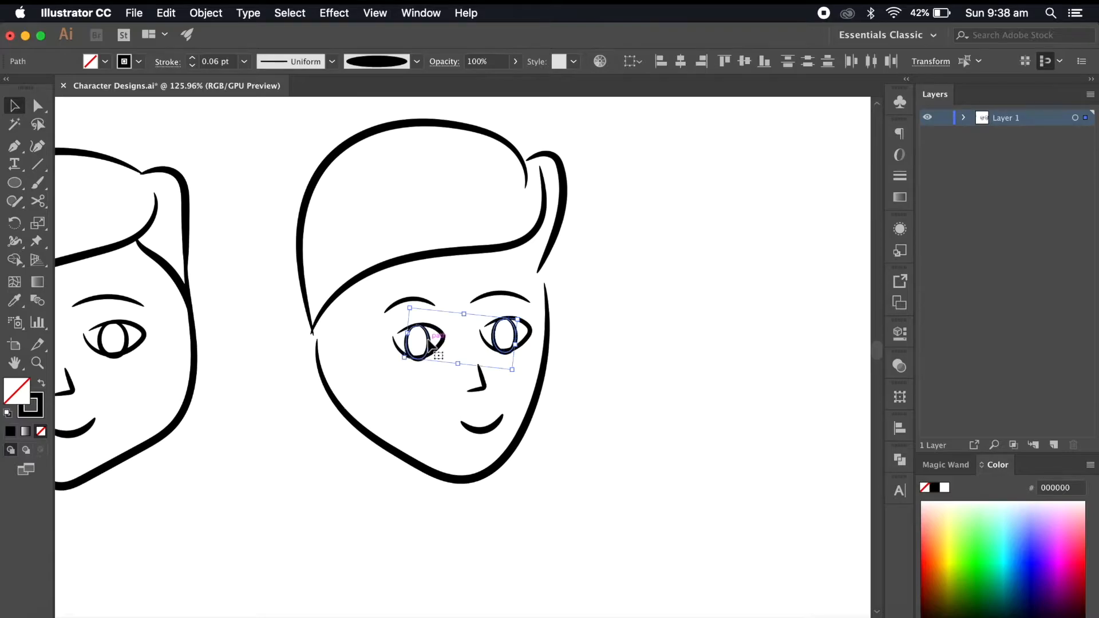
pyautogui.click(566, 390)
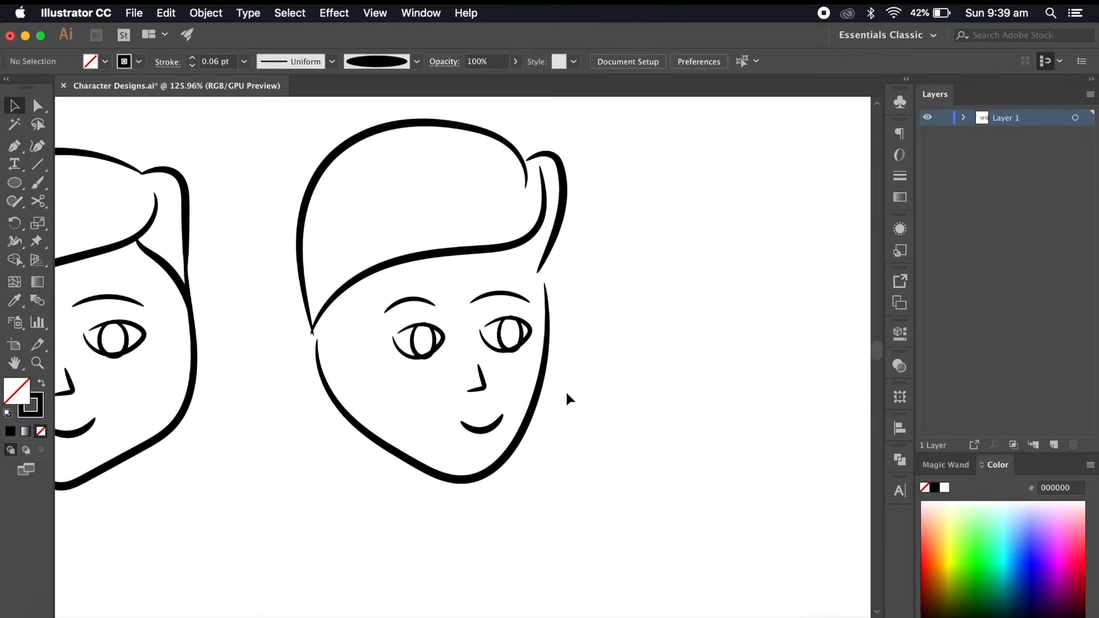
pyautogui.scroll(-5, 596, 401)
pyautogui.scroll(4, 665, 447)
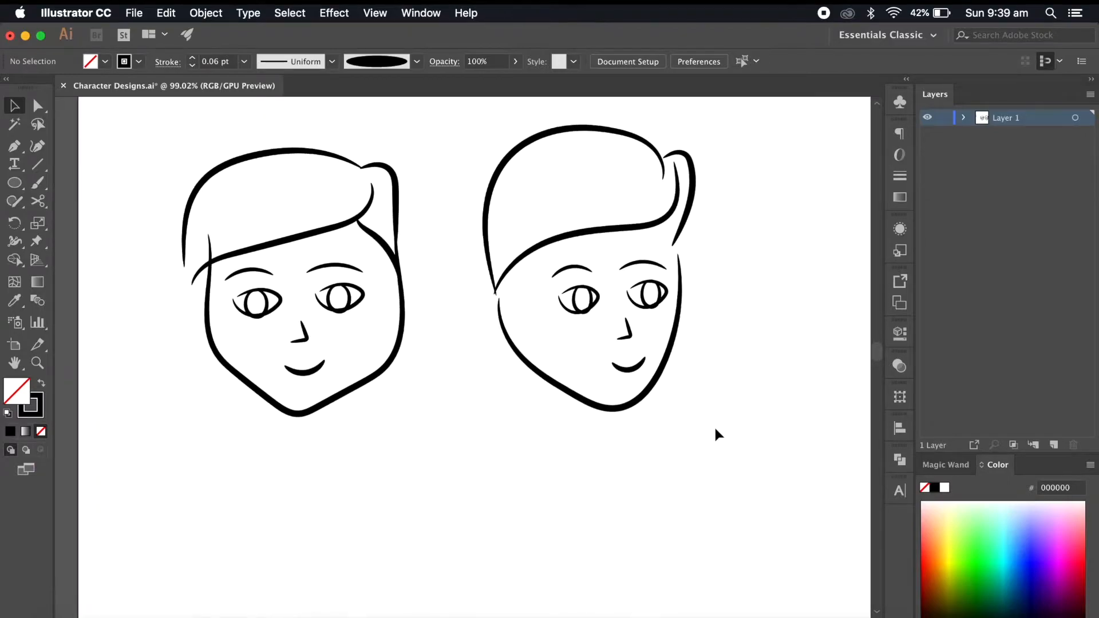
# - Switch to Storyboard.pdf in Preview to check the character's scenes, and return to Illustrator
pyautogui.scroll(-2, 716, 430)
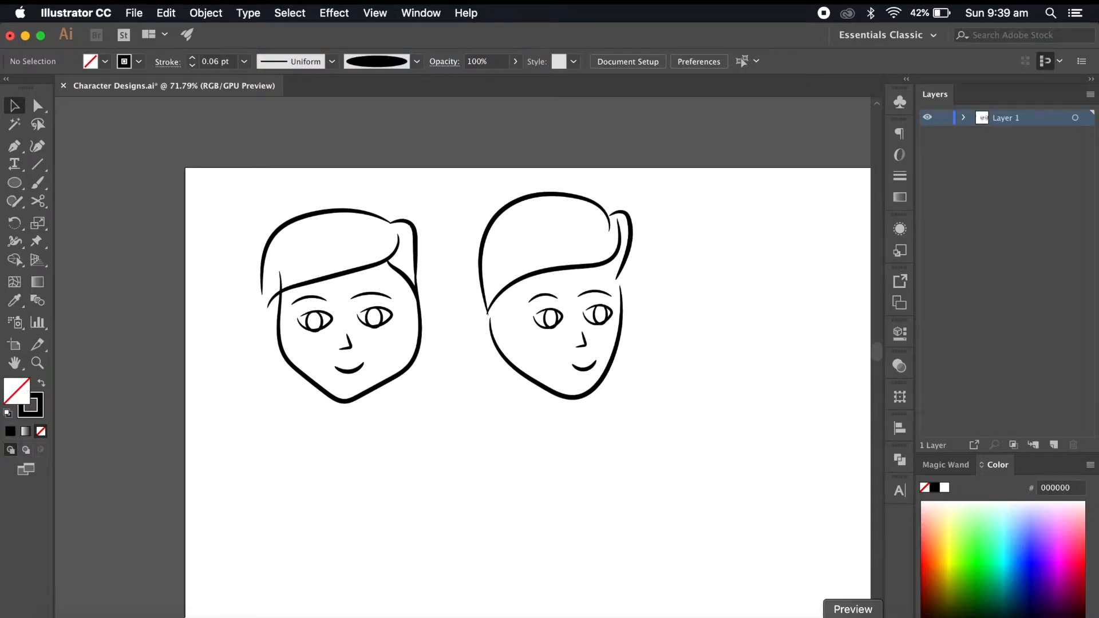
pyautogui.click(853, 614)
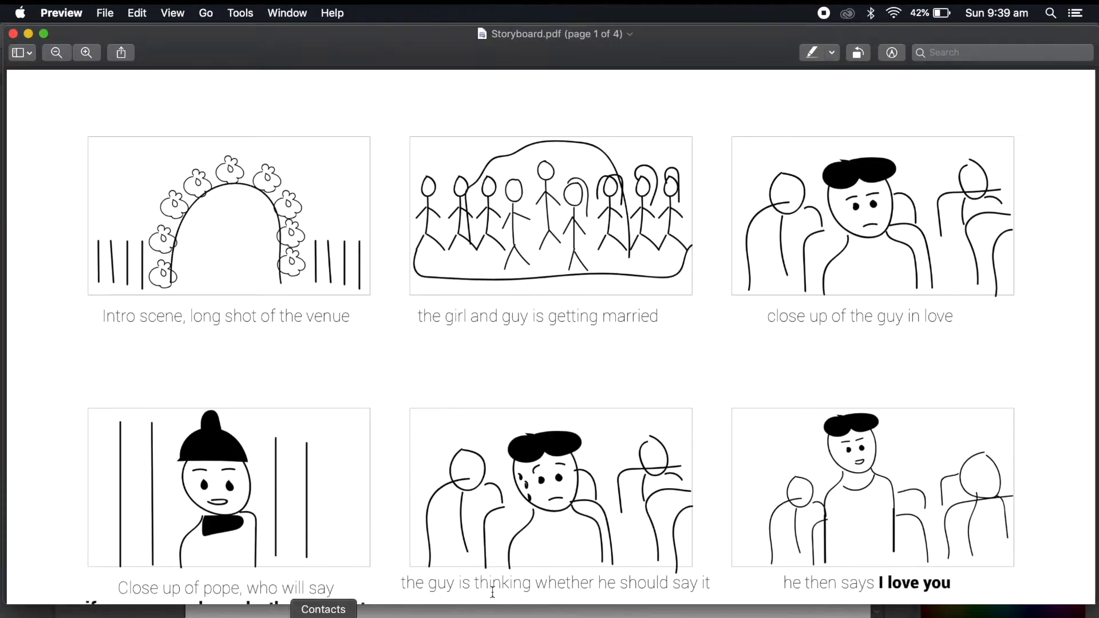
pyautogui.click(752, 614)
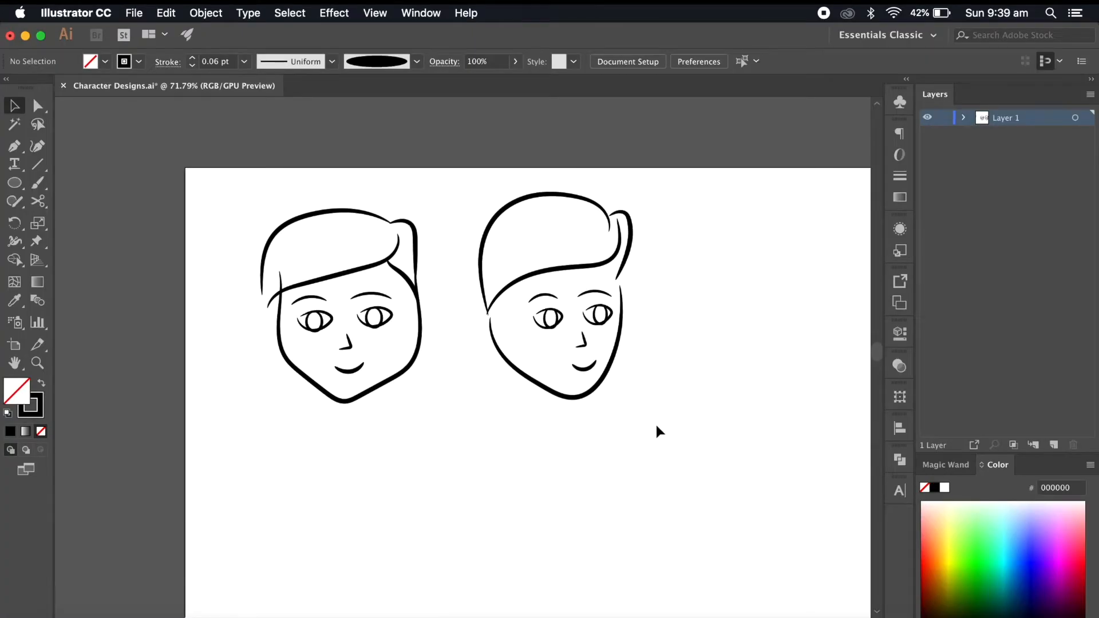
# - Select both heads and move them right to free space at the artboard's left side
pyautogui.hscroll(3, 685, 328)
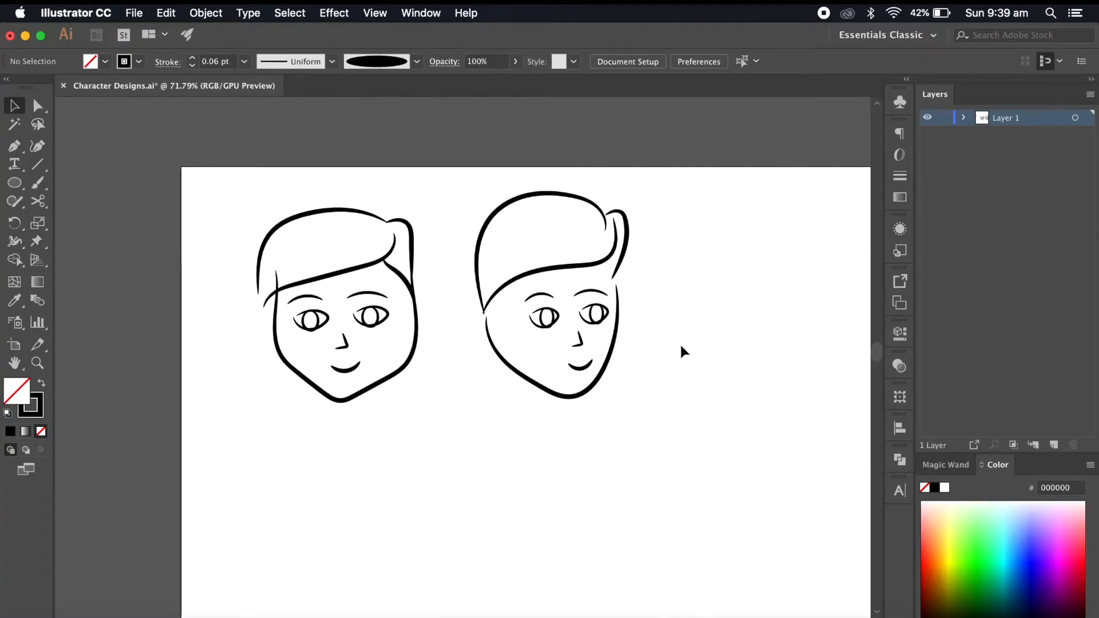
pyautogui.moveTo(678, 194); pyautogui.dragTo(243, 443)
pyautogui.moveTo(262, 331); pyautogui.dragTo(404, 331)
pyautogui.hscroll(5, 448, 409)
pyautogui.click(483, 456)
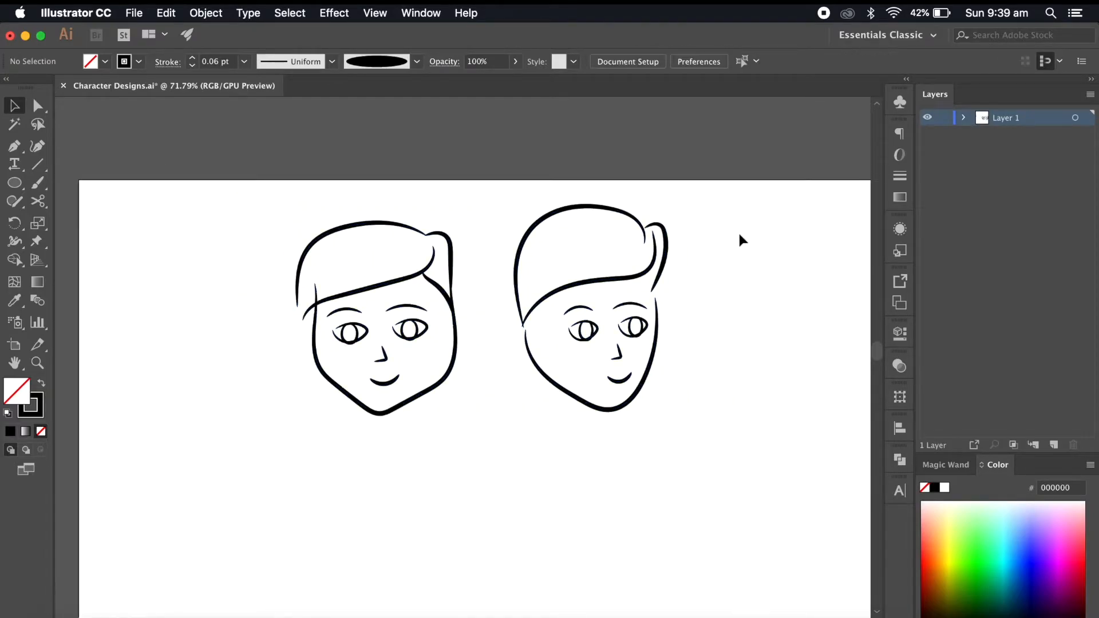
# - Duplicate the turned head into the free space to the left of the front-facing head
pyautogui.moveTo(723, 206); pyautogui.dragTo(527, 418)
pyautogui.moveTo(544, 379); pyautogui.dragTo(139, 372)
pyautogui.hscroll(-6, 233, 471)
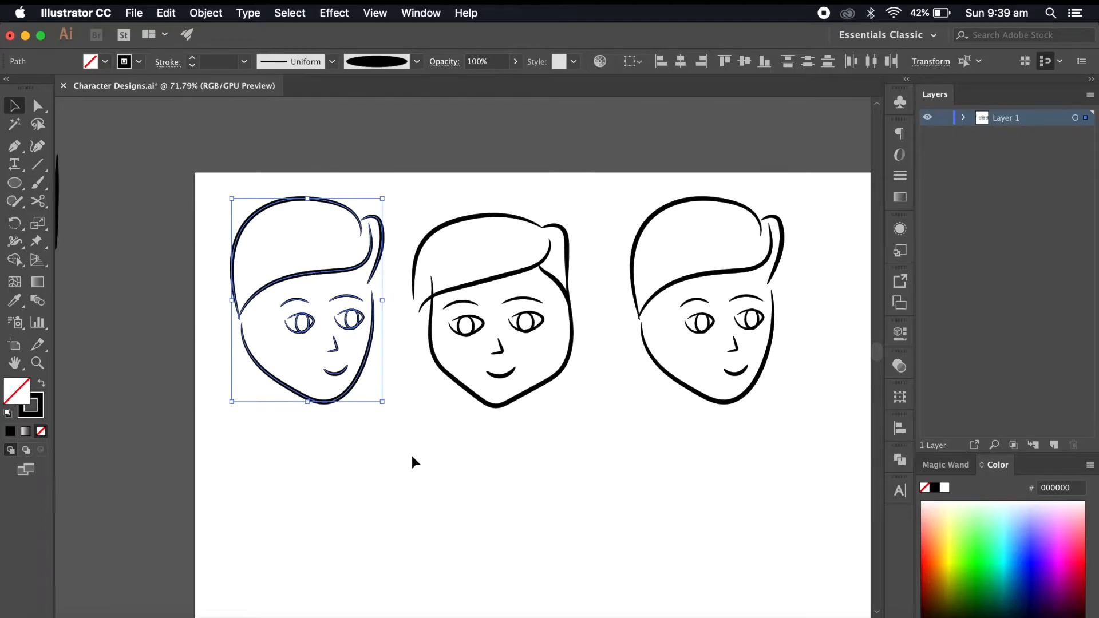
# - Reflect the copied turned head across the vertical axis so it faces the opposite way
pyautogui.click(214, 16)
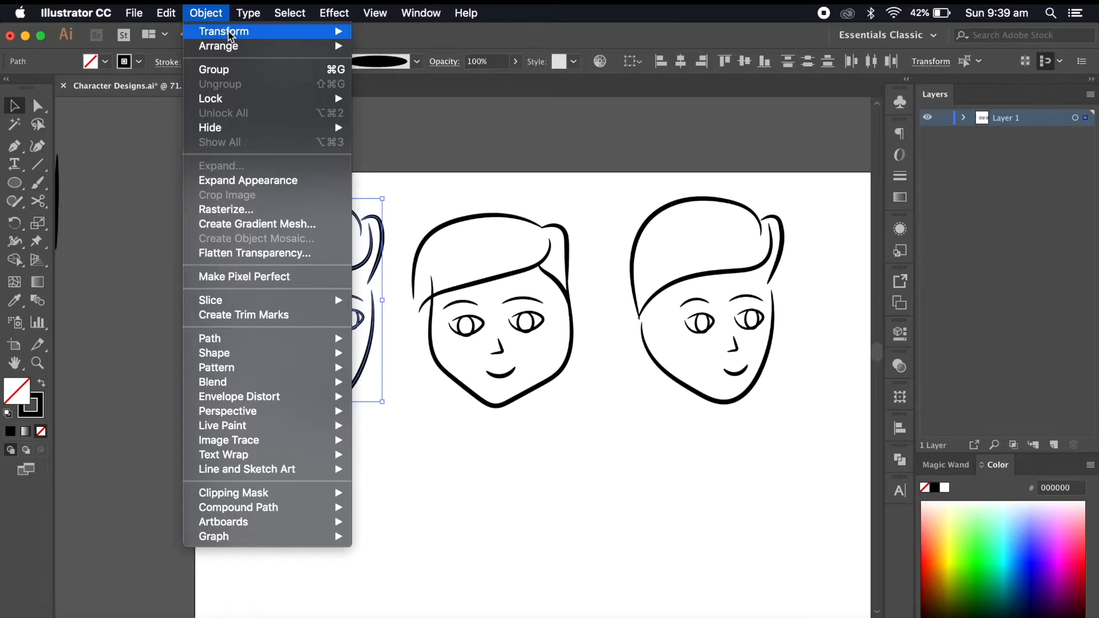
pyautogui.moveTo(232, 38)
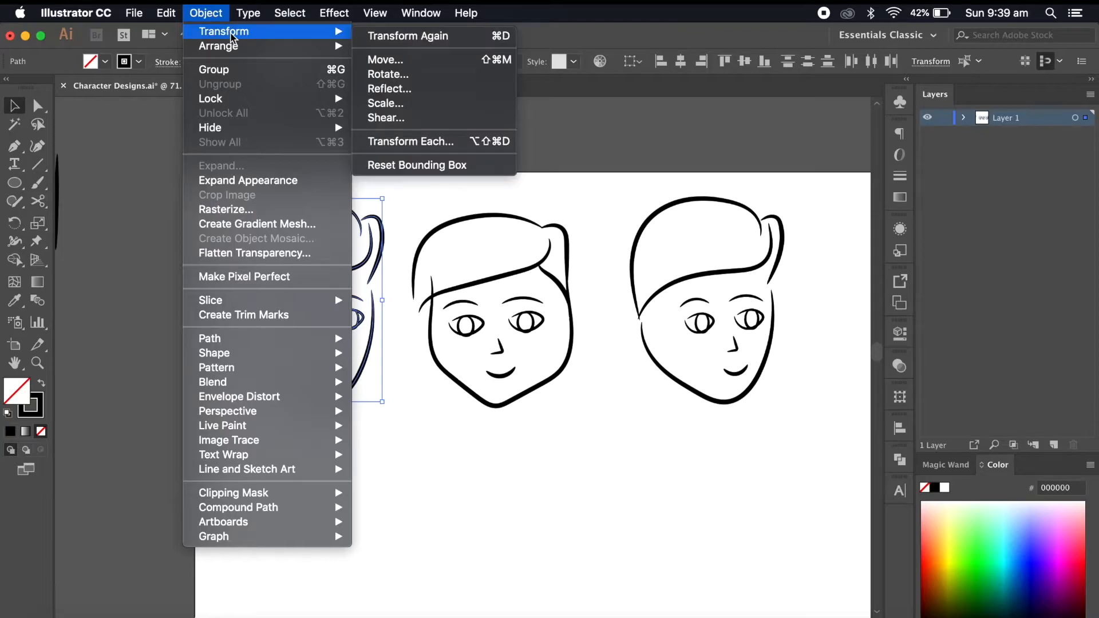
pyautogui.click(448, 89)
pyautogui.moveTo(486, 115); pyautogui.dragTo(621, 207)
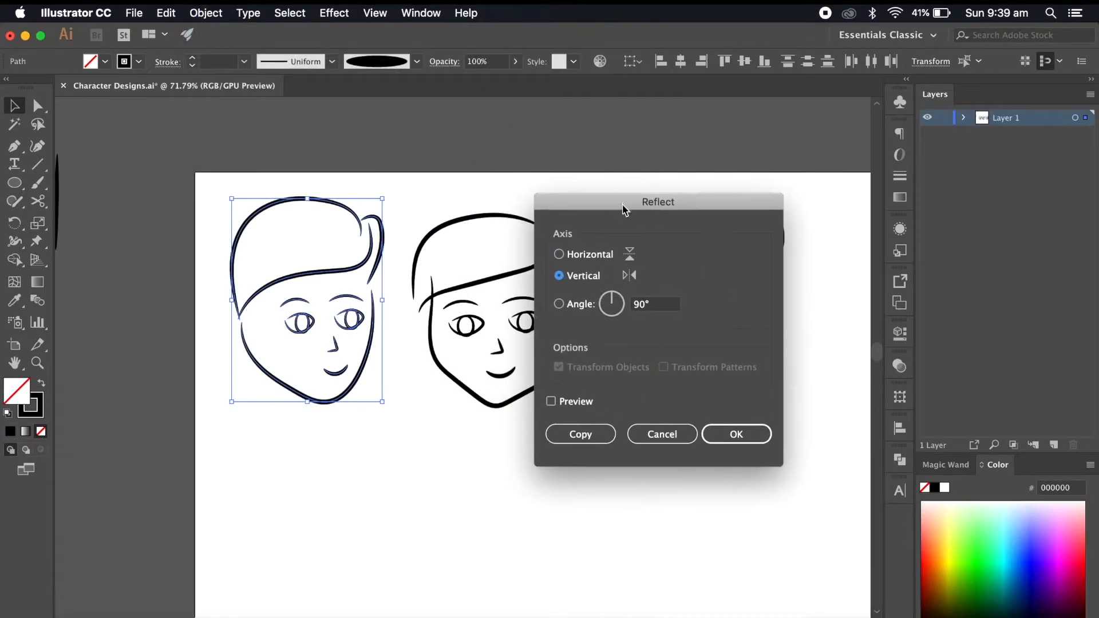
pyautogui.click(560, 254)
pyautogui.click(560, 277)
pyautogui.click(564, 255)
pyautogui.click(558, 277)
pyautogui.click(739, 434)
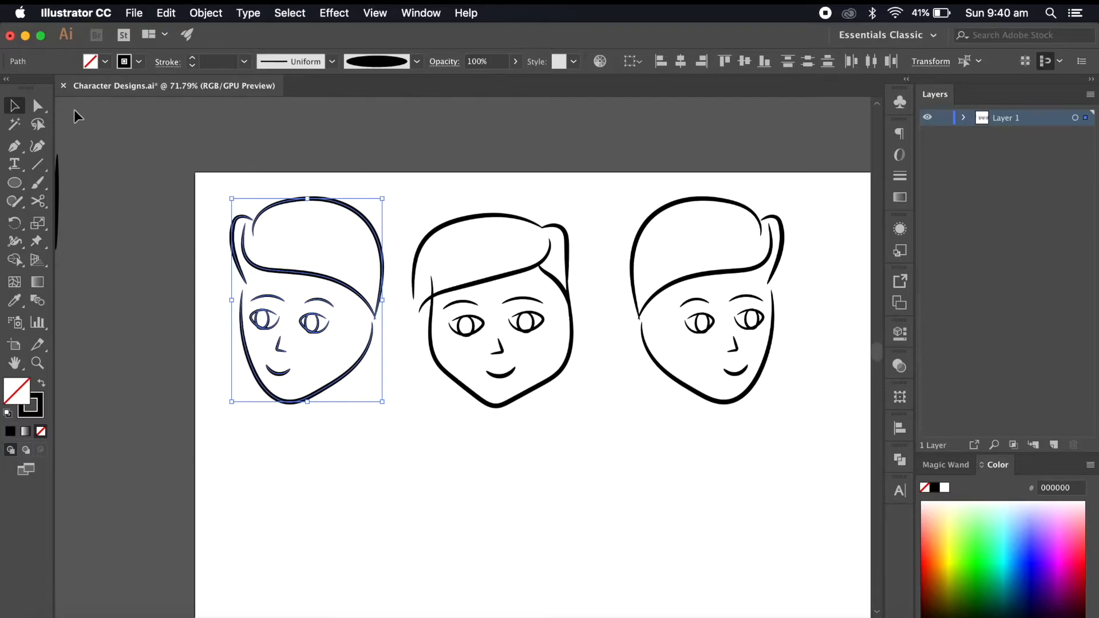
# - Rotate the mirrored head slightly counter-clockwise
pyautogui.click(21, 229)
pyautogui.moveTo(348, 224); pyautogui.dragTo(331, 216)
pyautogui.press('super+z')
pyautogui.click(10, 108)
pyautogui.moveTo(390, 193)
pyautogui.mouseDown()
pyautogui.moveTo(378, 180)
pyautogui.moveTo(399, 193)
pyautogui.mouseUp()
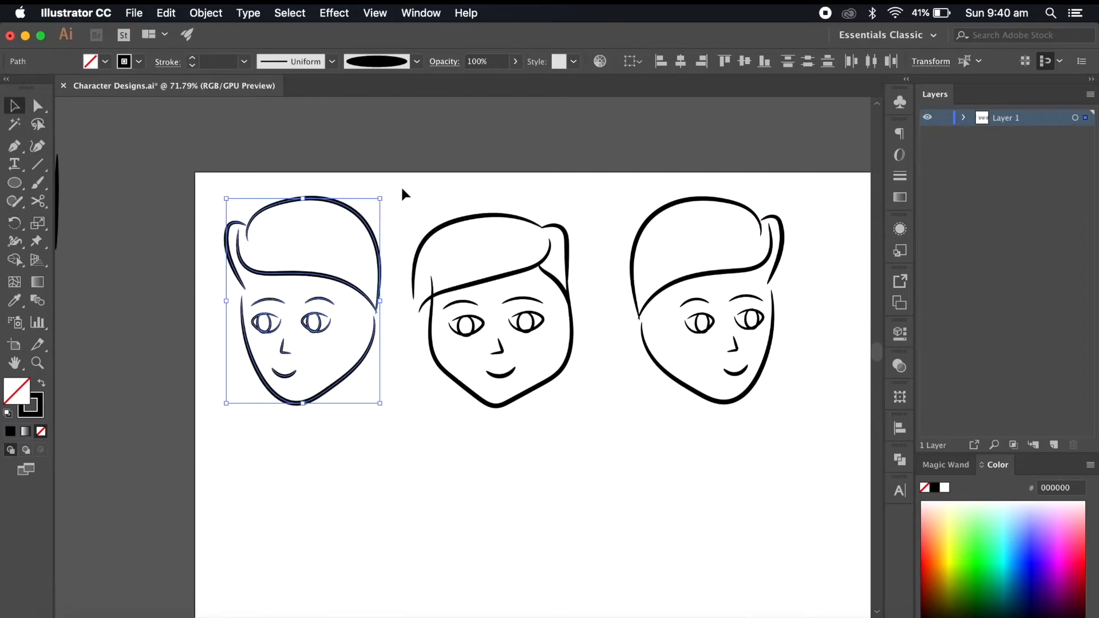
pyautogui.click(410, 413)
pyautogui.scroll(-5, 428, 433)
pyautogui.scroll(5, 428, 433)
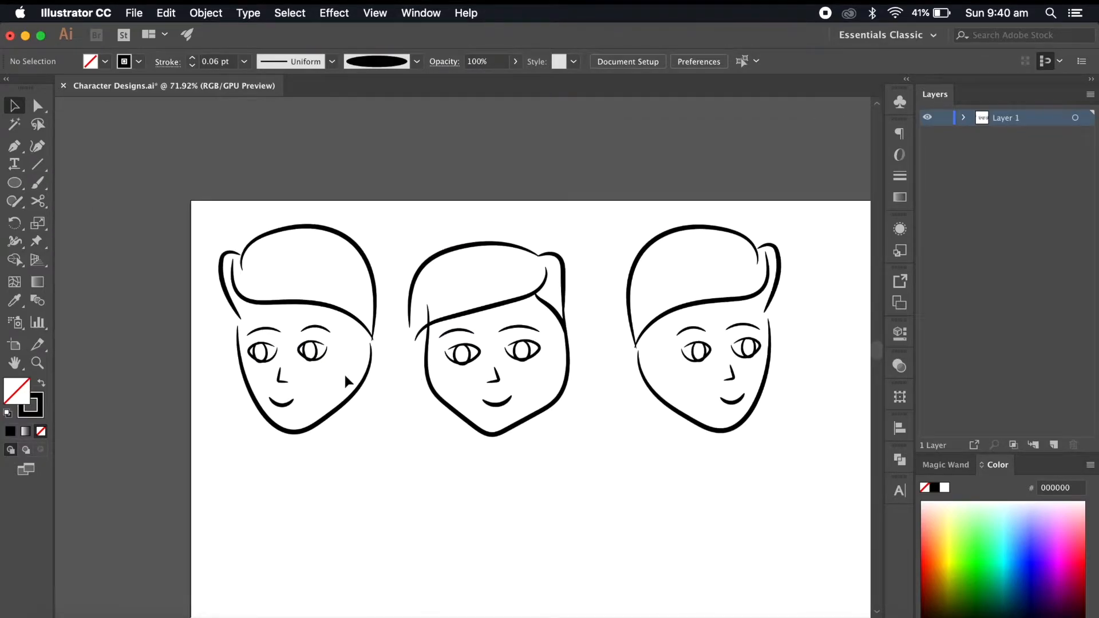
# - Delete the mirrored head's hair and repaint it with the Paintbrush as a side-parted hairstyle with a fringe and a rounded side section
pyautogui.scroll(1, 345, 375)
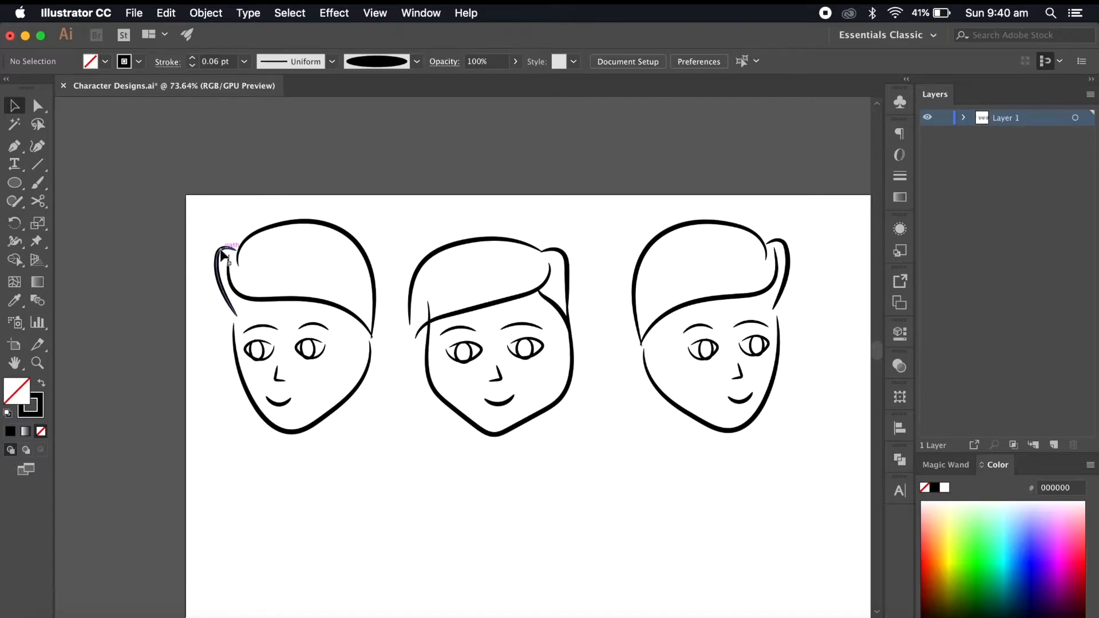
pyautogui.moveTo(383, 212); pyautogui.dragTo(211, 284)
pyautogui.press('Delete')
pyautogui.click(38, 183)
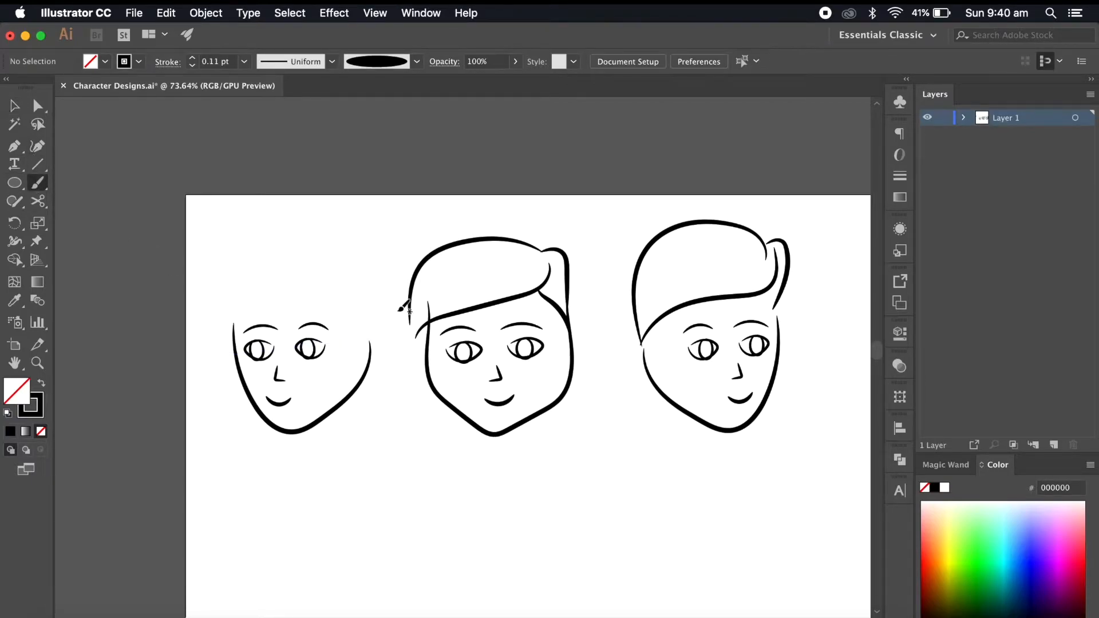
pyautogui.moveTo(314, 276); pyautogui.dragTo(369, 344)
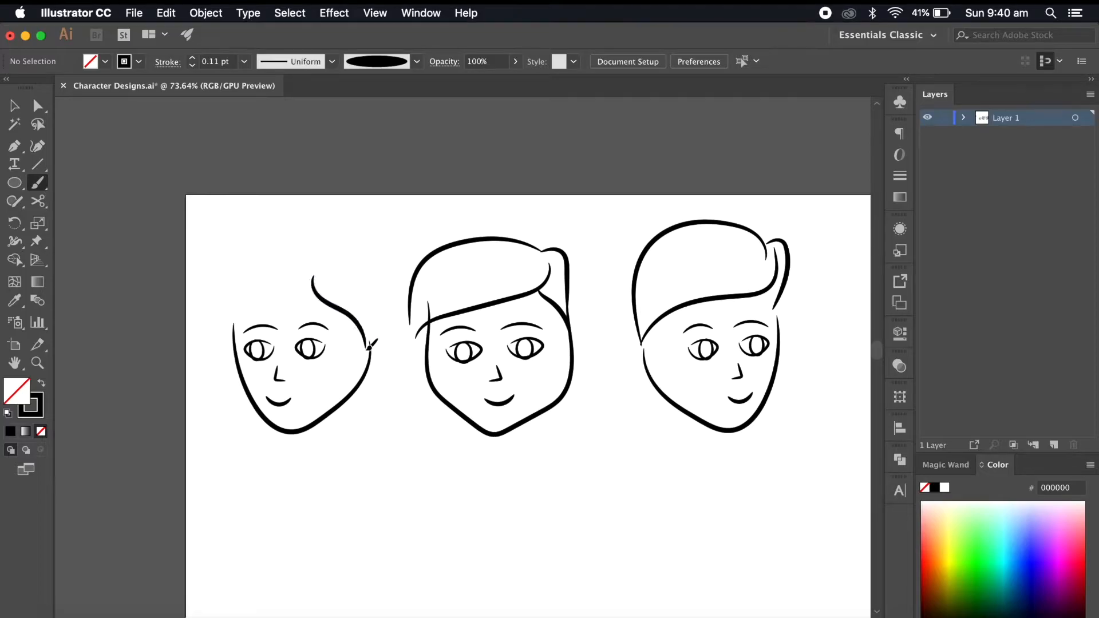
pyautogui.moveTo(310, 267)
pyautogui.mouseDown()
pyautogui.moveTo(346, 262)
pyautogui.moveTo(370, 297)
pyautogui.moveTo(235, 318)
pyautogui.mouseUp()
pyautogui.scroll(-5, 327, 439)
pyautogui.scroll(7, 327, 438)
# - Select the two strokes of the mirrored head's side hair and shift them slightly outward to line up with the face outline
pyautogui.click(14, 106)
pyautogui.click(199, 276)
pyautogui.click(370, 387)
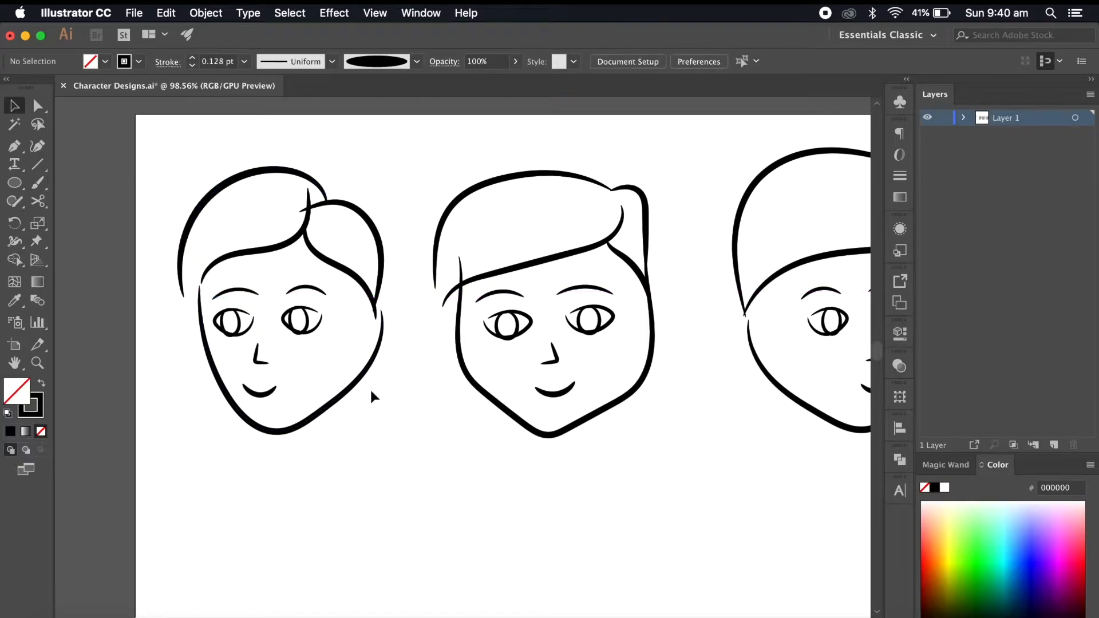
pyautogui.scroll(-5, 414, 391)
pyautogui.scroll(4, 486, 363)
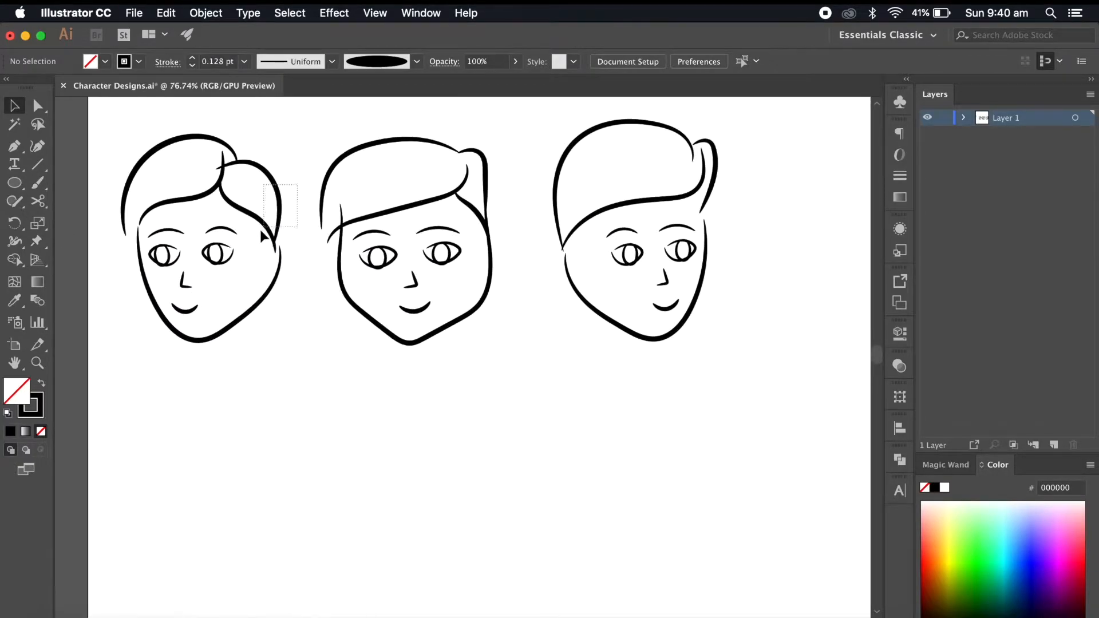
pyautogui.click(280, 221)
pyautogui.keyDown('shift'); pyautogui.click(267, 227); pyautogui.keyUp('shift')
pyautogui.moveTo(281, 254); pyautogui.dragTo(289, 265)
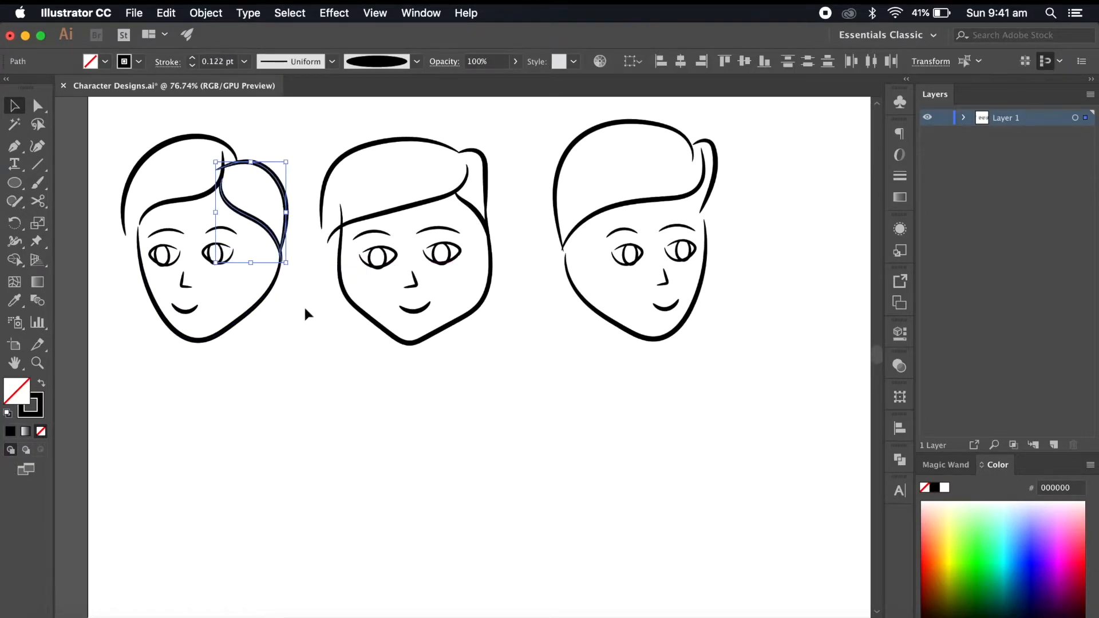
pyautogui.click(302, 299)
# - Select all three heads and move them slightly right and up on the artboard
pyautogui.scroll(-5, 304, 307)
pyautogui.scroll(4, 304, 307)
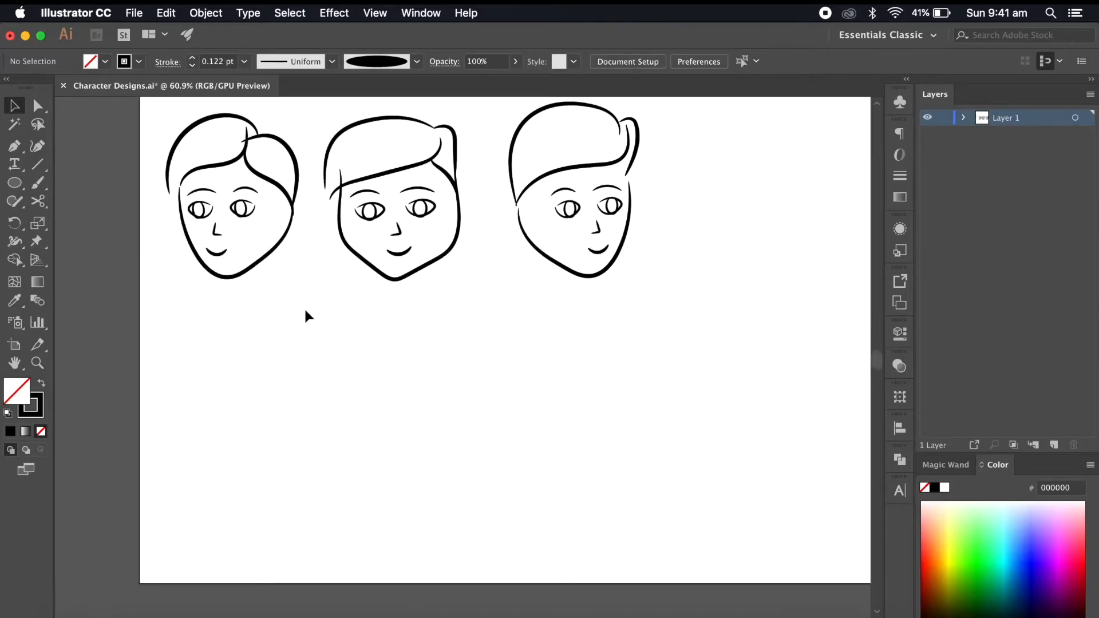
pyautogui.hscroll(-2, 304, 307)
pyautogui.scroll(1, 305, 307)
pyautogui.scroll(-3, 331, 334)
pyautogui.moveTo(620, 175); pyautogui.dragTo(242, 316)
pyautogui.moveTo(313, 243); pyautogui.dragTo(320, 236)
pyautogui.click(351, 317)
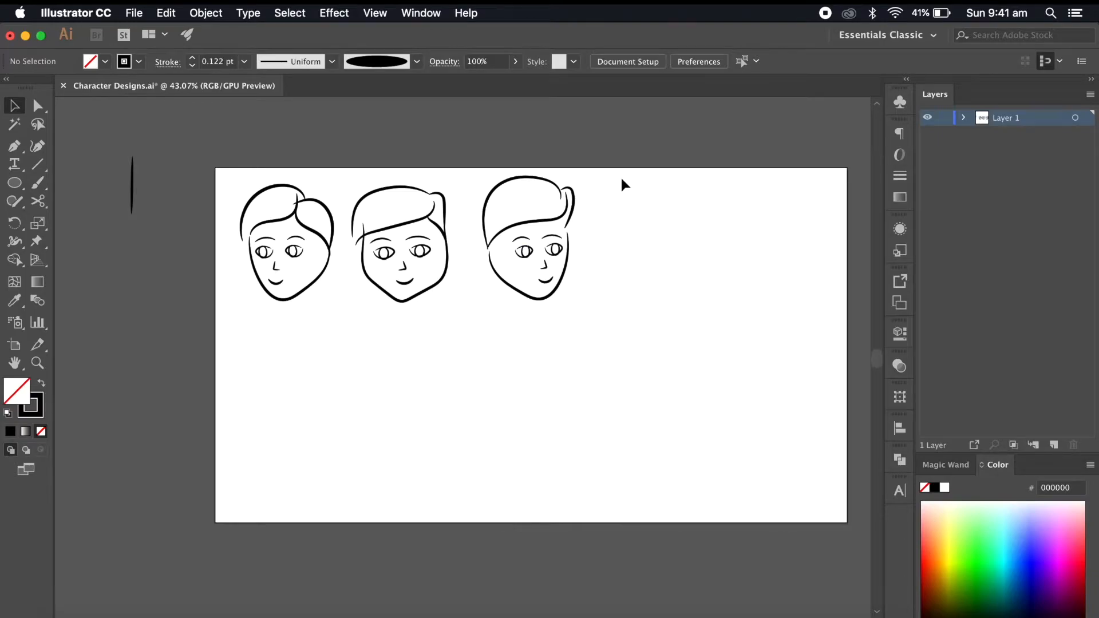
# - Select the hair of the third head and scale it down slightly, widening it a little to fit the face
pyautogui.scroll(1, 622, 180)
pyautogui.hscroll(-2, 622, 179)
pyautogui.scroll(2, 632, 274)
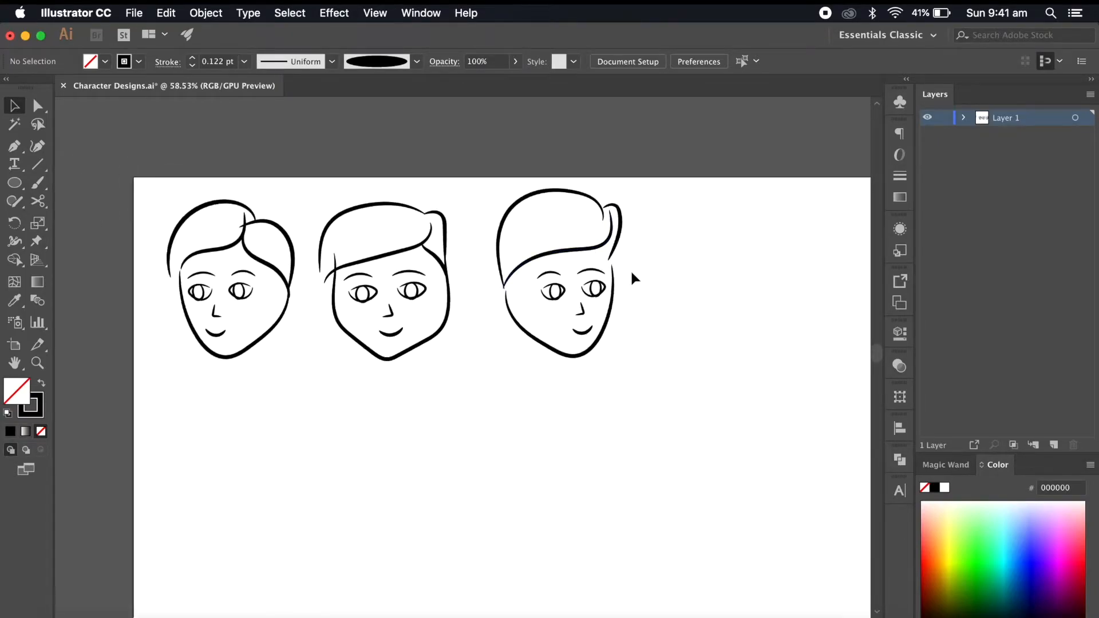
pyautogui.scroll(1, 632, 274)
pyautogui.hscroll(-2, 631, 273)
pyautogui.moveTo(679, 197); pyautogui.dragTo(504, 346)
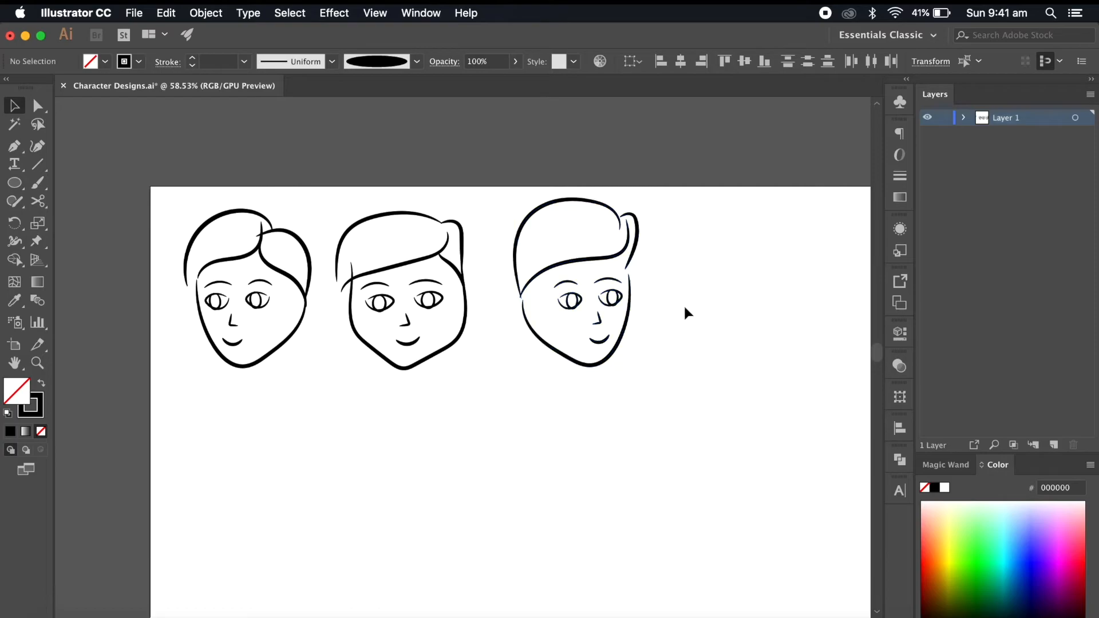
pyautogui.moveTo(676, 213); pyautogui.dragTo(518, 261)
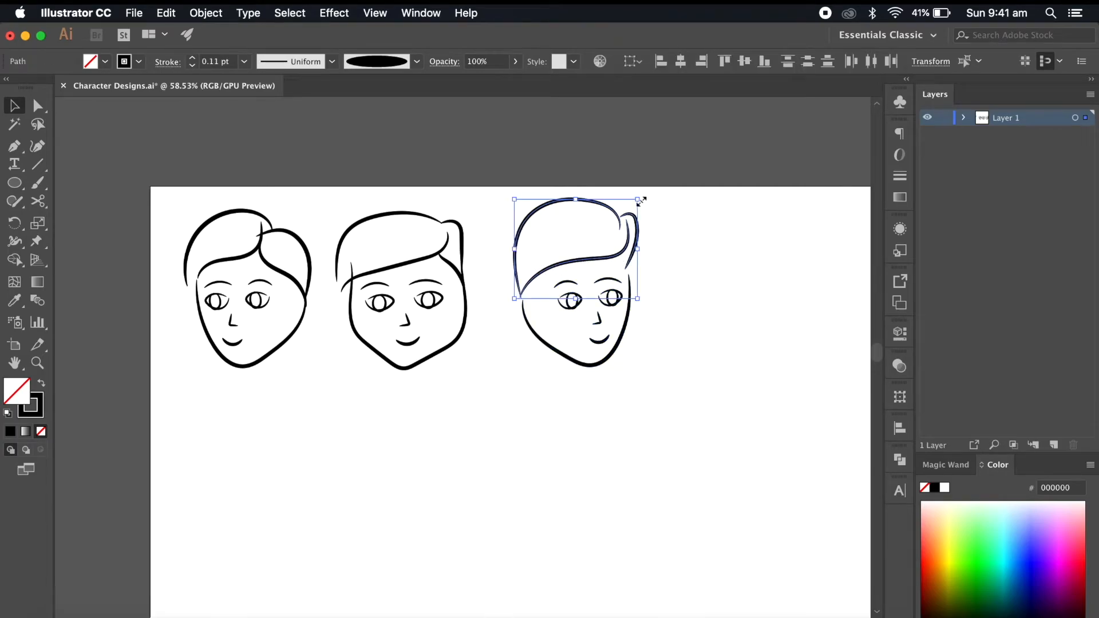
pyautogui.moveTo(637, 199); pyautogui.dragTo(631, 205)
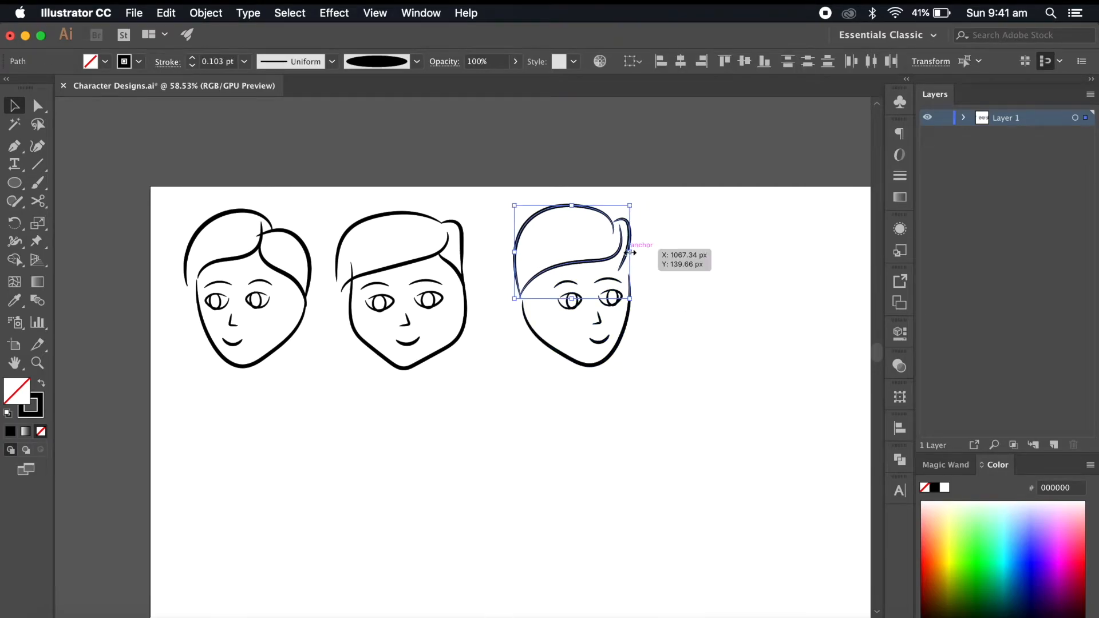
pyautogui.moveTo(631, 251); pyautogui.dragTo(636, 252)
pyautogui.click(660, 324)
# - Select the front-facing head and nudge it right to even out the spacing between the three heads
pyautogui.scroll(-3, 661, 324)
pyautogui.scroll(4, 658, 310)
pyautogui.scroll(-2, 401, 415)
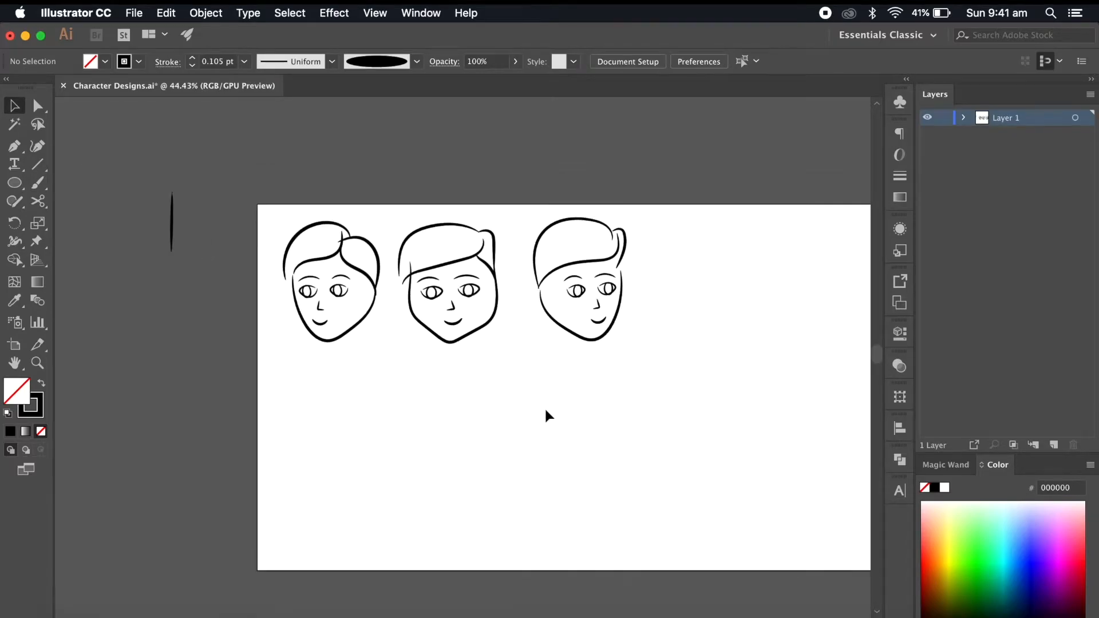
pyautogui.moveTo(499, 213); pyautogui.dragTo(389, 340)
pyautogui.press('Right')
pyautogui.press('Right')
pyautogui.press('Right')
pyautogui.press('Right')
pyautogui.press('Right')
pyautogui.press('Right')
pyautogui.press('Right')
pyautogui.press('Right')
pyautogui.press('Right')
pyautogui.press('Right')
pyautogui.press('Right')
pyautogui.press('Right')
pyautogui.click(448, 370)
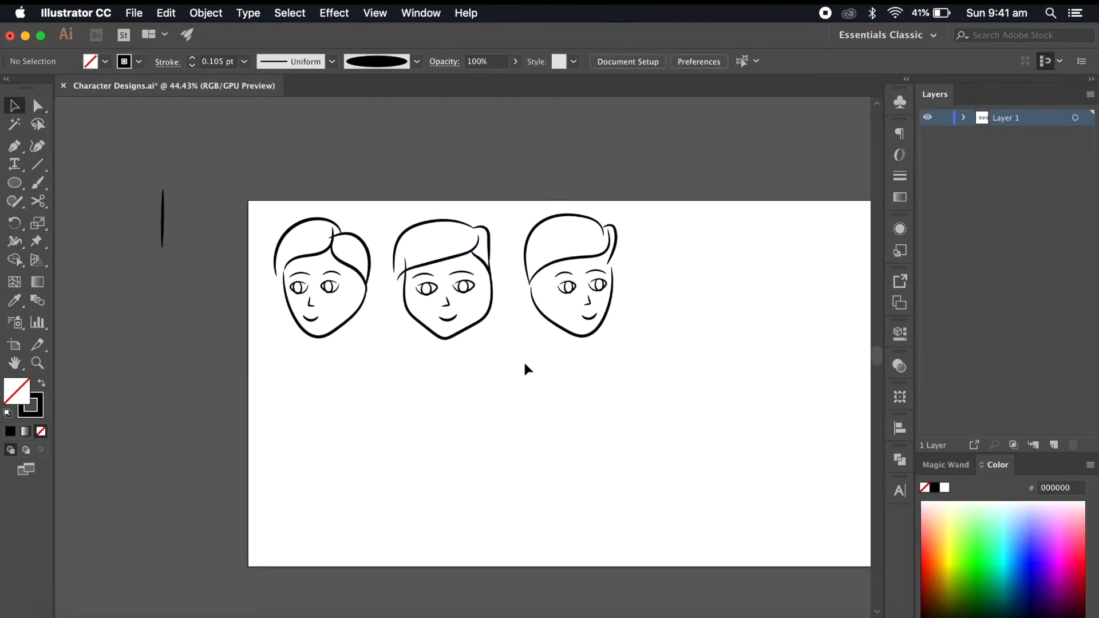
# - Switch to Storyboard.pdf in Preview to check the character's expressions on pages 1 and 2, and return to Illustrator
pyautogui.hscroll(2, 607, 374)
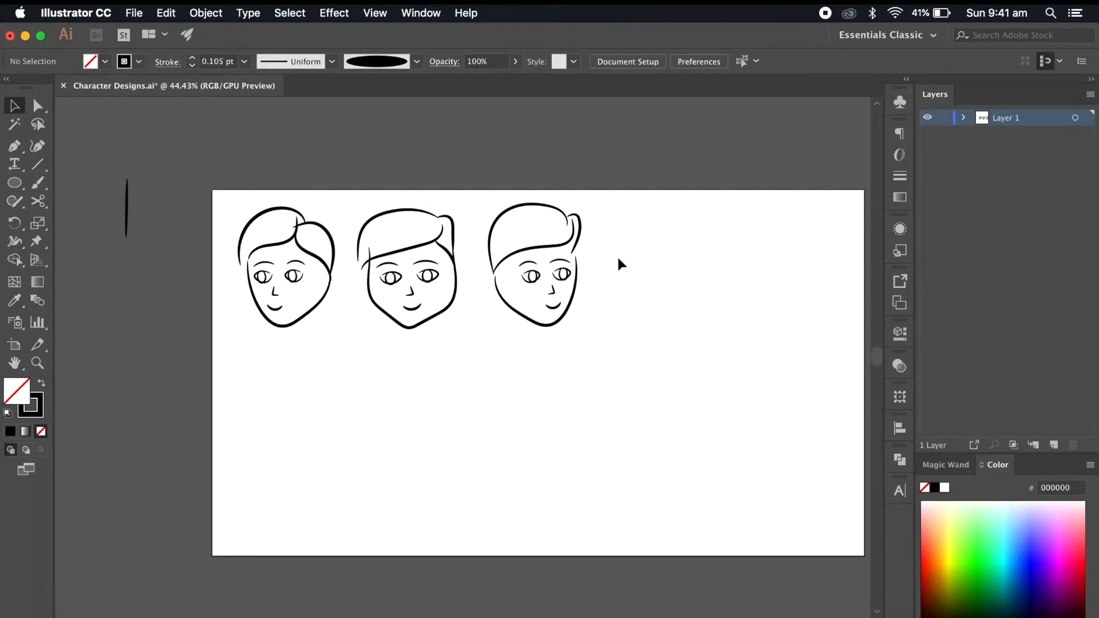
pyautogui.hscroll(2, 692, 276)
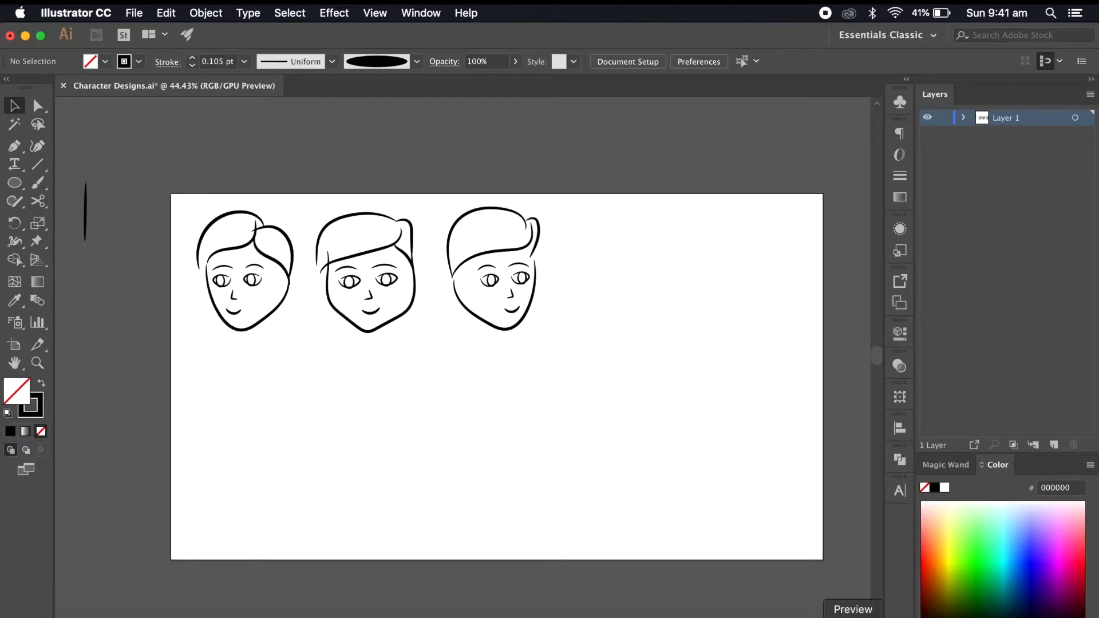
pyautogui.click(853, 617)
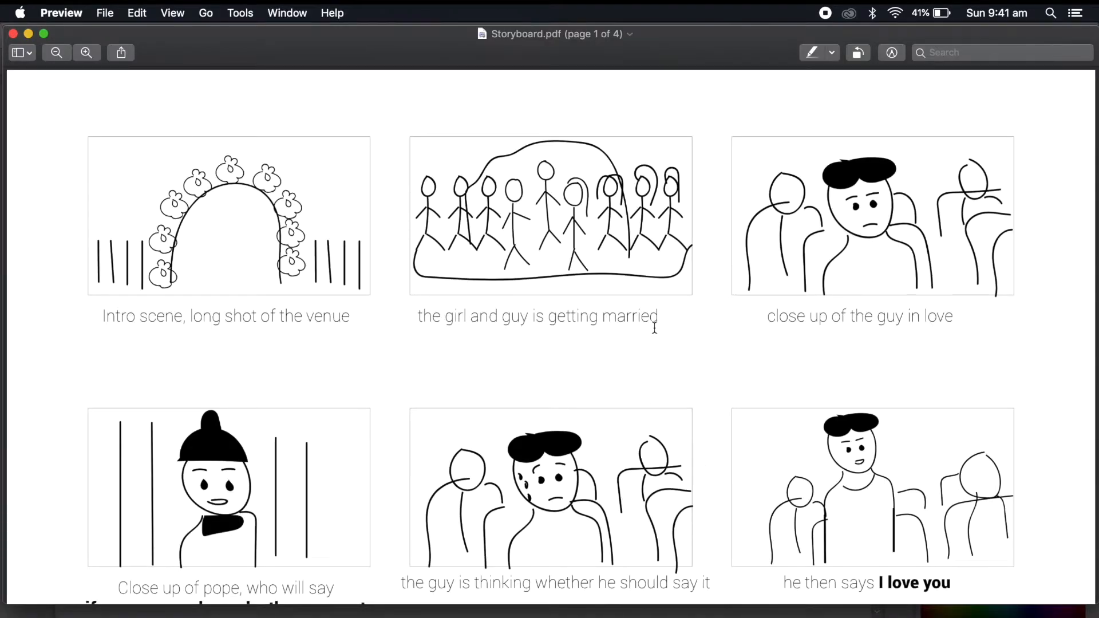
pyautogui.press('Right')
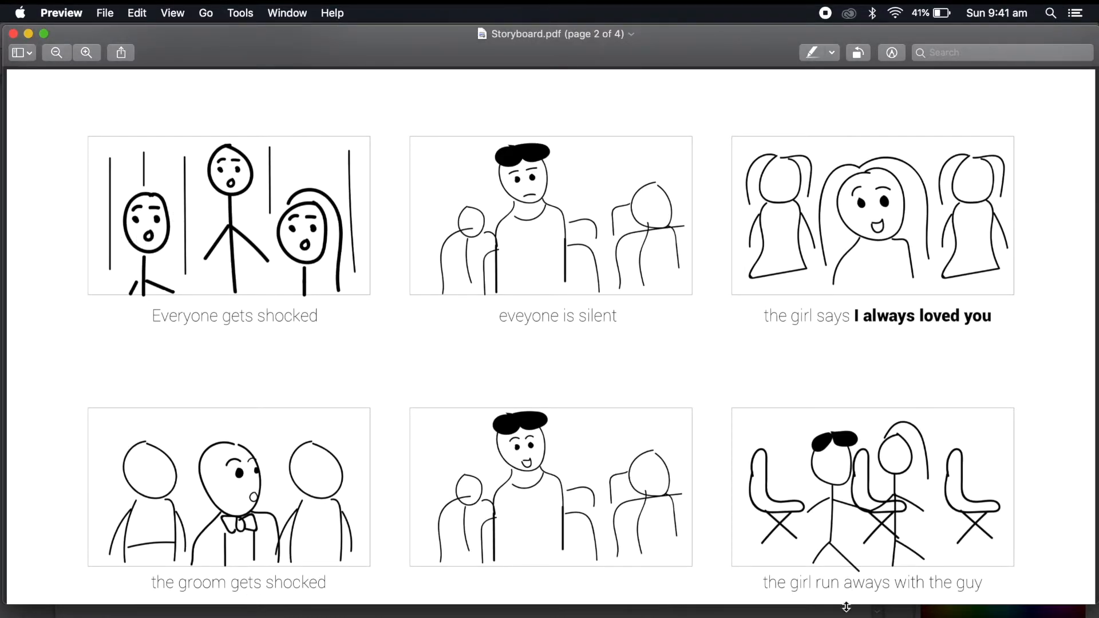
pyautogui.click(753, 609)
pyautogui.hscroll(3, 562, 237)
pyautogui.scroll(4, 563, 236)
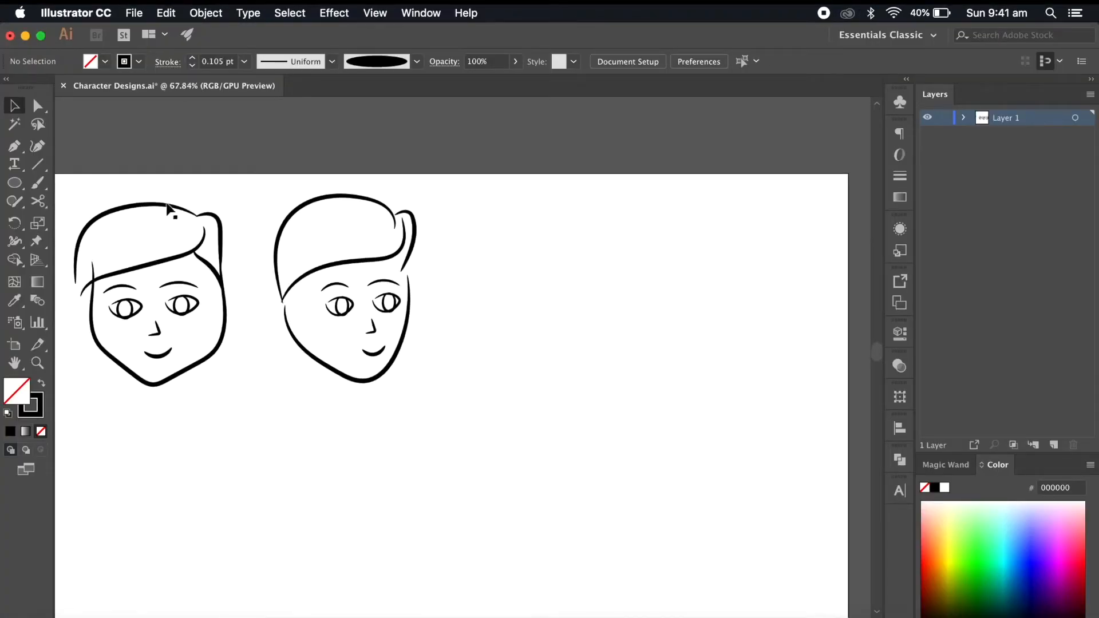
pyautogui.click(41, 184)
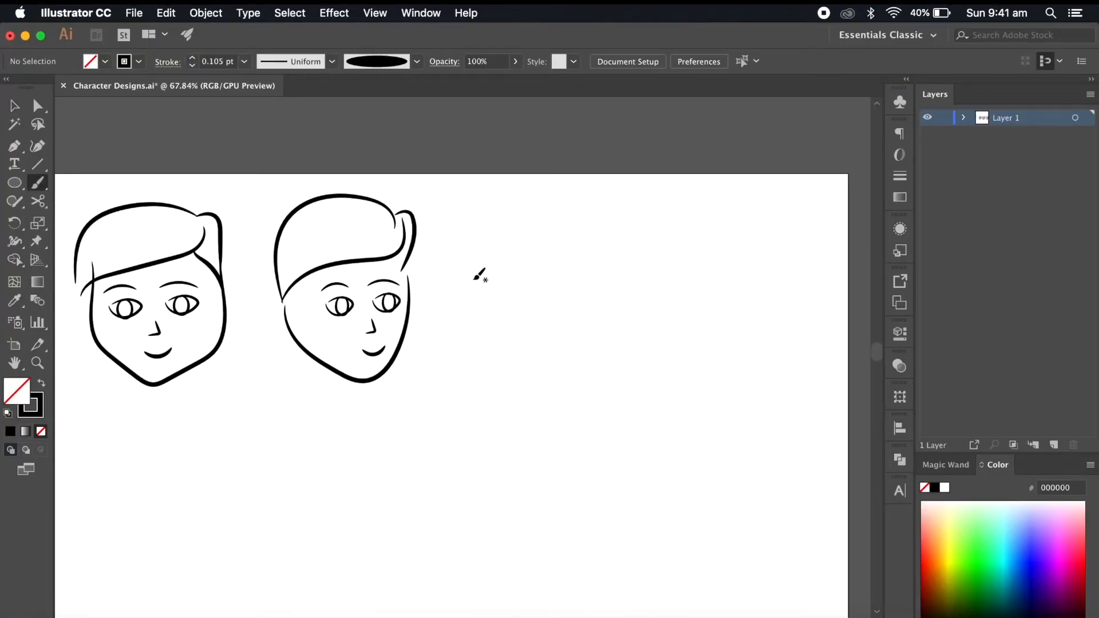
pyautogui.moveTo(475, 281)
pyautogui.mouseDown()
pyautogui.moveTo(490, 291)
pyautogui.moveTo(515, 279)
pyautogui.mouseUp()
pyautogui.press('super+z')
# - Select the vertical reference stroke outside the artboard to pick up its 0.1 pt brush stroke weight
pyautogui.hscroll(-1, 537, 357)
pyautogui.hscroll(-12, 537, 357)
pyautogui.press('a')
pyautogui.click(417, 243)
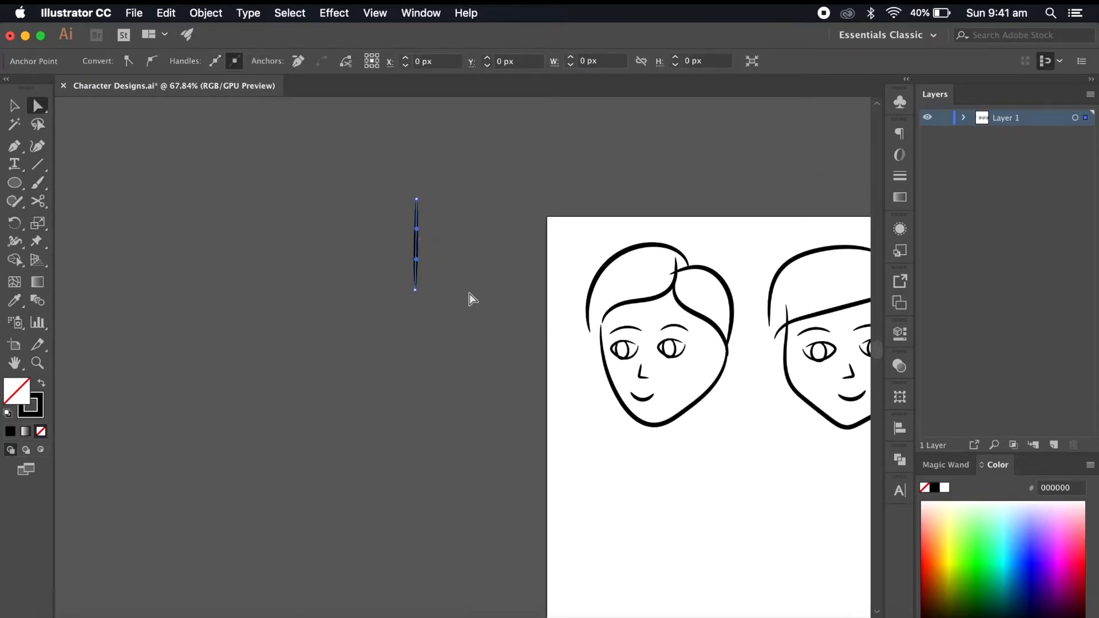
pyautogui.hscroll(5, 491, 319)
pyautogui.hscroll(10, 492, 324)
# - Paint a nearly straight mouth line and a curved smile in the free space beside the third head
pyautogui.press('b')
pyautogui.moveTo(410, 285); pyautogui.dragTo(441, 282)
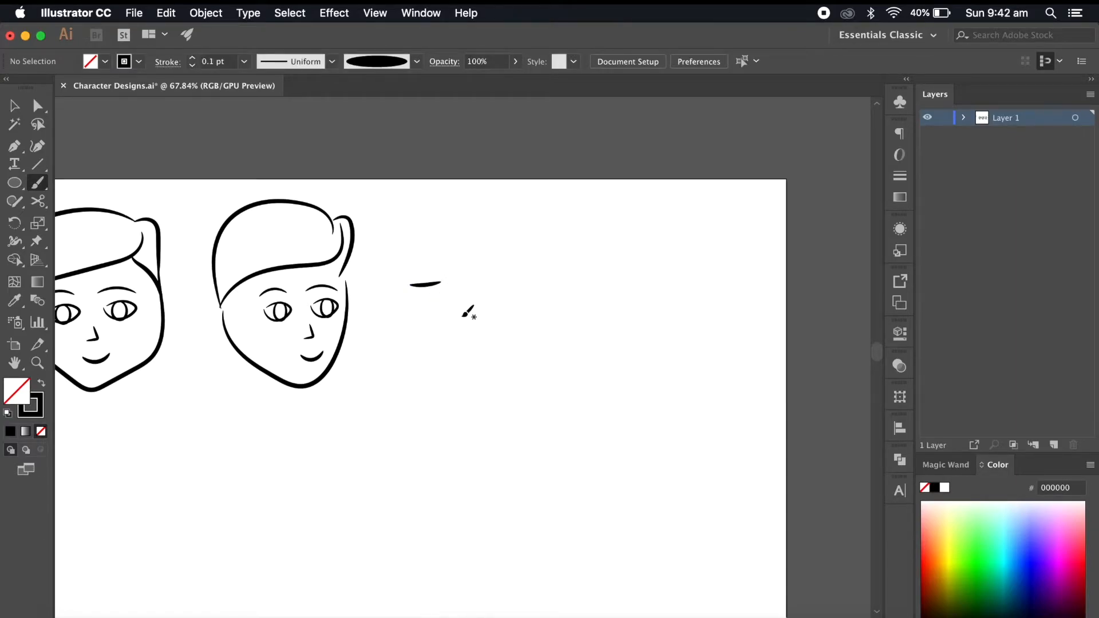
pyautogui.moveTo(469, 276)
pyautogui.mouseDown()
pyautogui.moveTo(495, 288)
pyautogui.moveTo(504, 272)
pyautogui.moveTo(477, 291)
pyautogui.moveTo(504, 278)
pyautogui.mouseUp()
pyautogui.press('super+z')
pyautogui.hscroll(-5, 593, 346)
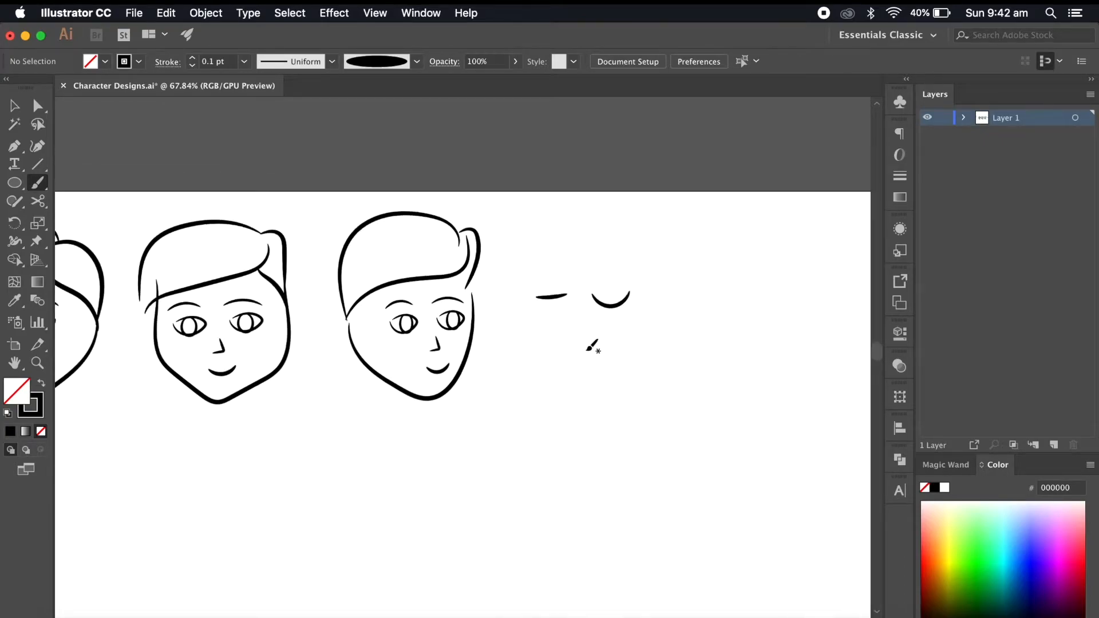
# - Duplicate the front-facing head to the empty canvas above the artboard
pyautogui.click(15, 103)
pyautogui.moveTo(310, 211)
pyautogui.mouseDown()
pyautogui.moveTo(147, 377)
pyautogui.moveTo(130, 433)
pyautogui.mouseUp()
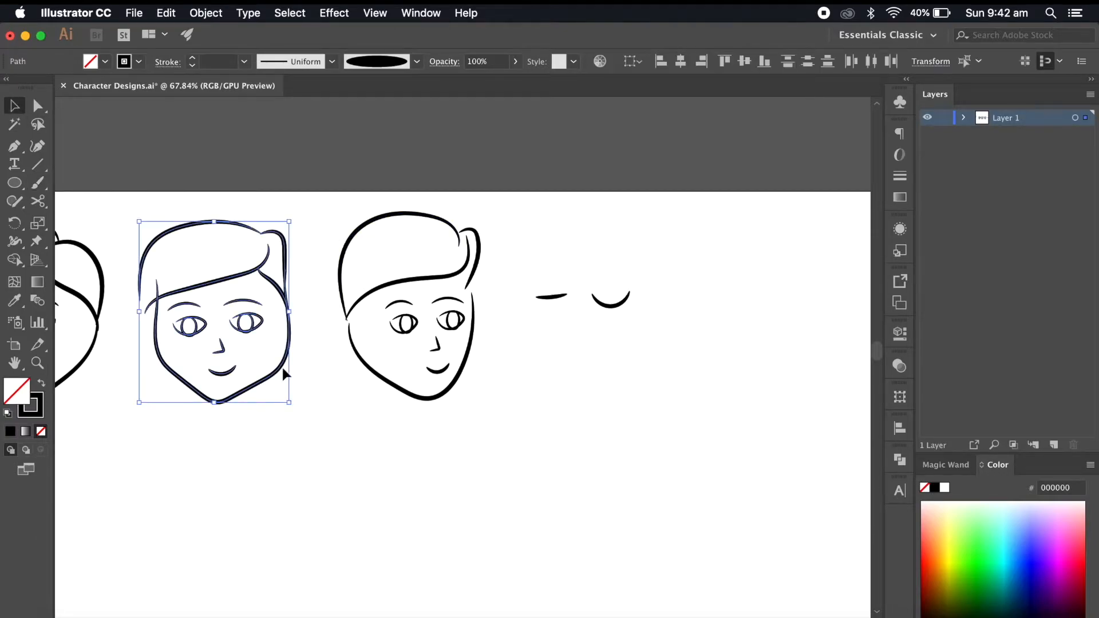
pyautogui.scroll(2, 293, 312)
pyautogui.moveTo(277, 296); pyautogui.dragTo(611, 138)
pyautogui.moveTo(611, 137); pyautogui.dragTo(549, 235)
pyautogui.moveTo(549, 235); pyautogui.dragTo(544, 168)
pyautogui.click(493, 301)
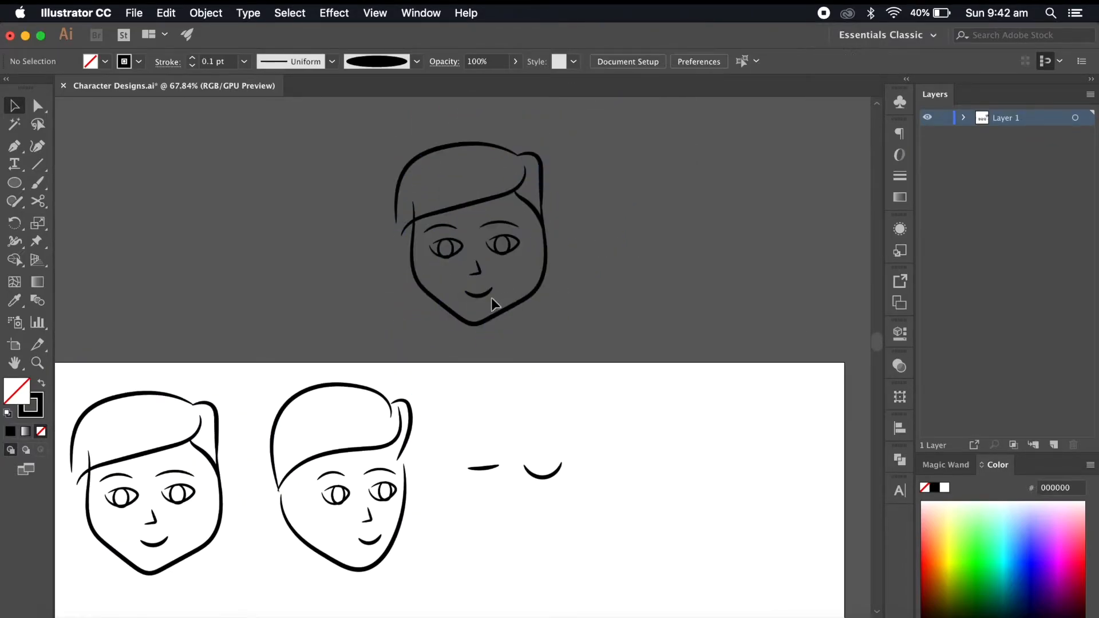
# - Replace the duplicate head's smile with a copy of the straight mouth line
pyautogui.click(485, 297)
pyautogui.press('Delete')
pyautogui.moveTo(489, 468); pyautogui.dragTo(482, 297)
pyautogui.click(555, 333)
# - Swap the straight mouth on the duplicate head for a copy of the painted curved smile and examine the expression
pyautogui.click(486, 295)
pyautogui.press('Delete')
pyautogui.moveTo(559, 478); pyautogui.dragTo(514, 320)
pyautogui.click(550, 358)
pyautogui.scroll(3, 549, 358)
pyautogui.click(576, 398)
pyautogui.scroll(1, 577, 397)
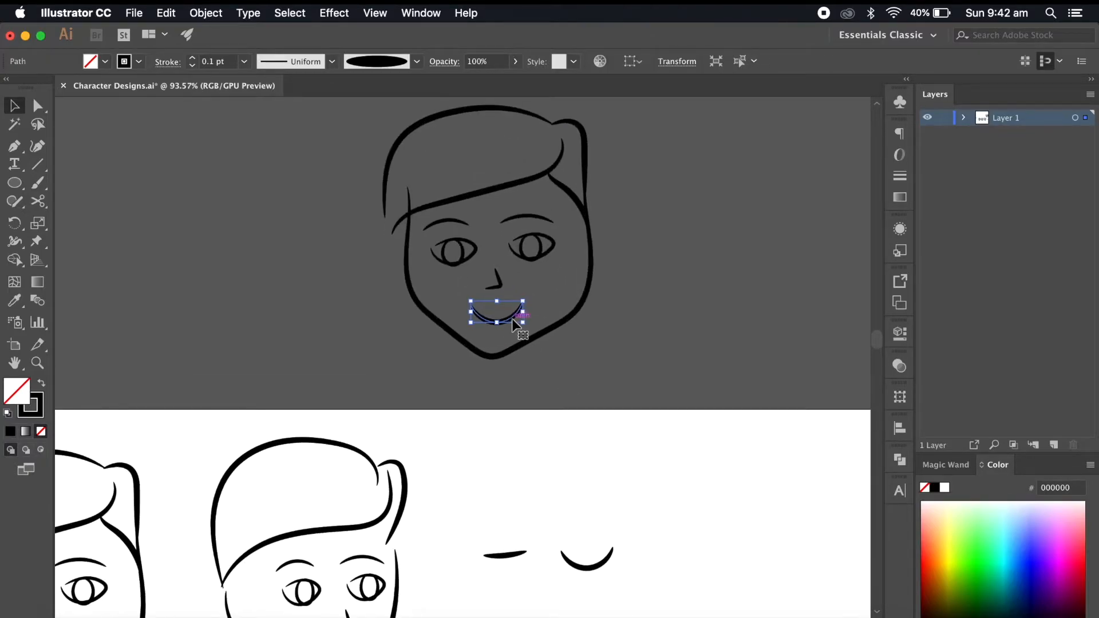
pyautogui.click(569, 345)
pyautogui.scroll(-8, 569, 345)
pyautogui.scroll(7, 610, 372)
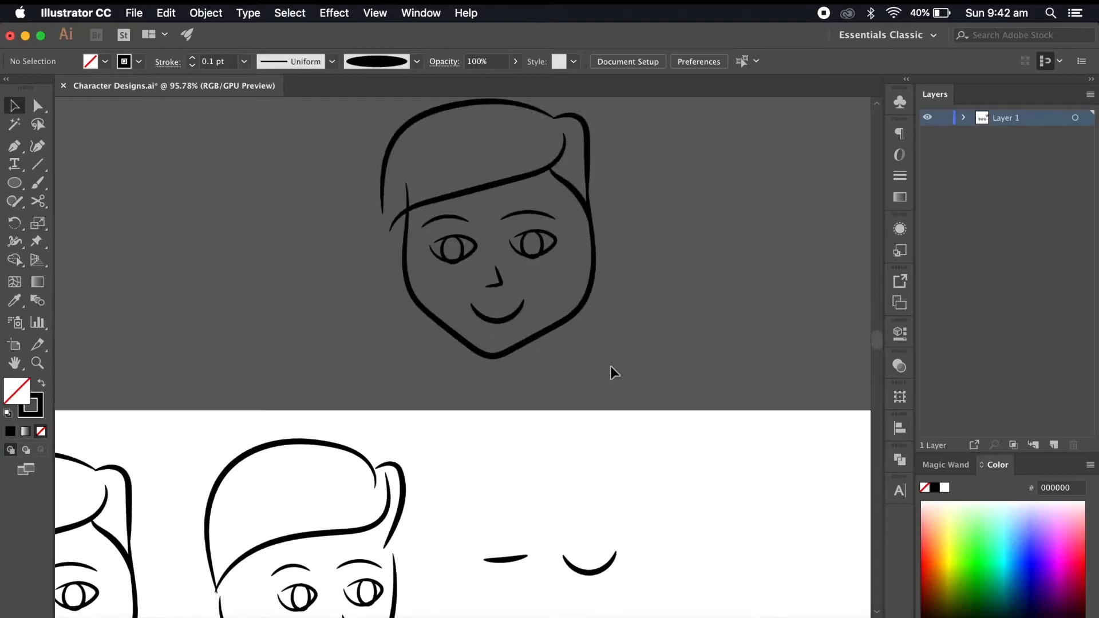
# - Delete the painted curved smile from the duplicate head and the one beside the straight mouth line
pyautogui.click(512, 315)
pyautogui.press('Delete')
pyautogui.scroll(-3, 512, 315)
pyautogui.hscroll(-3, 511, 315)
pyautogui.click(669, 484)
pyautogui.press('Delete')
# - Copy the front-facing head's smile onto the duplicate head and place another copy beside the straight mouth line
pyautogui.moveTo(118, 576); pyautogui.dragTo(579, 223)
pyautogui.scroll(-3, 631, 298)
pyautogui.scroll(2, 631, 298)
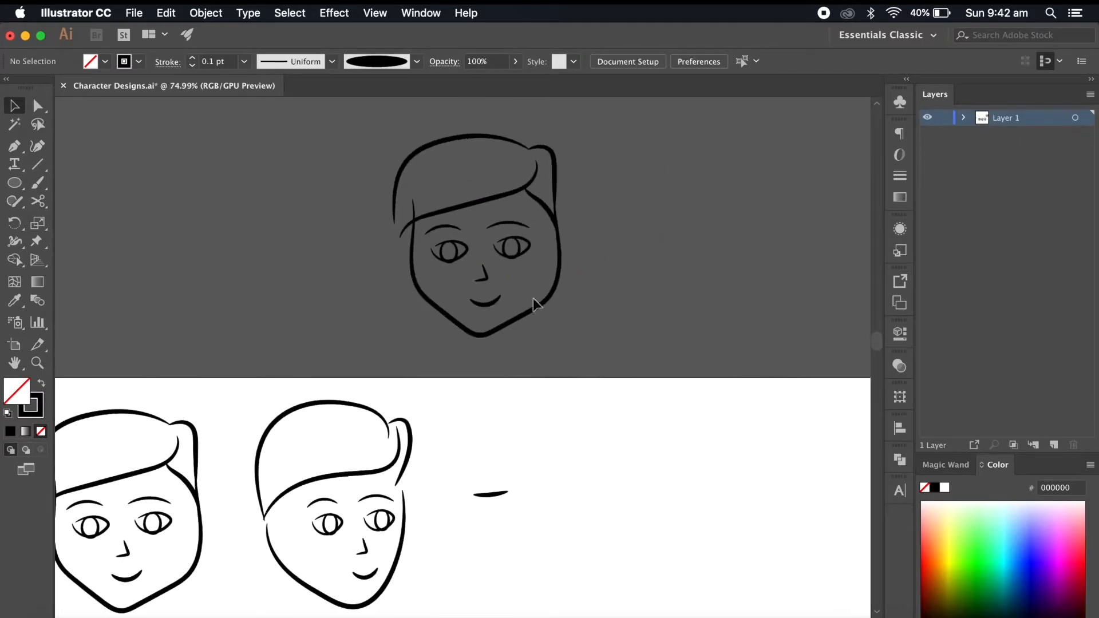
pyautogui.moveTo(497, 301); pyautogui.dragTo(559, 490)
pyautogui.scroll(-2, 532, 486)
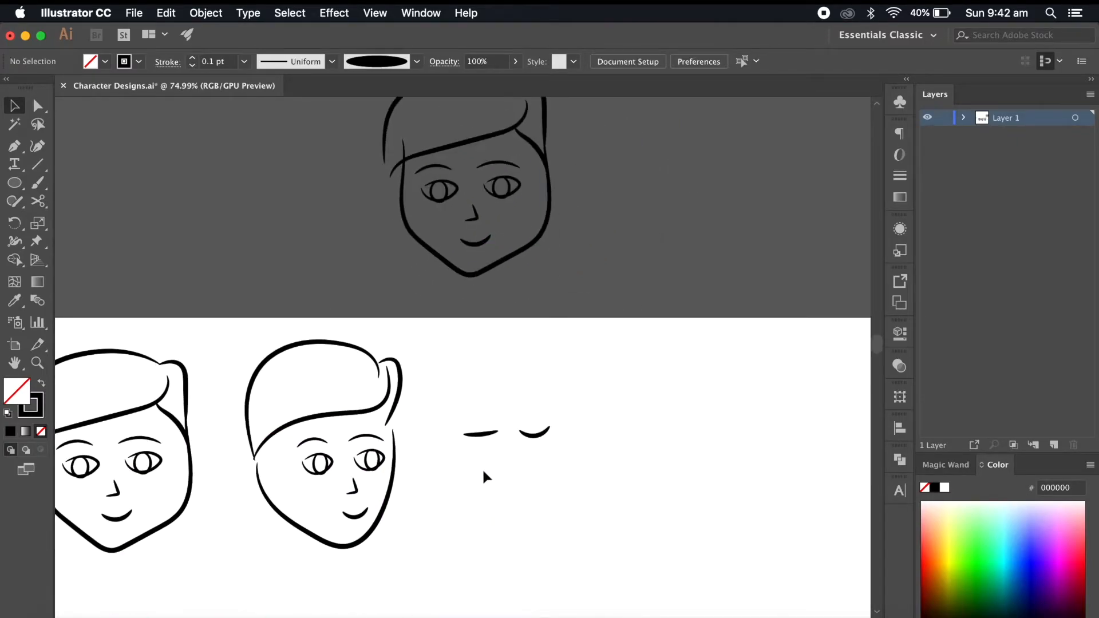
# - Replace the duplicate head's smile with a small round open mouth and copy that mouth beside the curved smile in the mouth row
pyautogui.hscroll(3, 543, 439)
pyautogui.scroll(-1, 543, 438)
pyautogui.click(400, 229)
pyautogui.press('Delete')
pyautogui.click(37, 183)
pyautogui.scroll(1, 478, 257)
pyautogui.scroll(1, 478, 256)
pyautogui.scroll(3, 384, 261)
pyautogui.moveTo(386, 266)
pyautogui.mouseDown()
pyautogui.moveTo(367, 259)
pyautogui.moveTo(477, 465)
pyautogui.moveTo(448, 445)
pyautogui.mouseUp()
pyautogui.scroll(-6, 421, 319)
pyautogui.press('v')
pyautogui.scroll(3, 529, 350)
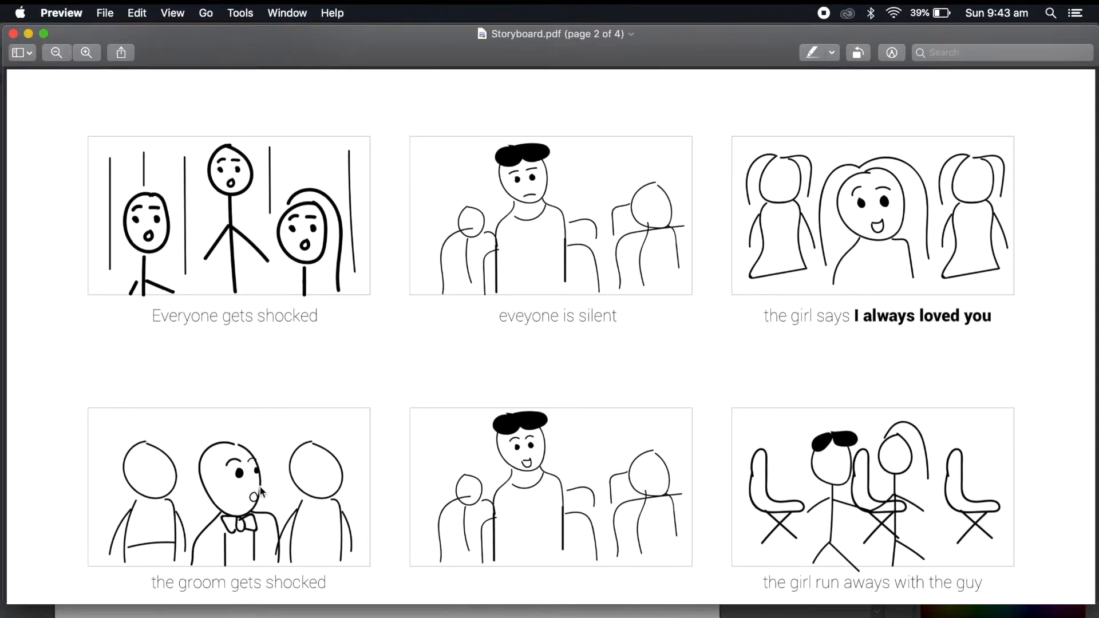
# - Check the storyboard's expressions, return to Illustrator, and use the duplicate head to add a downturned mouth to the end of the mouth row
pyautogui.scroll(-10, 451, 428)
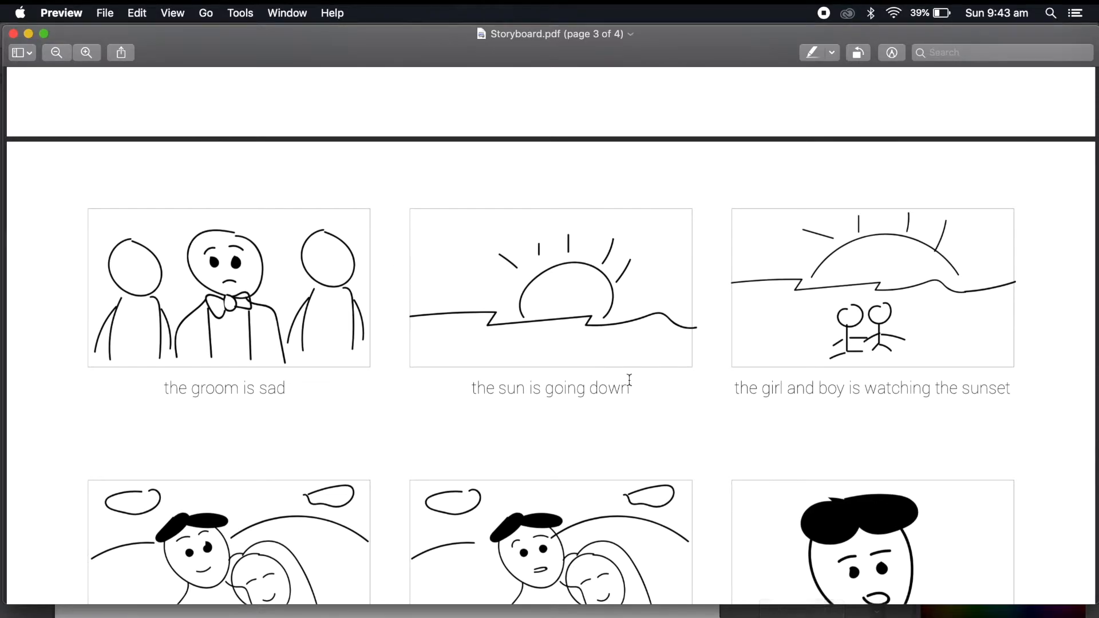
pyautogui.click(751, 617)
pyautogui.moveTo(408, 457); pyautogui.dragTo(292, 291)
pyautogui.scroll(2, 344, 279)
pyautogui.scroll(3, 343, 278)
pyautogui.click(292, 290)
pyautogui.scroll(1, 292, 290)
pyautogui.click(527, 390)
pyautogui.scroll(-3, 527, 390)
pyautogui.moveTo(372, 305); pyautogui.dragTo(543, 503)
pyautogui.scroll(3, 527, 390)
pyautogui.click(372, 310)
pyautogui.click(530, 391)
pyautogui.scroll(-5, 530, 391)
# - Switch to the storyboard in Preview and review the expressions drawn in the remaining scenes
pyautogui.click(853, 614)
pyautogui.scroll(-10, 582, 492)
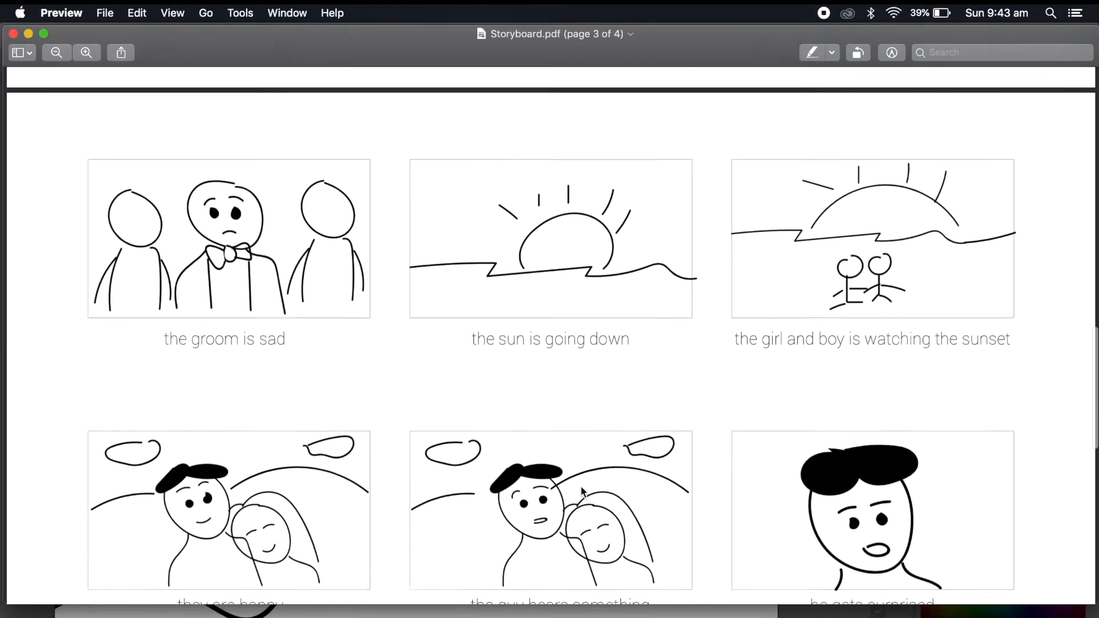
pyautogui.scroll(-4, 581, 492)
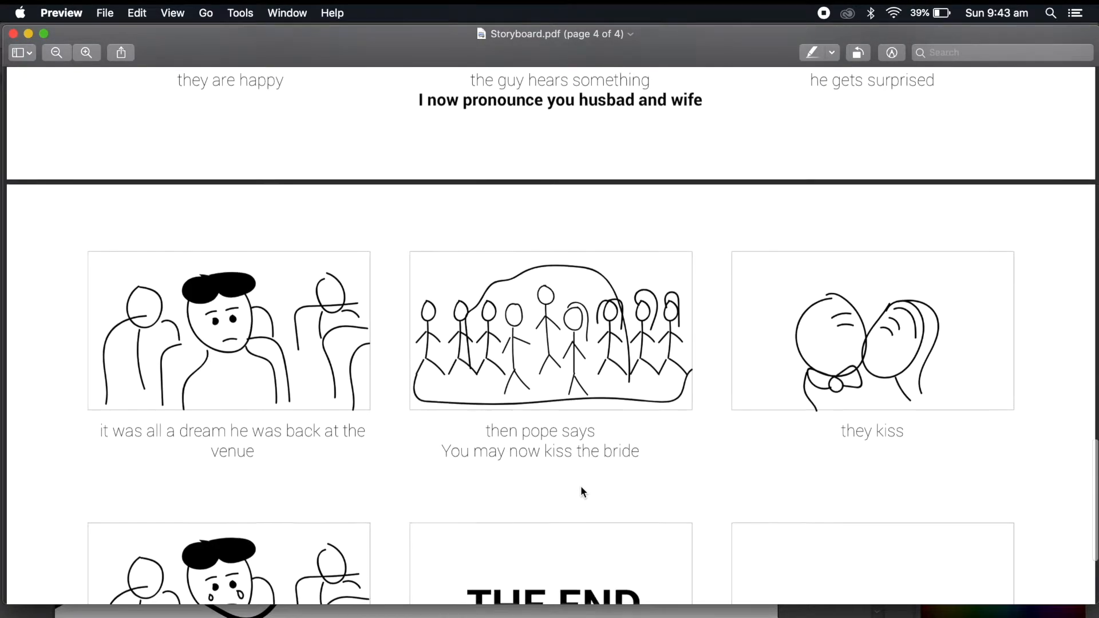
pyautogui.scroll(-2, 535, 368)
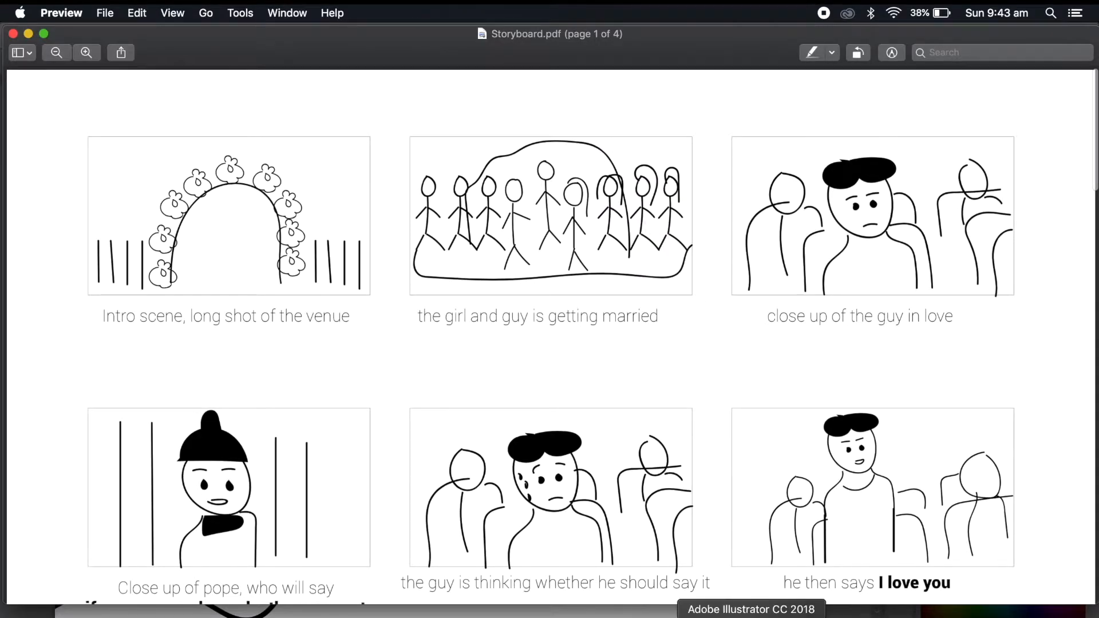
# - Switch back to Illustrator, delete the duplicate head above the artboard and save the character design document
pyautogui.click(752, 616)
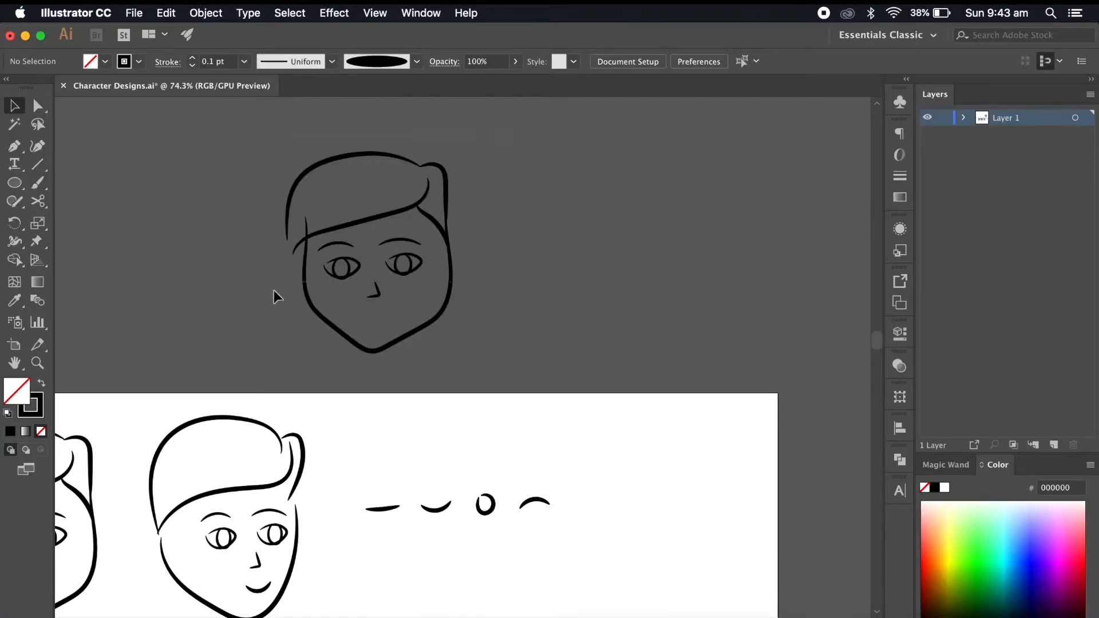
pyautogui.moveTo(245, 334); pyautogui.dragTo(245, 336)
pyautogui.press('Delete')
pyautogui.press('super+0')
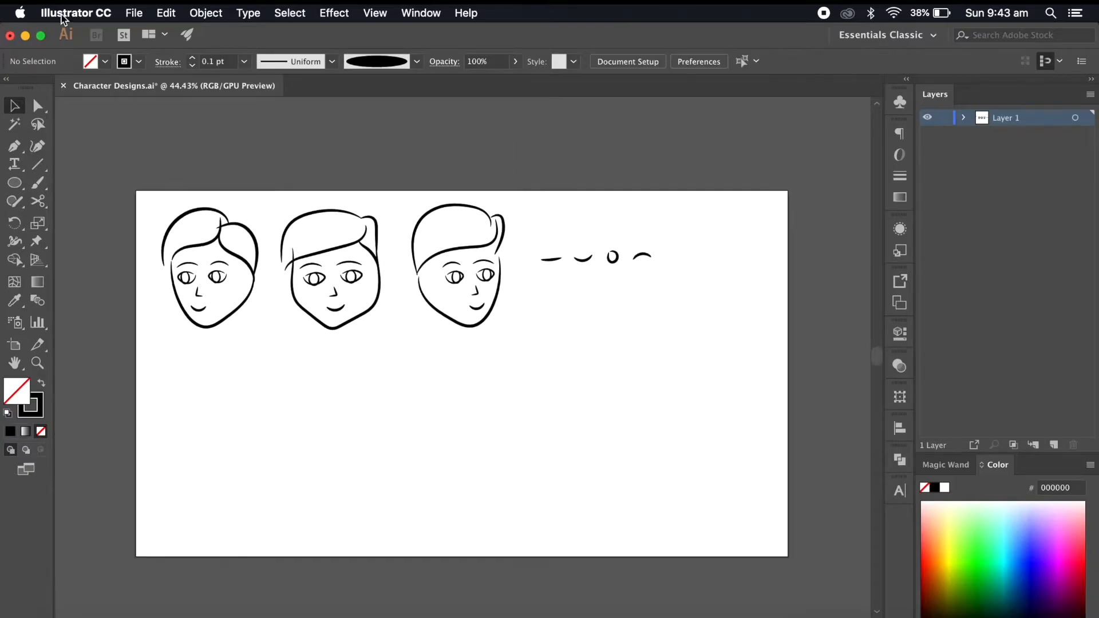
pyautogui.click(134, 13)
pyautogui.click(169, 129)
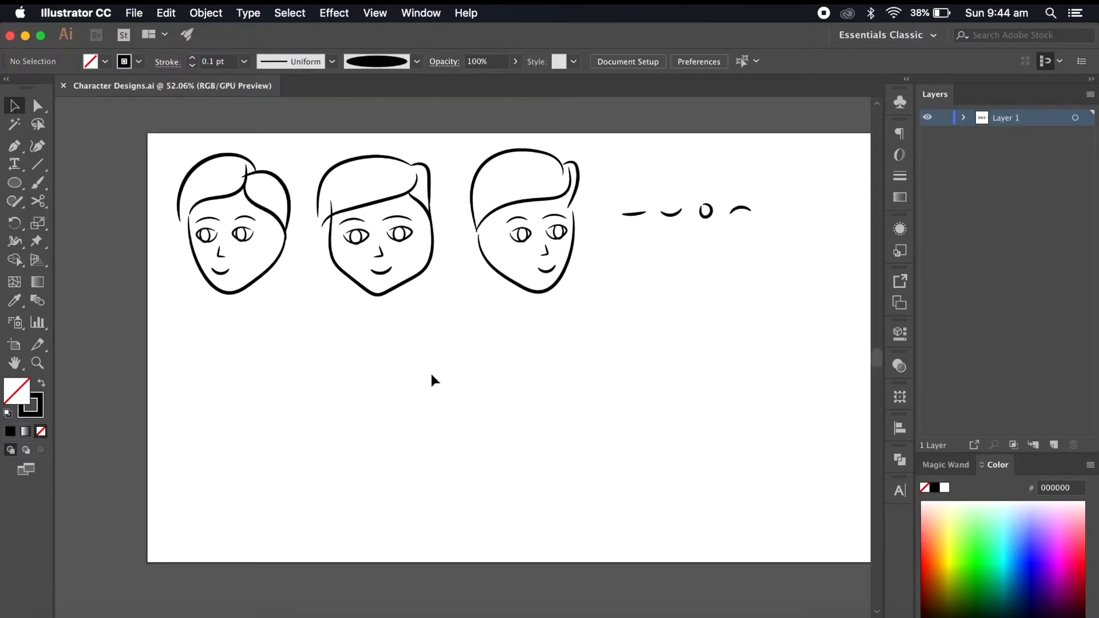
# - Paint two curved neck lines for a front-facing body in the empty area below the heads
pyautogui.click(38, 183)
pyautogui.hscroll(-2, 379, 426)
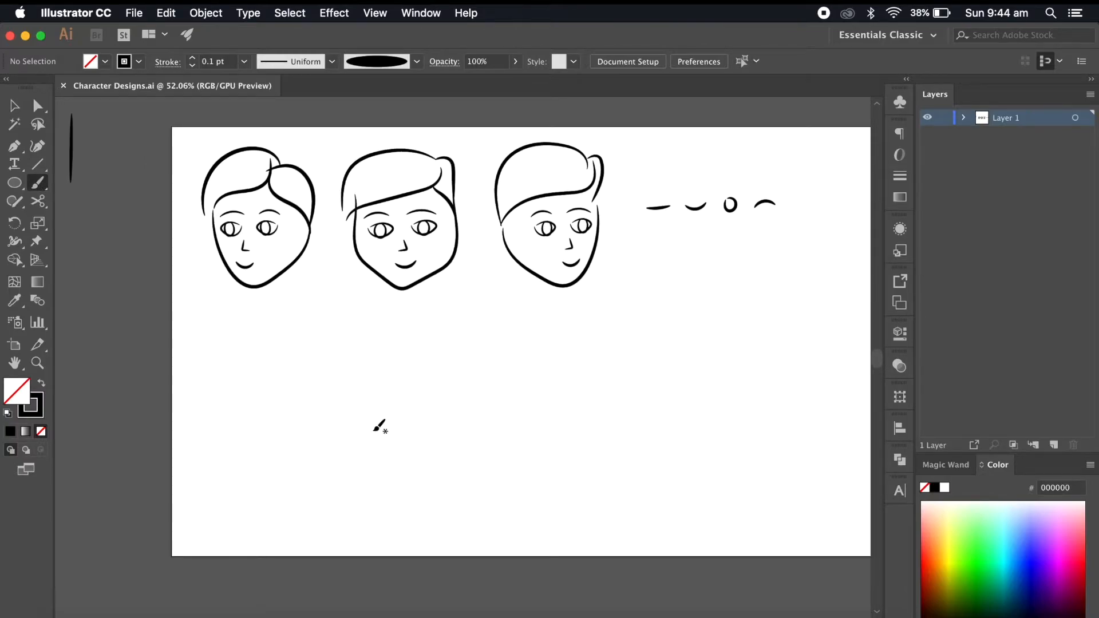
pyautogui.hscroll(-5, 379, 426)
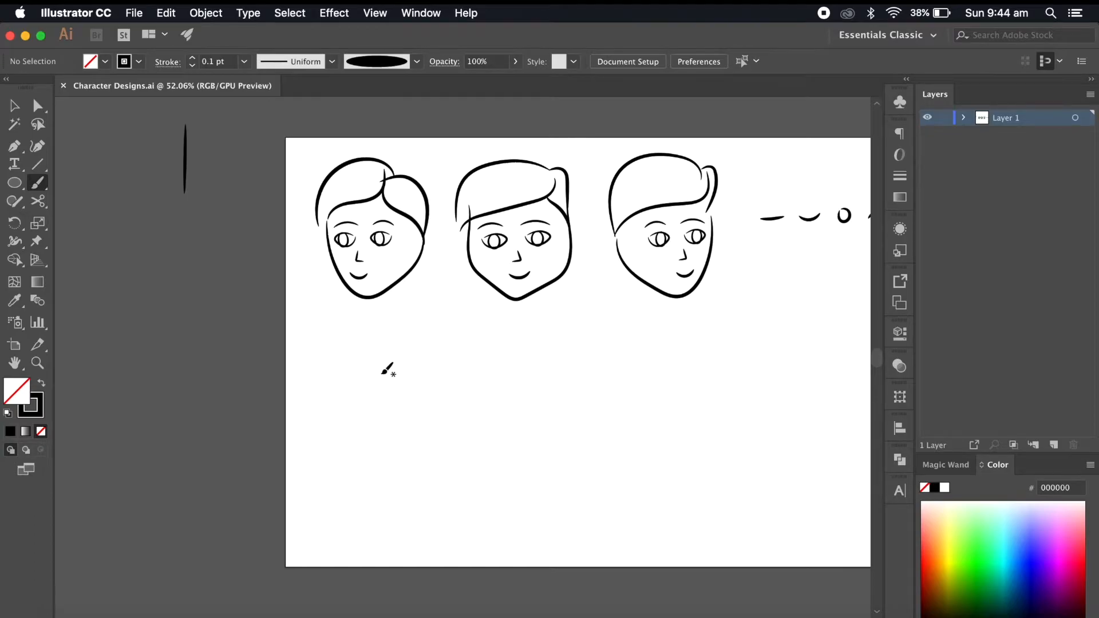
pyautogui.hscroll(-2, 387, 369)
pyautogui.scroll(-2, 388, 370)
pyautogui.scroll(2, 425, 369)
pyautogui.moveTo(419, 367)
pyautogui.mouseDown()
pyautogui.moveTo(403, 380)
pyautogui.moveTo(413, 425)
pyautogui.mouseUp()
pyautogui.press('super+z')
pyautogui.scroll(4, 403, 380)
pyautogui.press('a')
pyautogui.click(214, 200)
pyautogui.hscroll(3, 214, 200)
pyautogui.press('b')
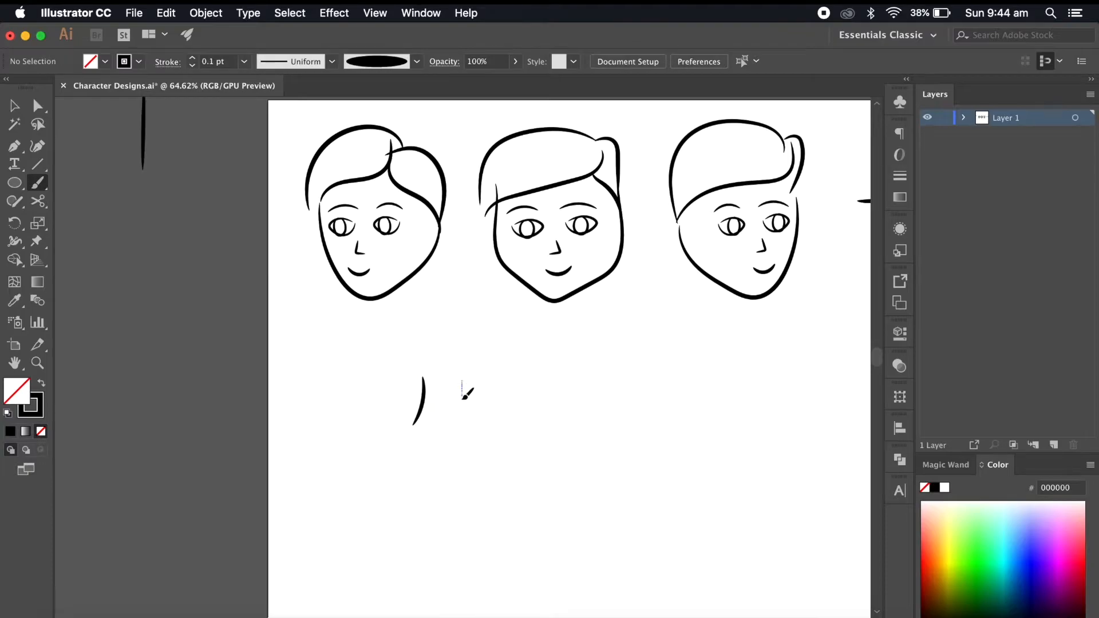
pyautogui.moveTo(481, 424); pyautogui.dragTo(481, 421)
# - Paint sloping shoulder lines outward from the neck and a vertical outer arm line down from each shoulder
pyautogui.scroll(-2, 481, 418)
pyautogui.scroll(2, 486, 422)
pyautogui.scroll(-2, 458, 367)
pyautogui.hscroll(-2, 447, 352)
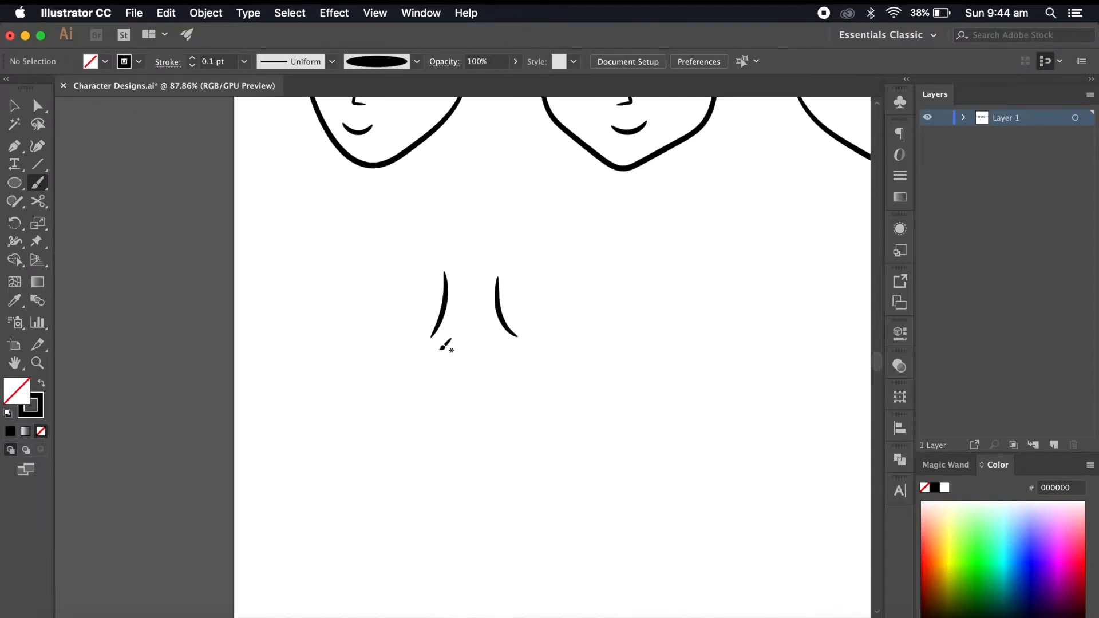
pyautogui.moveTo(403, 354); pyautogui.dragTo(353, 382)
pyautogui.moveTo(514, 334); pyautogui.dragTo(588, 375)
pyautogui.moveTo(352, 388); pyautogui.dragTo(350, 507)
pyautogui.moveTo(590, 375); pyautogui.dragTo(588, 498)
# - Paint a slightly curved torso side line inside each arm, repainting the right one with an inward waist curve
pyautogui.scroll(1, 410, 356)
pyautogui.moveTo(402, 359); pyautogui.dragTo(425, 529)
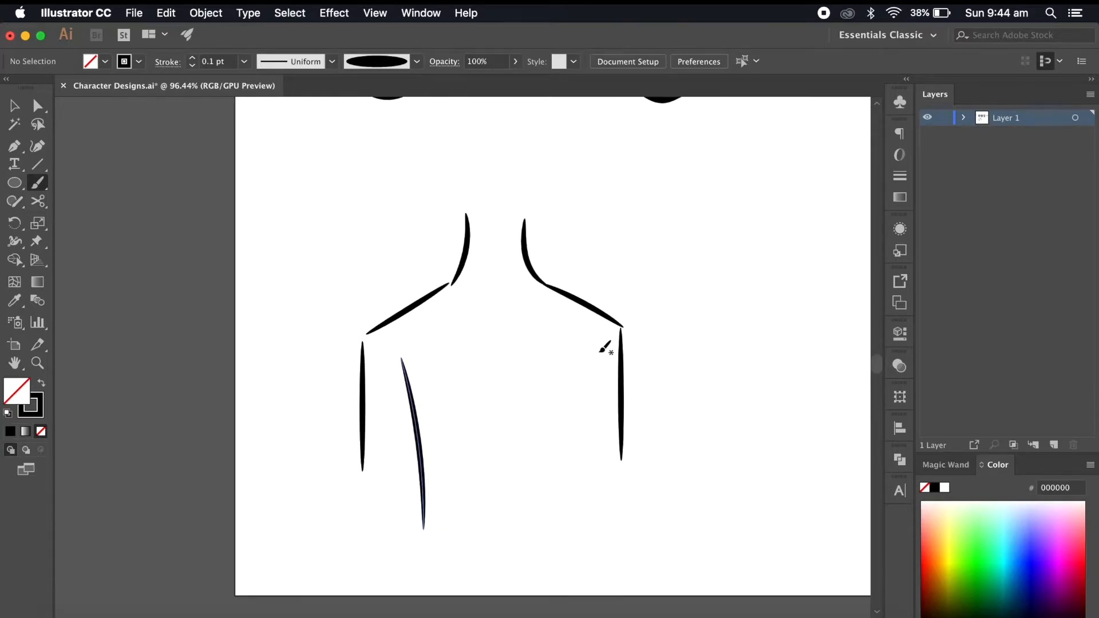
pyautogui.moveTo(599, 353); pyautogui.dragTo(593, 533)
pyautogui.scroll(-3, 595, 537)
pyautogui.press('super+z')
pyautogui.moveTo(560, 382); pyautogui.dragTo(564, 508)
pyautogui.scroll(2, 427, 335)
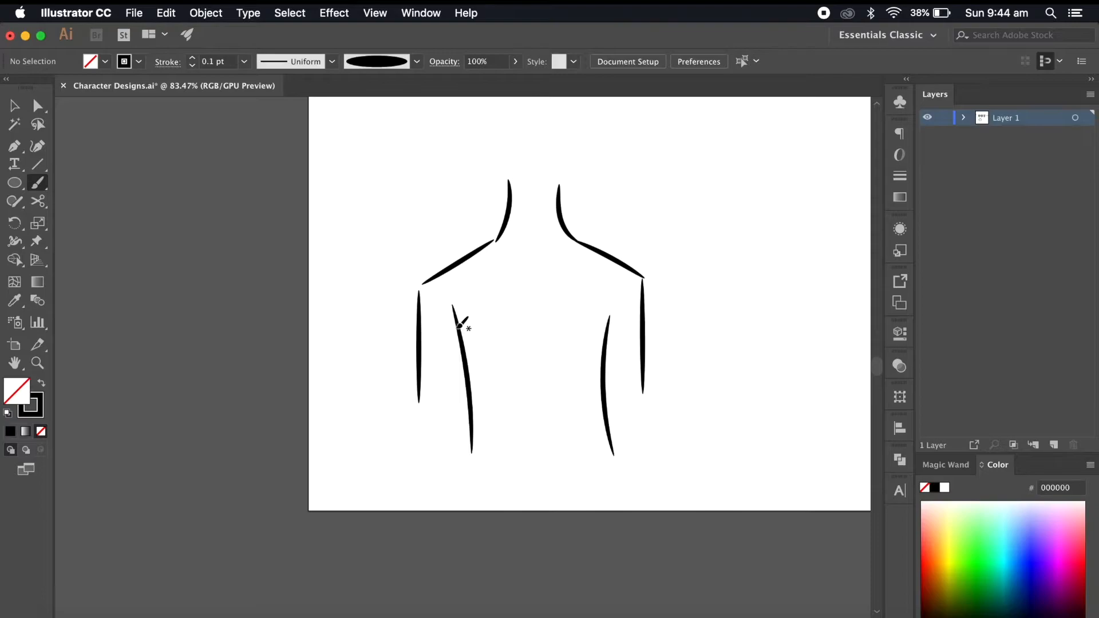
# - Paint the inner arm lines beside the torso, replacing the left one with a stroke that meets the torso line at the armpit
pyautogui.moveTo(460, 439); pyautogui.dragTo(461, 441)
pyautogui.moveTo(608, 334); pyautogui.dragTo(622, 451)
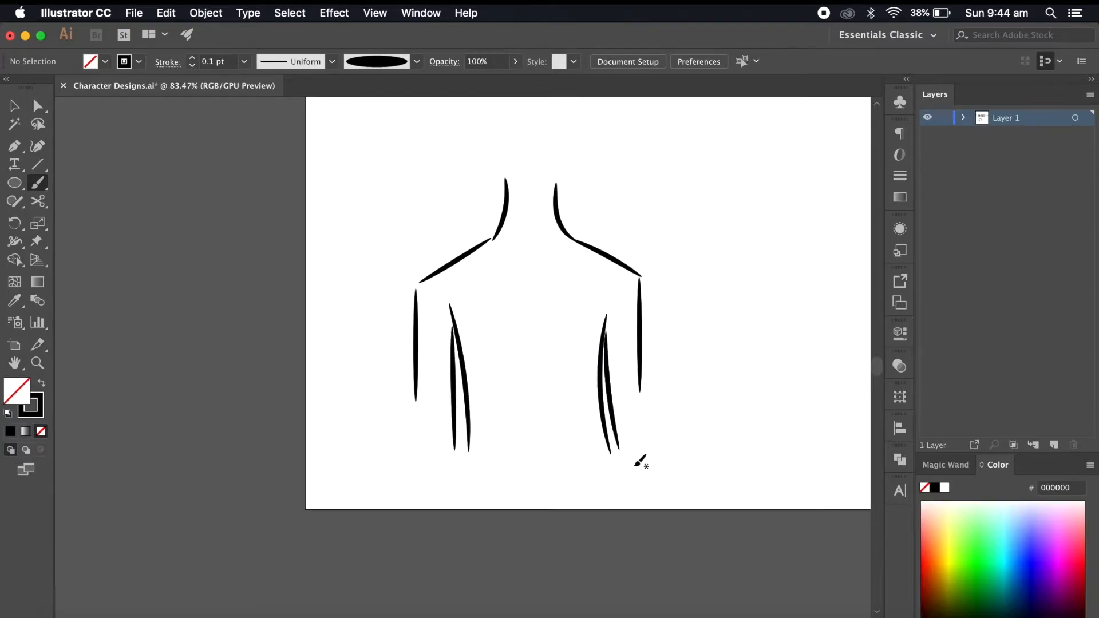
pyautogui.press('v')
pyautogui.click(452, 432)
pyautogui.press('Delete')
pyautogui.press('b')
pyautogui.moveTo(453, 321); pyautogui.dragTo(452, 413)
pyautogui.scroll(-2, 514, 445)
pyautogui.scroll(3, 508, 228)
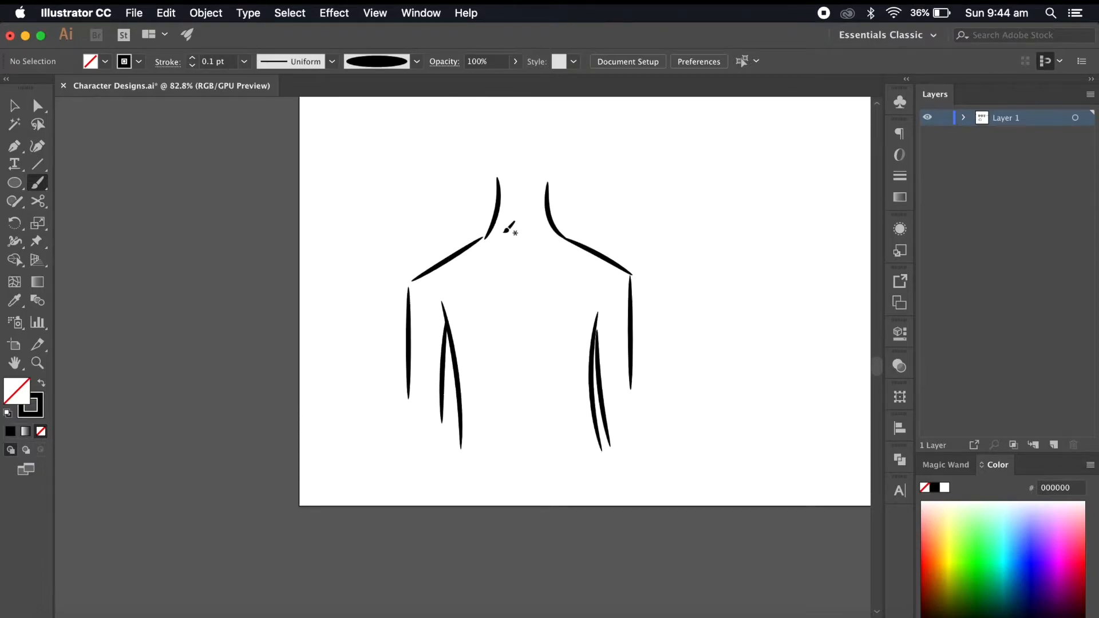
# - Paint a bow tie at the base of the neck with two angular wings around a small round knot
pyautogui.moveTo(495, 215)
pyautogui.mouseDown()
pyautogui.moveTo(527, 227)
pyautogui.moveTo(484, 233)
pyautogui.mouseUp()
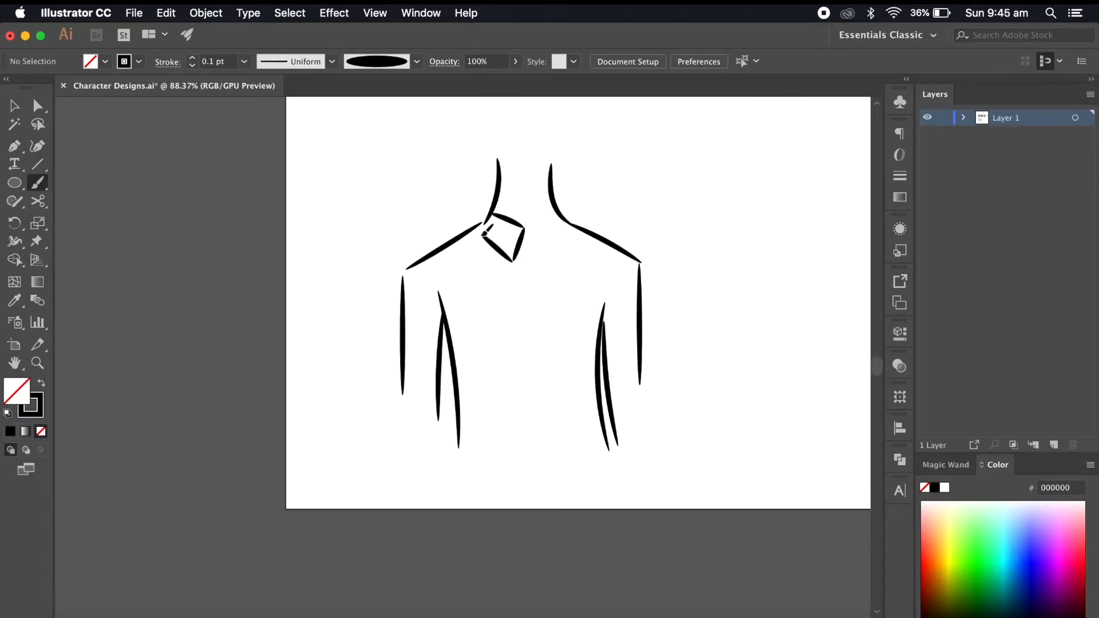
pyautogui.moveTo(558, 213)
pyautogui.mouseDown()
pyautogui.moveTo(526, 228)
pyautogui.moveTo(551, 255)
pyautogui.mouseUp()
pyautogui.scroll(3, 569, 228)
pyautogui.moveTo(555, 256)
pyautogui.mouseDown()
pyautogui.moveTo(568, 227)
pyautogui.moveTo(500, 231)
pyautogui.moveTo(488, 263)
pyautogui.moveTo(497, 253)
pyautogui.mouseUp()
pyautogui.moveTo(521, 228); pyautogui.dragTo(549, 250)
pyautogui.scroll(-2, 553, 245)
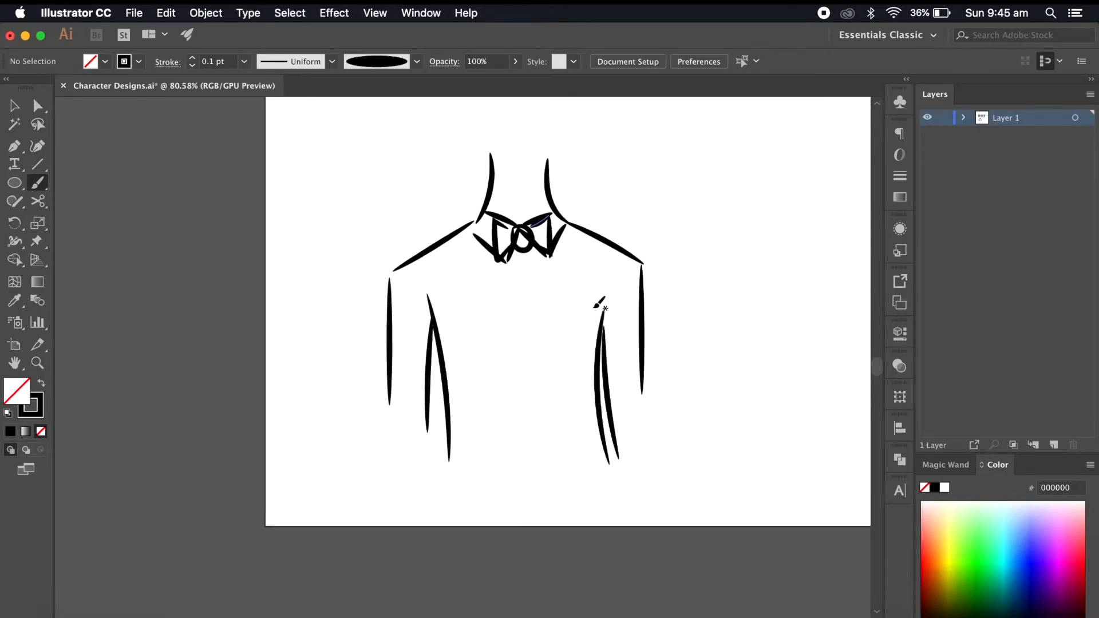
# - Paint the jacket's V-shaped lapel opening below the bow tie, with a shirt line inside it and a closure line beneath
pyautogui.scroll(1, 502, 270)
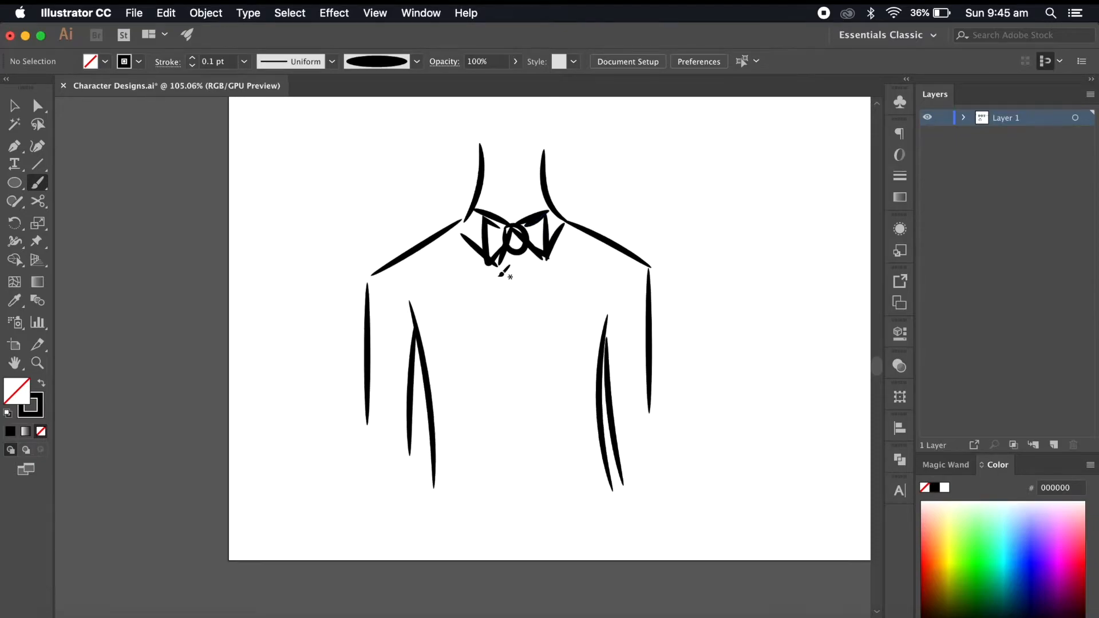
pyautogui.moveTo(477, 261); pyautogui.dragTo(526, 411)
pyautogui.moveTo(553, 246); pyautogui.dragTo(530, 513)
pyautogui.scroll(-1, 558, 509)
pyautogui.scroll(1, 570, 508)
pyautogui.scroll(2, 566, 509)
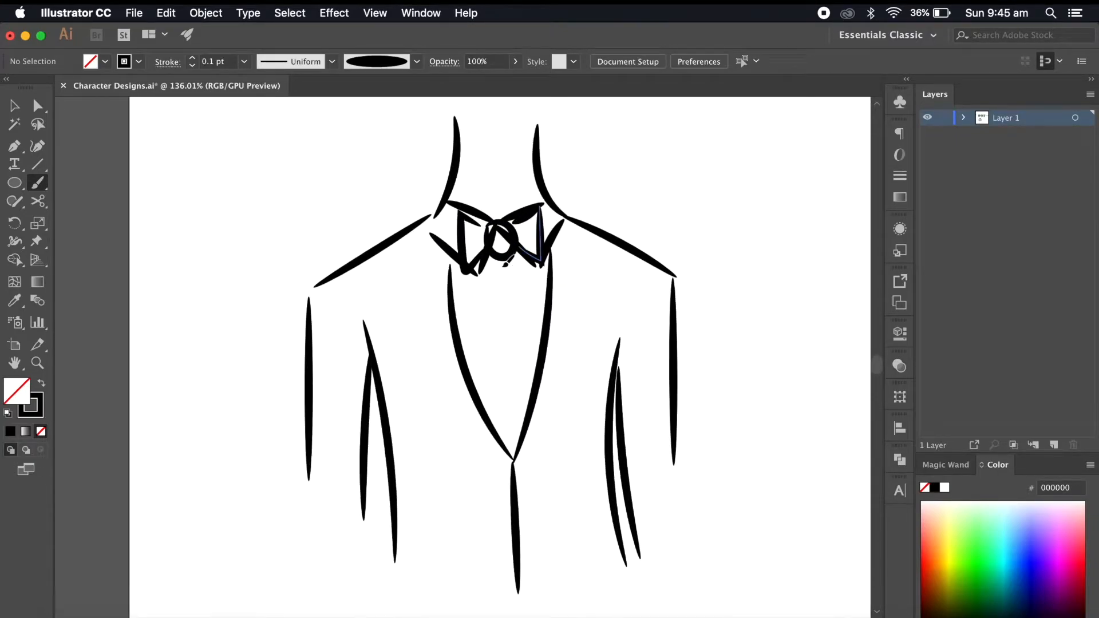
pyautogui.scroll(-3, 519, 421)
pyautogui.scroll(2, 561, 475)
pyautogui.scroll(-2, 561, 474)
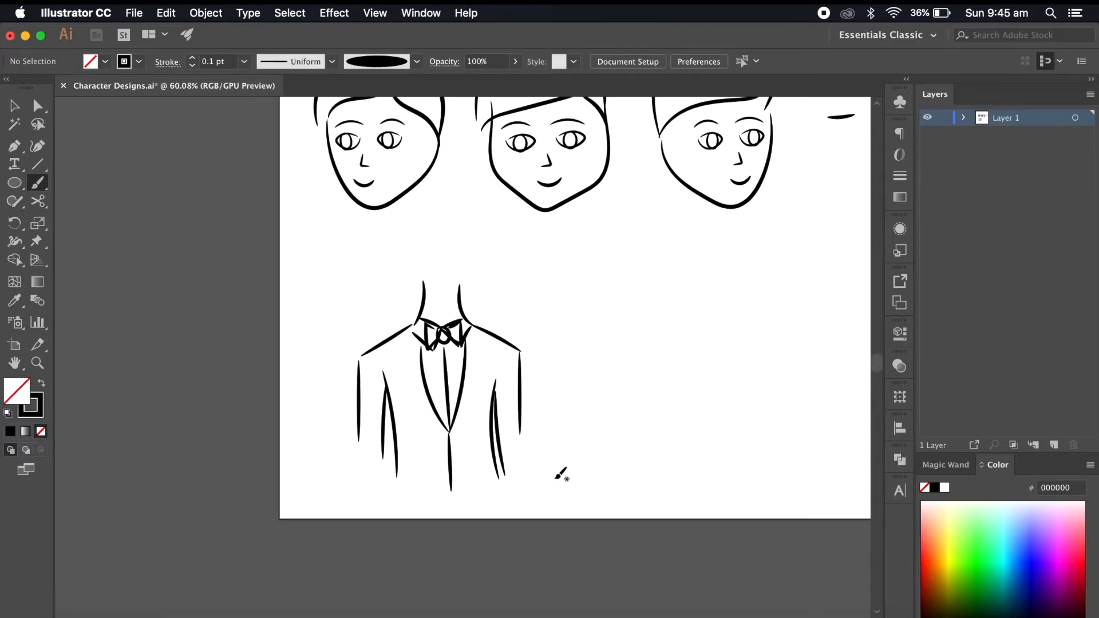
pyautogui.scroll(2, 507, 361)
pyautogui.scroll(-2, 629, 402)
pyautogui.scroll(2, 628, 401)
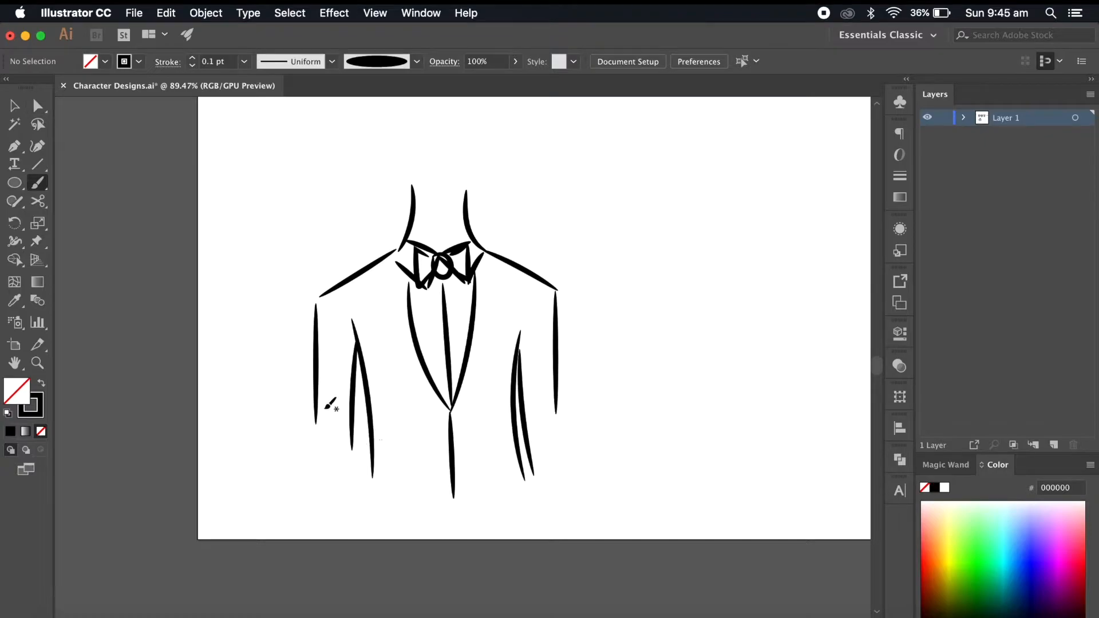
# - Lengthen the left arm's outer and inner lines downward by moving their lower anchor points
pyautogui.click(36, 107)
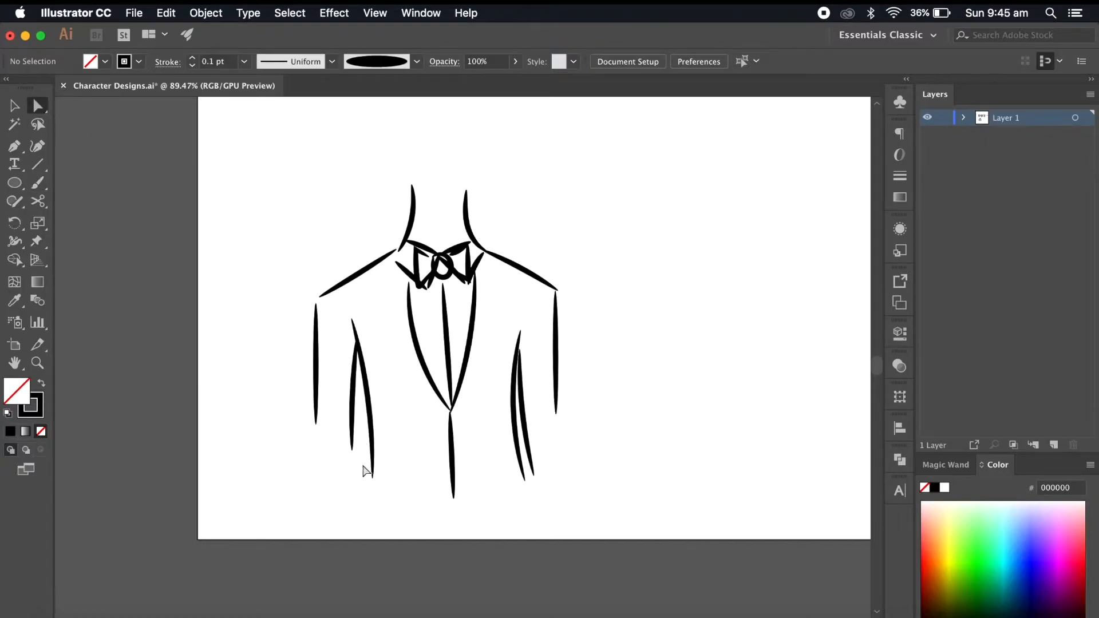
pyautogui.scroll(2, 323, 464)
pyautogui.click(315, 292)
pyautogui.click(315, 290)
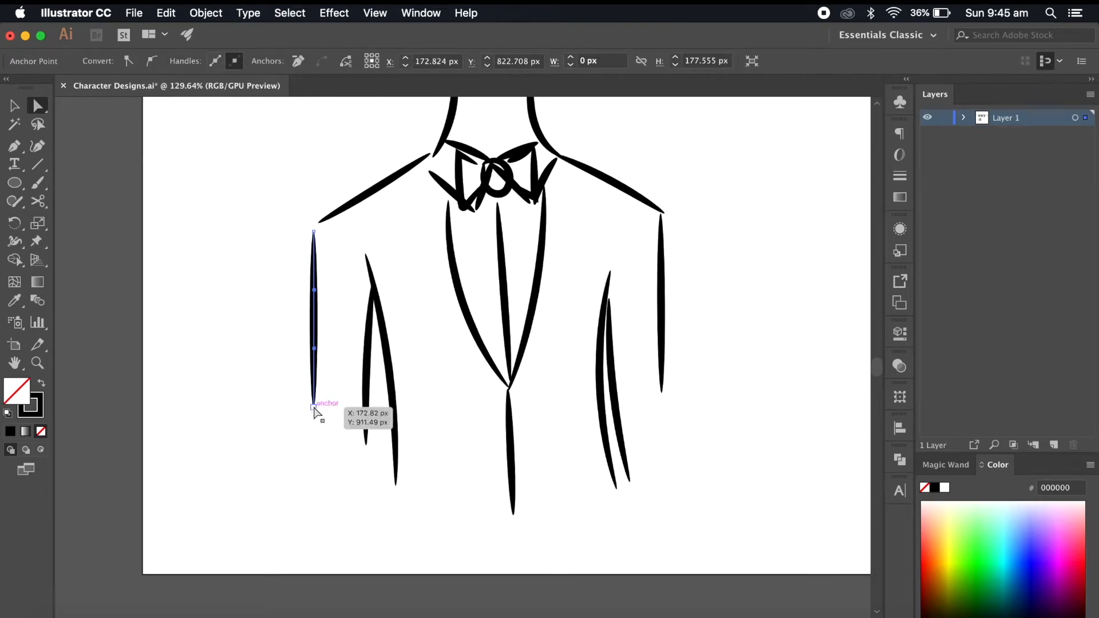
pyautogui.moveTo(315, 348)
pyautogui.mouseDown()
pyautogui.moveTo(358, 351)
pyautogui.moveTo(393, 301)
pyautogui.moveTo(433, 441)
pyautogui.mouseUp()
pyautogui.press('super+z')
pyautogui.click(347, 483)
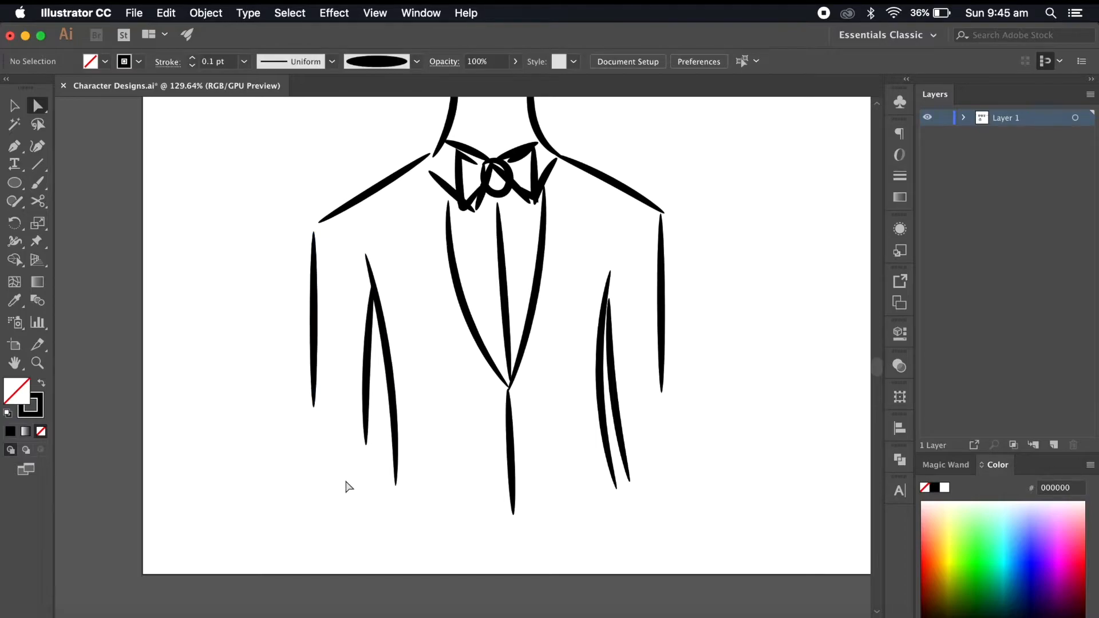
pyautogui.moveTo(314, 408); pyautogui.dragTo(315, 504)
pyautogui.click(387, 527)
pyautogui.moveTo(367, 446); pyautogui.dragTo(364, 493)
pyautogui.click(394, 507)
pyautogui.scroll(-3, 395, 506)
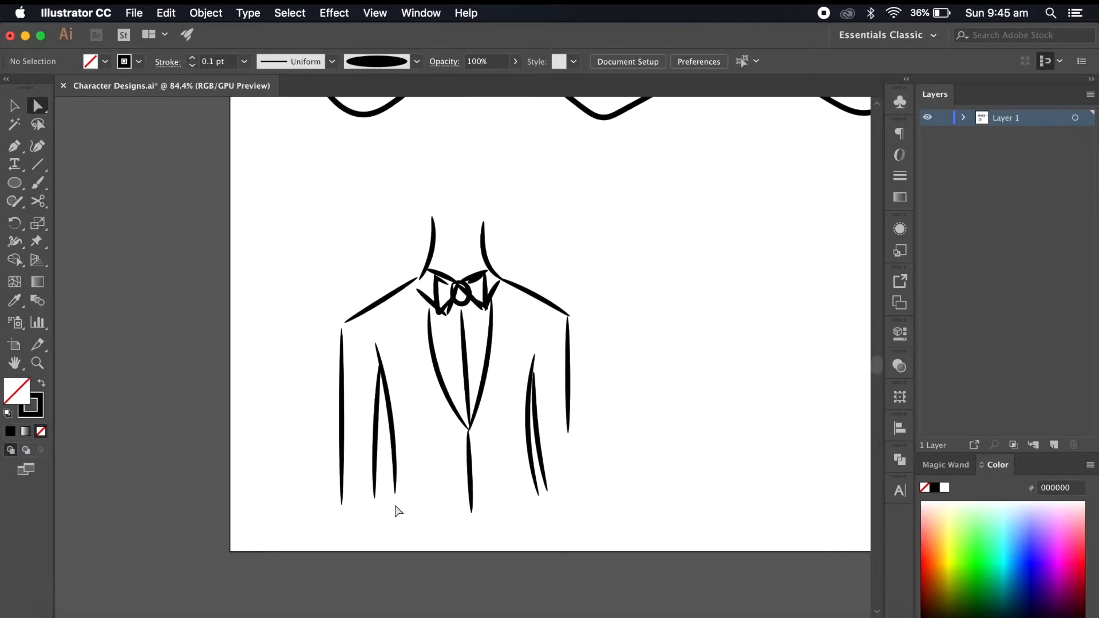
# - Extend the right arm's outer line downward to match the length of the left arm
pyautogui.moveTo(569, 434); pyautogui.dragTo(571, 491)
pyautogui.click(596, 495)
pyautogui.scroll(-3, 658, 522)
pyautogui.scroll(2, 635, 499)
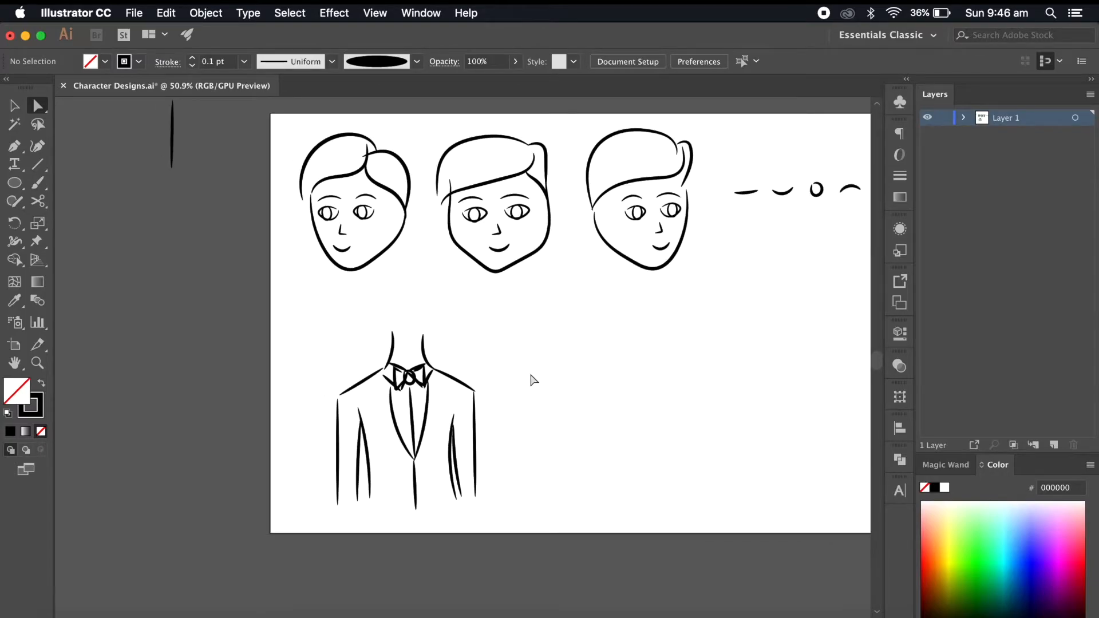
# - Move the whole suited body to the right so it sits below the front-facing head
pyautogui.click(14, 106)
pyautogui.moveTo(430, 443)
pyautogui.mouseDown()
pyautogui.moveTo(520, 434)
pyautogui.moveTo(527, 443)
pyautogui.mouseUp()
pyautogui.click(661, 444)
pyautogui.scroll(1, 661, 445)
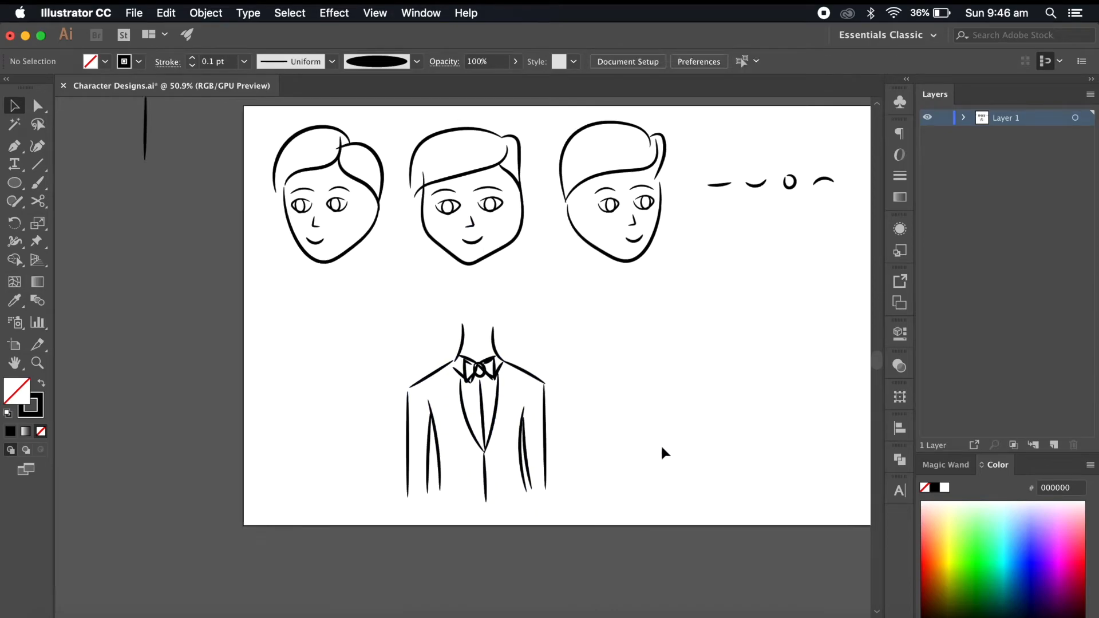
# - Paint the neck, near arm and curved chest line of a side-view body to the right of the front-facing body
pyautogui.click(43, 184)
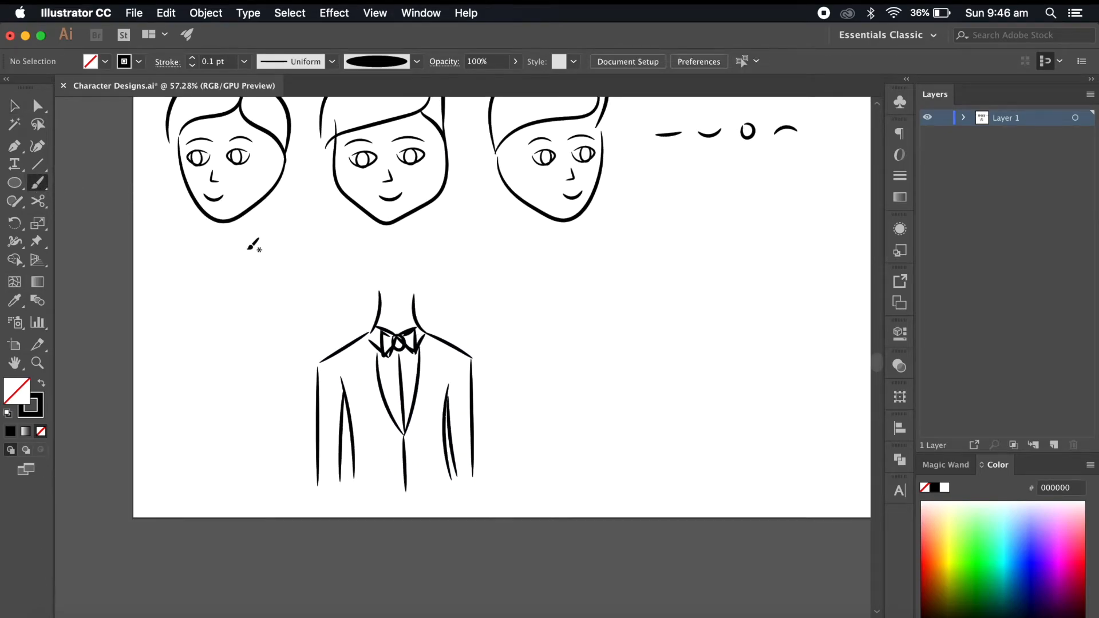
pyautogui.scroll(2, 601, 302)
pyautogui.scroll(1, 558, 248)
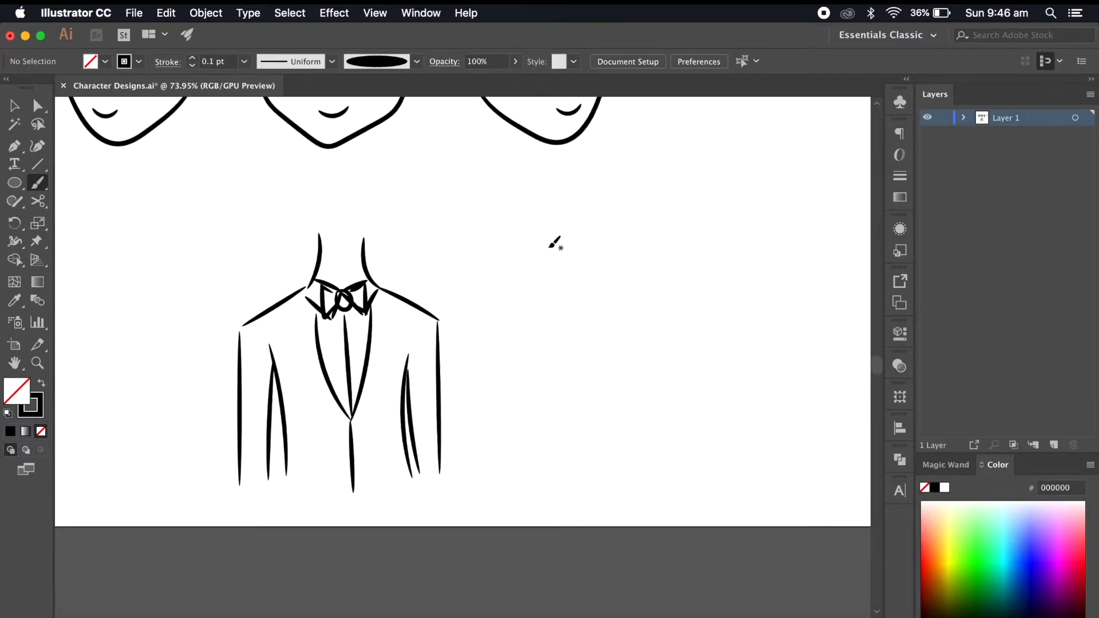
pyautogui.moveTo(550, 268); pyautogui.dragTo(562, 294)
pyautogui.moveTo(515, 386); pyautogui.dragTo(521, 436)
pyautogui.press('super+z')
pyautogui.moveTo(528, 248); pyautogui.dragTo(521, 441)
pyautogui.moveTo(529, 294)
pyautogui.mouseDown()
pyautogui.moveTo(548, 353)
pyautogui.moveTo(554, 460)
pyautogui.mouseUp()
pyautogui.moveTo(561, 296)
pyautogui.mouseDown()
pyautogui.moveTo(590, 440)
pyautogui.moveTo(579, 475)
pyautogui.mouseUp()
# - Paint a side-view bow tie at the side-view body's neck and a curved lapel line running down to its chest
pyautogui.scroll(5, 553, 341)
pyautogui.moveTo(467, 280)
pyautogui.mouseDown()
pyautogui.moveTo(507, 274)
pyautogui.moveTo(518, 293)
pyautogui.mouseUp()
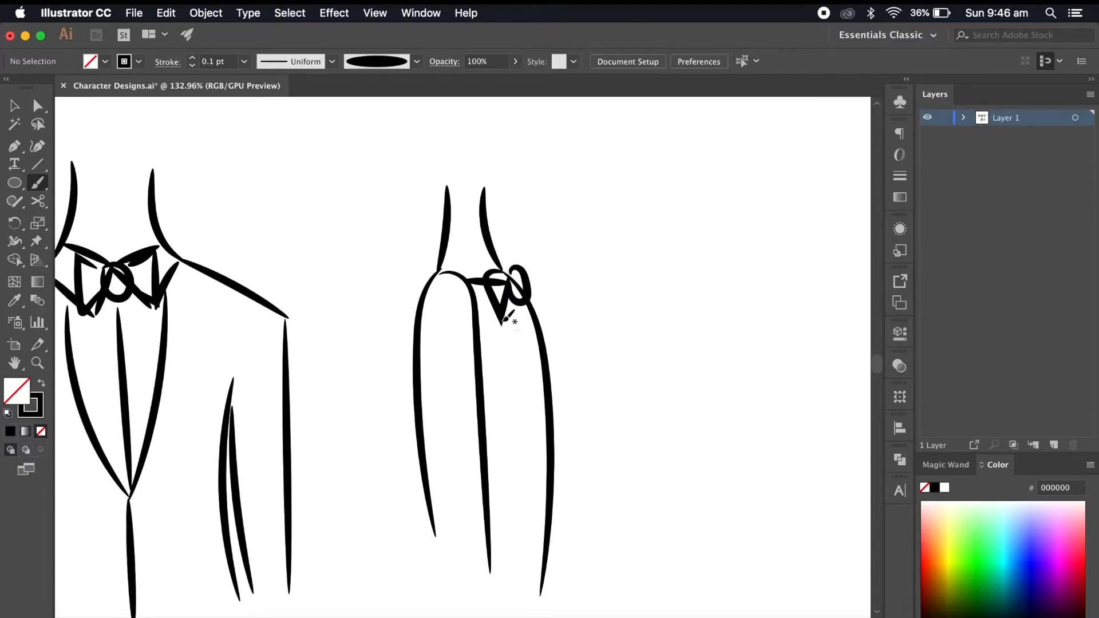
pyautogui.moveTo(547, 452); pyautogui.dragTo(550, 457)
pyautogui.scroll(-5, 581, 498)
pyautogui.scroll(3, 618, 350)
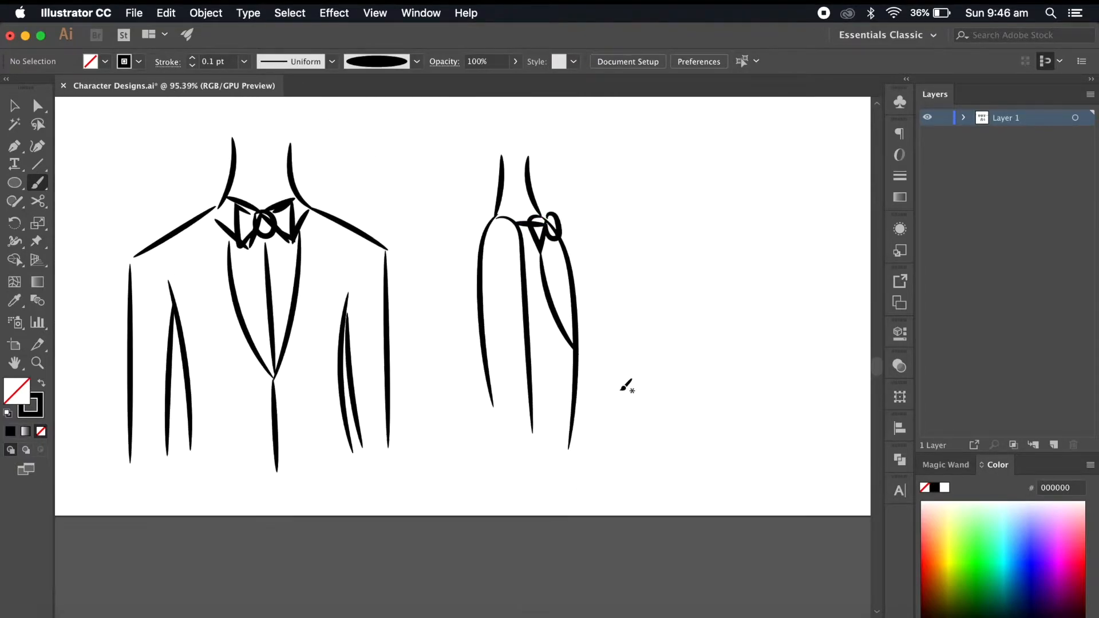
pyautogui.scroll(-3, 592, 391)
pyautogui.scroll(-3, 593, 388)
pyautogui.scroll(5, 594, 387)
pyautogui.click(14, 105)
pyautogui.click(534, 312)
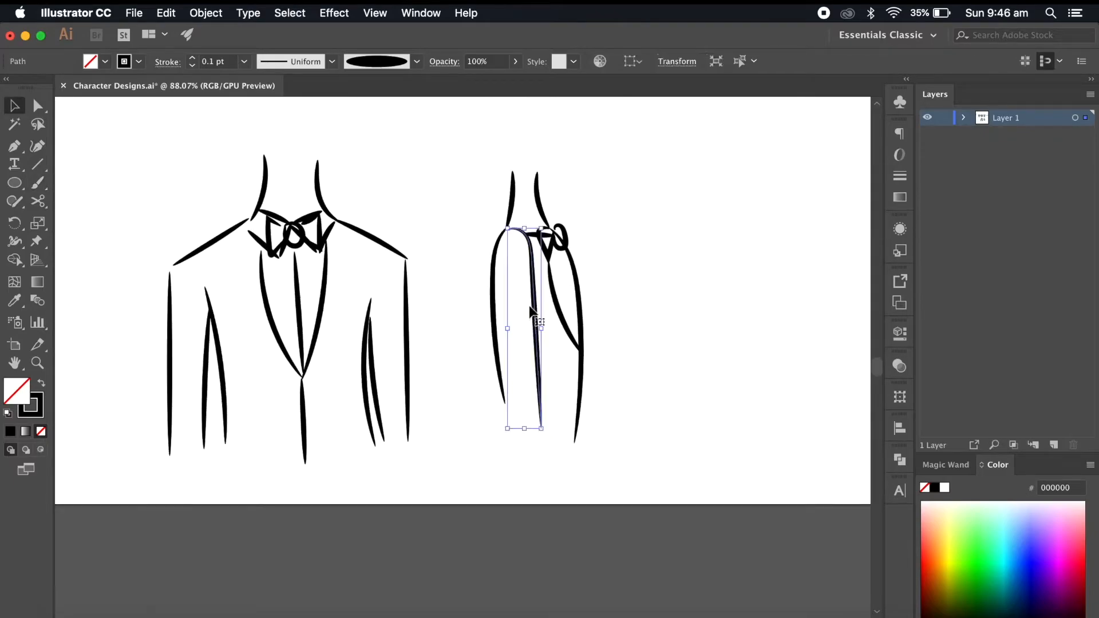
pyautogui.scroll(-3, 332, 319)
pyautogui.click(38, 183)
pyautogui.click(13, 103)
pyautogui.click(724, 385)
# - Select all the strokes of the side-view body and stretch it wider horizontally, keeping its height
pyautogui.scroll(-3, 545, 304)
pyautogui.moveTo(555, 252); pyautogui.dragTo(469, 366)
pyautogui.scroll(5, 545, 303)
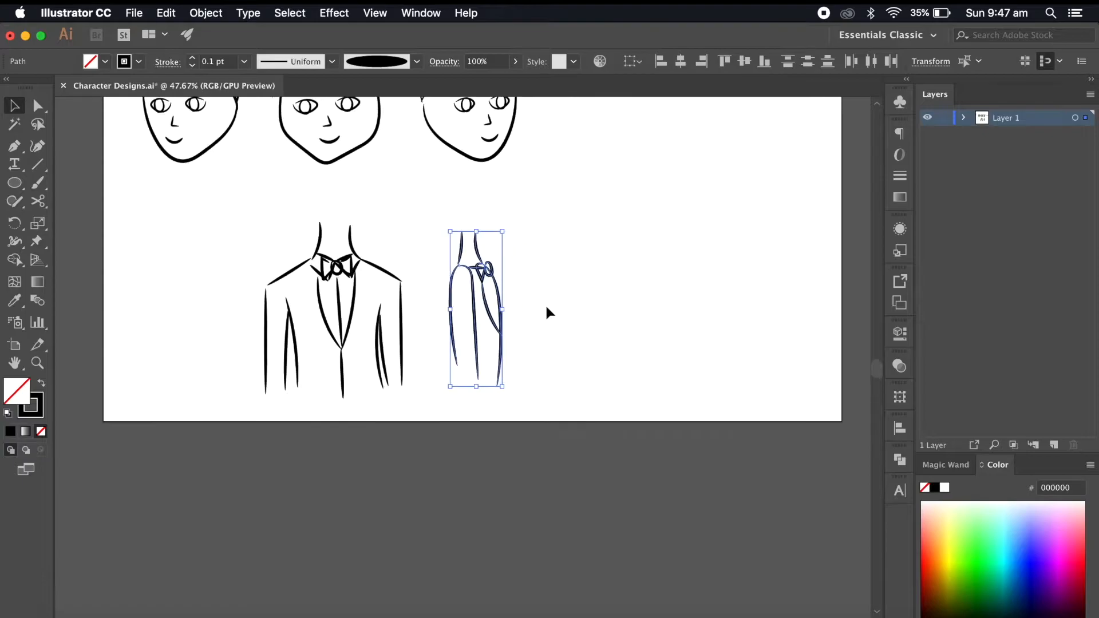
pyautogui.moveTo(495, 309); pyautogui.dragTo(508, 309)
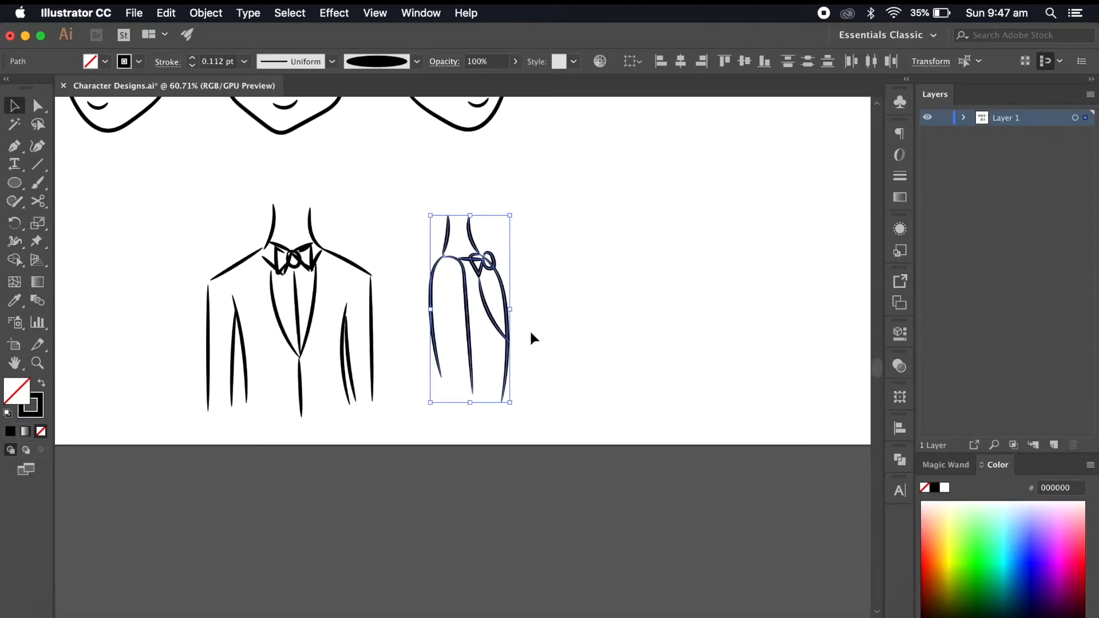
# - Try to move the whole side-view body up so it sits directly under the right-facing head
pyautogui.click(547, 351)
pyautogui.scroll(-2, 547, 344)
pyautogui.moveTo(545, 233); pyautogui.dragTo(462, 343)
pyautogui.moveTo(501, 312); pyautogui.dragTo(512, 251)
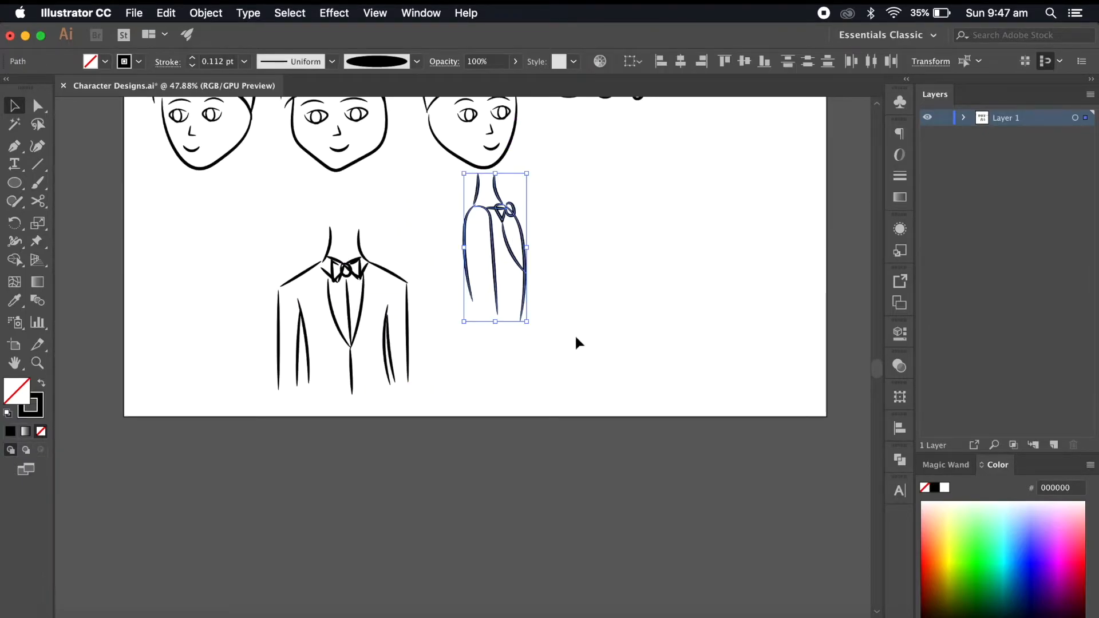
pyautogui.scroll(4, 576, 337)
pyautogui.scroll(1, 576, 338)
pyautogui.press('super+z')
pyautogui.scroll(-3, 546, 399)
pyautogui.scroll(4, 545, 399)
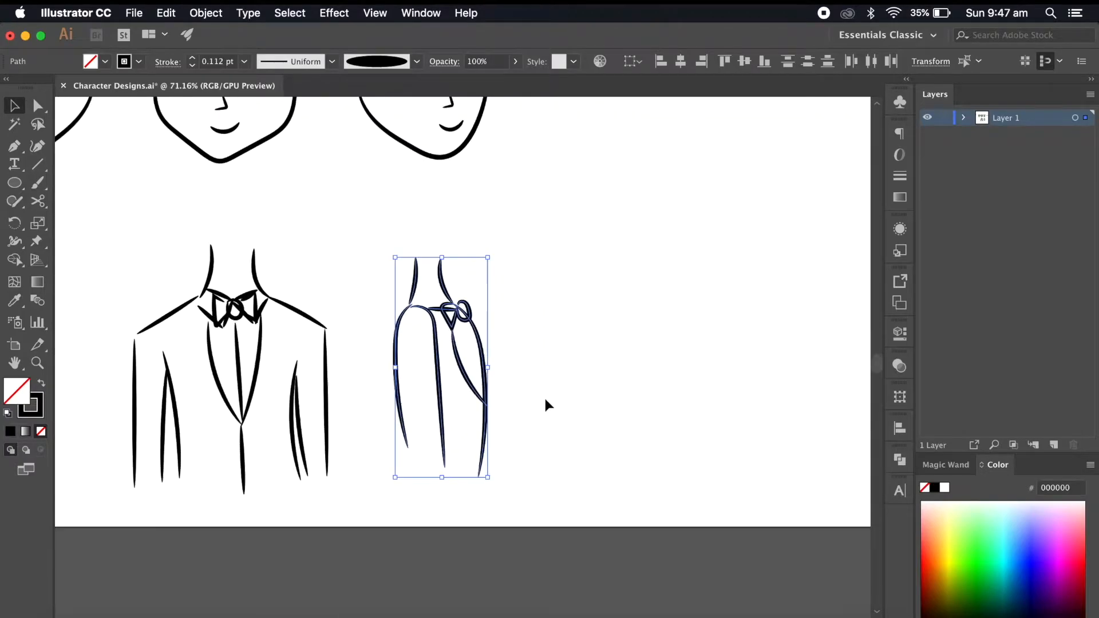
# - Enlarge the side-view body proportionally until it is about as tall as the front-view body
pyautogui.moveTo(398, 482); pyautogui.dragTo(373, 506)
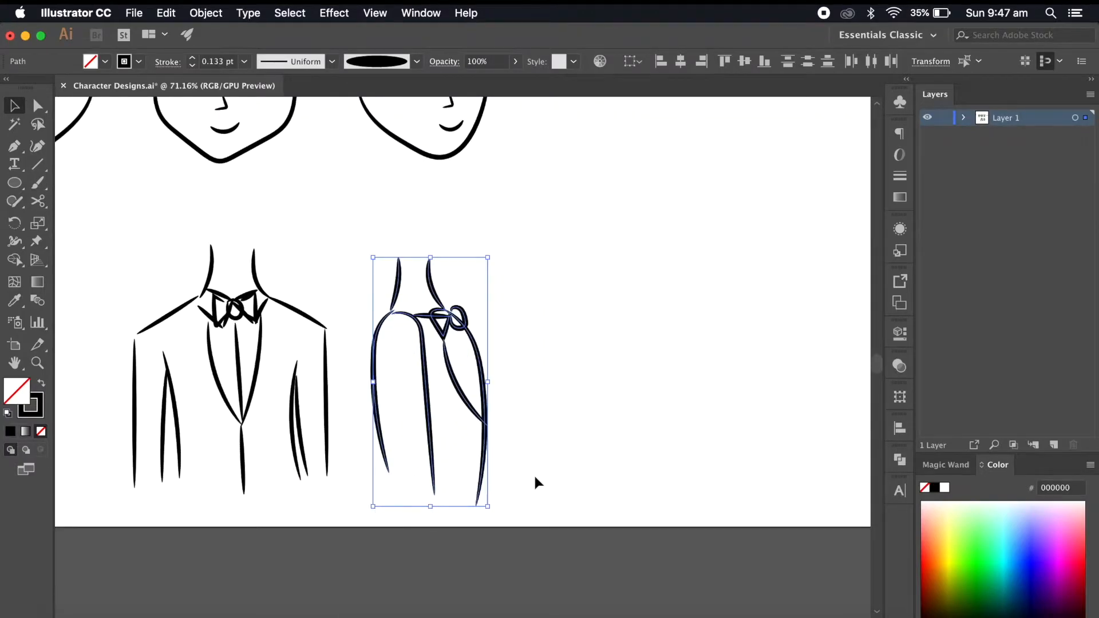
pyautogui.click(534, 473)
pyautogui.scroll(-2, 534, 473)
pyautogui.scroll(3, 535, 478)
# - Pull the lower end of the side-view arm's rear line inward so the sleeve tapers toward the wrist
pyautogui.click(38, 105)
pyautogui.moveTo(366, 423); pyautogui.dragTo(415, 469)
pyautogui.click(396, 457)
pyautogui.click(539, 430)
pyautogui.scroll(-5, 539, 430)
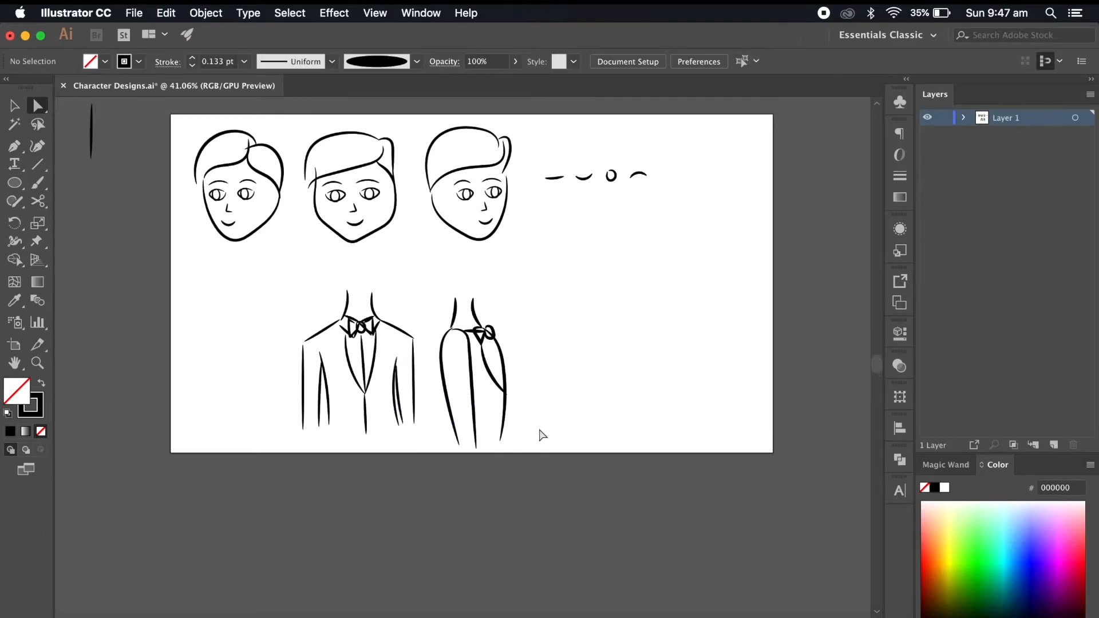
# - Select the whole side-view body and place a copy of it on the other side of the front-view body
pyautogui.click(15, 105)
pyautogui.scroll(2, 473, 335)
pyautogui.moveTo(576, 280); pyautogui.dragTo(412, 481)
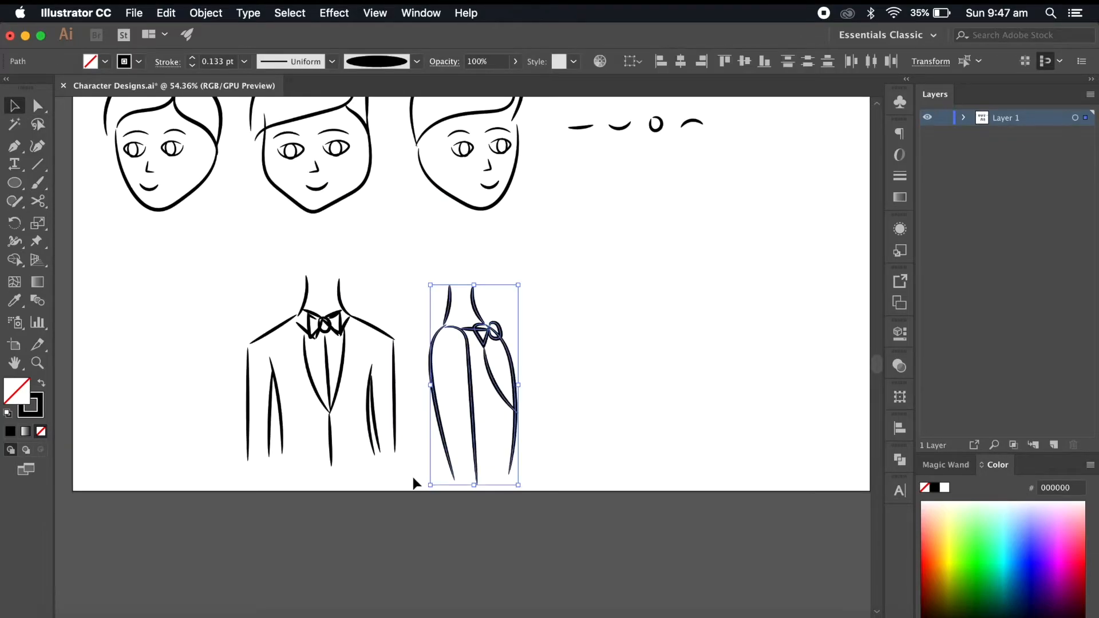
pyautogui.moveTo(514, 374); pyautogui.dragTo(182, 352)
# - Reflect the copied side-view body across the vertical axis and rotate it slightly counter-clockwise
pyautogui.click(206, 12)
pyautogui.moveTo(320, 30)
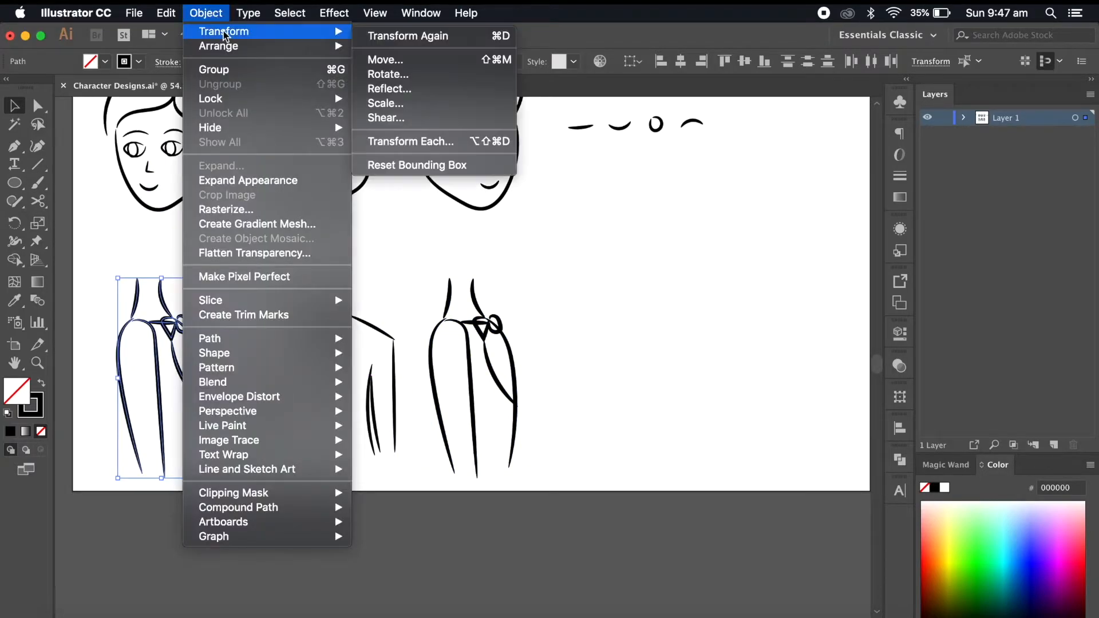
pyautogui.click(432, 91)
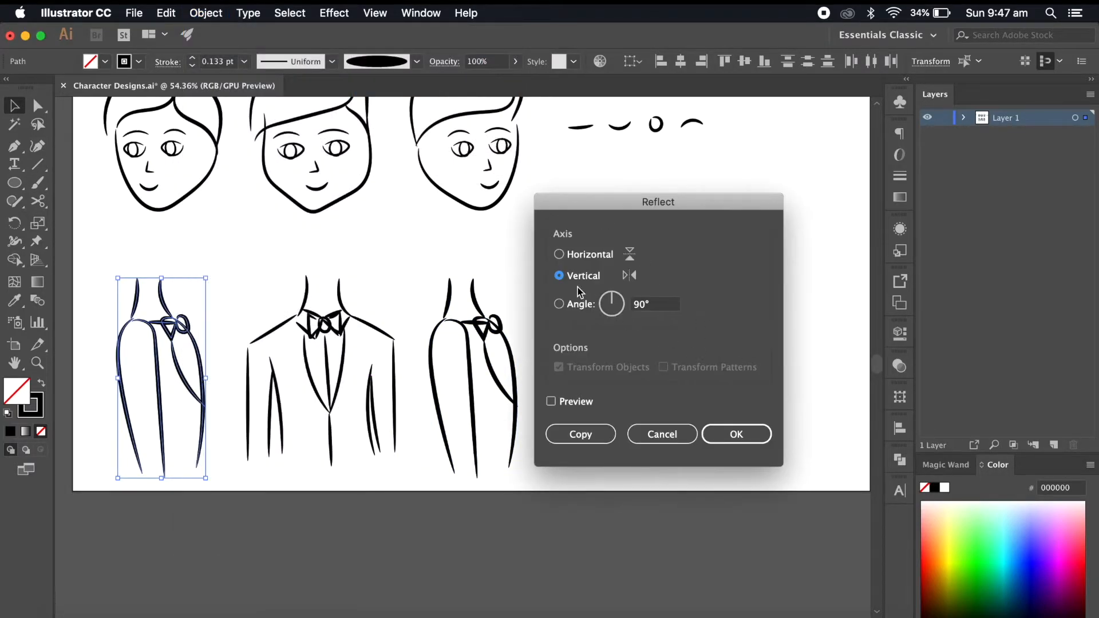
pyautogui.click(737, 430)
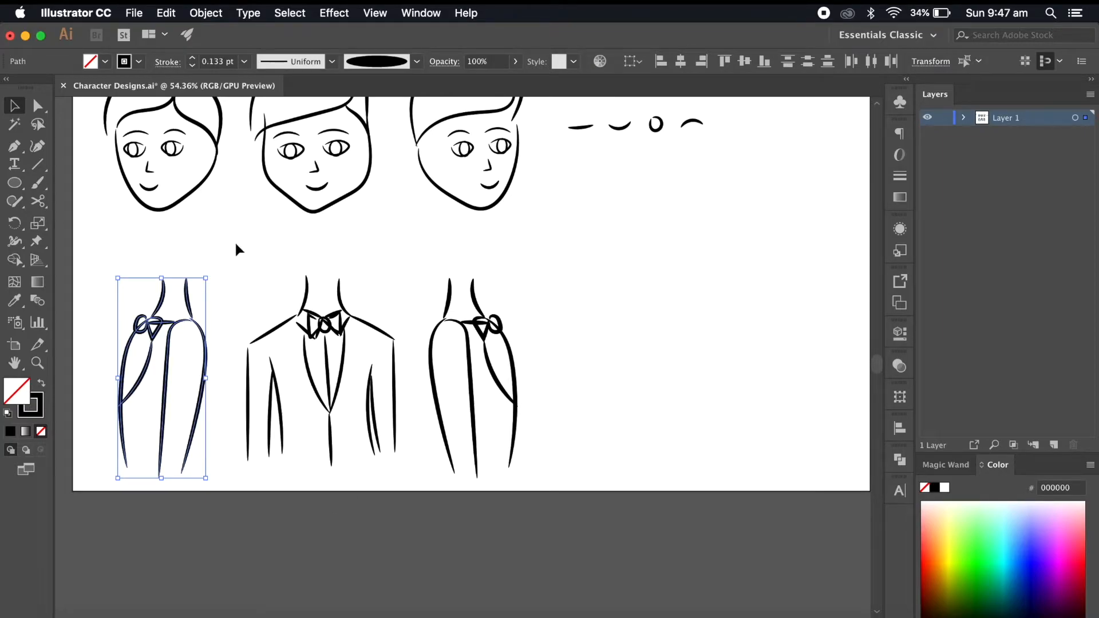
pyautogui.moveTo(213, 274); pyautogui.dragTo(207, 267)
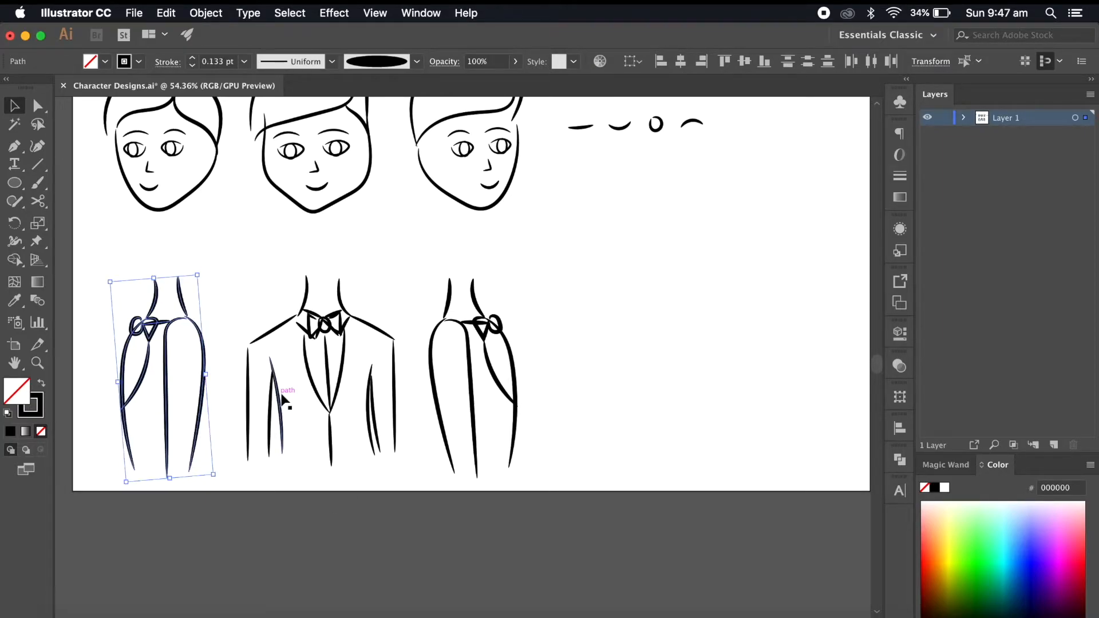
pyautogui.click(735, 446)
pyautogui.scroll(-5, 735, 447)
pyautogui.hscroll(3, 737, 449)
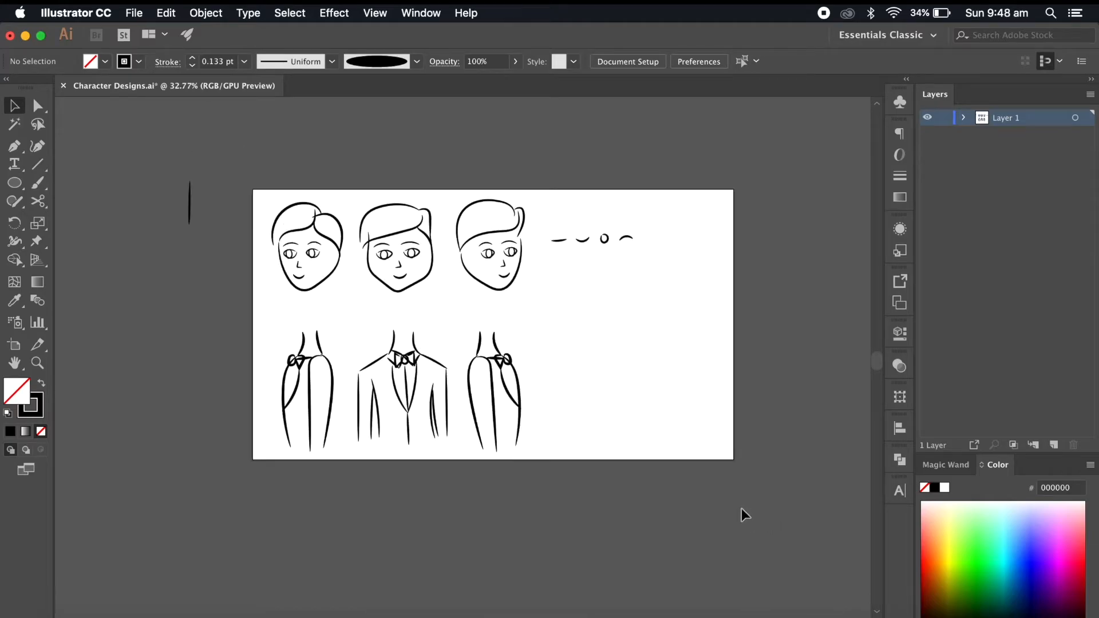
# - Check the storyboard frames in Storyboard.pdf in Preview and return to the Illustrator character designs
pyautogui.click(853, 617)
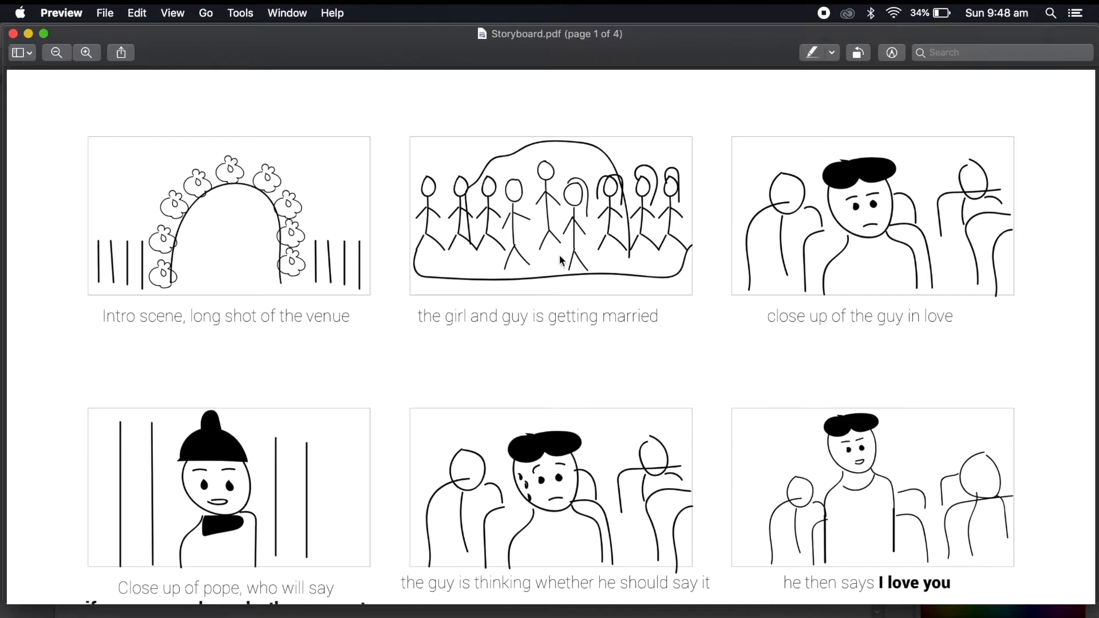
pyautogui.click(756, 615)
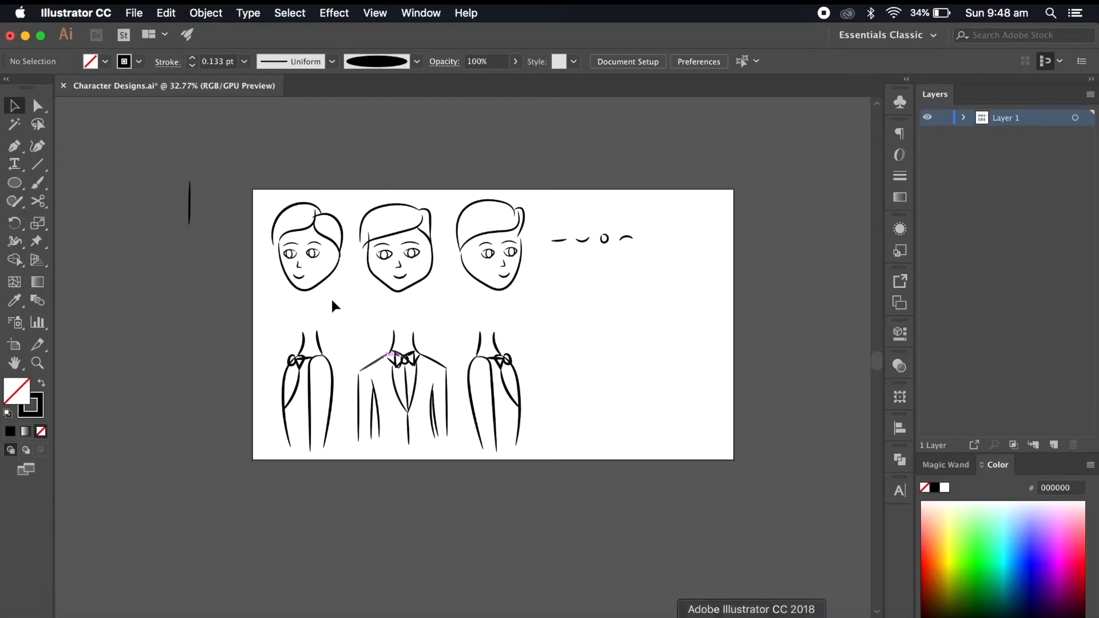
pyautogui.hscroll(3, 525, 390)
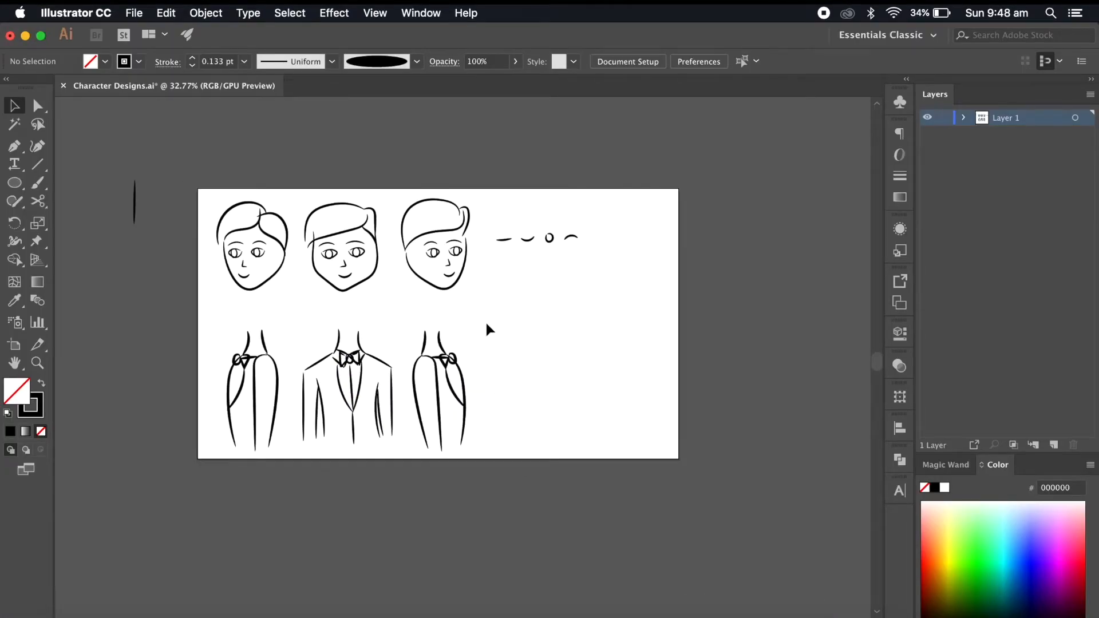
# - Copy the right-facing side-view body into the empty area below the mouth shapes and scale the copy down
pyautogui.click(440, 411)
pyautogui.moveTo(438, 406); pyautogui.dragTo(589, 345)
pyautogui.click(610, 153)
pyautogui.scroll(5, 610, 153)
pyautogui.moveTo(611, 157); pyautogui.dragTo(513, 367)
pyautogui.moveTo(578, 357); pyautogui.dragTo(558, 314)
pyautogui.click(583, 347)
# - Paint the sleeve end, shirt cuff and hand at the bottom of the smaller body's near arm
pyautogui.click(38, 183)
pyautogui.scroll(5, 599, 328)
pyautogui.moveTo(534, 330)
pyautogui.mouseDown()
pyautogui.moveTo(507, 332)
pyautogui.moveTo(483, 311)
pyautogui.moveTo(533, 368)
pyautogui.moveTo(488, 353)
pyautogui.mouseUp()
pyautogui.press('super+z')
pyautogui.scroll(3, 545, 348)
pyautogui.scroll(-3, 532, 400)
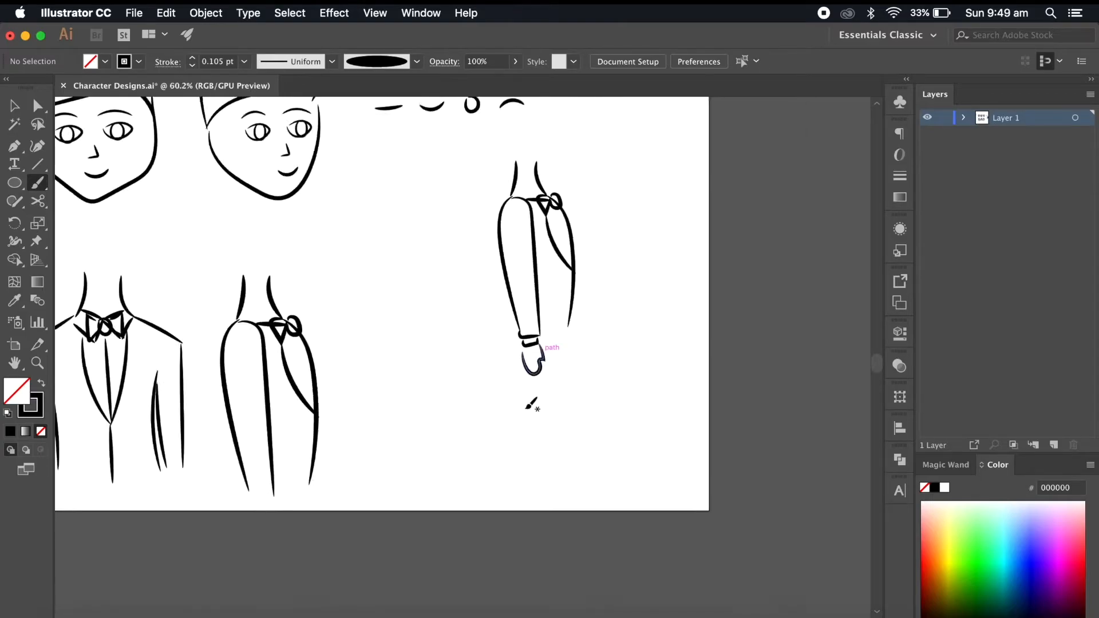
# - Paint the jacket hem, the near trouser leg and the shoe below the smaller side-view body
pyautogui.scroll(2, 601, 338)
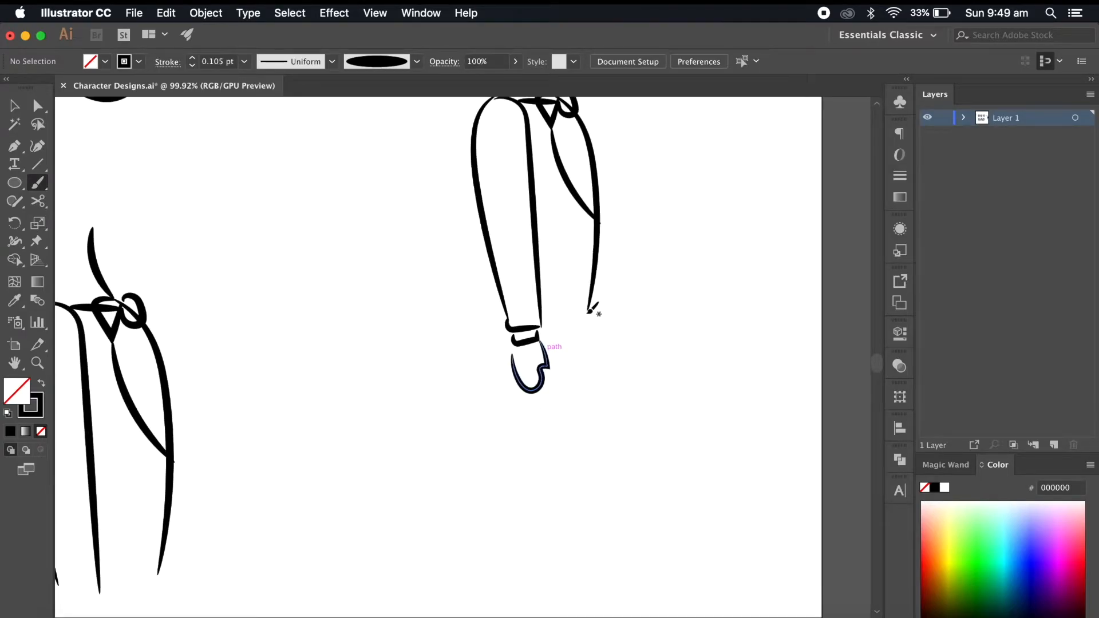
pyautogui.moveTo(567, 332)
pyautogui.mouseDown()
pyautogui.moveTo(576, 427)
pyautogui.moveTo(572, 485)
pyautogui.mouseUp()
pyautogui.scroll(-2, 613, 342)
pyautogui.scroll(2, 543, 349)
pyautogui.scroll(-2, 507, 422)
pyautogui.moveTo(518, 401); pyautogui.dragTo(540, 520)
pyautogui.press('super+z')
pyautogui.scroll(2, 563, 573)
pyautogui.moveTo(515, 358); pyautogui.dragTo(523, 545)
pyautogui.scroll(2, 532, 503)
pyautogui.scroll(-4, 573, 458)
# - Select the smaller figure's leg and shoe strokes and slightly adjust how they sit under the jacket
pyautogui.press('v')
pyautogui.moveTo(603, 295); pyautogui.dragTo(510, 538)
pyautogui.moveTo(598, 269); pyautogui.dragTo(605, 273)
pyautogui.click(624, 401)
# - Paint the far trouser leg and the visible part of its shoe behind the near leg
pyautogui.scroll(3, 609, 595)
pyautogui.click(37, 184)
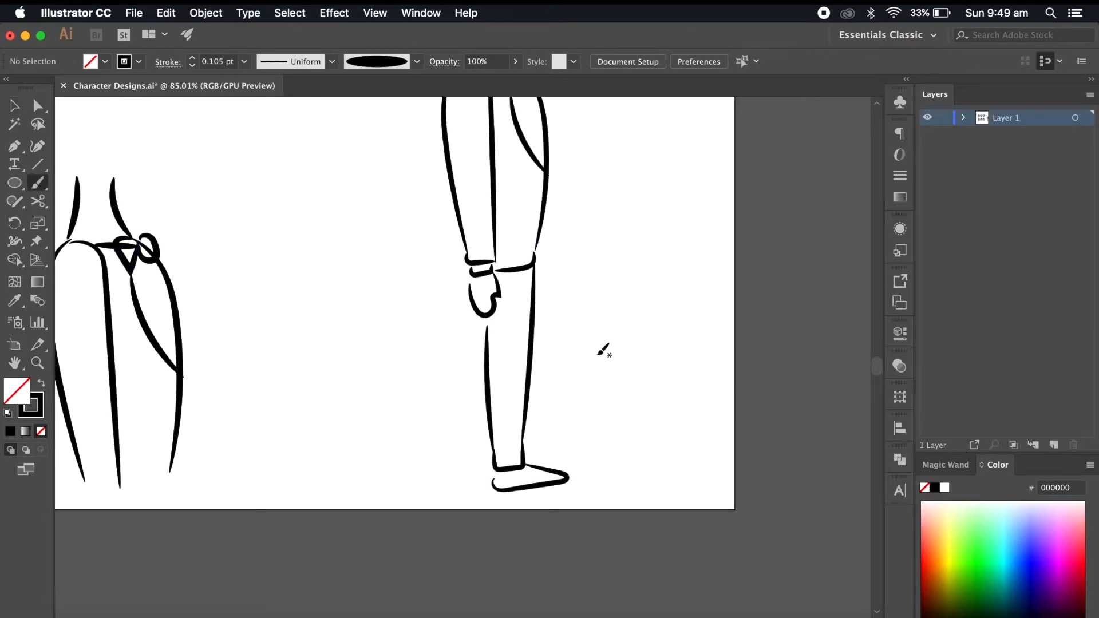
pyautogui.scroll(-2, 550, 247)
pyautogui.moveTo(507, 307)
pyautogui.mouseDown()
pyautogui.moveTo(501, 409)
pyautogui.moveTo(526, 421)
pyautogui.mouseUp()
pyautogui.scroll(4, 499, 407)
pyautogui.press('super+z')
pyautogui.press('super+z')
pyautogui.moveTo(519, 201); pyautogui.dragTo(520, 204)
pyautogui.scroll(-4, 573, 435)
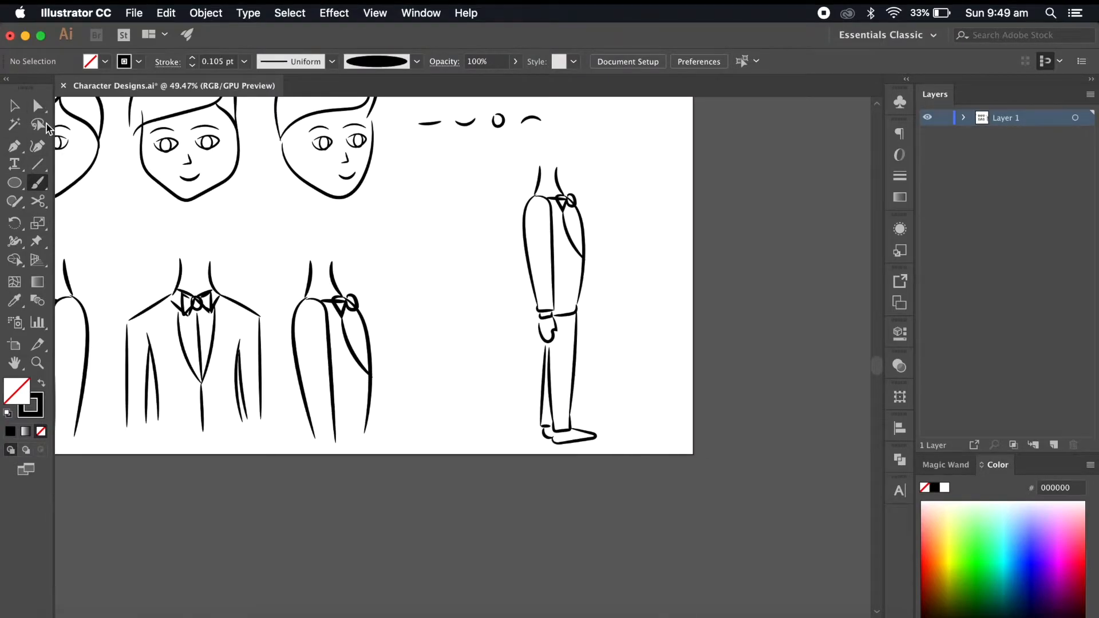
pyautogui.click(14, 106)
pyautogui.scroll(3, 572, 312)
pyautogui.click(551, 337)
pyautogui.scroll(5, 552, 335)
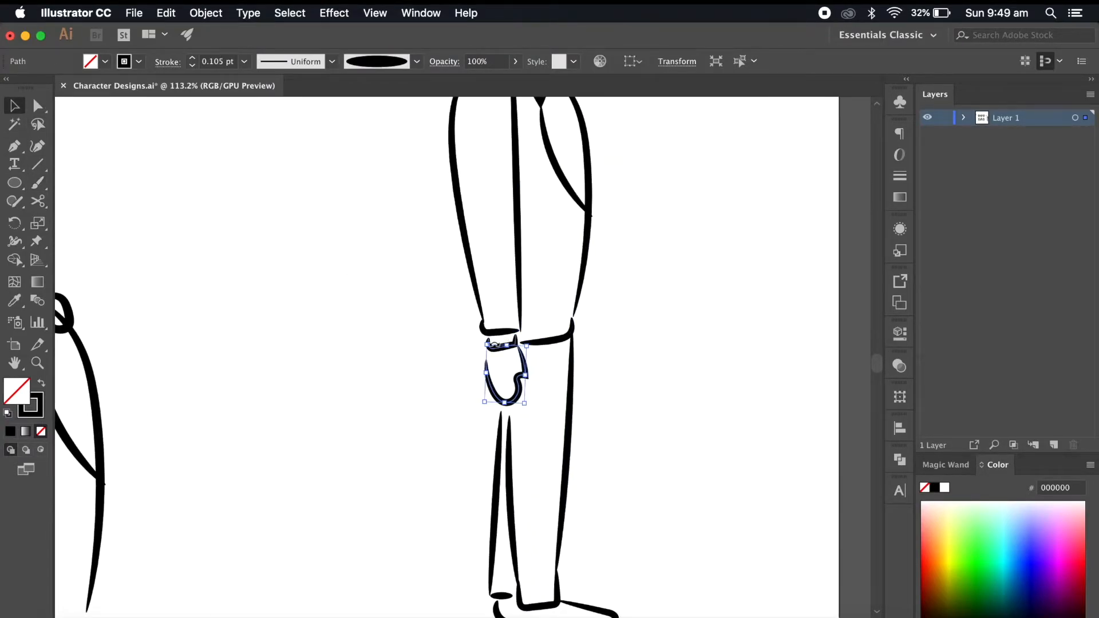
pyautogui.scroll(4, 493, 346)
pyautogui.keyDown('shift'); pyautogui.click(534, 343); pyautogui.keyUp('shift')
pyautogui.keyDown('shift'); pyautogui.click(509, 324); pyautogui.keyUp('shift')
pyautogui.keyDown('shift'); pyautogui.click(542, 241); pyautogui.keyUp('shift')
pyautogui.scroll(-5, 542, 242)
pyautogui.scroll(3, 541, 242)
pyautogui.click(508, 237)
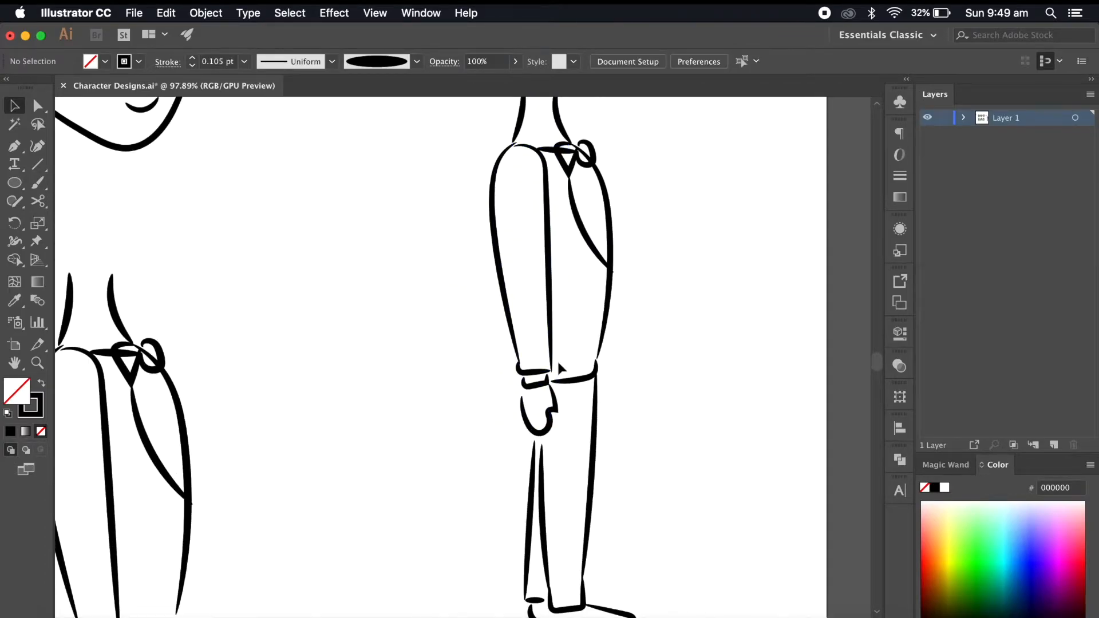
# - Try moving an arm stroke and a chest stroke away from the full-length side-view figure
pyautogui.scroll(-3, 593, 369)
pyautogui.moveTo(511, 233); pyautogui.dragTo(450, 247)
pyautogui.press('super+z')
pyautogui.click(616, 293)
pyautogui.moveTo(573, 286); pyautogui.dragTo(657, 347)
pyautogui.press('super+z')
pyautogui.click(650, 405)
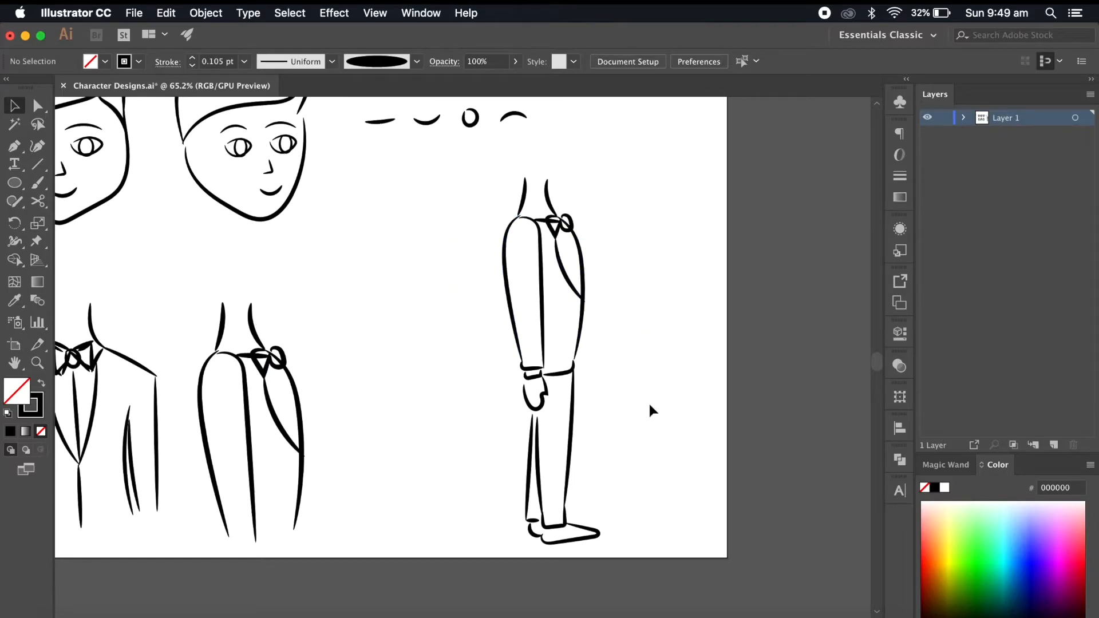
# - Select the near arm's front and rear lines, sleeve end, cuff and hand and group them
pyautogui.scroll(3, 650, 410)
pyautogui.scroll(2, 650, 410)
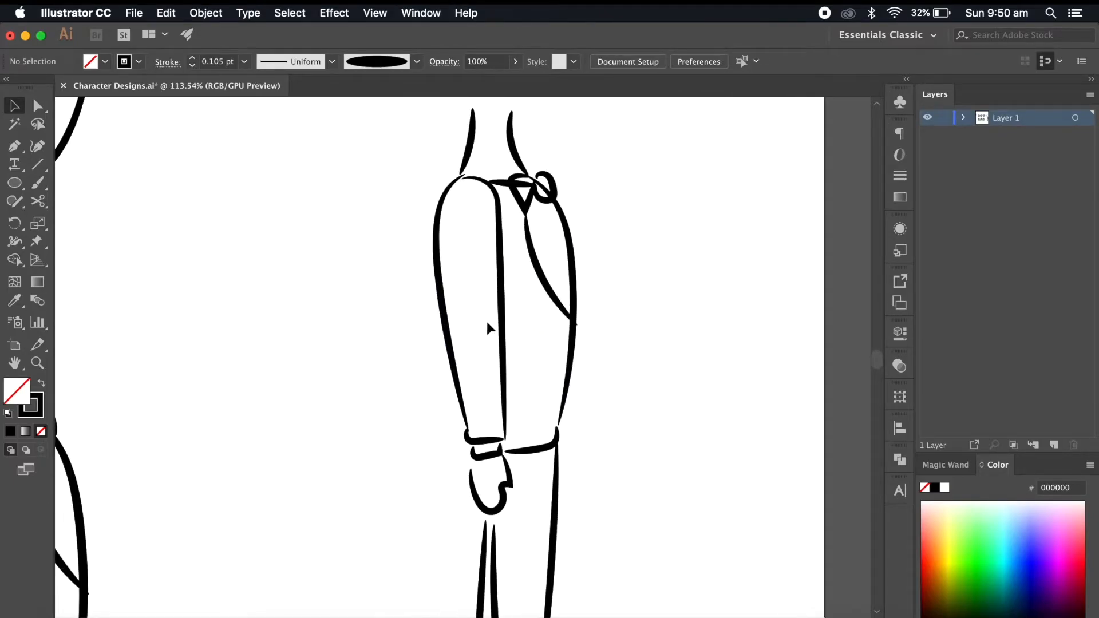
pyautogui.keyDown('shift'); pyautogui.click(504, 244); pyautogui.keyUp('shift')
pyautogui.keyDown('shift'); pyautogui.click(437, 252); pyautogui.keyUp('shift')
pyautogui.keyDown('shift'); pyautogui.click(494, 458); pyautogui.keyUp('shift')
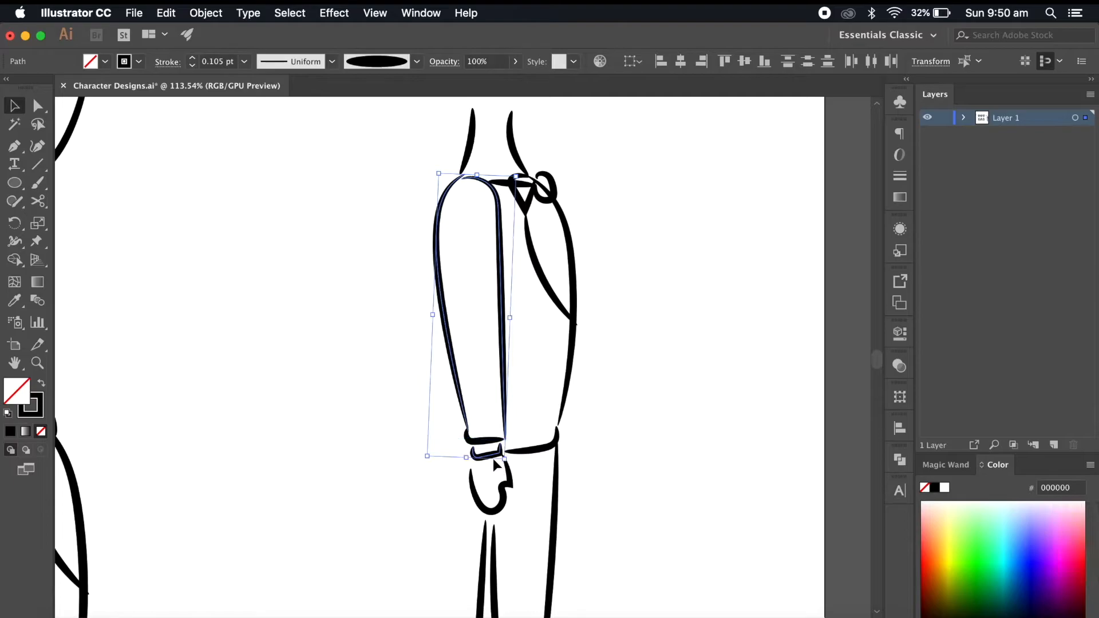
pyautogui.keyDown('shift'); pyautogui.click(486, 506); pyautogui.keyUp('shift')
pyautogui.keyDown('shift'); pyautogui.click(478, 438); pyautogui.keyUp('shift')
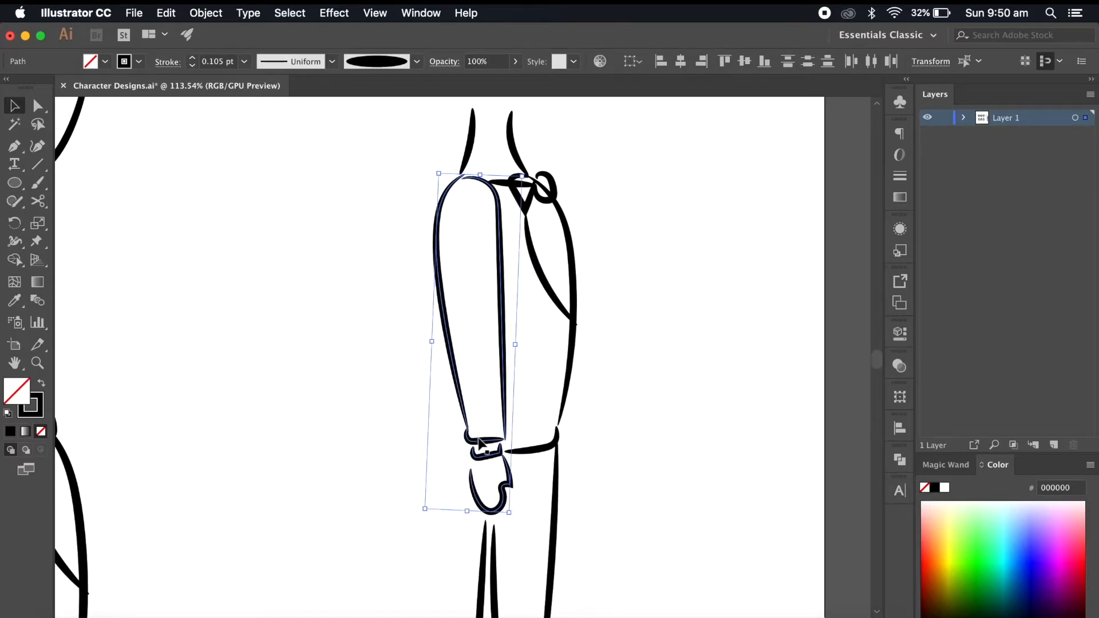
pyautogui.scroll(-1, 696, 505)
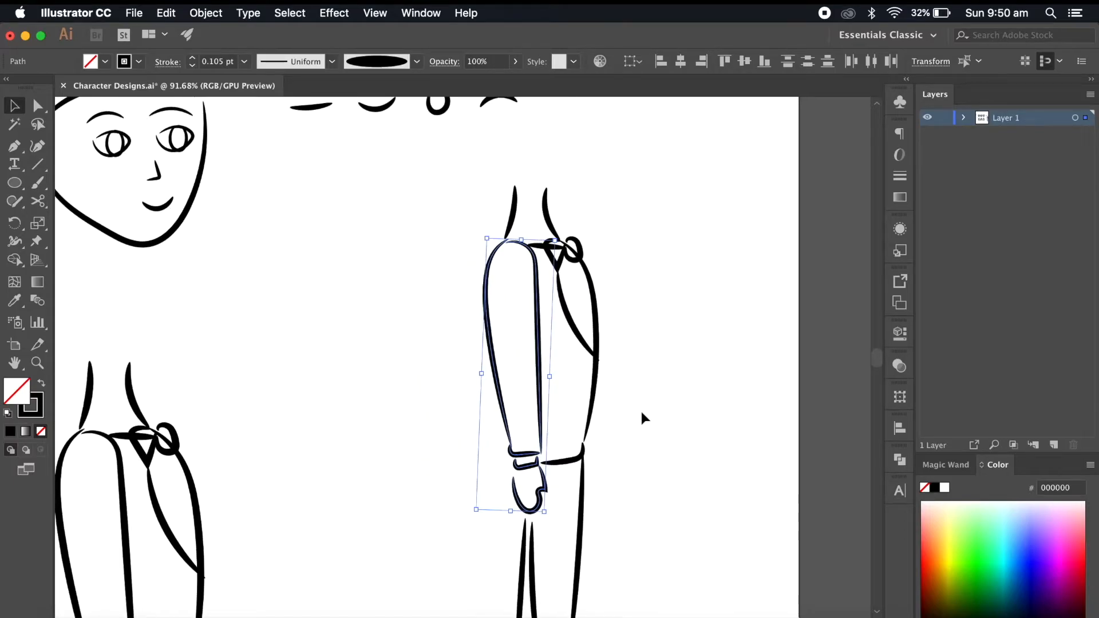
pyautogui.rightClick(538, 314)
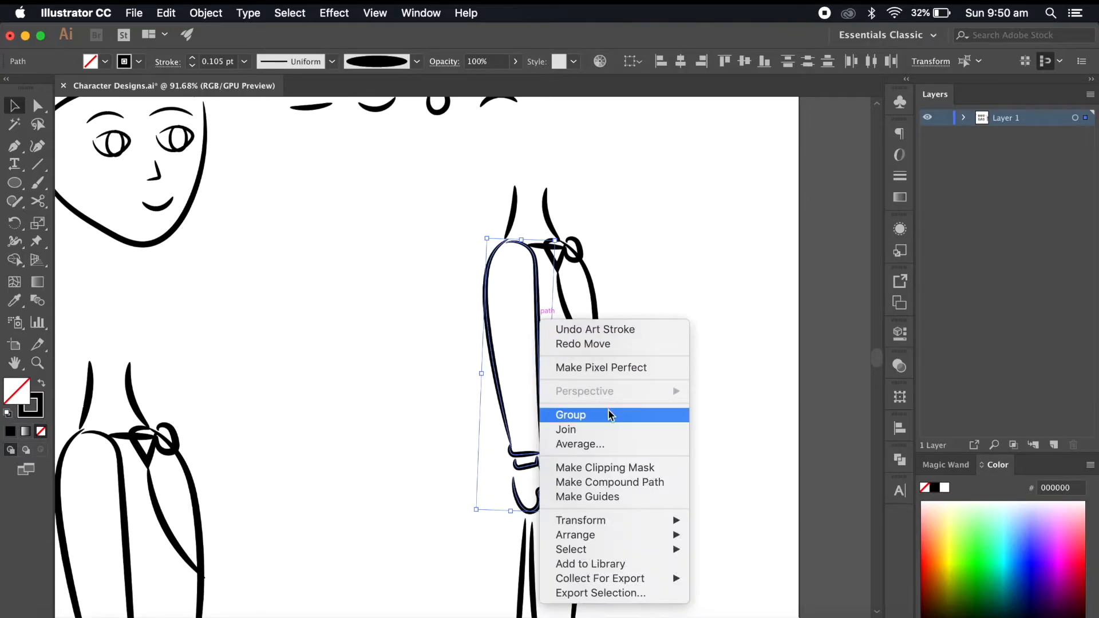
pyautogui.click(611, 415)
# - Try to rotate the grouped near arm slightly and shift it toward the front of the body
pyautogui.moveTo(524, 323); pyautogui.dragTo(422, 287)
pyautogui.press('cmd+z')
pyautogui.moveTo(550, 513); pyautogui.dragTo(554, 509)
pyautogui.moveTo(540, 364); pyautogui.dragTo(548, 361)
pyautogui.click(680, 472)
pyautogui.scroll(-5, 680, 472)
pyautogui.scroll(4, 681, 472)
pyautogui.press('super+z')
pyautogui.press('super+z')
pyautogui.click(680, 472)
# - Bend the near arm at the elbow by curving its front line inward and its rear line outward at mid-length
pyautogui.click(40, 107)
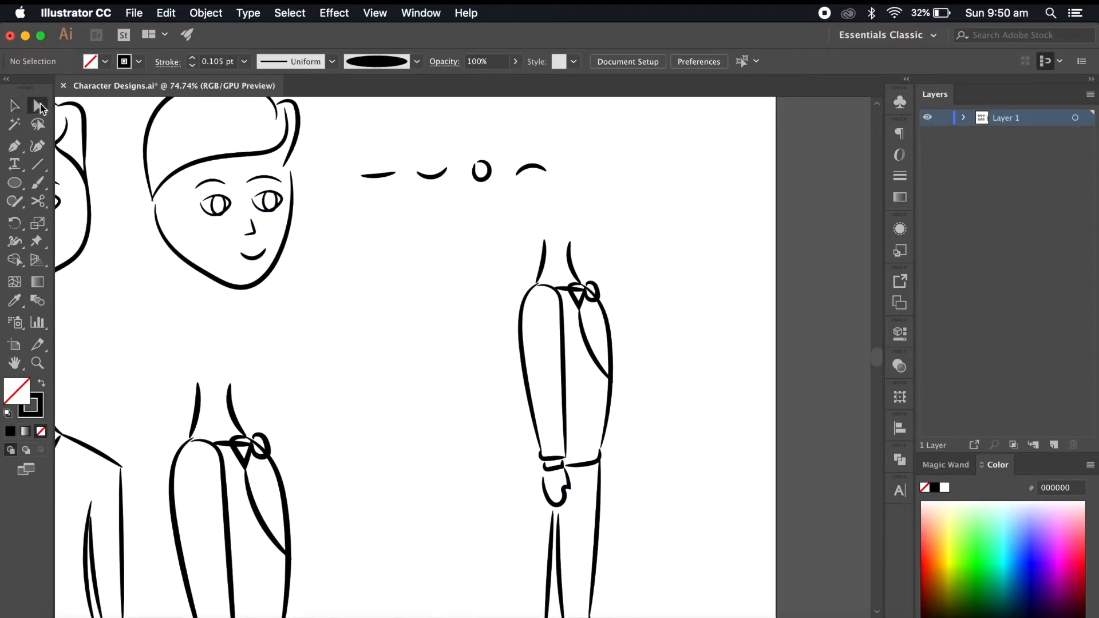
pyautogui.click(559, 391)
pyautogui.scroll(3, 559, 391)
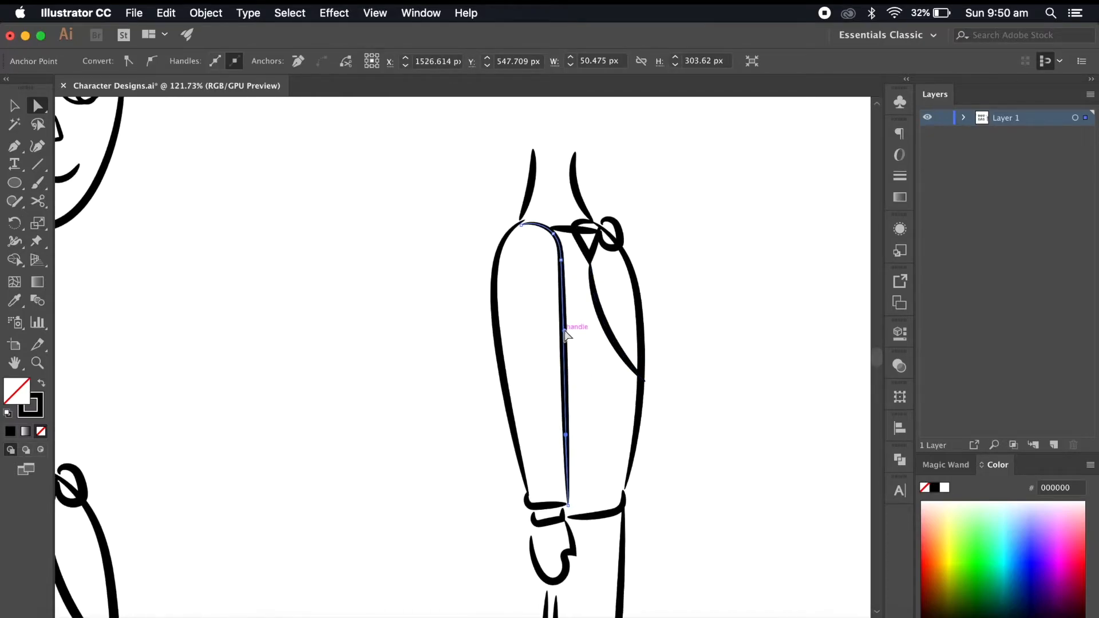
pyautogui.moveTo(564, 331); pyautogui.dragTo(541, 347)
pyautogui.click(637, 445)
pyautogui.scroll(-3, 637, 444)
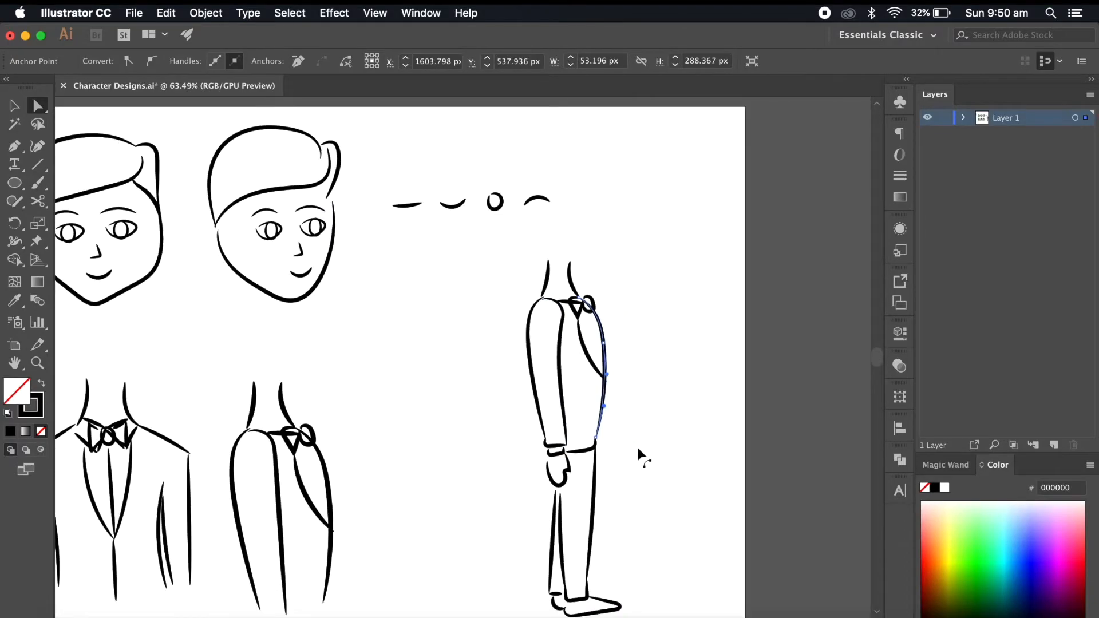
pyautogui.scroll(3, 637, 445)
pyautogui.click(523, 409)
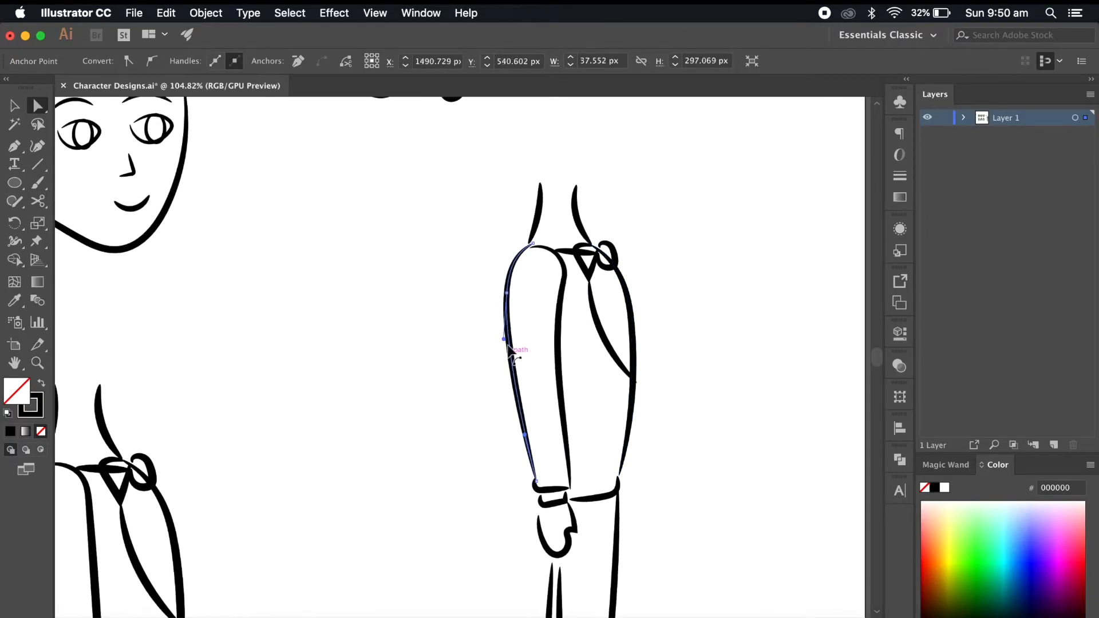
pyautogui.click(654, 492)
# - Rotate the grouped near arm slightly so the hand swings toward the front of the body
pyautogui.scroll(-1, 491, 386)
pyautogui.hscroll(1, 490, 385)
pyautogui.press('v')
pyautogui.click(560, 408)
pyautogui.moveTo(575, 554); pyautogui.dragTo(585, 552)
pyautogui.click(645, 552)
pyautogui.scroll(-5, 645, 552)
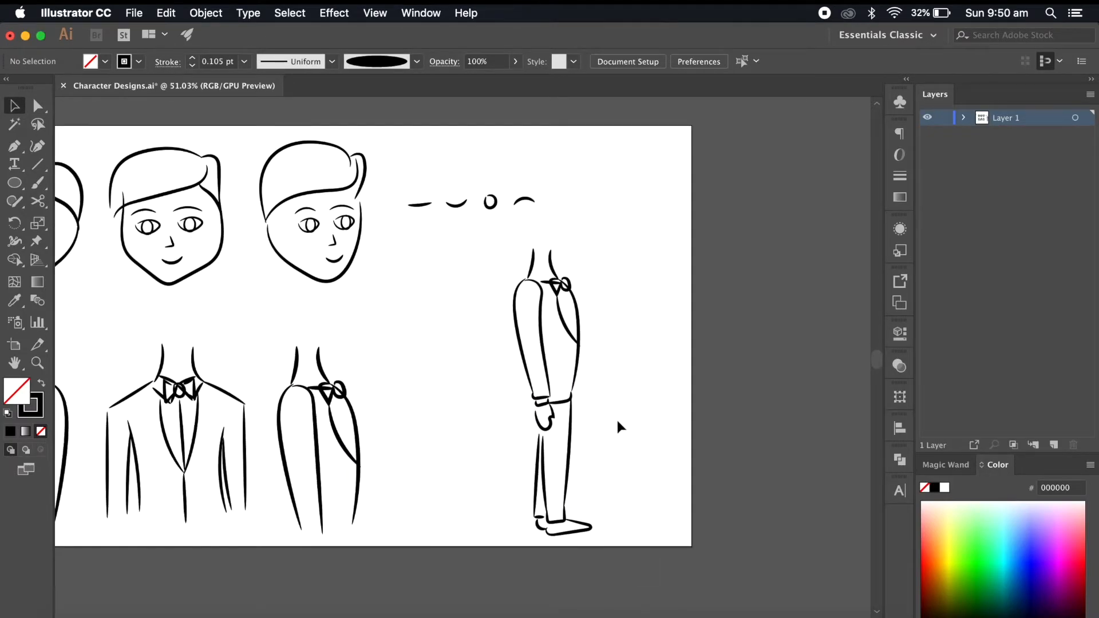
pyautogui.scroll(-2, 619, 427)
pyautogui.scroll(2, 625, 409)
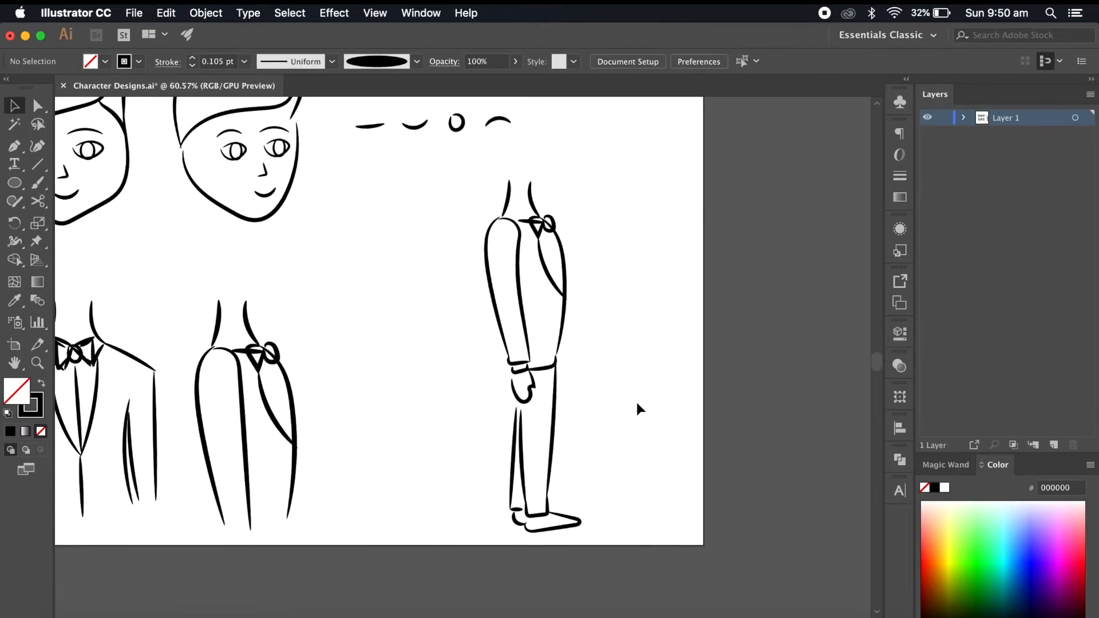
# - Rotate the figure's upper body slightly clockwise to lean it forward and nudge it right over the legs
pyautogui.moveTo(451, 334); pyautogui.dragTo(453, 349)
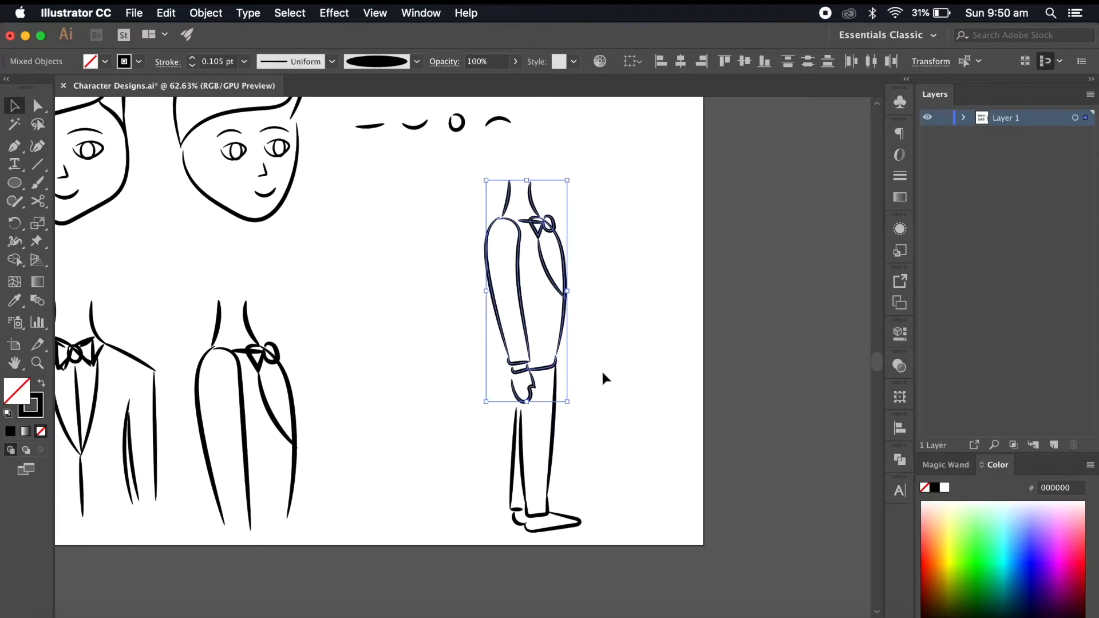
pyautogui.scroll(2, 594, 237)
pyautogui.moveTo(573, 210); pyautogui.dragTo(583, 214)
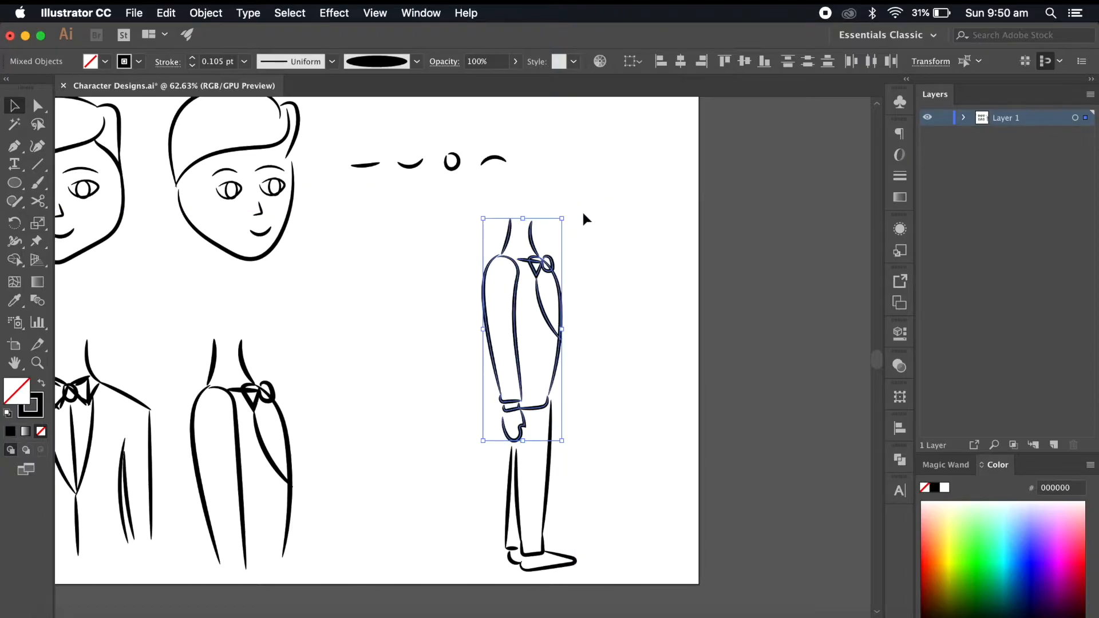
pyautogui.press('Right')
pyautogui.press('Right')
pyautogui.press('Right')
pyautogui.press('Right')
pyautogui.press('Right')
pyautogui.click(640, 466)
pyautogui.scroll(-5, 639, 466)
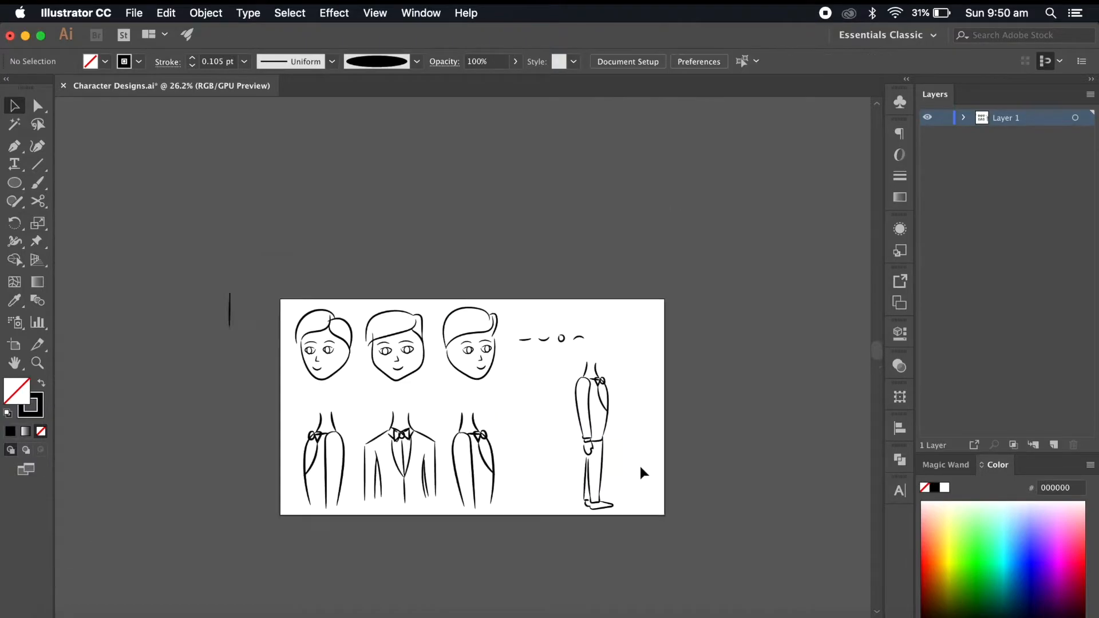
# - Select the entire full-length side-view figure and move it slightly left and down
pyautogui.scroll(3, 640, 466)
pyautogui.scroll(2, 599, 346)
pyautogui.hscroll(-2, 598, 338)
pyautogui.moveTo(591, 230); pyautogui.dragTo(468, 487)
pyautogui.moveTo(536, 370); pyautogui.dragTo(503, 380)
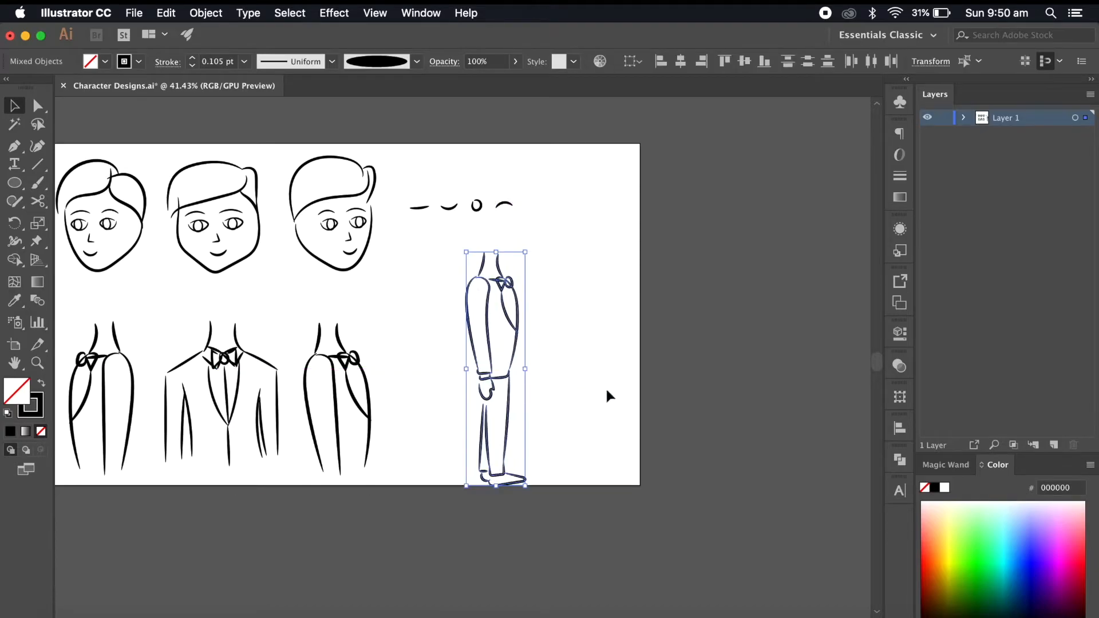
# - Undo the last move of the full-length side-view figure, then briefly check Storyboard.pdf in Preview and return to Illustrator
pyautogui.press('super+z')
pyautogui.click(599, 420)
pyautogui.scroll(-5, 599, 420)
pyautogui.click(853, 617)
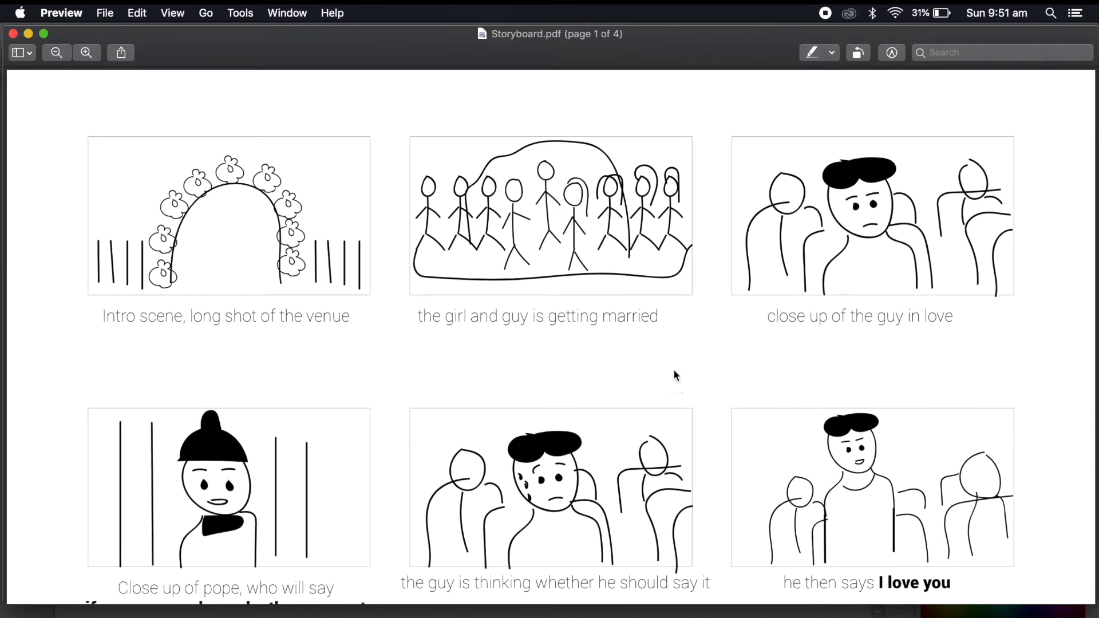
pyautogui.click(762, 616)
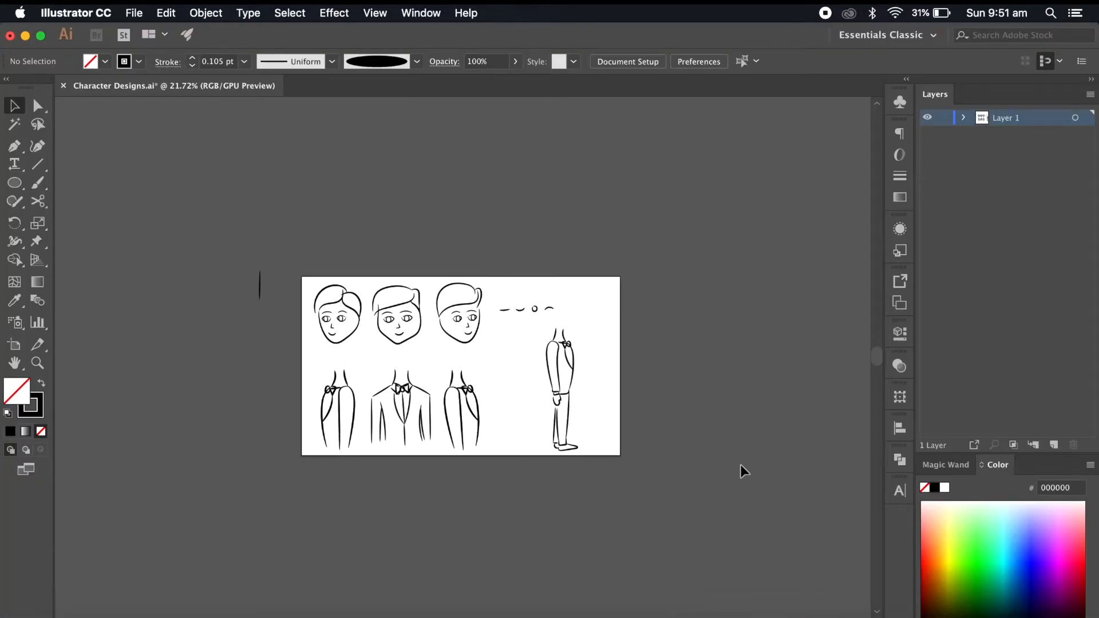
# - Save the Character Designs.ai document
pyautogui.scroll(3, 741, 465)
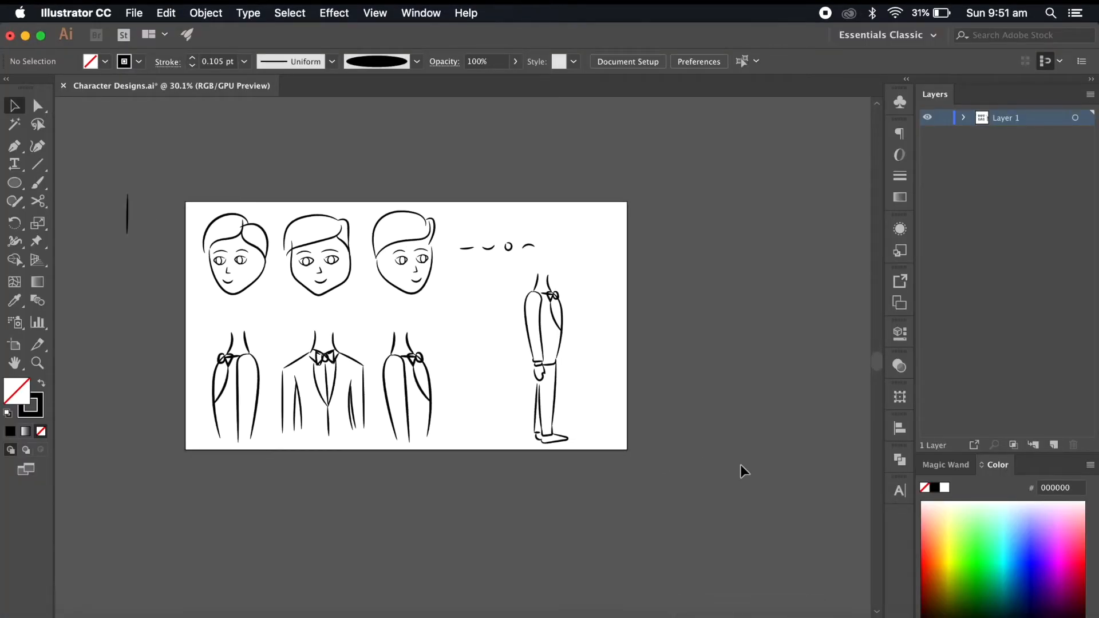
pyautogui.click(124, 9)
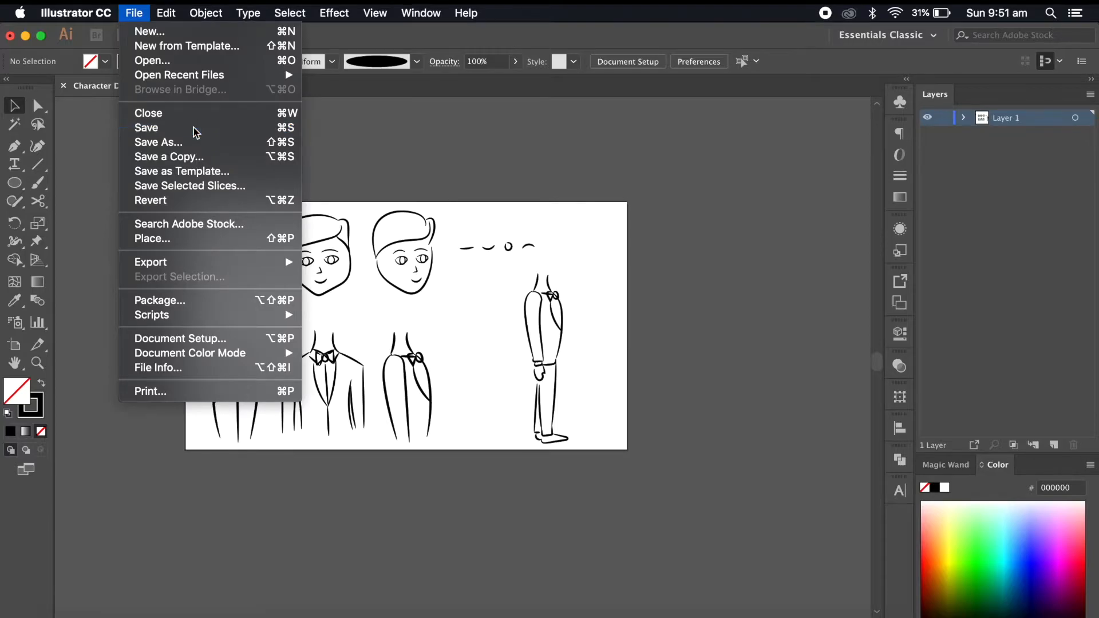
pyautogui.click(195, 127)
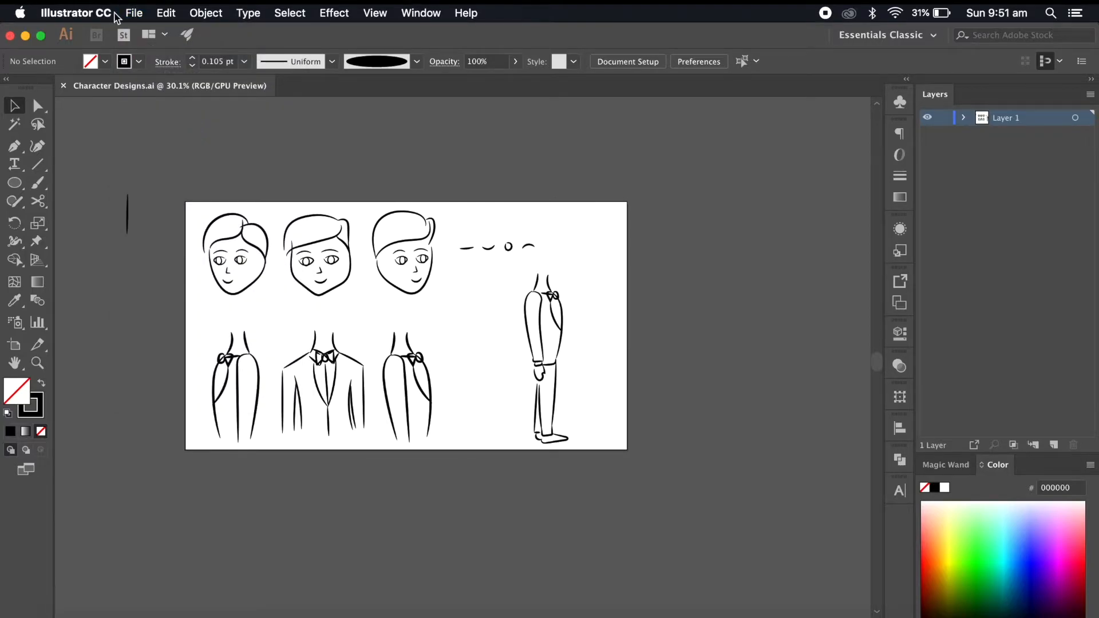
pyautogui.click(134, 13)
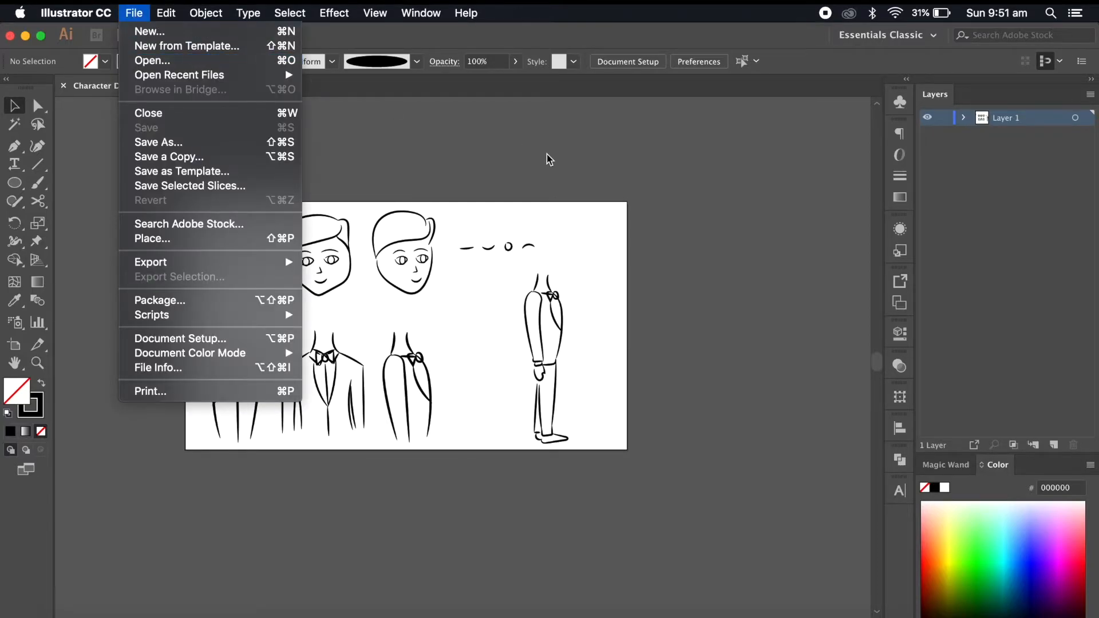
pyautogui.click(532, 179)
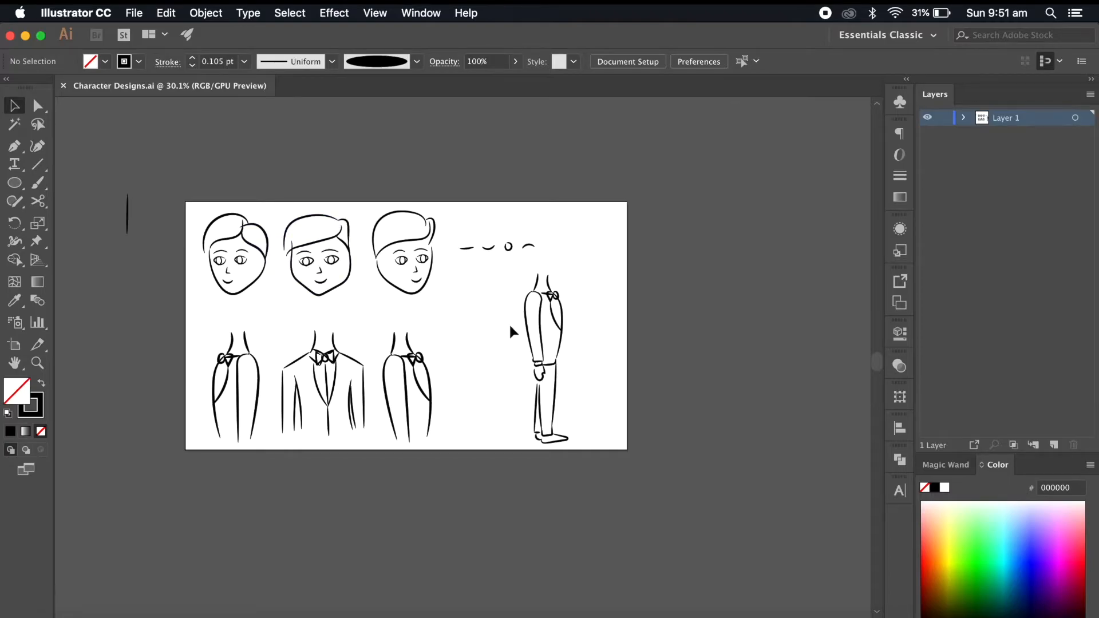
# - Review the scenes and characters across the pages of Storyboard.pdf in Preview, then return to the Illustrator drawing
pyautogui.click(853, 617)
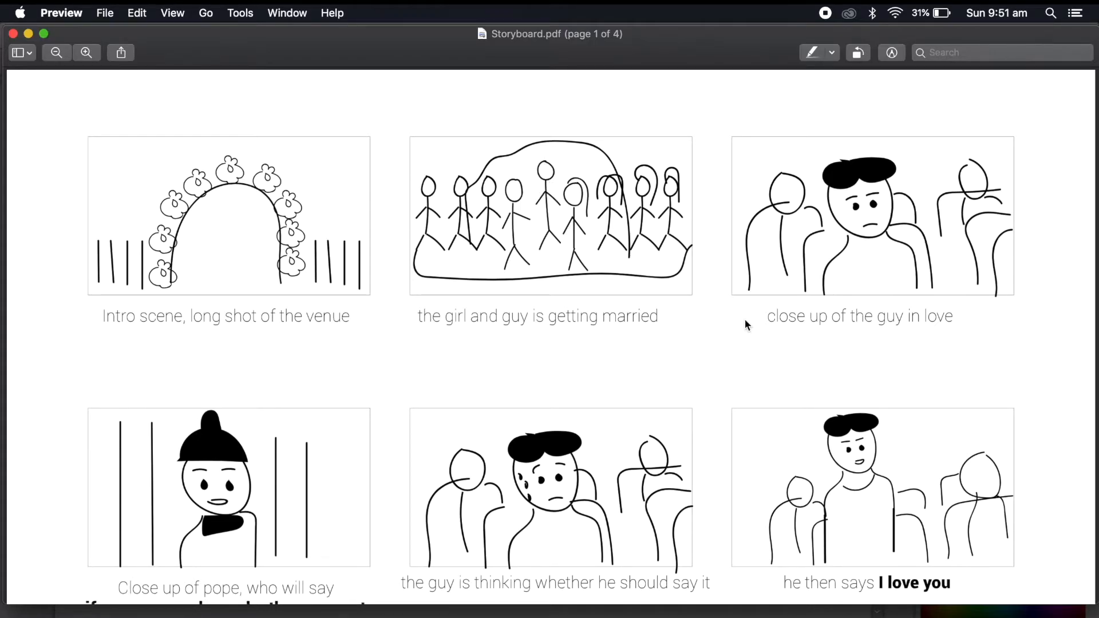
pyautogui.scroll(-10, 744, 318)
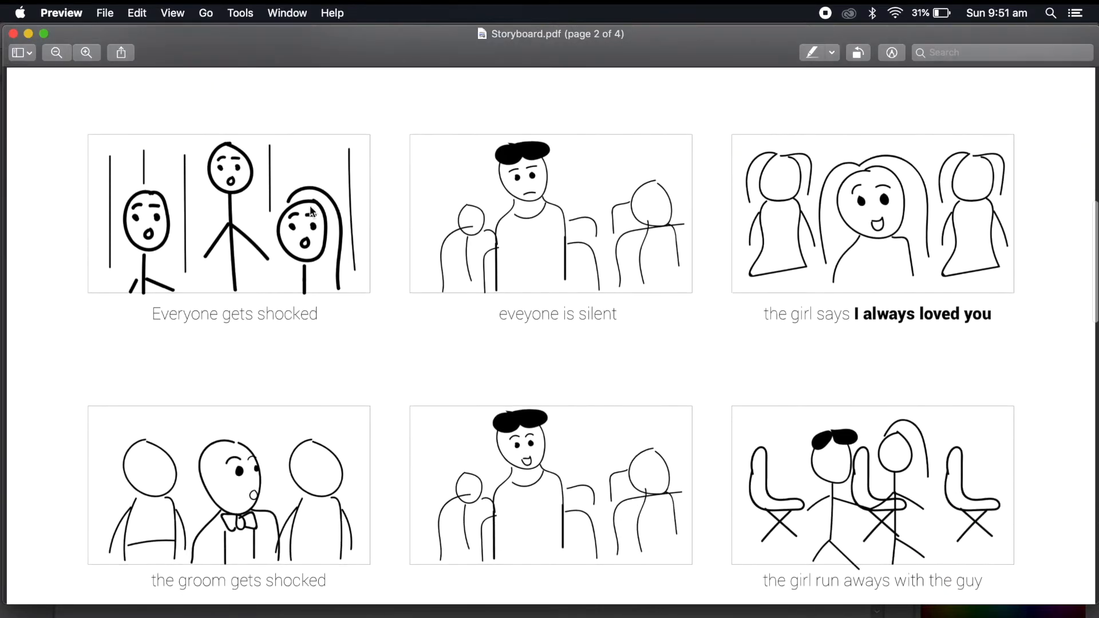
pyautogui.scroll(-8, 646, 268)
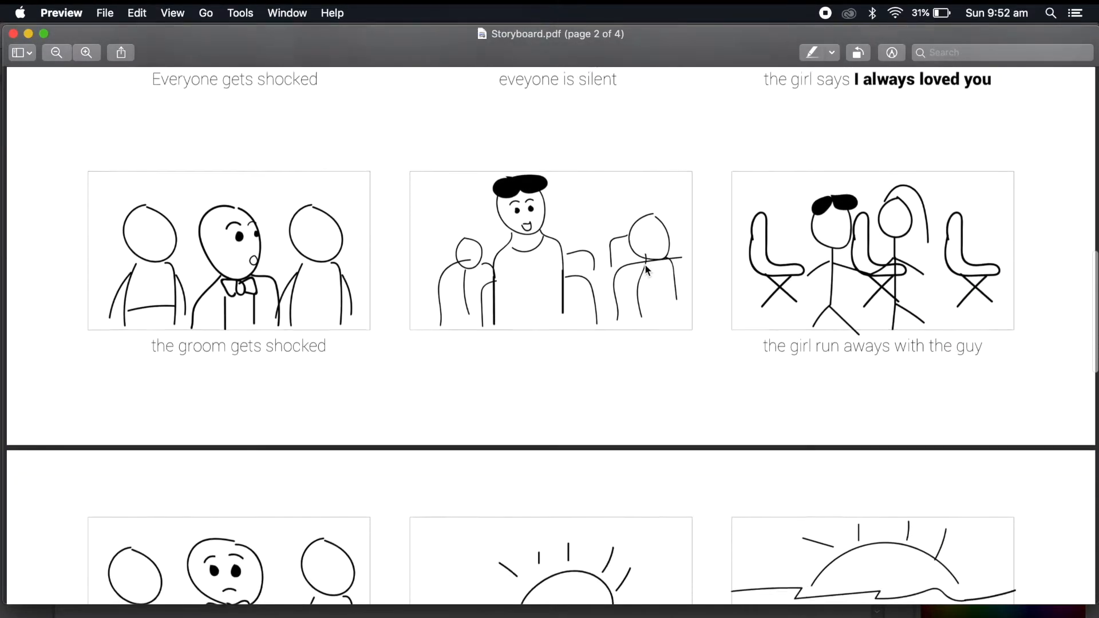
pyautogui.scroll(-20, 646, 268)
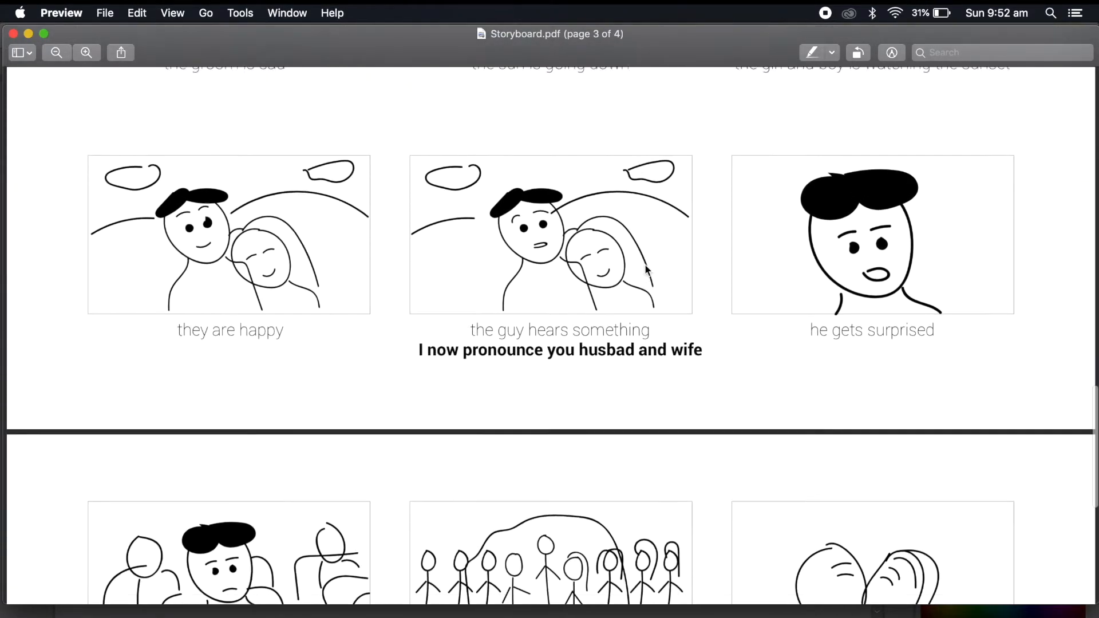
pyautogui.scroll(-2, 573, 384)
pyautogui.scroll(20, 572, 395)
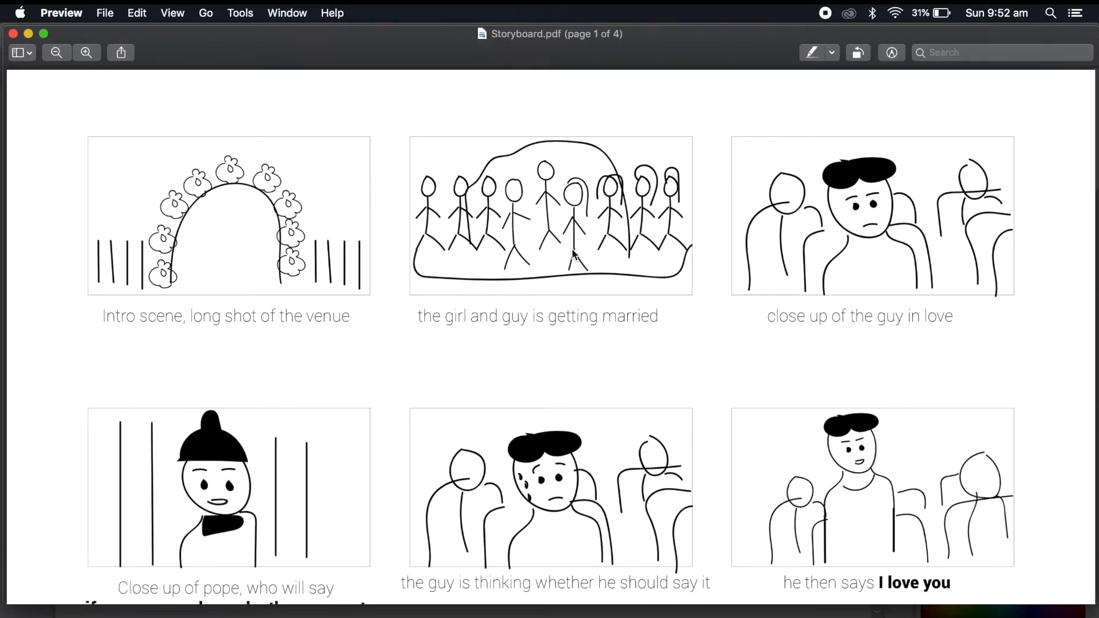
pyautogui.click(751, 615)
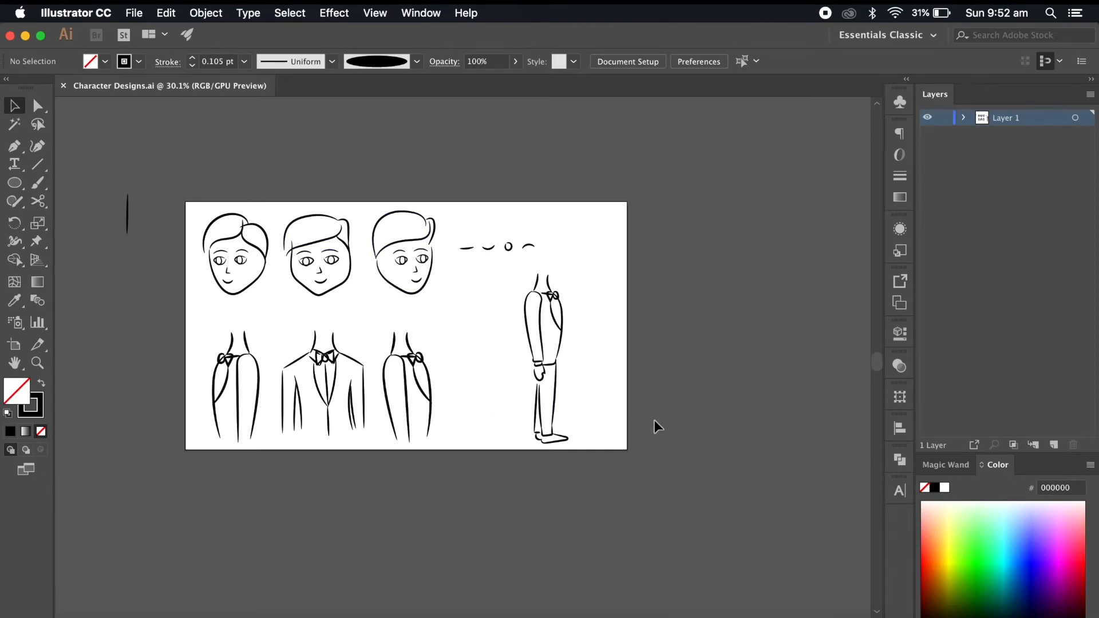
# - Add a second artboard beside the first one
pyautogui.hscroll(3, 655, 421)
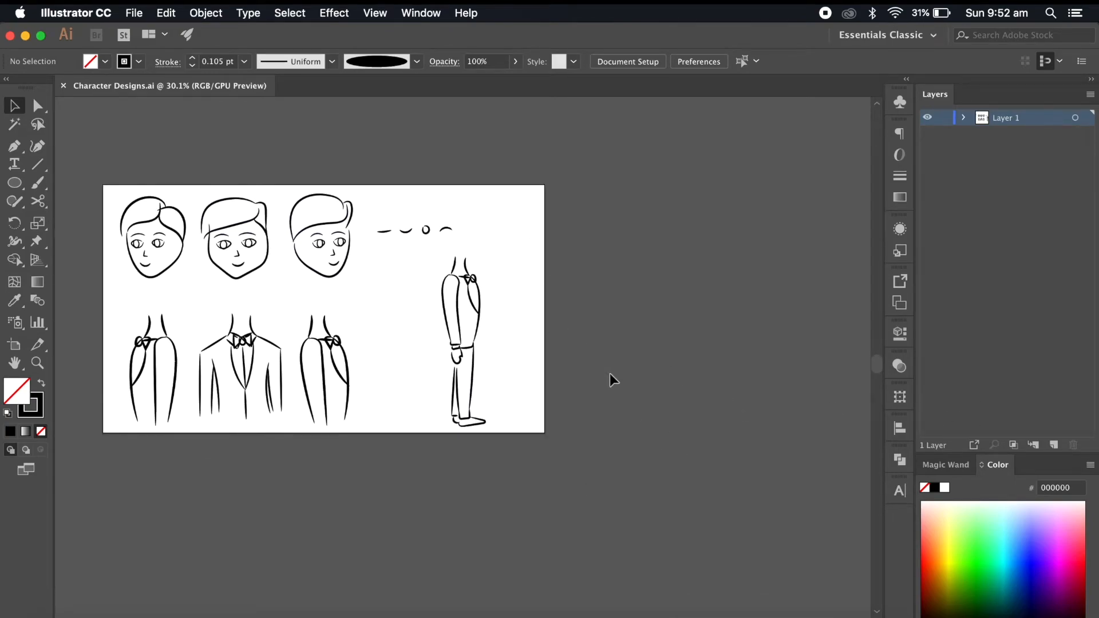
pyautogui.hscroll(-3, 610, 373)
pyautogui.scroll(1, 610, 373)
pyautogui.click(412, 13)
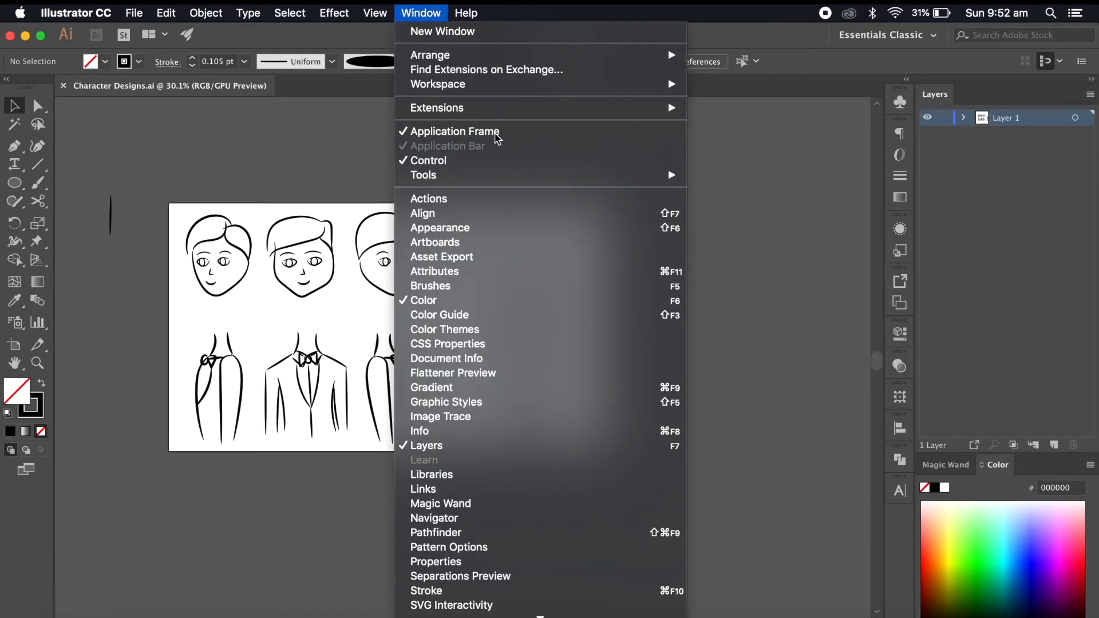
pyautogui.click(523, 246)
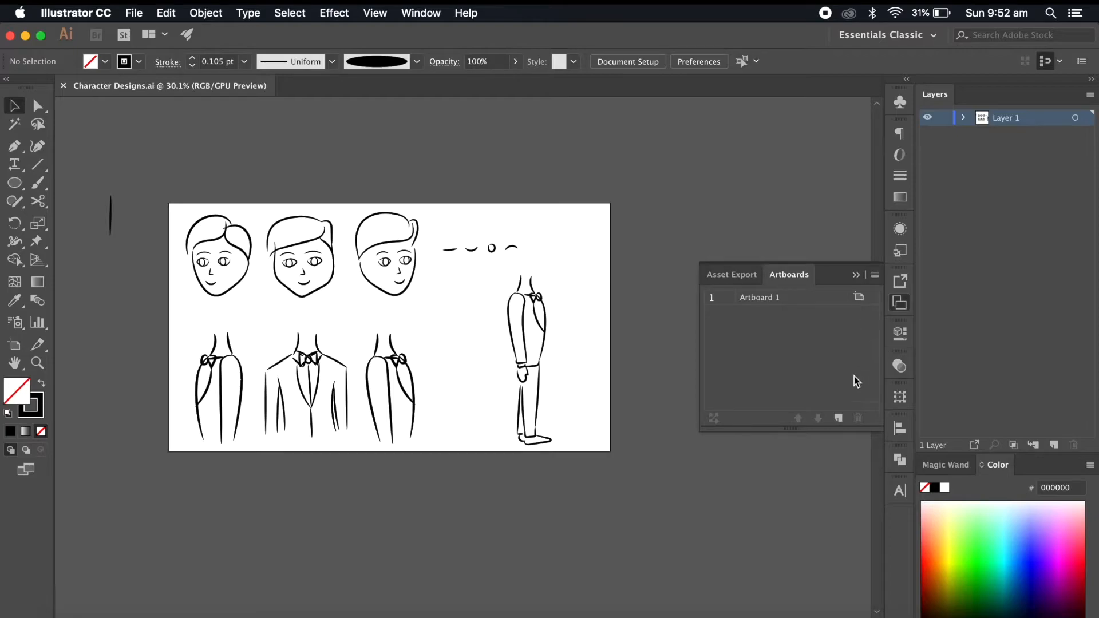
pyautogui.click(839, 419)
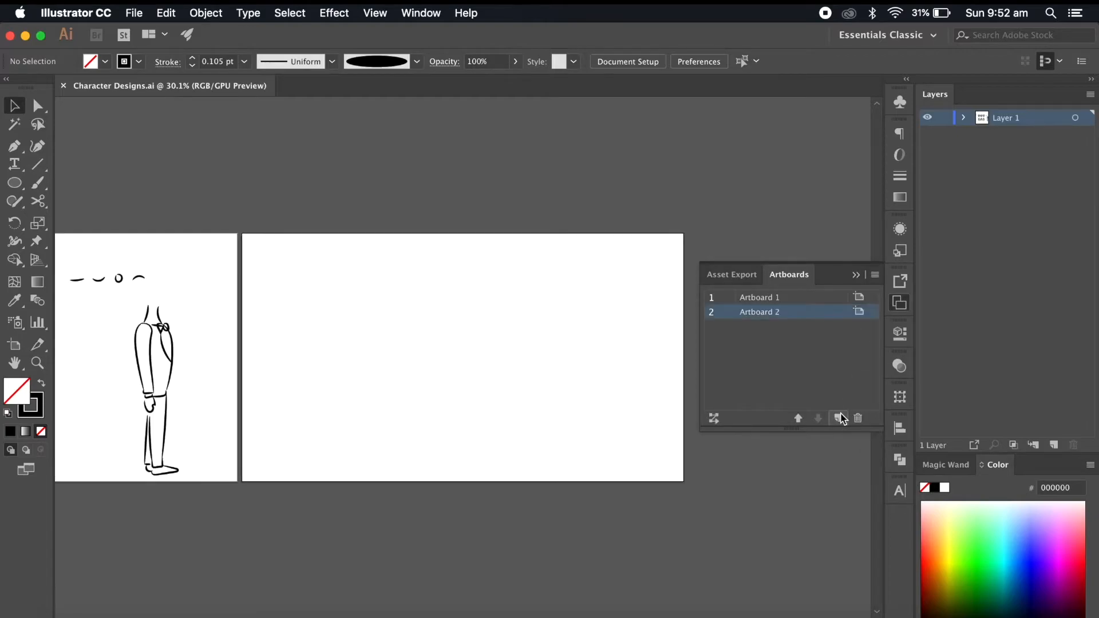
pyautogui.scroll(-2, 436, 342)
pyautogui.hscroll(-3, 538, 477)
pyautogui.click(856, 275)
pyautogui.hscroll(-6, 720, 324)
pyautogui.scroll(2, 720, 324)
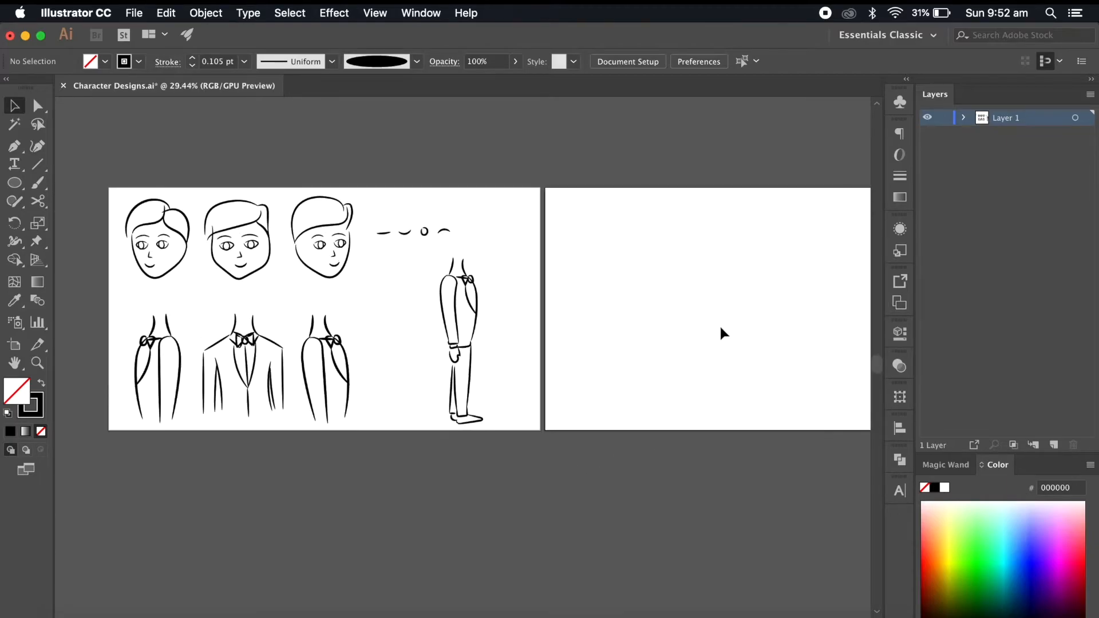
# - Place a copy of the middle front-facing head near the upper edge of the second artboard
pyautogui.hscroll(-4, 720, 324)
pyautogui.click(328, 265)
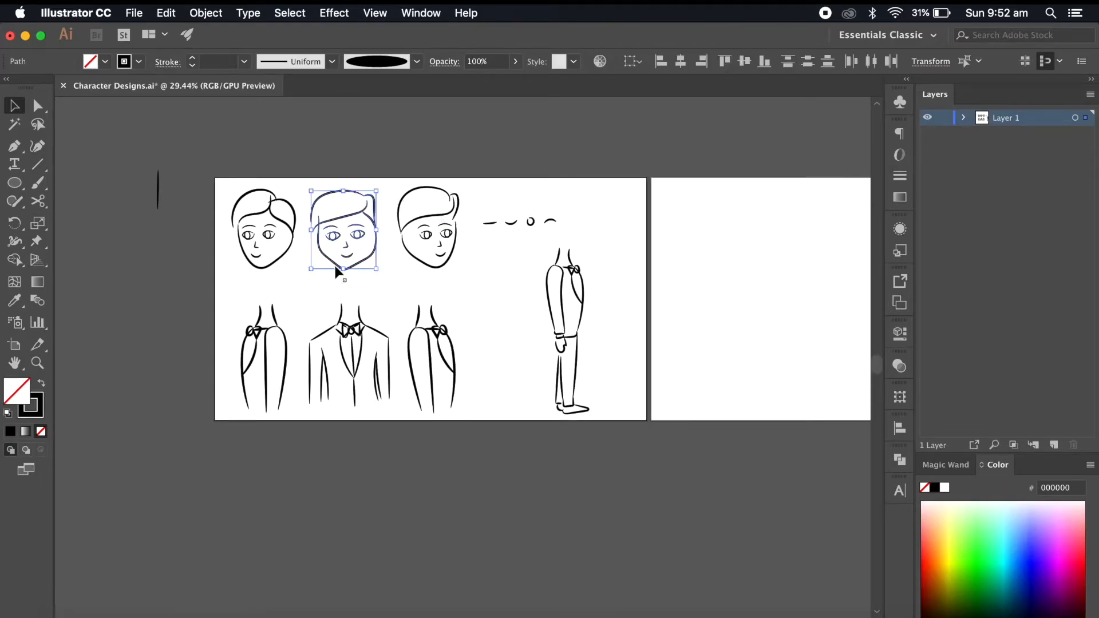
pyautogui.moveTo(318, 243); pyautogui.dragTo(710, 250)
pyautogui.click(724, 325)
pyautogui.hscroll(5, 724, 324)
pyautogui.scroll(6, 724, 325)
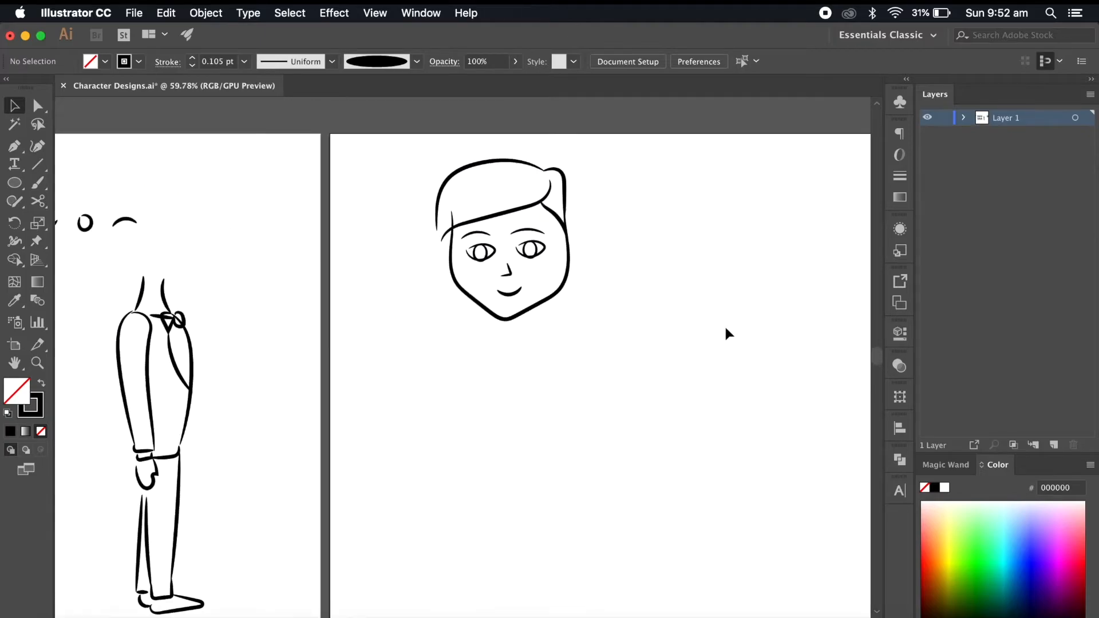
# - Delete the hair from the head on the second artboard
pyautogui.click(473, 236)
pyautogui.keyDown('shift'); pyautogui.click(423, 166); pyautogui.keyUp('shift')
pyautogui.press('Delete')
# - Paint a new hairstyle with the Paintbrush: two rounded tufts on top, a wavy hairline and a short curve at the temple
pyautogui.press('b')
pyautogui.scroll(3, 452, 247)
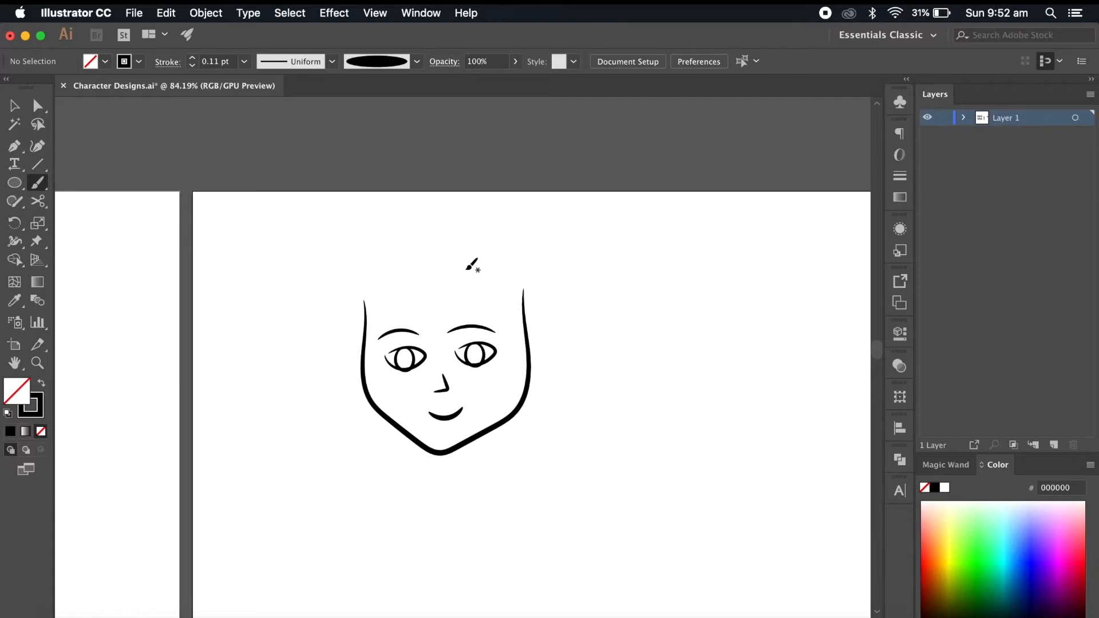
pyautogui.moveTo(365, 312)
pyautogui.mouseDown()
pyautogui.moveTo(489, 276)
pyautogui.moveTo(521, 309)
pyautogui.moveTo(360, 263)
pyautogui.moveTo(365, 309)
pyautogui.moveTo(485, 236)
pyautogui.moveTo(521, 312)
pyautogui.mouseUp()
pyautogui.press('super+z')
pyautogui.scroll(4, 561, 314)
pyautogui.press('super+z')
pyautogui.press('super+z')
pyautogui.moveTo(466, 231)
pyautogui.mouseDown()
pyautogui.moveTo(291, 300)
pyautogui.moveTo(509, 309)
pyautogui.mouseUp()
pyautogui.scroll(-5, 542, 346)
pyautogui.scroll(5, 542, 346)
pyautogui.press('super+z')
pyautogui.scroll(1, 452, 230)
pyautogui.press('super+z')
pyautogui.press('super+z')
pyautogui.moveTo(247, 281)
pyautogui.mouseDown()
pyautogui.moveTo(275, 298)
pyautogui.moveTo(372, 248)
pyautogui.moveTo(458, 255)
pyautogui.mouseUp()
pyautogui.scroll(4, 498, 356)
pyautogui.press('super+z')
pyautogui.moveTo(313, 348)
pyautogui.mouseDown()
pyautogui.moveTo(332, 373)
pyautogui.moveTo(502, 370)
pyautogui.moveTo(288, 412)
pyautogui.mouseUp()
pyautogui.scroll(1, 404, 334)
pyautogui.moveTo(414, 313)
pyautogui.mouseDown()
pyautogui.moveTo(441, 298)
pyautogui.moveTo(509, 378)
pyautogui.mouseUp()
pyautogui.moveTo(414, 311)
pyautogui.mouseDown()
pyautogui.moveTo(335, 287)
pyautogui.moveTo(291, 409)
pyautogui.mouseUp()
pyautogui.scroll(-5, 497, 451)
pyautogui.scroll(4, 497, 452)
pyautogui.press('super+z')
pyautogui.press('super+z')
pyautogui.moveTo(368, 324)
pyautogui.mouseDown()
pyautogui.moveTo(260, 426)
pyautogui.moveTo(373, 326)
pyautogui.moveTo(307, 317)
pyautogui.moveTo(440, 395)
pyautogui.mouseUp()
pyautogui.press('super+z')
pyautogui.scroll(-5, 483, 429)
pyautogui.scroll(6, 483, 437)
# - Try painting a full beard outline with lines along both cheeks and a boxed moustache area around the mouth
pyautogui.scroll(3, 483, 437)
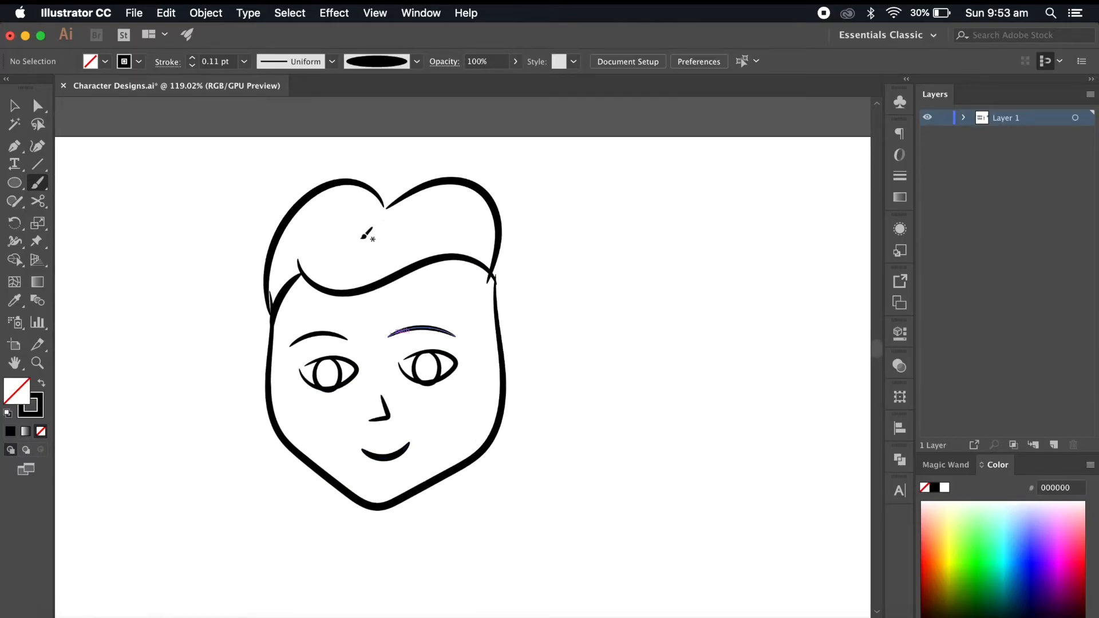
pyautogui.scroll(3, 564, 241)
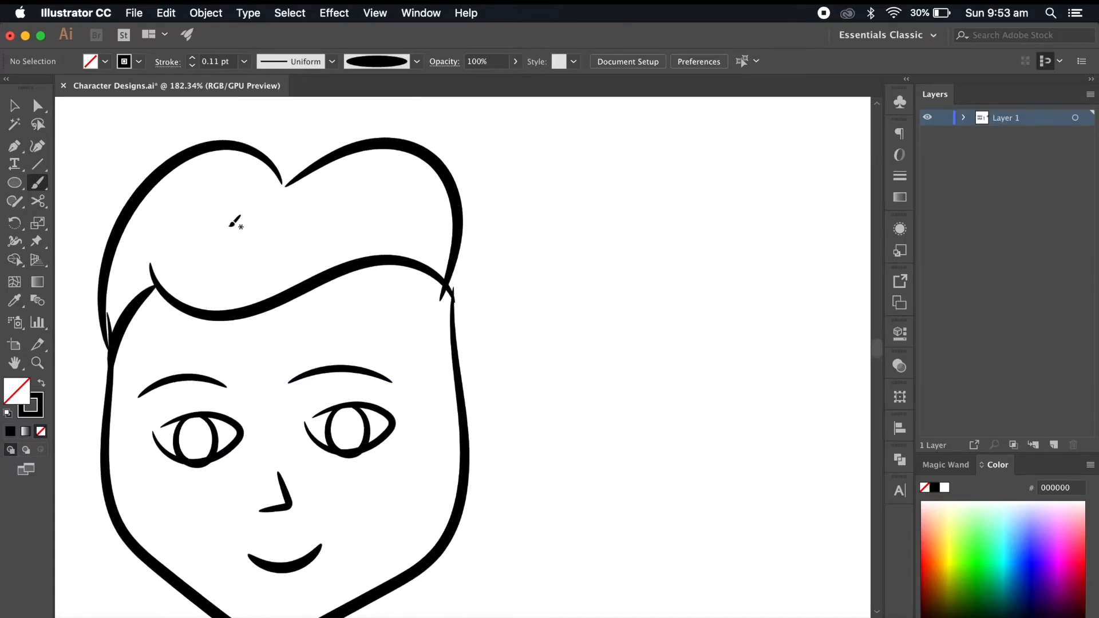
pyautogui.scroll(-4, 315, 323)
pyautogui.scroll(3, 360, 418)
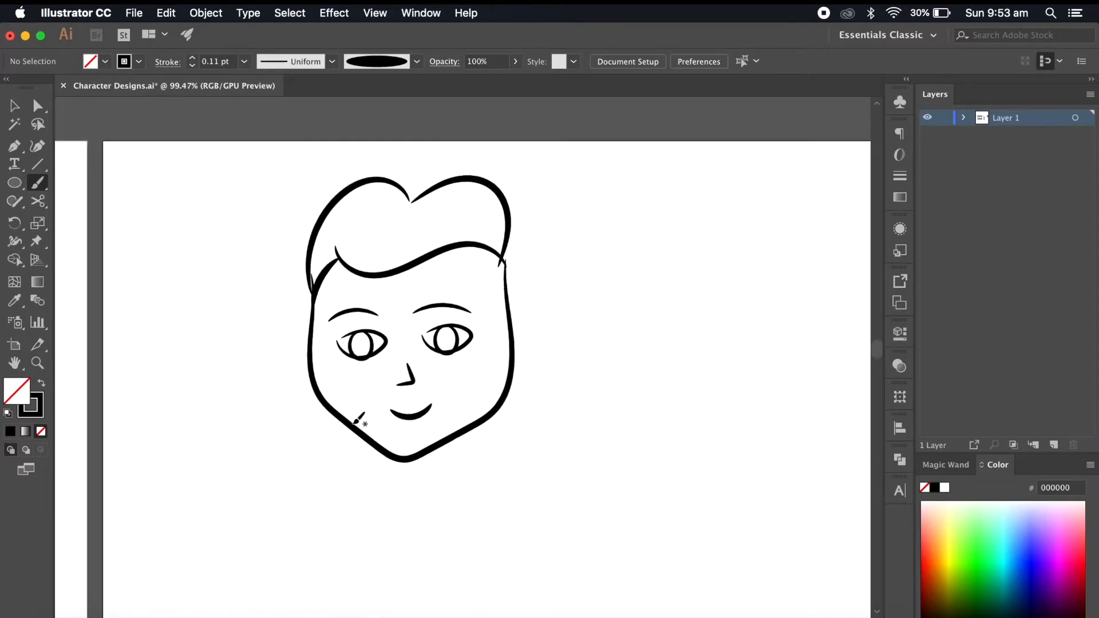
pyautogui.moveTo(269, 343)
pyautogui.mouseDown()
pyautogui.moveTo(303, 364)
pyautogui.moveTo(523, 319)
pyautogui.mouseUp()
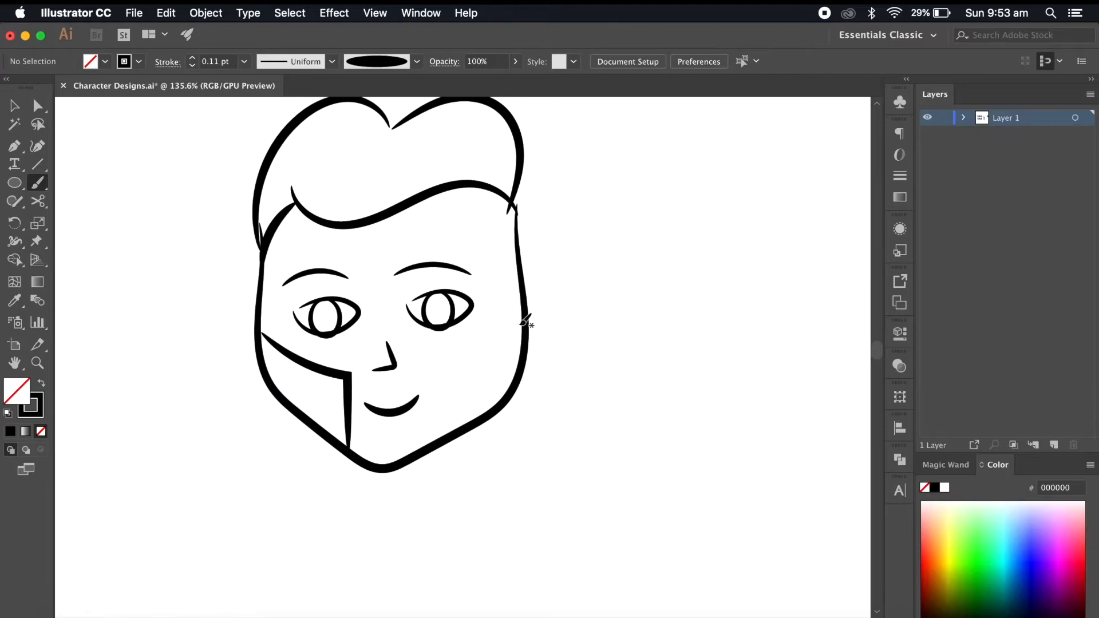
pyautogui.scroll(1, 493, 444)
pyautogui.hotkey('ctrl', 'z')
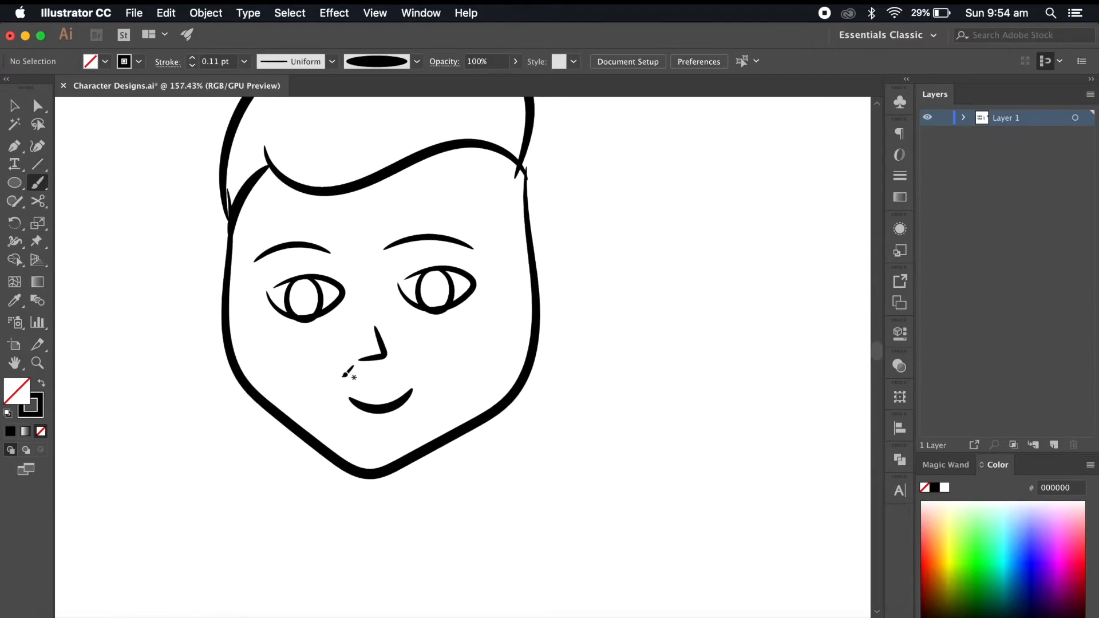
pyautogui.moveTo(331, 376)
pyautogui.mouseDown()
pyautogui.moveTo(423, 385)
pyautogui.moveTo(352, 384)
pyautogui.moveTo(331, 450)
pyautogui.mouseUp()
pyautogui.moveTo(230, 302)
pyautogui.mouseDown()
pyautogui.moveTo(317, 395)
pyautogui.moveTo(318, 438)
pyautogui.mouseUp()
pyautogui.moveTo(531, 299)
pyautogui.mouseDown()
pyautogui.moveTo(482, 354)
pyautogui.moveTo(438, 434)
pyautogui.mouseUp()
pyautogui.scroll(-5, 452, 469)
pyautogui.scroll(5, 452, 469)
pyautogui.moveTo(333, 429); pyautogui.dragTo(428, 424)
pyautogui.scroll(3, 447, 473)
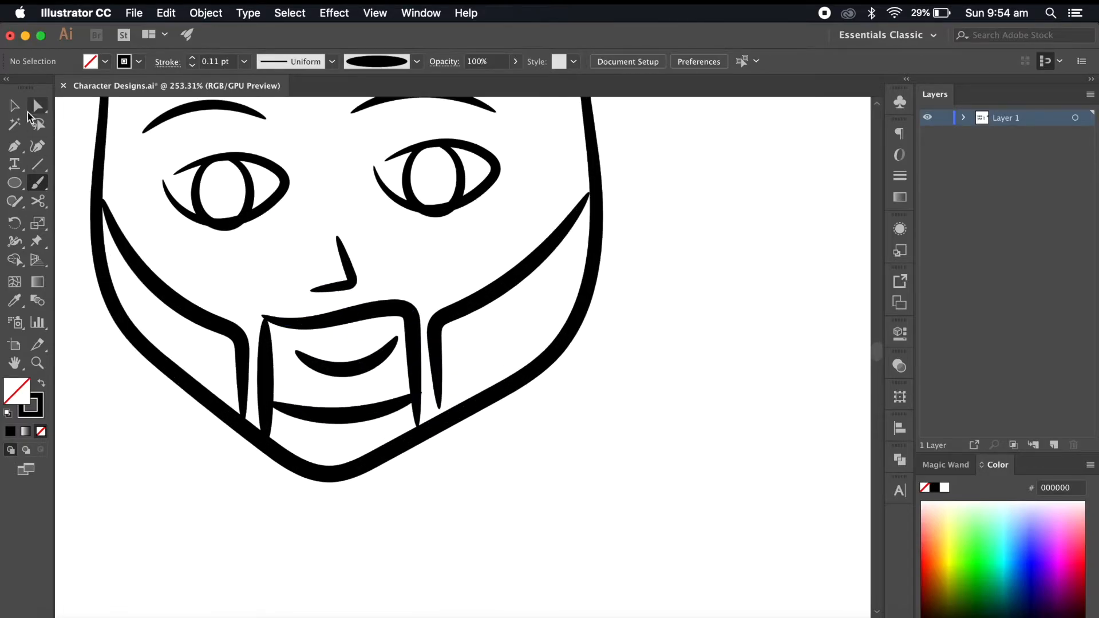
# - Try reshaping the lower ends of the beard lines beside the chin by moving their anchor points
pyautogui.press('a')
pyautogui.click(267, 445)
pyautogui.moveTo(268, 445); pyautogui.dragTo(268, 406)
pyautogui.moveTo(419, 426)
pyautogui.mouseDown()
pyautogui.moveTo(421, 394)
pyautogui.moveTo(465, 381)
pyautogui.mouseUp()
pyautogui.click(491, 474)
pyautogui.scroll(-5, 491, 474)
pyautogui.scroll(4, 491, 474)
# - Undo the anchor point edits and the painted beard strokes around the mouth and cheeks
pyautogui.press('super+z')
pyautogui.press('super+z')
pyautogui.press('super+z')
pyautogui.press('super+z')
pyautogui.press('super+z')
pyautogui.press('super+z')
pyautogui.press('super+z')
pyautogui.press('super+z')
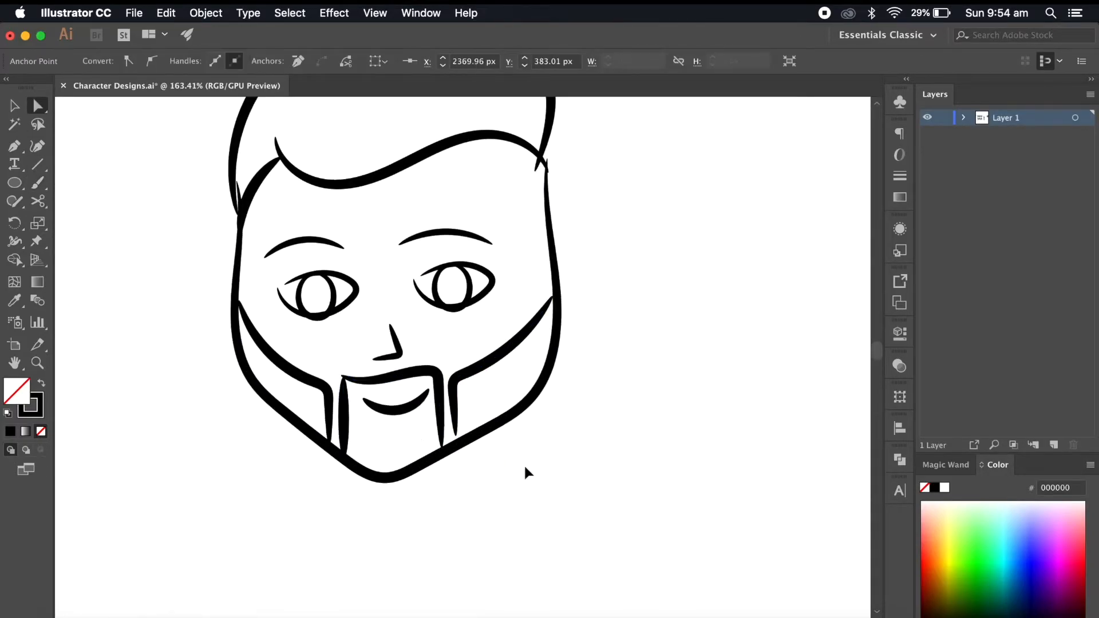
pyautogui.press('super+shift+z')
# - Paint a closed goatee outline around the mouth with the Paintbrush and try a stroke on the cheek
pyautogui.press('b')
pyautogui.scroll(3, 421, 391)
pyautogui.moveTo(328, 373)
pyautogui.mouseDown()
pyautogui.moveTo(418, 357)
pyautogui.moveTo(455, 461)
pyautogui.moveTo(324, 381)
pyautogui.moveTo(327, 367)
pyautogui.mouseUp()
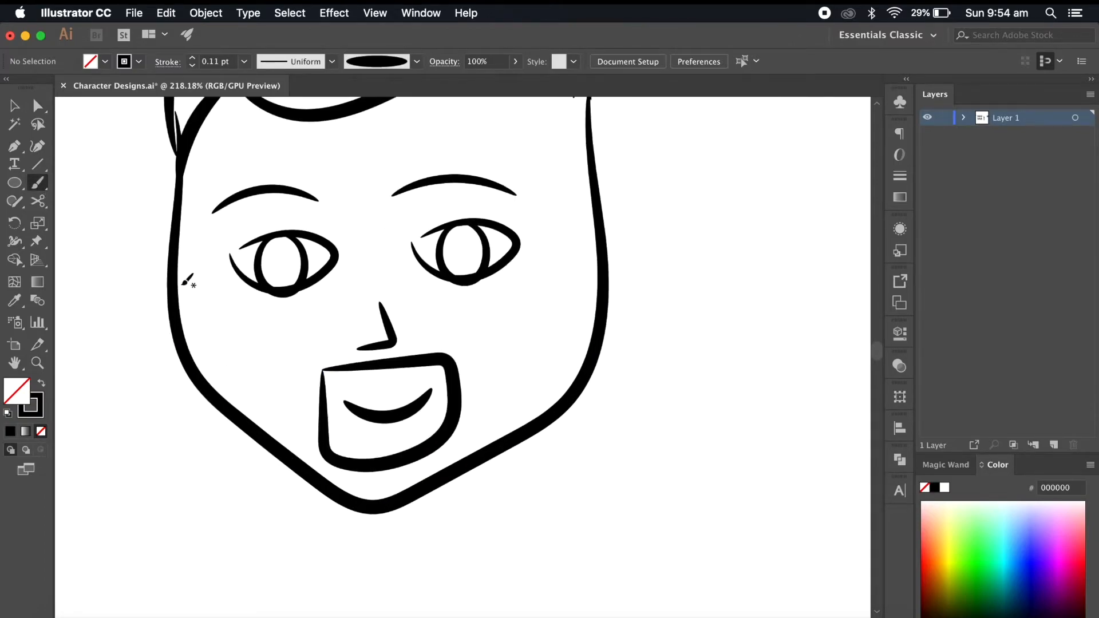
pyautogui.moveTo(203, 297); pyautogui.dragTo(205, 295)
pyautogui.scroll(-5, 351, 385)
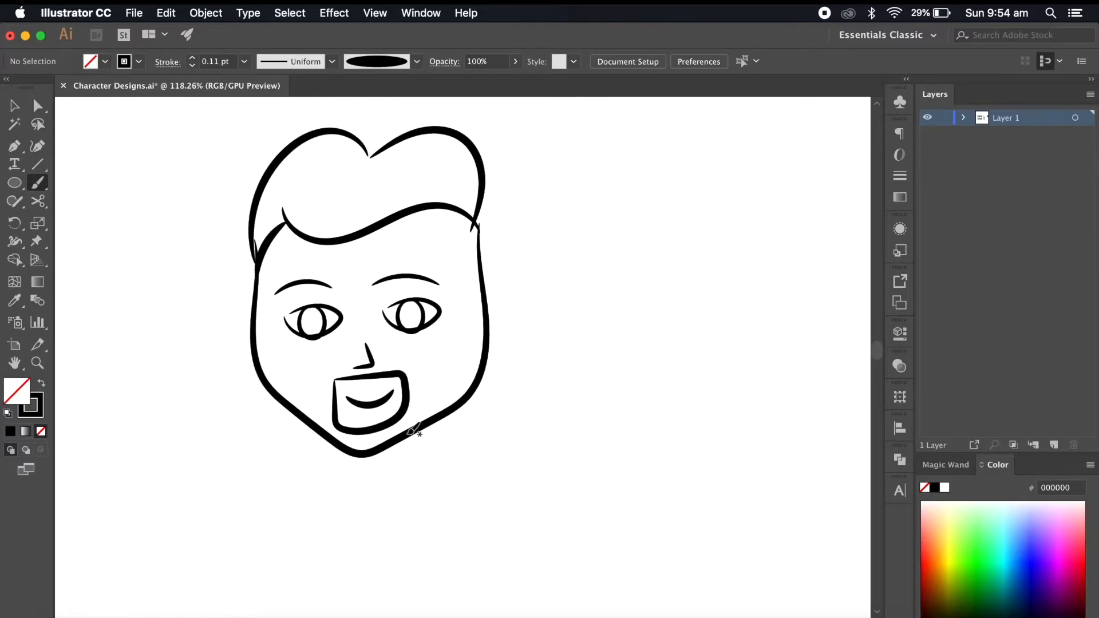
pyautogui.scroll(-2, 459, 481)
pyautogui.scroll(4, 458, 481)
pyautogui.scroll(-3, 304, 445)
pyautogui.scroll(3, 369, 471)
pyautogui.scroll(1, 370, 471)
# - Delete the painted goatee outline around the mouth
pyautogui.press('v')
pyautogui.click(404, 391)
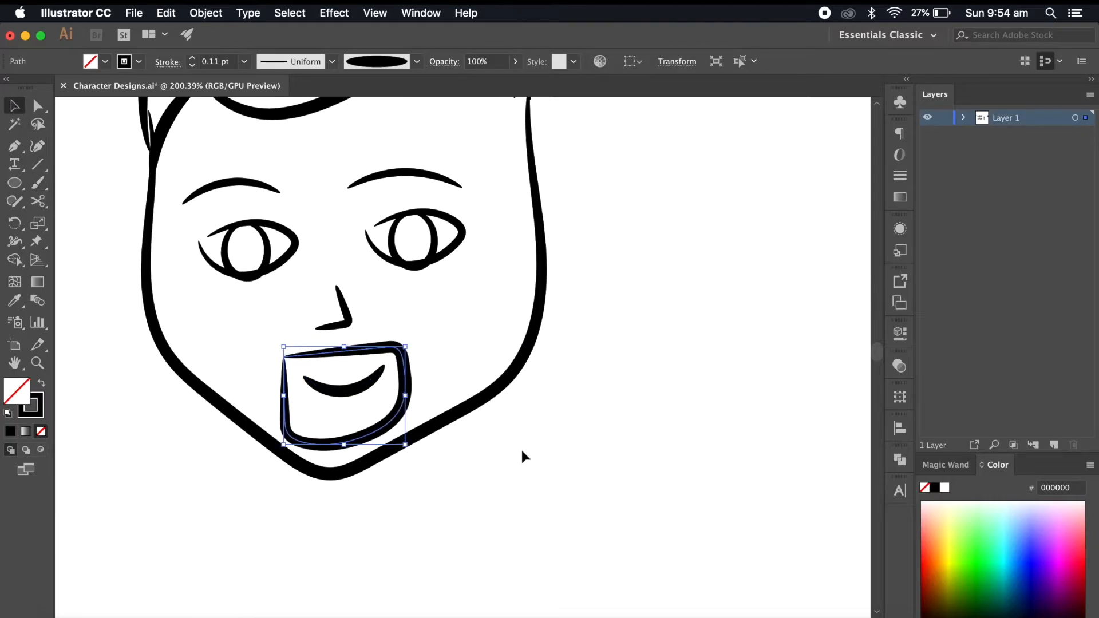
pyautogui.click(518, 443)
pyautogui.scroll(-5, 522, 447)
pyautogui.click(479, 418)
pyautogui.press('Delete')
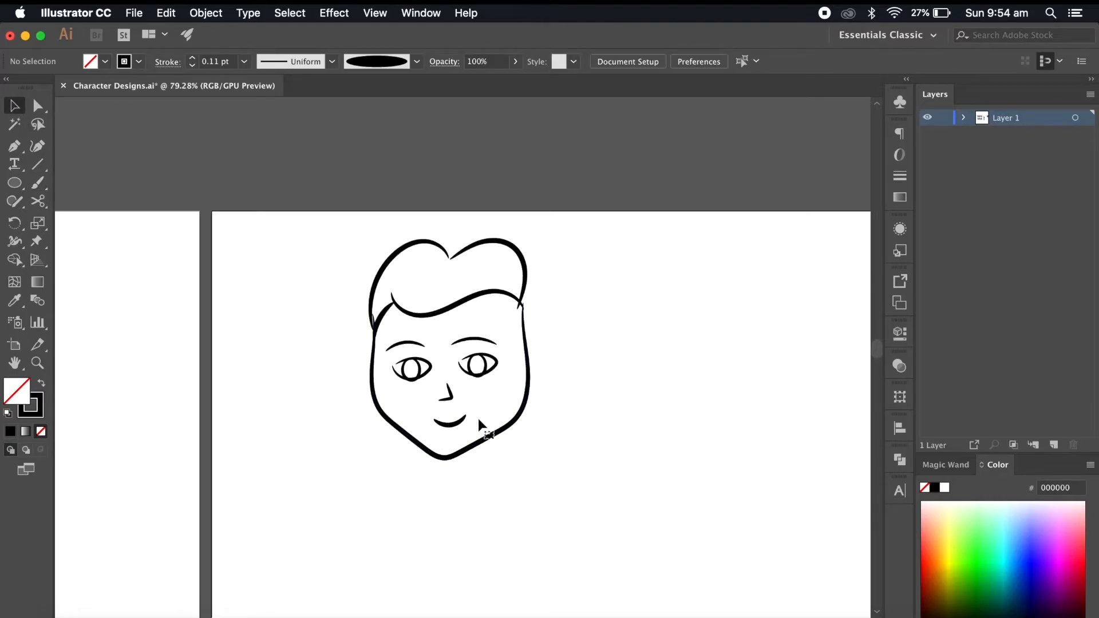
# - Paint a new goatee outline around the mouth with a flat upper edge and a rounded lower edge
pyautogui.scroll(3, 477, 416)
pyautogui.click(36, 184)
pyautogui.moveTo(371, 396)
pyautogui.mouseDown()
pyautogui.moveTo(381, 455)
pyautogui.moveTo(371, 396)
pyautogui.mouseUp()
pyautogui.scroll(-4, 419, 487)
# - Set the stroke weight of the goatee outline around the mouth to 0.25 pt
pyautogui.click(14, 107)
pyautogui.scroll(3, 443, 481)
pyautogui.click(434, 442)
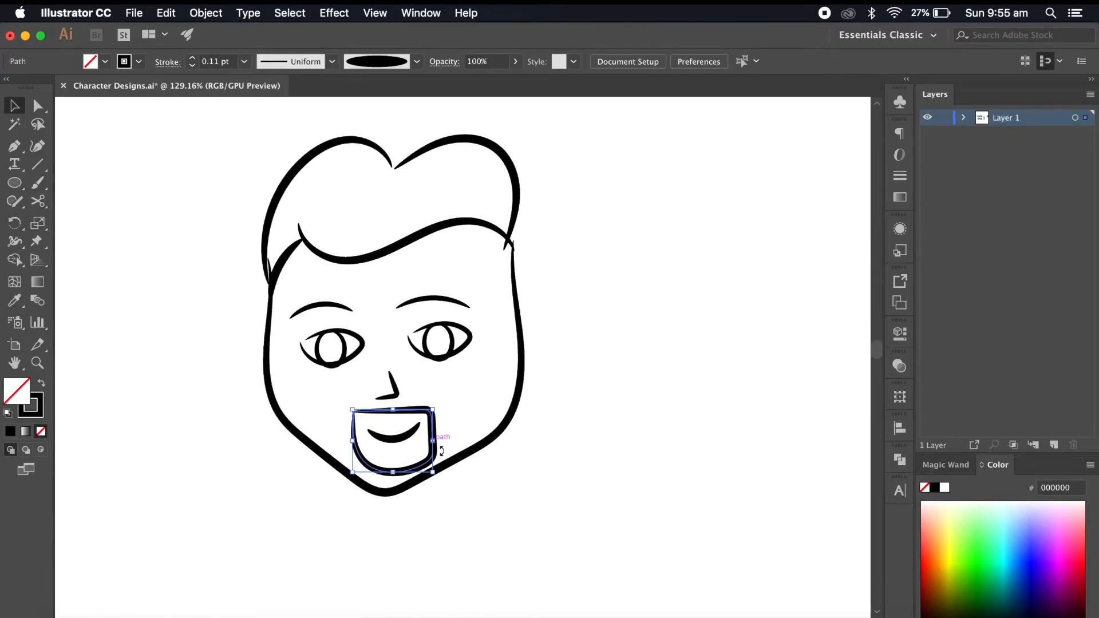
pyautogui.scroll(3, 465, 469)
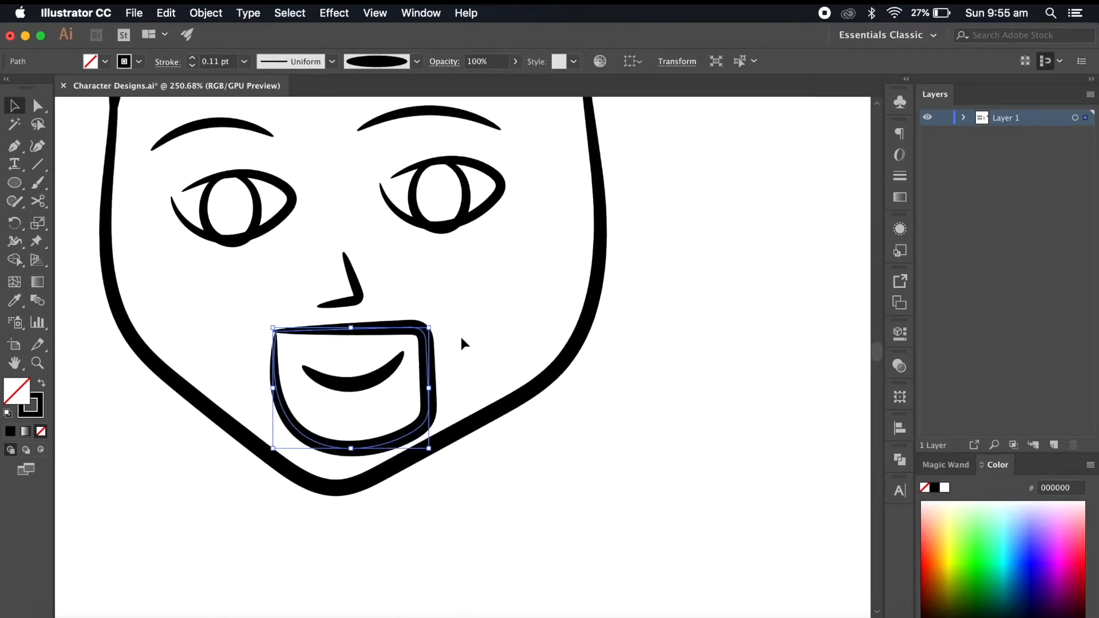
pyautogui.click(245, 62)
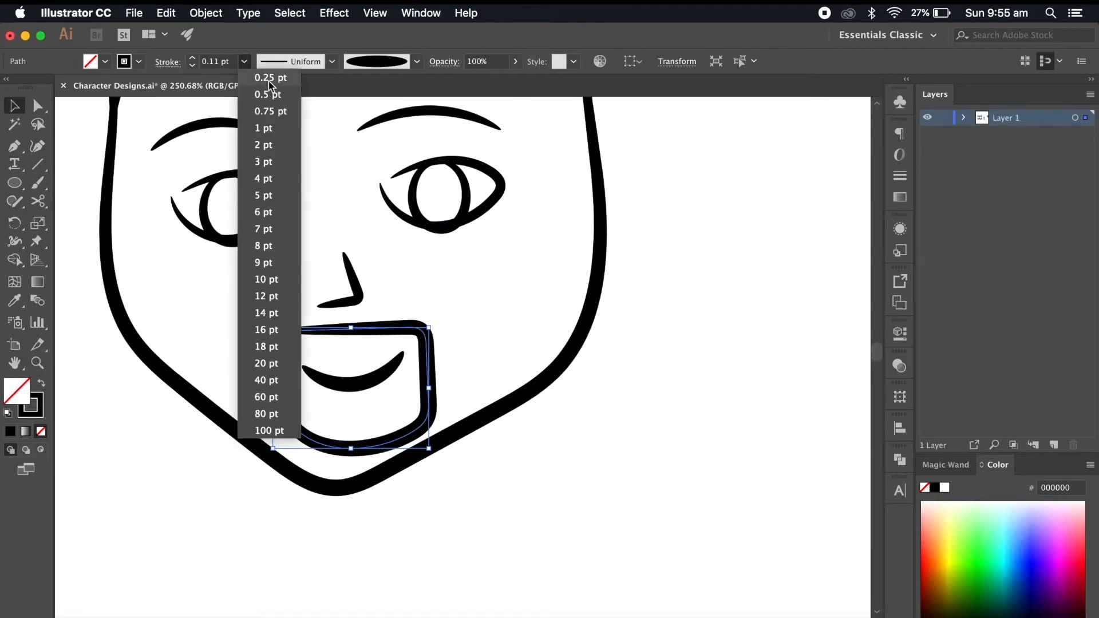
pyautogui.click(270, 79)
pyautogui.click(553, 431)
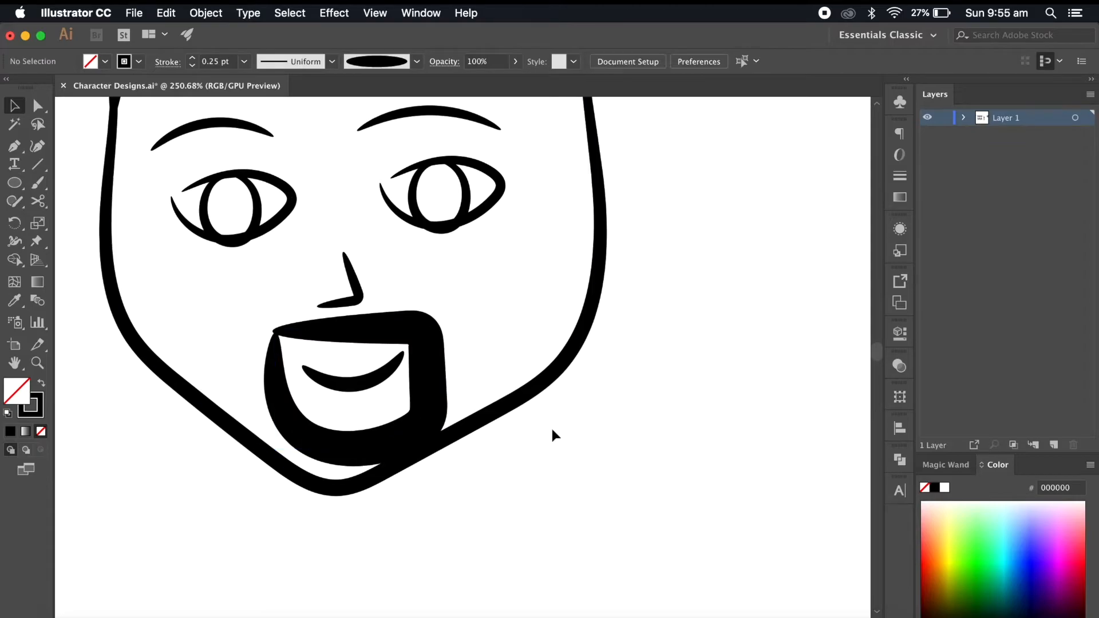
# - Reshape the goatee so its fully rounded lower edge covers the chin
pyautogui.scroll(-5, 553, 431)
pyautogui.scroll(3, 552, 431)
pyautogui.moveTo(183, 190); pyautogui.dragTo(184, 272)
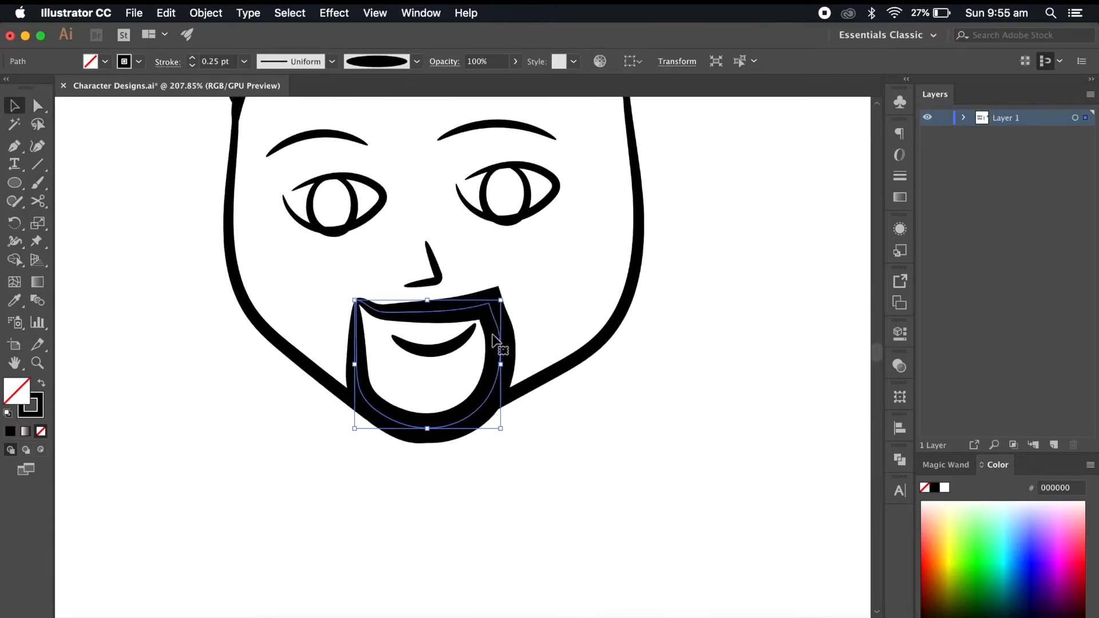
pyautogui.click(429, 346)
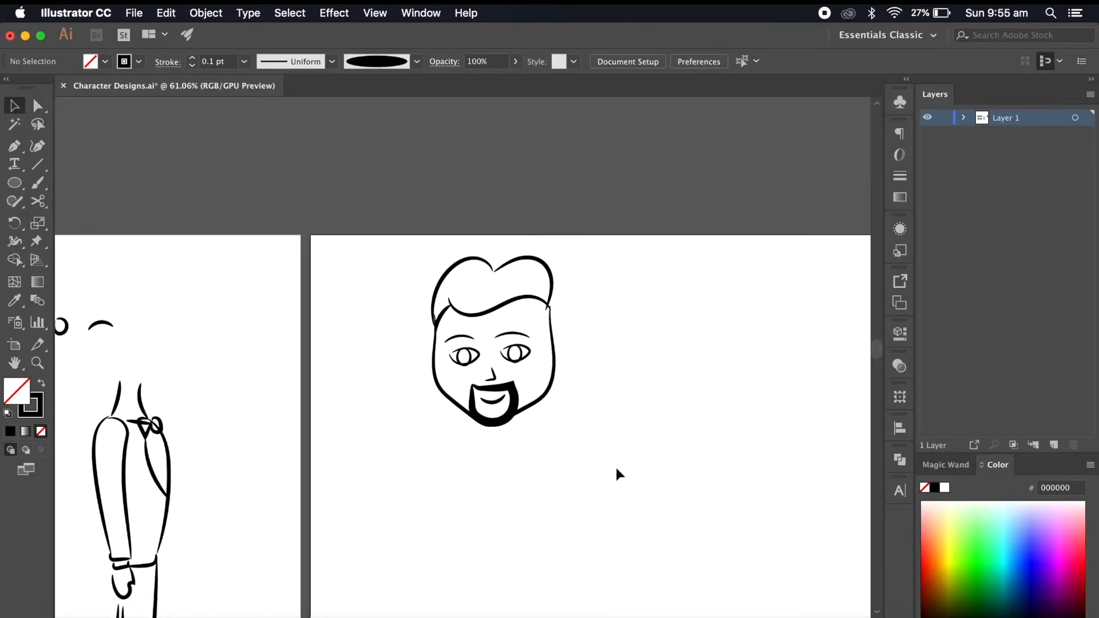
# - Switch to Preview to review the frames in Storyboard.pdf and return to the character designs in Illustrator
pyautogui.scroll(-5, 616, 468)
pyautogui.scroll(6, 616, 468)
pyautogui.hscroll(-1, 616, 468)
pyautogui.scroll(8, 616, 468)
pyautogui.scroll(-5, 390, 480)
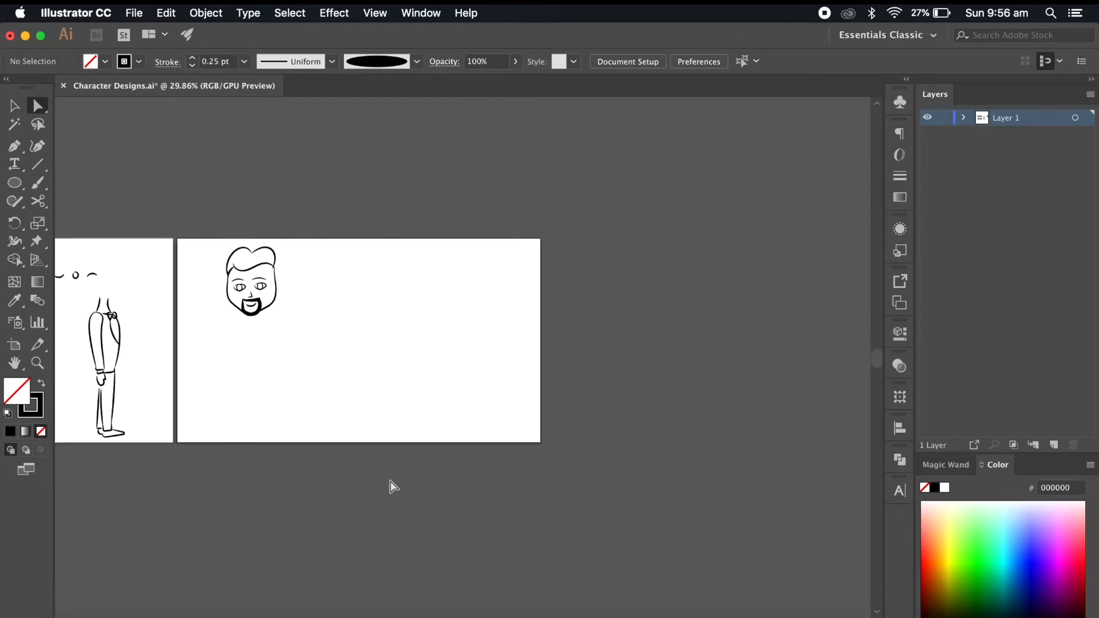
pyautogui.hscroll(-2, 390, 480)
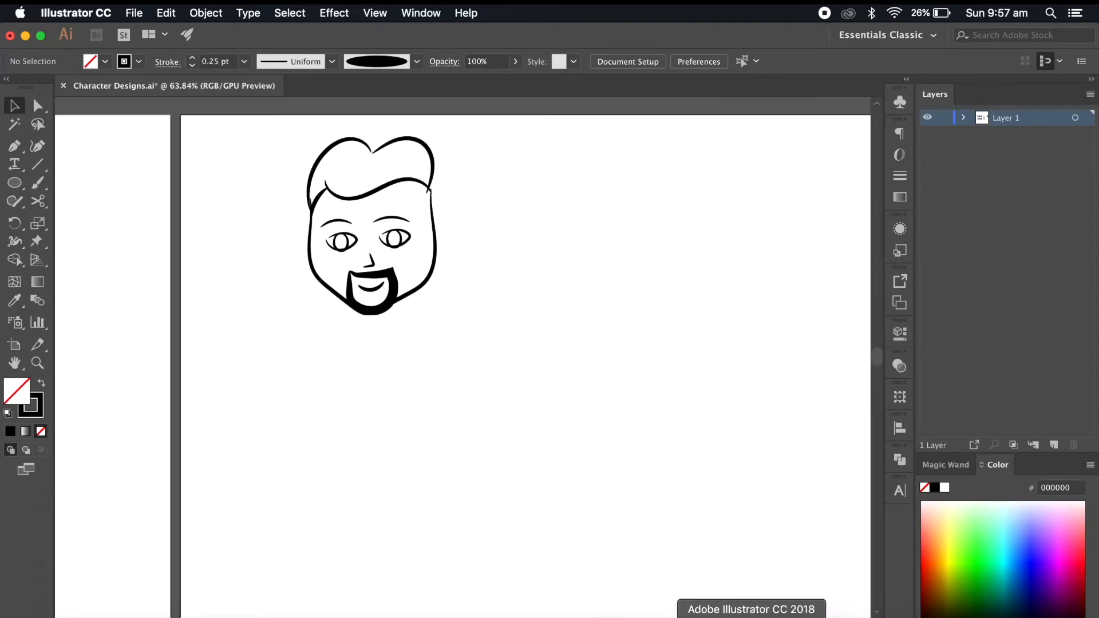
pyautogui.click(853, 614)
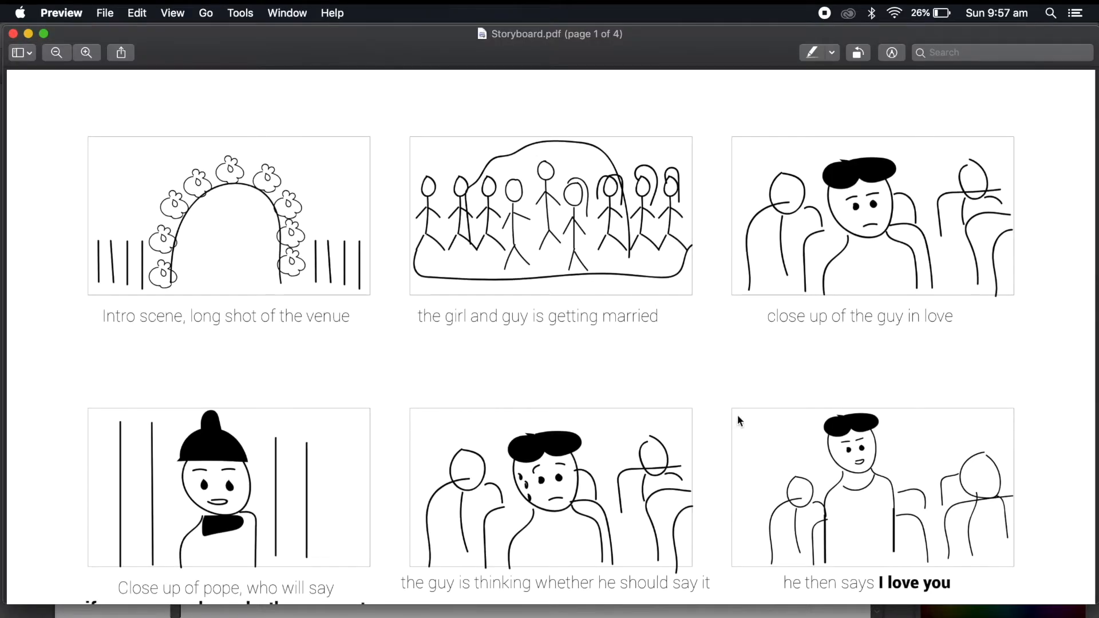
pyautogui.click(753, 615)
pyautogui.scroll(-3, 581, 356)
pyautogui.scroll(-3, 581, 356)
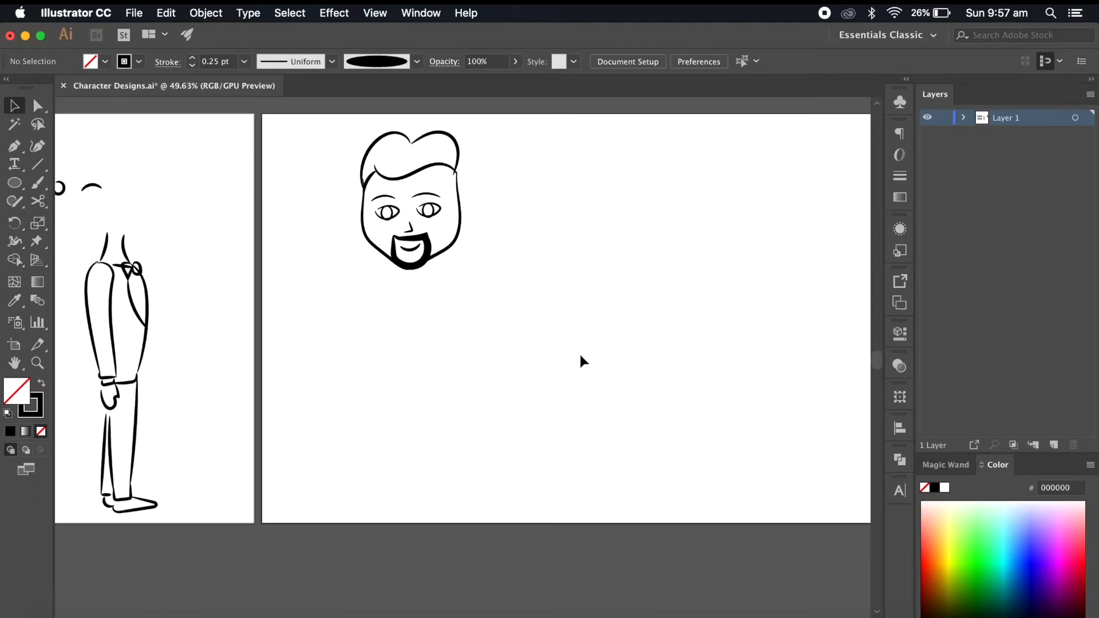
# - Copy the first character's front-view suit torso and paste it onto the second artboard
pyautogui.scroll(-5, 581, 355)
pyautogui.hscroll(-6, 581, 355)
pyautogui.scroll(-2, 581, 355)
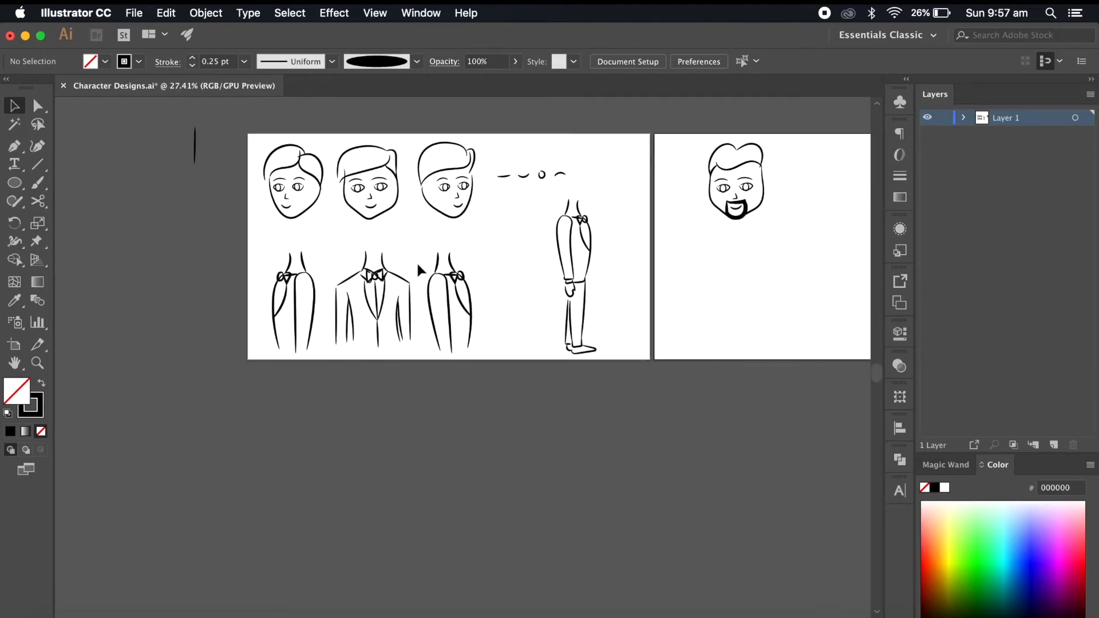
pyautogui.moveTo(416, 243)
pyautogui.mouseDown()
pyautogui.moveTo(336, 287)
pyautogui.moveTo(332, 355)
pyautogui.mouseUp()
pyautogui.hotkey('ctrl', 'c')
pyautogui.hscroll(6, 417, 391)
pyautogui.hotkey('ctrl', 'v')
# - Move the pasted suit torso into the empty area beside the bearded head
pyautogui.scroll(3, 417, 392)
pyautogui.moveTo(533, 308); pyautogui.dragTo(368, 183)
pyautogui.scroll(4, 368, 184)
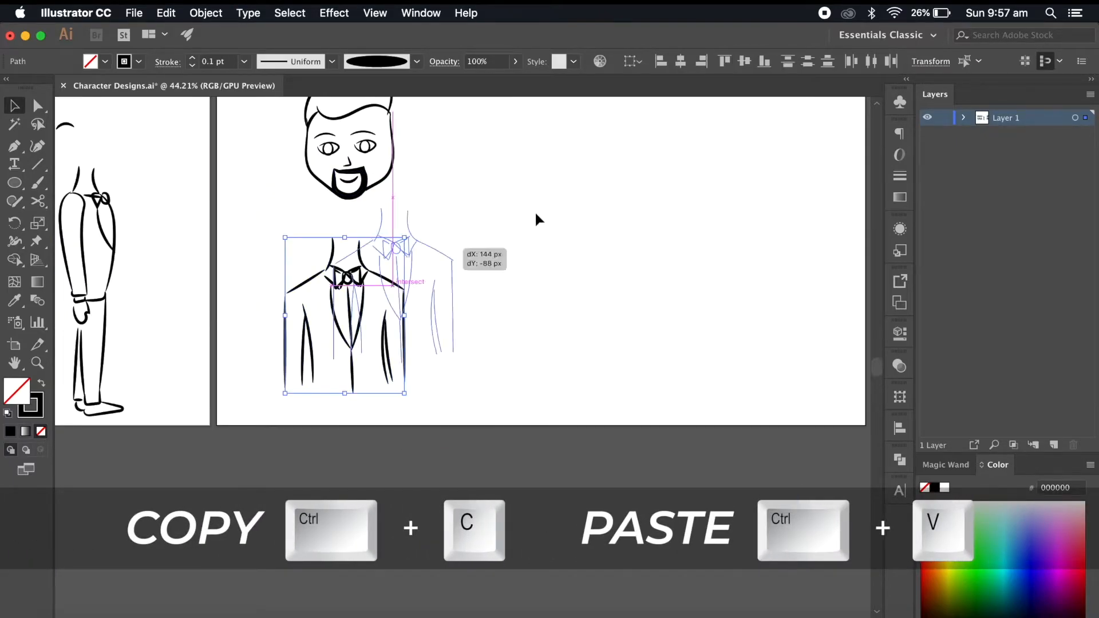
pyautogui.moveTo(392, 273); pyautogui.dragTo(613, 195)
pyautogui.click(678, 256)
# - Delete the bow tie paths from the copied torso
pyautogui.scroll(4, 678, 256)
pyautogui.hscroll(4, 680, 260)
pyautogui.scroll(2, 682, 262)
pyautogui.click(543, 243)
pyautogui.press('Delete')
pyautogui.click(523, 251)
pyautogui.press('Delete')
pyautogui.click(497, 261)
pyautogui.press('Delete')
pyautogui.click(533, 263)
pyautogui.press('Delete')
# - Paint a band collar with a small rectangular tab around the neck and delete the lapel lines inside the torso
pyautogui.press('b')
pyautogui.scroll(3, 522, 189)
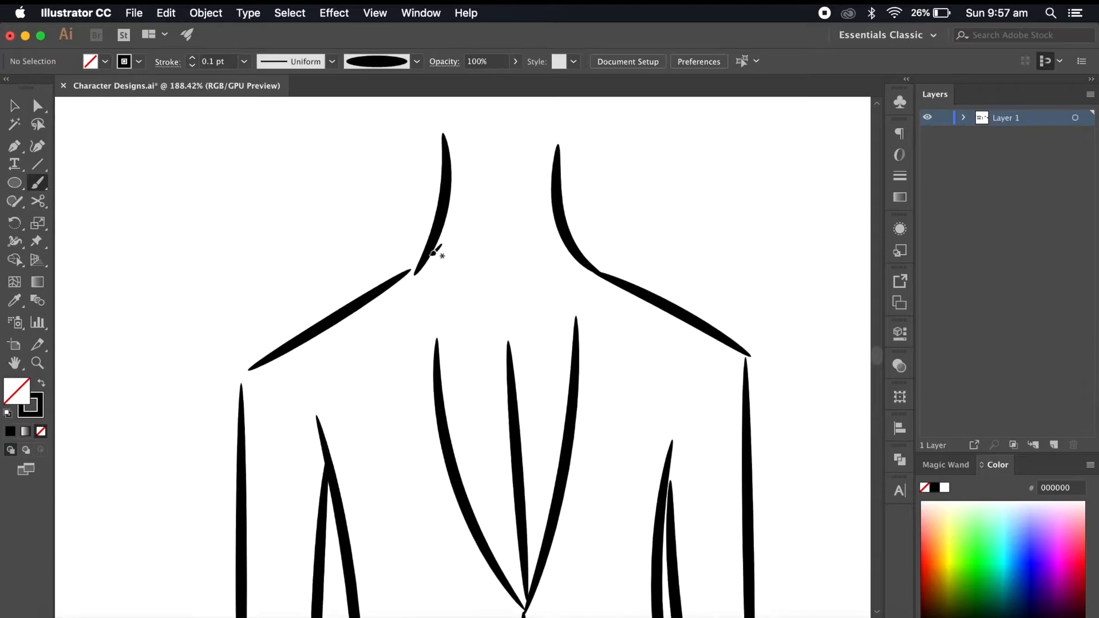
pyautogui.moveTo(432, 256); pyautogui.dragTo(567, 248)
pyautogui.moveTo(401, 285)
pyautogui.mouseDown()
pyautogui.moveTo(595, 266)
pyautogui.moveTo(542, 256)
pyautogui.moveTo(402, 411)
pyautogui.mouseUp()
pyautogui.scroll(-3, 378, 186)
pyautogui.press('v')
pyautogui.press('Delete')
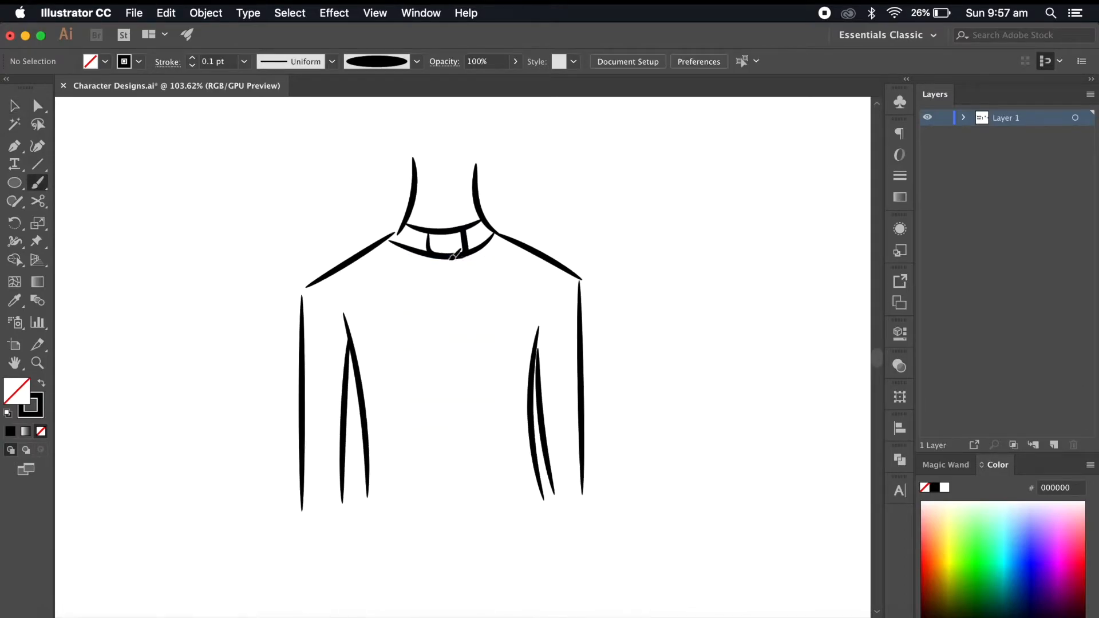
# - Paint a vertical centre line and a long two-line stole strip down each side of the torso
pyautogui.moveTo(450, 499)
pyautogui.mouseDown()
pyautogui.moveTo(451, 416)
pyautogui.moveTo(454, 496)
pyautogui.mouseUp()
pyautogui.hotkey('ctrl', 'z')
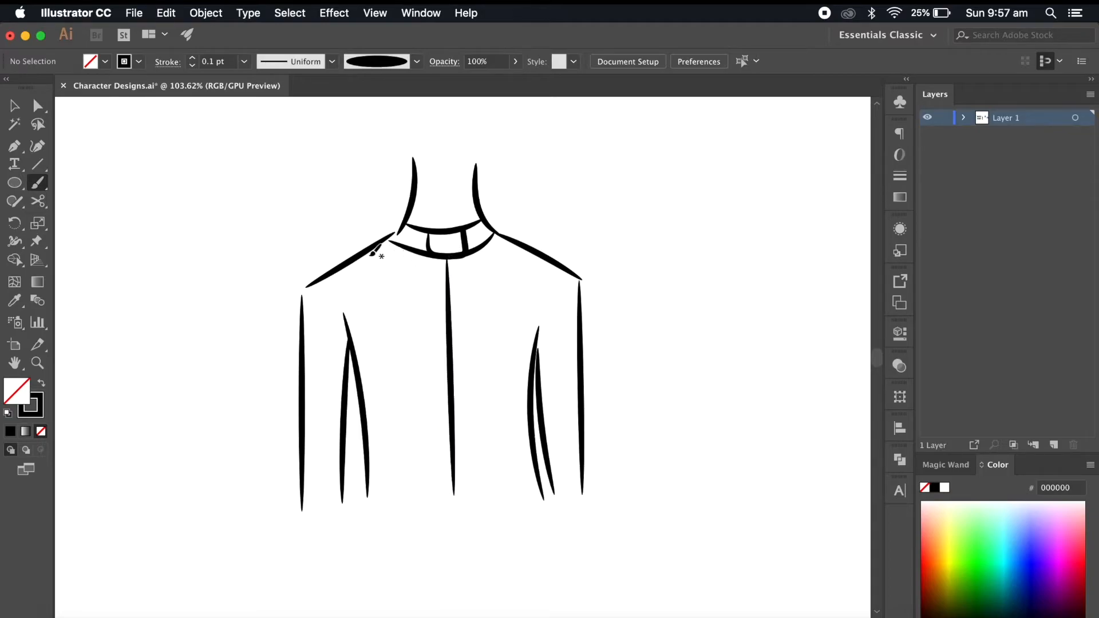
pyautogui.moveTo(401, 475); pyautogui.dragTo(399, 503)
pyautogui.moveTo(411, 253); pyautogui.dragTo(442, 505)
pyautogui.moveTo(502, 240); pyautogui.dragTo(497, 275)
pyautogui.moveTo(494, 493)
pyautogui.mouseDown()
pyautogui.moveTo(515, 405)
pyautogui.moveTo(527, 510)
pyautogui.mouseUp()
pyautogui.scroll(-5, 603, 494)
pyautogui.scroll(3, 596, 493)
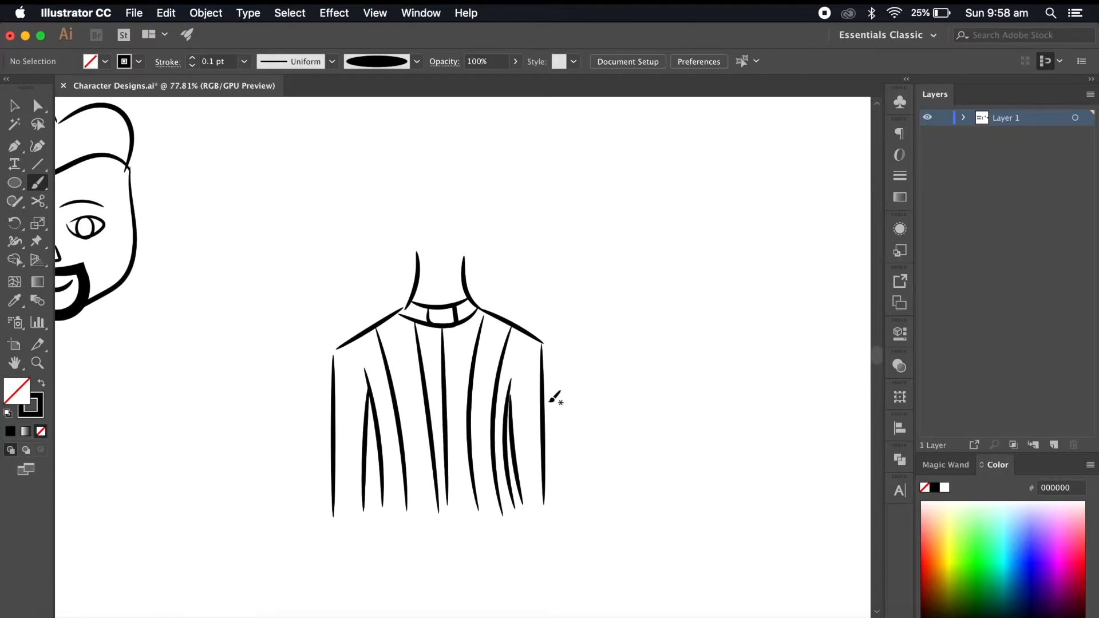
pyautogui.scroll(-4, 555, 399)
pyautogui.scroll(3, 584, 427)
pyautogui.scroll(-2, 584, 426)
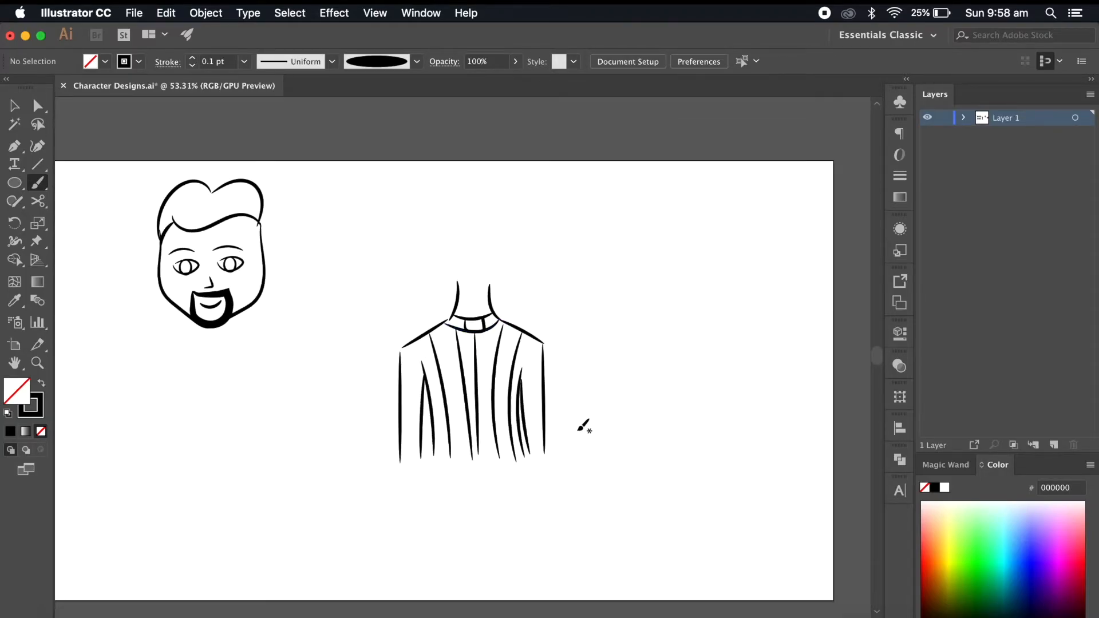
# - Move the priest's torso below the bearded head and place a duplicate of it beside the head
pyautogui.moveTo(389, 491); pyautogui.dragTo(390, 490)
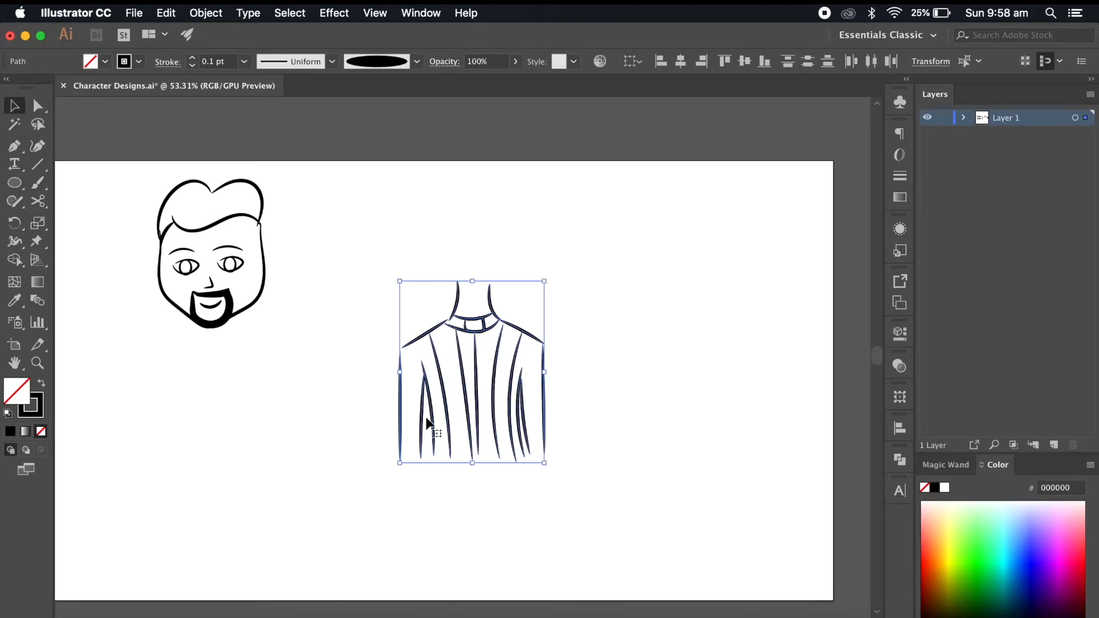
pyautogui.moveTo(412, 427); pyautogui.dragTo(150, 481)
pyautogui.moveTo(268, 378); pyautogui.dragTo(583, 273)
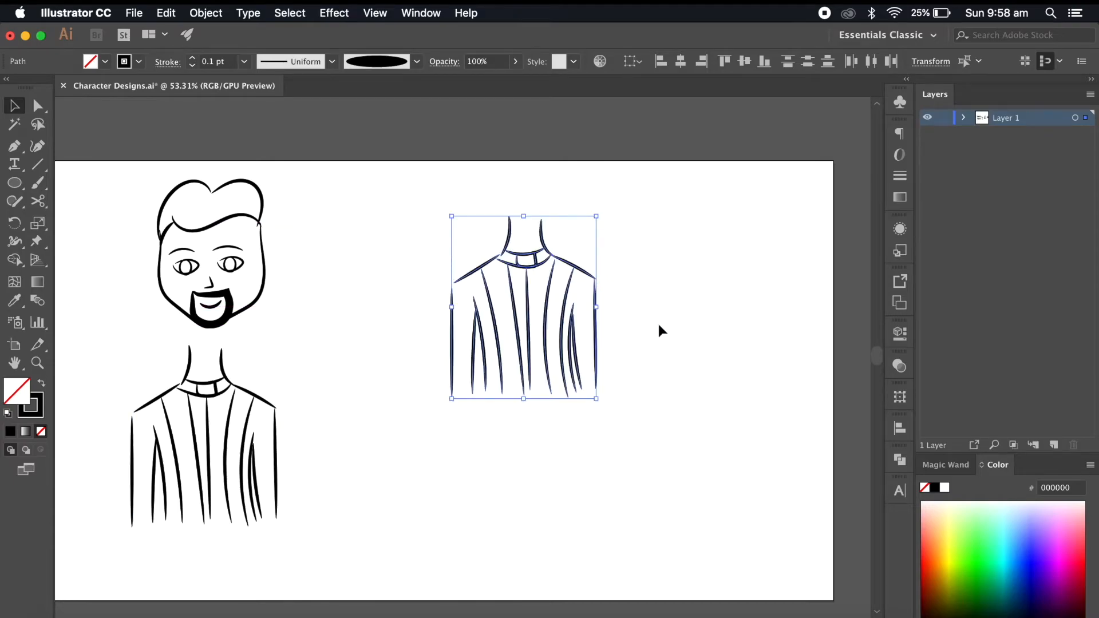
pyautogui.click(659, 326)
# - Paint the trouser legs below the duplicated torso as two long outer lines with an inverted V between them
pyautogui.scroll(3, 669, 507)
pyautogui.click(37, 183)
pyautogui.scroll(-2, 394, 411)
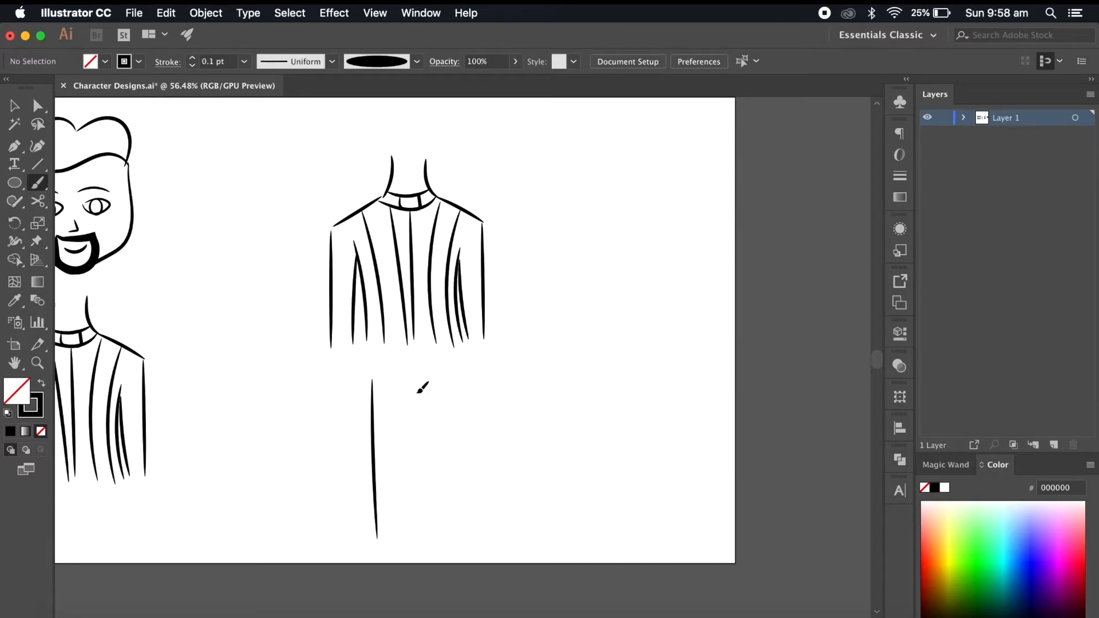
pyautogui.scroll(1, 449, 452)
pyautogui.moveTo(412, 394); pyautogui.dragTo(400, 539)
pyautogui.press('super+z')
pyautogui.moveTo(410, 384); pyautogui.dragTo(402, 557)
pyautogui.press('super+z')
pyautogui.moveTo(397, 393); pyautogui.dragTo(397, 523)
pyautogui.scroll(1, 429, 398)
pyautogui.scroll(-2, 429, 404)
pyautogui.moveTo(405, 401)
pyautogui.mouseDown()
pyautogui.moveTo(400, 455)
pyautogui.moveTo(443, 544)
pyautogui.mouseUp()
pyautogui.scroll(2, 392, 372)
# - Scale down the trouser lines and position them just beneath the duplicated torso
pyautogui.scroll(-4, 288, 476)
pyautogui.click(15, 105)
pyautogui.moveTo(458, 240); pyautogui.dragTo(258, 513)
pyautogui.moveTo(404, 534); pyautogui.dragTo(378, 472)
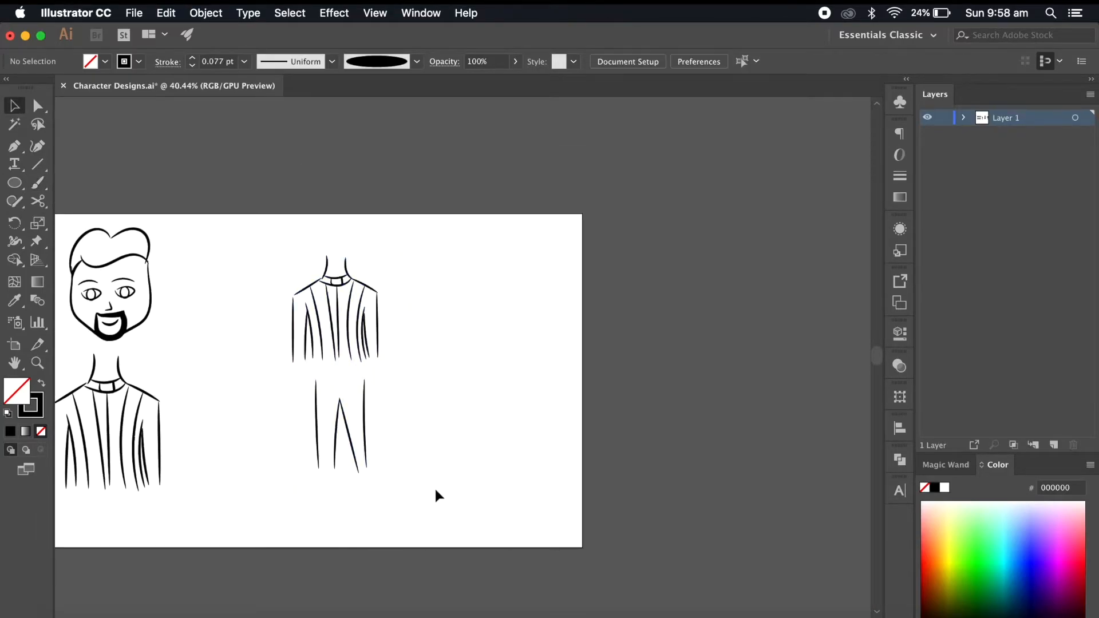
pyautogui.click(434, 486)
# - Paint a hem and an outward-pointing shoe on each leg, adjusting the lower end of the inner leg line
pyautogui.scroll(4, 373, 515)
pyautogui.click(37, 183)
pyautogui.scroll(2, 318, 430)
pyautogui.moveTo(322, 342)
pyautogui.mouseDown()
pyautogui.moveTo(280, 345)
pyautogui.moveTo(258, 400)
pyautogui.moveTo(278, 403)
pyautogui.moveTo(323, 346)
pyautogui.mouseUp()
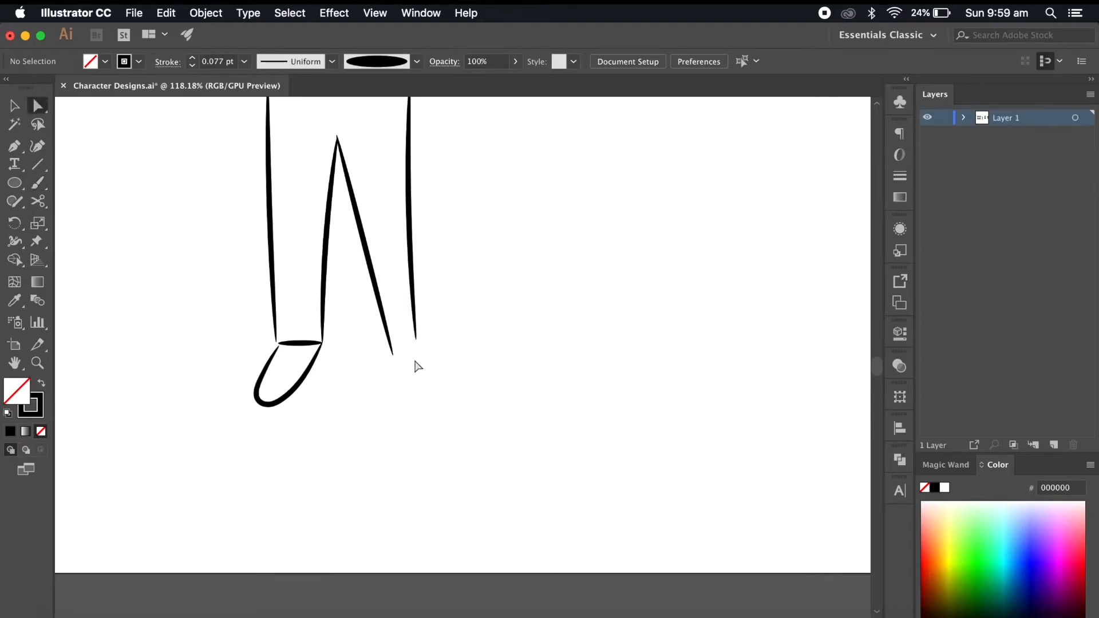
pyautogui.moveTo(393, 355); pyautogui.dragTo(385, 342)
pyautogui.click(268, 307)
pyautogui.moveTo(449, 389)
pyautogui.mouseDown()
pyautogui.moveTo(385, 343)
pyautogui.moveTo(414, 336)
pyautogui.mouseUp()
# - Narrow the trousers at the waist by moving the upper ends of the outer leg lines inward
pyautogui.scroll(-3, 488, 405)
pyautogui.scroll(2, 493, 366)
pyautogui.press('v')
pyautogui.moveTo(500, 270); pyautogui.dragTo(348, 452)
pyautogui.click(515, 343)
pyautogui.scroll(4, 515, 343)
pyautogui.press('a')
pyautogui.moveTo(294, 253); pyautogui.dragTo(306, 253)
pyautogui.moveTo(307, 327); pyautogui.dragTo(298, 329)
pyautogui.moveTo(415, 253)
pyautogui.mouseDown()
pyautogui.moveTo(284, 252)
pyautogui.moveTo(418, 269)
pyautogui.mouseUp()
# - Paint a curved belt with a small rectangular buckle across the top of the trousers
pyautogui.click(35, 183)
pyautogui.scroll(1, 212, 226)
pyautogui.press('super+z')
pyautogui.scroll(3, 362, 305)
pyautogui.moveTo(338, 284)
pyautogui.mouseDown()
pyautogui.moveTo(369, 276)
pyautogui.moveTo(338, 283)
pyautogui.mouseUp()
pyautogui.scroll(3, 405, 302)
pyautogui.press('super+z')
pyautogui.moveTo(321, 243)
pyautogui.mouseDown()
pyautogui.moveTo(359, 243)
pyautogui.moveTo(323, 243)
pyautogui.mouseUp()
pyautogui.scroll(-5, 407, 281)
# - Group all the paths of the trousers, belt and shoes
pyautogui.click(13, 106)
pyautogui.moveTo(474, 240); pyautogui.dragTo(301, 479)
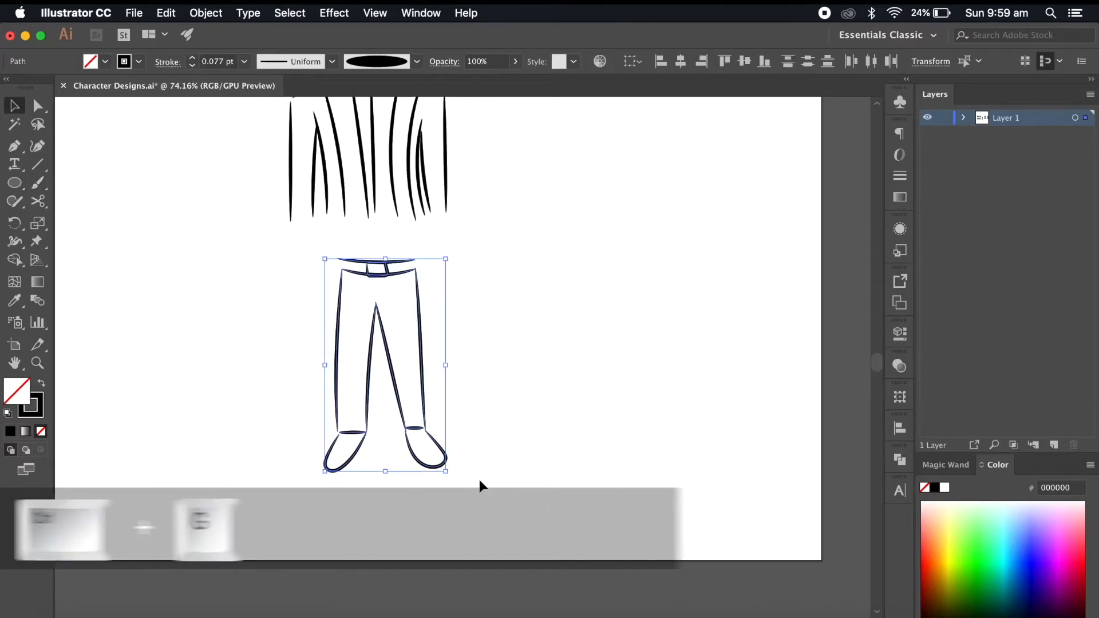
pyautogui.press('super+g')
pyautogui.scroll(4, 551, 483)
pyautogui.click(550, 480)
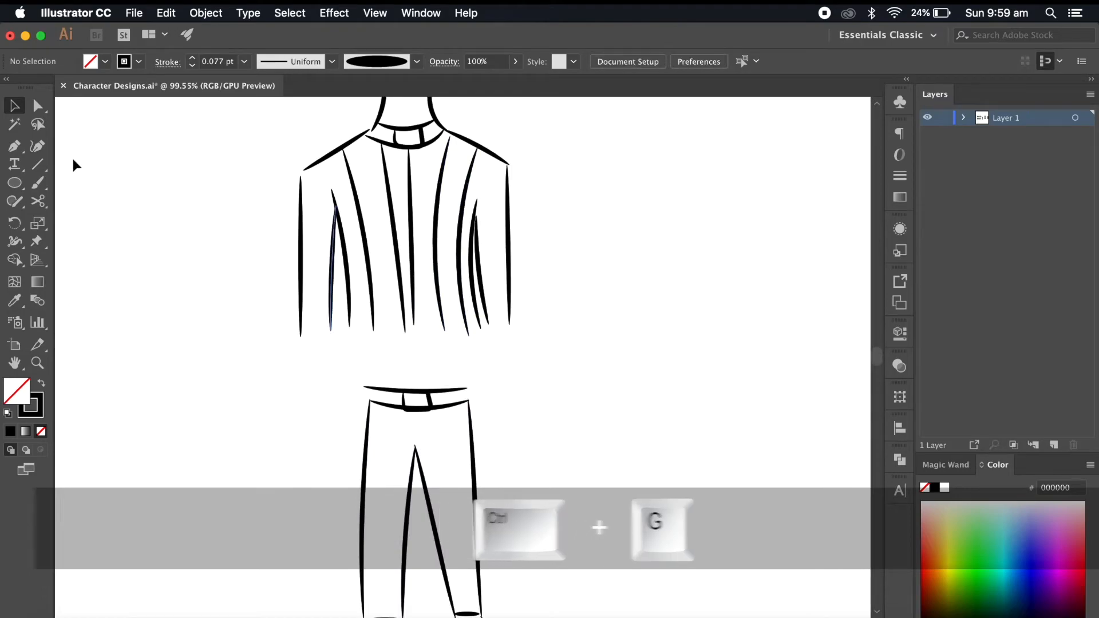
# - Extend the two side lines of the torso down toward the belt by moving their lower end points
pyautogui.click(38, 105)
pyautogui.moveTo(349, 326); pyautogui.dragTo(357, 373)
pyautogui.click(503, 381)
pyautogui.scroll(-3, 503, 381)
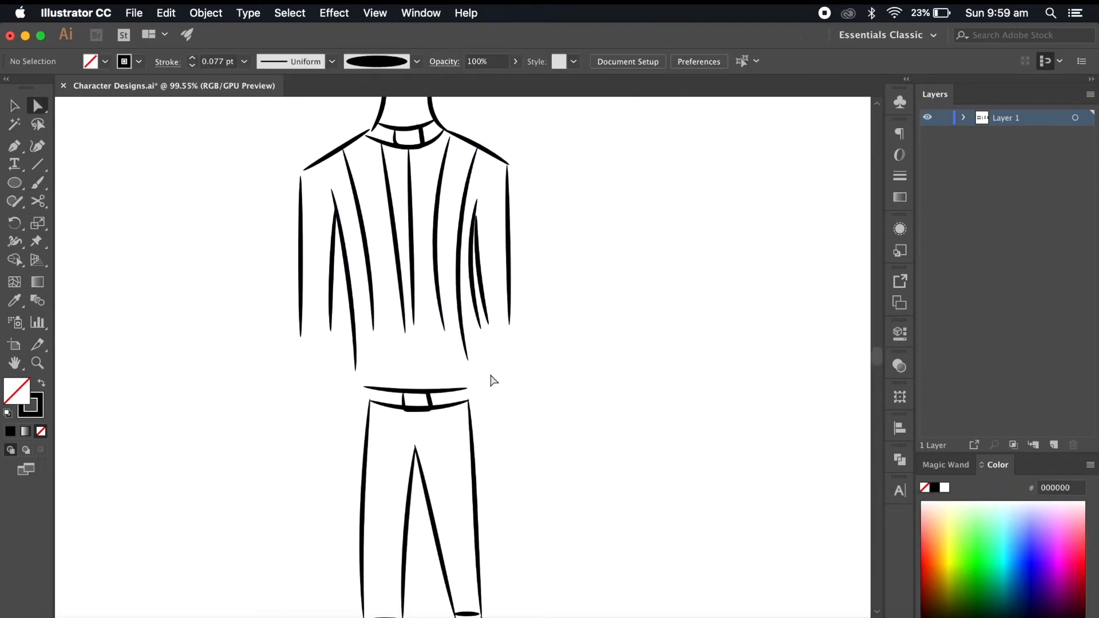
pyautogui.click(475, 355)
# - Move the grouped legs up toward the torso and enlarge them slightly
pyautogui.press('v')
pyautogui.moveTo(552, 314); pyautogui.dragTo(414, 483)
pyautogui.moveTo(444, 392); pyautogui.dragTo(437, 373)
pyautogui.moveTo(499, 512); pyautogui.dragTo(520, 542)
# - Nudge the grouped legs left and up until the belt meets the torso's side lines
pyautogui.press('Left')
pyautogui.press('Left')
pyautogui.press('Left')
pyautogui.press('Up')
pyautogui.press('Up')
pyautogui.press('Up')
pyautogui.press('Up')
pyautogui.press('Up')
pyautogui.press('Up')
pyautogui.press('Up')
pyautogui.press('Up')
pyautogui.press('Up')
pyautogui.press('Up')
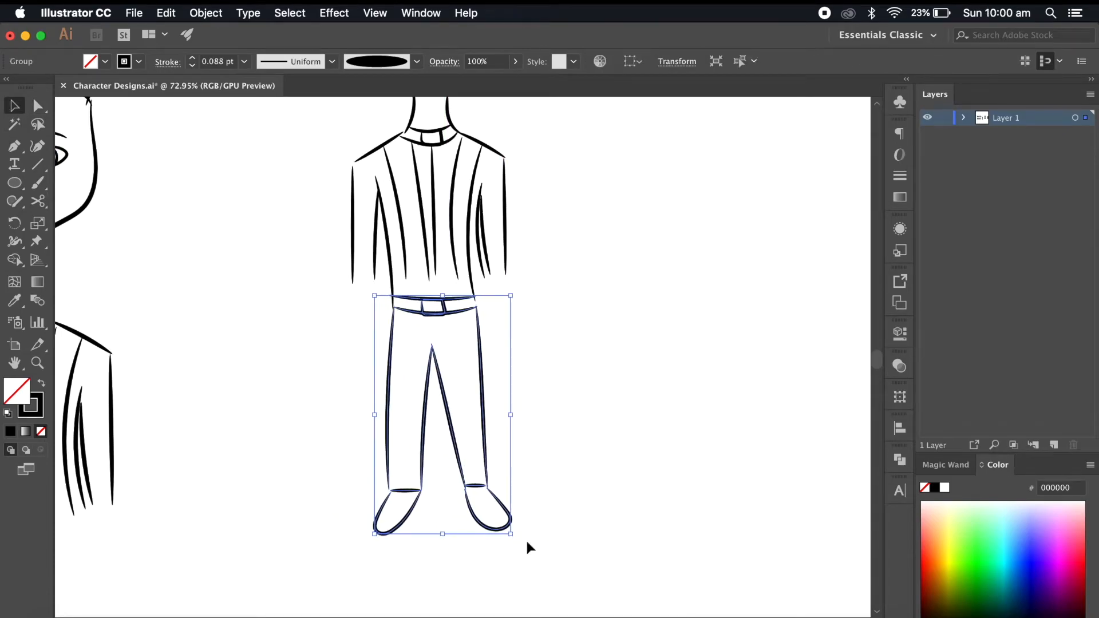
pyautogui.click(605, 543)
# - Extend the torso's vertical centre line down to the belt
pyautogui.scroll(-5, 606, 543)
pyautogui.scroll(8, 605, 543)
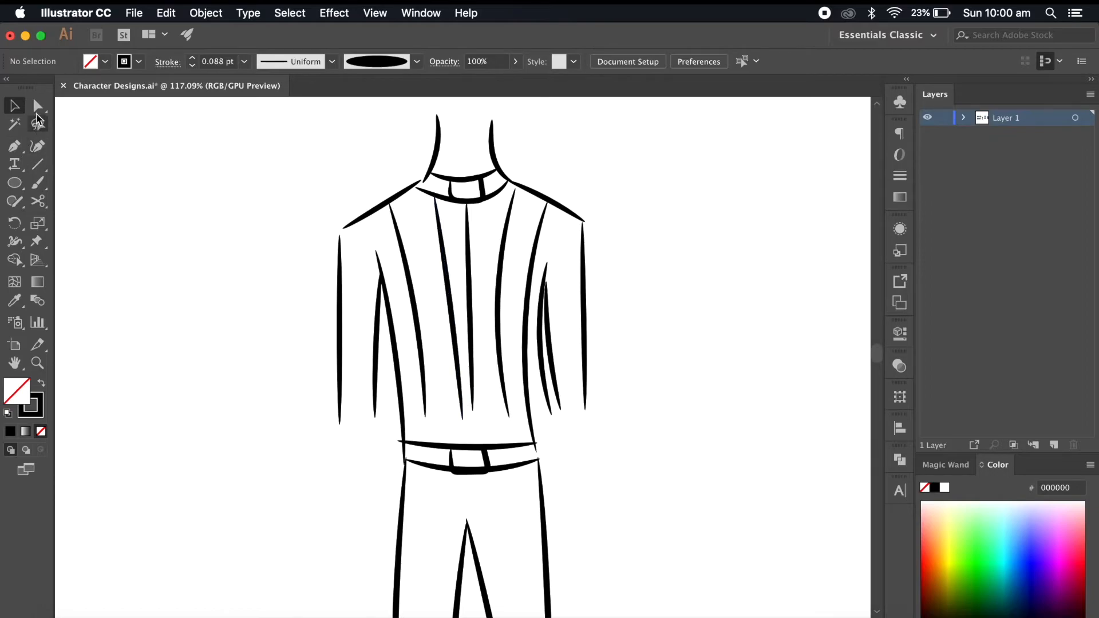
pyautogui.moveTo(473, 411); pyautogui.dragTo(474, 446)
pyautogui.click(463, 421)
pyautogui.scroll(2, 464, 422)
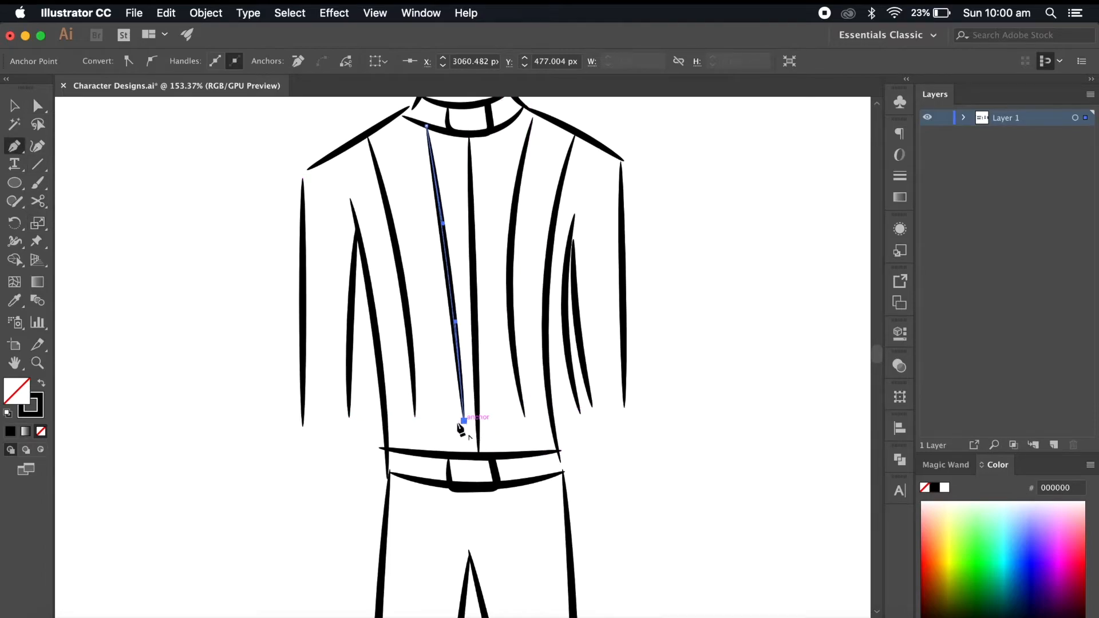
pyautogui.click(38, 107)
pyautogui.click(188, 376)
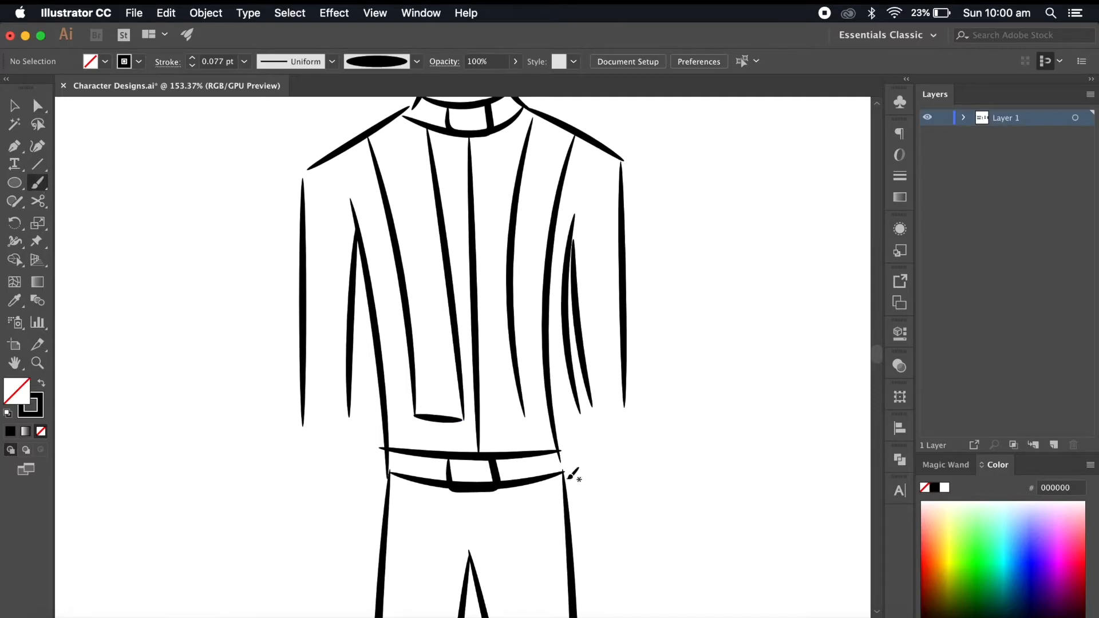
# - Close the lower end of the left stole strip with a straight Pen segment joining its two lines
pyautogui.click(14, 147)
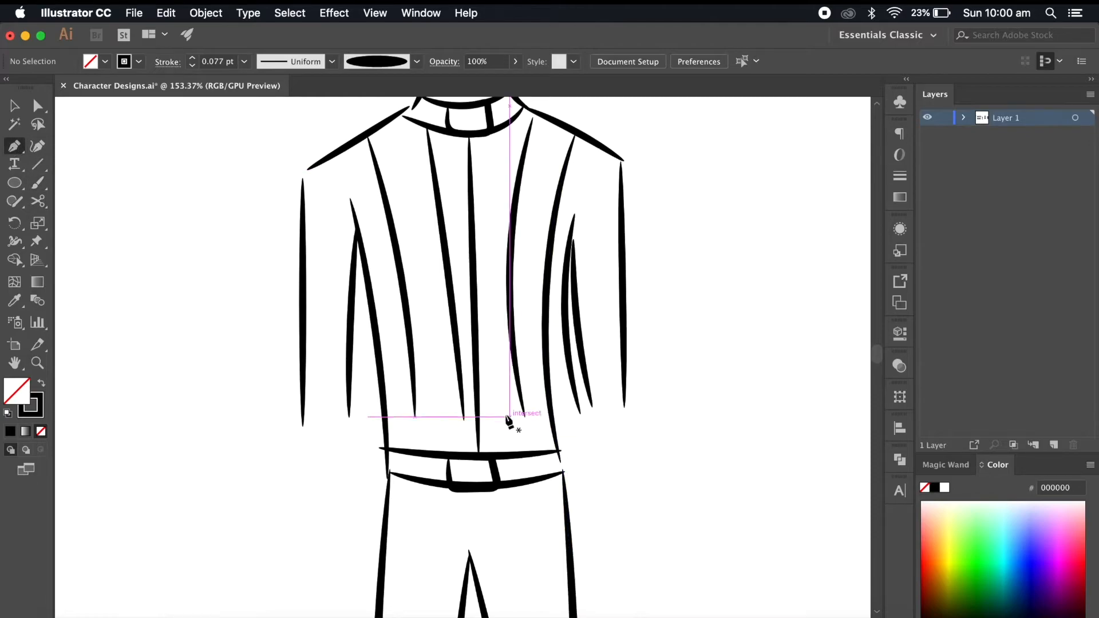
pyautogui.click(464, 421)
pyautogui.click(415, 417)
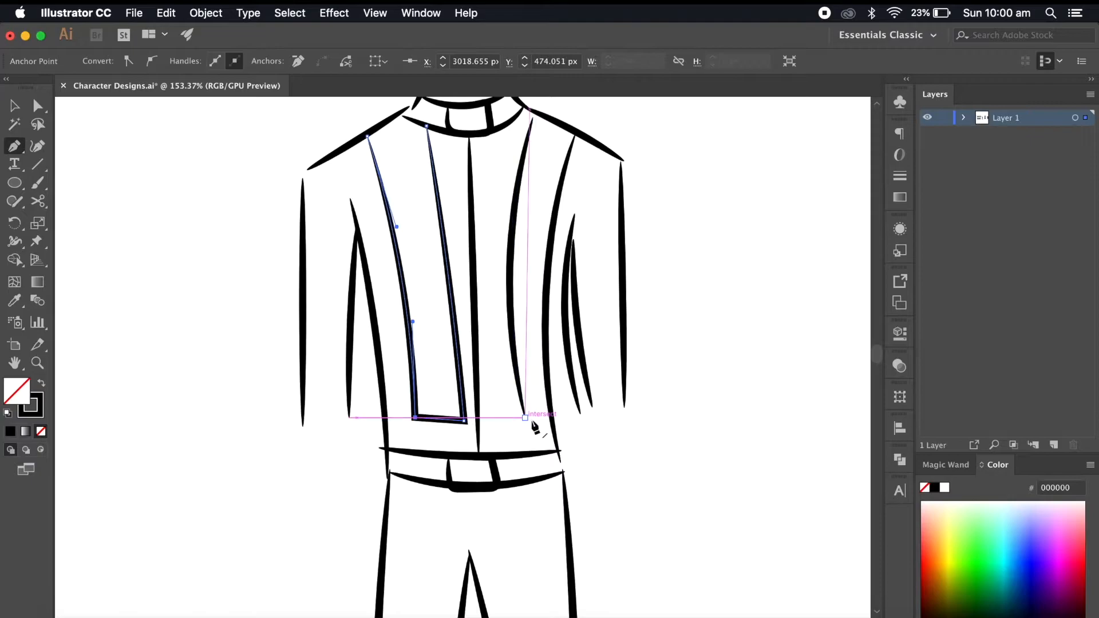
# - Cut the torso's right side line level with the stole ends using Scissors and delete the piece below the cut
pyautogui.scroll(-2, 536, 442)
pyautogui.scroll(2, 536, 442)
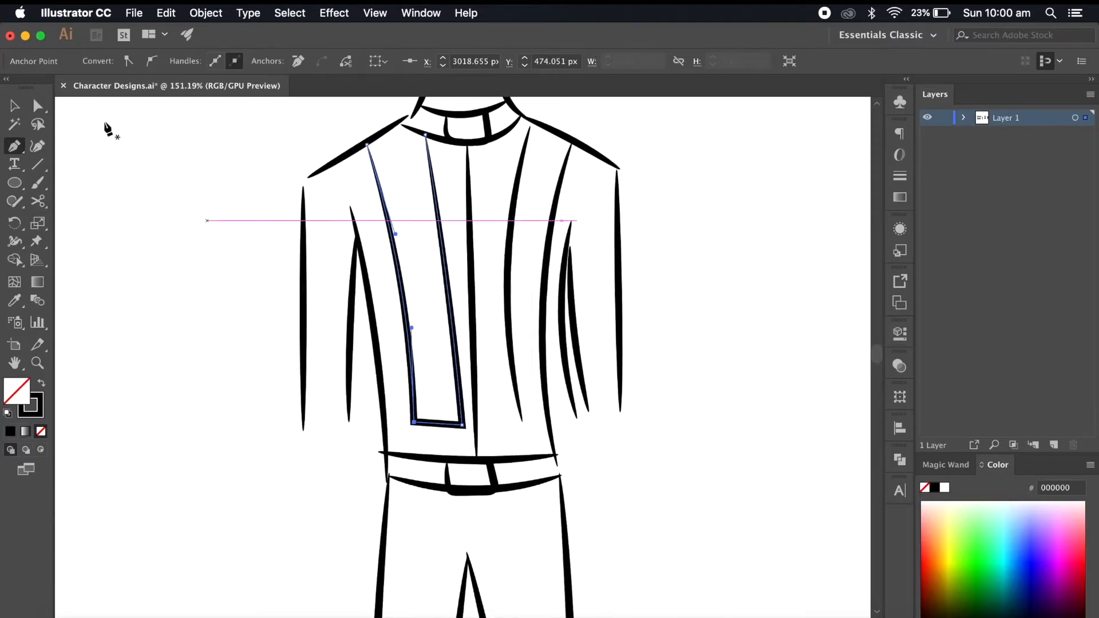
pyautogui.click(546, 409)
pyautogui.press('Delete')
pyautogui.press('Delete')
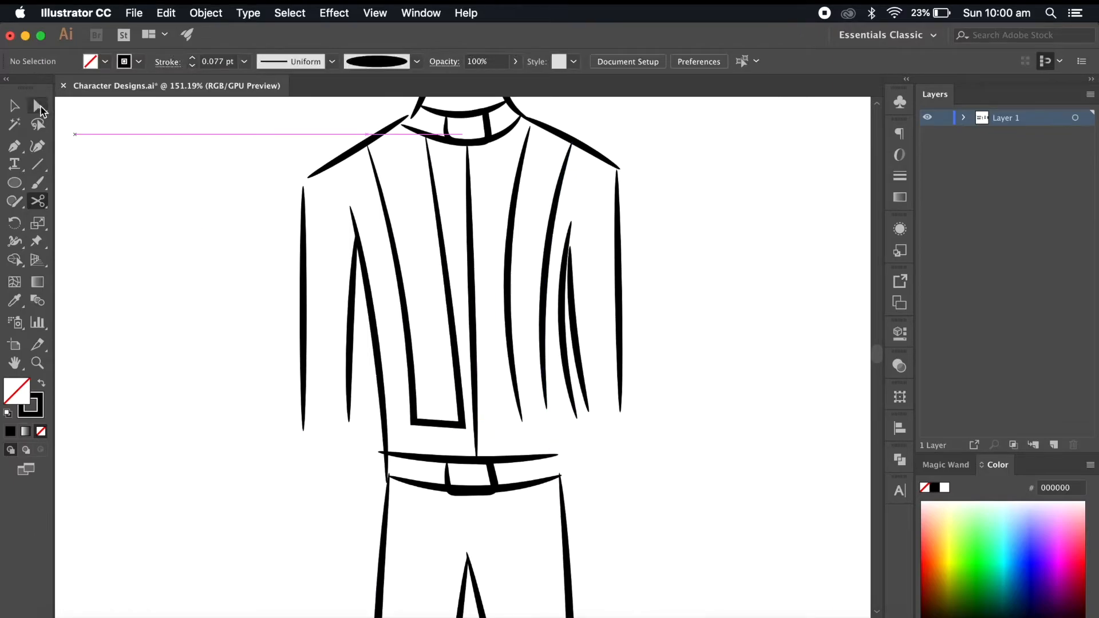
# - Pull the lower end of the torso's right side line down and inward to meet the belt
pyautogui.moveTo(576, 418); pyautogui.dragTo(559, 454)
pyautogui.moveTo(561, 370); pyautogui.dragTo(561, 371)
pyautogui.click(575, 441)
pyautogui.scroll(-5, 563, 448)
# - Lengthen the right stole strip's outer line and close the strip's lower end with a straight Pen segment
pyautogui.scroll(4, 563, 447)
pyautogui.moveTo(549, 414); pyautogui.dragTo(548, 427)
pyautogui.click(548, 427)
pyautogui.click(518, 427)
pyautogui.scroll(-5, 519, 431)
pyautogui.click(14, 106)
pyautogui.click(730, 467)
pyautogui.scroll(-5, 731, 472)
pyautogui.scroll(4, 735, 491)
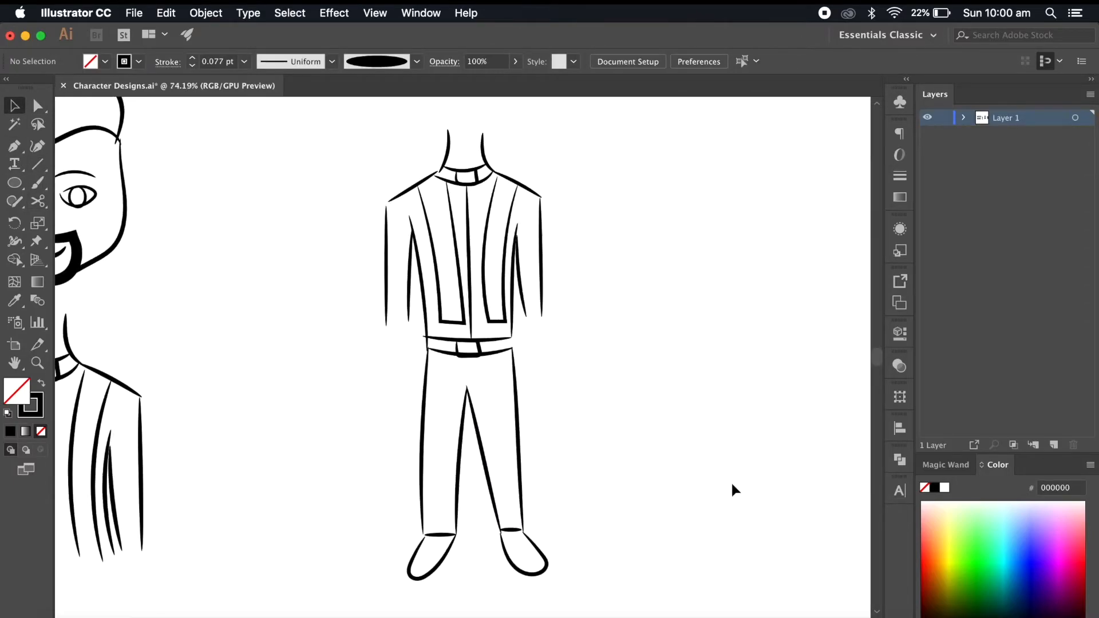
# - Extend the left sleeve's lines down and taper them at the wrist, closing the end with a short brushed cuff stroke
pyautogui.scroll(3, 369, 328)
pyautogui.moveTo(397, 328)
pyautogui.mouseDown()
pyautogui.moveTo(409, 344)
pyautogui.moveTo(440, 332)
pyautogui.moveTo(436, 341)
pyautogui.moveTo(479, 356)
pyautogui.moveTo(438, 364)
pyautogui.mouseUp()
pyautogui.click(369, 320)
pyautogui.scroll(3, 369, 320)
pyautogui.click(38, 183)
pyautogui.scroll(-1, 445, 367)
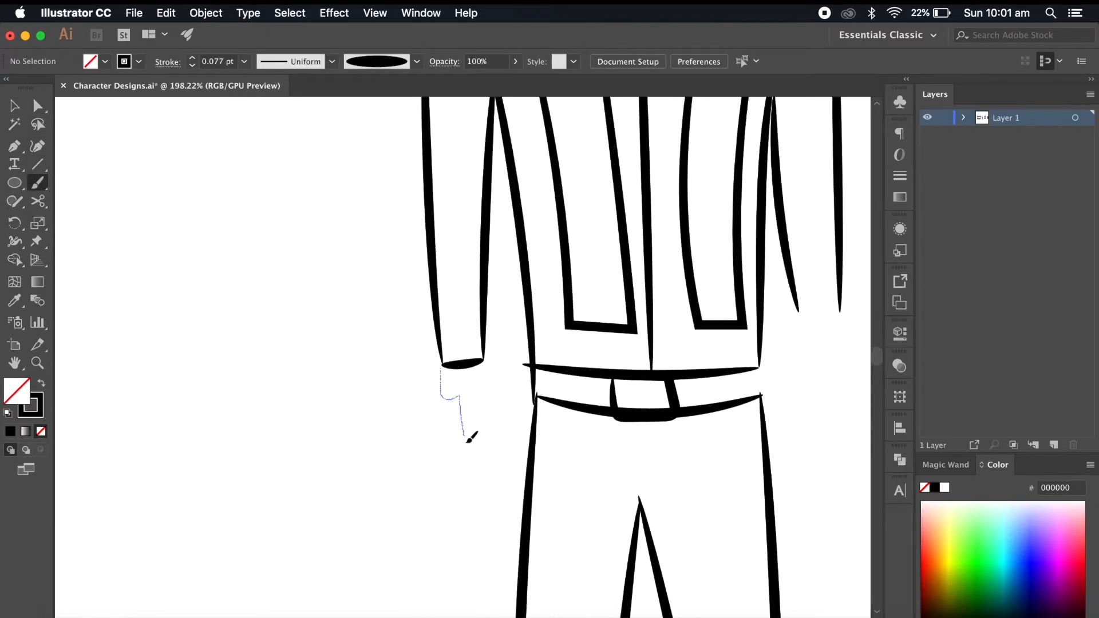
# - Try to draw the left hand freehand below the cuff with the Paintbrush
pyautogui.moveTo(468, 430); pyautogui.dragTo(488, 379)
pyautogui.scroll(-2, 488, 379)
pyautogui.scroll(-3, 498, 405)
pyautogui.scroll(-2, 501, 418)
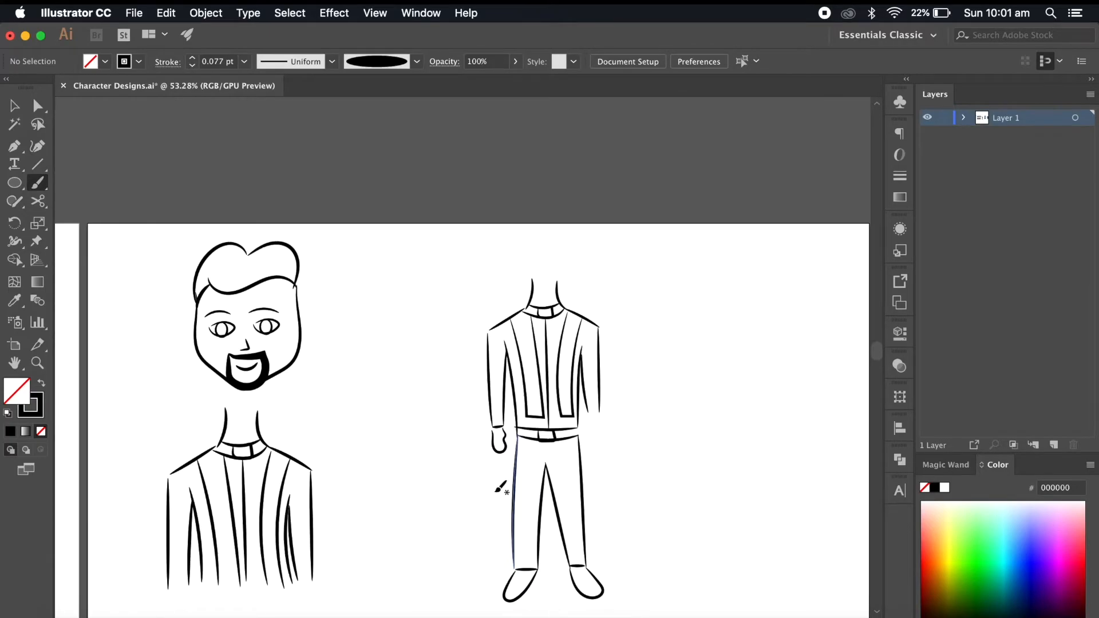
# - Shift the freehand left hand up slightly and delete it
pyautogui.scroll(2, 501, 488)
pyautogui.press('v')
pyautogui.scroll(3, 507, 449)
pyautogui.click(506, 443)
pyautogui.moveTo(458, 471); pyautogui.dragTo(459, 463)
pyautogui.click(507, 461)
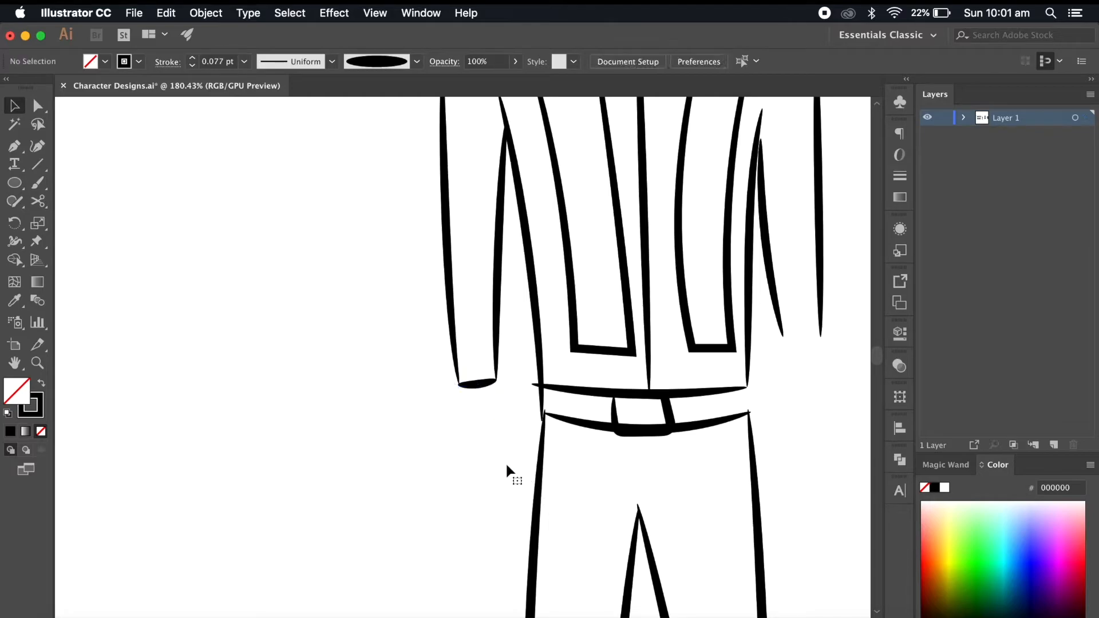
# - Ungroup the arm of the side-view bow-tie character so its hand can be selected separately
pyautogui.scroll(-5, 506, 472)
pyautogui.scroll(3, 486, 535)
pyautogui.hscroll(-10, 486, 535)
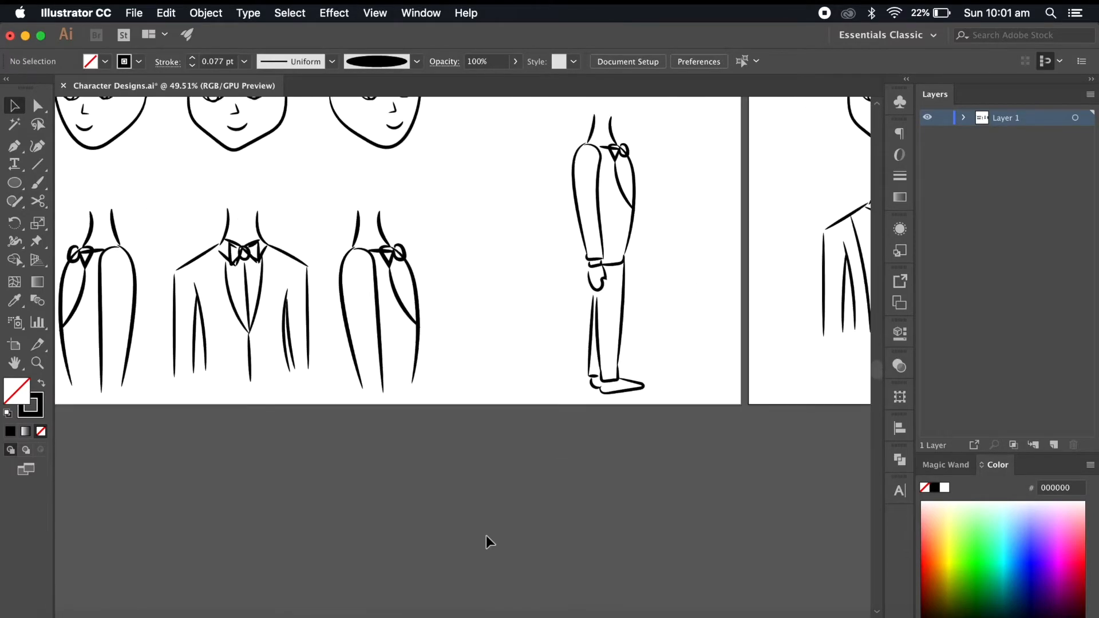
pyautogui.hscroll(6, 619, 427)
pyautogui.scroll(5, 471, 375)
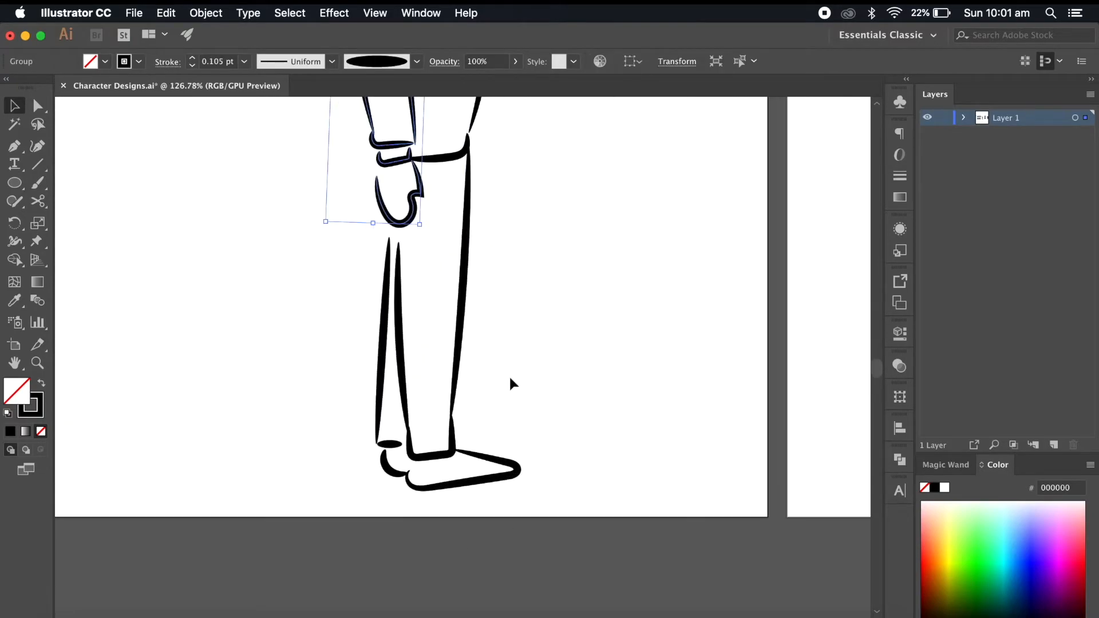
pyautogui.scroll(5, 504, 380)
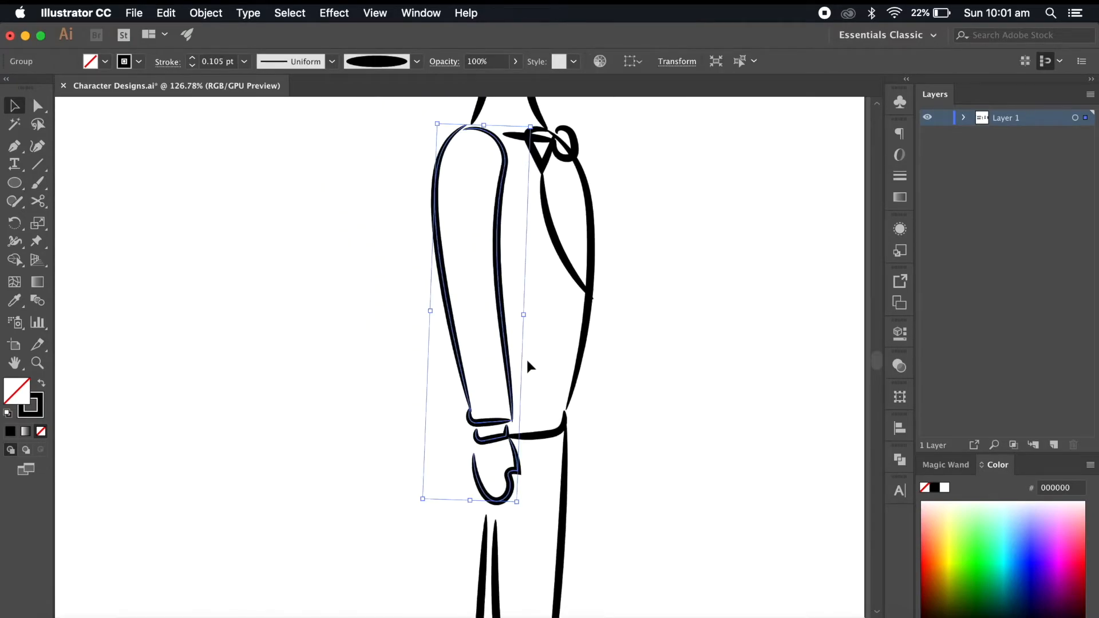
pyautogui.click(522, 470)
pyautogui.click(627, 487)
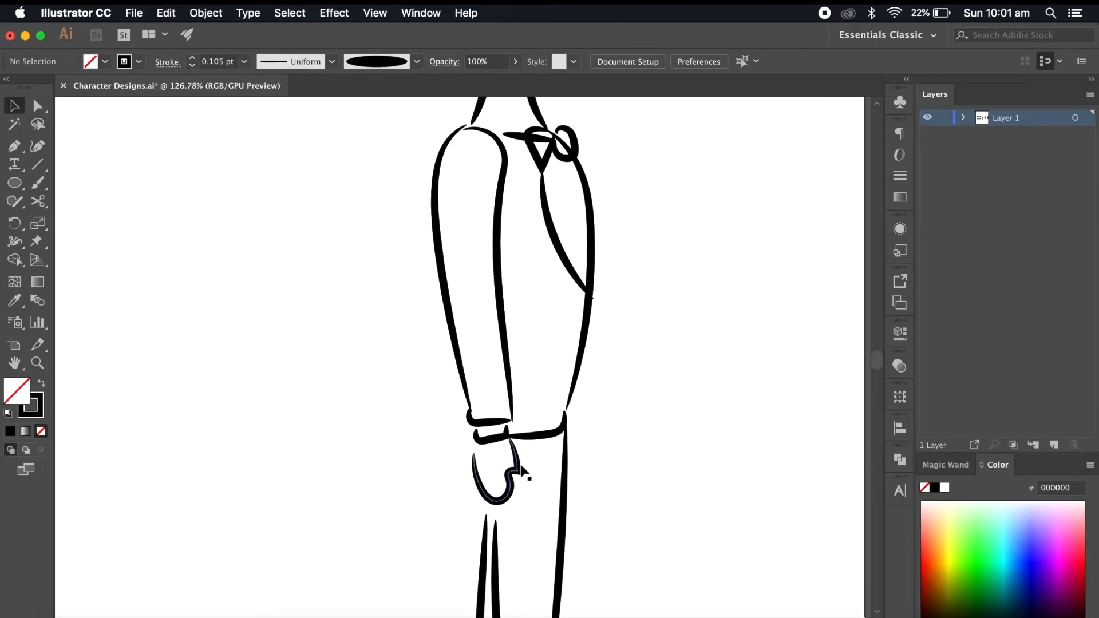
pyautogui.click(522, 470)
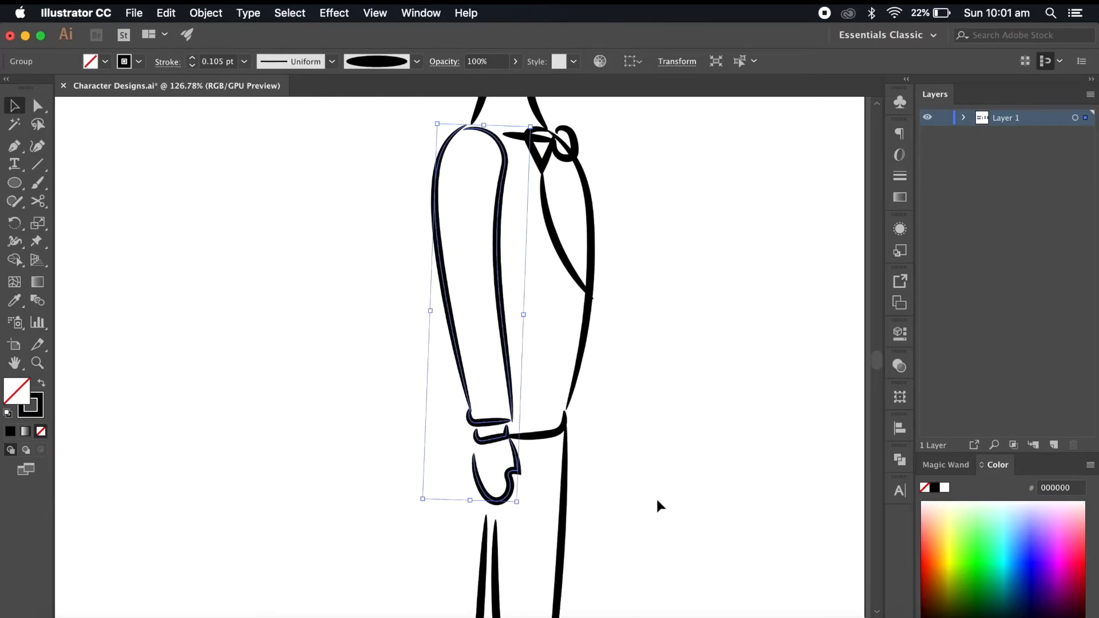
pyautogui.rightClick(514, 451)
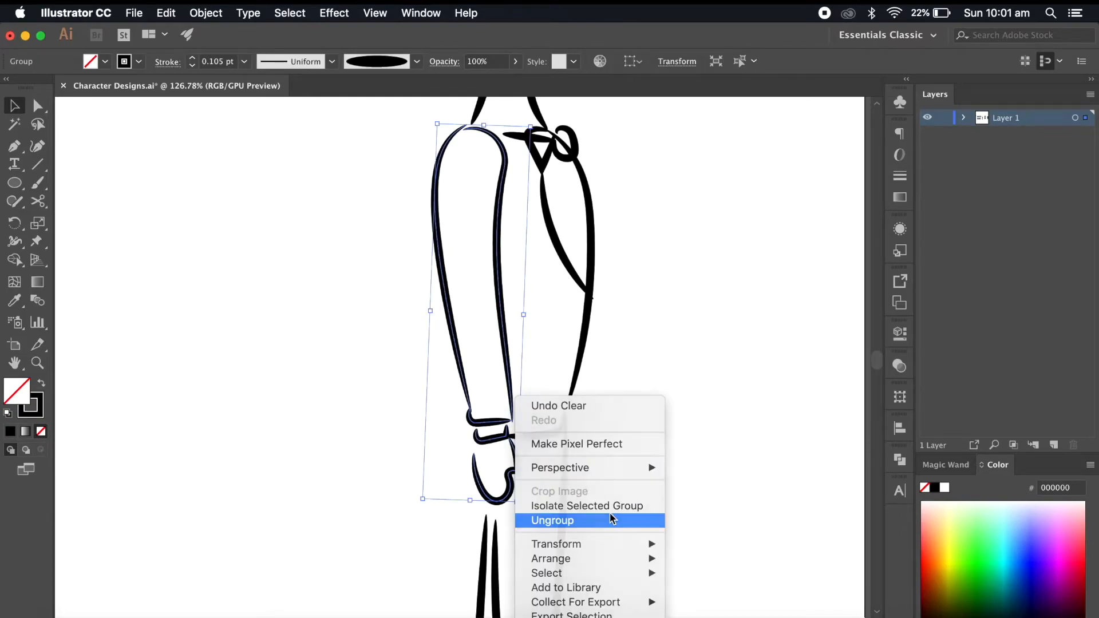
pyautogui.click(610, 520)
pyautogui.click(737, 507)
# - Copy the side-view character's hand and paste it onto the priest's full-length body below the left cuff
pyautogui.click(517, 467)
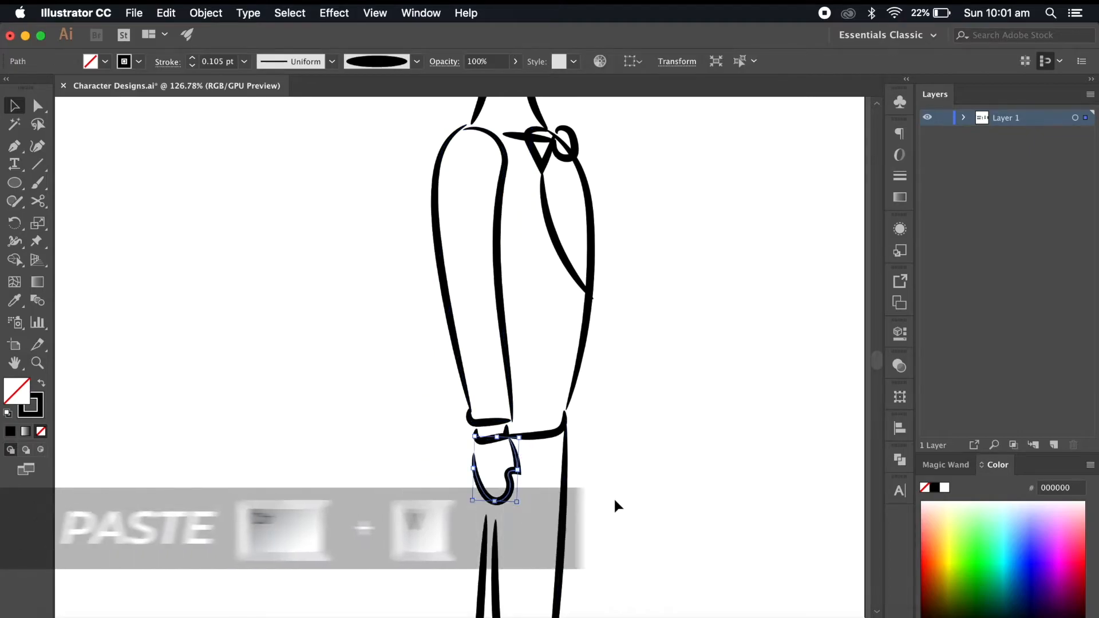
pyautogui.hscroll(14, 616, 507)
pyautogui.scroll(-5, 572, 506)
pyautogui.scroll(3, 572, 506)
pyautogui.press('super+v')
pyautogui.moveTo(479, 383); pyautogui.dragTo(360, 476)
pyautogui.scroll(5, 360, 476)
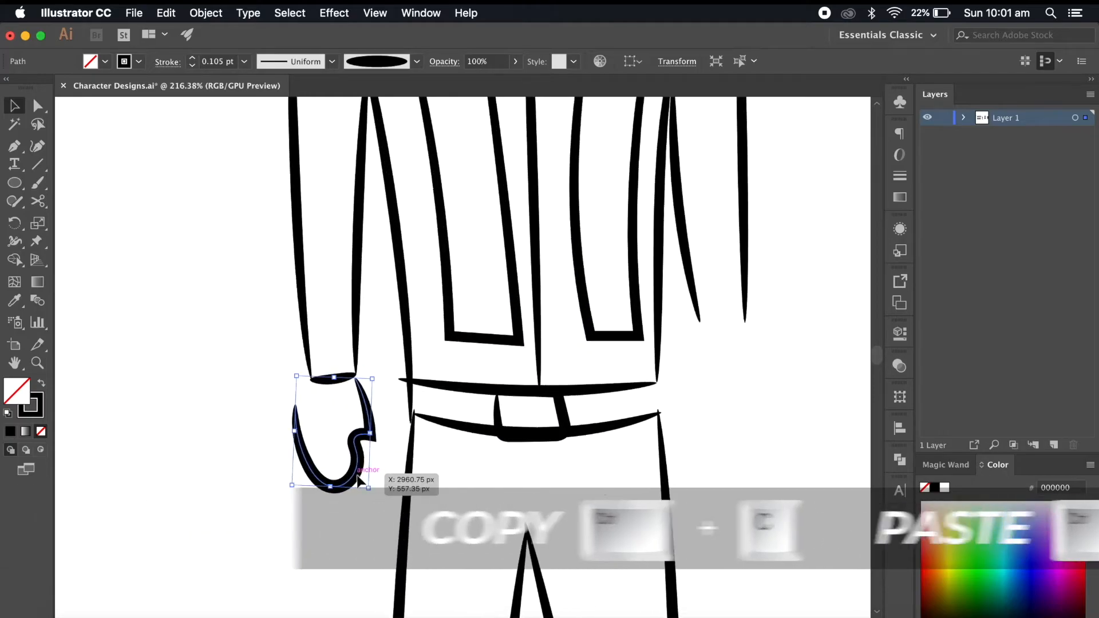
# - Scale the pasted left hand down so its width fits the sleeve's cuff
pyautogui.moveTo(292, 486); pyautogui.dragTo(308, 467)
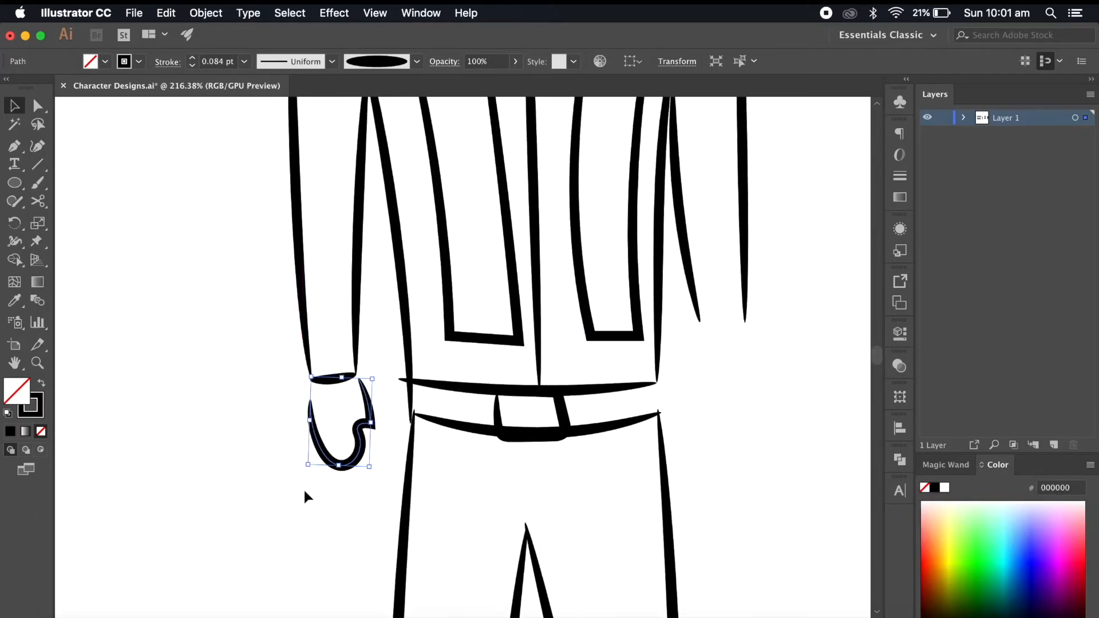
pyautogui.click(307, 498)
pyautogui.scroll(-5, 305, 495)
pyautogui.scroll(3, 512, 503)
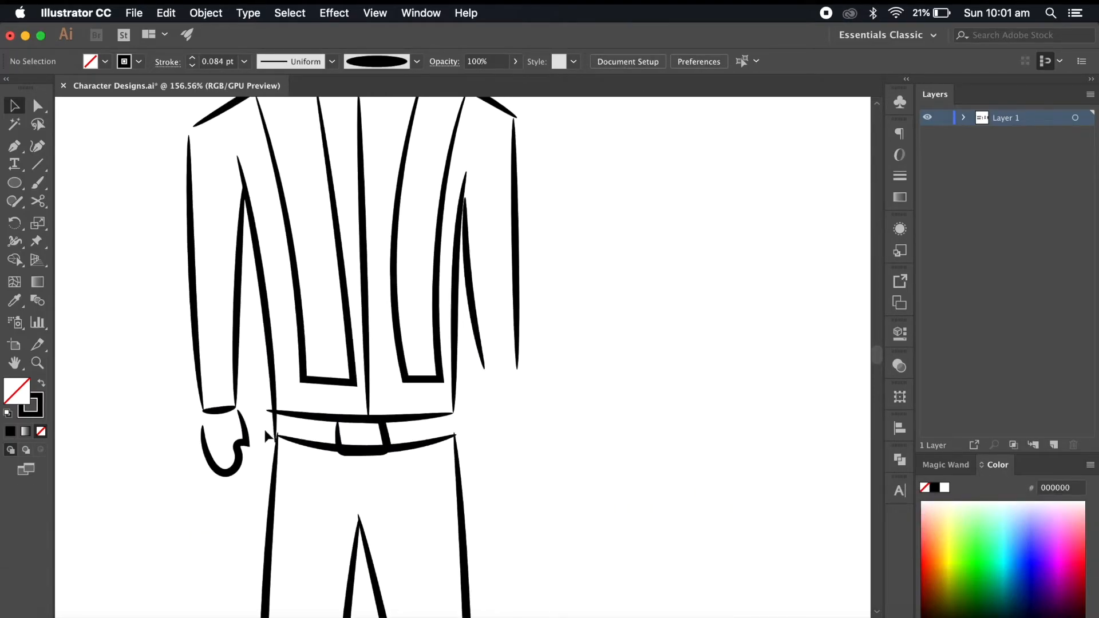
# - Duplicate the left hand below the right sleeve and reflect the copy so it mirrors the original
pyautogui.moveTo(247, 439); pyautogui.dragTo(537, 406)
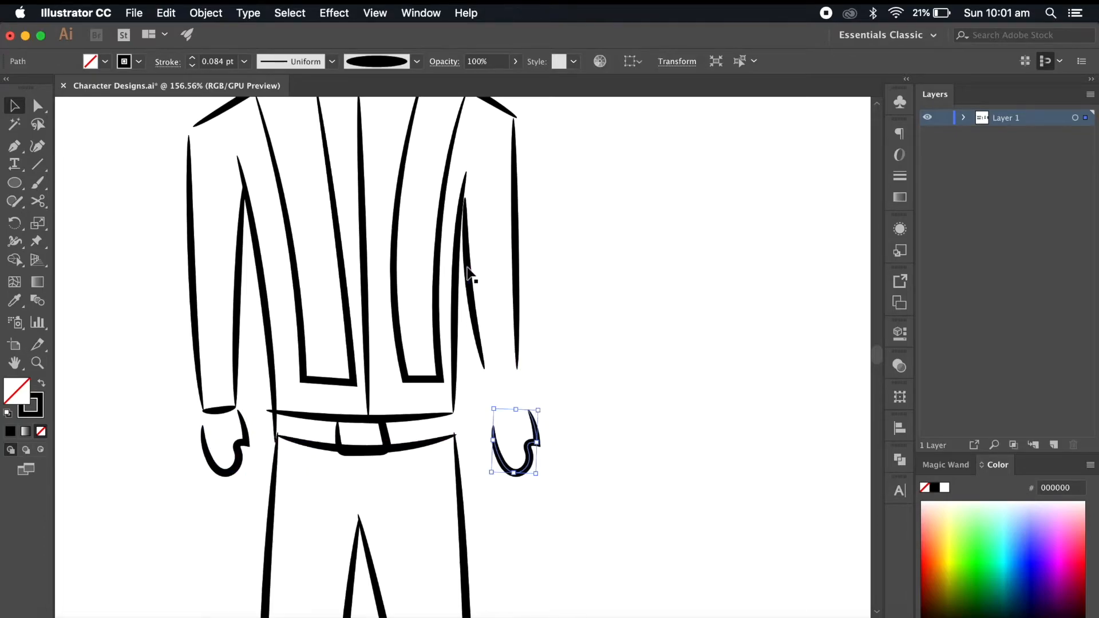
pyautogui.click(204, 12)
pyautogui.moveTo(240, 30)
pyautogui.click(429, 88)
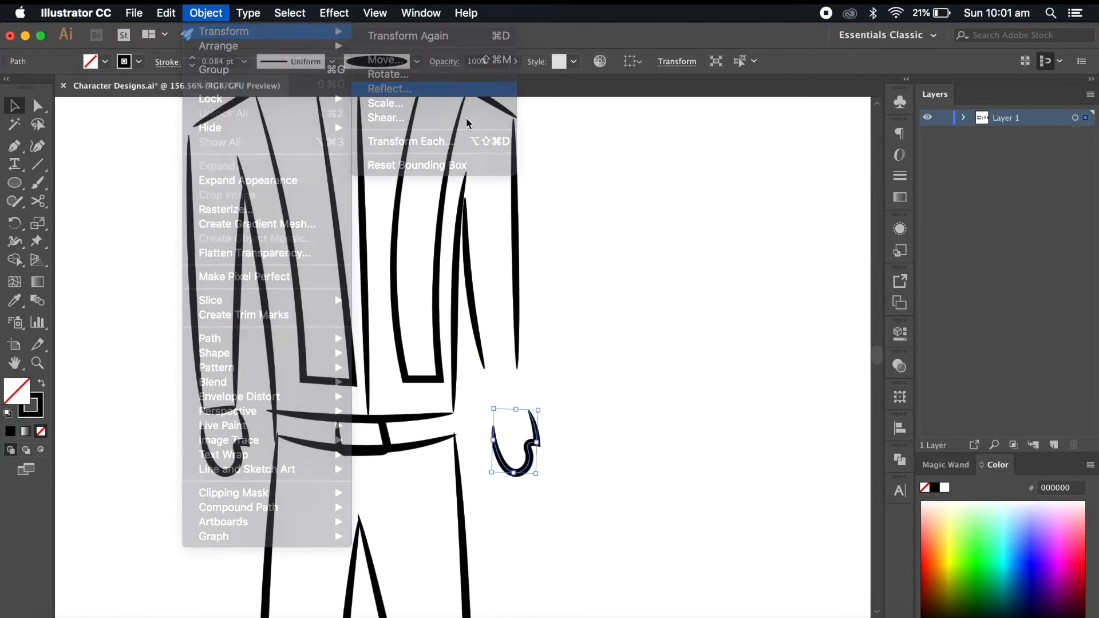
pyautogui.click(754, 435)
# - Adjust the mirrored hand's position up and inward beneath the right sleeve
pyautogui.scroll(1, 596, 447)
pyautogui.moveTo(540, 400); pyautogui.dragTo(530, 392)
pyautogui.moveTo(534, 463); pyautogui.dragTo(526, 451)
pyautogui.click(361, 294)
# - Extend the right sleeve's two lines down to the hand and join their lower ends with a straight Pen segment
pyautogui.press('a')
pyautogui.moveTo(511, 366); pyautogui.dragTo(479, 389)
pyautogui.moveTo(550, 402); pyautogui.dragTo(516, 485)
pyautogui.scroll(1, 591, 462)
pyautogui.click(16, 147)
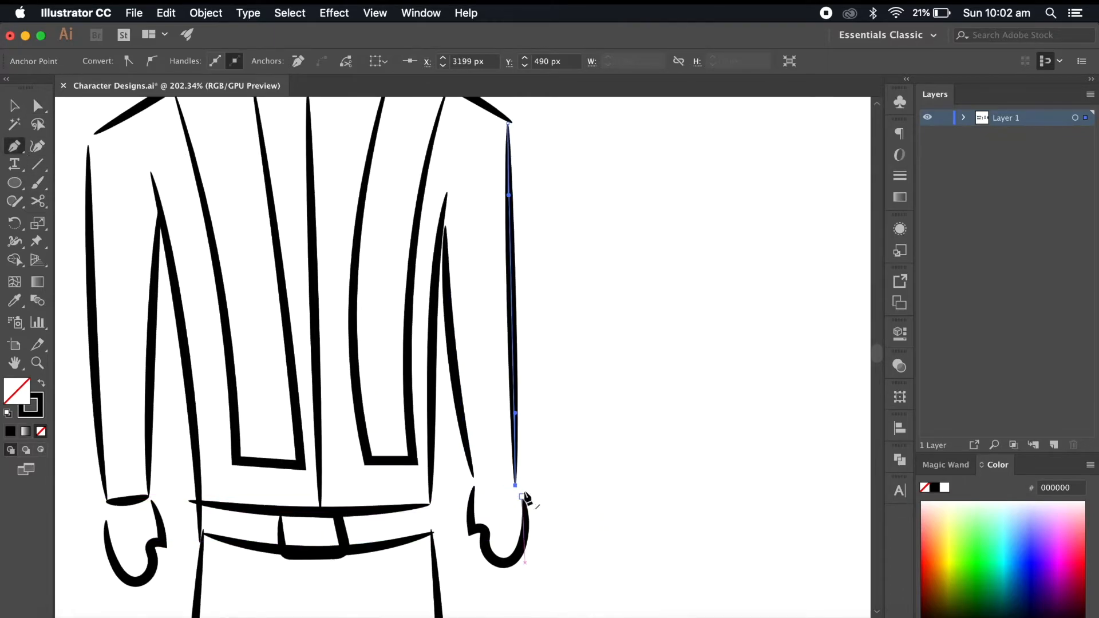
pyautogui.click(515, 485)
pyautogui.click(474, 479)
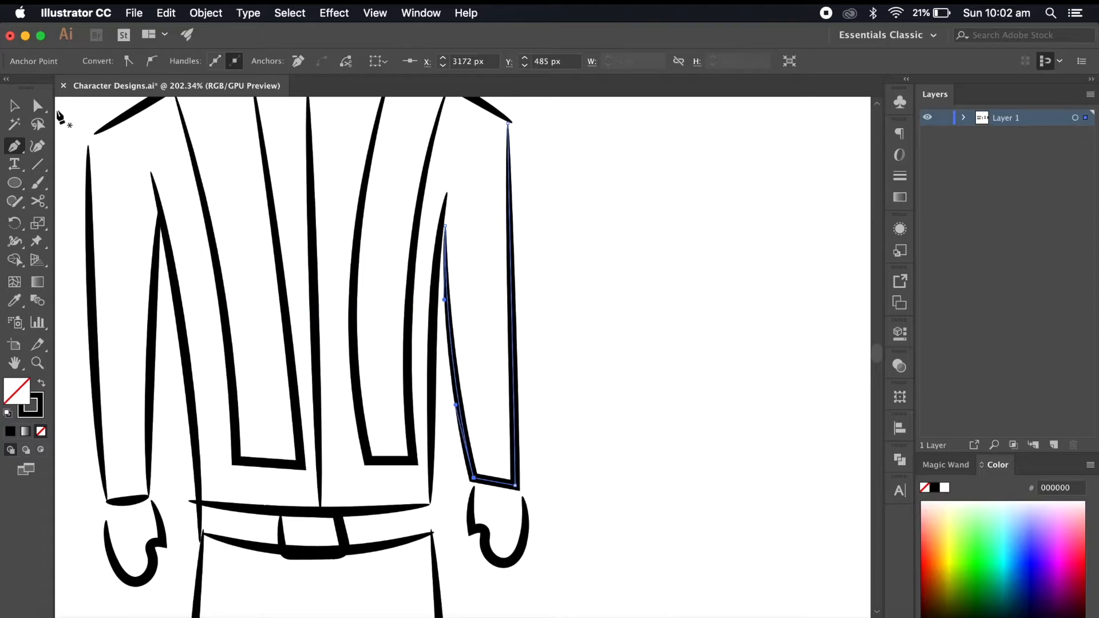
# - Nudge the right hand up until it meets the sleeve's closed end
pyautogui.click(14, 106)
pyautogui.moveTo(524, 530); pyautogui.dragTo(522, 520)
pyautogui.click(559, 532)
# - Select the left sleeve's lines, cuff and hand together
pyautogui.scroll(-5, 560, 533)
pyautogui.scroll(2, 560, 537)
pyautogui.moveTo(326, 353); pyautogui.dragTo(347, 368)
pyautogui.click(301, 443)
pyautogui.moveTo(314, 332); pyautogui.dragTo(364, 391)
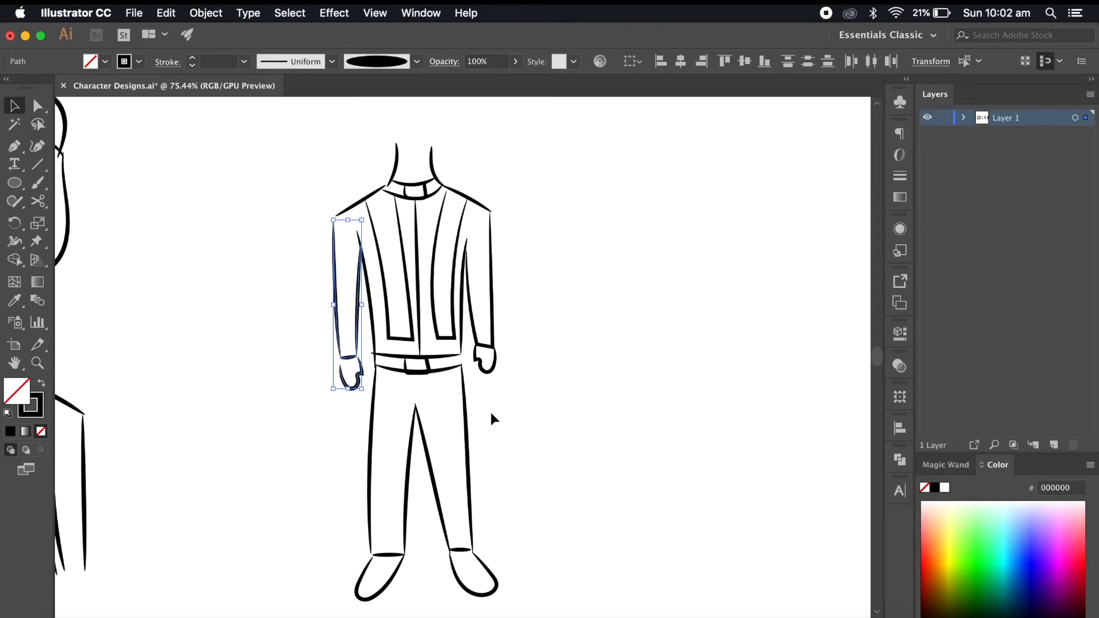
# - Extend the lower ends of the priest's two hanging stole strips past the belt onto the trousers
pyautogui.click(512, 324)
pyautogui.scroll(-4, 531, 426)
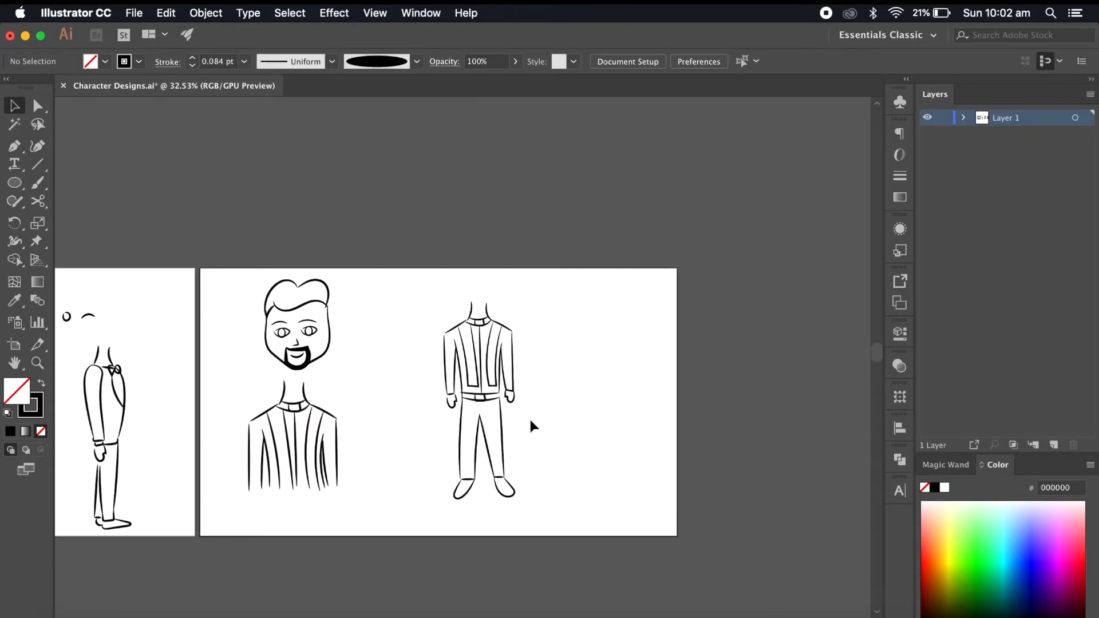
pyautogui.scroll(2, 530, 422)
pyautogui.scroll(2, 531, 422)
pyautogui.scroll(-3, 531, 422)
pyautogui.scroll(3, 531, 422)
pyautogui.scroll(1, 421, 272)
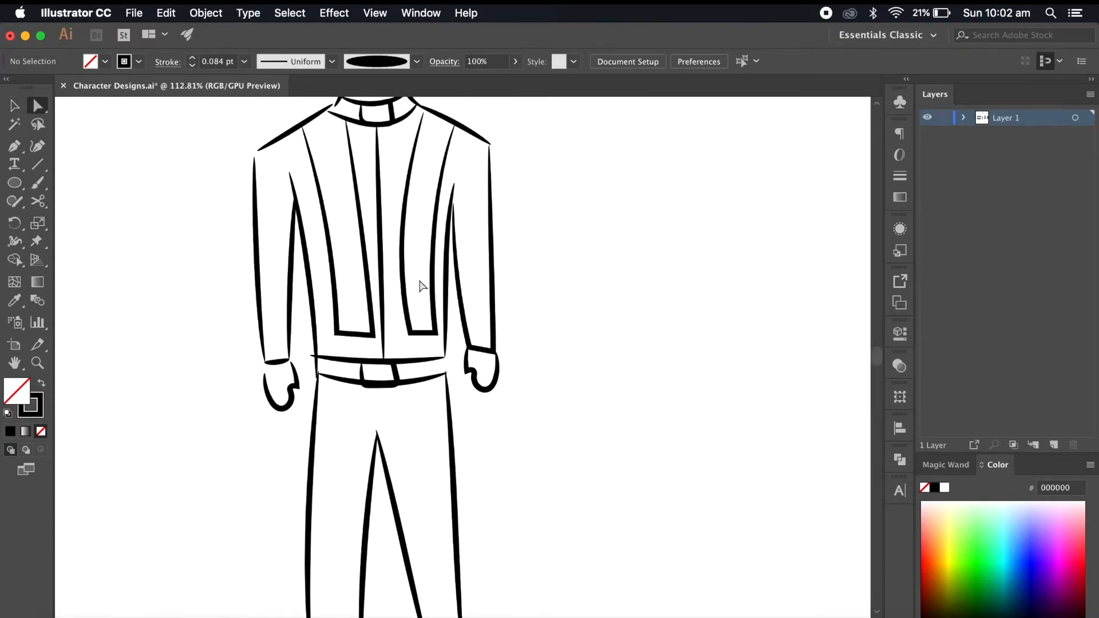
pyautogui.moveTo(375, 343); pyautogui.dragTo(369, 407)
pyautogui.moveTo(339, 352); pyautogui.dragTo(335, 409)
pyautogui.moveTo(369, 409); pyautogui.dragTo(369, 410)
pyautogui.moveTo(410, 333); pyautogui.dragTo(439, 407)
pyautogui.click(500, 443)
pyautogui.scroll(-8, 500, 443)
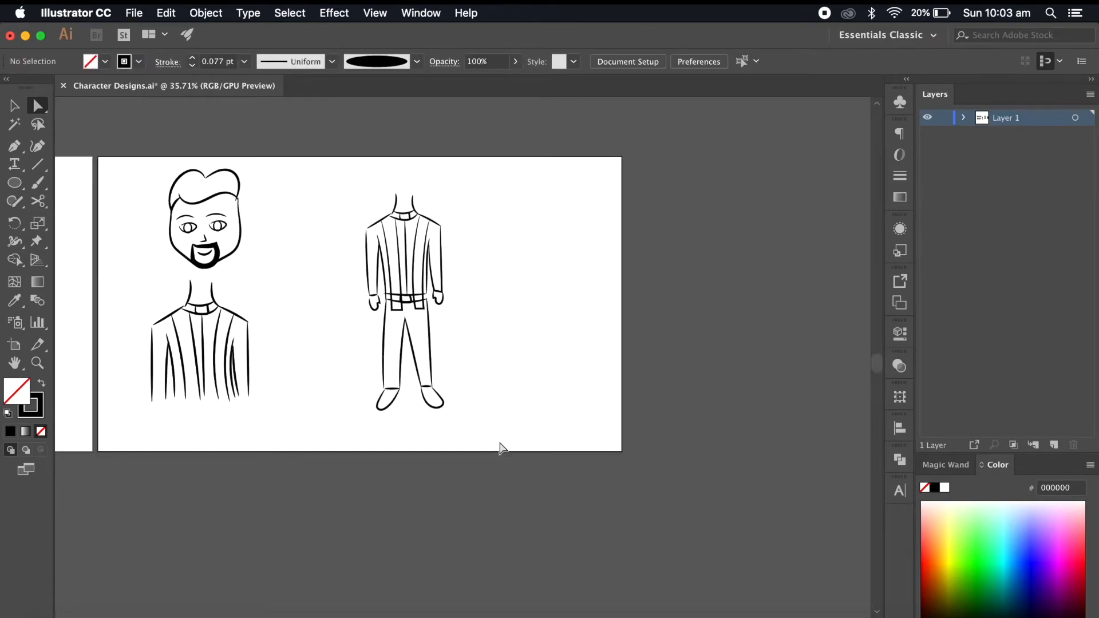
pyautogui.scroll(4, 500, 443)
pyautogui.scroll(2, 425, 264)
pyautogui.moveTo(399, 312); pyautogui.dragTo(349, 309)
pyautogui.click(495, 350)
pyautogui.scroll(1, 496, 349)
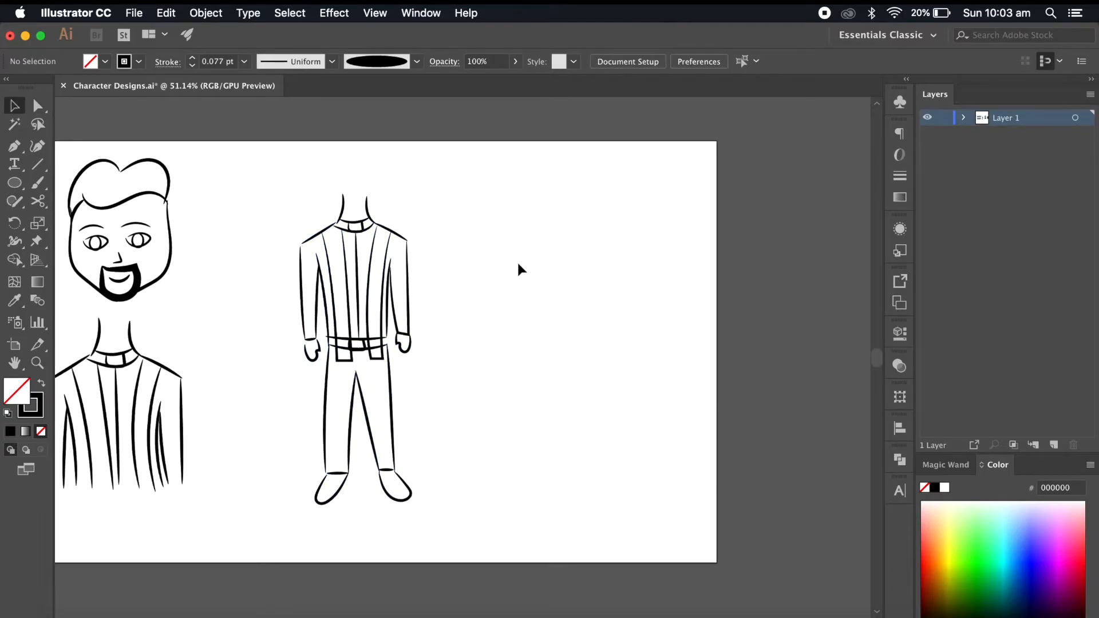
# - Consult the storyboard PDF's wedding scene in Preview and duplicate the full-body figure beside the original in Illustrator
pyautogui.click(853, 614)
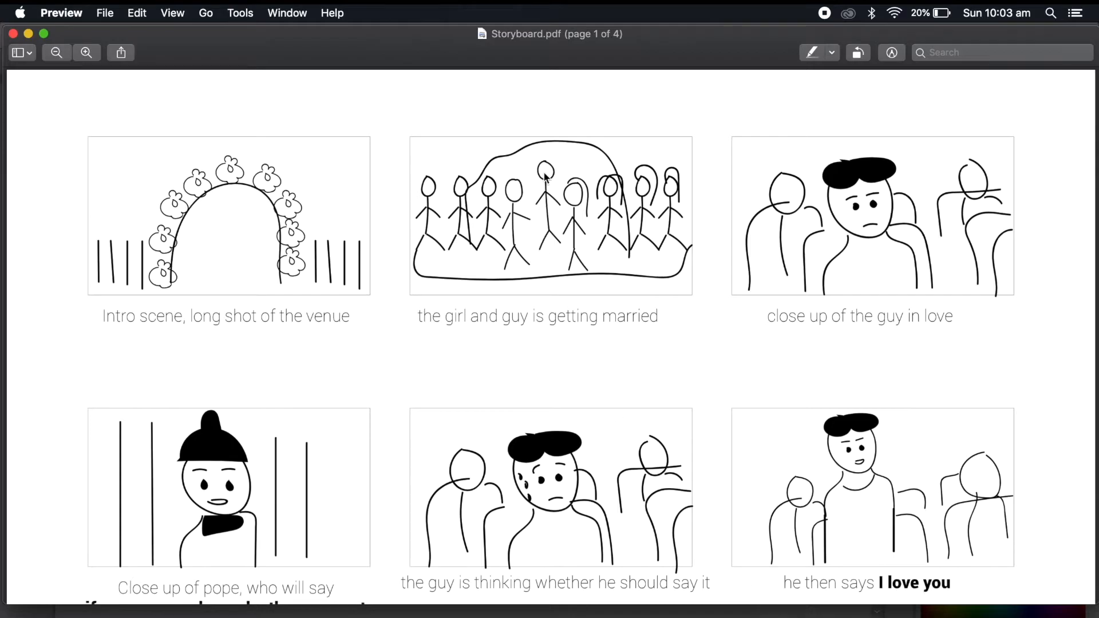
pyautogui.click(596, 611)
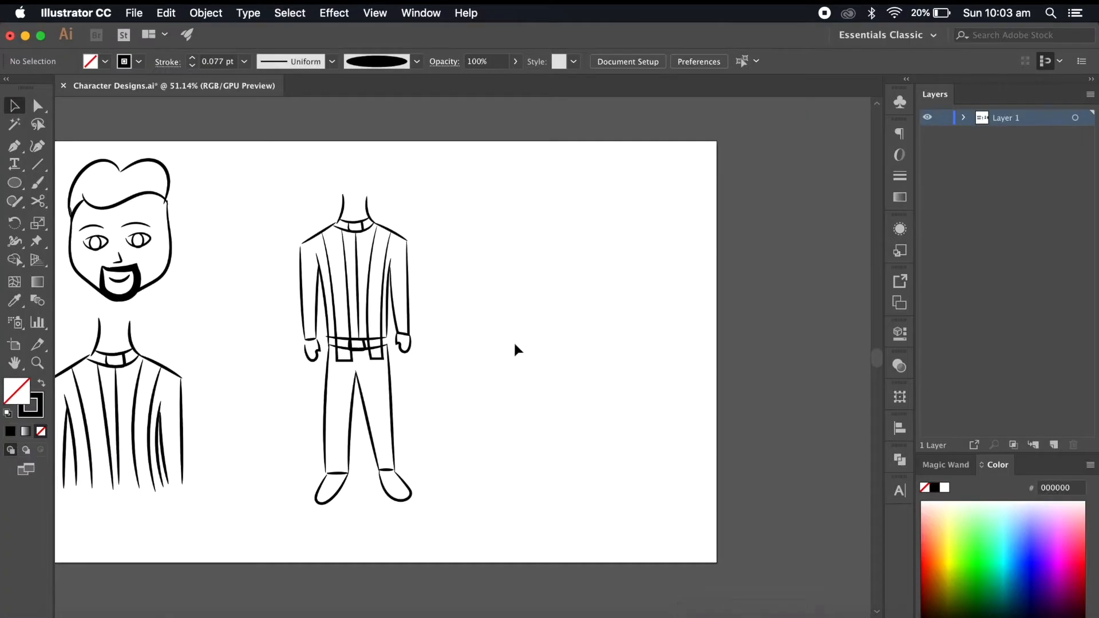
pyautogui.moveTo(302, 498); pyautogui.dragTo(300, 503)
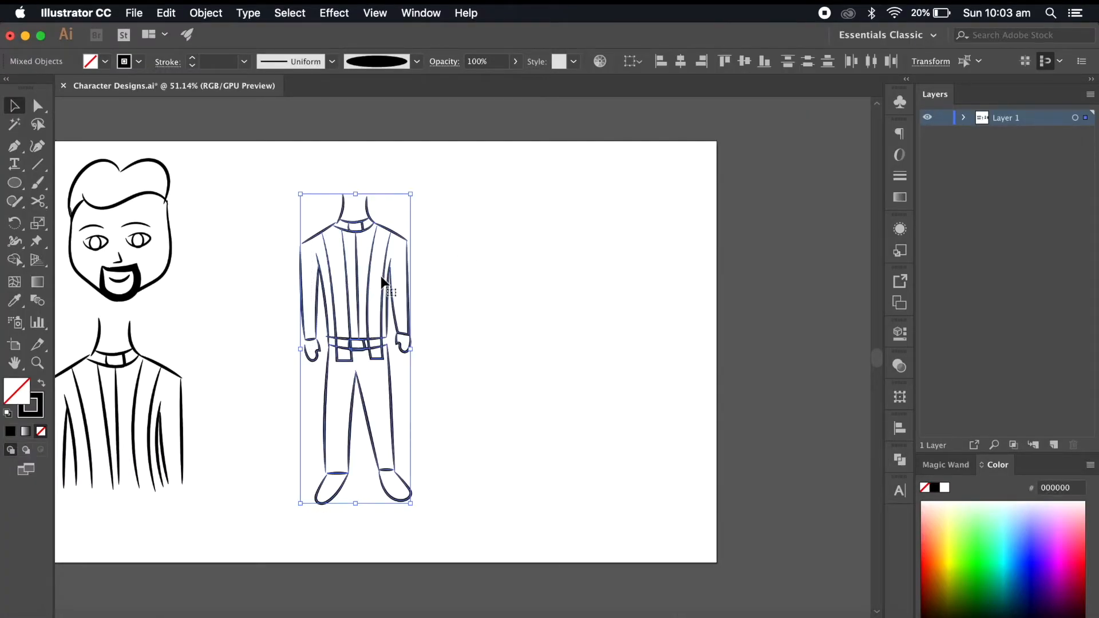
pyautogui.keyDown('alt'); pyautogui.moveTo(384, 276); pyautogui.dragTo(576, 273); pyautogui.keyUp('alt')
pyautogui.click(655, 323)
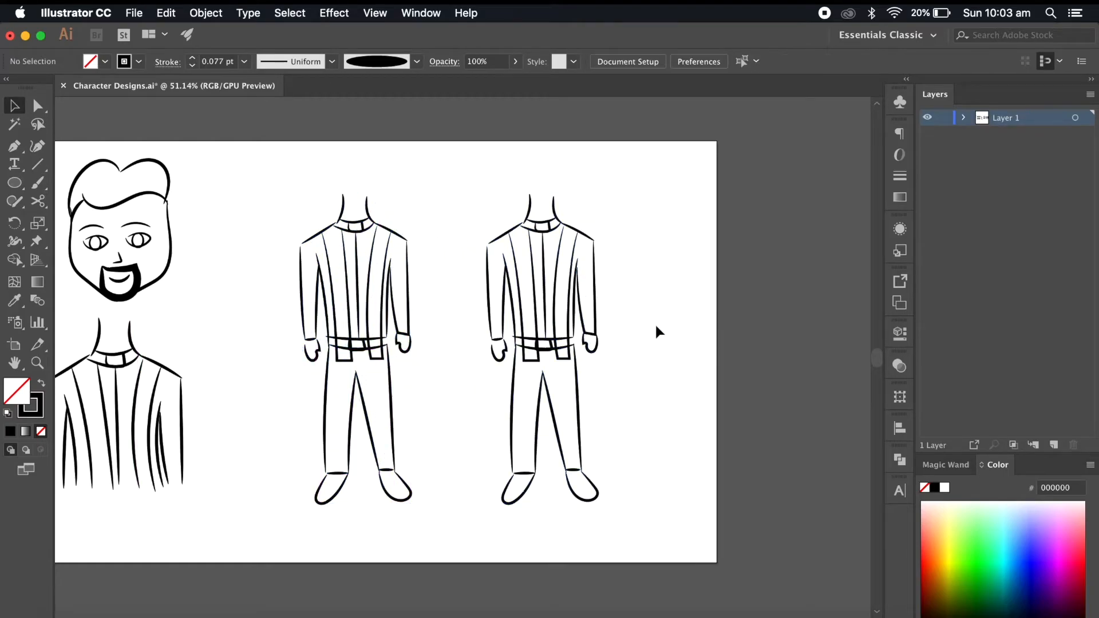
# - Delete both arms and hands from the duplicated figure
pyautogui.scroll(3, 655, 323)
pyautogui.scroll(1, 656, 327)
pyautogui.moveTo(536, 385); pyautogui.dragTo(535, 383)
pyautogui.press('Delete')
pyautogui.moveTo(339, 275); pyautogui.dragTo(401, 418)
pyautogui.press('Delete')
# - Paint an open book outline with a V-shaped top edge and a centre spine beside the armless figure
pyautogui.click(37, 183)
pyautogui.scroll(5, 572, 307)
pyautogui.hscroll(3, 572, 307)
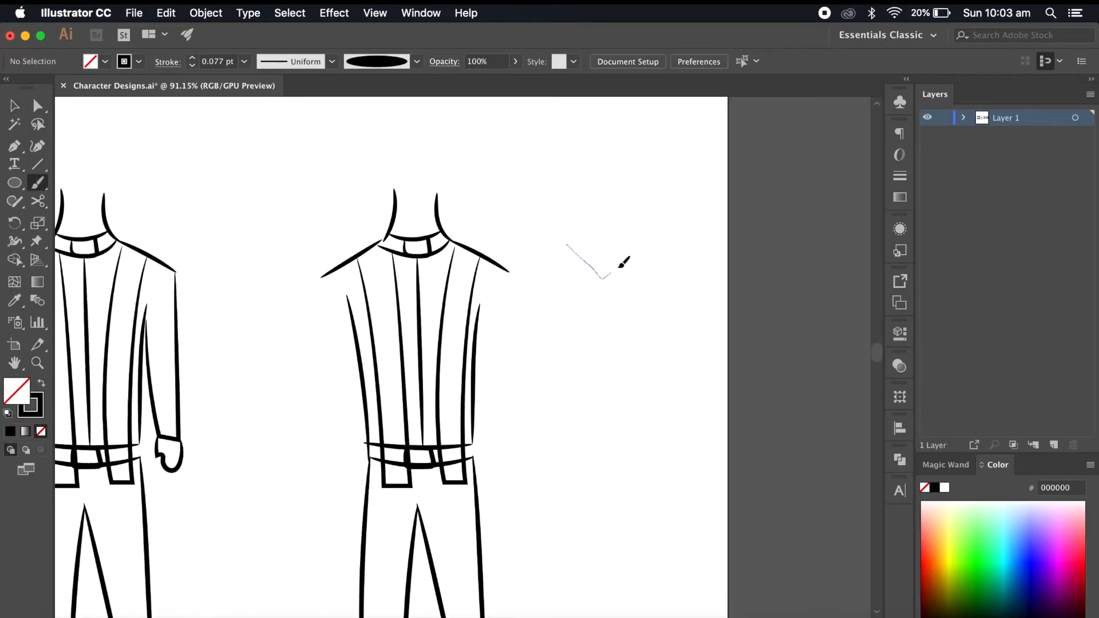
pyautogui.moveTo(652, 325); pyautogui.dragTo(614, 342)
pyautogui.press('super+z')
pyautogui.scroll(-5, 633, 338)
pyautogui.click(522, 297)
pyautogui.scroll(2, 624, 291)
pyautogui.moveTo(576, 264)
pyautogui.mouseDown()
pyautogui.moveTo(617, 298)
pyautogui.moveTo(655, 262)
pyautogui.mouseUp()
pyautogui.moveTo(574, 264); pyautogui.dragTo(580, 322)
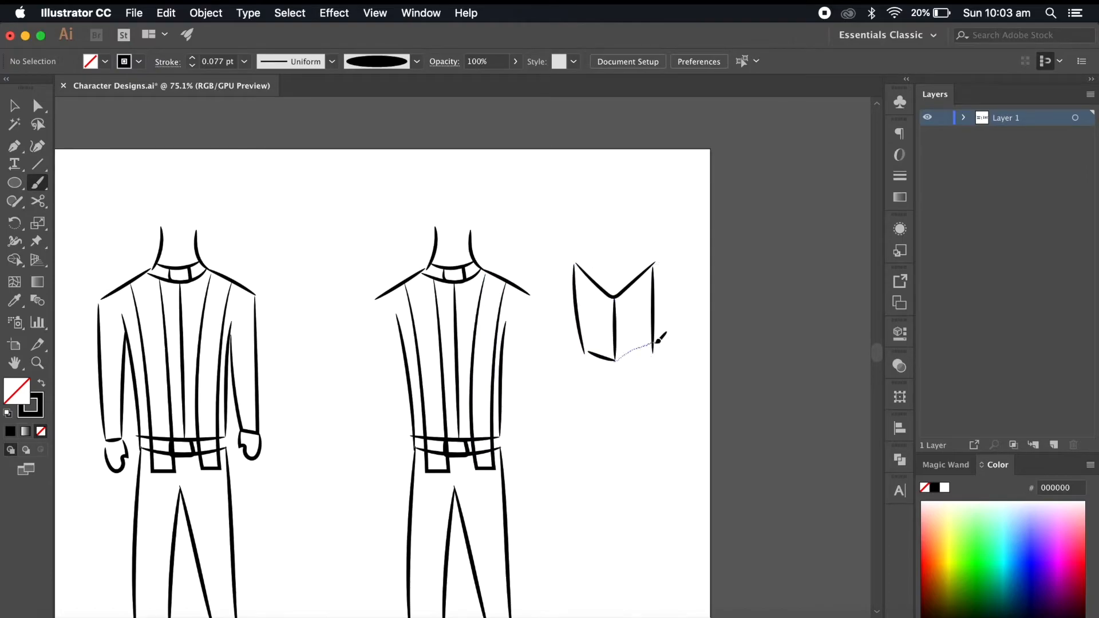
pyautogui.moveTo(657, 340); pyautogui.dragTo(654, 342)
# - Group the book's strokes and place the book over the armless figure's chest
pyautogui.press('v')
pyautogui.moveTo(620, 249)
pyautogui.mouseDown()
pyautogui.moveTo(592, 416)
pyautogui.moveTo(666, 432)
pyautogui.mouseUp()
pyautogui.hotkey('ctrl', 'g')
pyautogui.click(666, 432)
pyautogui.moveTo(616, 321); pyautogui.dragTo(455, 371)
pyautogui.click(517, 412)
pyautogui.scroll(2, 517, 414)
pyautogui.scroll(-3, 517, 413)
# - Paint the left-side arm of the book-holding figure, bent at the elbow with the forearm reaching toward the book
pyautogui.click(38, 183)
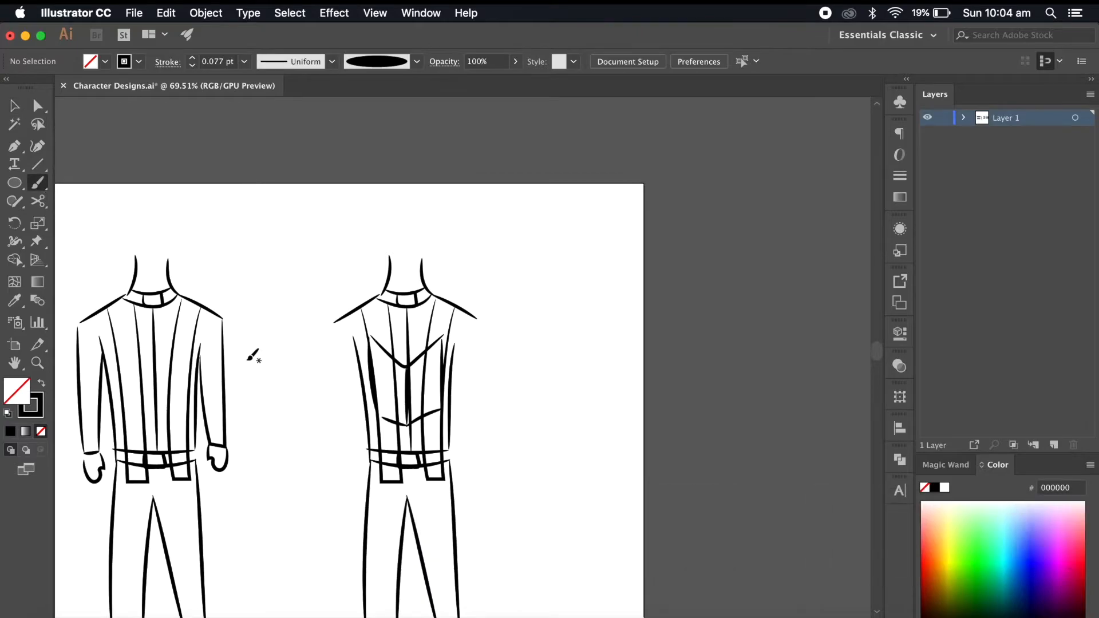
pyautogui.scroll(2, 257, 366)
pyautogui.moveTo(368, 311); pyautogui.dragTo(395, 445)
pyautogui.press('super+z')
pyautogui.press('a')
pyautogui.click(391, 291)
pyautogui.press('b')
pyautogui.moveTo(362, 331); pyautogui.dragTo(392, 445)
pyautogui.moveTo(392, 445); pyautogui.dragTo(462, 411)
pyautogui.scroll(1, 458, 410)
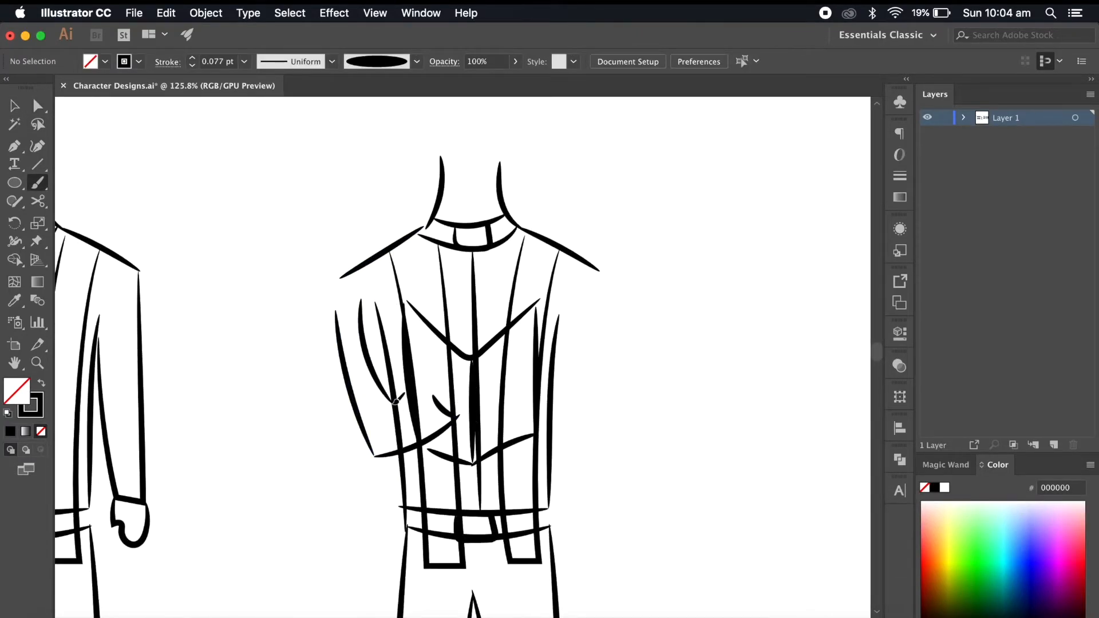
pyautogui.scroll(2, 396, 401)
pyautogui.moveTo(396, 401); pyautogui.dragTo(424, 392)
pyautogui.moveTo(473, 360); pyautogui.dragTo(477, 357)
pyautogui.press('super+z')
pyautogui.scroll(-1, 481, 439)
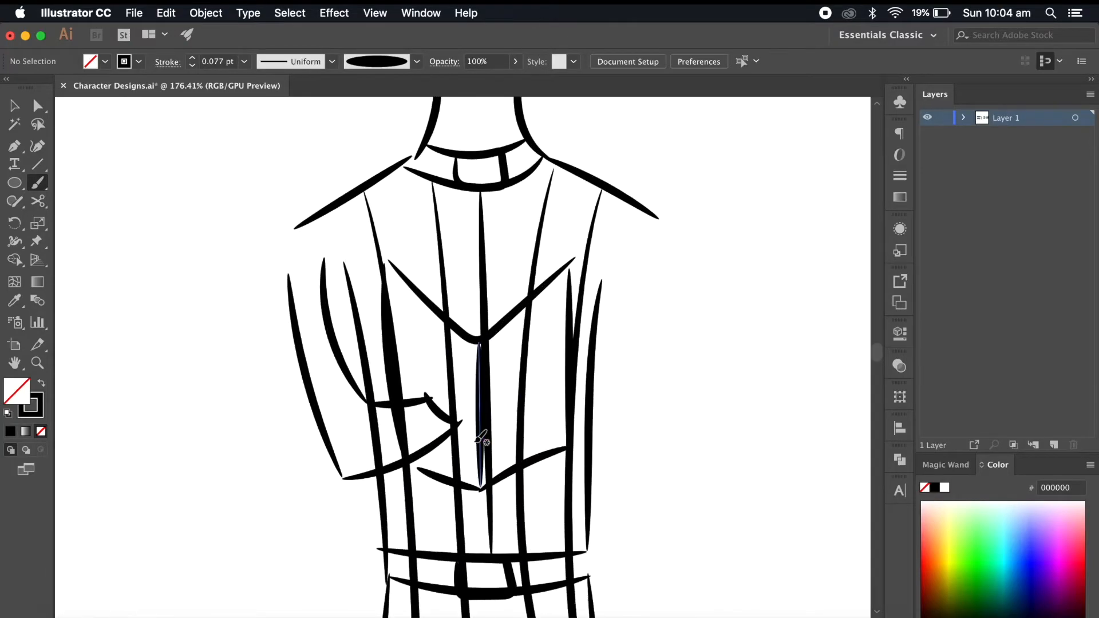
# - Reshape the inner line of the bent arm at the elbow and paint a hand at the book's spine
pyautogui.press('a')
pyautogui.moveTo(369, 406); pyautogui.dragTo(353, 428)
pyautogui.click(326, 263)
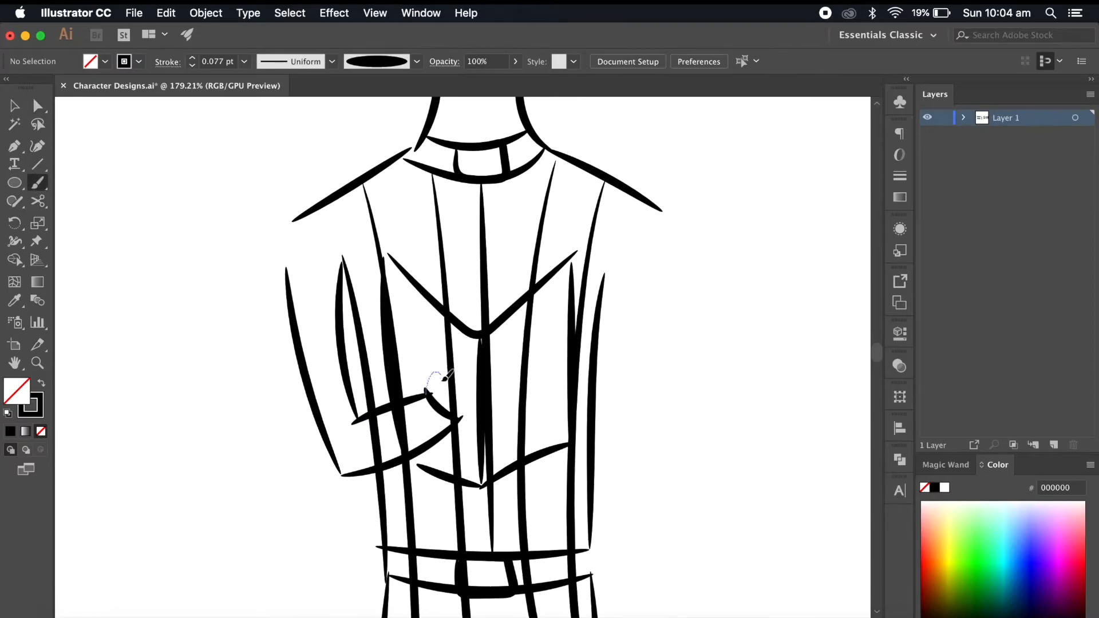
pyautogui.moveTo(442, 374); pyautogui.dragTo(459, 422)
# - Adjust the anchor points of the forearm and outer arm lines so the sleeve joins the shoulder
pyautogui.scroll(-2, 473, 456)
pyautogui.scroll(1, 475, 460)
pyautogui.click(38, 106)
pyautogui.scroll(1, 332, 461)
pyautogui.click(379, 473)
pyautogui.moveTo(378, 473); pyautogui.dragTo(366, 472)
pyautogui.click(389, 500)
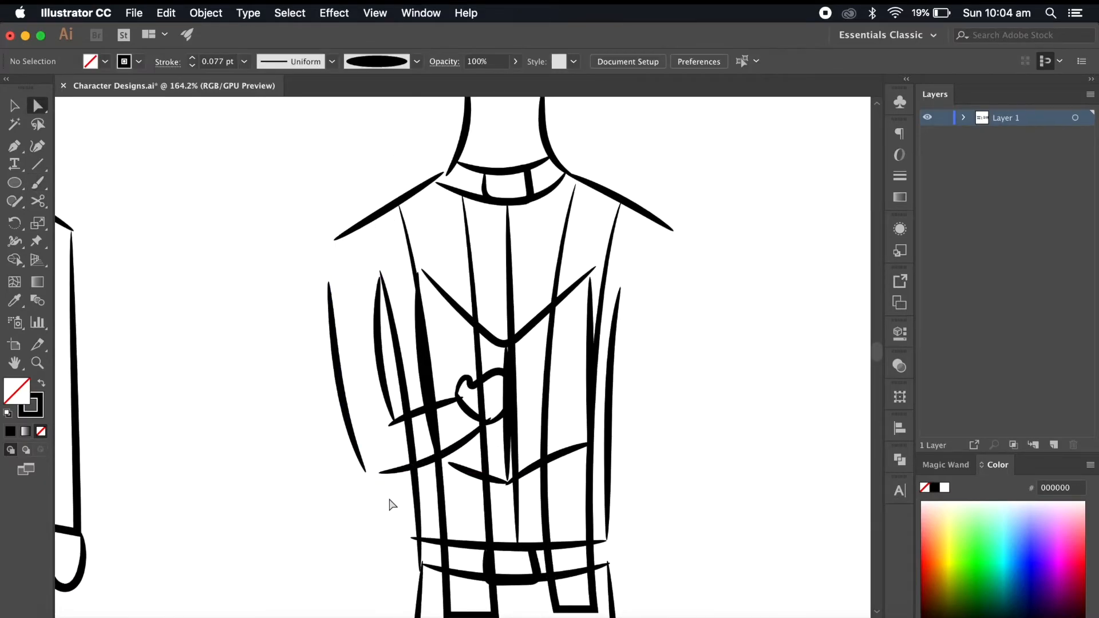
pyautogui.scroll(-5, 388, 501)
pyautogui.moveTo(318, 370); pyautogui.dragTo(322, 352)
pyautogui.click(346, 511)
pyautogui.scroll(5, 346, 512)
pyautogui.click(367, 475)
pyautogui.click(357, 506)
pyautogui.scroll(-3, 390, 501)
pyautogui.scroll(2, 410, 496)
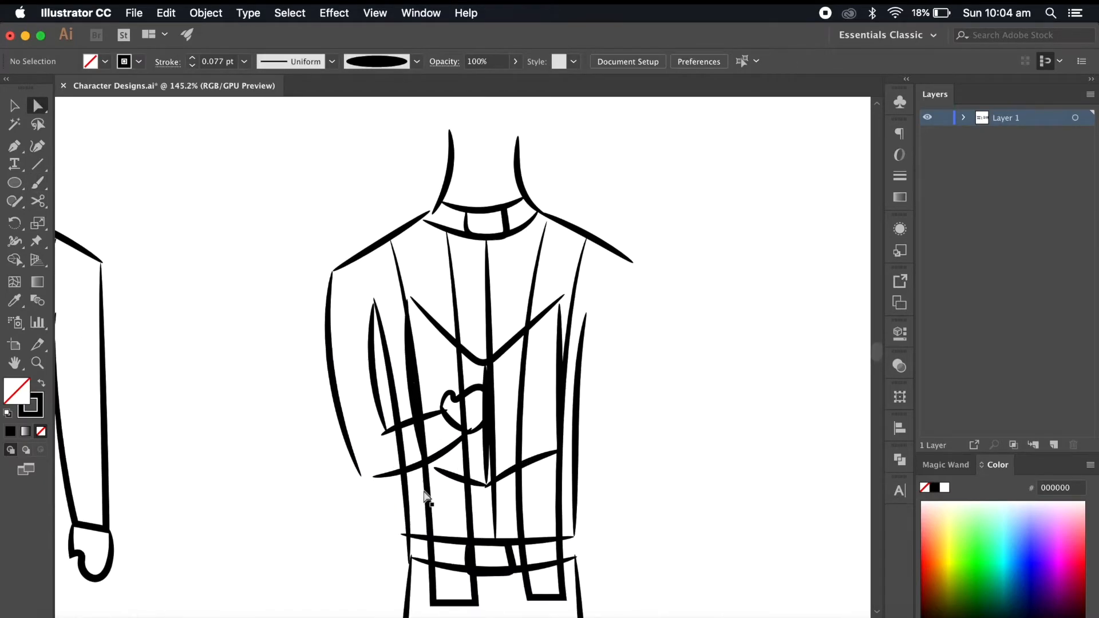
# - Group the hand, forearm and upper arm strokes of the bent arm
pyautogui.hscroll(3, 410, 498)
pyautogui.click(14, 105)
pyautogui.click(388, 392)
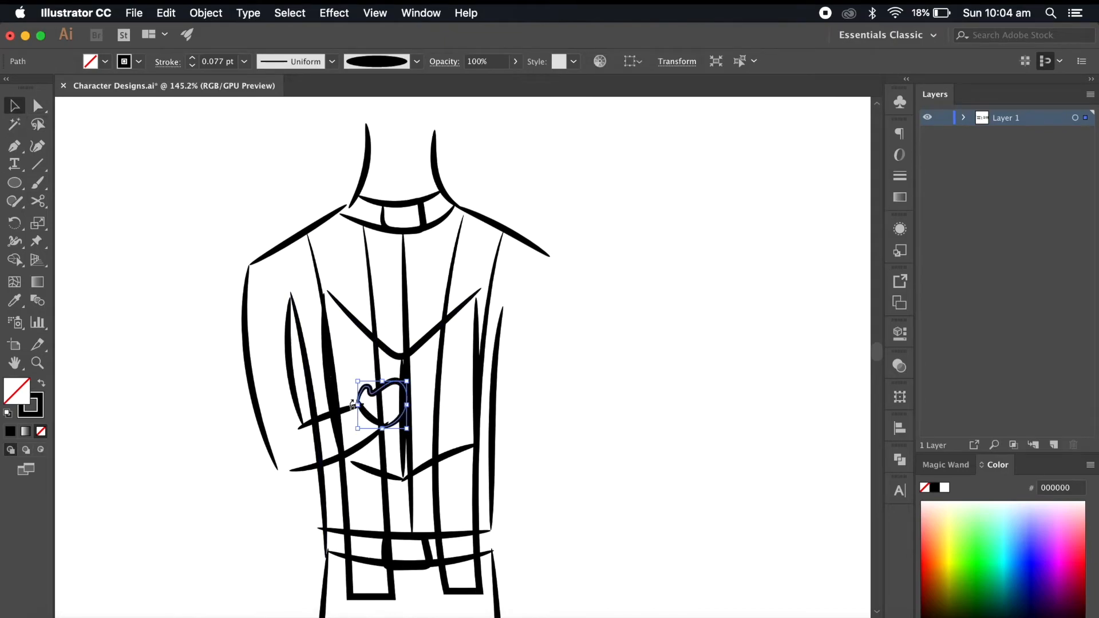
pyautogui.keyDown('shift'); pyautogui.click(344, 411); pyautogui.keyUp('shift')
pyautogui.keyDown('shift'); pyautogui.click(367, 441); pyautogui.keyUp('shift')
pyautogui.keyDown('shift'); pyautogui.click(288, 355); pyautogui.keyUp('shift')
pyautogui.keyDown('shift'); pyautogui.click(250, 379); pyautogui.keyUp('shift')
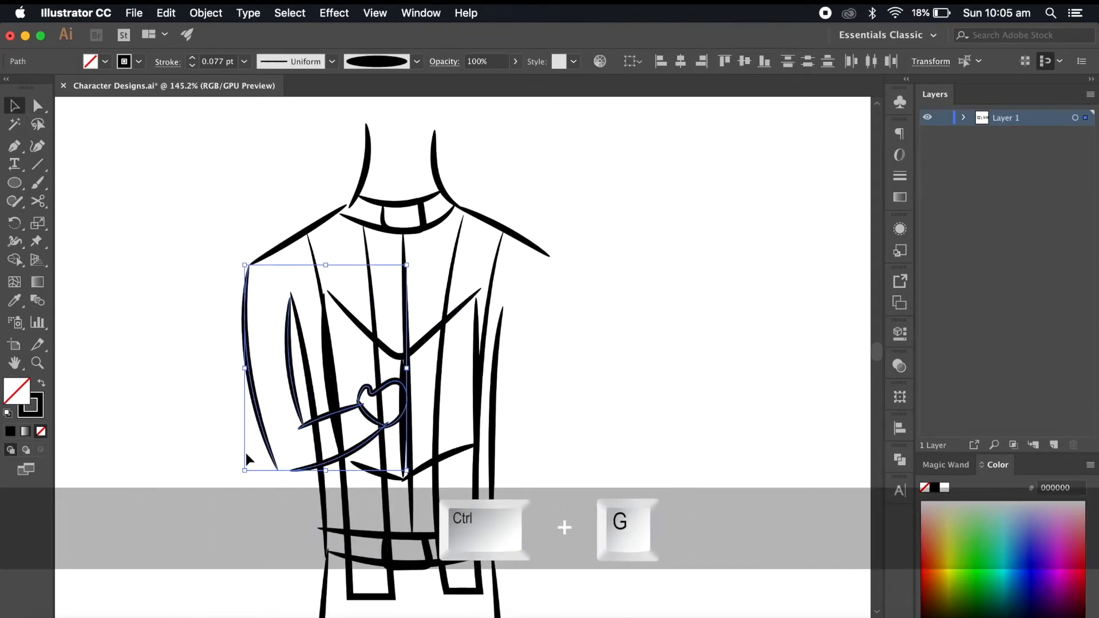
pyautogui.click(245, 441)
# - Duplicate the bent arm group to the other side of the body and reflect the copy left to right
pyautogui.moveTo(249, 367); pyautogui.dragTo(550, 367)
pyautogui.click(207, 13)
pyautogui.moveTo(221, 30)
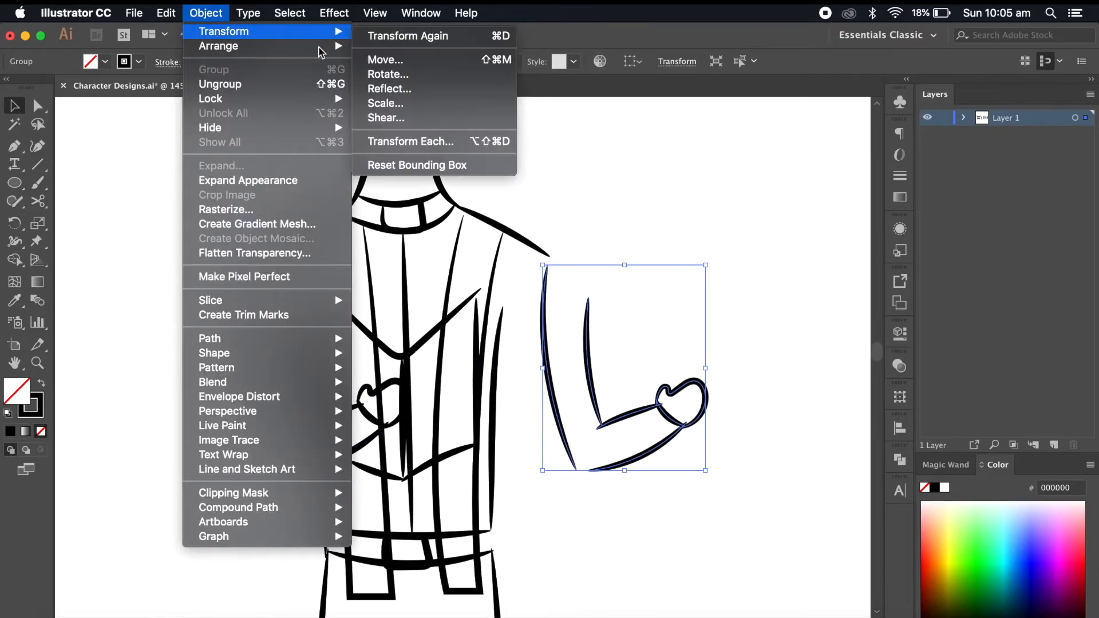
pyautogui.click(441, 90)
pyautogui.click(736, 433)
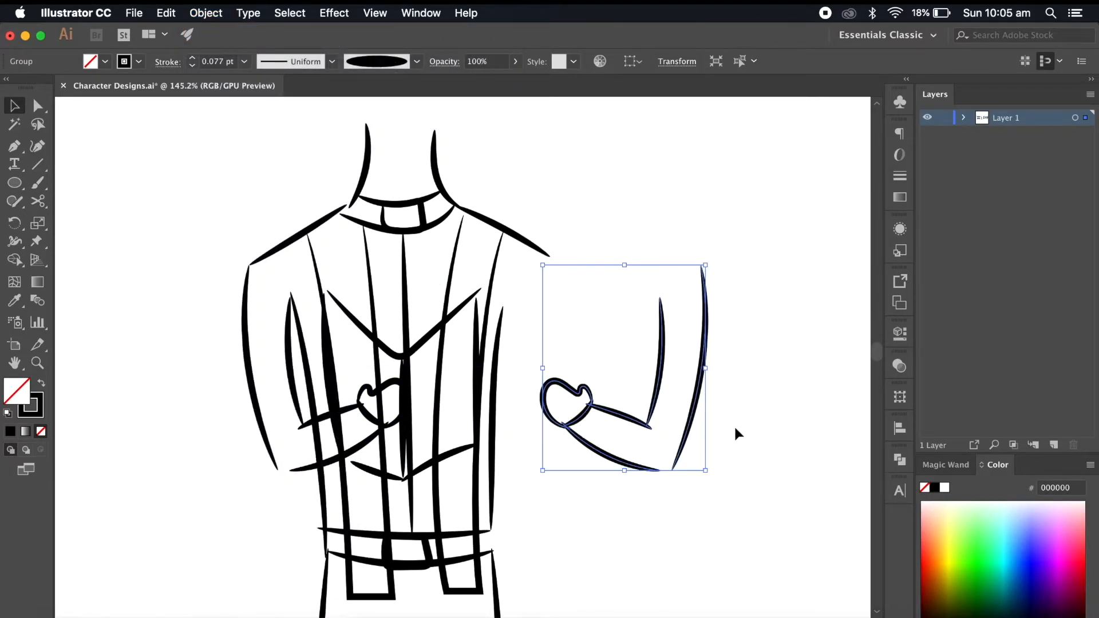
# - Place the mirrored arm against the book and adjust its anchor points to meet the shoulder
pyautogui.moveTo(703, 368); pyautogui.dragTo(449, 369)
pyautogui.scroll(-3, 607, 423)
pyautogui.click(615, 450)
pyautogui.scroll(3, 602, 415)
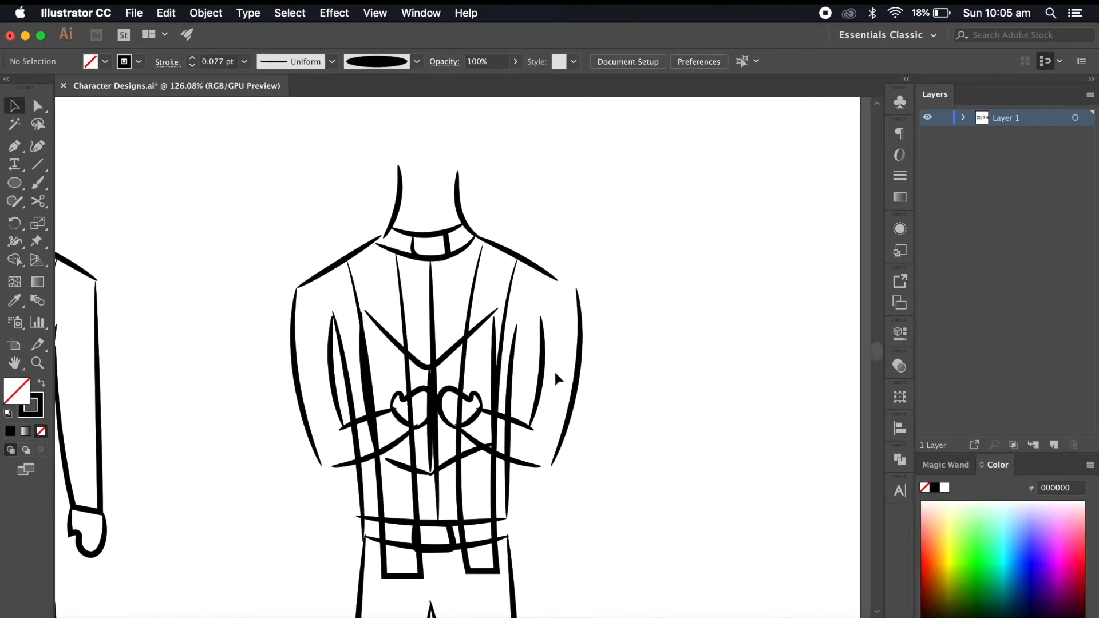
pyautogui.moveTo(576, 289); pyautogui.dragTo(560, 282)
pyautogui.moveTo(538, 322); pyautogui.dragTo(531, 323)
pyautogui.moveTo(553, 466); pyautogui.dragTo(541, 467)
pyautogui.click(580, 490)
# - Save the Character Designs document
pyautogui.scroll(-6, 582, 493)
pyautogui.scroll(-2, 583, 492)
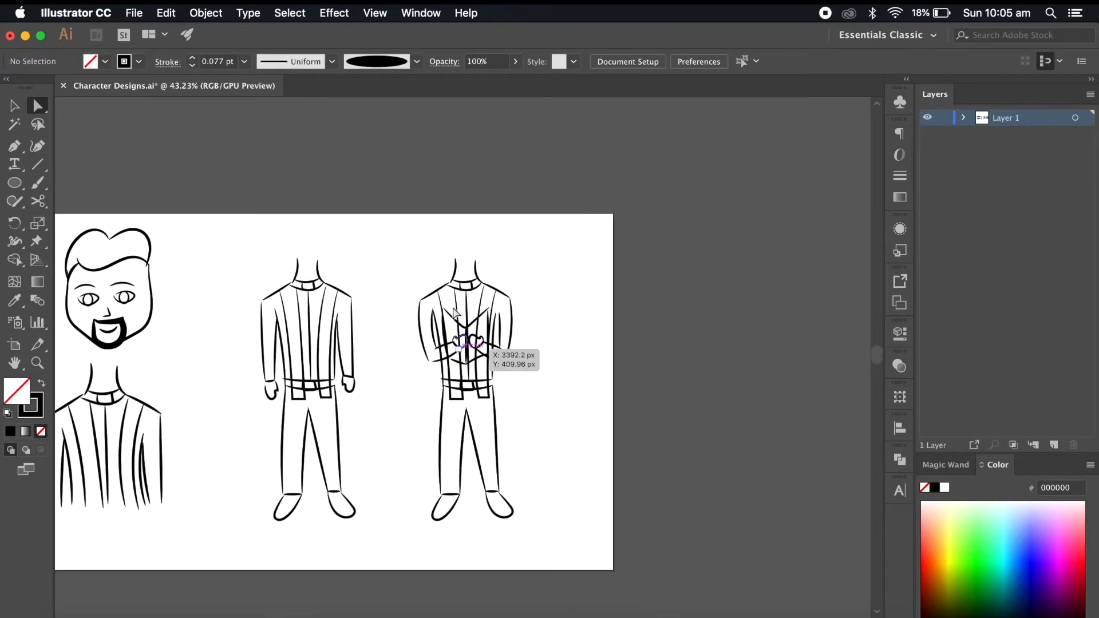
pyautogui.scroll(-2, 587, 416)
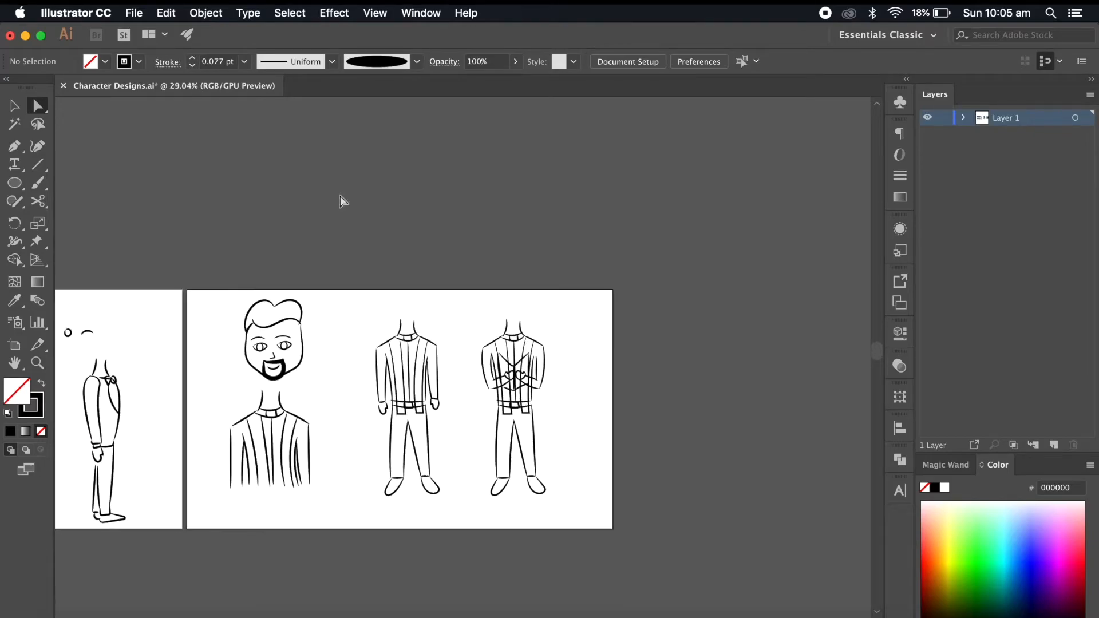
pyautogui.click(134, 13)
pyautogui.click(144, 127)
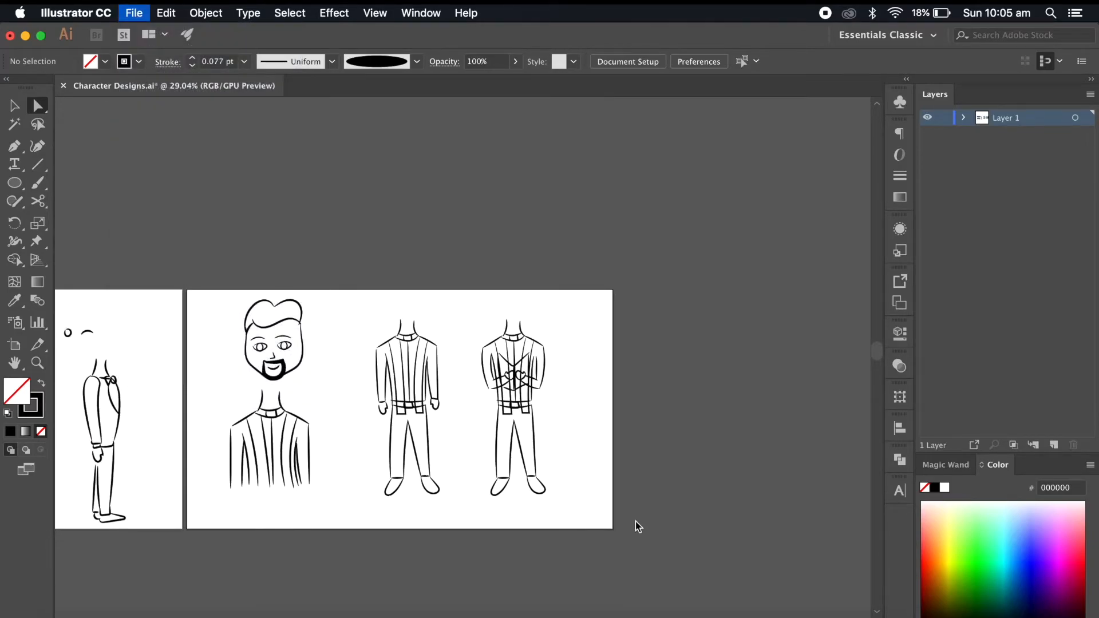
# - Add a third artboard and check the bride in the storyboard PDF's wedding scene in Preview
pyautogui.hscroll(-4, 635, 522)
pyautogui.hscroll(5, 636, 522)
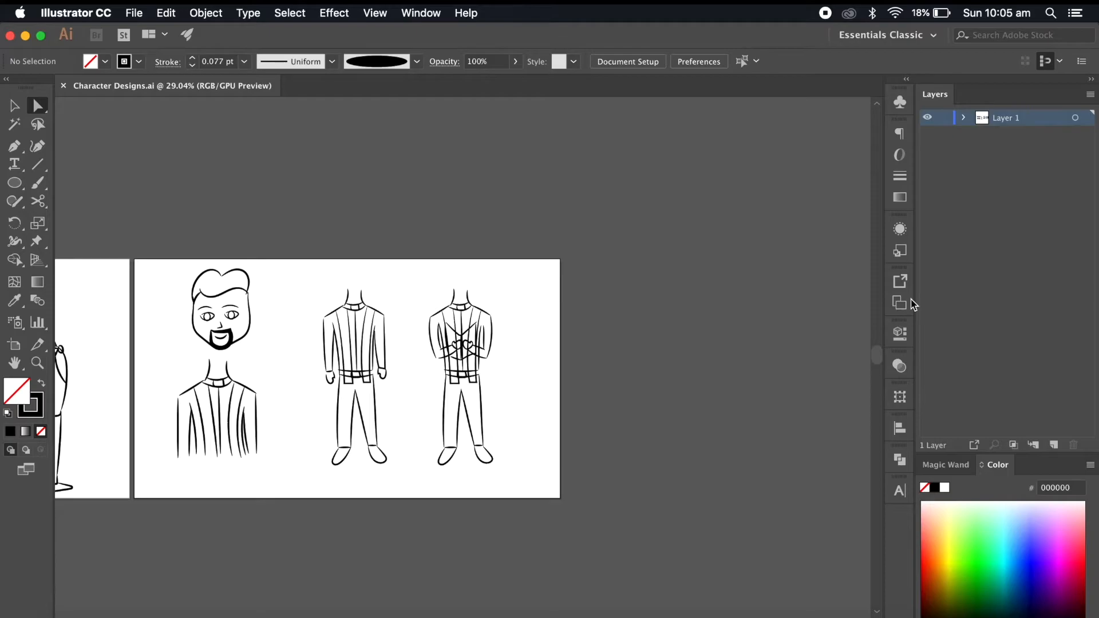
pyautogui.click(903, 301)
pyautogui.click(841, 419)
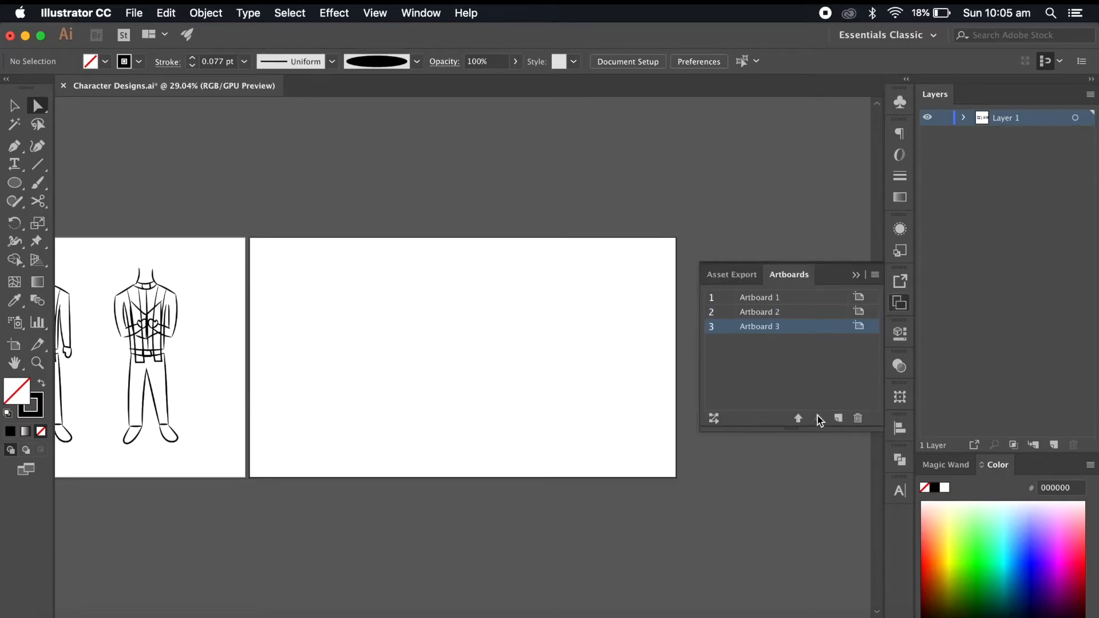
pyautogui.click(854, 613)
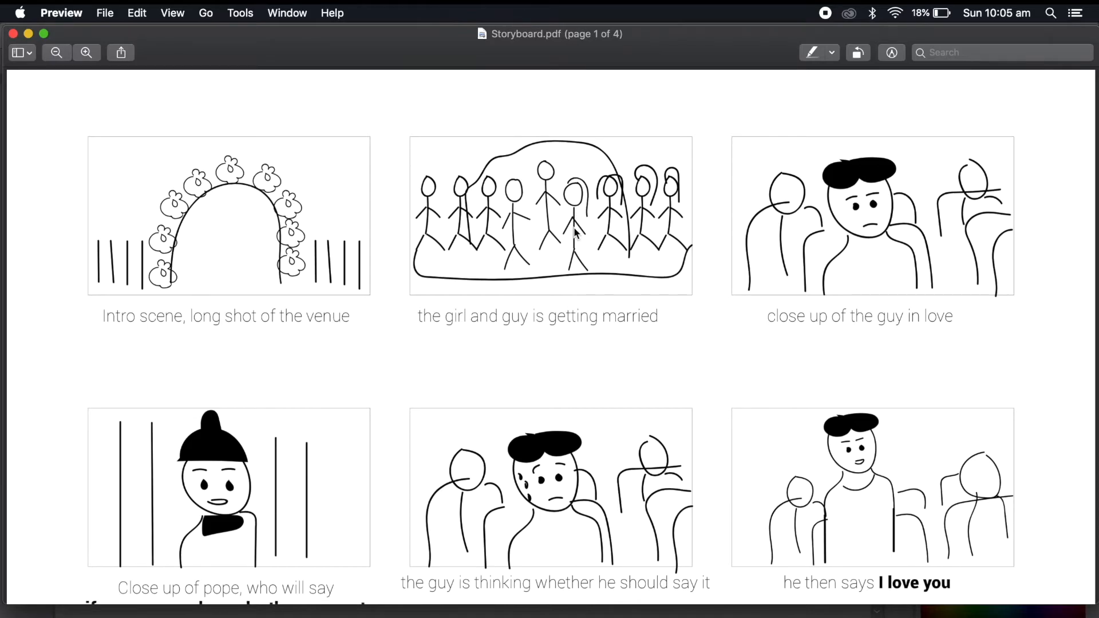
pyautogui.click(753, 611)
# - Copy the front-facing groom's head from Artboard 1 and paste it into the upper area of Artboard 3
pyautogui.scroll(3, 626, 454)
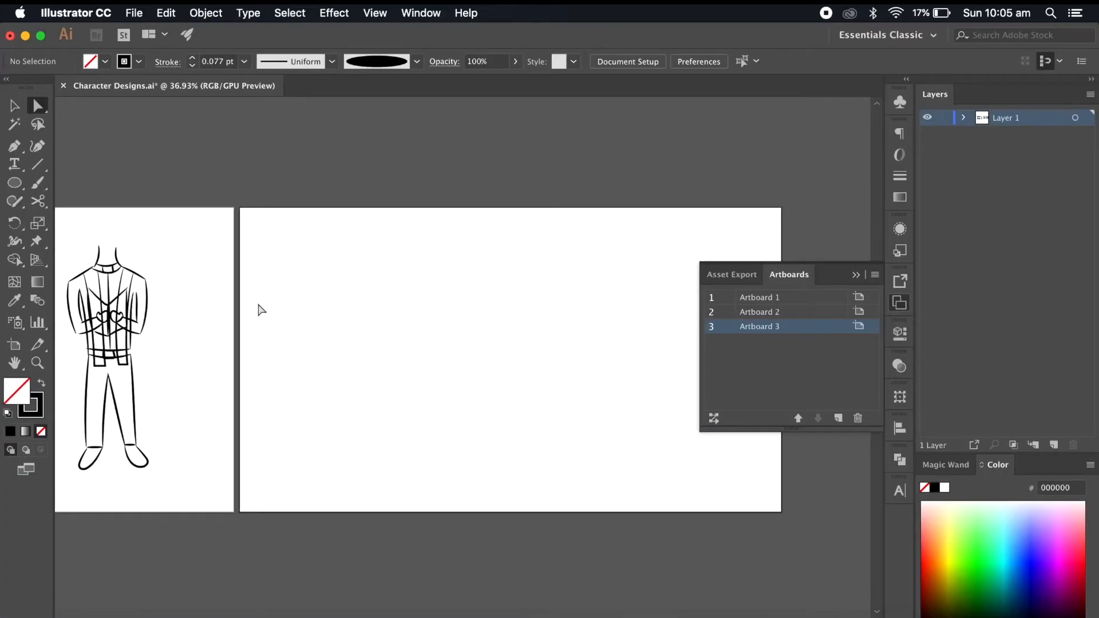
pyautogui.hscroll(-6, 191, 247)
pyautogui.hscroll(-10, 346, 390)
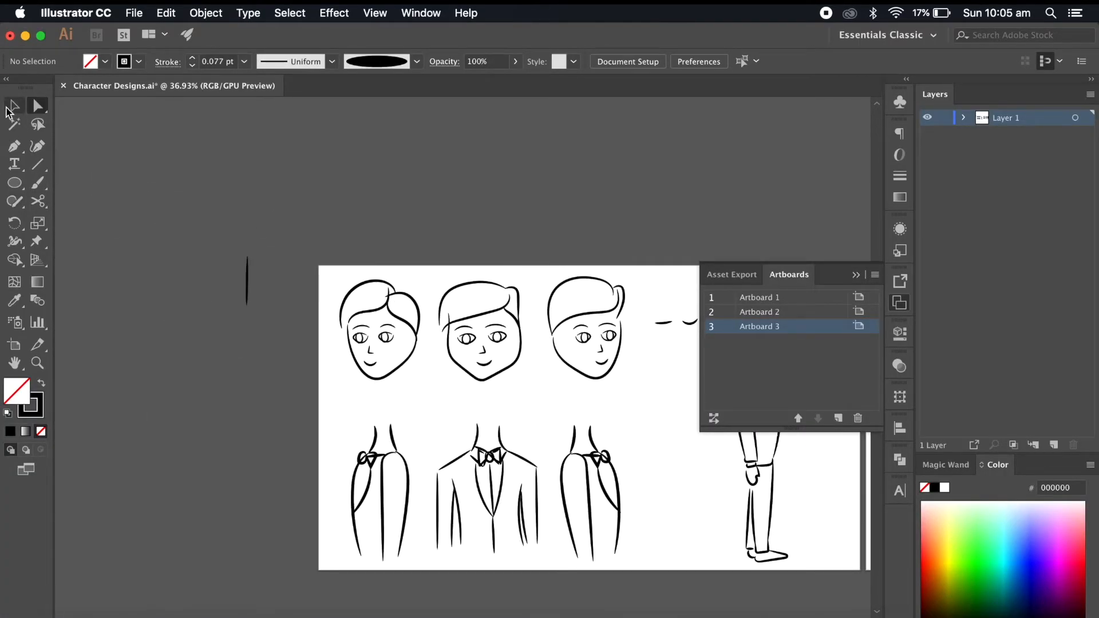
pyautogui.moveTo(528, 280); pyautogui.dragTo(435, 387)
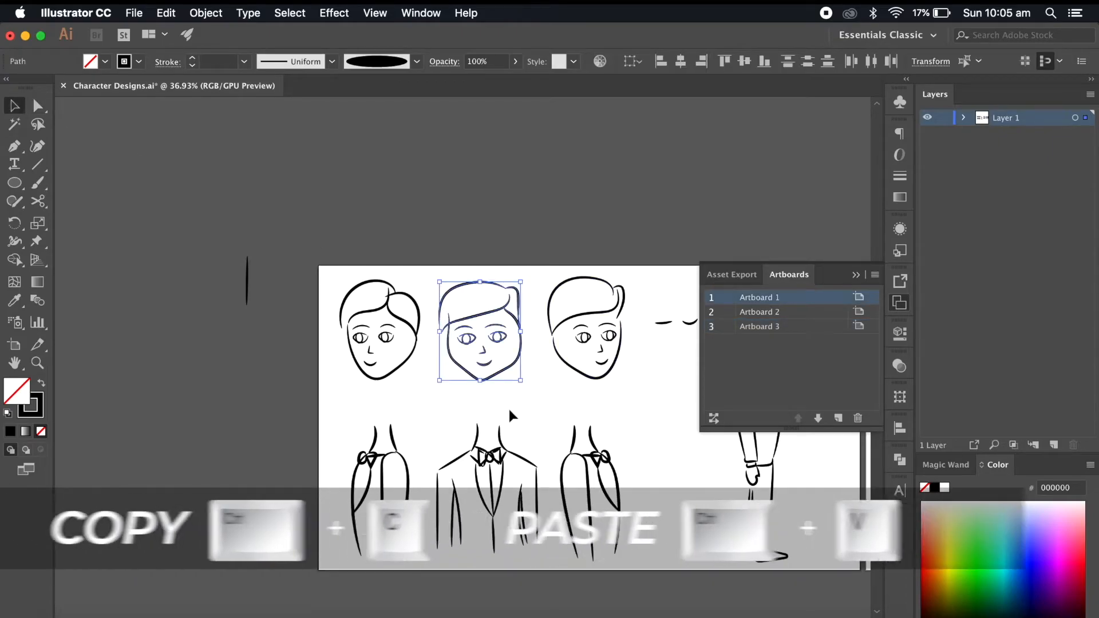
pyautogui.hscroll(10, 508, 406)
pyautogui.hscroll(15, 508, 406)
pyautogui.hotkey('ctrl', 'v')
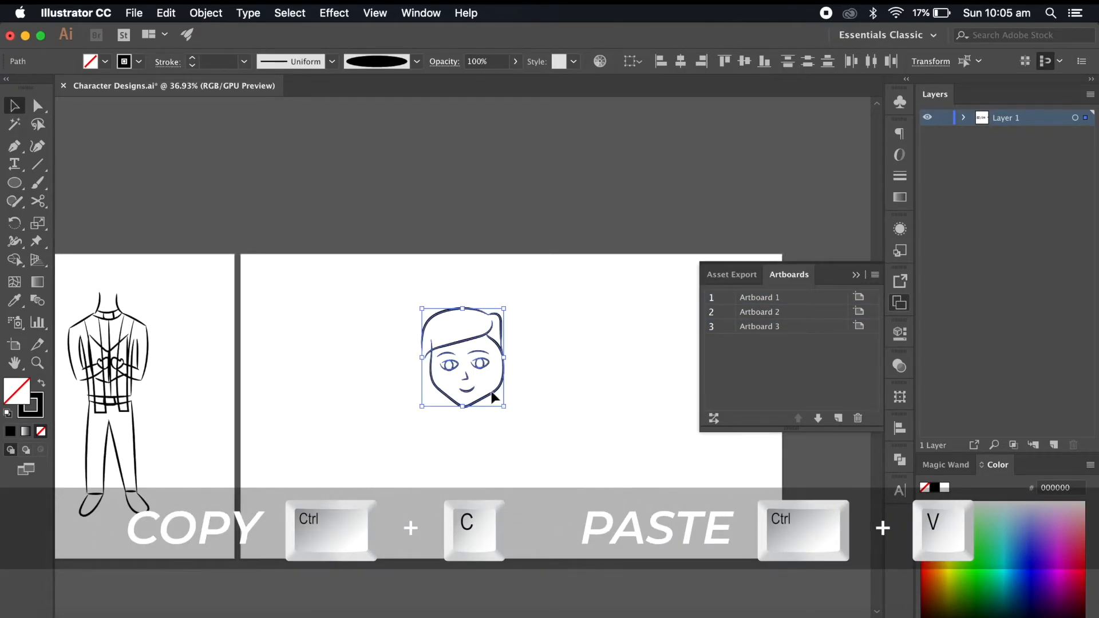
pyautogui.moveTo(503, 351); pyautogui.dragTo(421, 322)
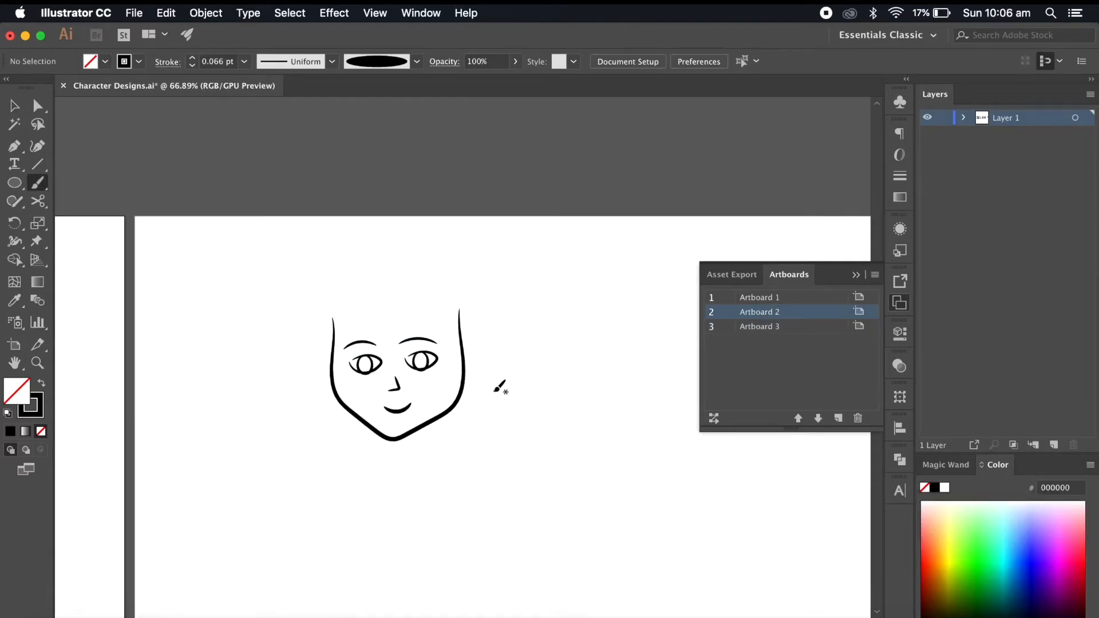
# - Paint long, side-parted hair around the bald face, falling past the chin on both sides
pyautogui.scroll(5, 498, 387)
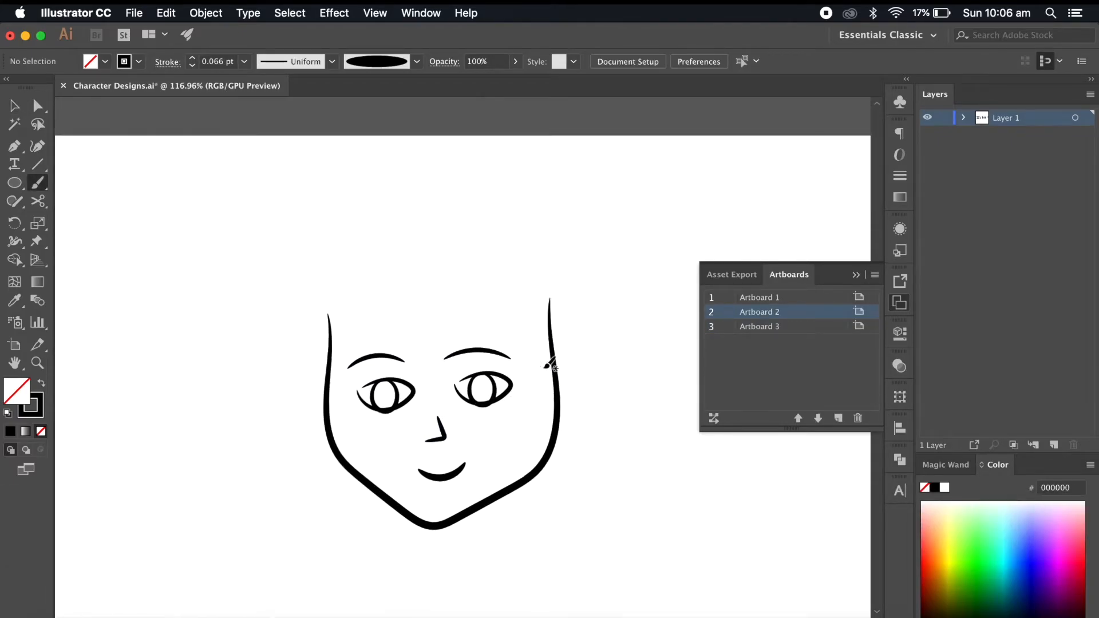
pyautogui.scroll(-5, 531, 357)
pyautogui.moveTo(469, 308); pyautogui.dragTo(472, 322)
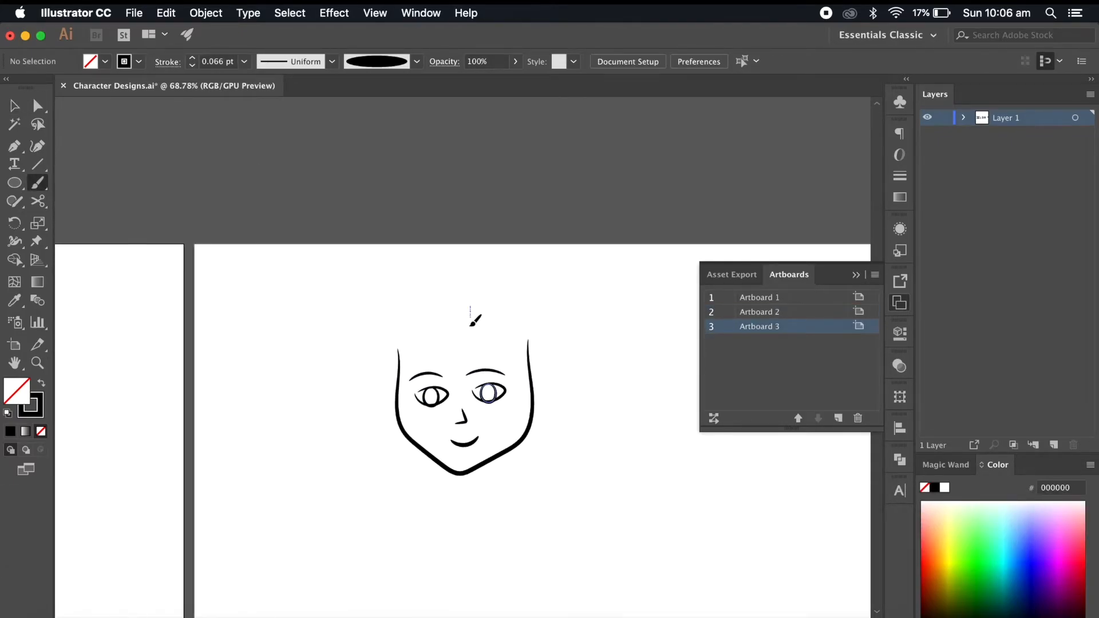
pyautogui.moveTo(375, 460); pyautogui.dragTo(396, 541)
pyautogui.press('super+z')
pyautogui.moveTo(475, 331)
pyautogui.mouseDown()
pyautogui.moveTo(554, 417)
pyautogui.moveTo(557, 514)
pyautogui.mouseUp()
pyautogui.scroll(3, 518, 488)
pyautogui.moveTo(518, 232)
pyautogui.mouseDown()
pyautogui.moveTo(504, 196)
pyautogui.moveTo(376, 488)
pyautogui.mouseUp()
pyautogui.scroll(-2, 618, 498)
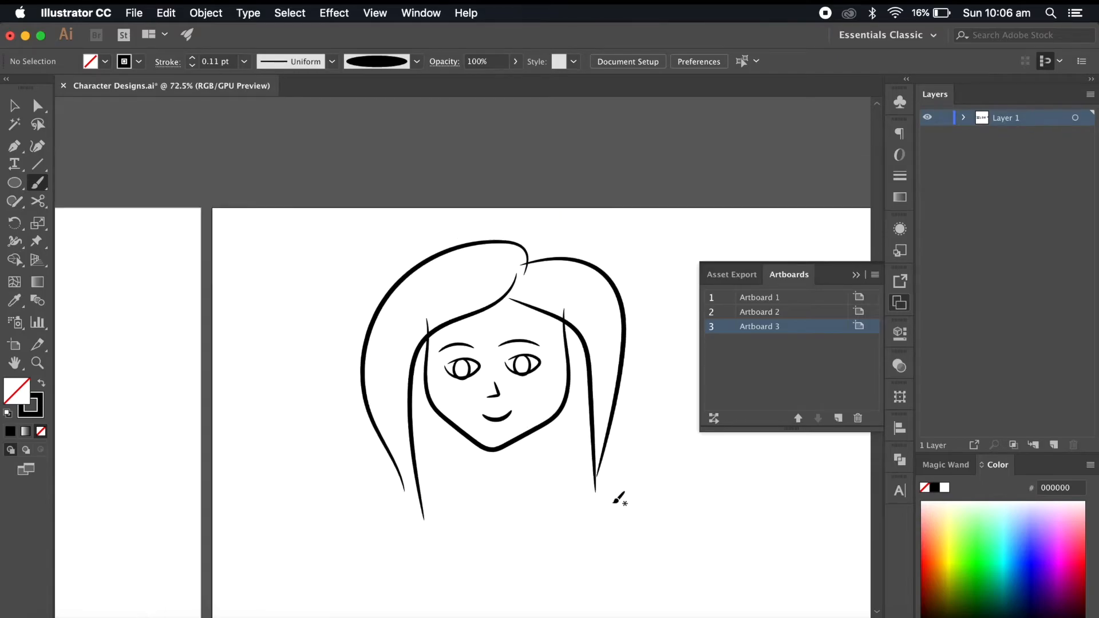
# - Undo the hair strokes and repaint side-parted hair around the bride's face with one long outline on each side
pyautogui.scroll(5, 579, 513)
pyautogui.moveTo(612, 353); pyautogui.dragTo(618, 458)
pyautogui.press('super+z')
pyautogui.press('super+z')
pyautogui.press('super+z')
pyautogui.scroll(-4, 617, 439)
pyautogui.press('super+z')
pyautogui.moveTo(521, 195)
pyautogui.mouseDown()
pyautogui.moveTo(417, 306)
pyautogui.moveTo(413, 473)
pyautogui.moveTo(423, 281)
pyautogui.moveTo(544, 183)
pyautogui.moveTo(437, 452)
pyautogui.mouseUp()
pyautogui.press('super+z')
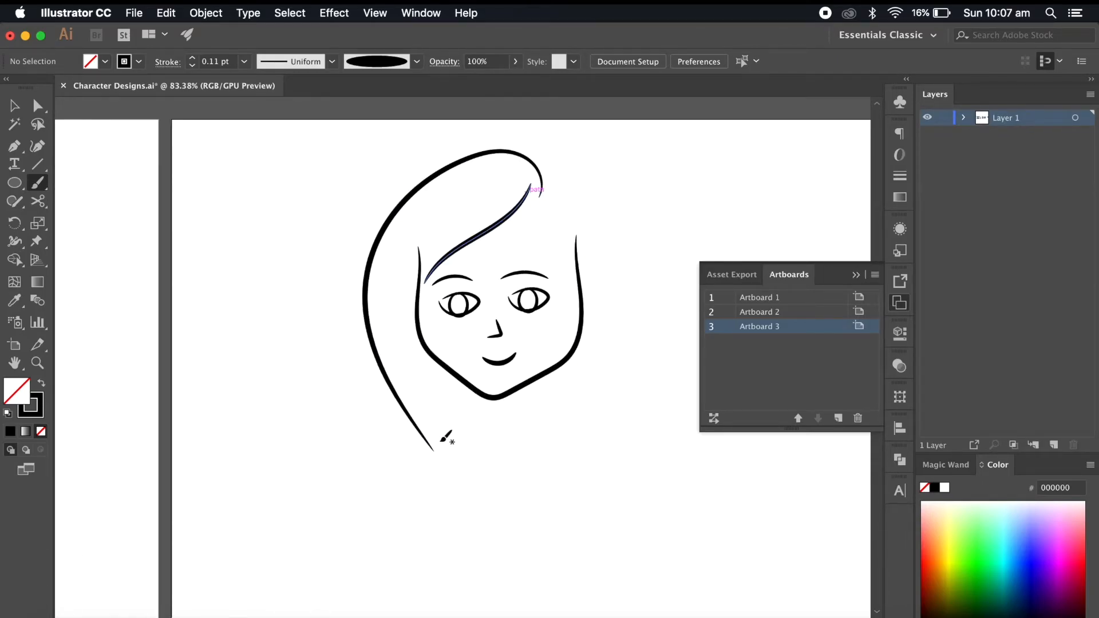
pyautogui.moveTo(604, 426); pyautogui.dragTo(589, 473)
pyautogui.scroll(-2, 655, 449)
pyautogui.scroll(3, 612, 401)
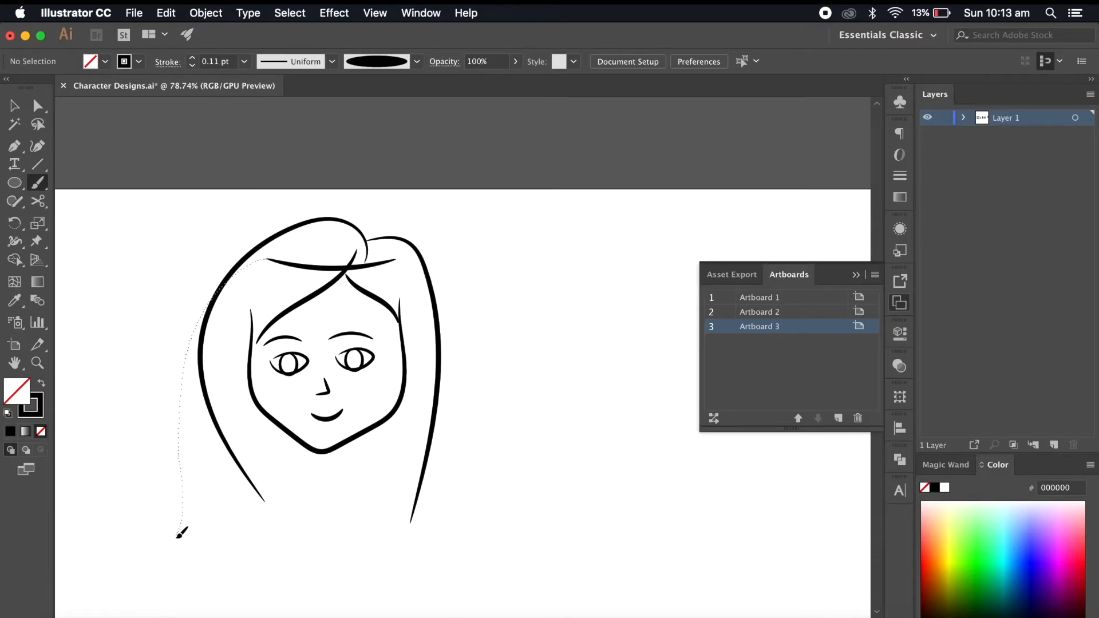
# - Paint a veil over the bride's head with long outer edges on both sides and vertical fold lines across the face
pyautogui.moveTo(177, 537); pyautogui.dragTo(176, 537)
pyautogui.moveTo(470, 446); pyautogui.dragTo(479, 528)
pyautogui.moveTo(256, 284)
pyautogui.mouseDown()
pyautogui.moveTo(236, 537)
pyautogui.moveTo(290, 528)
pyautogui.mouseUp()
pyautogui.moveTo(326, 289); pyautogui.dragTo(340, 520)
pyautogui.moveTo(361, 283)
pyautogui.mouseDown()
pyautogui.moveTo(383, 448)
pyautogui.moveTo(378, 512)
pyautogui.mouseUp()
pyautogui.scroll(-3, 465, 511)
pyautogui.scroll(-2, 470, 507)
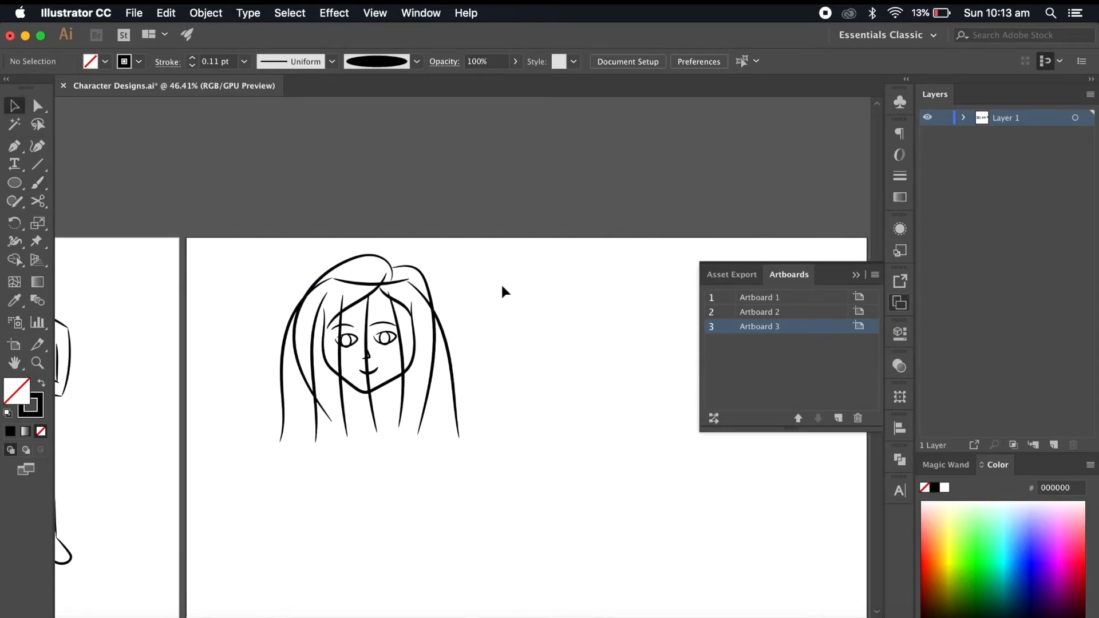
# - Duplicate the veiled bride's head to the right of the original on Artboard 3
pyautogui.moveTo(408, 308); pyautogui.dragTo(248, 448)
pyautogui.moveTo(317, 359); pyautogui.dragTo(519, 354)
pyautogui.click(466, 471)
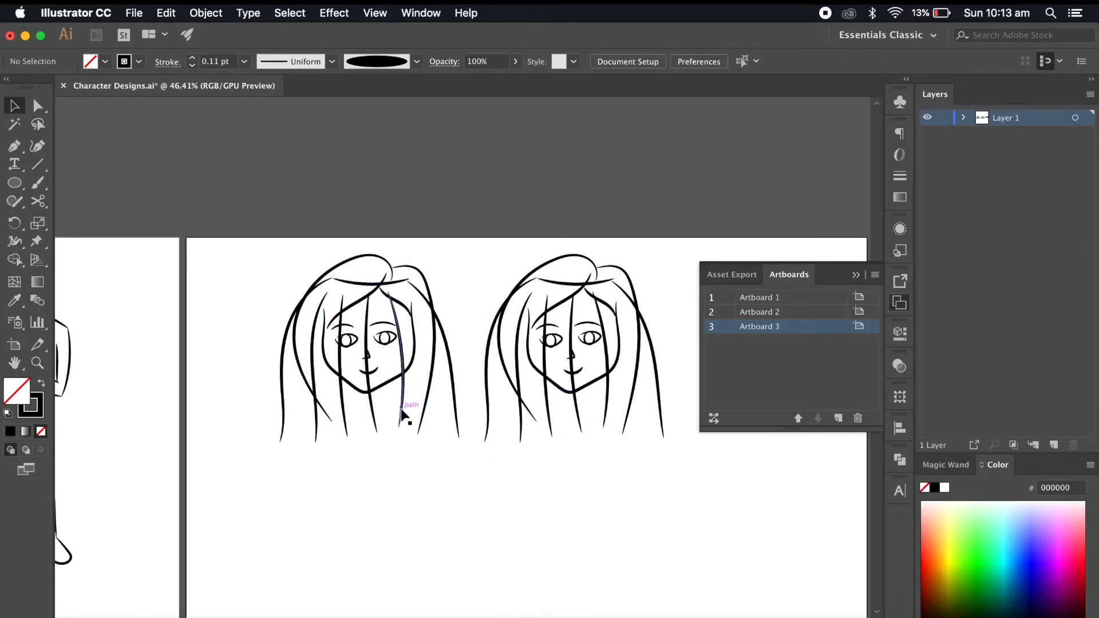
# - Delete all the veil strokes from the original head, leaving only the face and hair
pyautogui.click(401, 418)
pyautogui.press('Delete')
pyautogui.click(374, 415)
pyautogui.press('Delete')
pyautogui.click(344, 405)
pyautogui.press('Delete')
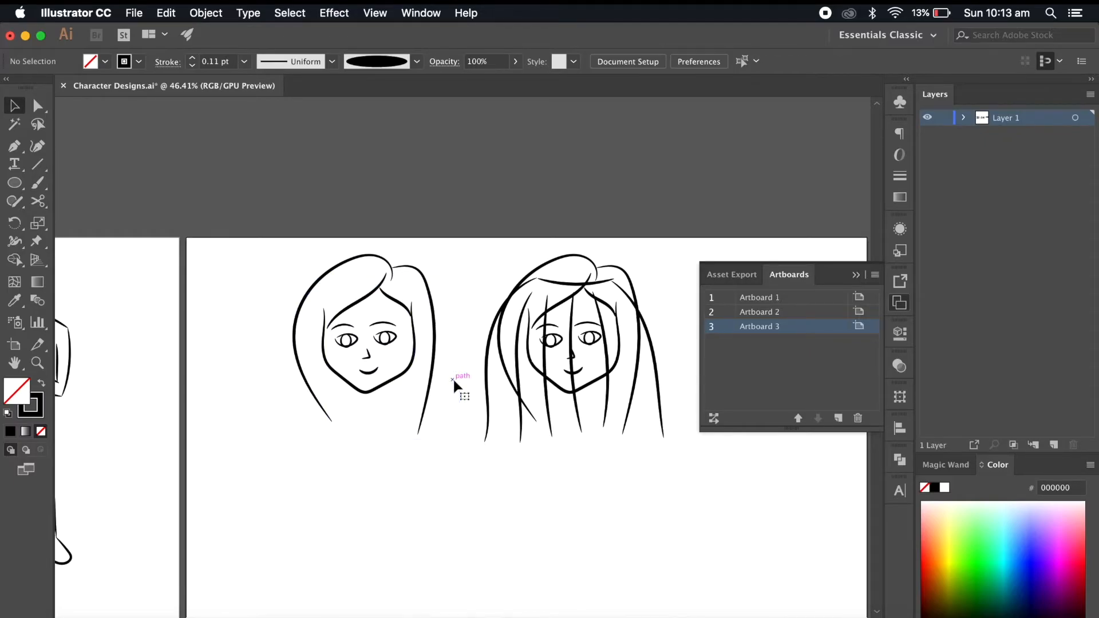
# - Move the veiled head slightly closer to the unveiled head
pyautogui.hscroll(3, 454, 381)
pyautogui.moveTo(403, 484); pyautogui.dragTo(402, 482)
pyautogui.moveTo(412, 388); pyautogui.dragTo(387, 383)
pyautogui.click(549, 399)
# - Copy the groom's right-turned head from Artboard 1 and paste it beside the veiled head on Artboard 3
pyautogui.scroll(-5, 562, 399)
pyautogui.hscroll(-10, 562, 399)
pyautogui.hscroll(-10, 564, 404)
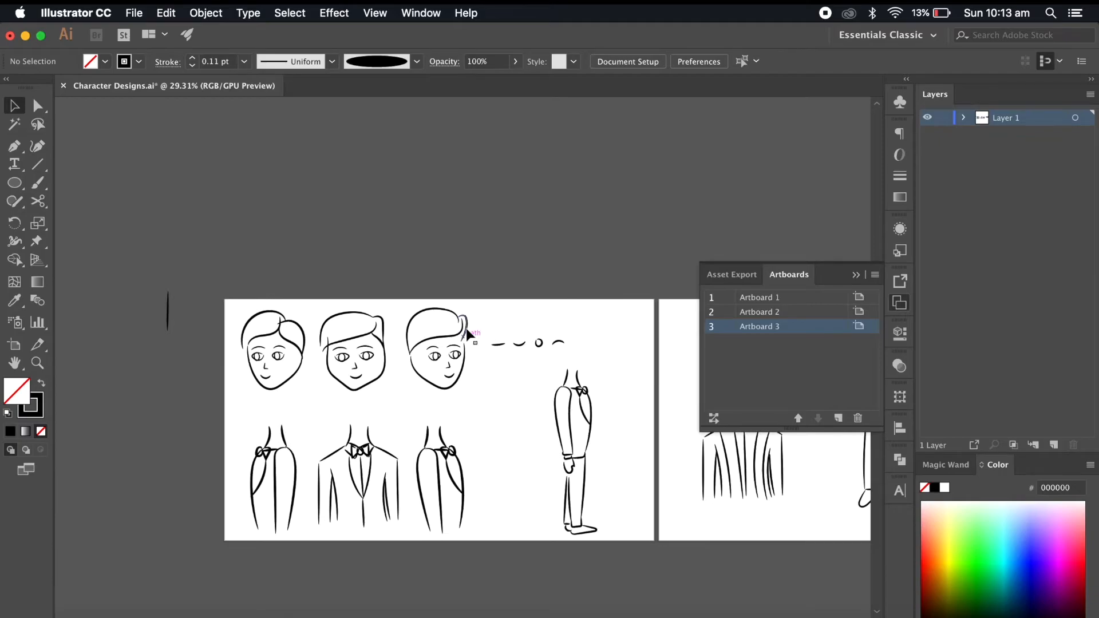
pyautogui.moveTo(465, 317); pyautogui.dragTo(404, 392)
pyautogui.hscroll(15, 447, 413)
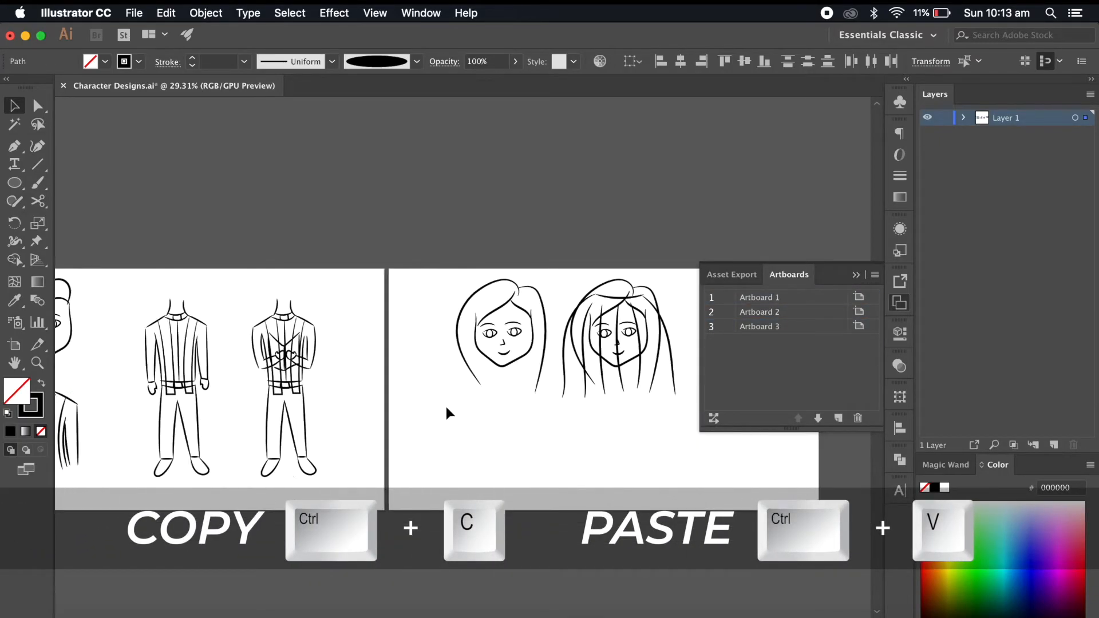
pyautogui.moveTo(581, 290); pyautogui.dragTo(264, 368)
pyautogui.click(412, 452)
pyautogui.press('super+v')
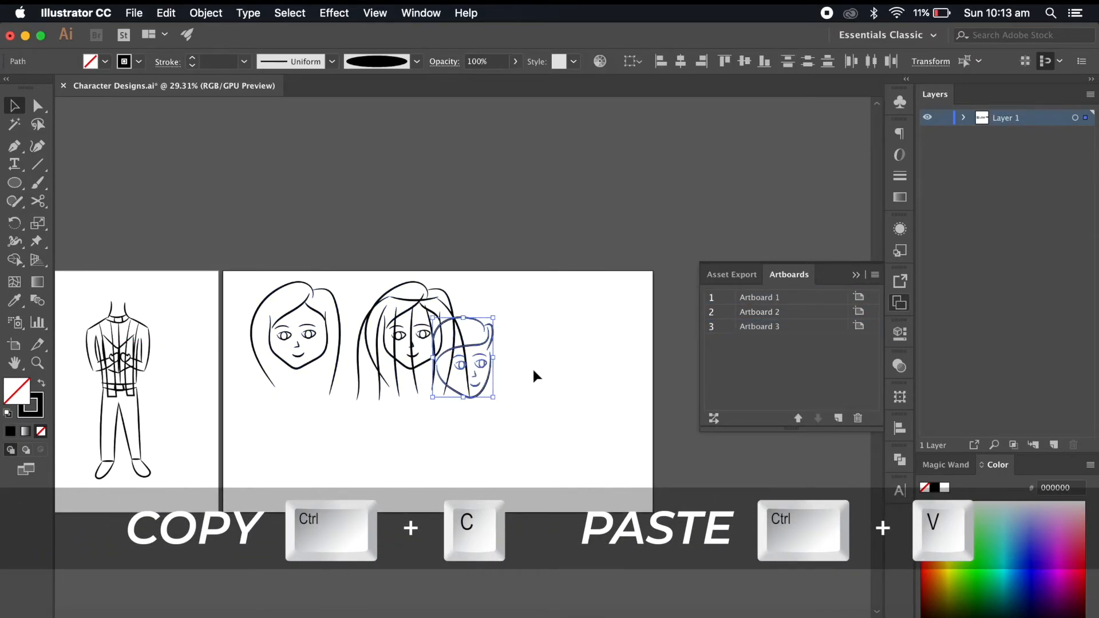
pyautogui.moveTo(483, 350); pyautogui.dragTo(525, 325)
# - On the bald right-turned face, paint a swept fringe running into a long left strand, plus the long right hair outline
pyautogui.press('b')
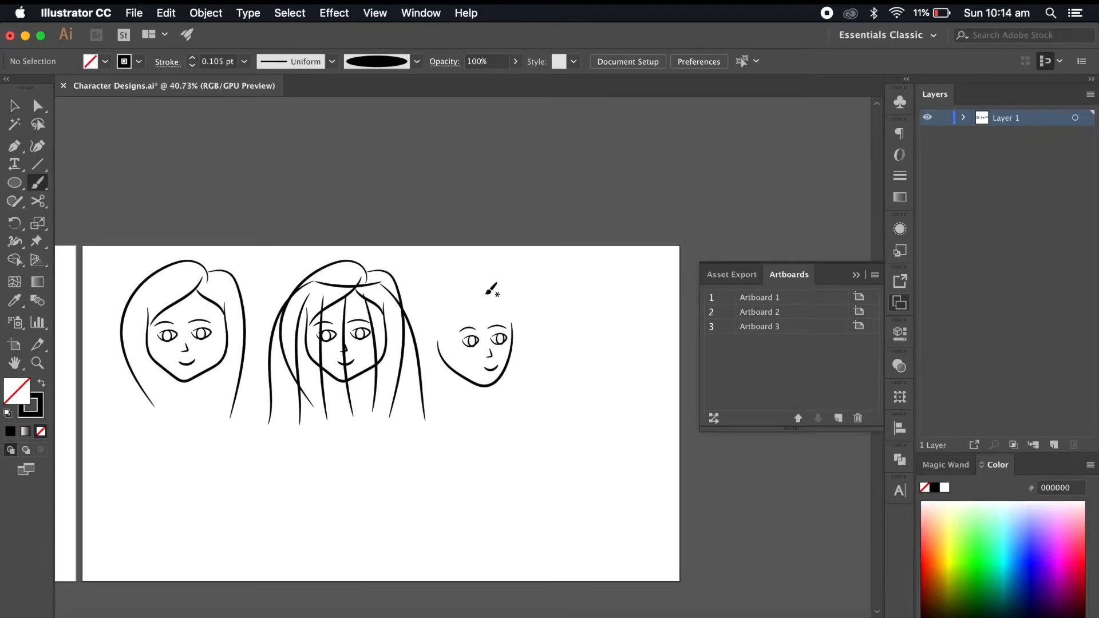
pyautogui.press('super+equal')
pyautogui.moveTo(520, 305); pyautogui.dragTo(455, 462)
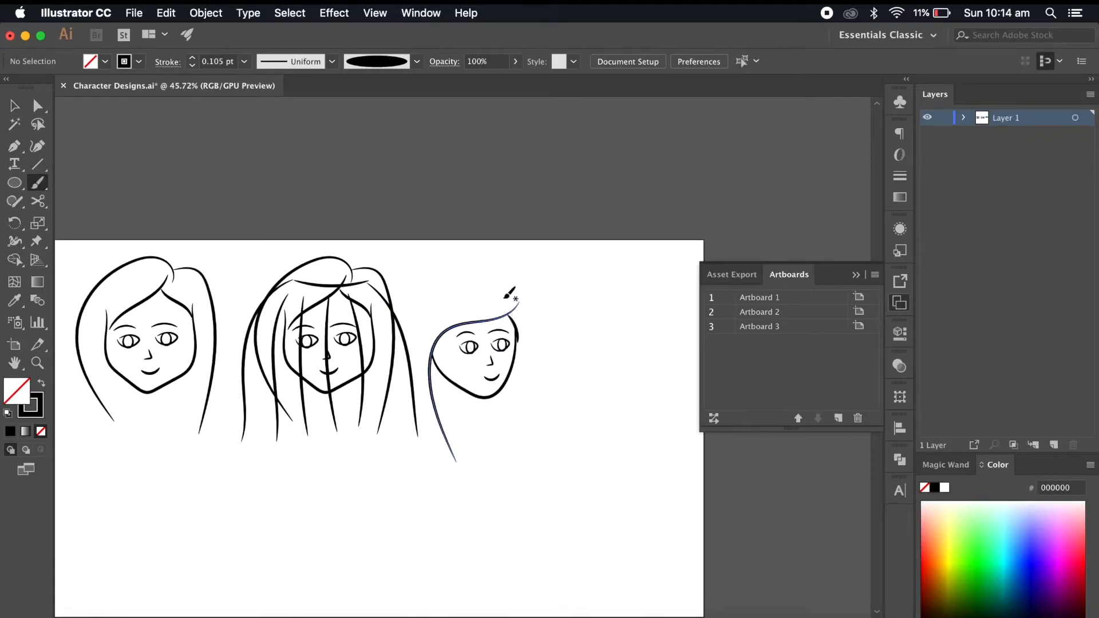
pyautogui.moveTo(506, 284); pyautogui.dragTo(465, 447)
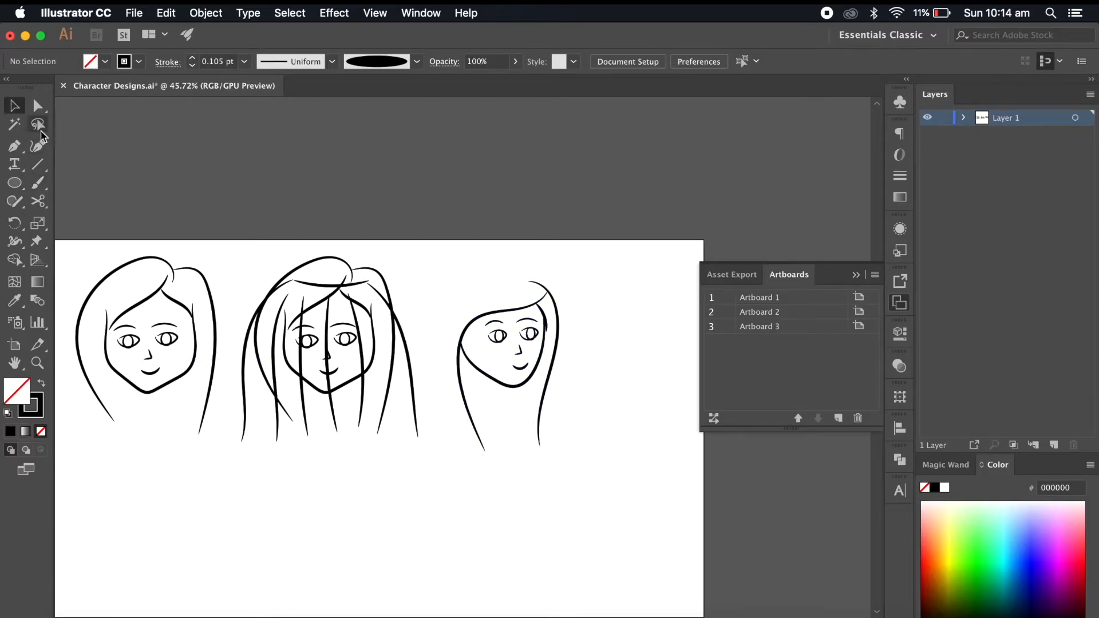
pyautogui.press('b')
pyautogui.moveTo(529, 282); pyautogui.dragTo(552, 367)
pyautogui.moveTo(433, 361); pyautogui.dragTo(460, 440)
pyautogui.press('super+z')
pyautogui.moveTo(530, 285); pyautogui.dragTo(467, 455)
pyautogui.scroll(3, 522, 468)
pyautogui.press('super+z')
pyautogui.press('v')
pyautogui.click(465, 431)
pyautogui.press('Delete')
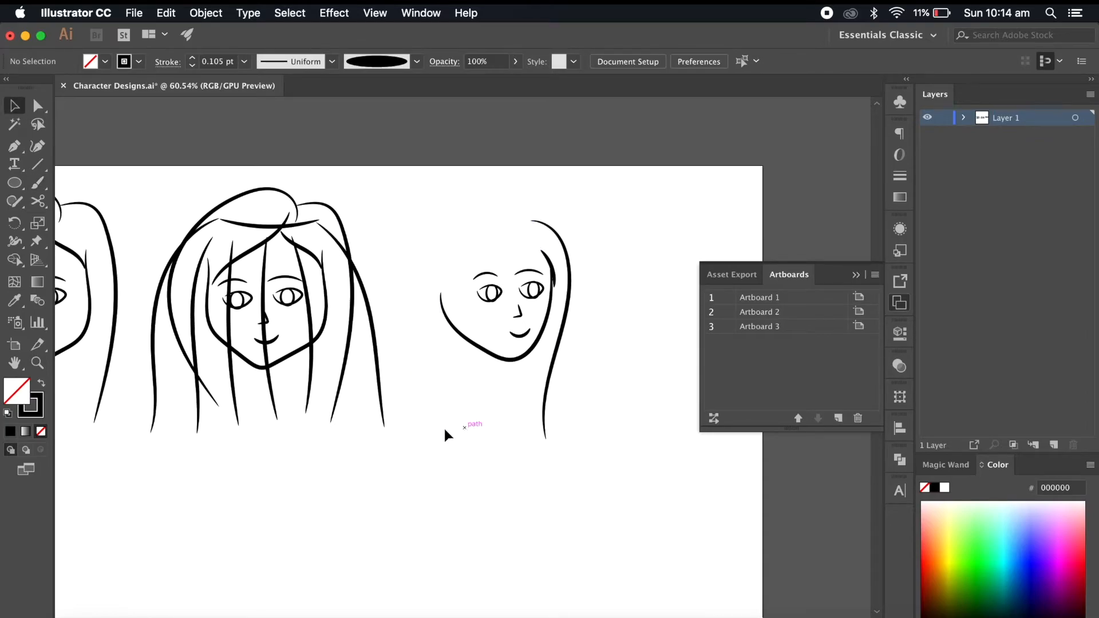
pyautogui.moveTo(442, 450); pyautogui.dragTo(441, 451)
pyautogui.press('super+z')
pyautogui.press('super+z')
pyautogui.press('super+z')
pyautogui.press('super+z')
# - Paint the rounded crown outline of the right-turned head from the parting around to the back of the hair
pyautogui.moveTo(533, 223)
pyautogui.mouseDown()
pyautogui.moveTo(418, 237)
pyautogui.moveTo(442, 449)
pyautogui.moveTo(427, 236)
pyautogui.moveTo(421, 292)
pyautogui.mouseUp()
pyautogui.press('super+z')
pyautogui.scroll(1, 421, 284)
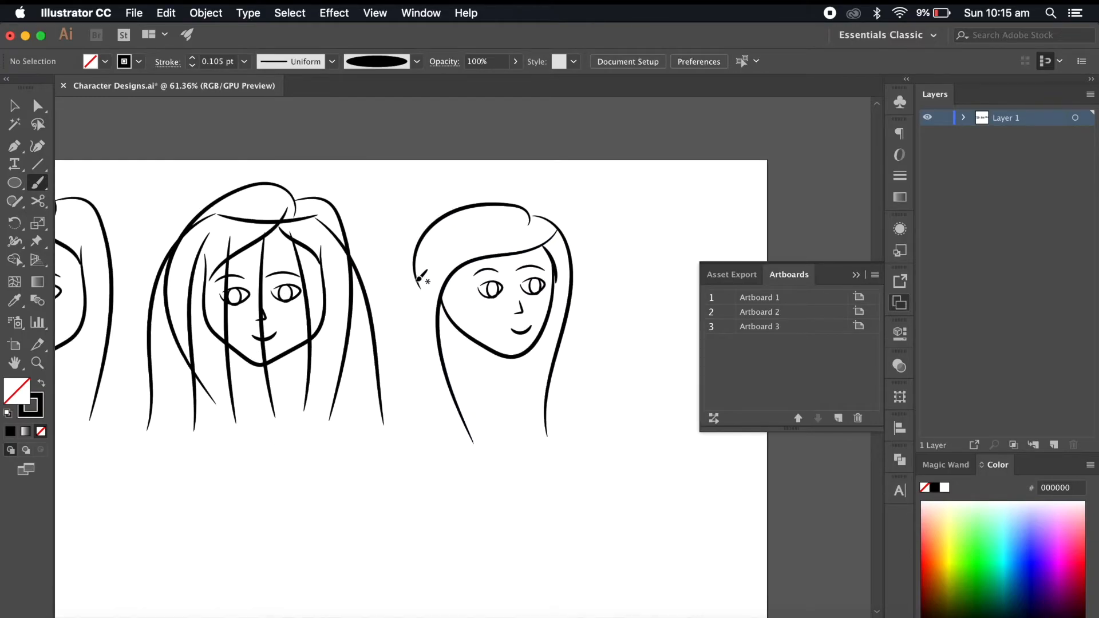
pyautogui.scroll(-5, 429, 289)
pyautogui.press('v')
pyautogui.scroll(-4, 462, 447)
pyautogui.scroll(4, 527, 458)
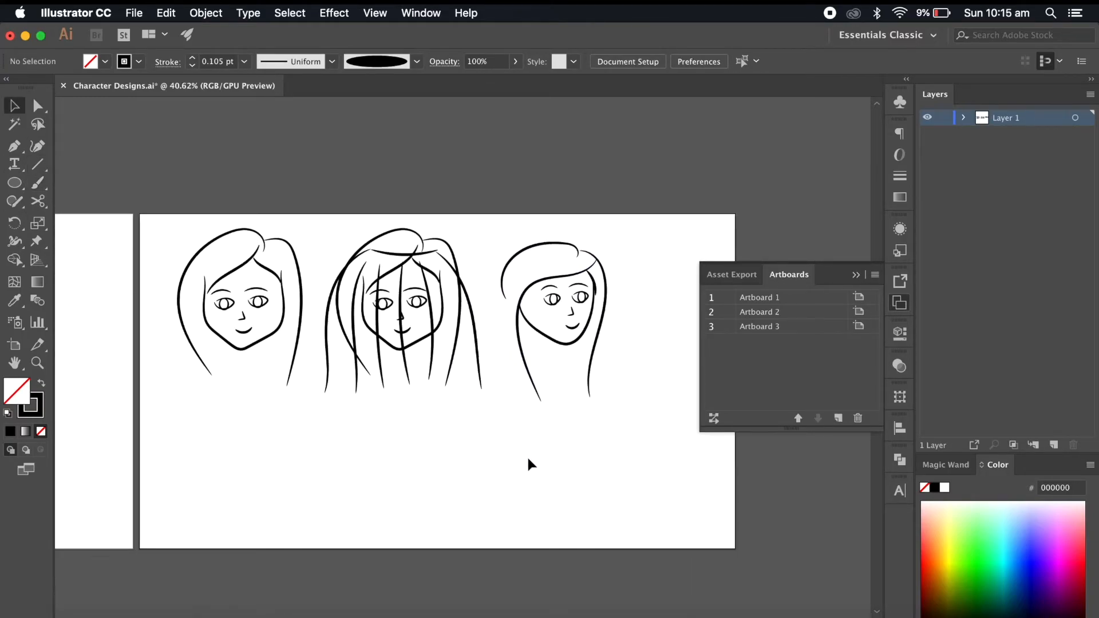
# - Shift the bride's heads to the right, freeing space along the left side of Artboard 3
pyautogui.hscroll(1, 528, 459)
pyautogui.moveTo(616, 237); pyautogui.dragTo(514, 381)
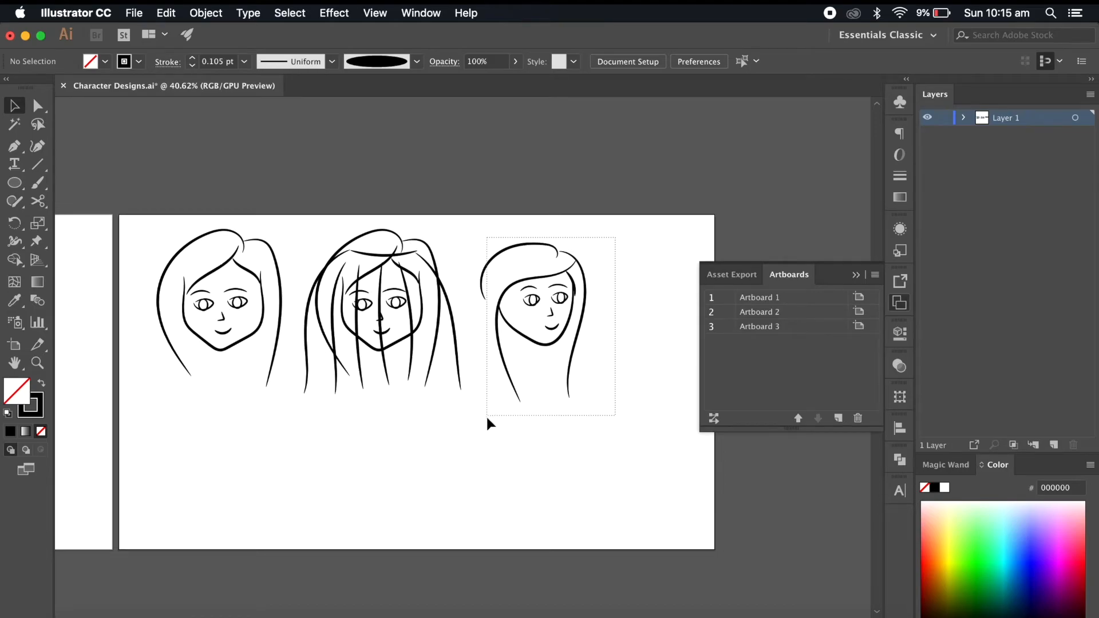
pyautogui.moveTo(487, 417); pyautogui.dragTo(487, 417)
pyautogui.scroll(2, 487, 417)
pyautogui.hscroll(2, 487, 416)
pyautogui.moveTo(587, 267); pyautogui.dragTo(102, 468)
pyautogui.moveTo(115, 397); pyautogui.dragTo(186, 397)
pyautogui.click(518, 502)
pyautogui.moveTo(618, 281); pyautogui.dragTo(500, 423)
pyautogui.moveTo(518, 407); pyautogui.dragTo(87, 408)
pyautogui.hscroll(-1, 300, 476)
pyautogui.press('super+z')
# - Shift the row of bride's heads slightly further right to widen the free space
pyautogui.moveTo(681, 264); pyautogui.dragTo(206, 462)
pyautogui.moveTo(225, 396); pyautogui.dragTo(250, 396)
pyautogui.hscroll(1, 250, 397)
pyautogui.click(579, 519)
# - Move the right-turned head to the left of the front-facing head and reflect it to face left
pyautogui.hscroll(2, 578, 520)
pyautogui.moveTo(652, 302); pyautogui.dragTo(502, 426)
pyautogui.hscroll(-2, 633, 392)
pyautogui.scroll(-1, 632, 392)
pyautogui.moveTo(634, 398); pyautogui.dragTo(137, 382)
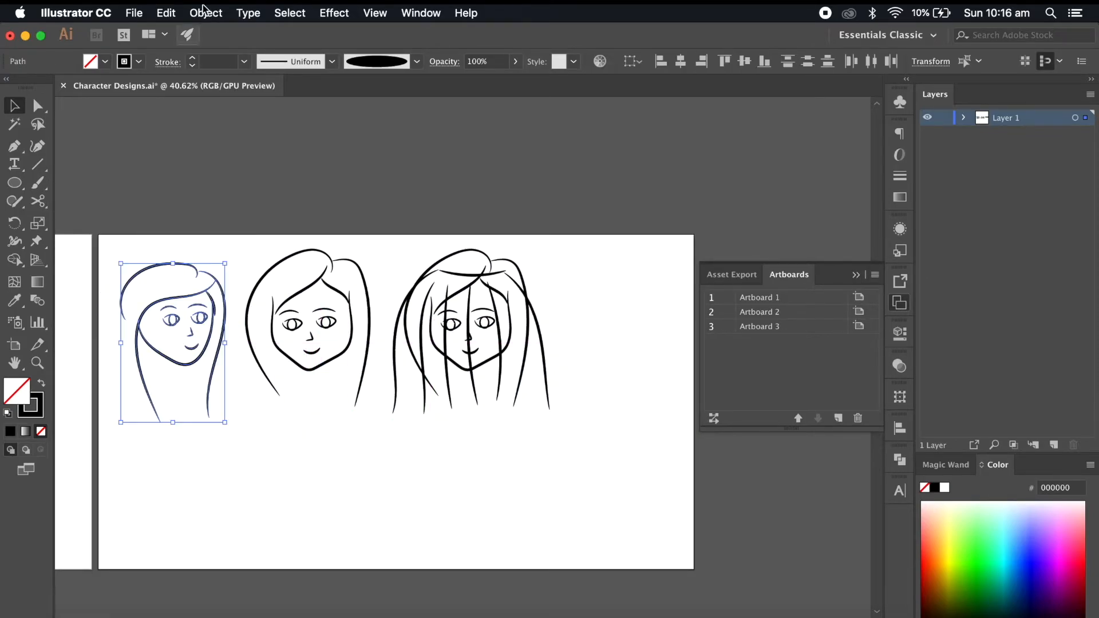
pyautogui.click(205, 12)
pyautogui.moveTo(241, 31)
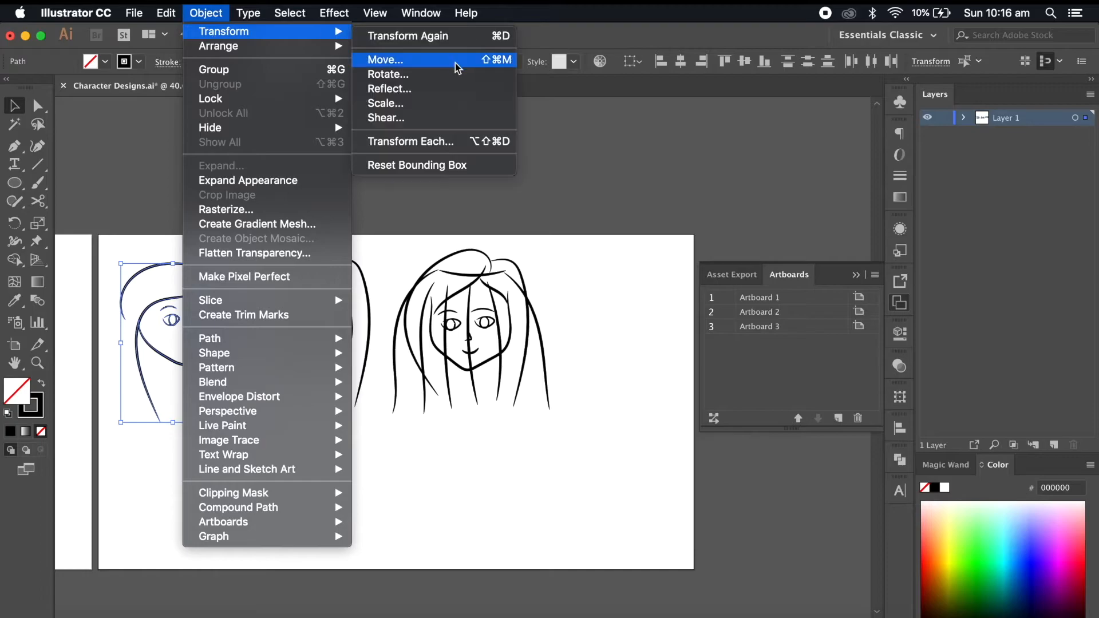
pyautogui.click(444, 95)
pyautogui.press('Return')
pyautogui.moveTo(230, 253); pyautogui.dragTo(229, 251)
pyautogui.click(241, 426)
pyautogui.scroll(1, 240, 426)
# - Delete the fringe stroke from the mirrored head and try painting a new hair stroke
pyautogui.click(204, 353)
pyautogui.press('Delete')
pyautogui.scroll(4, 204, 352)
pyautogui.press('b')
pyautogui.hscroll(-2, 203, 231)
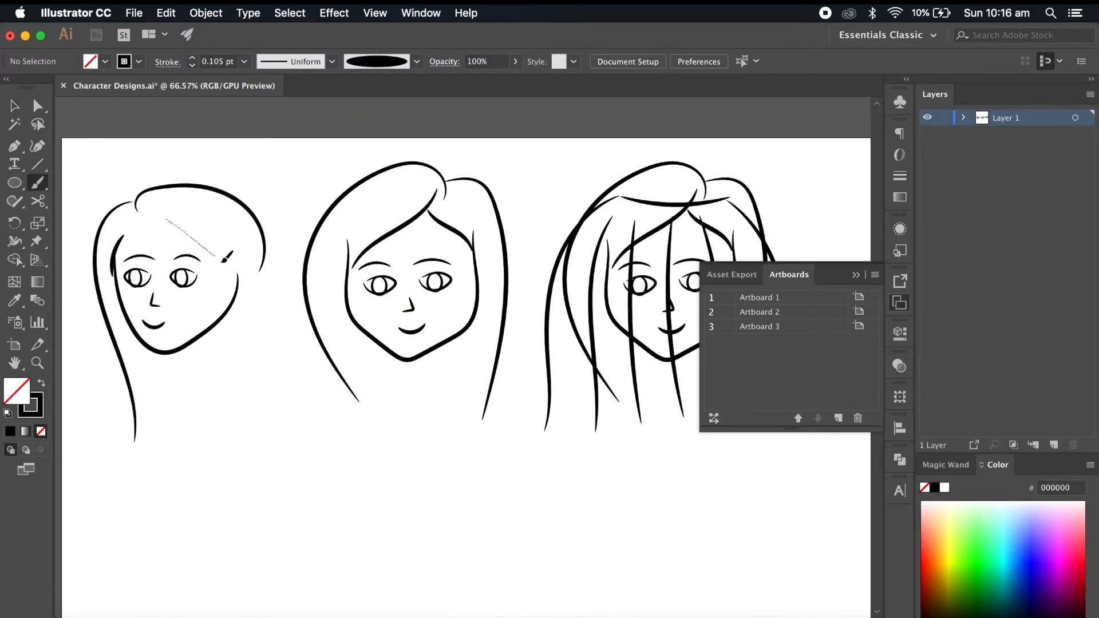
pyautogui.moveTo(122, 252); pyautogui.dragTo(116, 258)
# - Remove the remaining long hair outlines from the mirrored head, leaving the face
pyautogui.scroll(-4, 230, 228)
pyautogui.press('v')
pyautogui.press('Delete')
pyautogui.moveTo(145, 162)
pyautogui.mouseDown()
pyautogui.moveTo(249, 211)
pyautogui.moveTo(140, 326)
pyautogui.mouseUp()
pyautogui.moveTo(241, 225); pyautogui.dragTo(243, 214)
pyautogui.click(259, 326)
pyautogui.press('a')
pyautogui.click(235, 267)
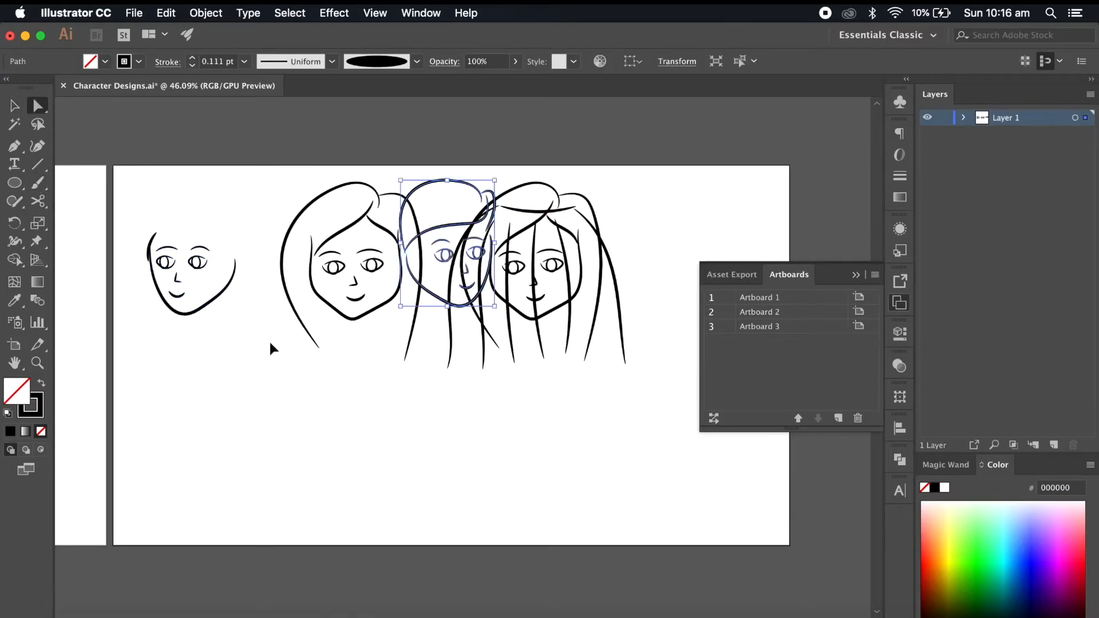
# - Paint new side-parted hair around the left-turned face, with a rounded crown and long strands on both sides
pyautogui.scroll(4, 269, 339)
pyautogui.press('b')
pyautogui.moveTo(172, 175)
pyautogui.mouseDown()
pyautogui.moveTo(224, 233)
pyautogui.moveTo(240, 380)
pyautogui.mouseUp()
pyautogui.press('super+z')
pyautogui.scroll(1, 213, 191)
pyautogui.scroll(3, 240, 378)
pyautogui.hscroll(-2, 241, 378)
pyautogui.moveTo(251, 237); pyautogui.dragTo(153, 270)
pyautogui.moveTo(125, 310); pyautogui.dragTo(121, 314)
pyautogui.scroll(-3, 226, 481)
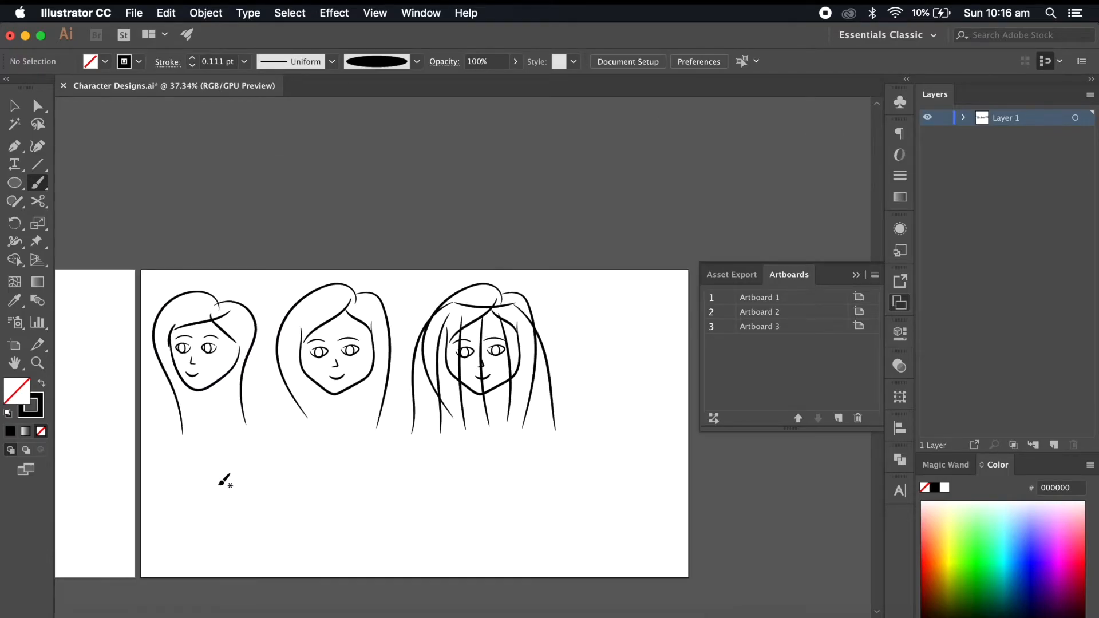
# - Repaint the swept fringe of the left-turned head from the parting down to the left temple
pyautogui.scroll(3, 225, 481)
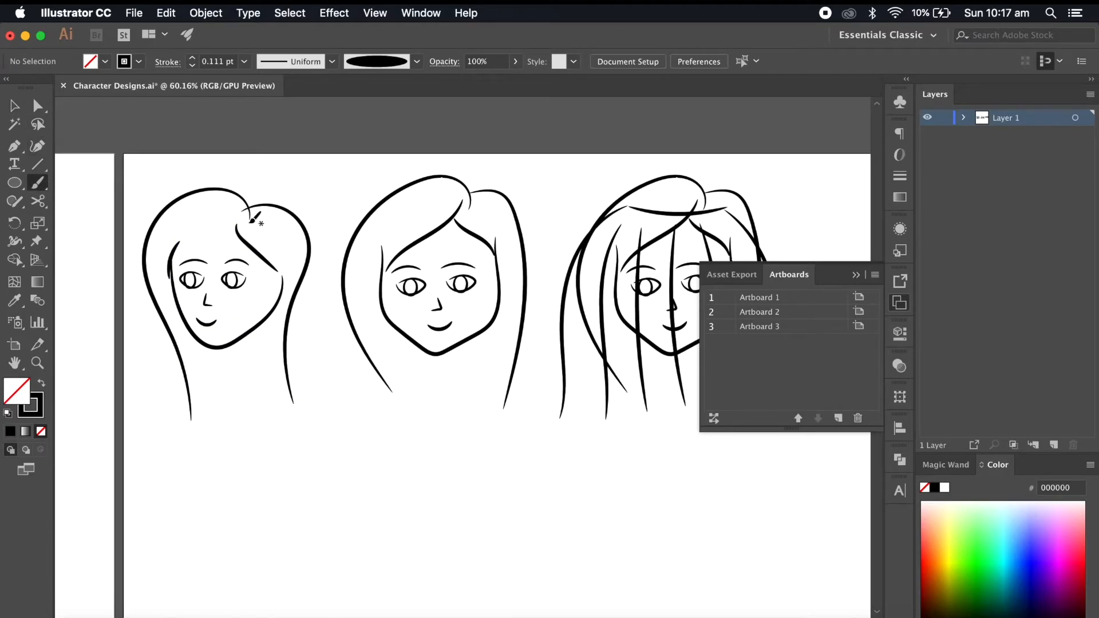
pyautogui.moveTo(251, 222); pyautogui.dragTo(165, 277)
pyautogui.scroll(-4, 237, 361)
pyautogui.scroll(-2, 237, 361)
pyautogui.hscroll(1, 238, 361)
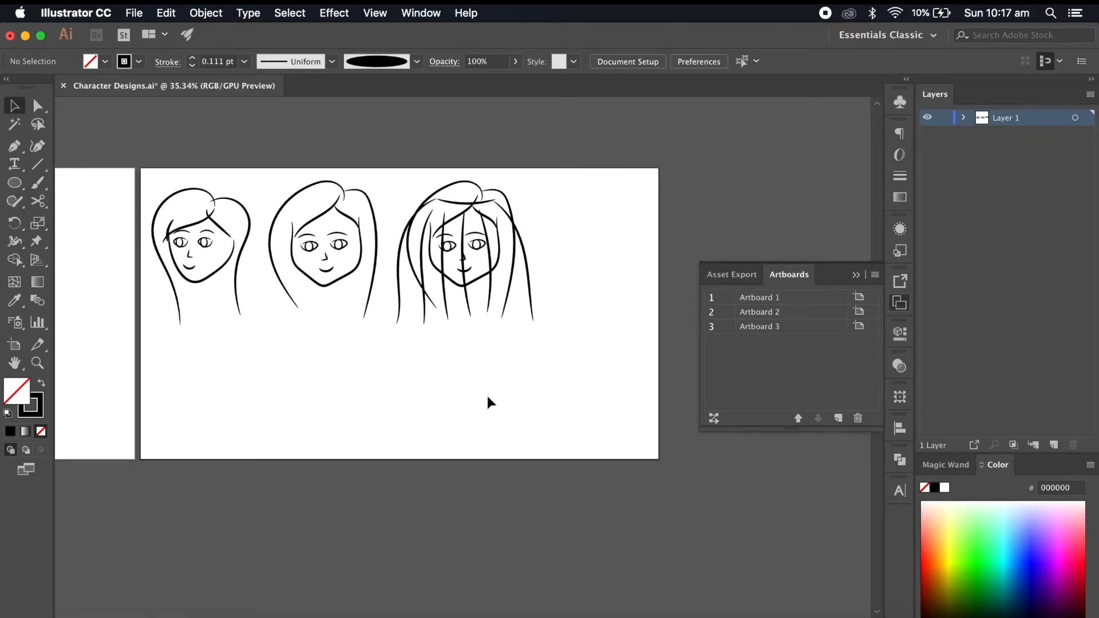
# - Copy the left-turned head, and undo its edits back to the original right-turned head at the end of the row
pyautogui.hscroll(-1, 486, 394)
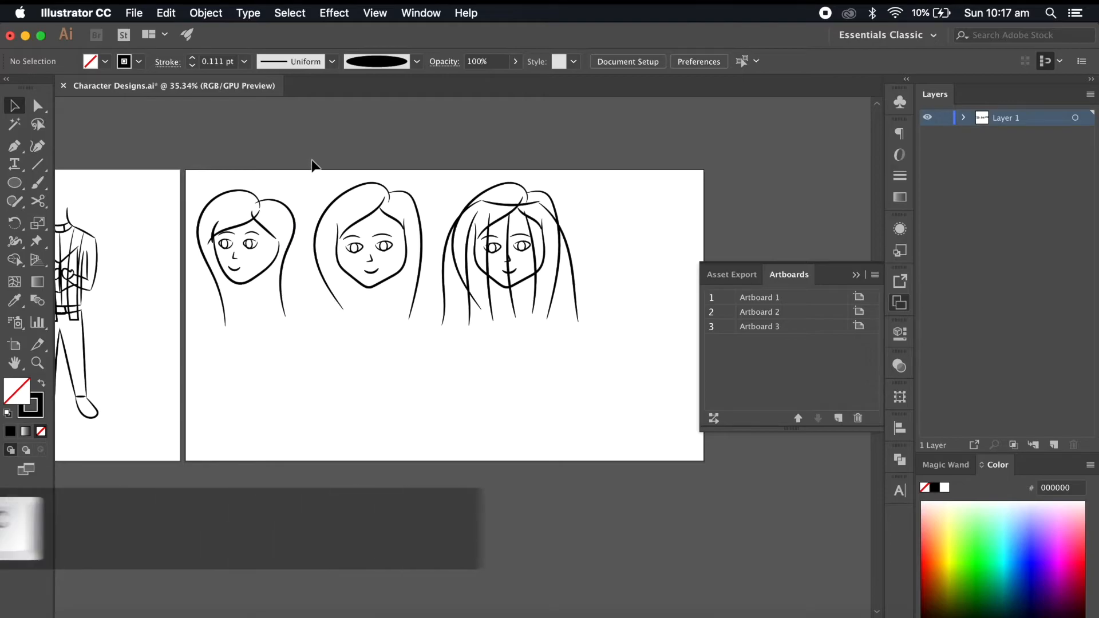
pyautogui.moveTo(312, 166); pyautogui.dragTo(198, 353)
pyautogui.hotkey('ctrl', 'c')
pyautogui.hotkey('ctrl', 'z')
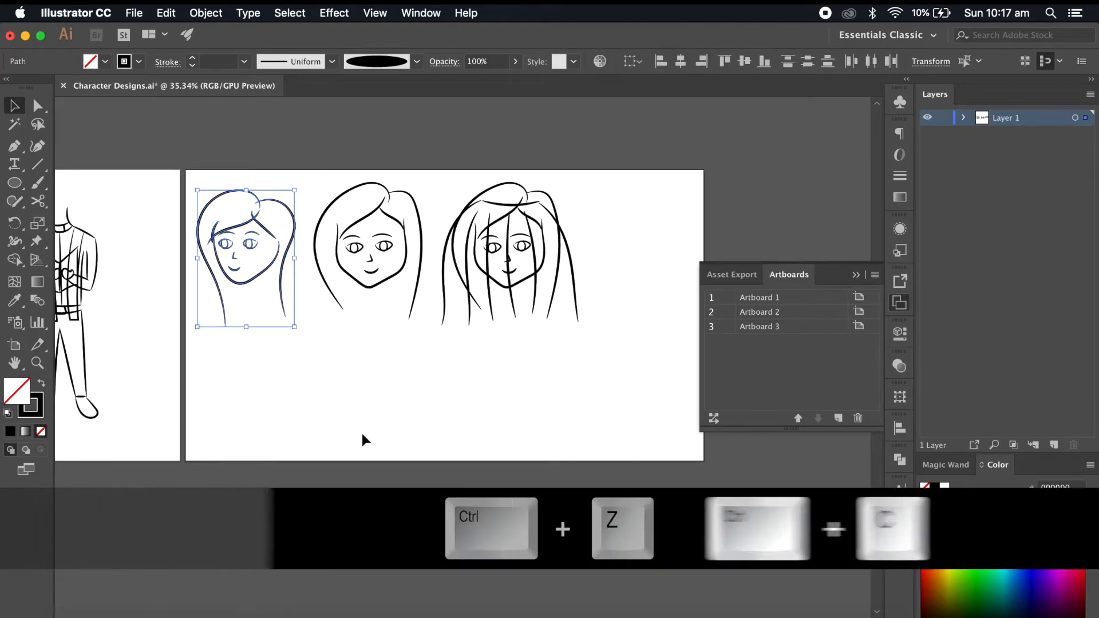
pyautogui.hotkey('ctrl', 'z')
pyautogui.hotkey('ctrl', 'z')
pyautogui.hotkey('ctrl', 'z')
pyautogui.hotkey('ctrl', 'z')
pyautogui.hotkey('ctrl', 'z')
pyautogui.hotkey('ctrl', 'z')
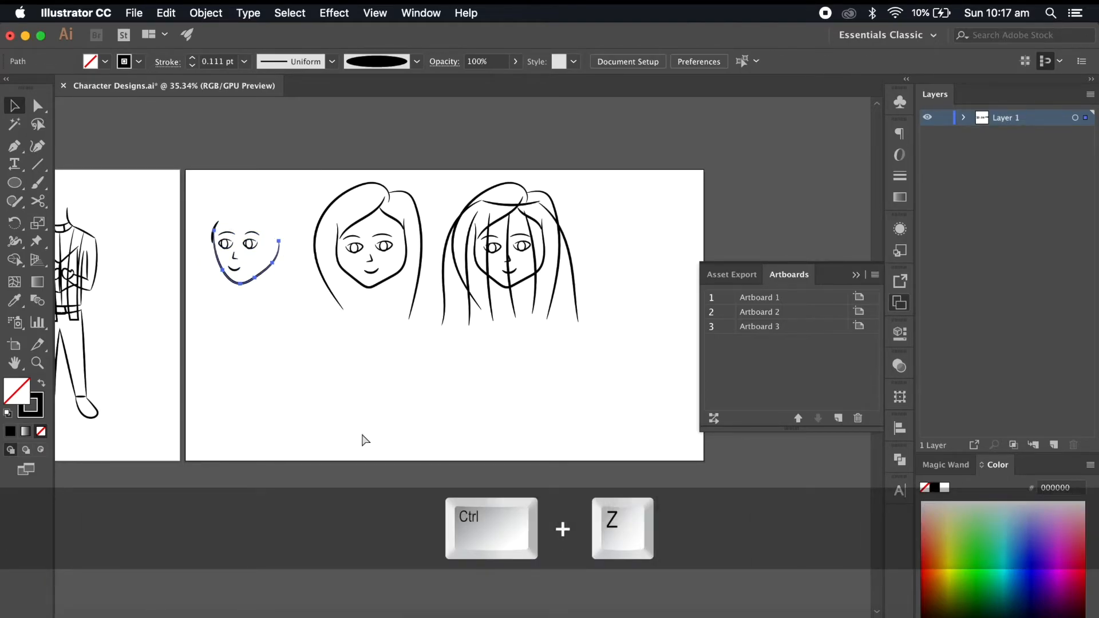
pyautogui.hotkey('ctrl', 'z')
pyautogui.hotkey('ctrl', 'z')
pyautogui.hotkey('ctrl', 'z')
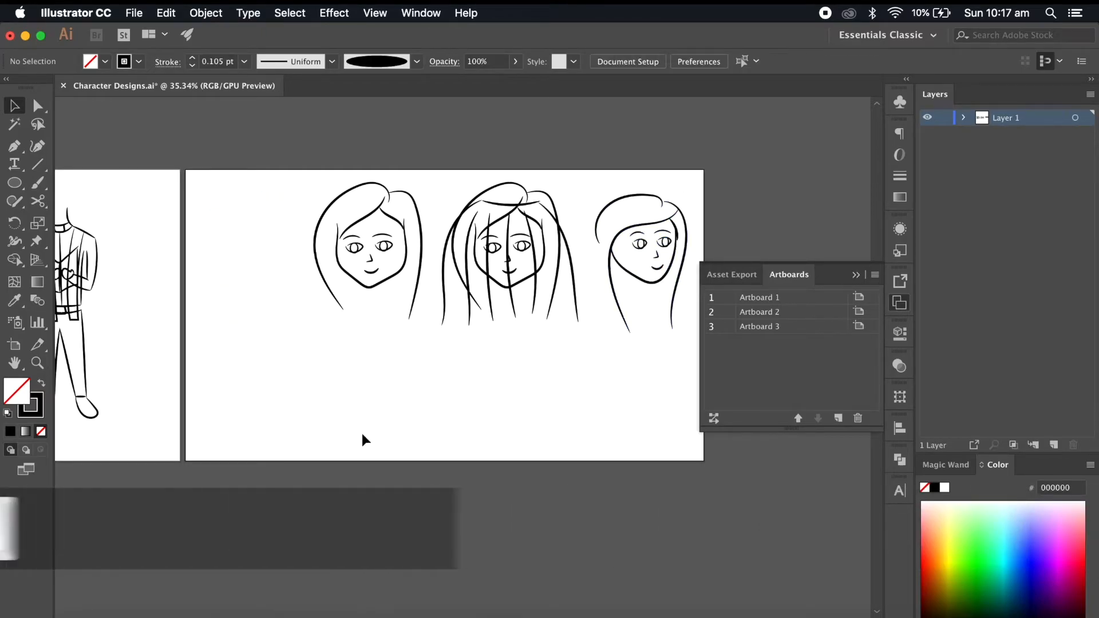
# - Paste the copied left-turned head in place at its original position on Artboard 3
pyautogui.hotkey('ctrl', 'v')
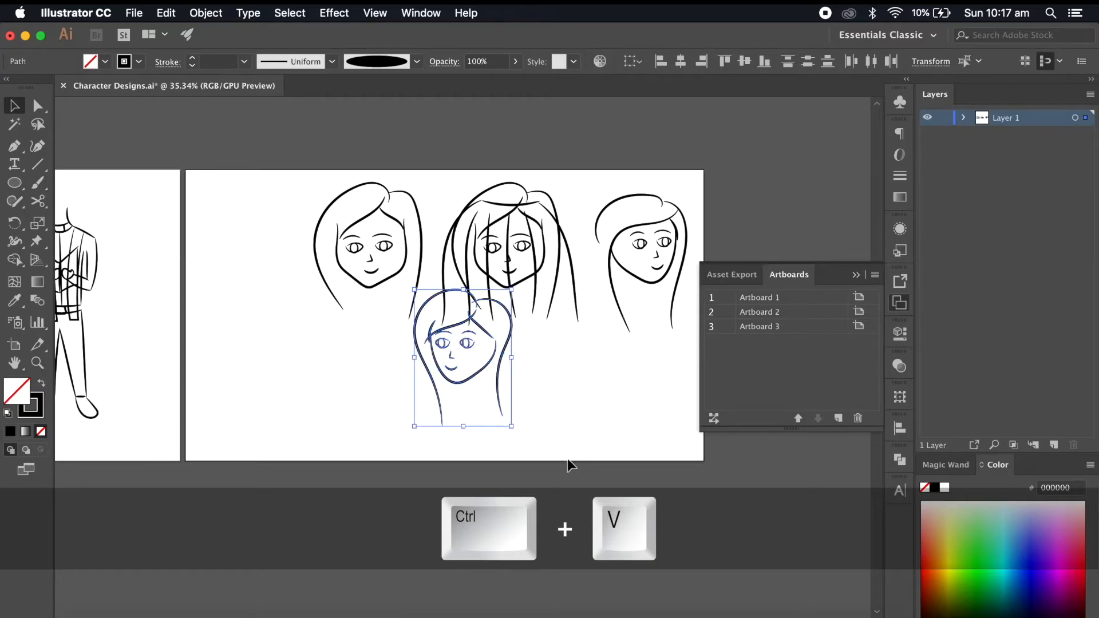
pyautogui.hotkey('ctrl', 'z')
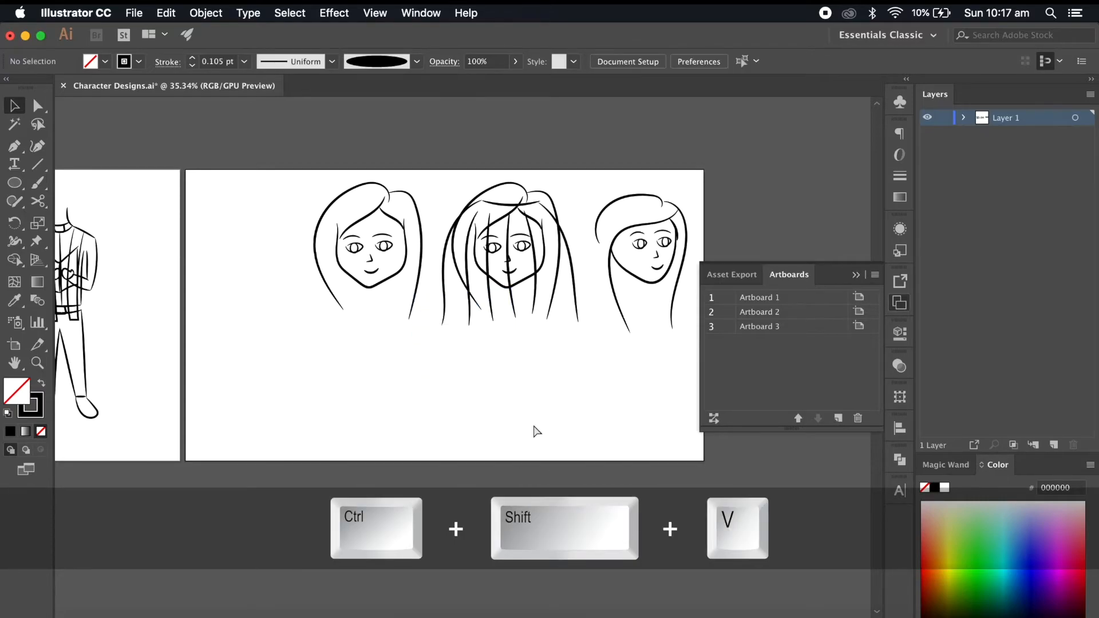
pyautogui.hotkey('ctrl', 'shift', 'v')
pyautogui.click(532, 421)
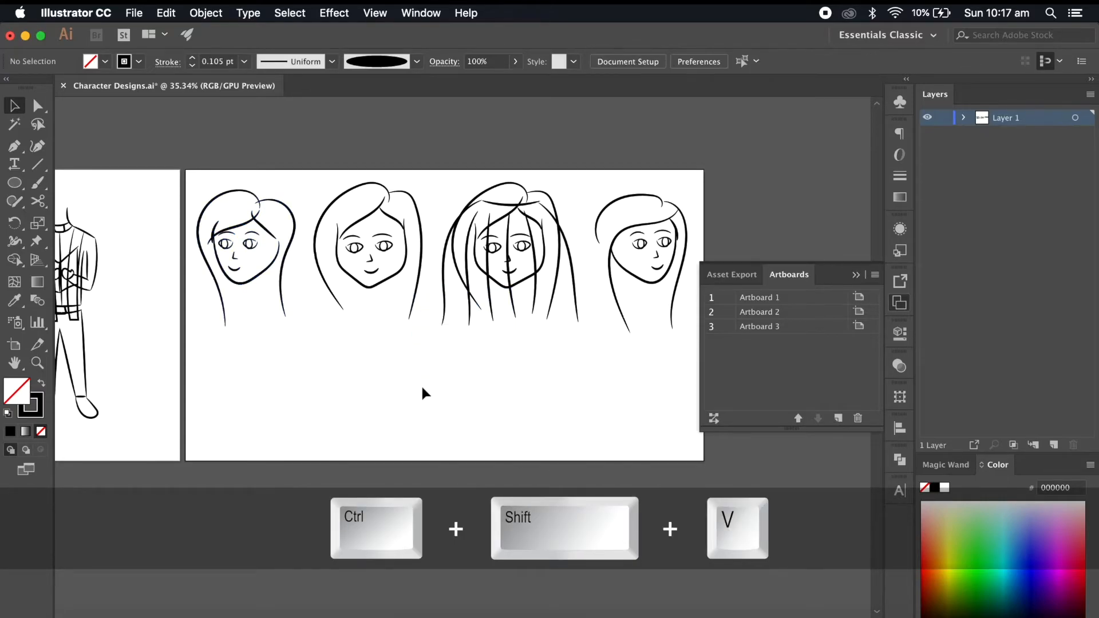
# - Widen the left-turned head's crown and fringe outline towards the right and repaint the hairline from the parting to the right temple
pyautogui.hscroll(2, 341, 329)
pyautogui.scroll(-1, 342, 329)
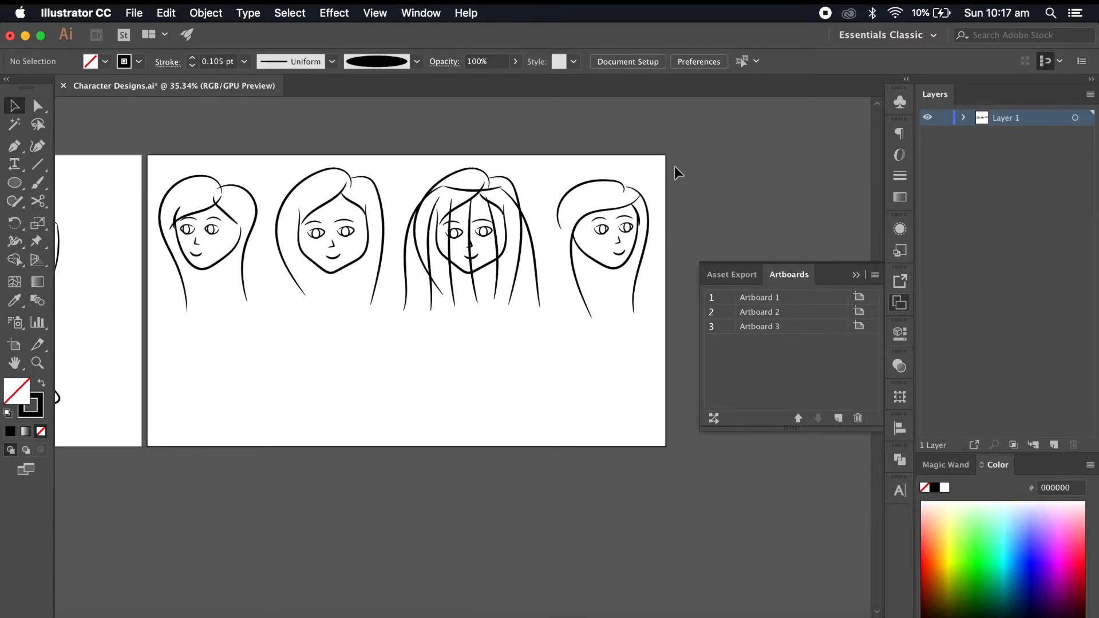
pyautogui.scroll(-2, 352, 345)
pyautogui.hscroll(-1, 296, 300)
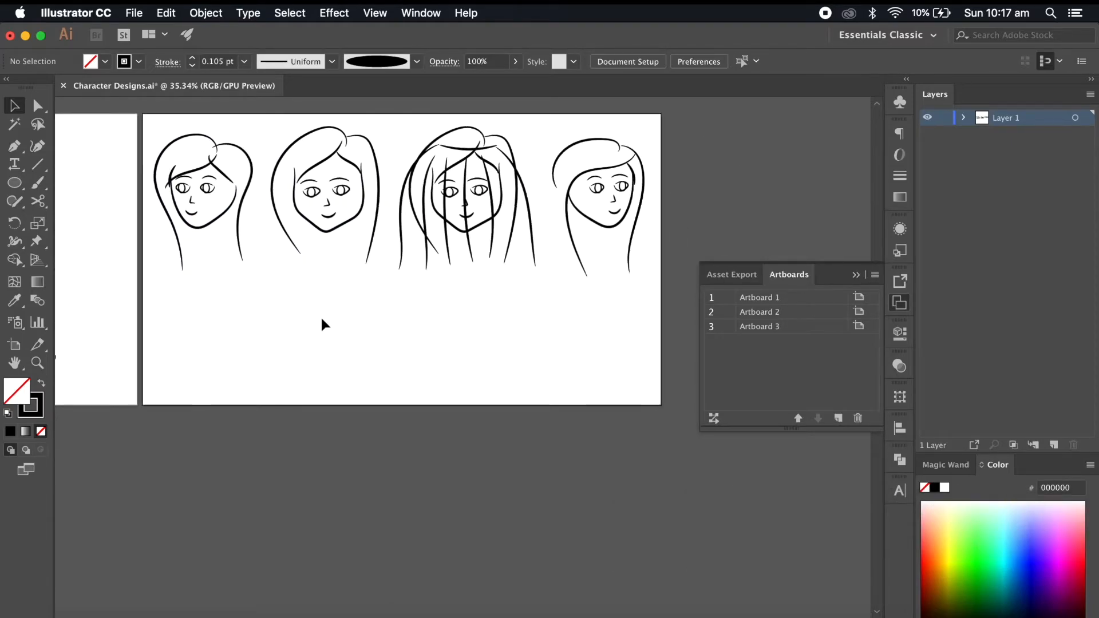
pyautogui.scroll(3, 321, 315)
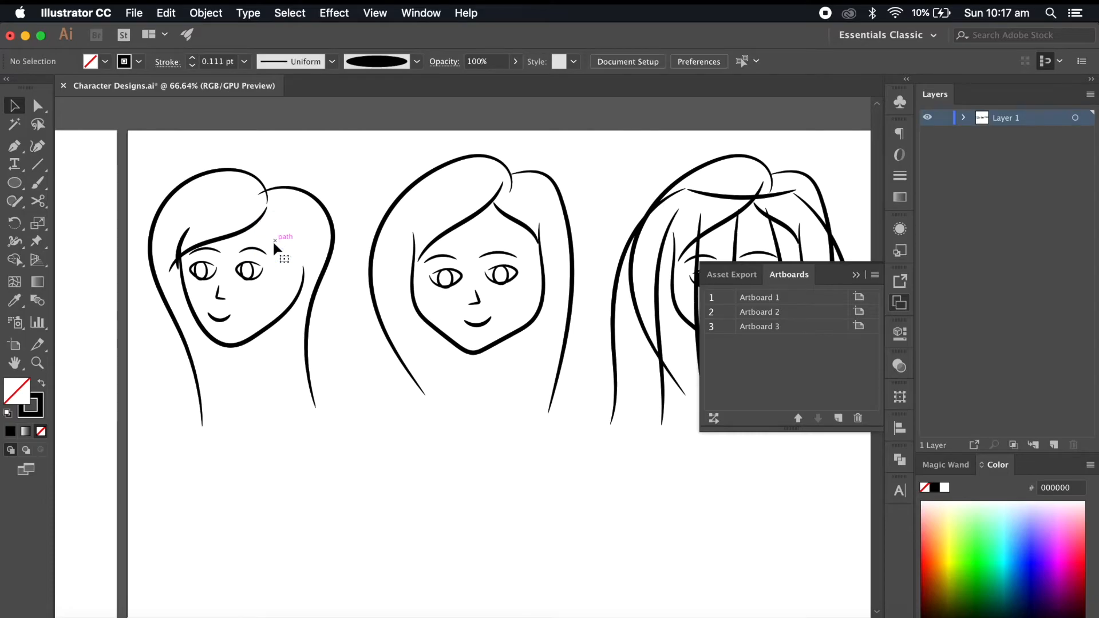
pyautogui.click(264, 215)
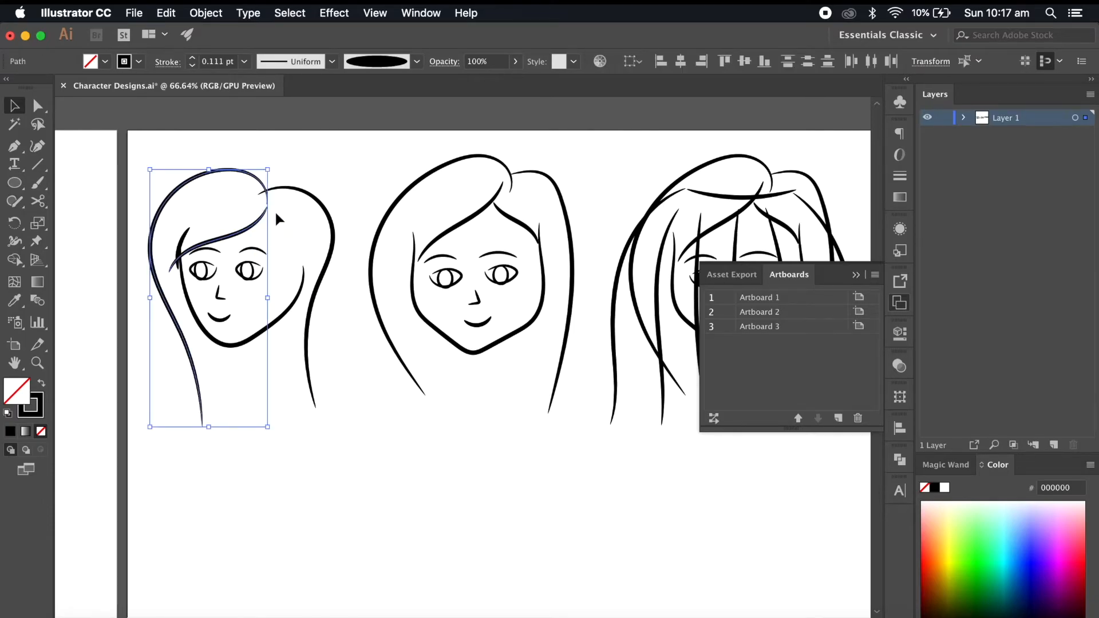
pyautogui.moveTo(267, 297); pyautogui.dragTo(285, 298)
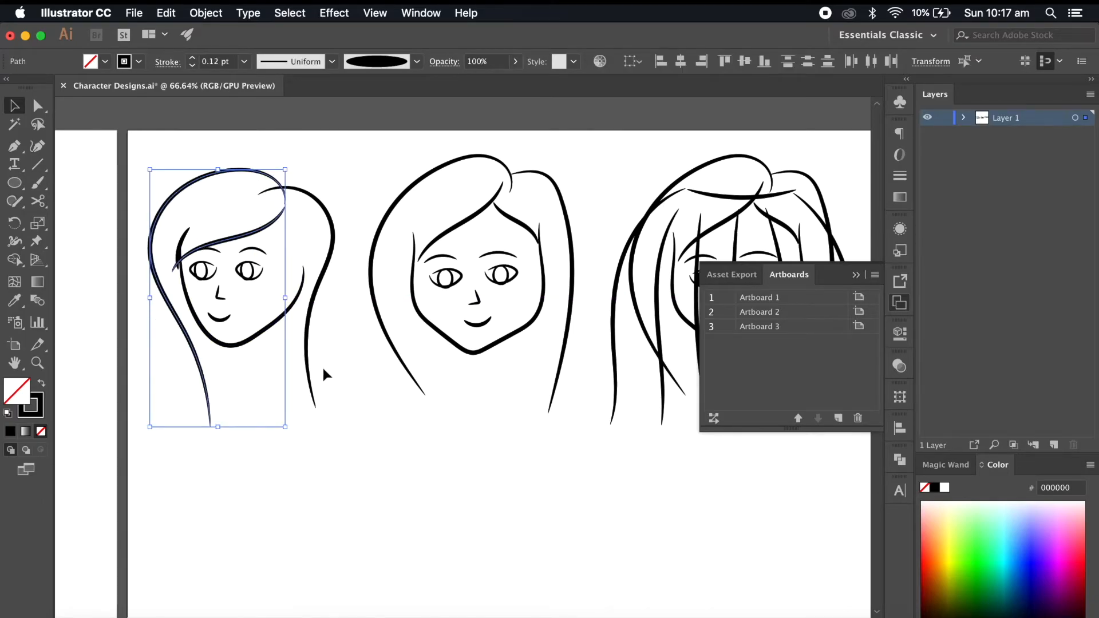
pyautogui.click(317, 356)
pyautogui.press('b')
pyautogui.scroll(-3, 302, 393)
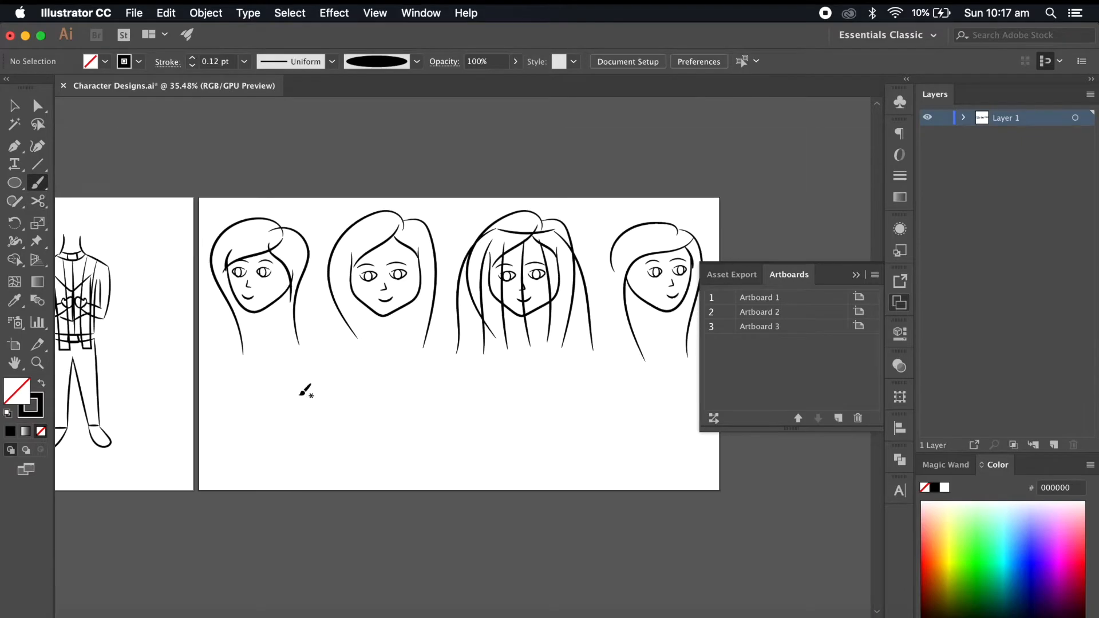
# - Save the character designs document
pyautogui.scroll(-2, 302, 392)
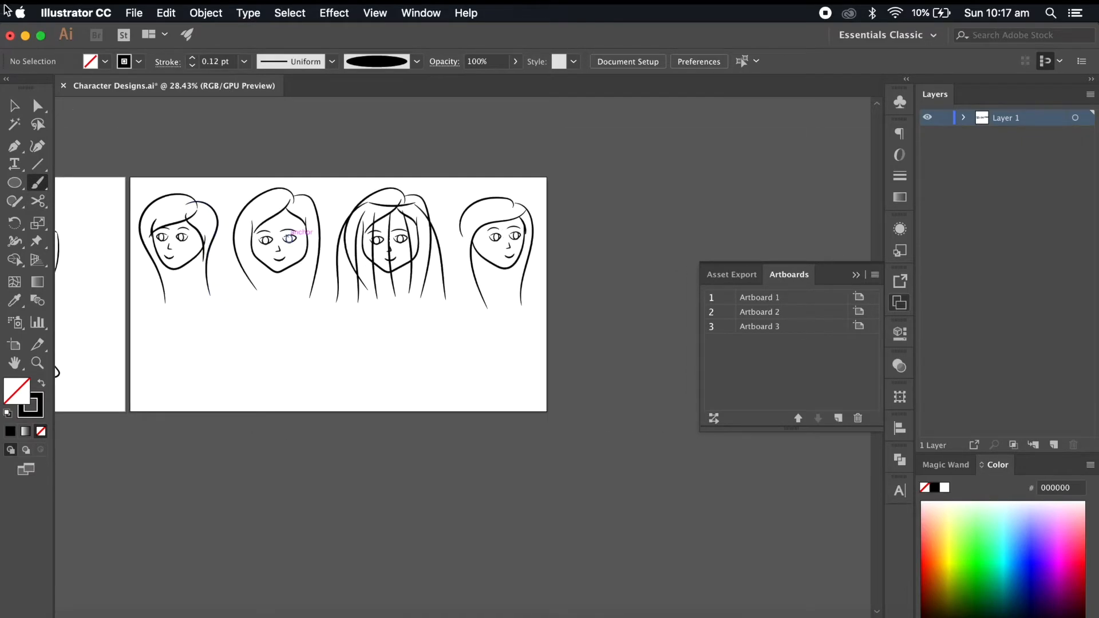
pyautogui.click(137, 13)
pyautogui.click(146, 135)
# - Copy the four mouth shapes from Artboard 1 and place them on Artboard 3 below the left-turned head
pyautogui.hscroll(-10, 314, 337)
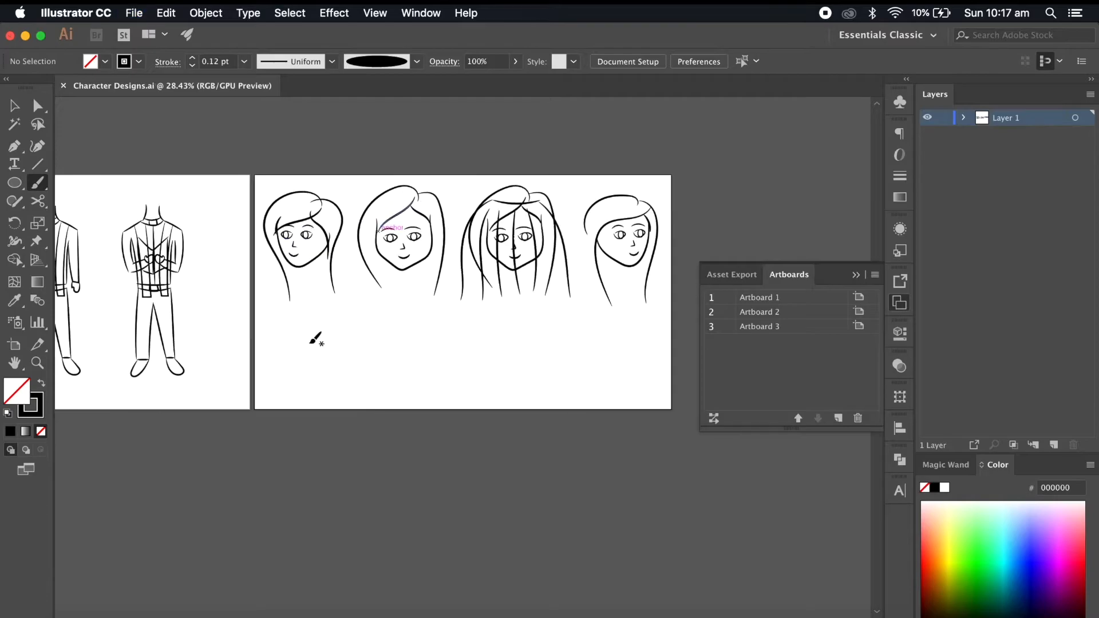
pyautogui.hscroll(-10, 316, 339)
pyautogui.click(16, 106)
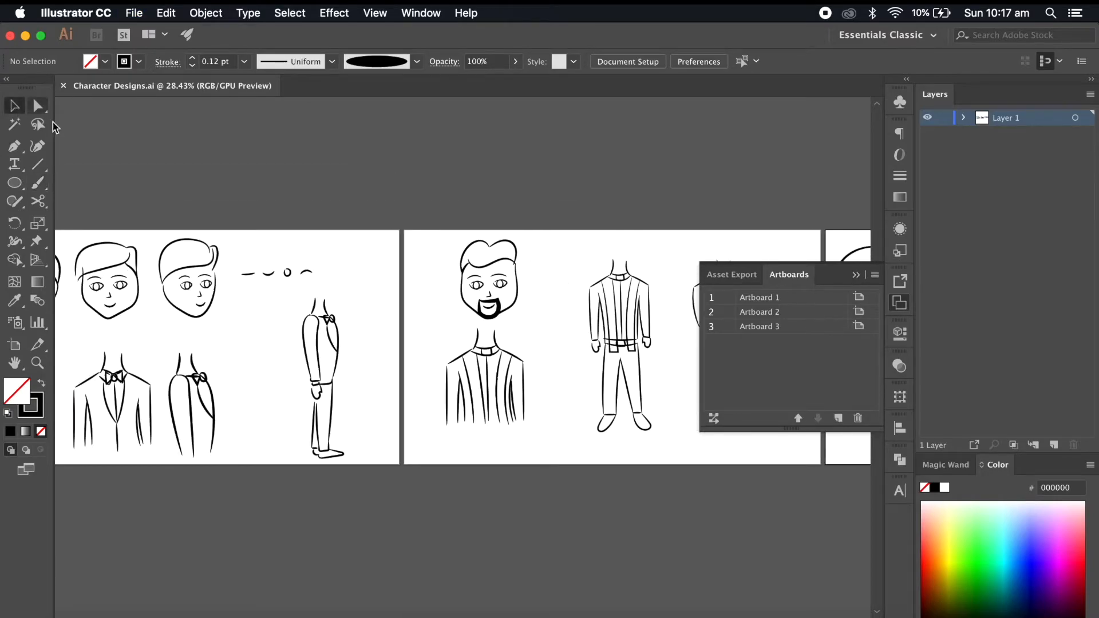
pyautogui.moveTo(344, 252); pyautogui.dragTo(239, 288)
pyautogui.press('super+c')
pyautogui.hscroll(20, 299, 337)
pyautogui.press('super+v')
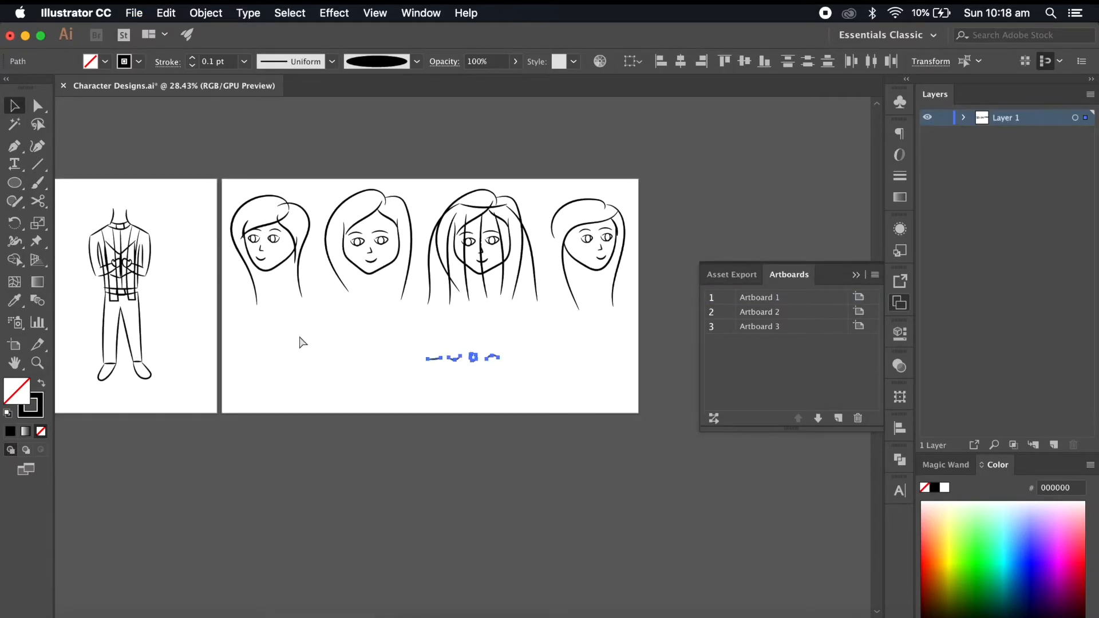
pyautogui.scroll(3, 342, 347)
pyautogui.moveTo(525, 371); pyautogui.dragTo(240, 336)
pyautogui.click(308, 385)
pyautogui.scroll(-4, 308, 385)
pyautogui.scroll(3, 308, 385)
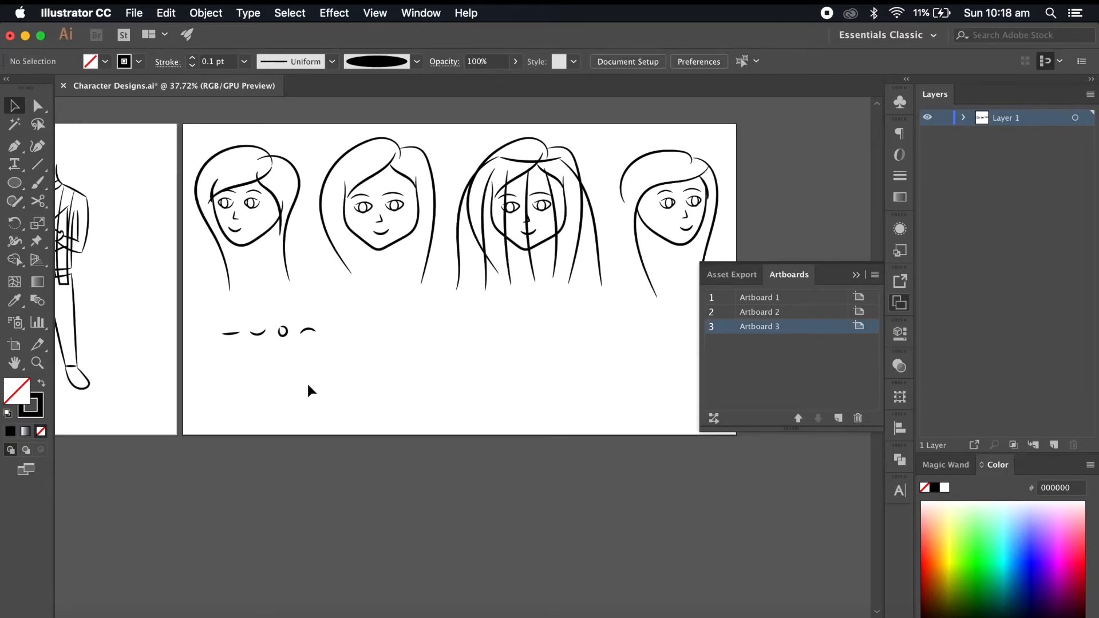
# - Add a new artboard after Artboard 3 for the bride's body views
pyautogui.hscroll(3, 308, 386)
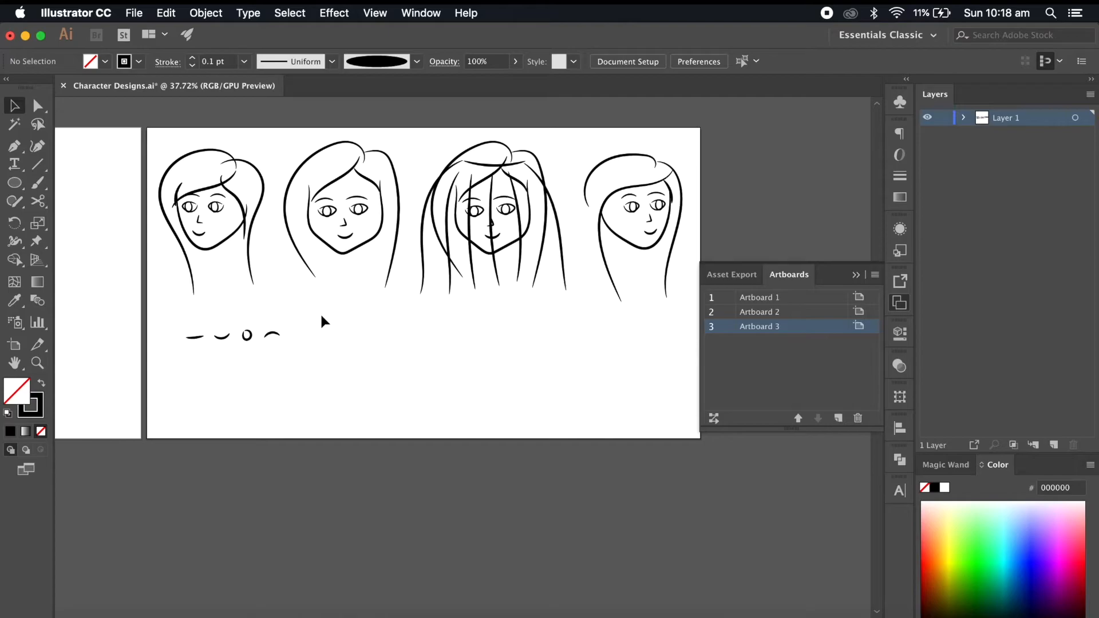
pyautogui.click(859, 417)
pyautogui.hscroll(-3, 599, 474)
pyautogui.scroll(2, 515, 435)
# - Paint both neck lines and the two sloping shoulder lines of the front-facing body on Artboard 4
pyautogui.press('b')
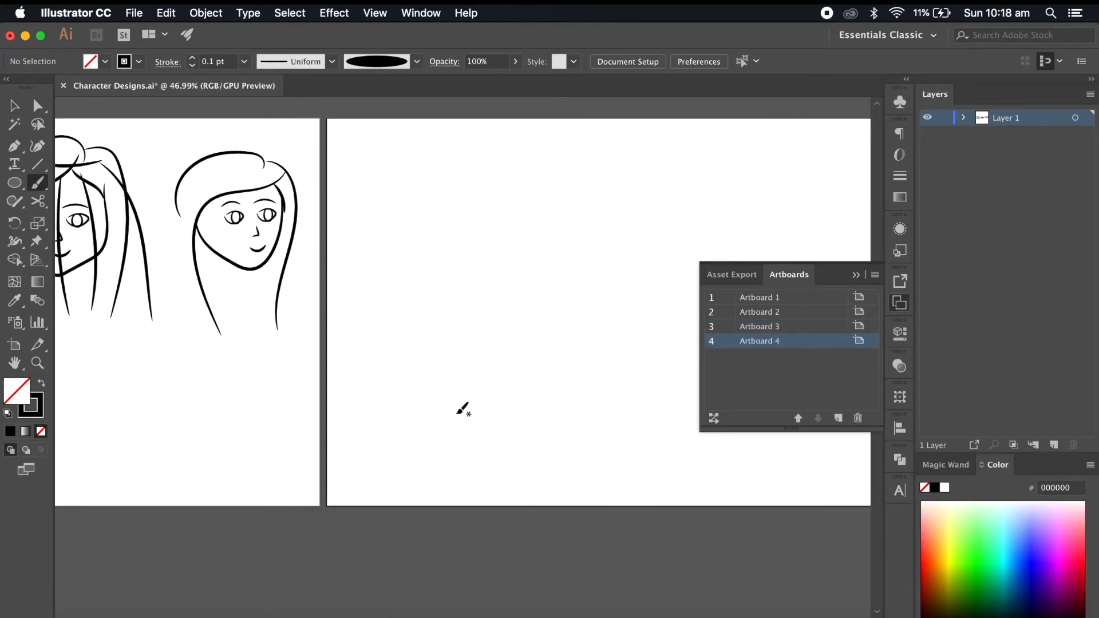
pyautogui.hscroll(2, 414, 275)
pyautogui.scroll(1, 415, 275)
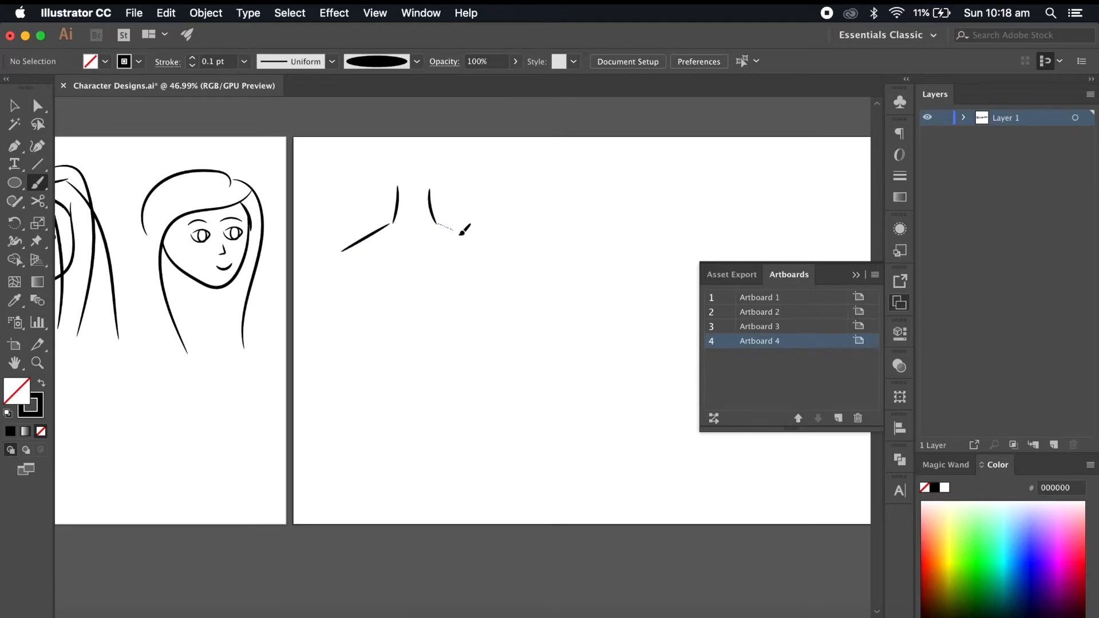
pyautogui.moveTo(458, 230); pyautogui.dragTo(486, 248)
pyautogui.scroll(2, 350, 219)
# - Paint the two inward-curving sides of the front-facing torso below the shoulders
pyautogui.moveTo(343, 227); pyautogui.dragTo(360, 379)
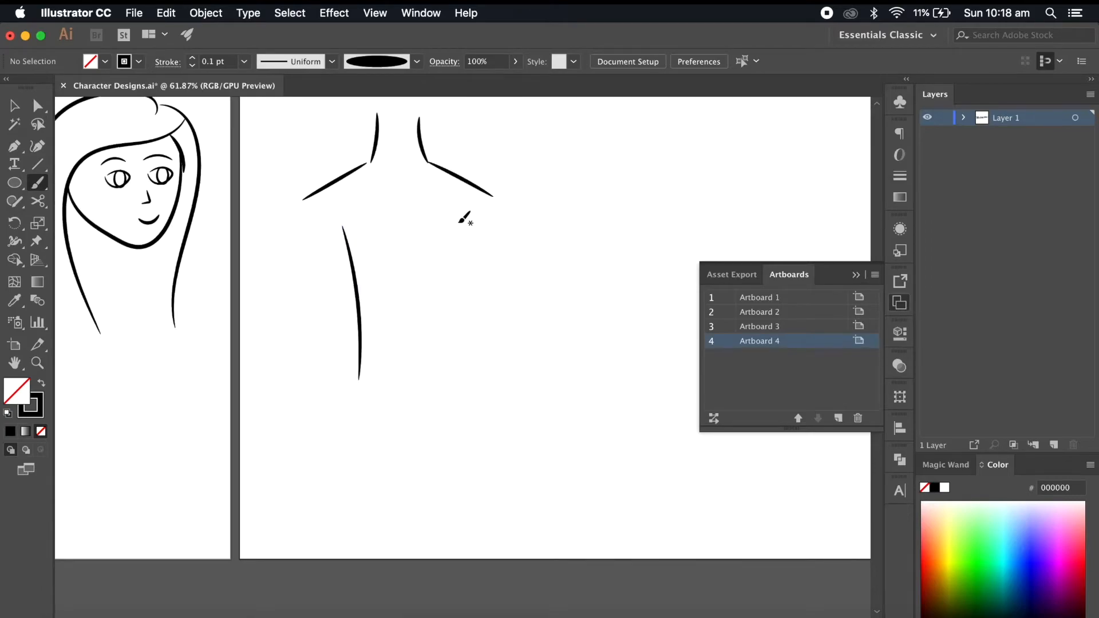
pyautogui.press('super+z')
pyautogui.moveTo(467, 377)
pyautogui.mouseDown()
pyautogui.moveTo(452, 243)
pyautogui.moveTo(451, 299)
pyautogui.moveTo(476, 380)
pyautogui.mouseUp()
pyautogui.scroll(2, 401, 320)
pyautogui.moveTo(347, 262); pyautogui.dragTo(352, 417)
pyautogui.press('super+z')
pyautogui.moveTo(316, 238); pyautogui.dragTo(346, 424)
# - Replace the left shoulder line with one continuous shoulder and outer arm stroke, and paint the inner arm line beside the torso
pyautogui.scroll(2, 289, 120)
pyautogui.press('Delete')
pyautogui.moveTo(267, 156)
pyautogui.mouseDown()
pyautogui.moveTo(349, 275)
pyautogui.moveTo(353, 490)
pyautogui.mouseUp()
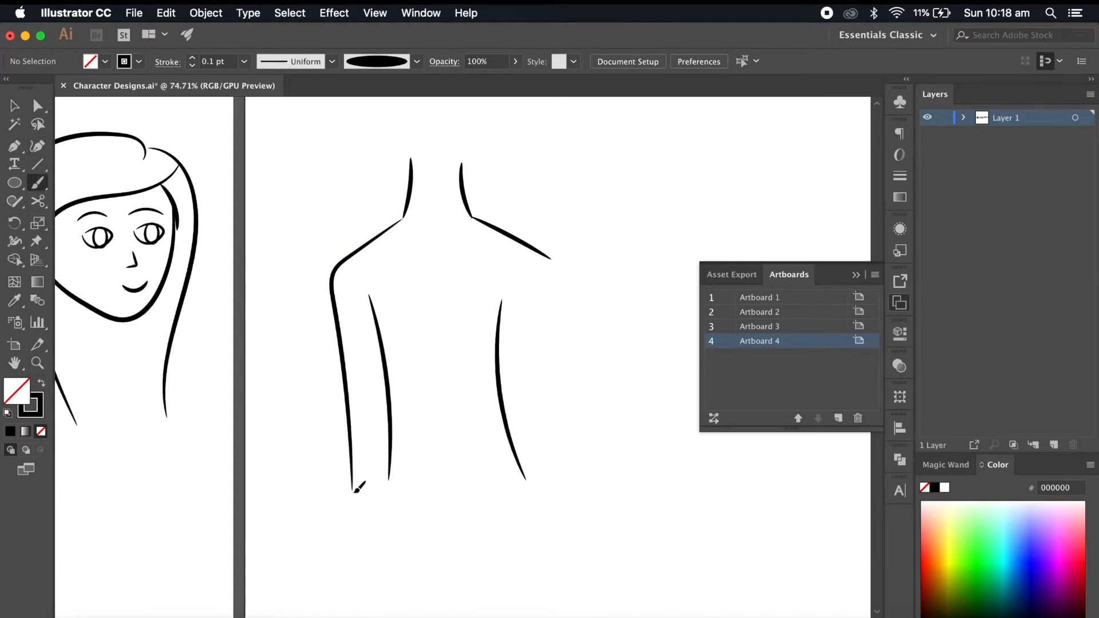
pyautogui.moveTo(370, 295); pyautogui.dragTo(373, 487)
pyautogui.scroll(2, 378, 285)
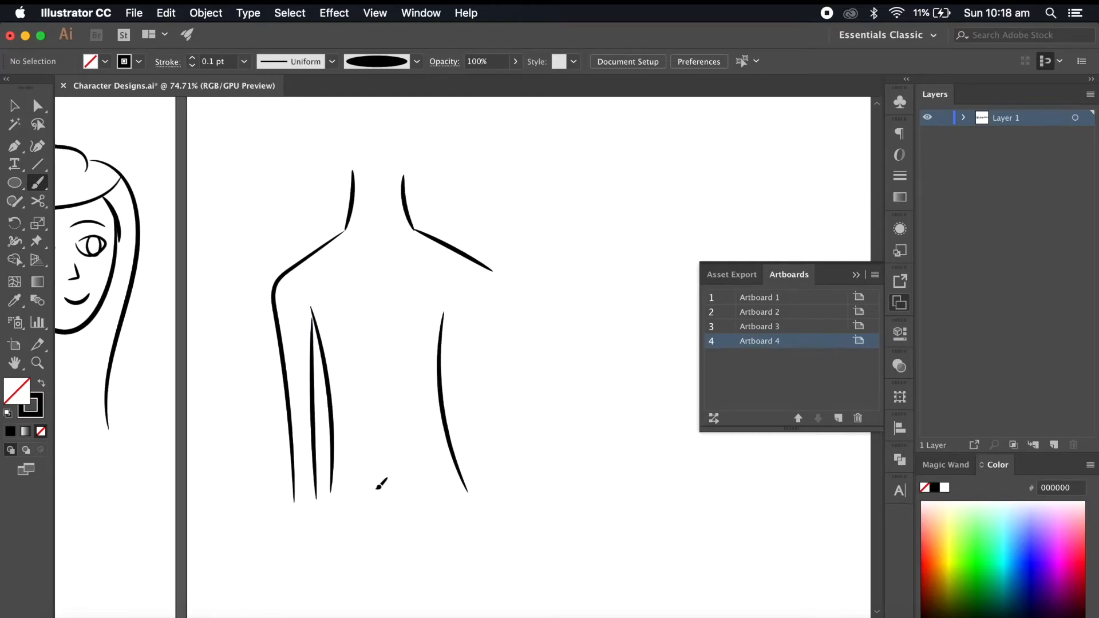
# - Paint a sweetheart neckline as two arches across the front-facing torso
pyautogui.moveTo(375, 283); pyautogui.dragTo(383, 289)
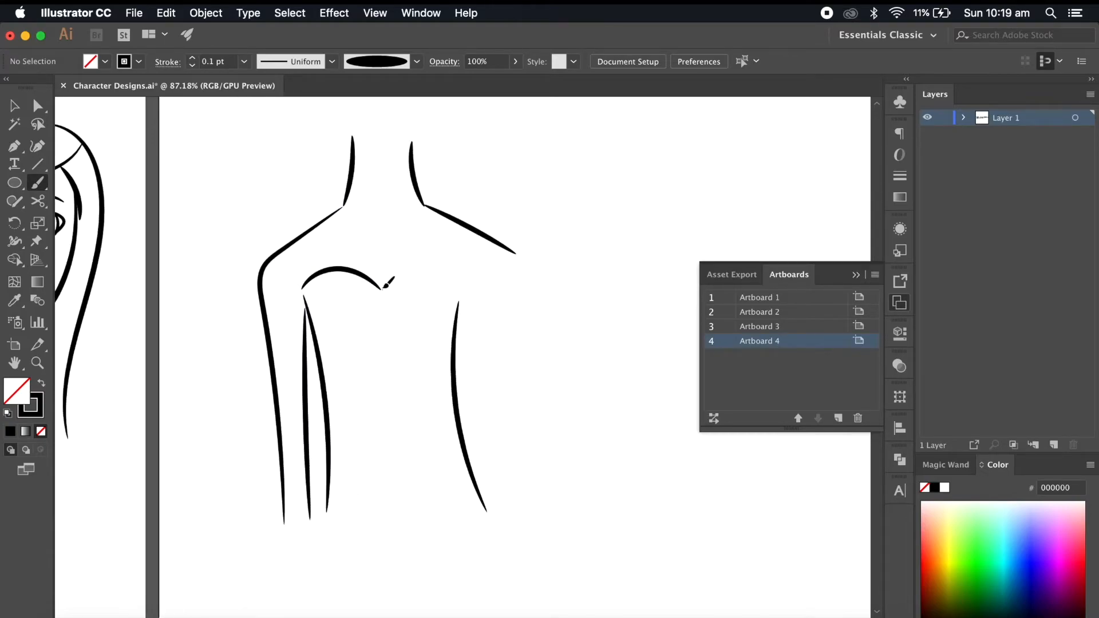
pyautogui.moveTo(446, 264); pyautogui.dragTo(458, 287)
pyautogui.scroll(-5, 484, 355)
pyautogui.scroll(4, 491, 365)
# - Delete the right shoulder line of the front-facing body
pyautogui.press('v')
pyautogui.click(434, 247)
pyautogui.press('Delete')
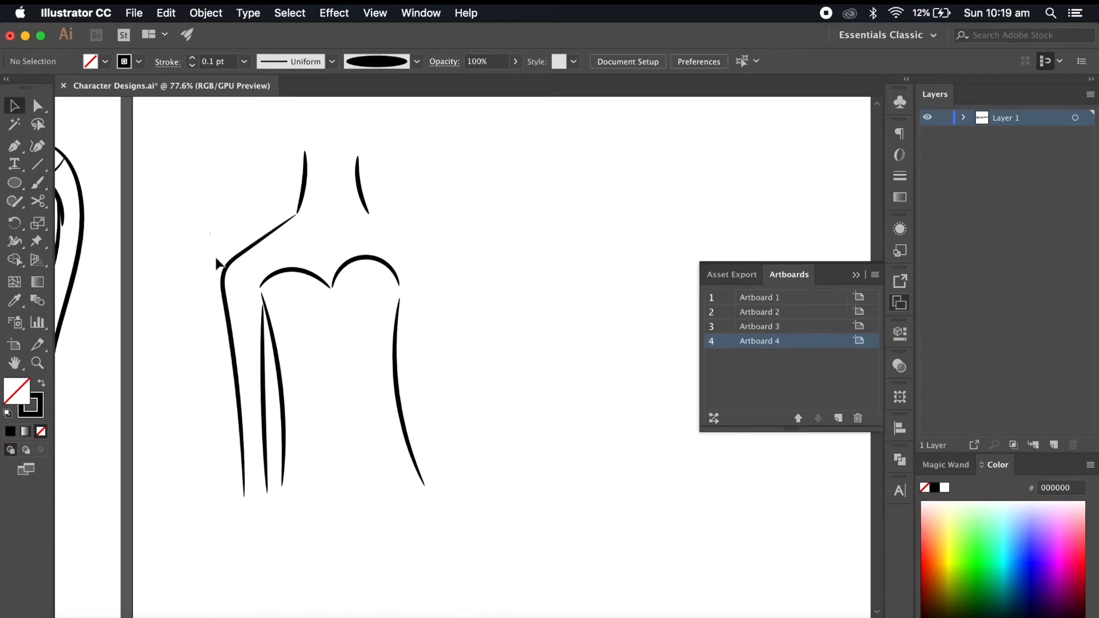
# - Duplicate the left shoulder and arm lines, reflect the copy across the vertical axis, and fit it against the right side of the neck
pyautogui.moveTo(265, 486); pyautogui.dragTo(265, 487)
pyautogui.moveTo(277, 350); pyautogui.dragTo(491, 350)
pyautogui.click(206, 12)
pyautogui.moveTo(247, 31)
pyautogui.click(389, 88)
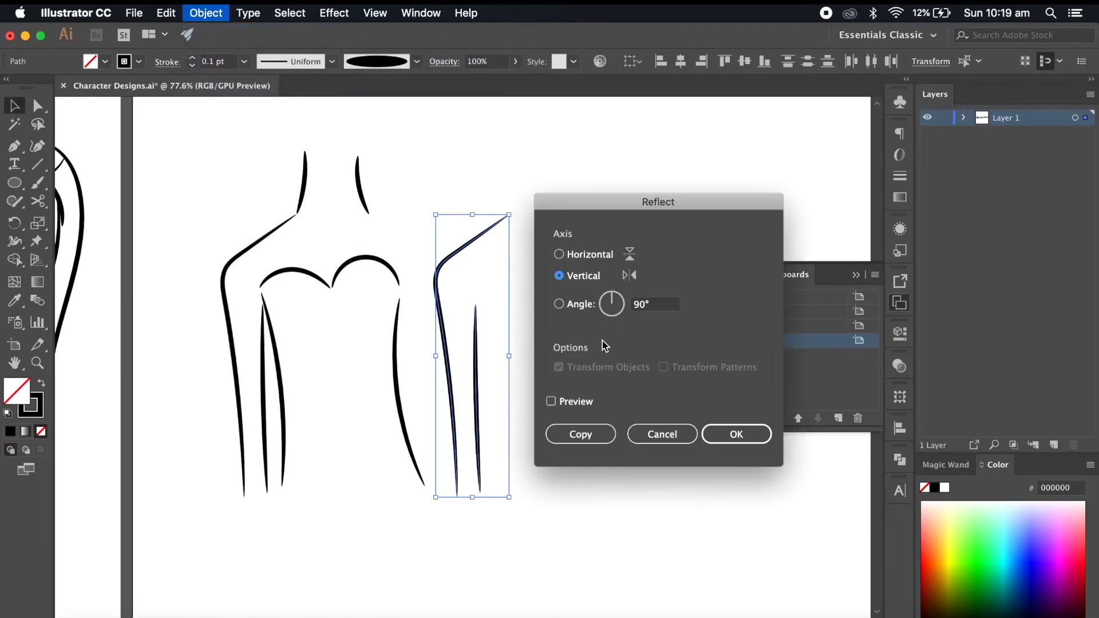
pyautogui.click(751, 449)
pyautogui.moveTo(503, 247); pyautogui.dragTo(432, 247)
pyautogui.hscroll(1, 487, 321)
pyautogui.click(489, 337)
# - Delete both curved side lines of the front-facing torso
pyautogui.click(281, 397)
pyautogui.keyDown('shift'); pyautogui.click(395, 464); pyautogui.keyUp('shift')
pyautogui.press('Delete')
pyautogui.click(402, 424)
pyautogui.press('super+z')
pyautogui.press('Delete')
pyautogui.press('super+z')
pyautogui.click(409, 456)
pyautogui.press('Delete')
pyautogui.click(281, 411)
pyautogui.press('Delete')
# - Rotate the mirrored right shoulder and arm slightly so the hand end swings outward from the torso
pyautogui.scroll(1, 400, 422)
pyautogui.moveTo(451, 458); pyautogui.dragTo(385, 486)
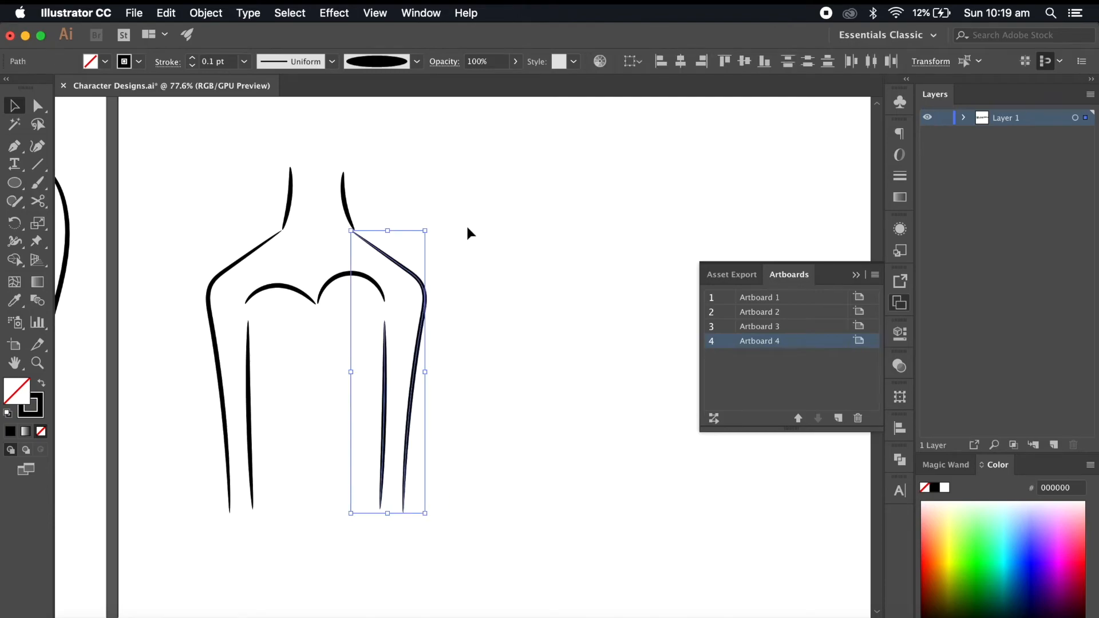
pyautogui.moveTo(435, 224); pyautogui.dragTo(423, 211)
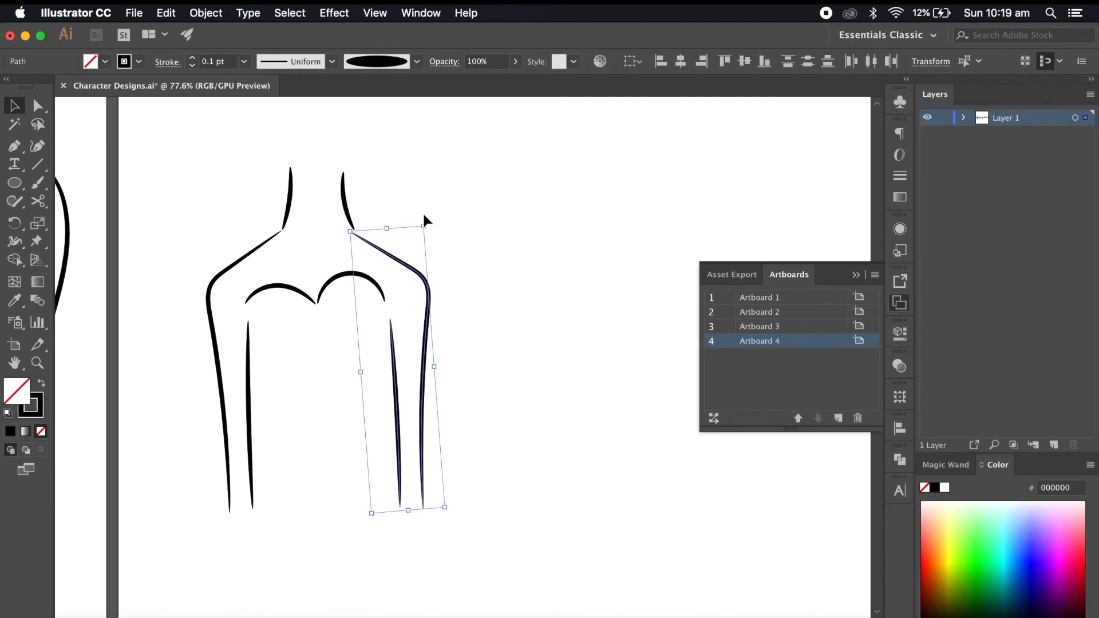
pyautogui.click(458, 372)
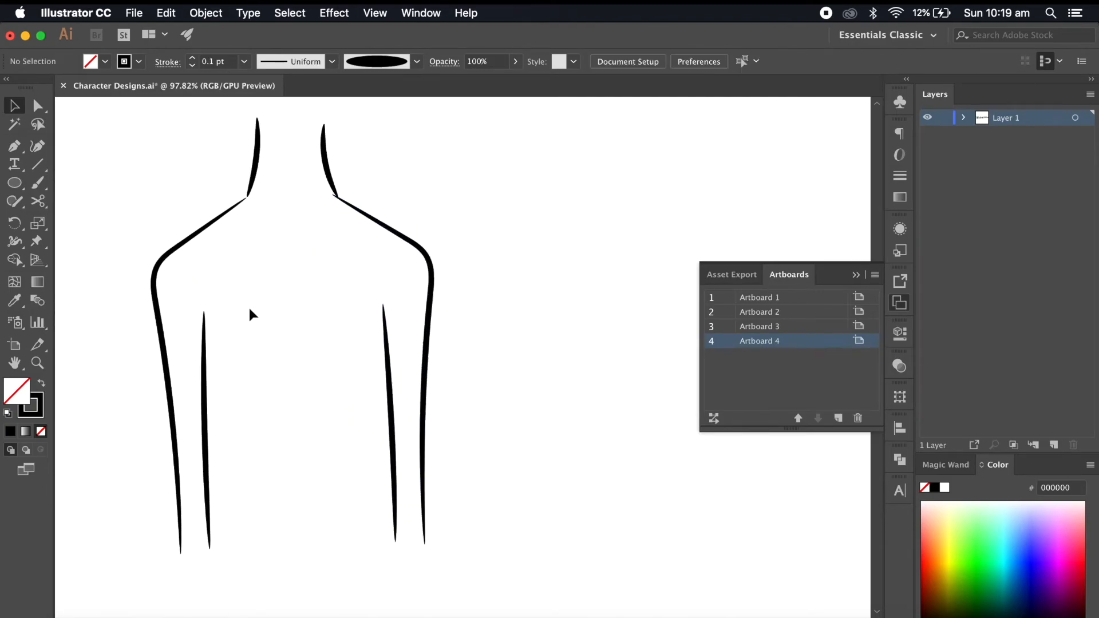
# - Paint curved torso sides starting at both inner arm lines, and a heart-shaped neckline spanning between the armpits
pyautogui.press('b')
pyautogui.moveTo(206, 313); pyautogui.dragTo(247, 541)
pyautogui.moveTo(382, 314); pyautogui.dragTo(372, 549)
pyautogui.scroll(-1, 375, 547)
pyautogui.moveTo(251, 365); pyautogui.dragTo(385, 381)
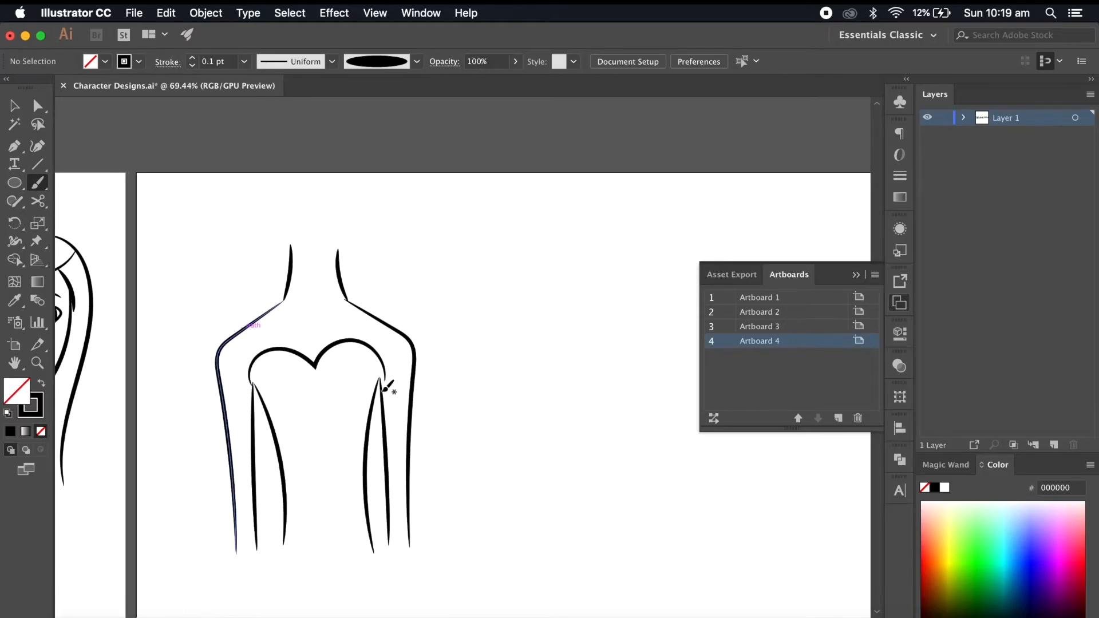
# - Move the bottom anchor points of both torso side curves so their ends line up with the arm lines
pyautogui.scroll(-3, 387, 395)
pyautogui.scroll(5, 395, 457)
pyautogui.press('a')
pyautogui.moveTo(272, 410); pyautogui.dragTo(255, 412)
pyautogui.moveTo(386, 420); pyautogui.dragTo(393, 412)
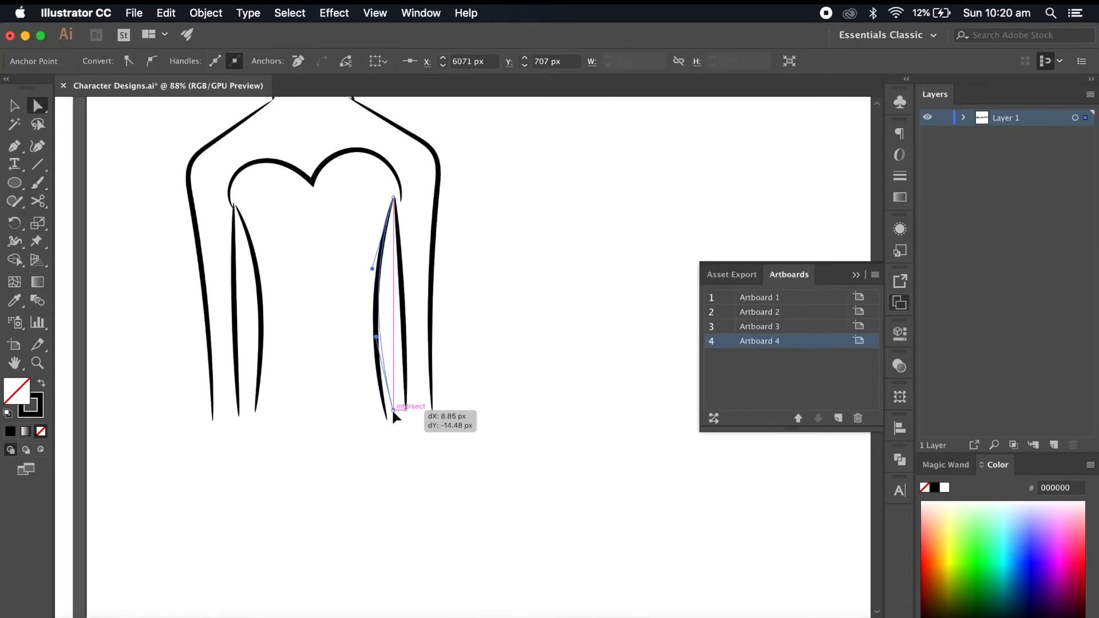
pyautogui.click(399, 456)
pyautogui.scroll(-3, 399, 456)
pyautogui.scroll(3, 399, 456)
# - Paint a wavy left collarbone and a short straight right collarbone between the neck and the neckline
pyautogui.scroll(5, 401, 458)
pyautogui.click(39, 185)
pyautogui.scroll(3, 295, 288)
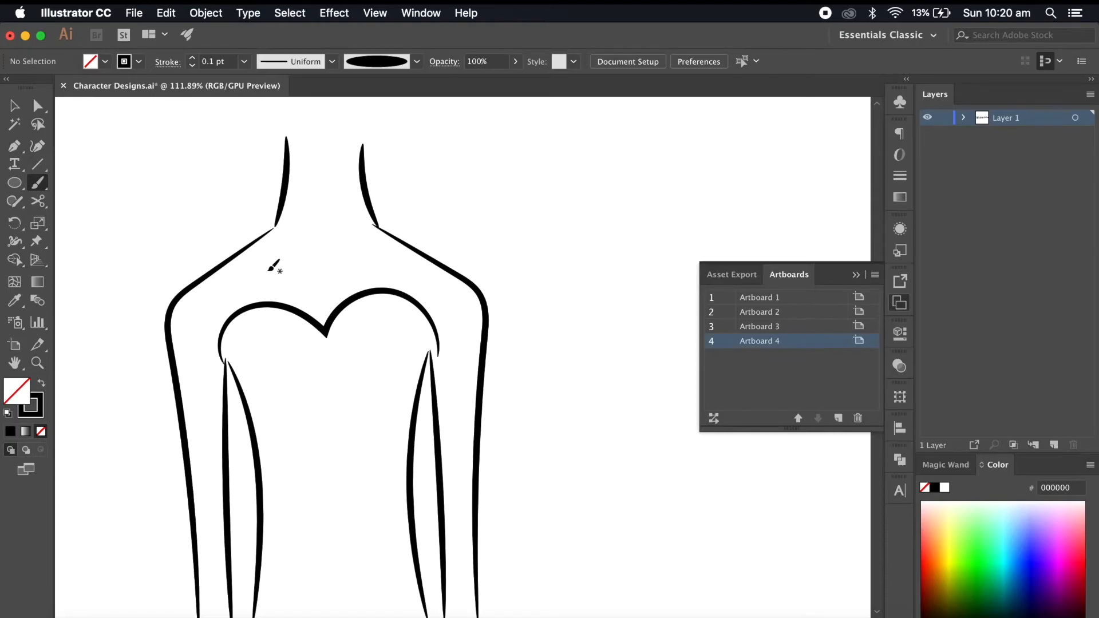
pyautogui.moveTo(300, 269)
pyautogui.mouseDown()
pyautogui.moveTo(373, 265)
pyautogui.moveTo(339, 276)
pyautogui.mouseUp()
pyautogui.scroll(-3, 424, 328)
pyautogui.press('super+z')
pyautogui.press('super+z')
pyautogui.scroll(3, 424, 328)
pyautogui.moveTo(344, 259); pyautogui.dragTo(387, 257)
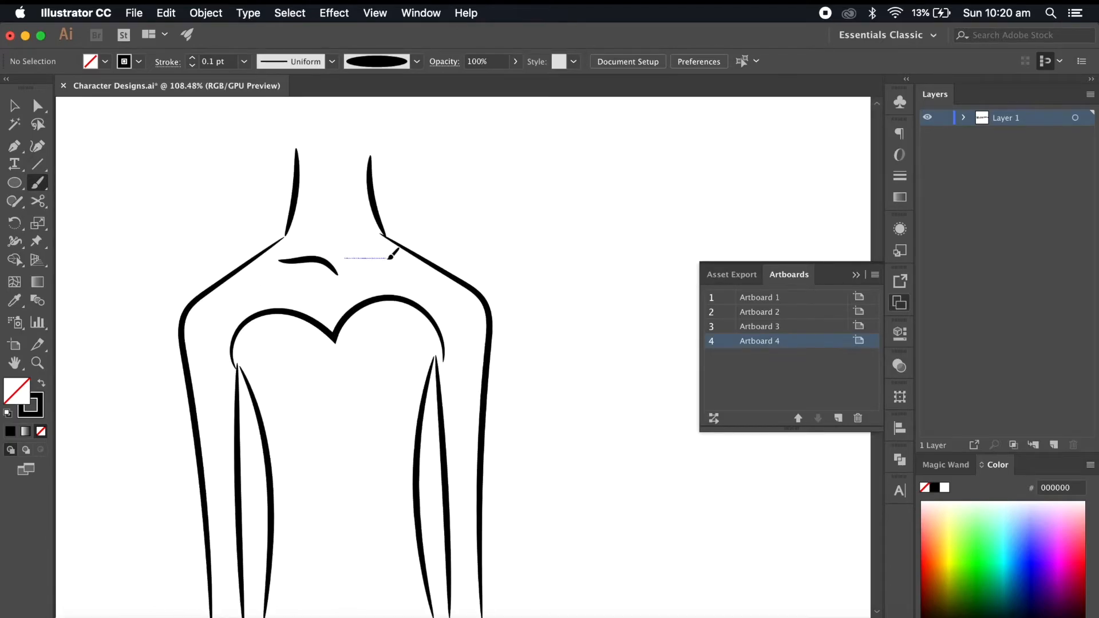
# - Nudge both collarbone strokes down and set their stroke weight to 0.05 pt
pyautogui.scroll(-3, 349, 257)
pyautogui.scroll(3, 348, 258)
pyautogui.click(14, 106)
pyautogui.scroll(2, 348, 258)
pyautogui.moveTo(309, 240); pyautogui.dragTo(368, 304)
pyautogui.hotkey('shift', 'Down')
pyautogui.click(218, 61)
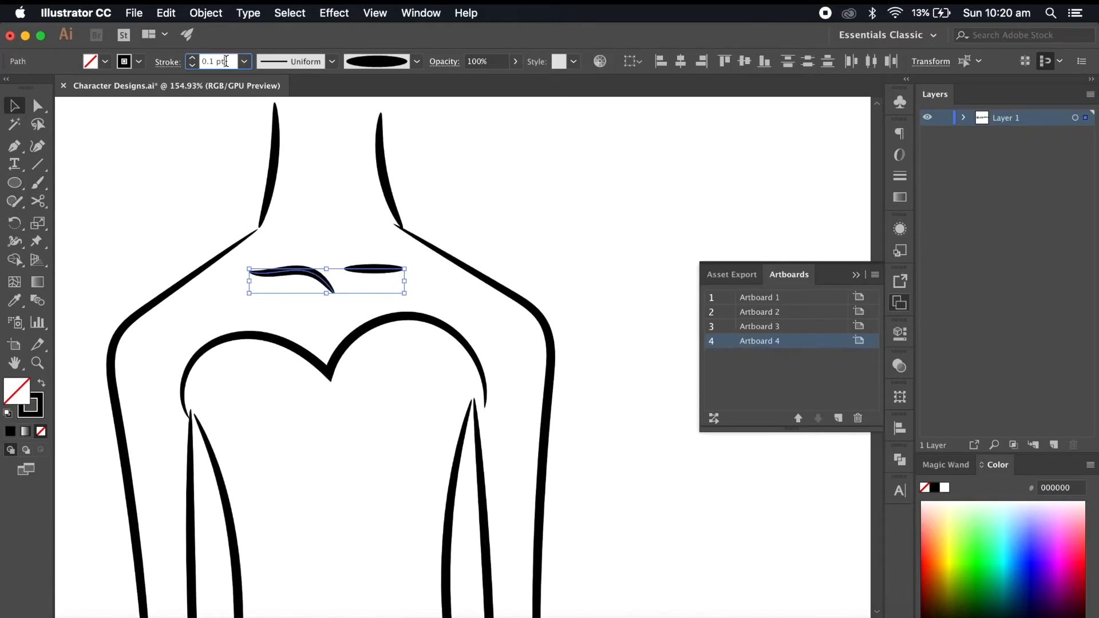
pyautogui.press('Return')
pyautogui.click(497, 168)
# - Nudge the wavy left collarbone stroke further down
pyautogui.scroll(-5, 497, 169)
pyautogui.scroll(3, 401, 258)
pyautogui.moveTo(269, 320); pyautogui.dragTo(304, 376)
pyautogui.hotkey('shift', 'Down')
pyautogui.click(558, 309)
pyautogui.scroll(-4, 558, 309)
pyautogui.scroll(-1, 519, 327)
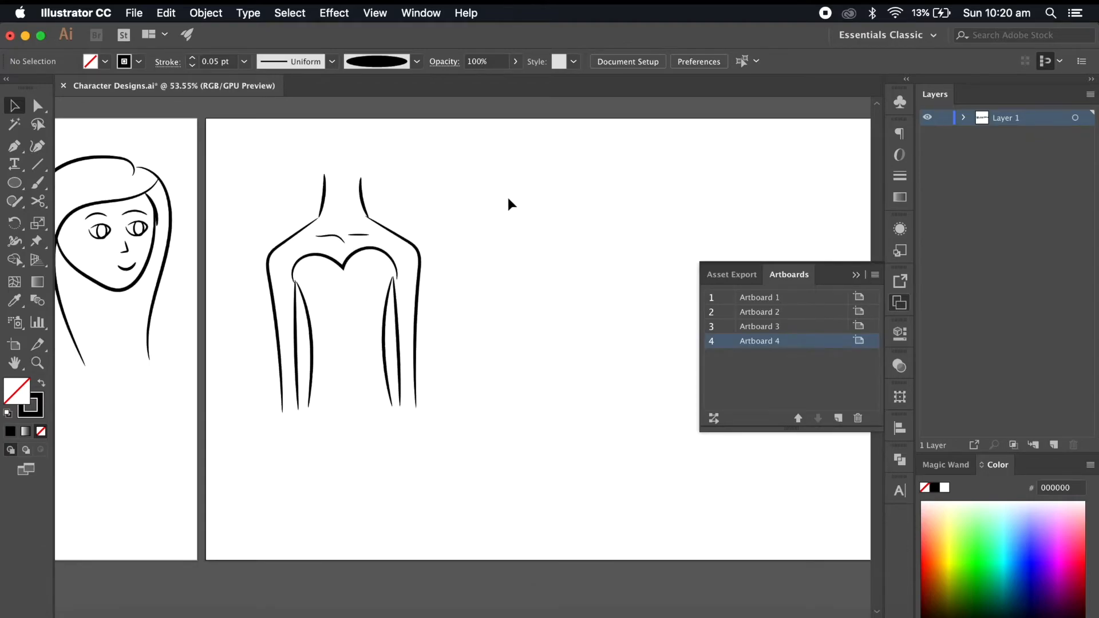
# - Paint the right neck line and the long curved left contour of a turned body beside the front-facing one
pyautogui.click(37, 183)
pyautogui.scroll(2, 496, 251)
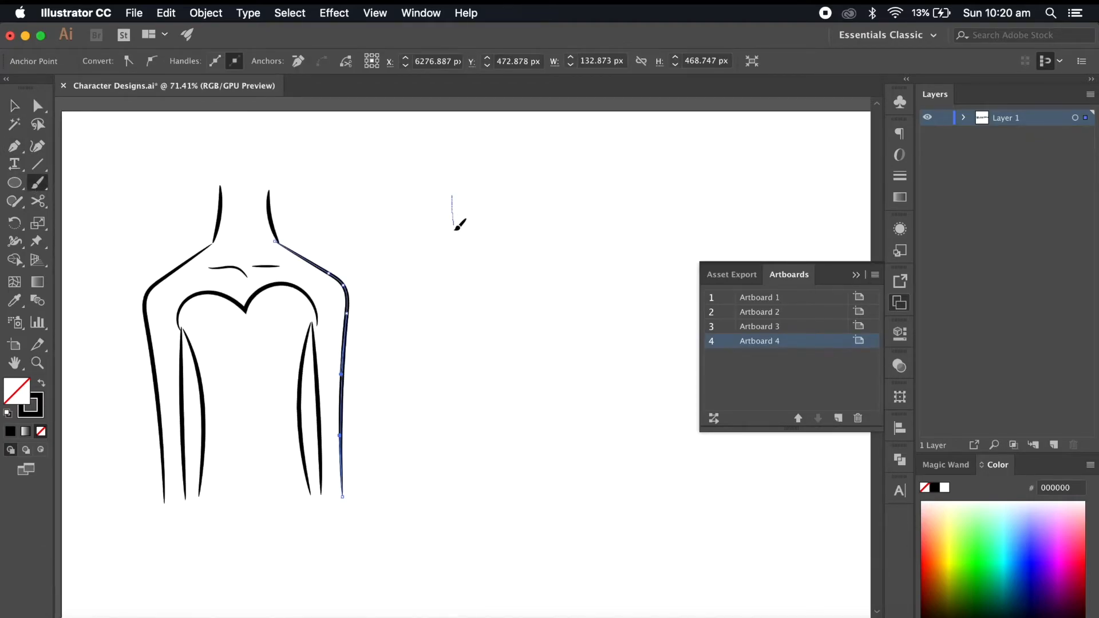
pyautogui.moveTo(465, 256); pyautogui.dragTo(464, 256)
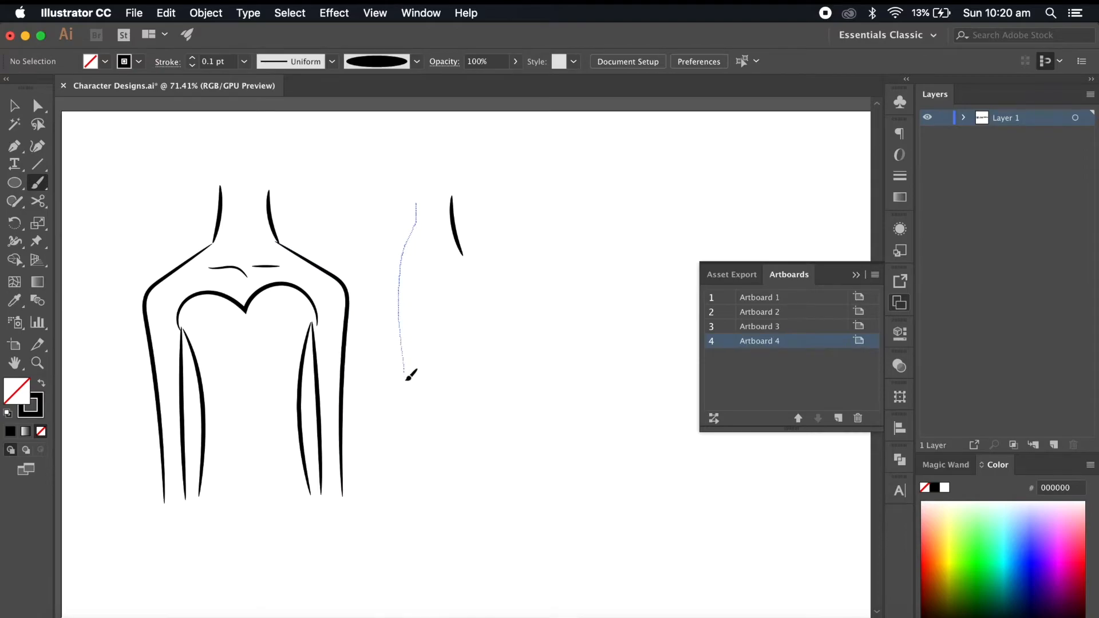
pyautogui.moveTo(419, 448); pyautogui.dragTo(420, 449)
pyautogui.press('super+z')
pyautogui.moveTo(420, 208); pyautogui.dragTo(423, 234)
pyautogui.moveTo(438, 486); pyautogui.dragTo(439, 486)
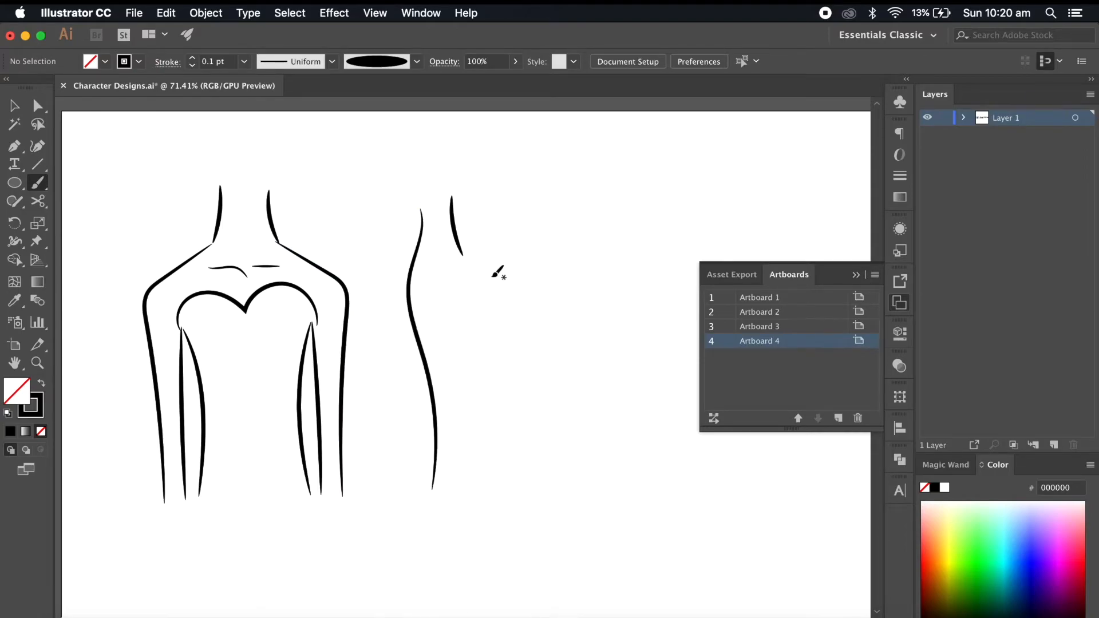
pyautogui.scroll(1, 499, 272)
pyautogui.moveTo(480, 439); pyautogui.dragTo(486, 510)
pyautogui.scroll(3, 481, 441)
pyautogui.press('super+z')
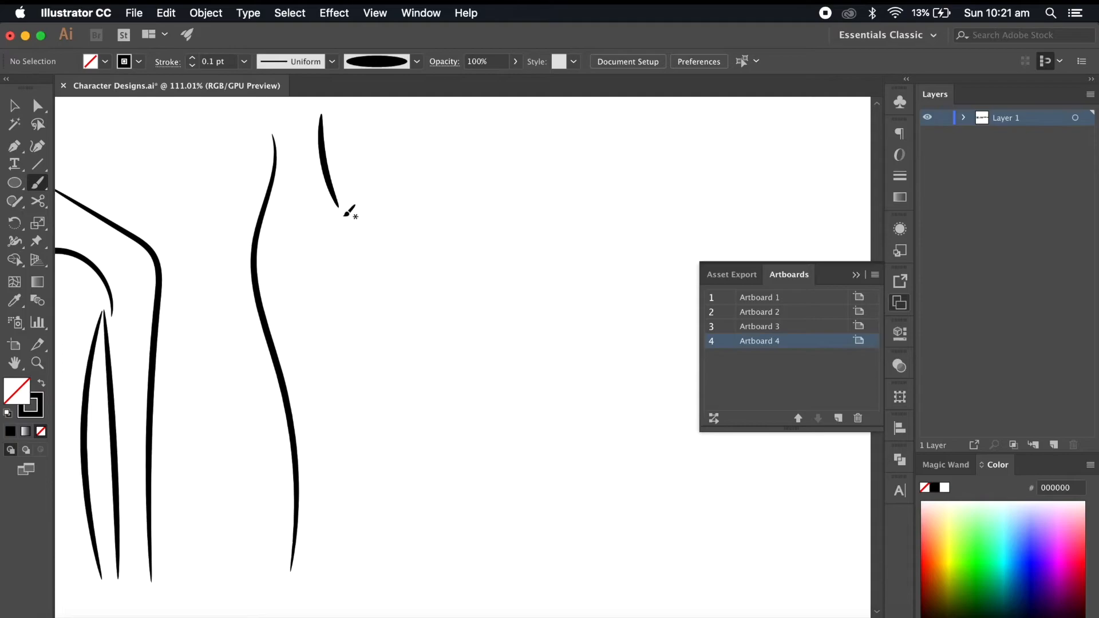
# - Paint the turned body's right contour from the shoulder down to the hip, and the arm lines inside the torso
pyautogui.moveTo(384, 281); pyautogui.dragTo(386, 540)
pyautogui.scroll(-4, 338, 269)
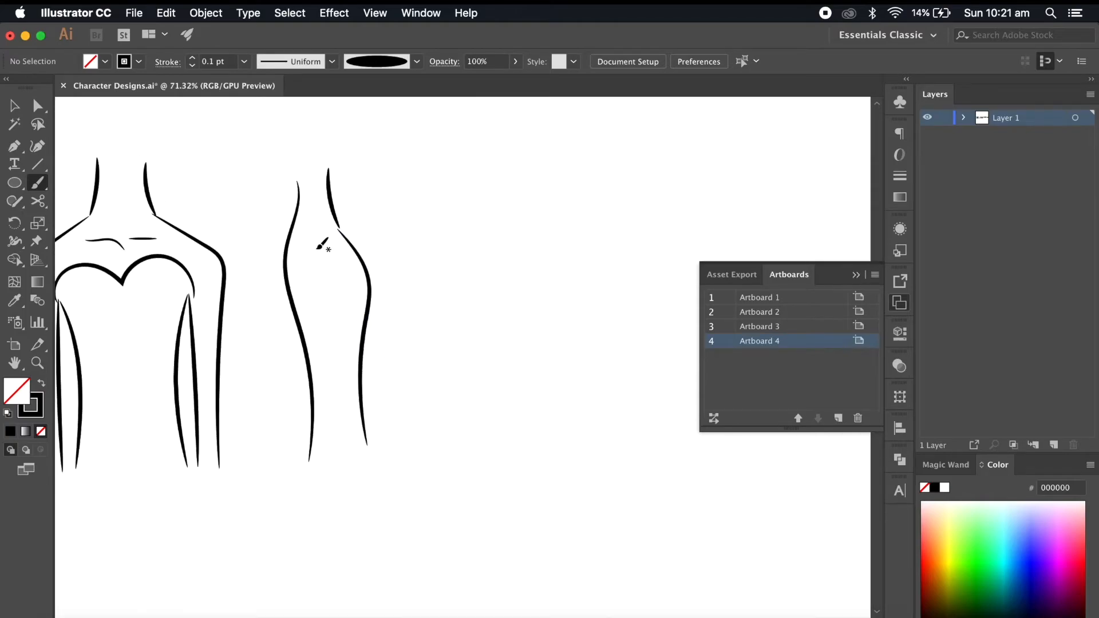
pyautogui.moveTo(320, 359); pyautogui.dragTo(331, 461)
pyautogui.moveTo(347, 351); pyautogui.dragTo(347, 350)
# - Paint the dress's top edge on the turned body, with a curve from the left contour to the arm
pyautogui.scroll(3, 355, 286)
pyautogui.scroll(-3, 399, 381)
pyautogui.scroll(3, 403, 384)
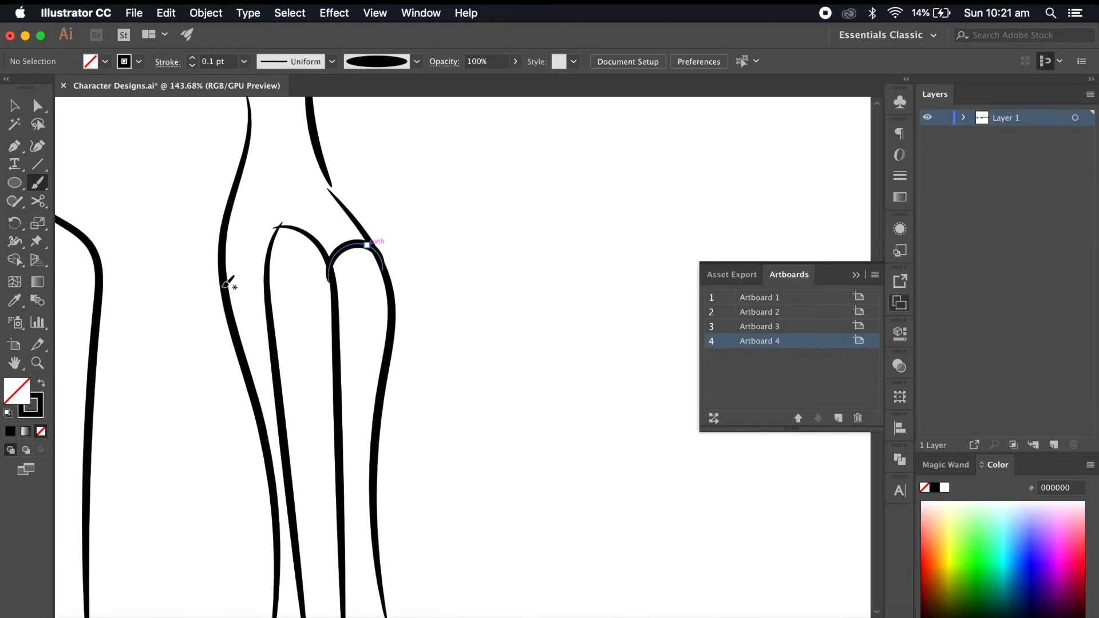
pyautogui.moveTo(278, 331); pyautogui.dragTo(278, 332)
pyautogui.scroll(-4, 428, 417)
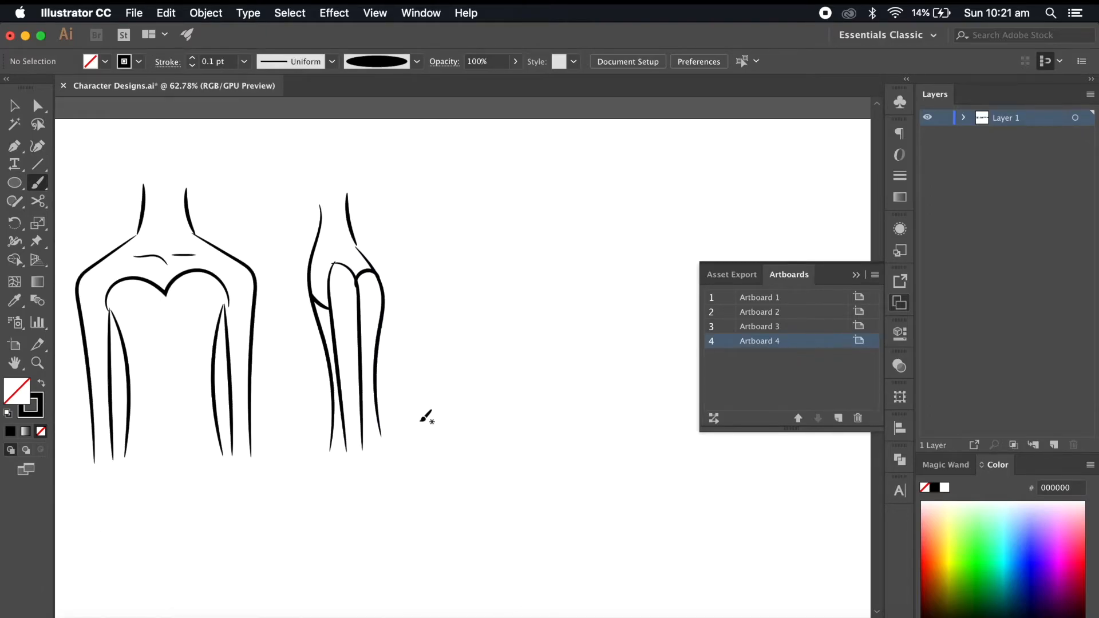
pyautogui.scroll(-3, 426, 417)
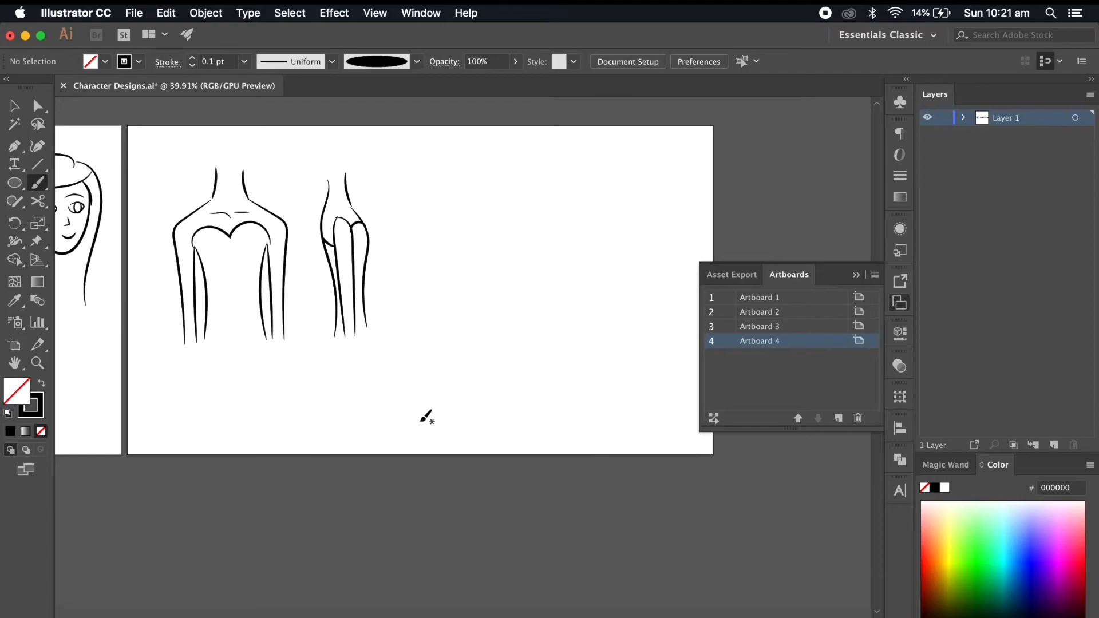
# - Examine the wedding scenes in Storyboard.pdf in Preview, and return to the Illustrator drawing
pyautogui.press('v')
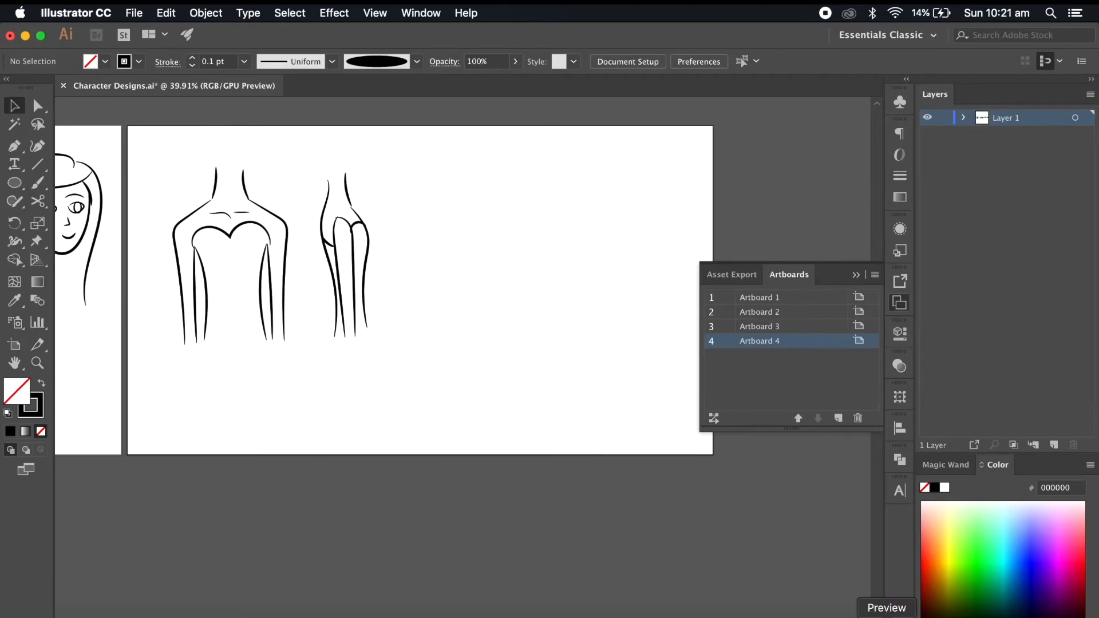
pyautogui.click(887, 616)
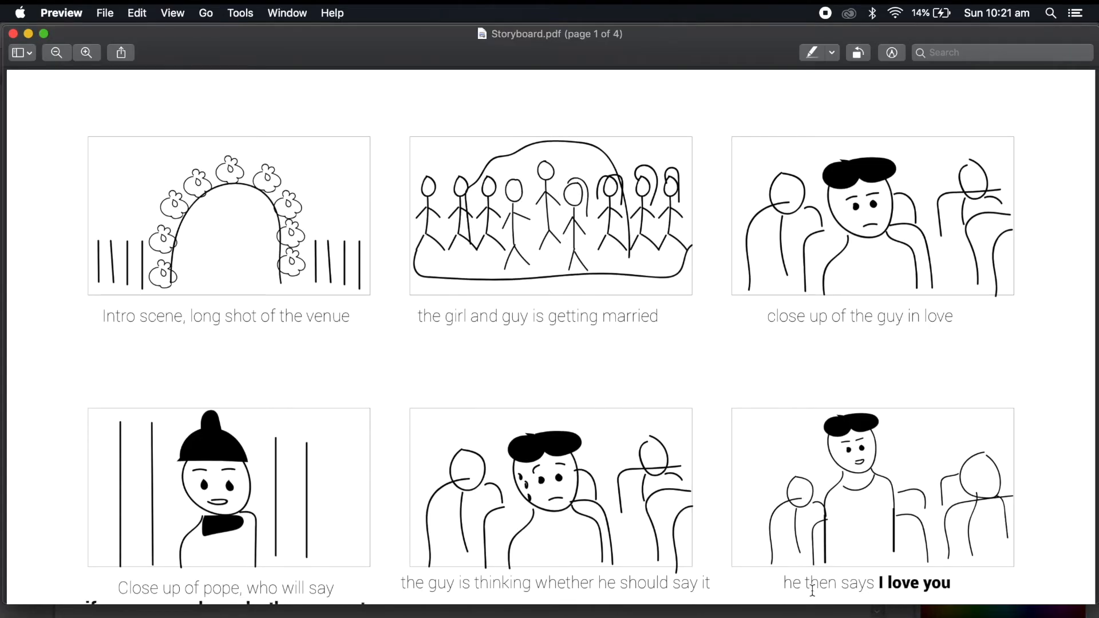
pyautogui.click(814, 611)
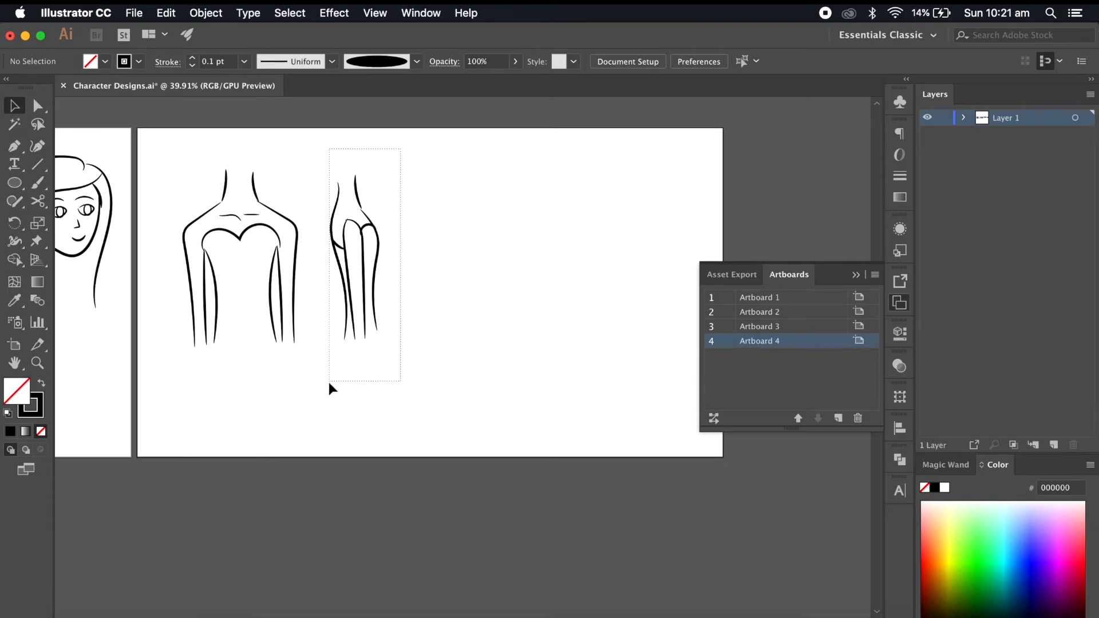
# - Duplicate the turned body and place the copy further right on Artboard 4
pyautogui.click(363, 270)
pyautogui.moveTo(363, 270); pyautogui.dragTo(531, 255)
pyautogui.click(588, 360)
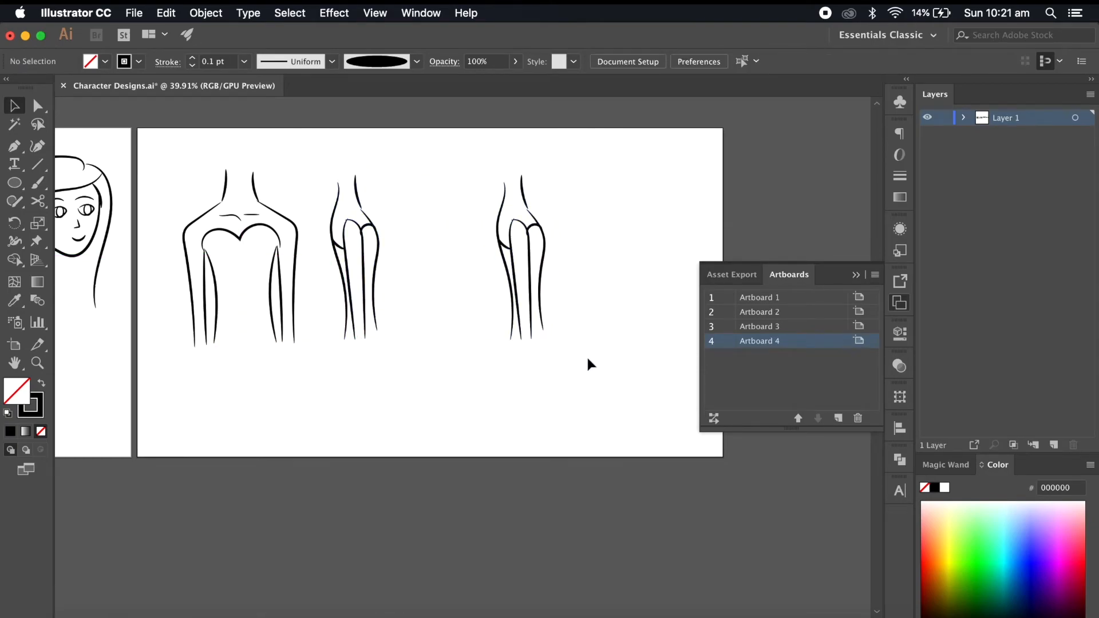
# - Paint a flared skirt outline with a wavy hem below the copied turned body, and close its gap at the hip
pyautogui.scroll(3, 588, 360)
pyautogui.press('b')
pyautogui.scroll(2, 449, 282)
pyautogui.moveTo(423, 312)
pyautogui.mouseDown()
pyautogui.moveTo(384, 416)
pyautogui.moveTo(565, 401)
pyautogui.mouseUp()
pyautogui.moveTo(481, 246); pyautogui.dragTo(479, 250)
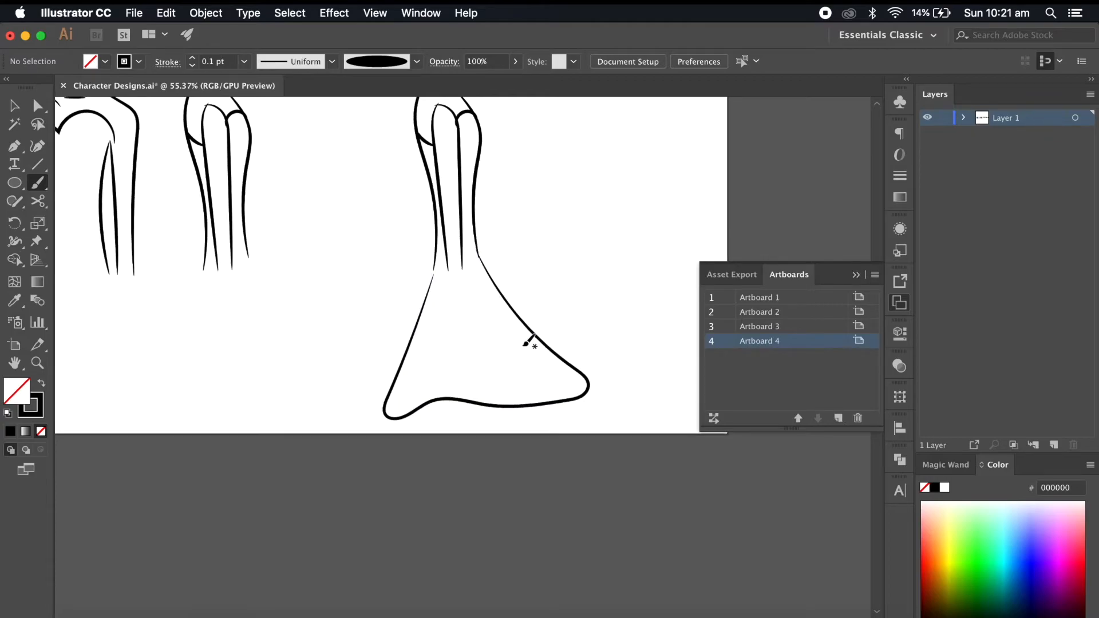
pyautogui.scroll(-3, 529, 340)
pyautogui.scroll(2, 529, 340)
# - Scale down the copied turned body together with its flared skirt to fit within Artboard 4
pyautogui.click(15, 106)
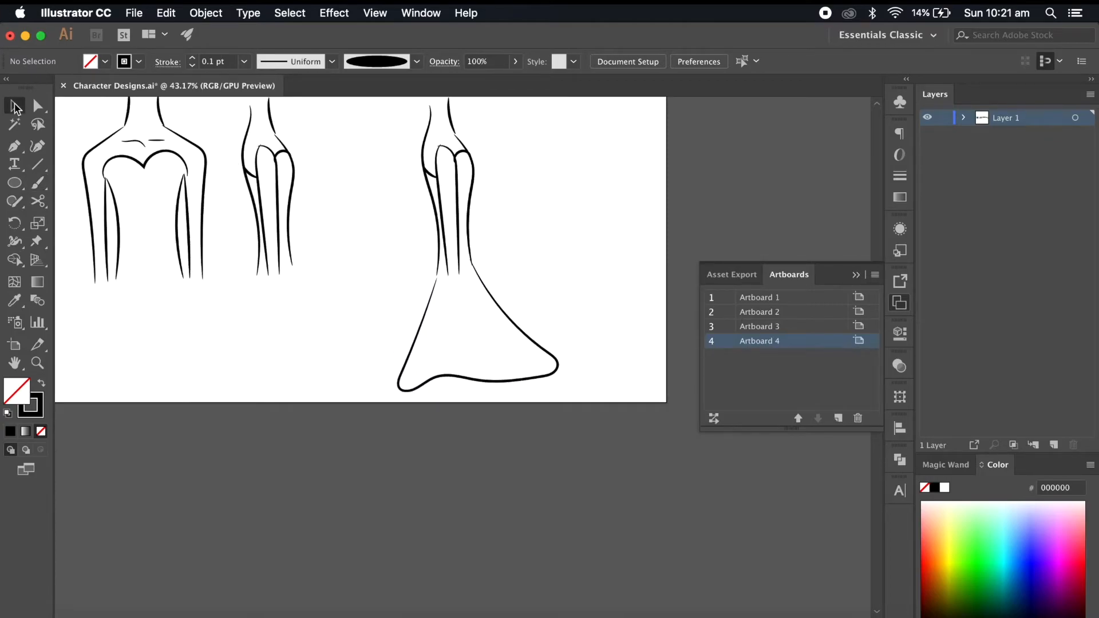
pyautogui.scroll(3, 210, 224)
pyautogui.moveTo(548, 170); pyautogui.dragTo(349, 462)
pyautogui.moveTo(553, 450); pyautogui.dragTo(530, 408)
pyautogui.click(609, 403)
# - Rotate the skirt slightly clockwise and nudge it left and down to line up with the body's hips
pyautogui.scroll(2, 522, 367)
pyautogui.click(520, 374)
pyautogui.moveTo(540, 273); pyautogui.dragTo(544, 286)
pyautogui.press('Left')
pyautogui.press('Left')
pyautogui.press('Left')
pyautogui.press('Left')
pyautogui.press('Left')
pyautogui.press('Left')
pyautogui.press('Left')
pyautogui.press('Left')
pyautogui.press('Left')
pyautogui.press('Left')
pyautogui.press('Left')
pyautogui.press('Left')
pyautogui.press('Down')
pyautogui.press('Down')
pyautogui.press('Down')
pyautogui.press('Down')
pyautogui.press('Down')
pyautogui.press('Down')
pyautogui.press('Down')
pyautogui.press('Down')
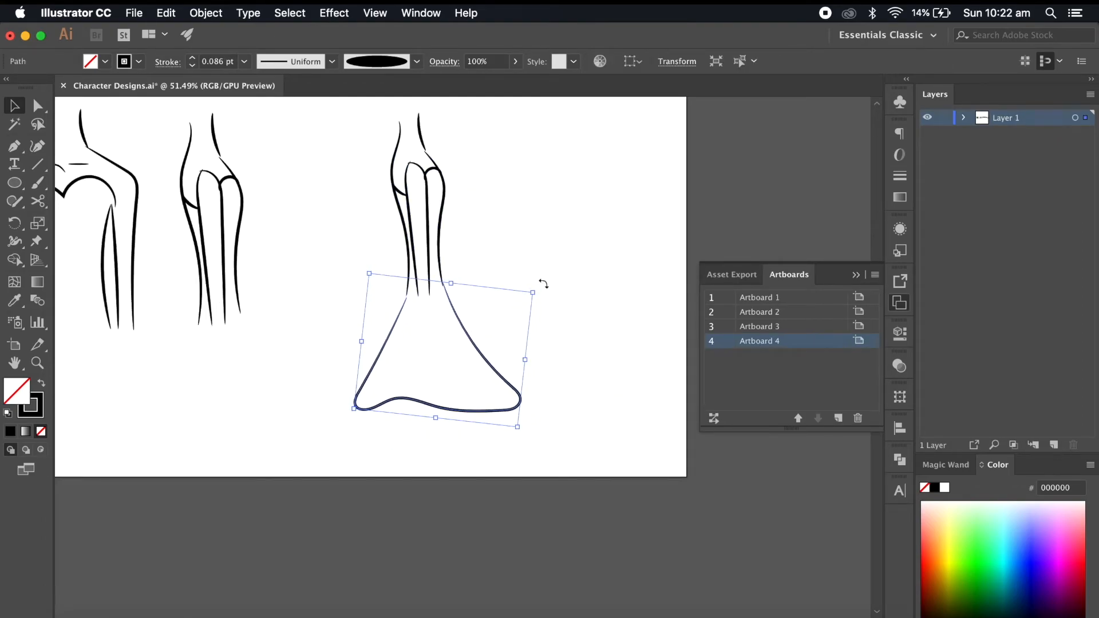
pyautogui.click(620, 401)
# - Copy a hand from the standing robed figure on Artboard 2 and paste it below the turned body's arm
pyautogui.scroll(-3, 621, 405)
pyautogui.scroll(3, 620, 406)
pyautogui.hscroll(-12, 255, 351)
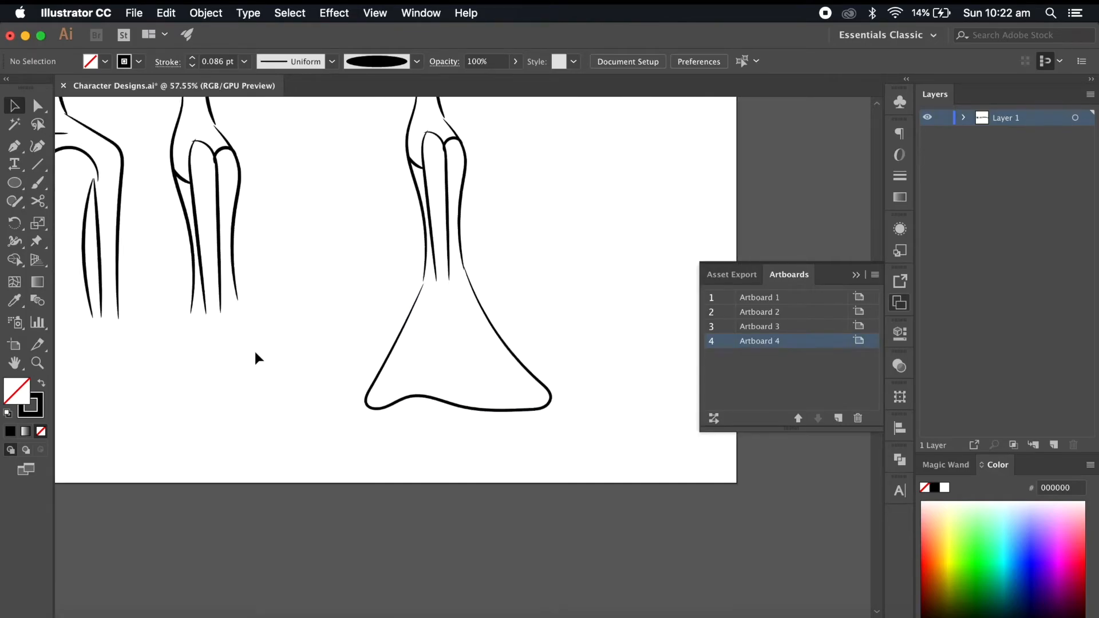
pyautogui.hscroll(-10, 381, 383)
pyautogui.hscroll(-15, 380, 379)
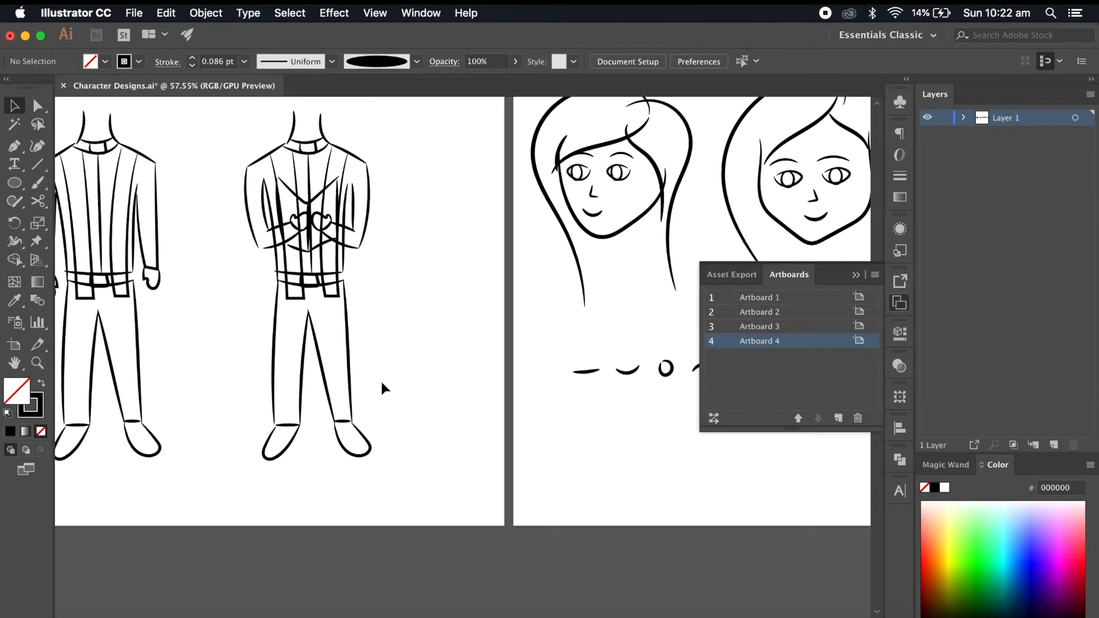
pyautogui.click(345, 269)
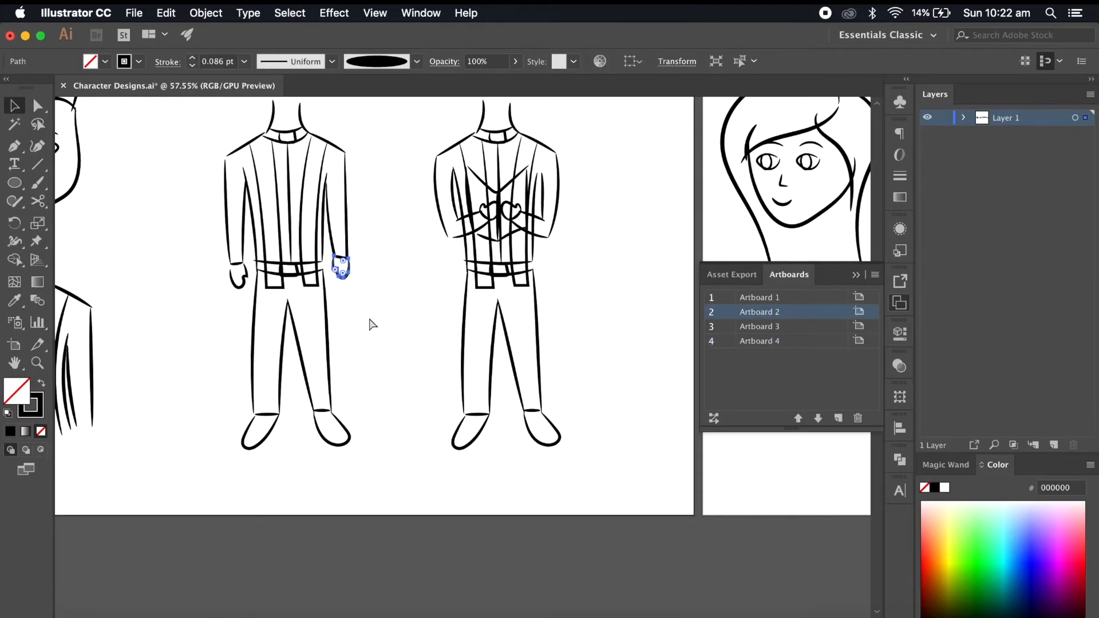
pyautogui.press('super+c')
pyautogui.hscroll(20, 369, 315)
pyautogui.scroll(3, 369, 314)
pyautogui.hscroll(-6, 369, 313)
pyautogui.press('super+v')
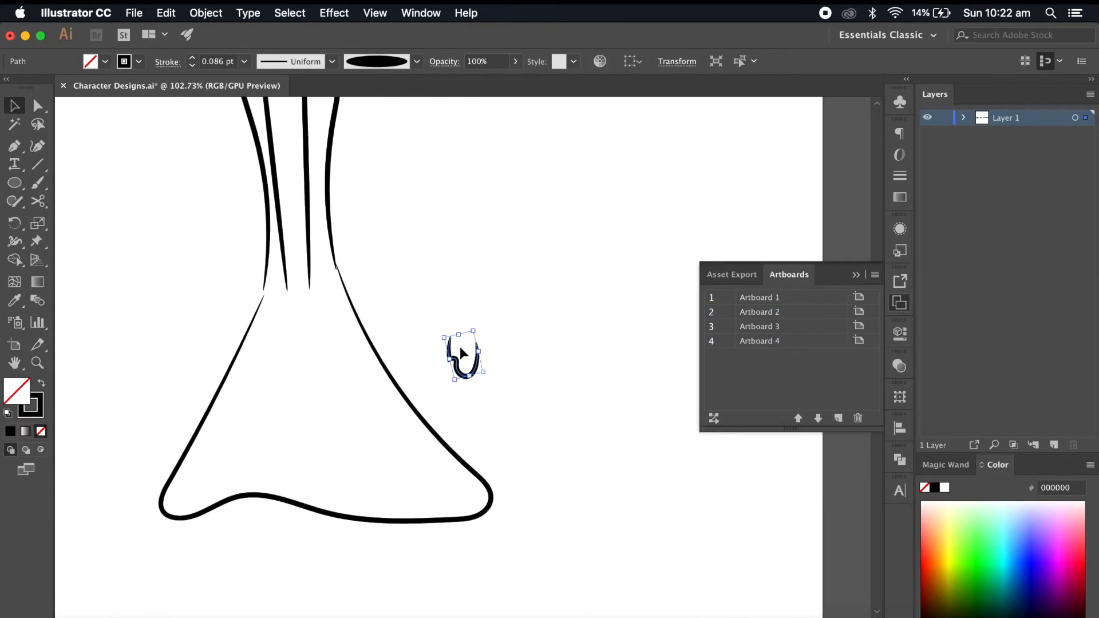
pyautogui.moveTo(464, 373); pyautogui.dragTo(294, 337)
# - Reflect the pasted hand and fit it to the end of the arm by scaling and moving it
pyautogui.scroll(3, 294, 339)
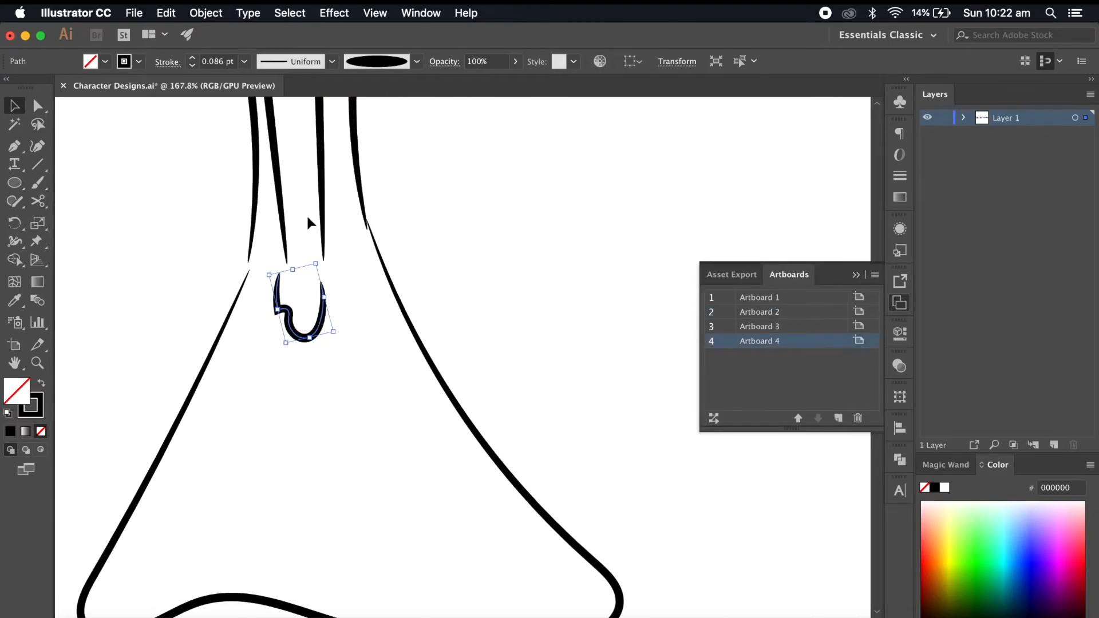
pyautogui.click(208, 13)
pyautogui.moveTo(212, 32)
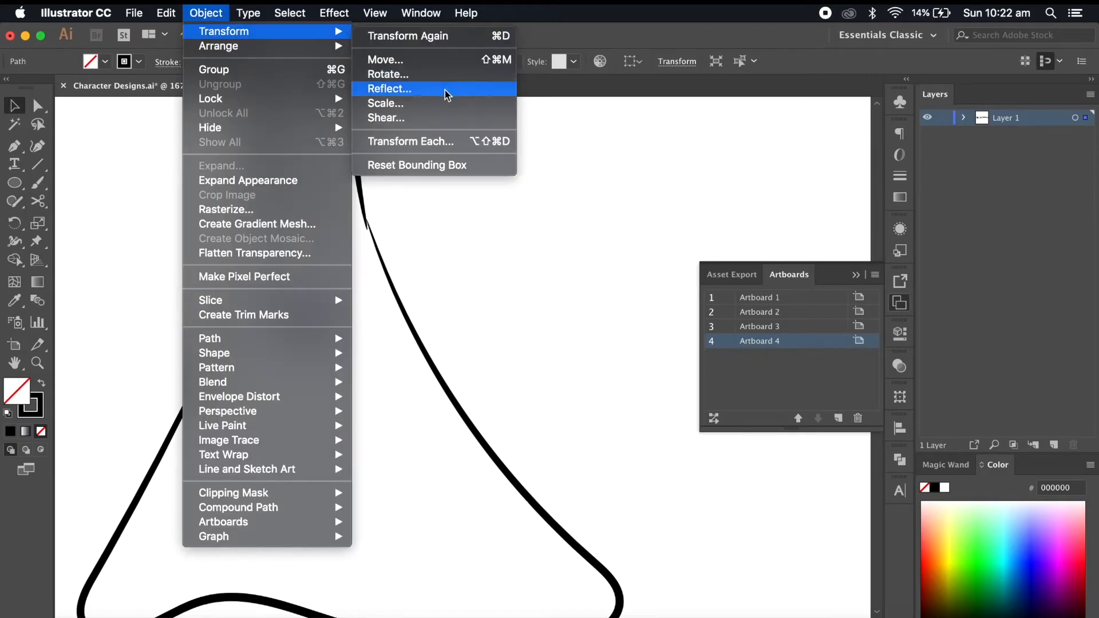
pyautogui.click(405, 89)
pyautogui.click(722, 432)
pyautogui.scroll(3, 427, 399)
pyautogui.moveTo(236, 266); pyautogui.dragTo(241, 243)
pyautogui.moveTo(173, 267); pyautogui.dragTo(185, 256)
pyautogui.scroll(-5, 177, 253)
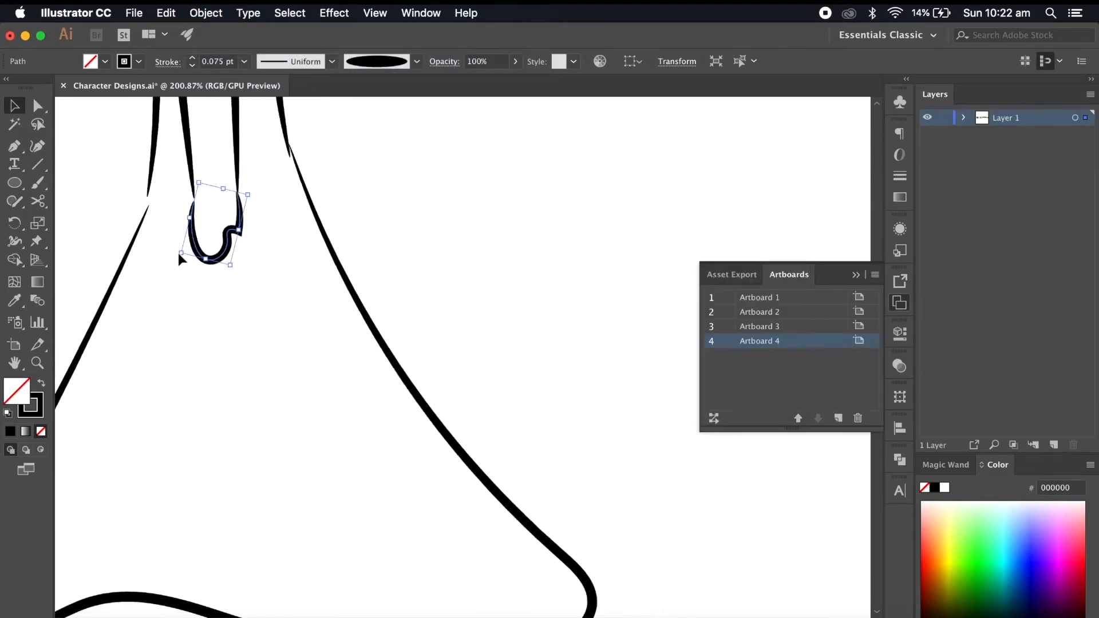
# - Delete the pasted hand from the turned body
pyautogui.hscroll(-3, 178, 253)
pyautogui.click(345, 279)
pyautogui.click(355, 257)
pyautogui.press('Delete')
pyautogui.scroll(3, 358, 254)
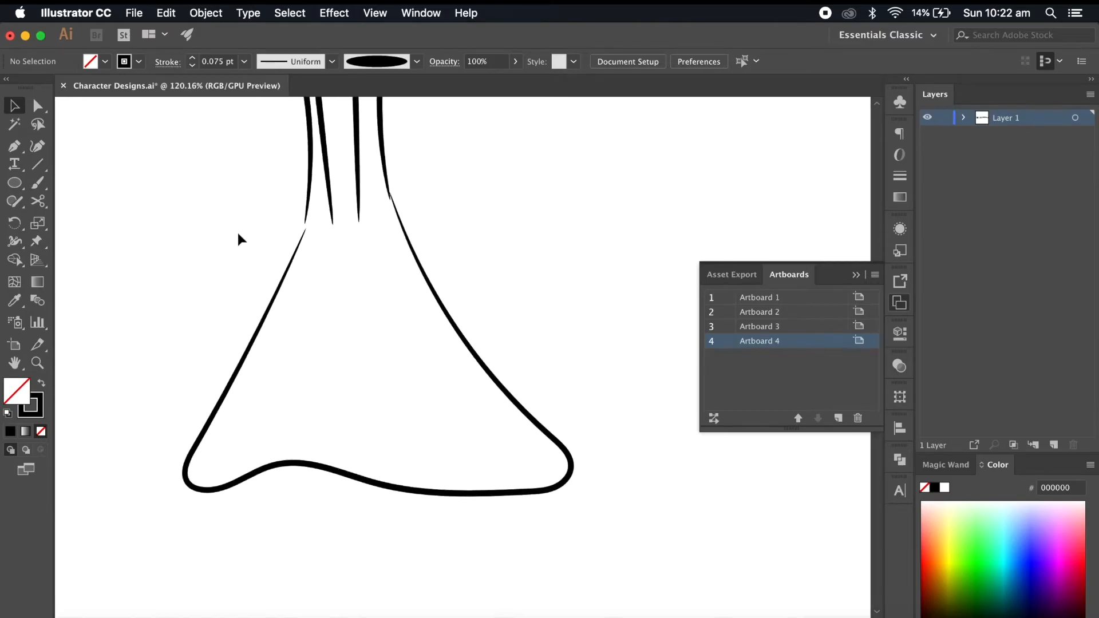
# - Paint a simple hand with a thumb bump joining the two arm lines of the turned body
pyautogui.click(42, 184)
pyautogui.scroll(3, 343, 229)
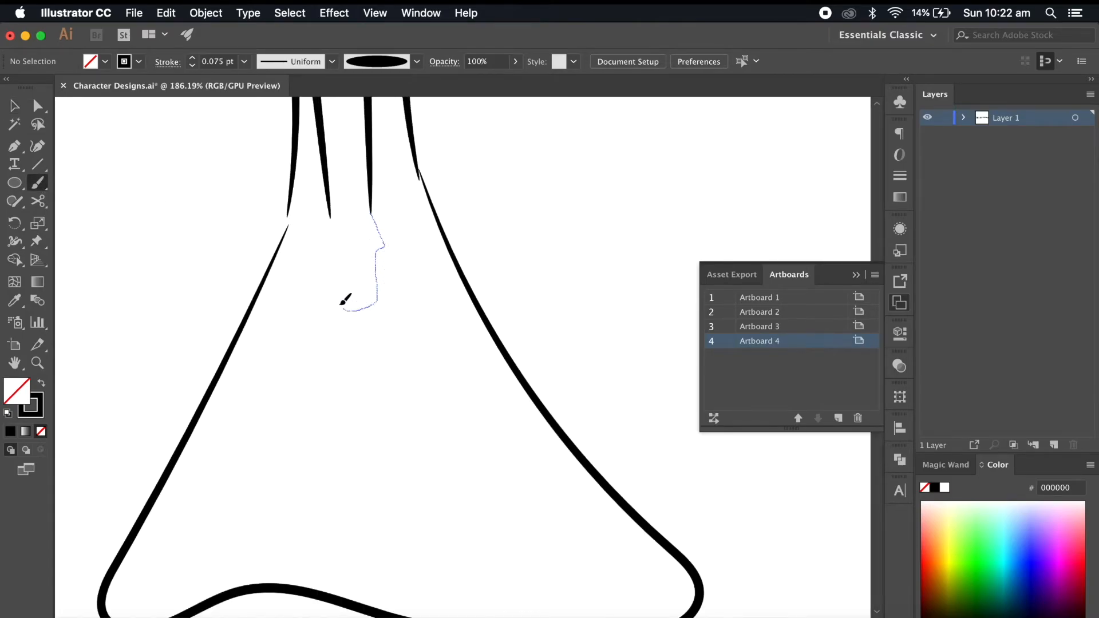
pyautogui.moveTo(346, 310); pyautogui.dragTo(330, 225)
pyautogui.scroll(-10, 337, 244)
pyautogui.scroll(4, 424, 309)
# - Group the hand with the two arm lines and nudge the arm left and slightly down on the body
pyautogui.click(15, 107)
pyautogui.scroll(6, 362, 290)
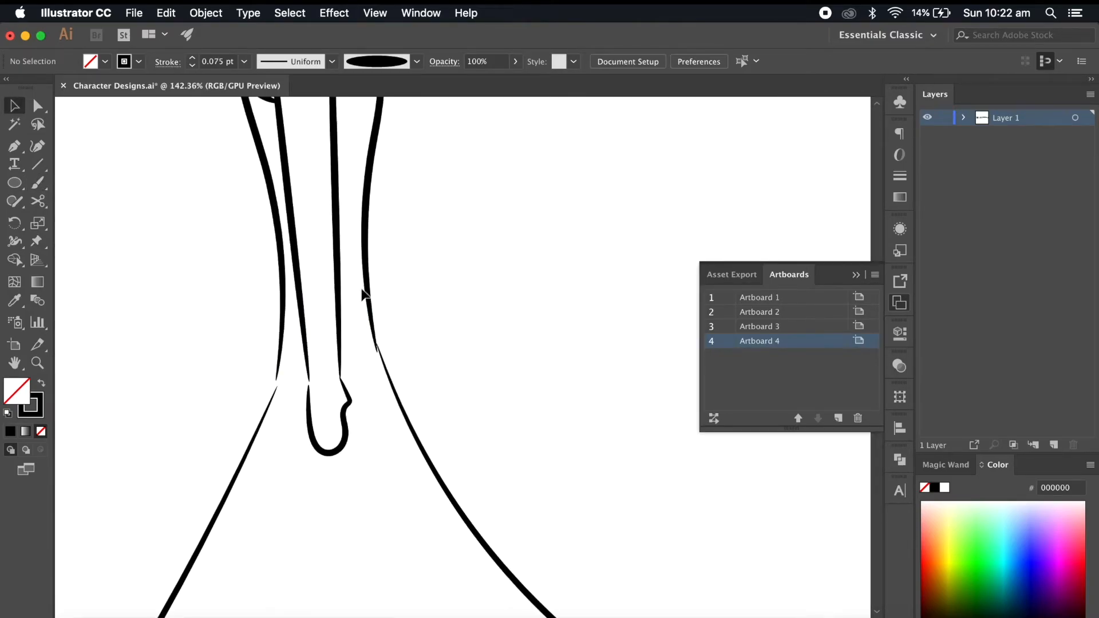
pyautogui.click(337, 270)
pyautogui.keyDown('shift'); pyautogui.click(296, 267); pyautogui.keyUp('shift')
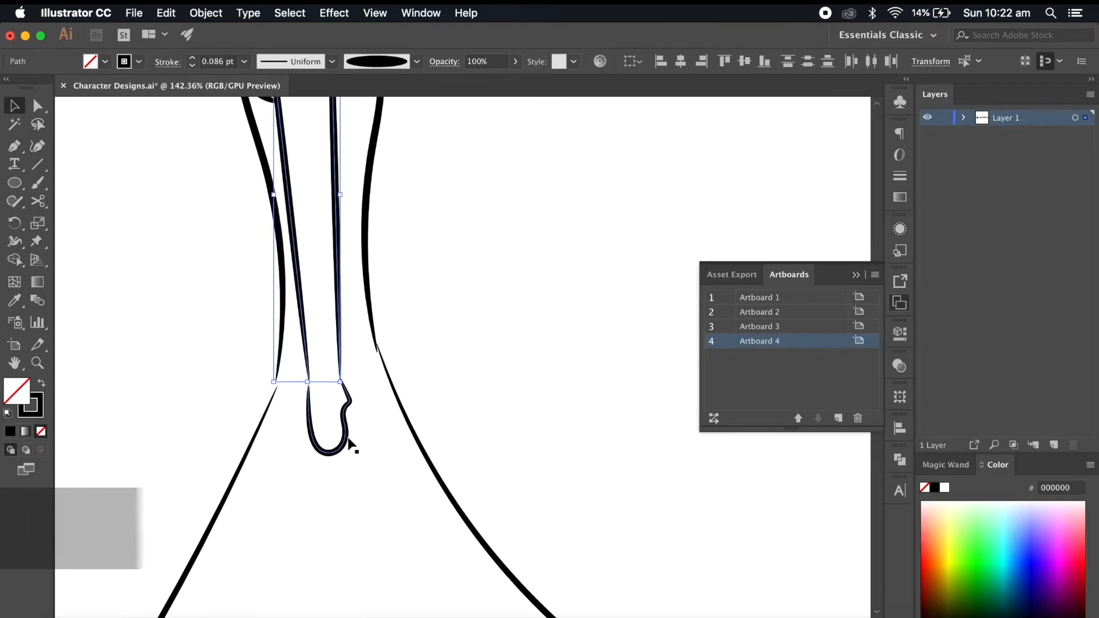
pyautogui.hotkey('ctrl', 'g')
pyautogui.scroll(-4, 422, 477)
pyautogui.press('Left')
pyautogui.press('Left')
pyautogui.press('Left')
pyautogui.press('Left')
pyautogui.press('Left')
pyautogui.press('Down')
pyautogui.press('Down')
pyautogui.press('Down')
pyautogui.press('Left')
pyautogui.press('Left')
pyautogui.press('Left')
pyautogui.press('Left')
pyautogui.press('Left')
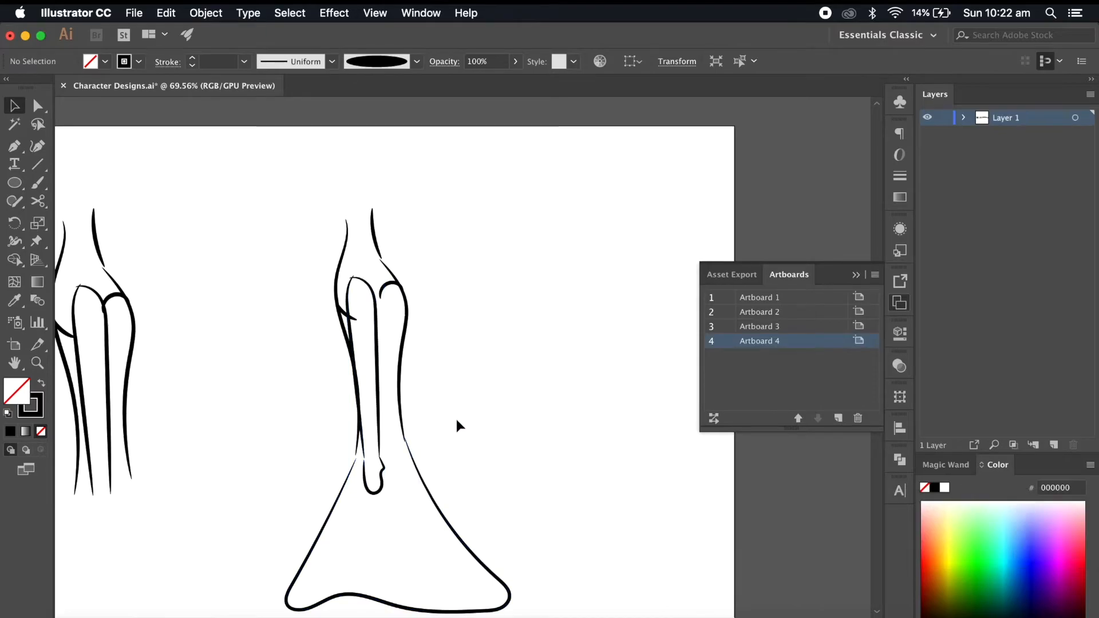
# - Stretch the skirt slightly downward to lengthen the dress
pyautogui.scroll(-3, 457, 425)
pyautogui.click(430, 374)
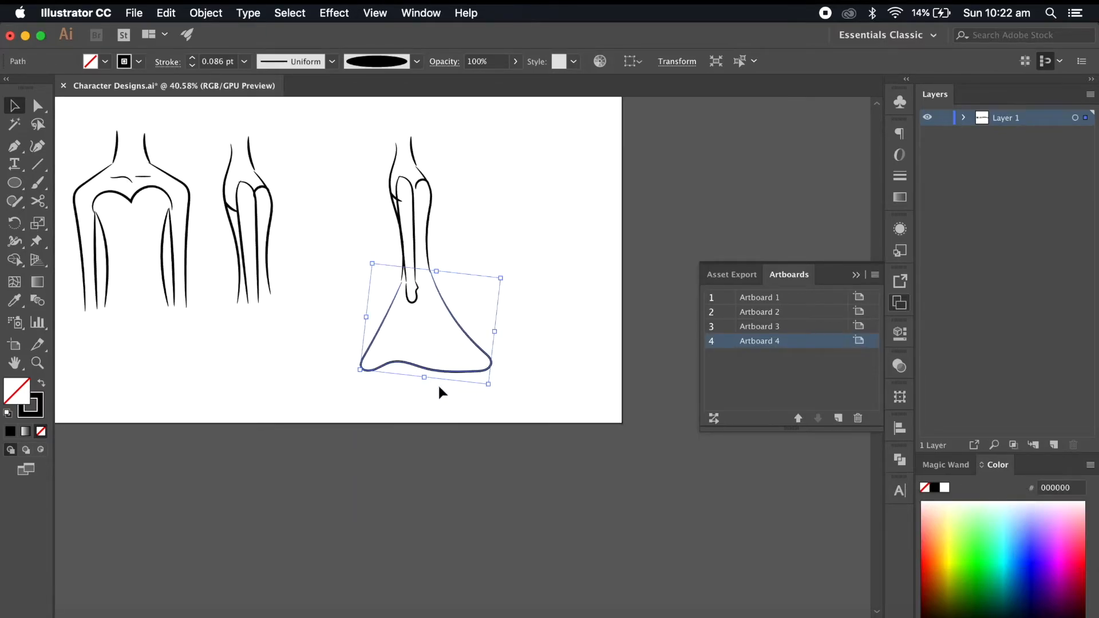
pyautogui.moveTo(426, 378); pyautogui.dragTo(426, 391)
pyautogui.click(452, 429)
pyautogui.scroll(-2, 453, 430)
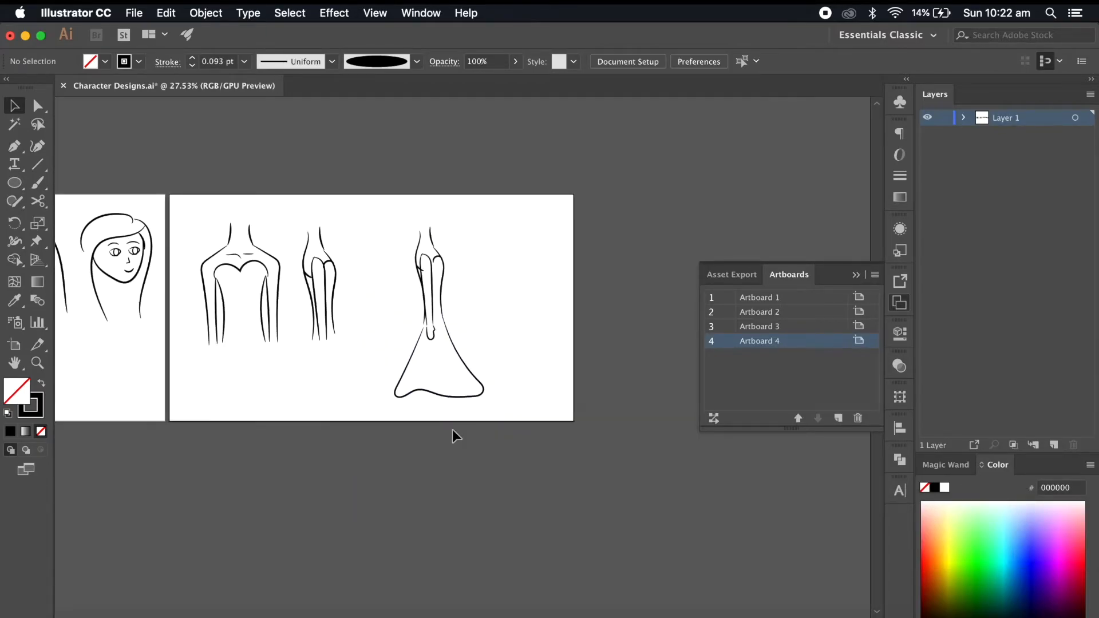
pyautogui.scroll(2, 452, 429)
pyautogui.scroll(-3, 452, 429)
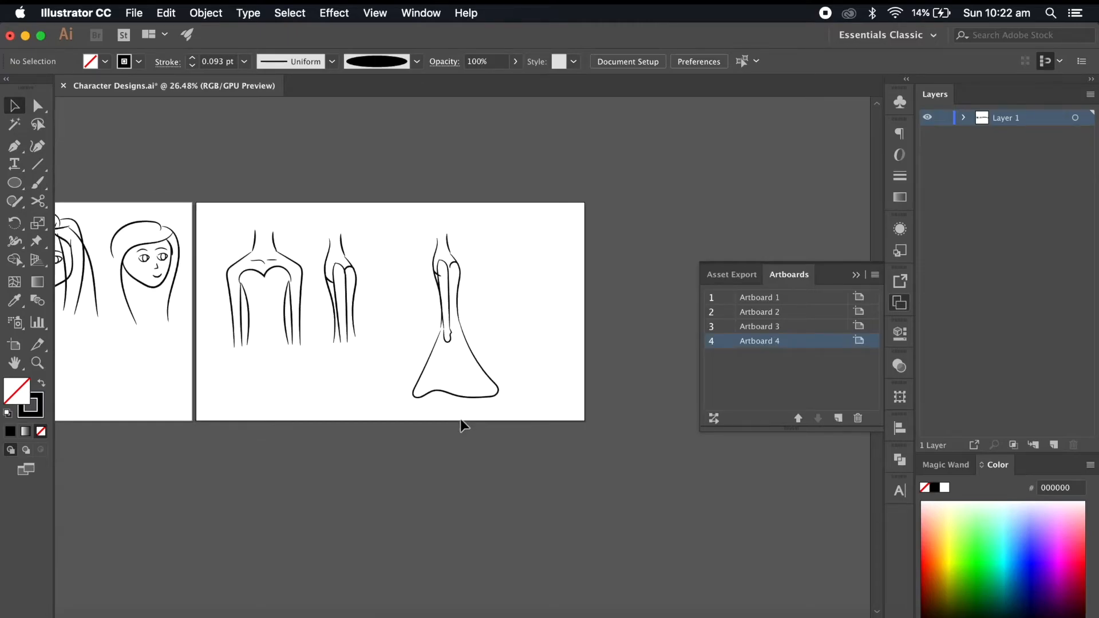
# - Move the full-length turned body with its skirt left, closer to the other bodies on Artboard 4
pyautogui.moveTo(516, 240); pyautogui.dragTo(431, 385)
pyautogui.moveTo(449, 301); pyautogui.dragTo(407, 302)
pyautogui.click(479, 332)
# - Save the Character Designs document
pyautogui.scroll(-1, 480, 333)
pyautogui.hscroll(-5, 480, 332)
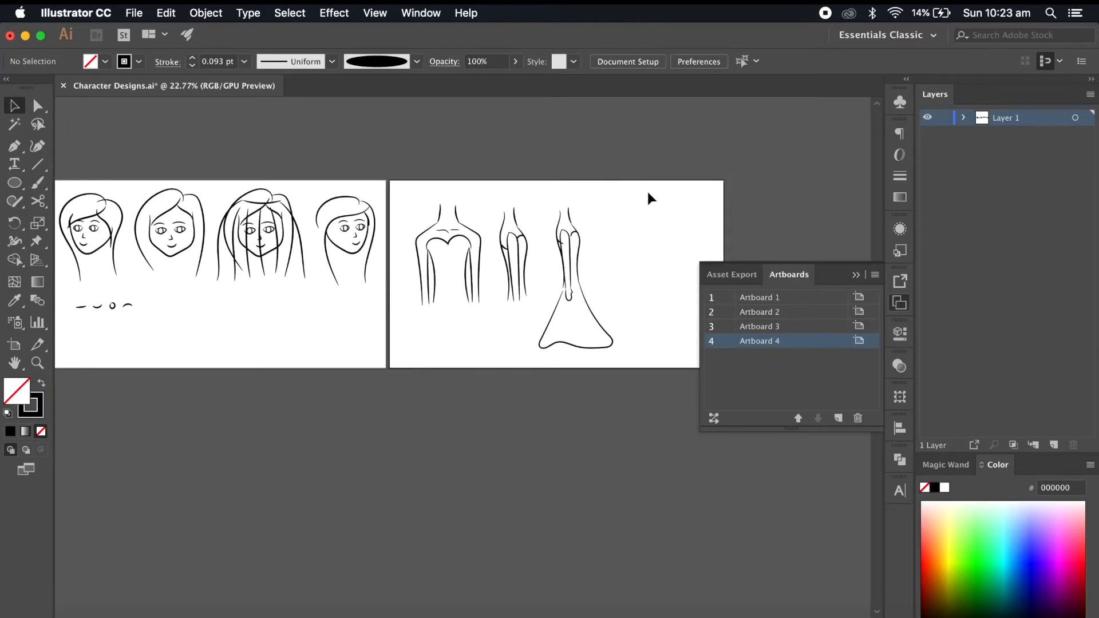
pyautogui.hscroll(-2, 649, 193)
pyautogui.hscroll(1, 648, 193)
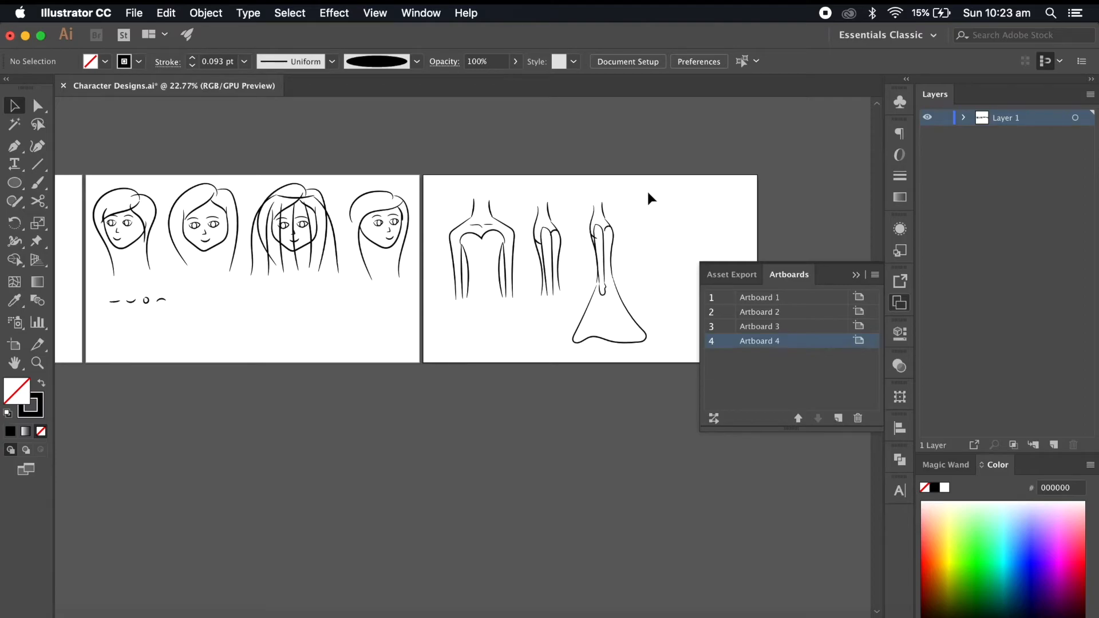
pyautogui.hscroll(1, 648, 195)
pyautogui.click(134, 13)
pyautogui.click(150, 128)
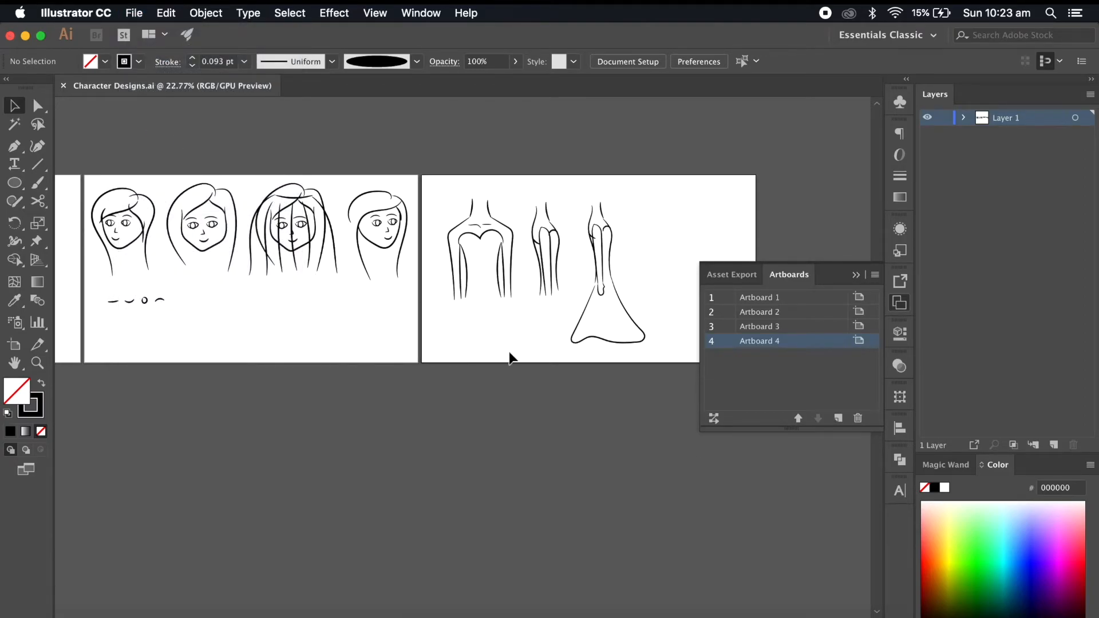
# - Examine all the scenes in Storyboard.pdf in Preview, and return to the Illustrator drawing
pyautogui.click(884, 613)
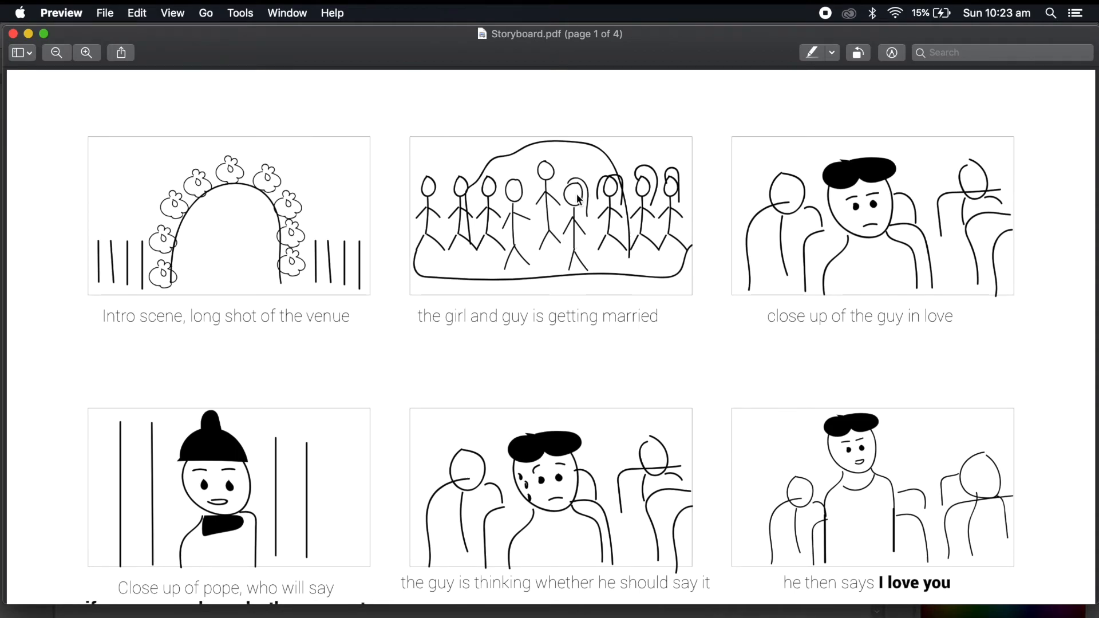
pyautogui.scroll(-10, 535, 334)
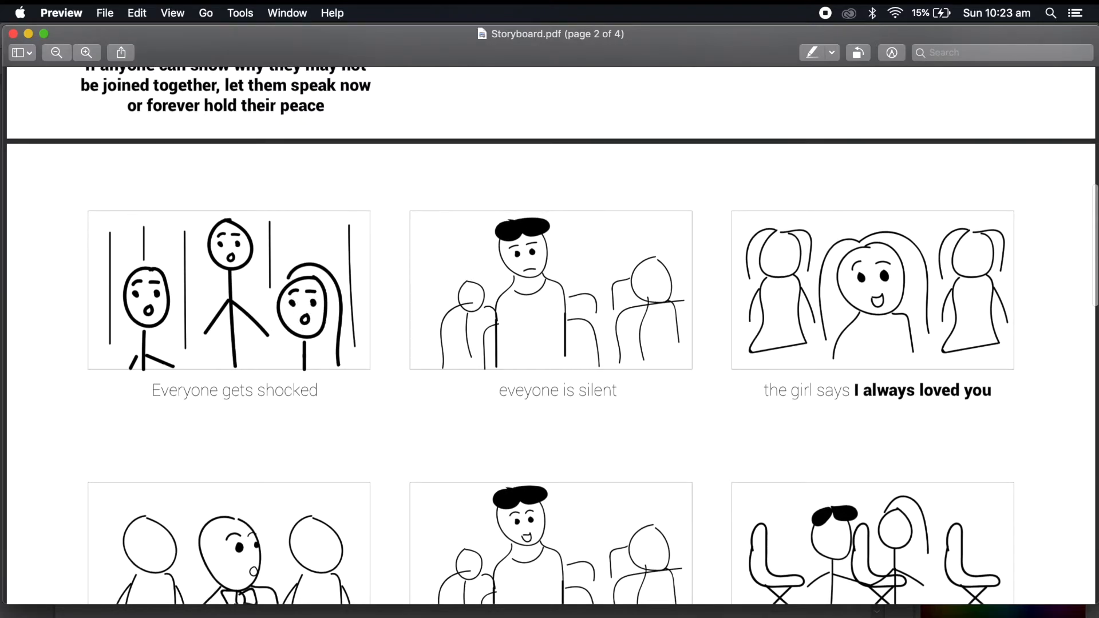
pyautogui.scroll(-2, 700, 265)
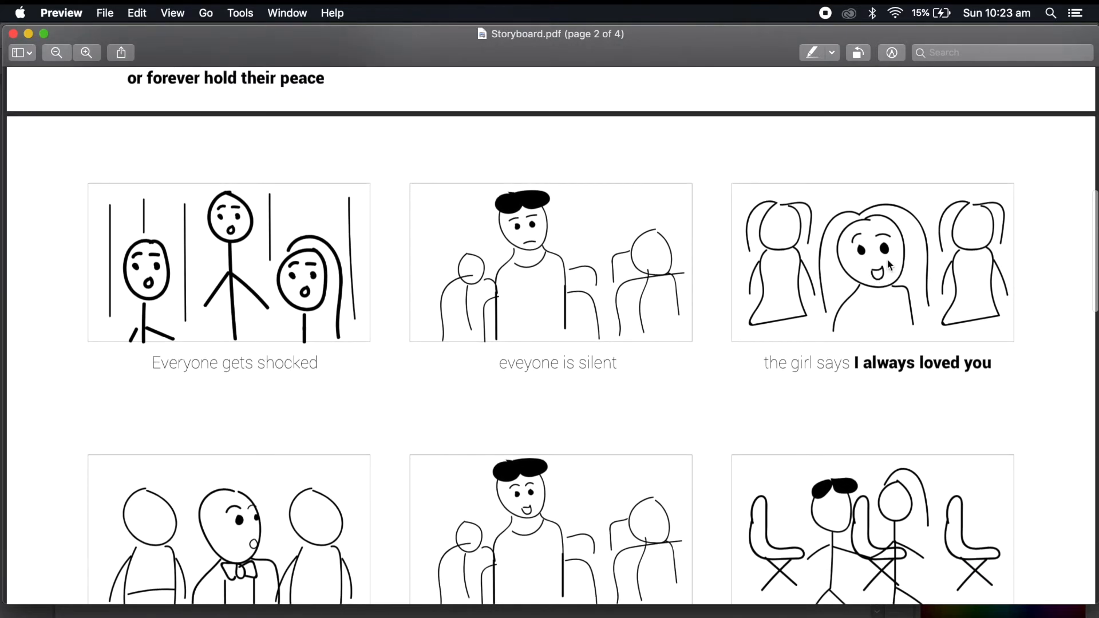
pyautogui.scroll(-6, 862, 240)
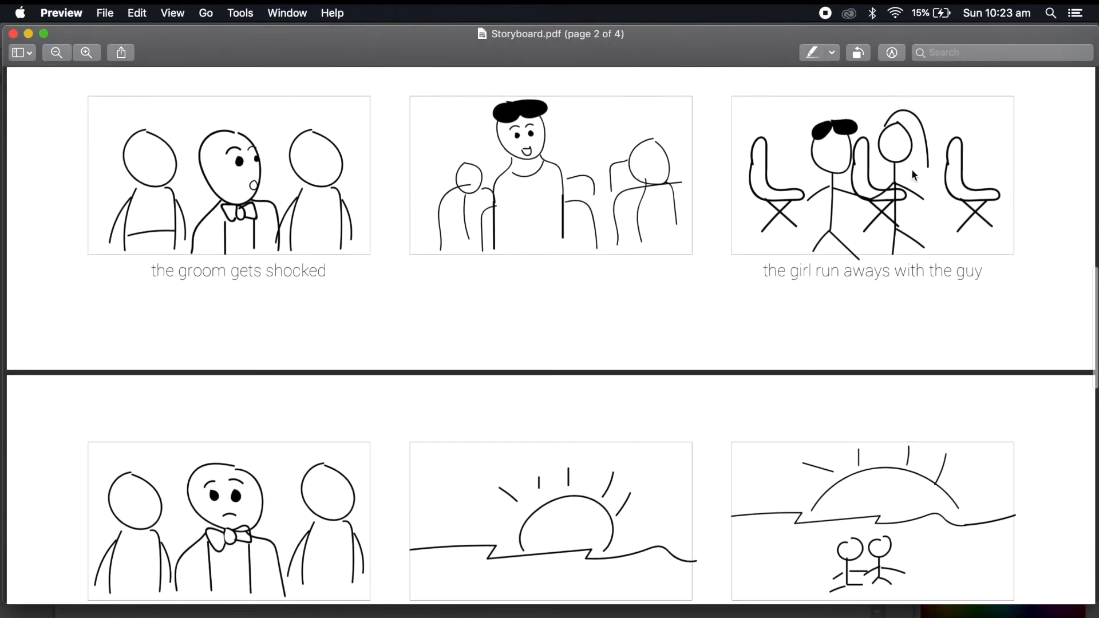
pyautogui.scroll(-10, 585, 342)
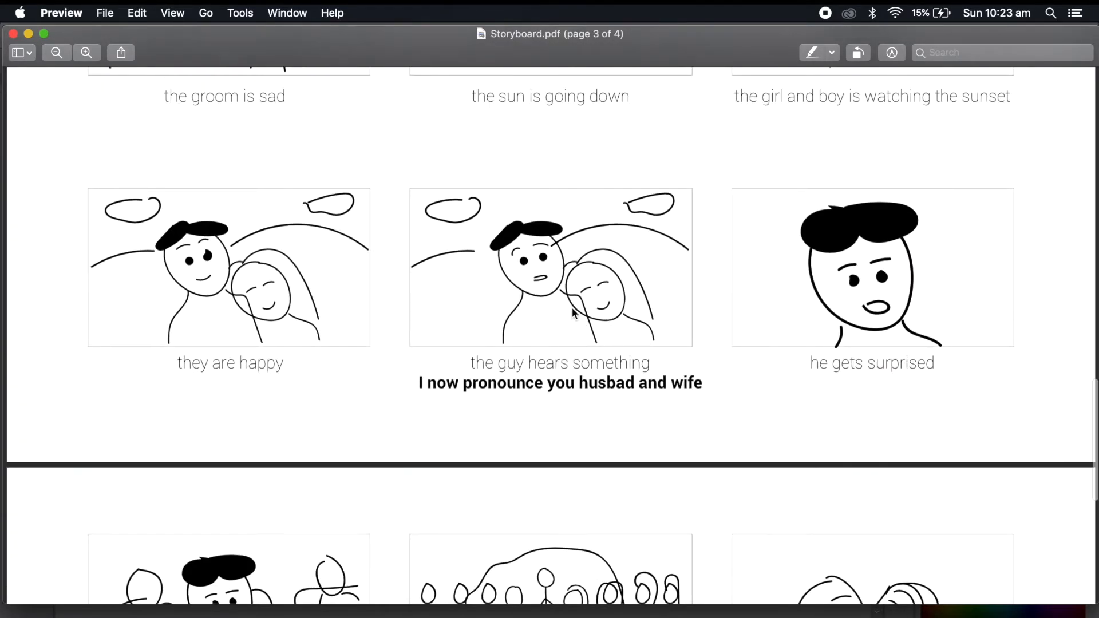
pyautogui.scroll(-4, 573, 309)
pyautogui.scroll(-6, 572, 309)
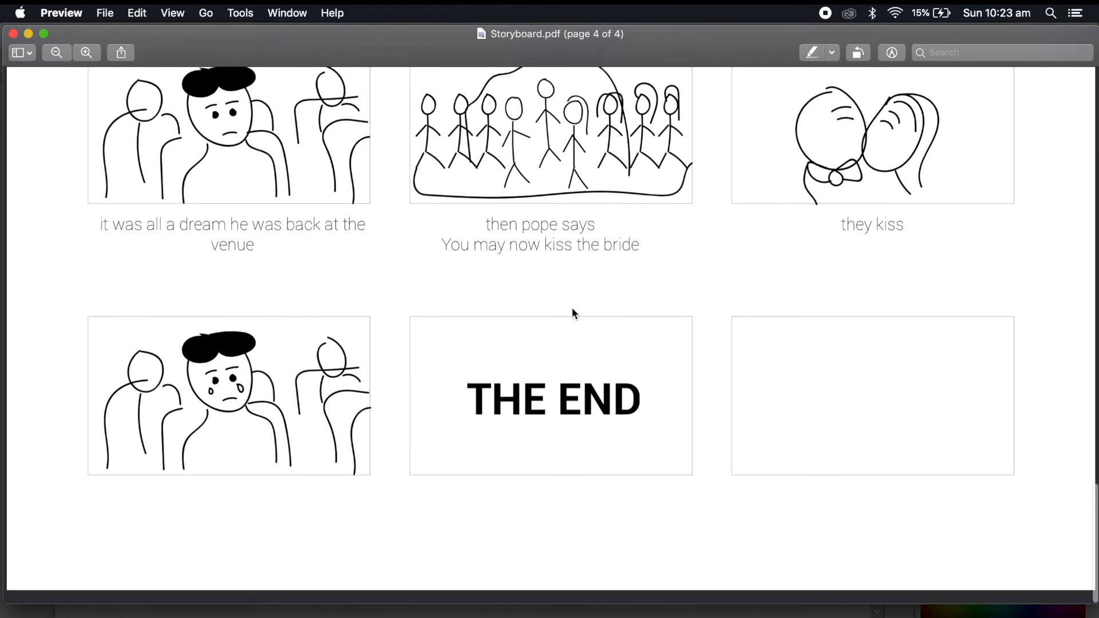
pyautogui.scroll(20, 572, 309)
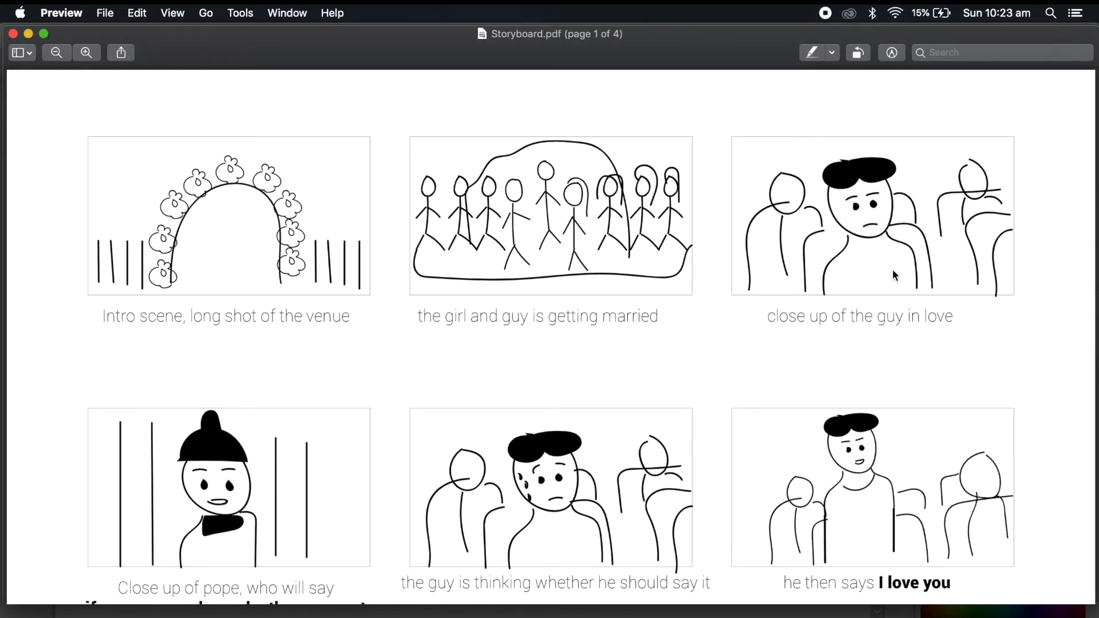
pyautogui.click(783, 617)
# - Select all the heads, mouths and suited bodies on Artboard 1 and copy them
pyautogui.hscroll(-10, 658, 477)
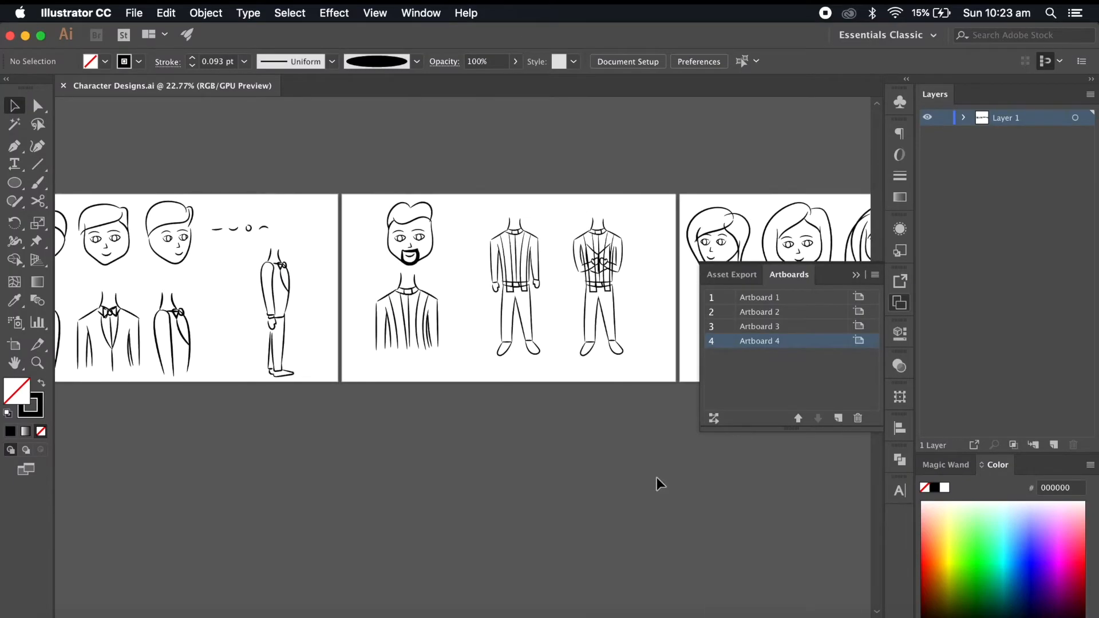
pyautogui.hscroll(-5, 657, 477)
pyautogui.hscroll(-2, 510, 420)
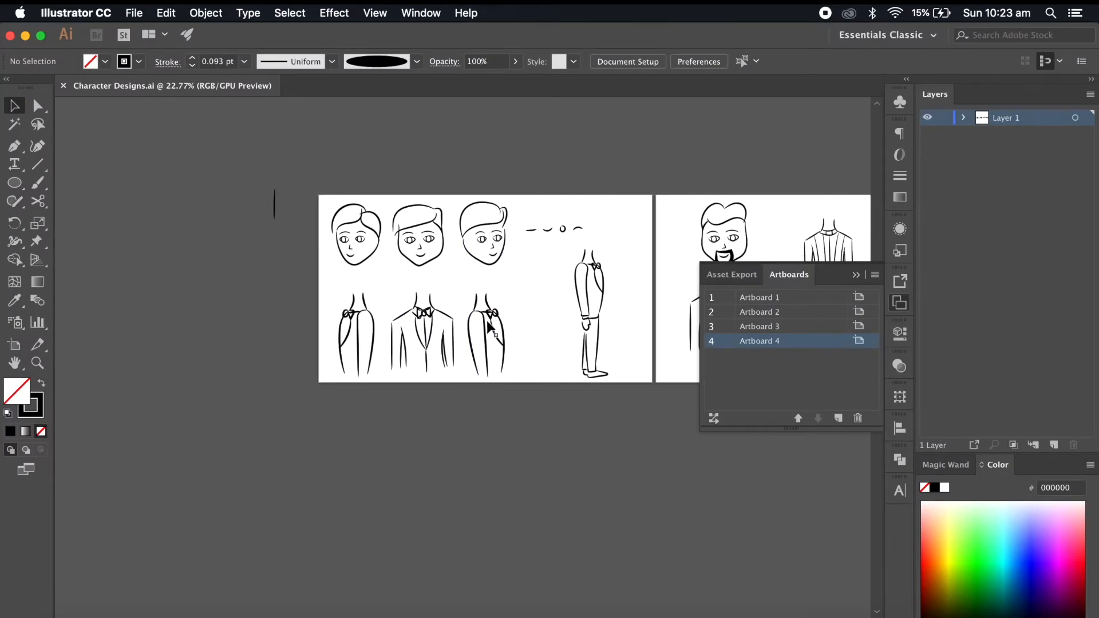
pyautogui.hscroll(2, 453, 412)
pyautogui.moveTo(280, 153)
pyautogui.mouseDown()
pyautogui.moveTo(298, 155)
pyautogui.moveTo(527, 397)
pyautogui.moveTo(593, 412)
pyautogui.mouseUp()
pyautogui.hotkey('ctrl', 'c')
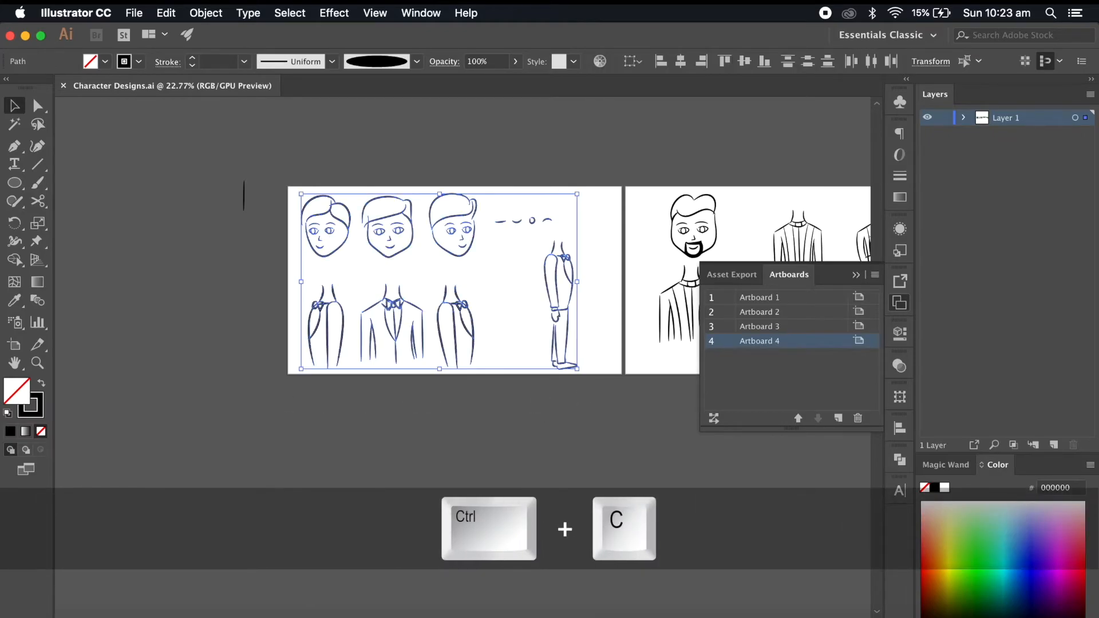
pyautogui.click(605, 233)
pyautogui.moveTo(599, 163); pyautogui.dragTo(280, 436)
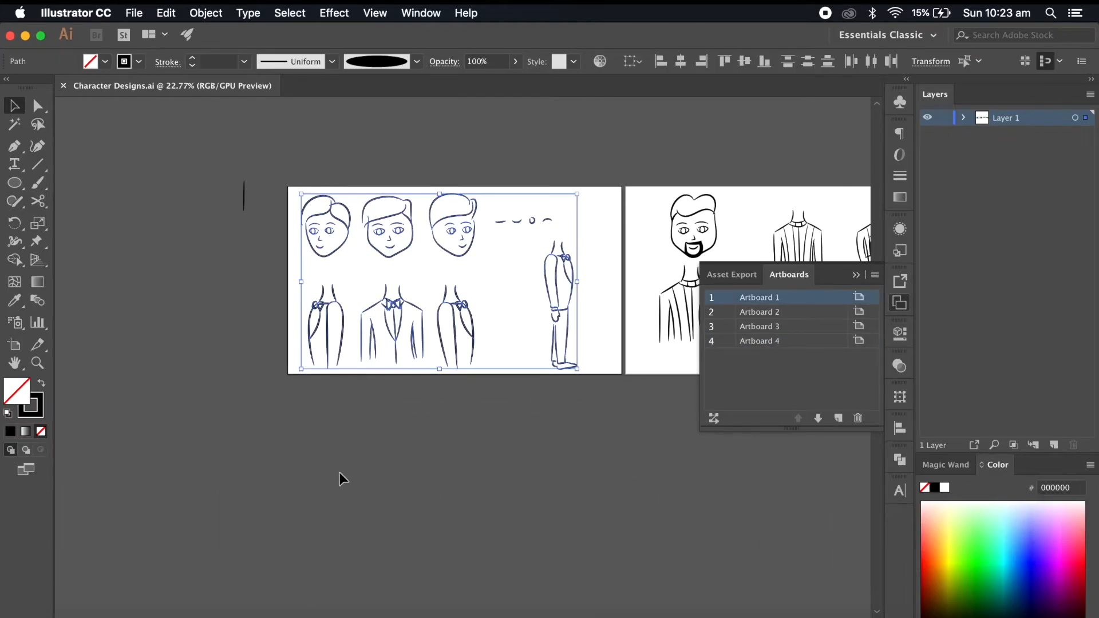
pyautogui.hscroll(15, 339, 473)
pyautogui.click(838, 418)
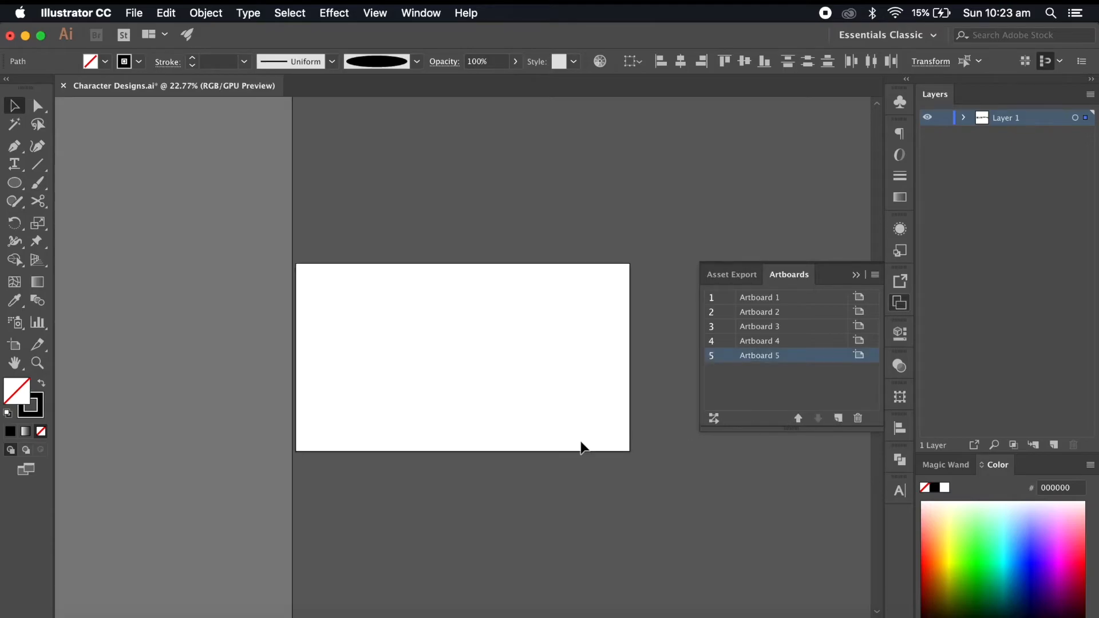
pyautogui.click(858, 418)
# - Add a new blank artboard to the document
pyautogui.hscroll(20, 439, 533)
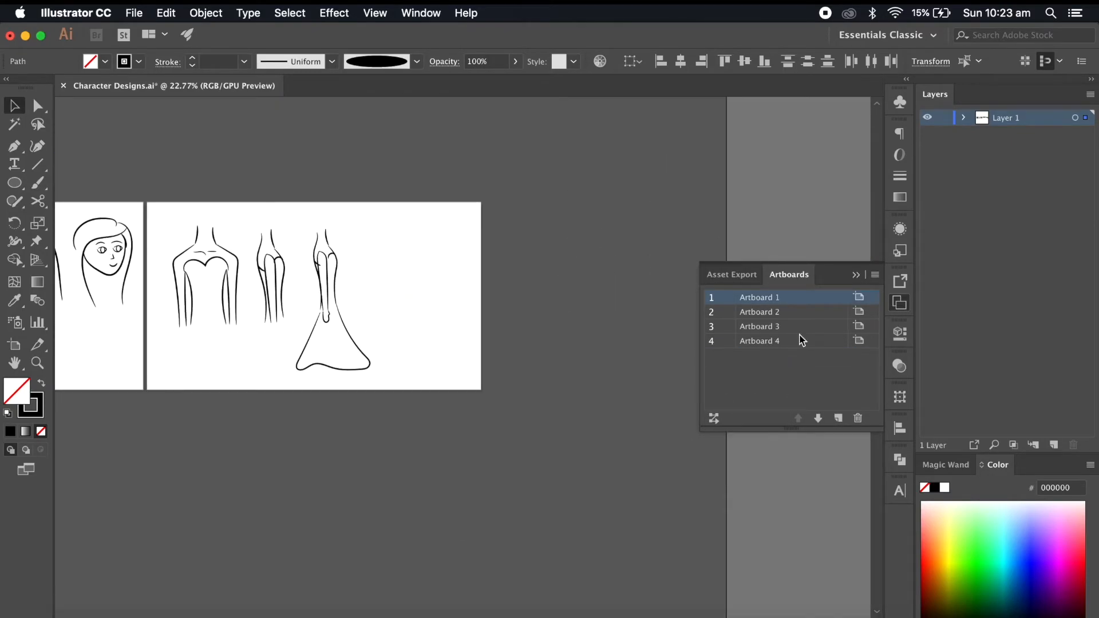
pyautogui.click(839, 419)
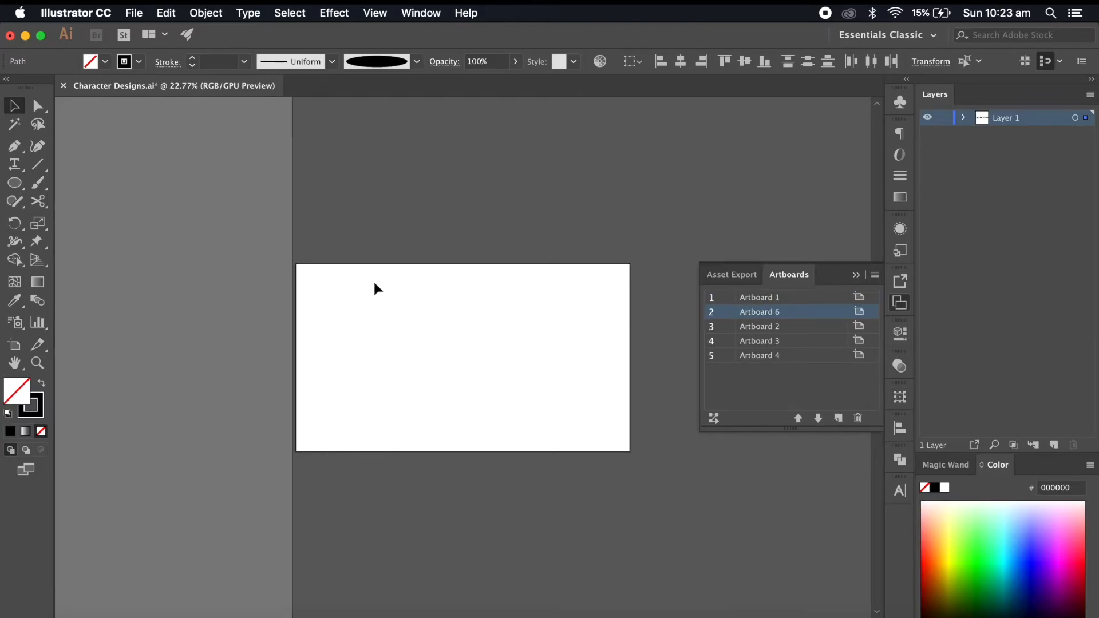
pyautogui.hscroll(20, 357, 324)
pyautogui.hscroll(-18, 357, 324)
pyautogui.hscroll(-15, 356, 321)
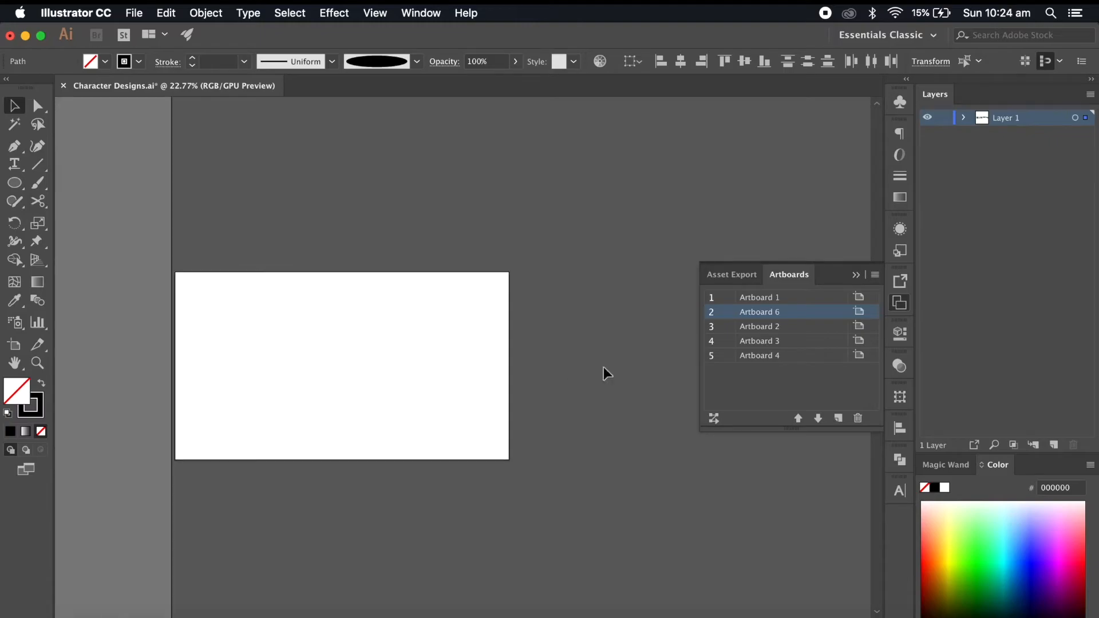
pyautogui.click(720, 420)
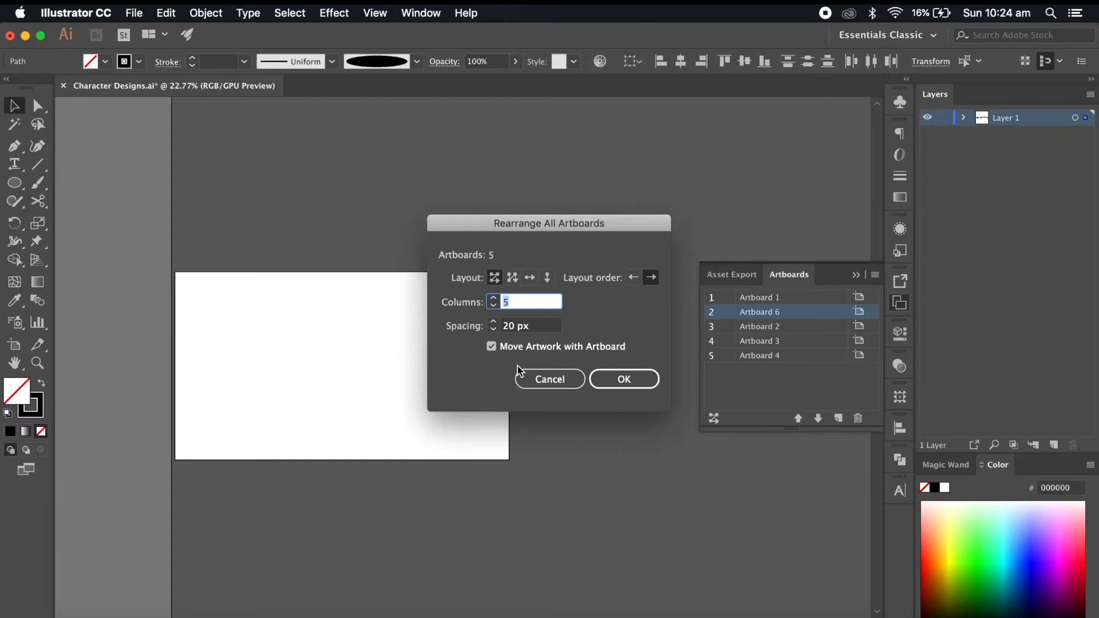
pyautogui.click(545, 379)
pyautogui.press('super+alt+0')
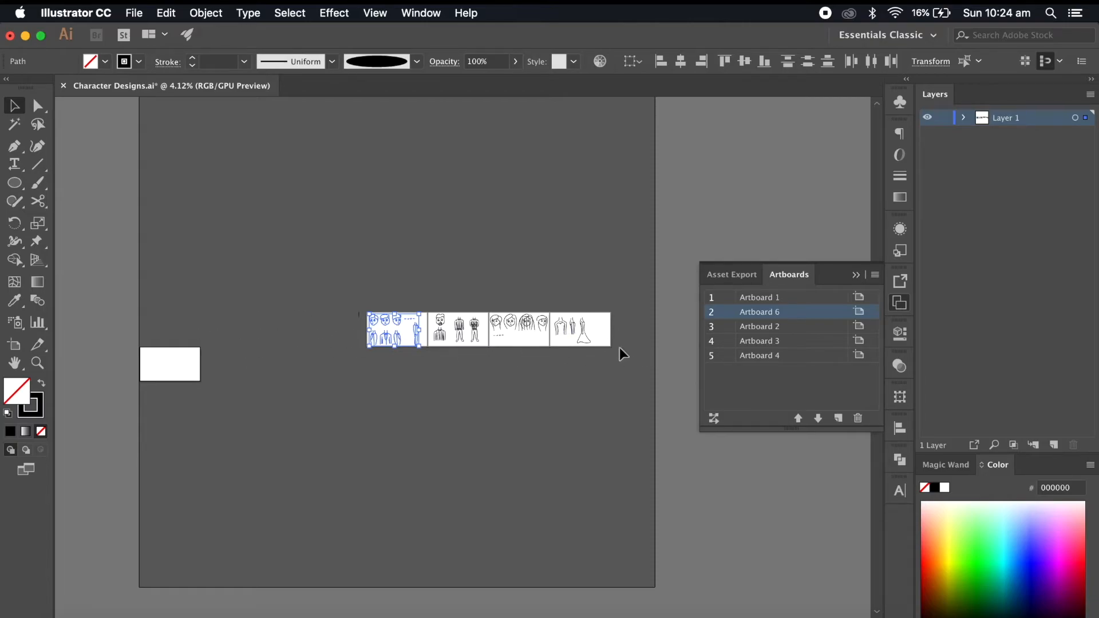
# - Move the stray short stroke beside Artboard 1 to the empty canvas above that artboard and deselect it
pyautogui.scroll(5, 534, 381)
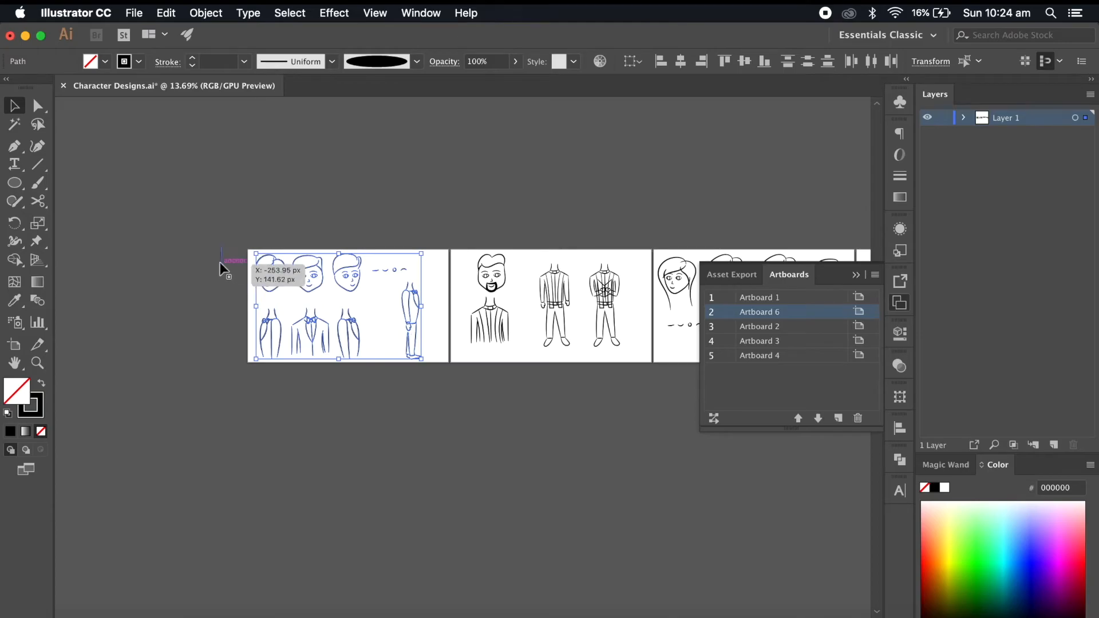
pyautogui.moveTo(224, 262); pyautogui.dragTo(268, 205)
pyautogui.click(185, 349)
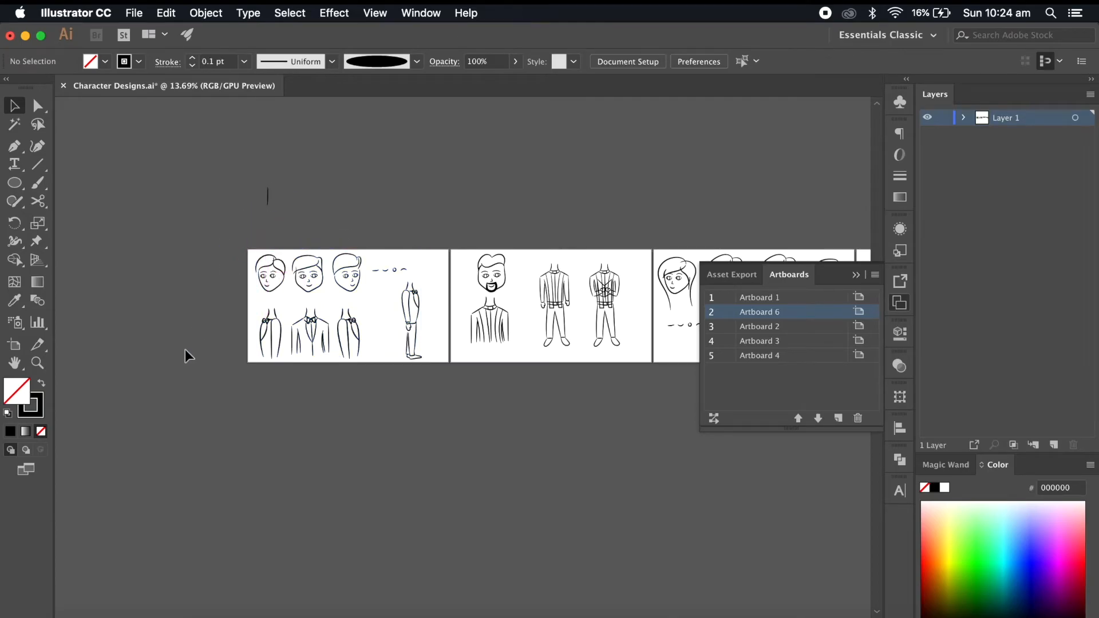
# - Try rearranging all artboards in their current order, using 5 columns and 20 px spacing with the artwork moving along
pyautogui.scroll(-6, 326, 424)
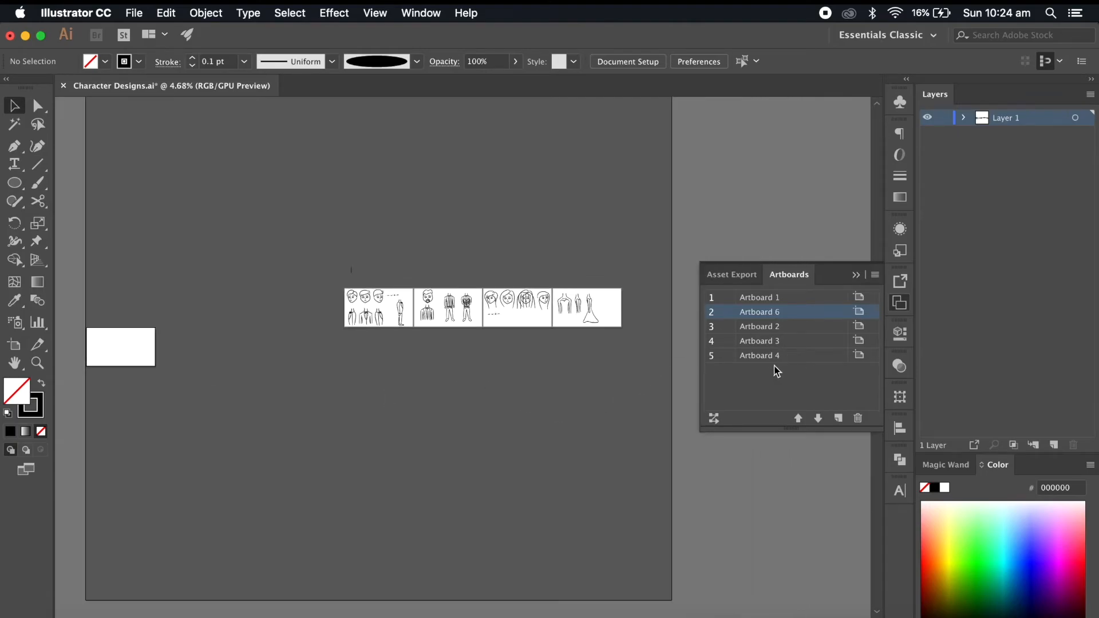
pyautogui.click(714, 419)
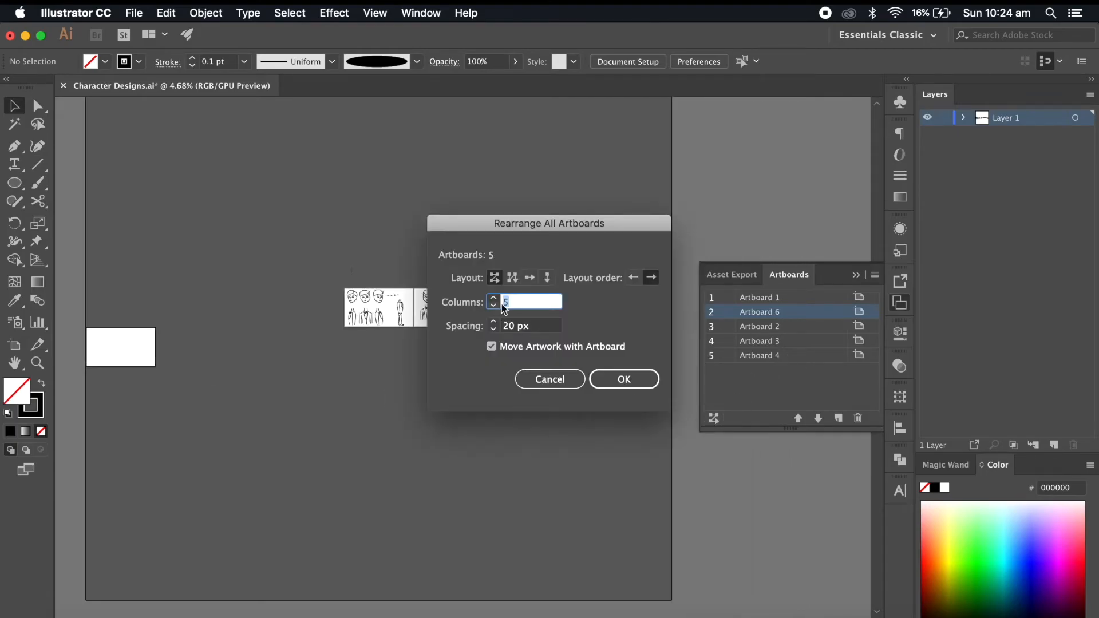
pyautogui.click(636, 379)
pyautogui.scroll(-3, 396, 420)
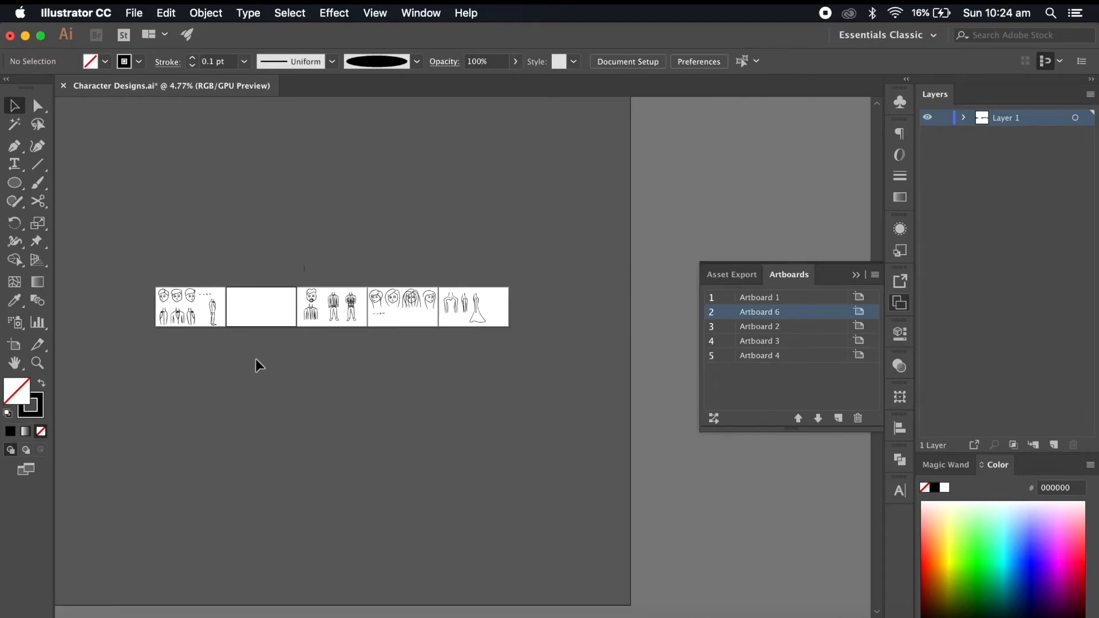
pyautogui.hscroll(-5, 509, 415)
pyautogui.scroll(5, 424, 375)
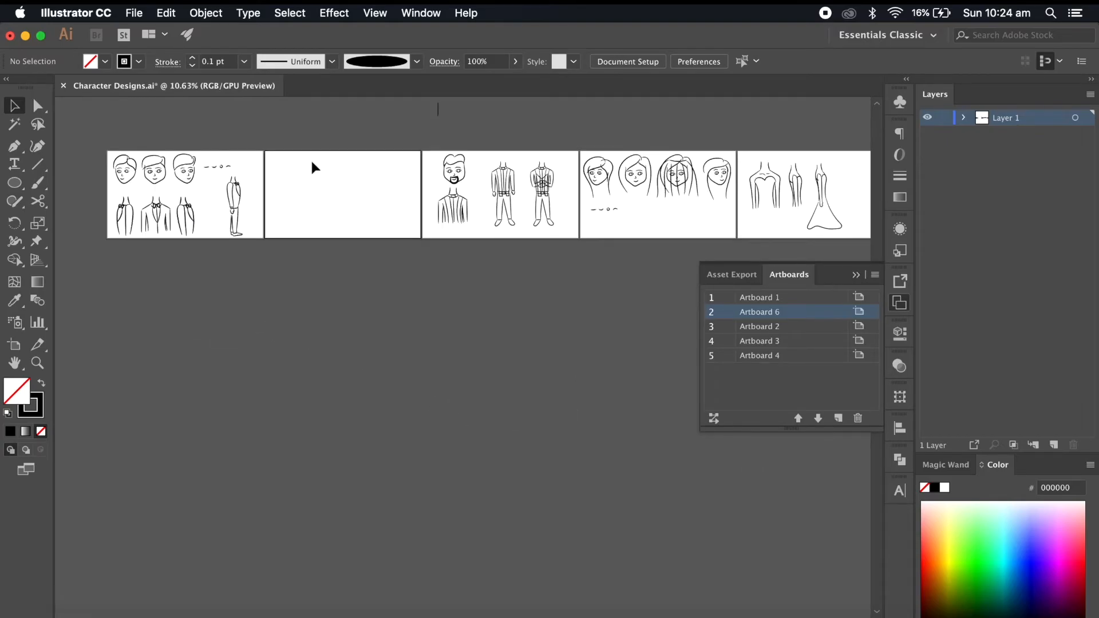
# - Undo the artboard rearrangement
pyautogui.hotkey('ctrl', 'z')
pyautogui.hotkey('ctrl', 'z')
pyautogui.hotkey('ctrl', 'z')
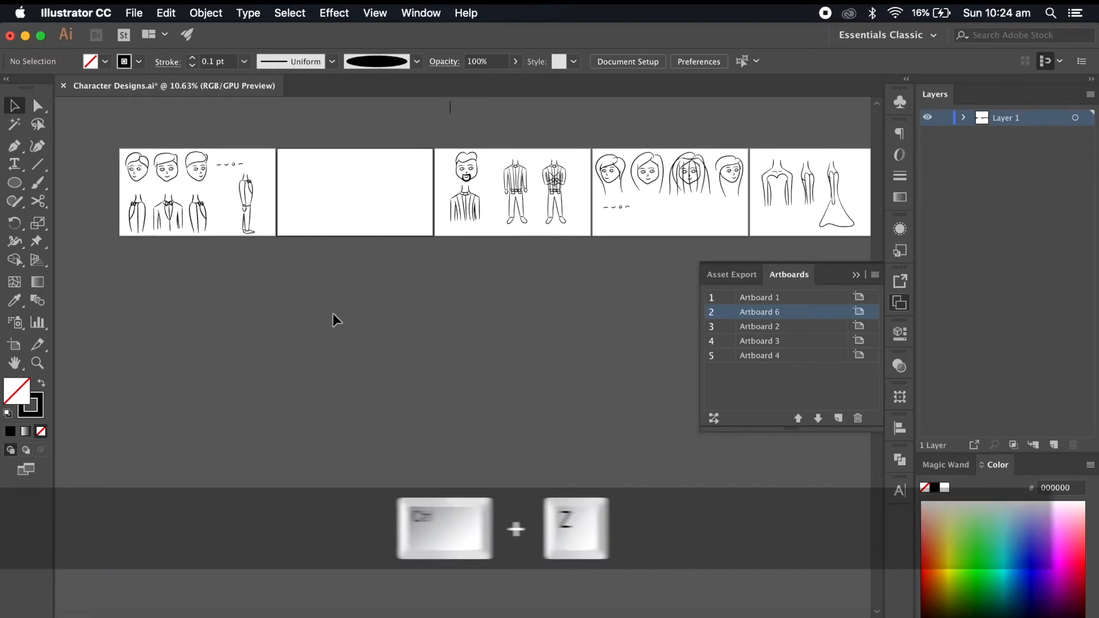
pyautogui.scroll(-3, 394, 365)
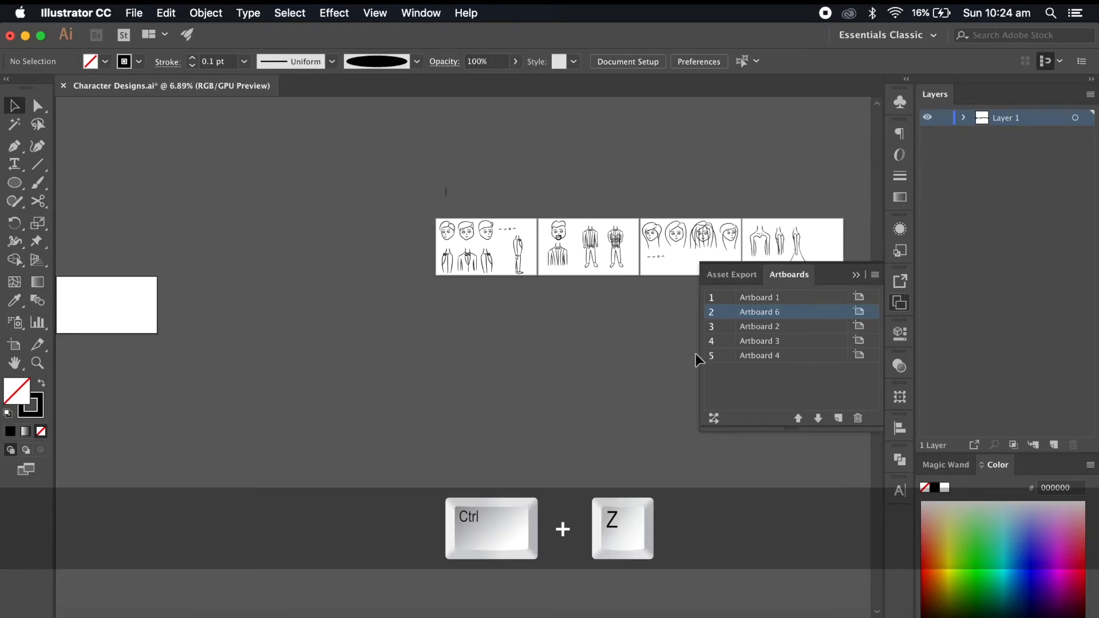
# - Reorder the artboards so that Artboard 6 comes after Artboard 4, and rearrange all artboards in that order
pyautogui.click(756, 299)
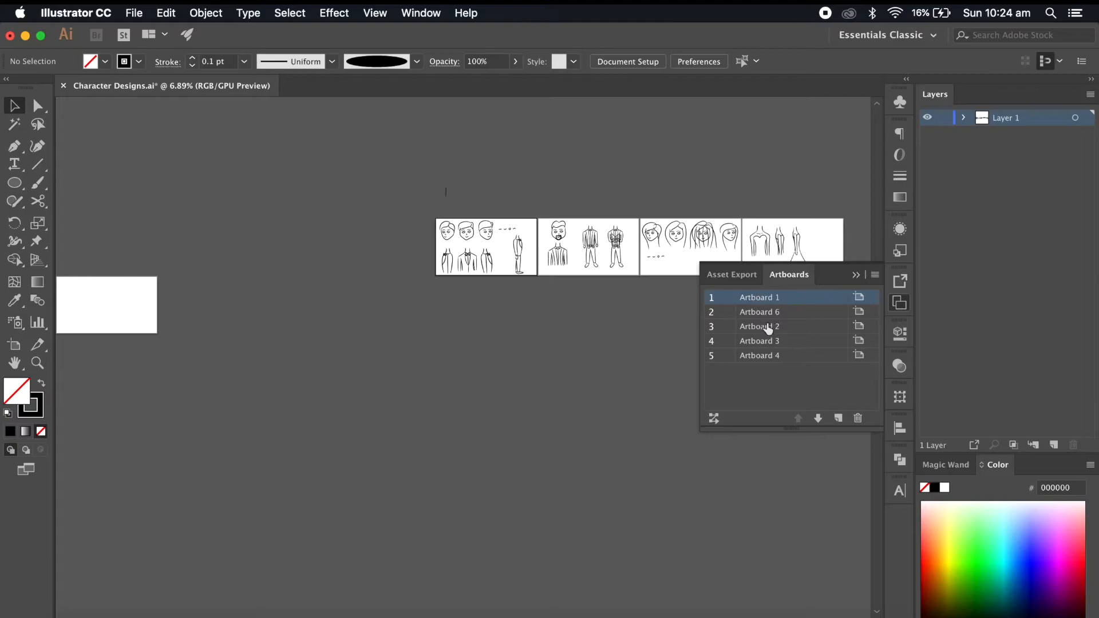
pyautogui.click(767, 328)
pyautogui.click(765, 341)
pyautogui.click(759, 356)
pyautogui.moveTo(774, 316); pyautogui.dragTo(779, 376)
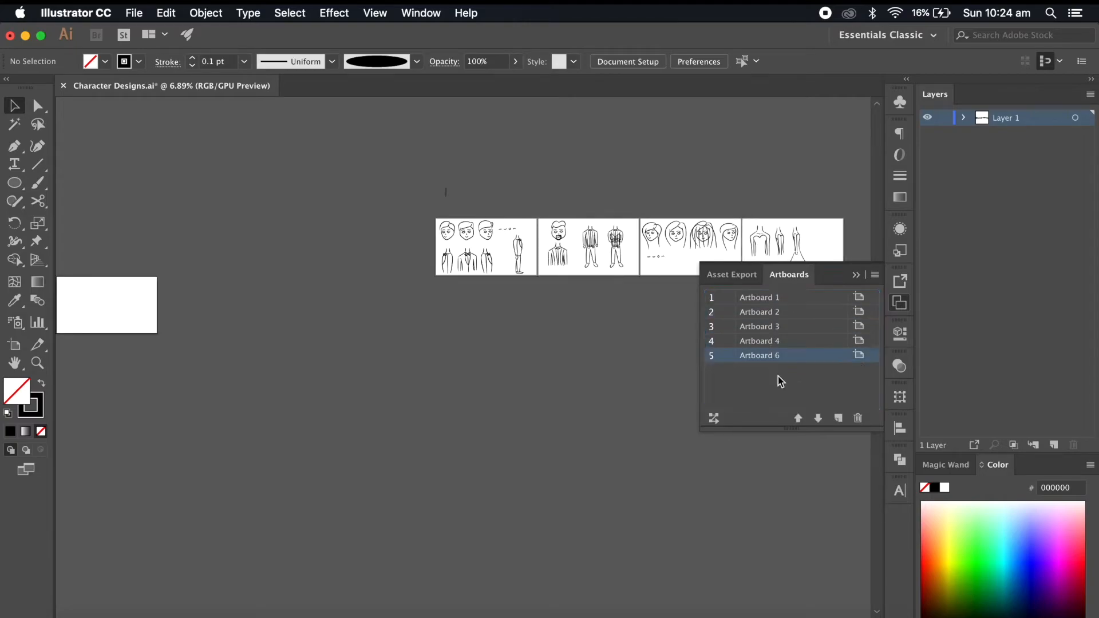
pyautogui.click(717, 418)
pyautogui.click(634, 382)
# - Paste the copied heads, mouths and suited bodies and position them inside the blank Artboard 6
pyautogui.hscroll(5, 574, 346)
pyautogui.hscroll(-10, 657, 425)
pyautogui.scroll(3, 655, 424)
pyautogui.hscroll(3, 655, 424)
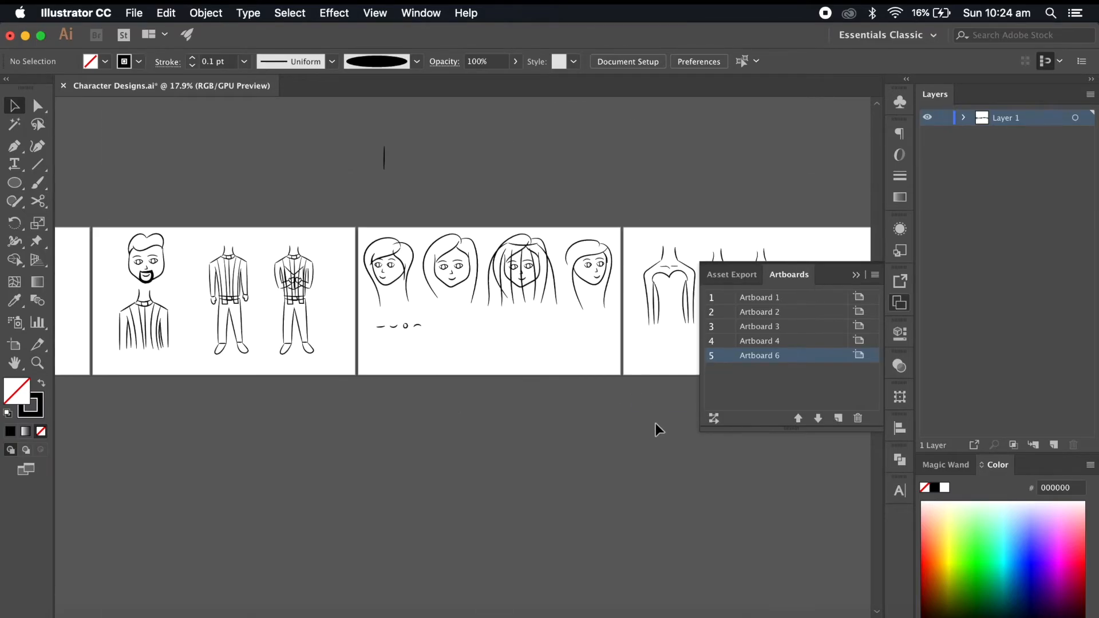
pyautogui.scroll(3, 655, 414)
pyautogui.hotkey('ctrl', 'v')
pyautogui.hscroll(1, 655, 410)
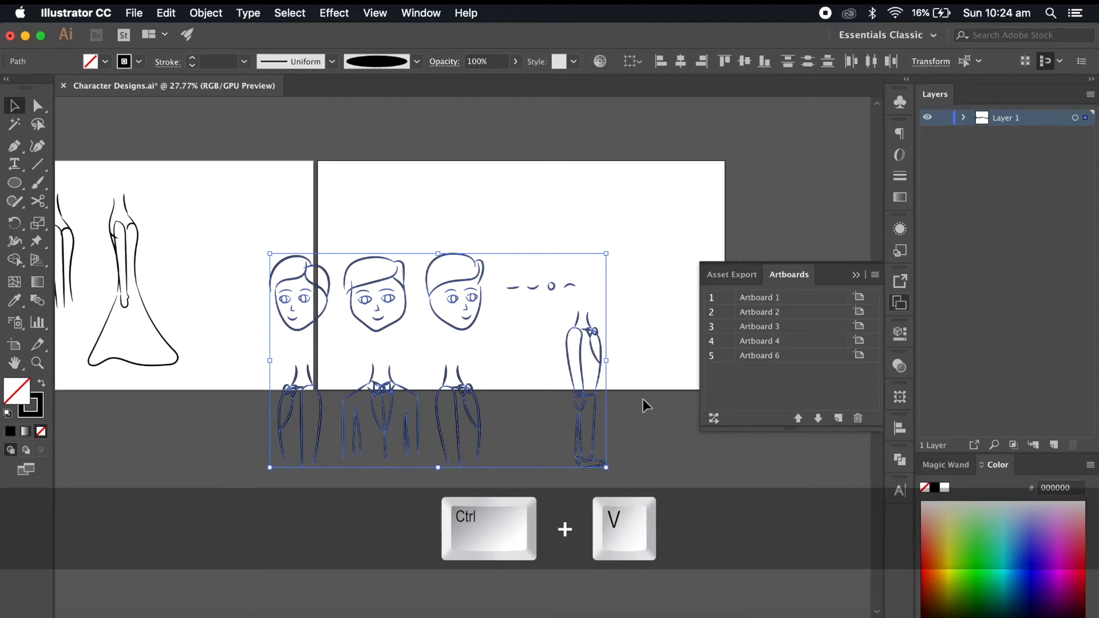
pyautogui.moveTo(483, 299)
pyautogui.mouseDown()
pyautogui.moveTo(537, 239)
pyautogui.moveTo(539, 207)
pyautogui.mouseUp()
pyautogui.click(545, 423)
# - Delete the hair from the middle head on Artboard 6, keeping its face outline and features
pyautogui.scroll(3, 544, 423)
pyautogui.scroll(5, 544, 423)
pyautogui.hscroll(-4, 544, 422)
pyautogui.scroll(3, 402, 287)
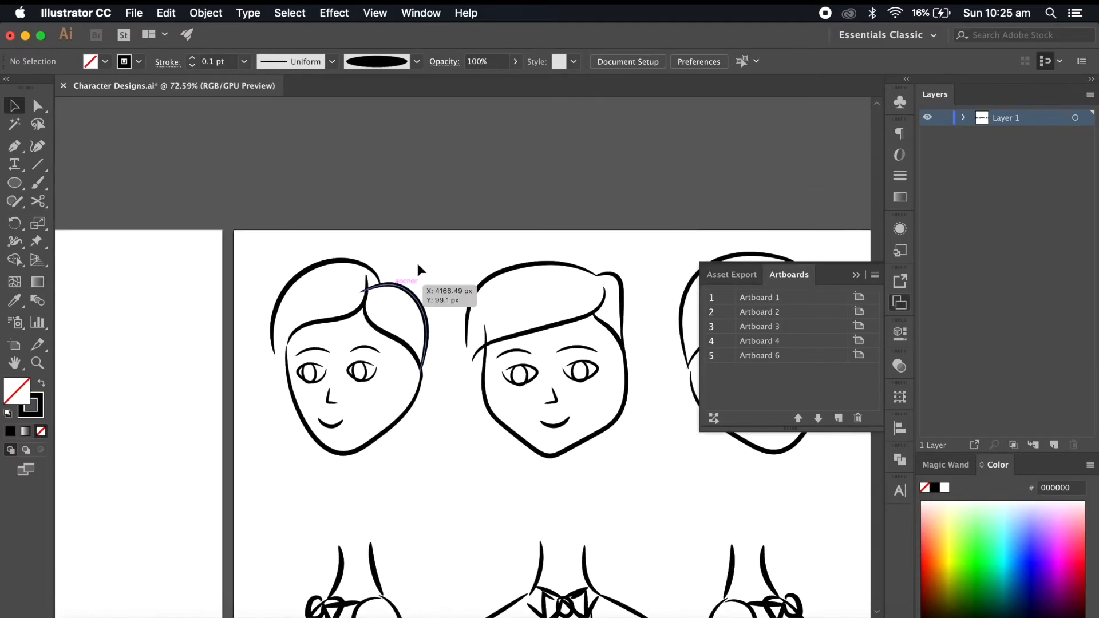
pyautogui.hscroll(3, 444, 275)
pyautogui.click(406, 310)
pyautogui.press('Delete')
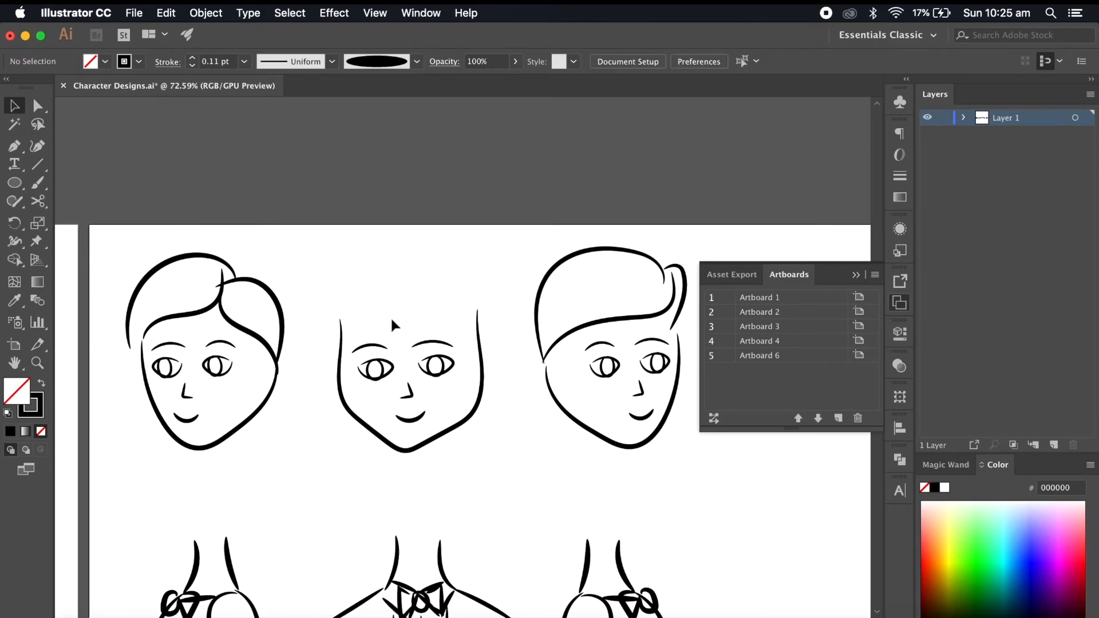
# - Paint a new tall, swept-up quiff hairstyle on the middle head with the Paintbrush, undoing unsatisfactory strokes
pyautogui.press('b')
pyautogui.scroll(2, 390, 316)
pyautogui.moveTo(330, 269); pyautogui.dragTo(330, 313)
pyautogui.press('cmd+z')
pyautogui.moveTo(342, 245); pyautogui.dragTo(342, 245)
pyautogui.press('cmd+z')
pyautogui.scroll(1, 467, 303)
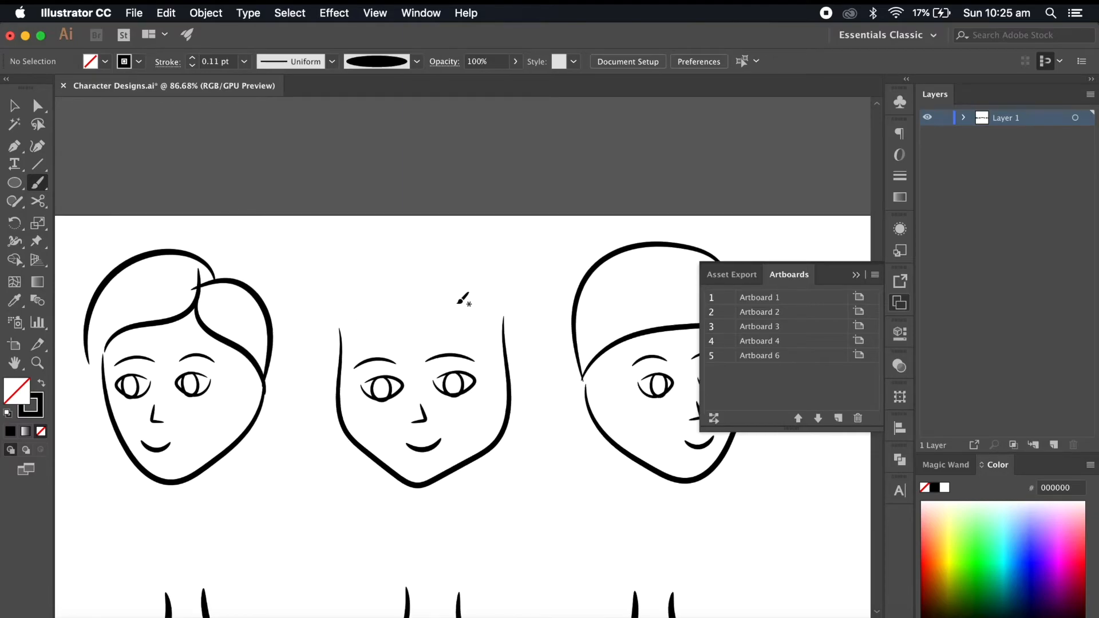
pyautogui.scroll(2, 490, 321)
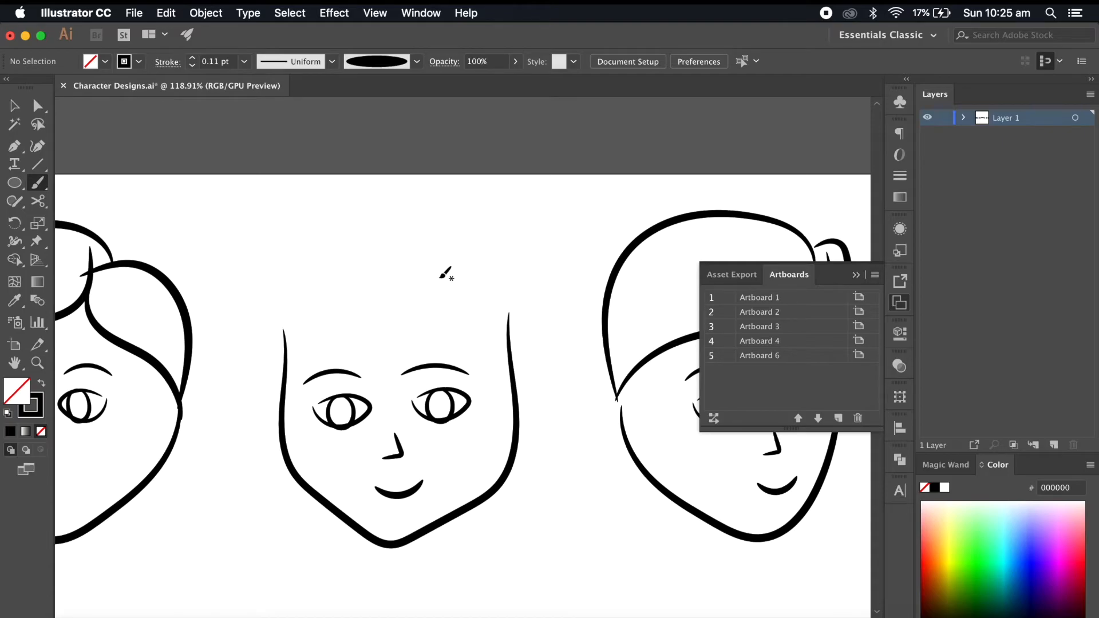
pyautogui.moveTo(336, 310)
pyautogui.mouseDown()
pyautogui.moveTo(393, 329)
pyautogui.moveTo(508, 321)
pyautogui.mouseUp()
pyautogui.press('super+z')
pyautogui.moveTo(438, 324)
pyautogui.mouseDown()
pyautogui.moveTo(249, 195)
pyautogui.moveTo(447, 309)
pyautogui.mouseUp()
pyautogui.moveTo(508, 327); pyautogui.dragTo(508, 328)
pyautogui.scroll(-5, 515, 366)
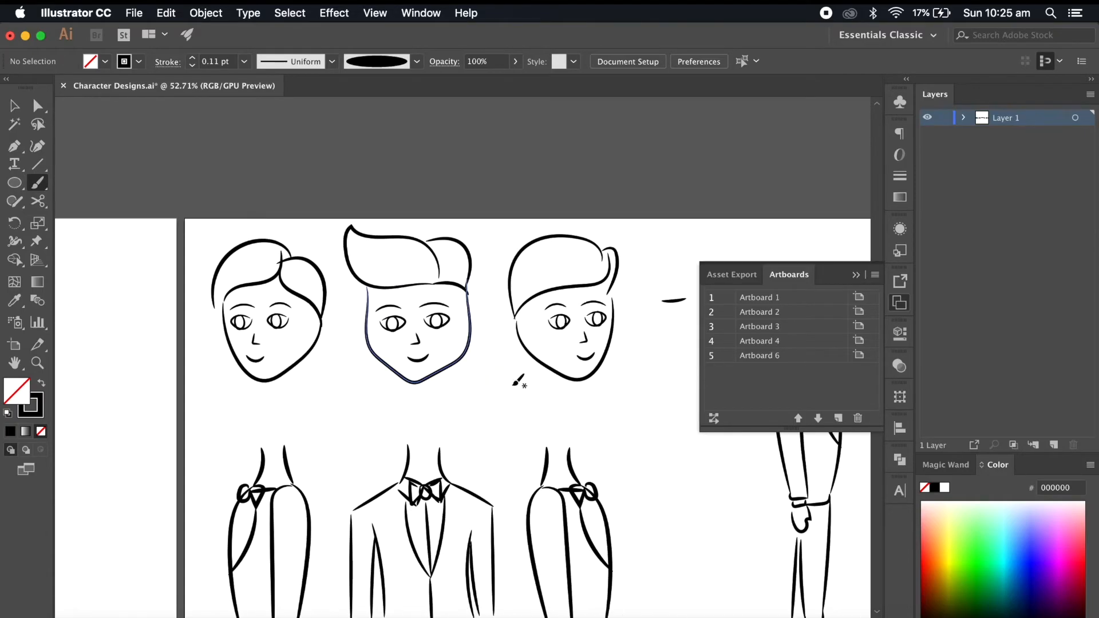
# - Try painting goatee strokes around the mouth of the middle head
pyautogui.scroll(5, 460, 284)
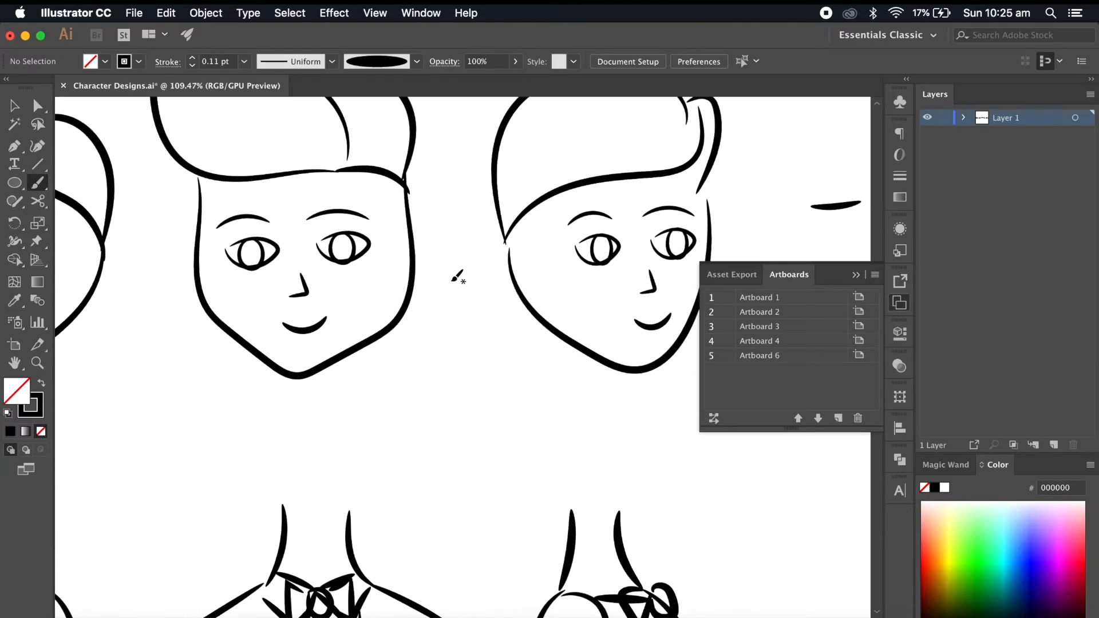
pyautogui.scroll(-3, 362, 240)
pyautogui.hscroll(-3, 380, 319)
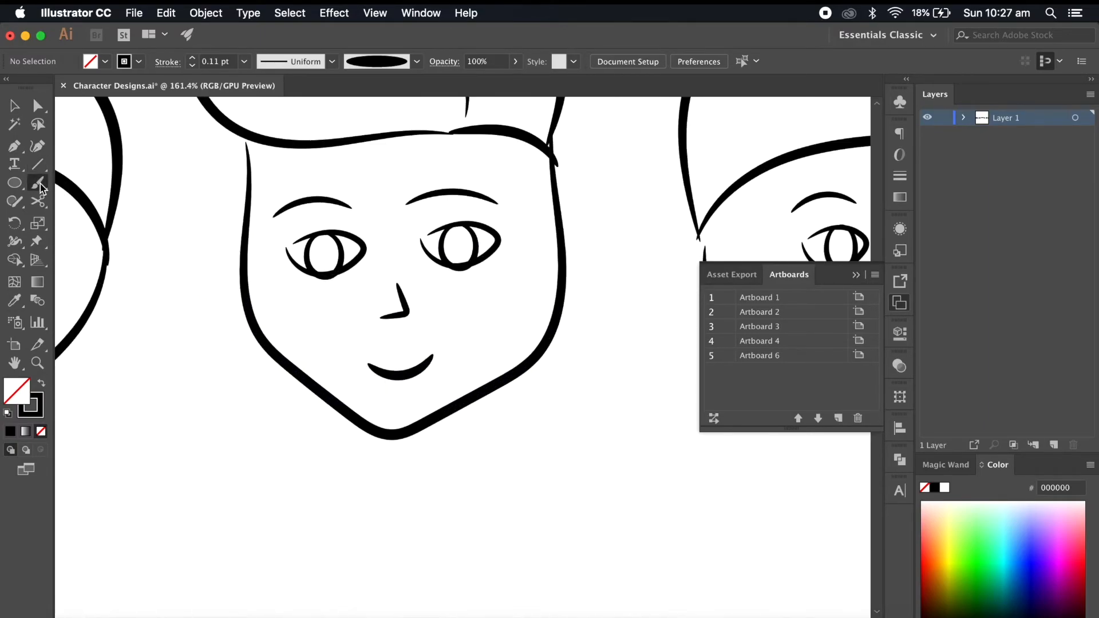
pyautogui.click(41, 186)
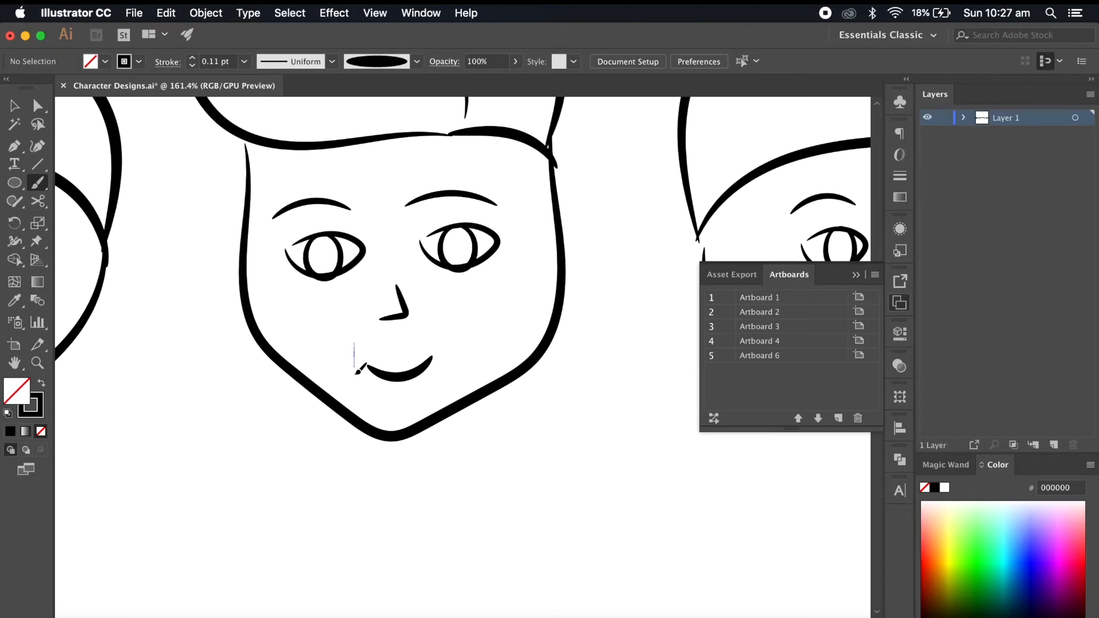
pyautogui.moveTo(371, 420)
pyautogui.mouseDown()
pyautogui.moveTo(447, 364)
pyautogui.moveTo(444, 336)
pyautogui.mouseUp()
pyautogui.moveTo(351, 343); pyautogui.dragTo(353, 343)
pyautogui.press('super+z')
pyautogui.press('super+z')
pyautogui.press('super+shift+z')
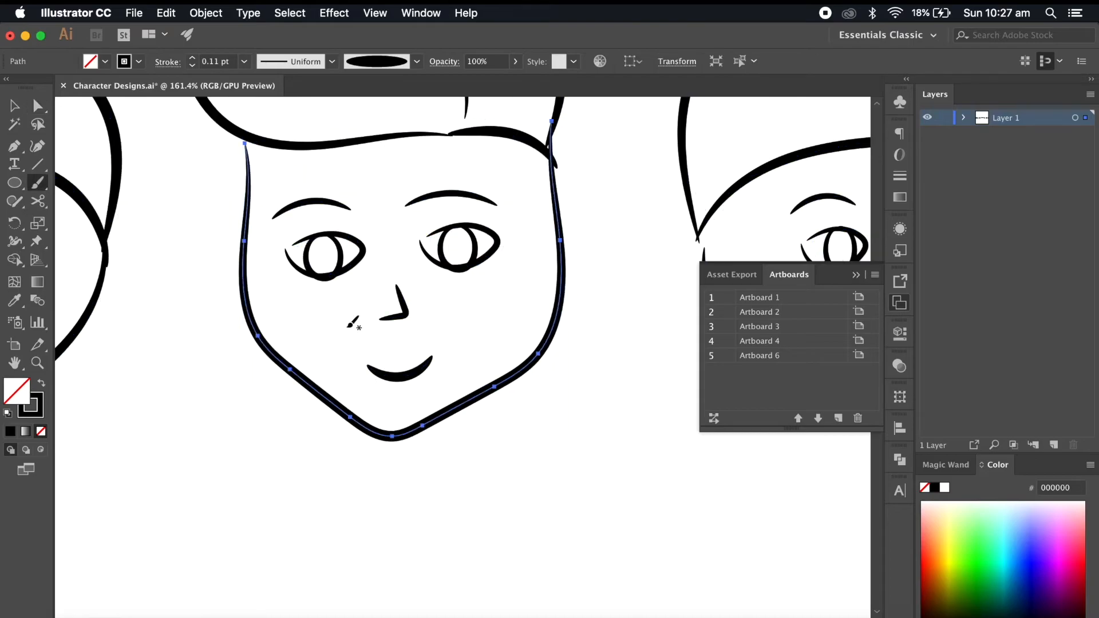
# - Paint a goatee loop around the middle head's mouth and curved beard lines running to both sides of the jaw
pyautogui.scroll(3, 390, 418)
pyautogui.moveTo(433, 420)
pyautogui.mouseDown()
pyautogui.moveTo(353, 335)
pyautogui.moveTo(240, 252)
pyautogui.moveTo(337, 318)
pyautogui.mouseUp()
pyautogui.moveTo(449, 308)
pyautogui.mouseDown()
pyautogui.moveTo(575, 249)
pyautogui.moveTo(599, 218)
pyautogui.mouseUp()
pyautogui.scroll(-10, 396, 421)
pyautogui.scroll(8, 397, 421)
# - Adjust the goatee outline's upper corner on the middle head with the Direct Selection tool
pyautogui.press('v')
pyautogui.click(449, 394)
pyautogui.scroll(4, 347, 338)
pyautogui.press('a')
pyautogui.click(409, 407)
pyautogui.moveTo(363, 349); pyautogui.dragTo(372, 341)
pyautogui.click(352, 392)
# - Set the goatee outline's stroke weight to 0.25 pt and check the thicker beard against the other heads
pyautogui.scroll(-7, 348, 393)
pyautogui.scroll(5, 347, 395)
pyautogui.press('v')
pyautogui.click(484, 404)
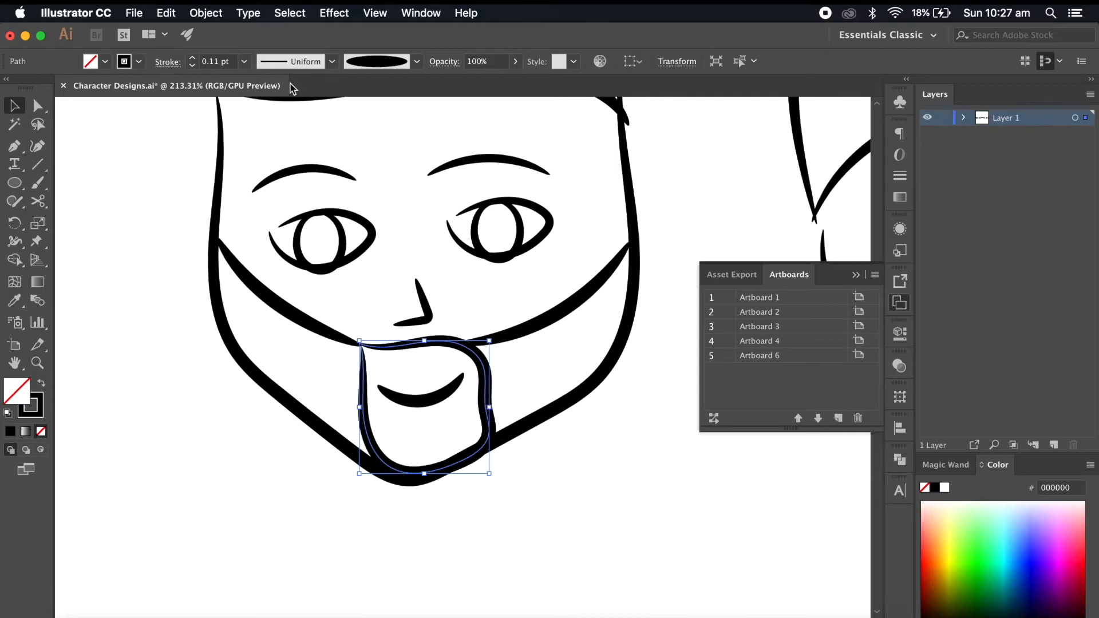
pyautogui.click(244, 61)
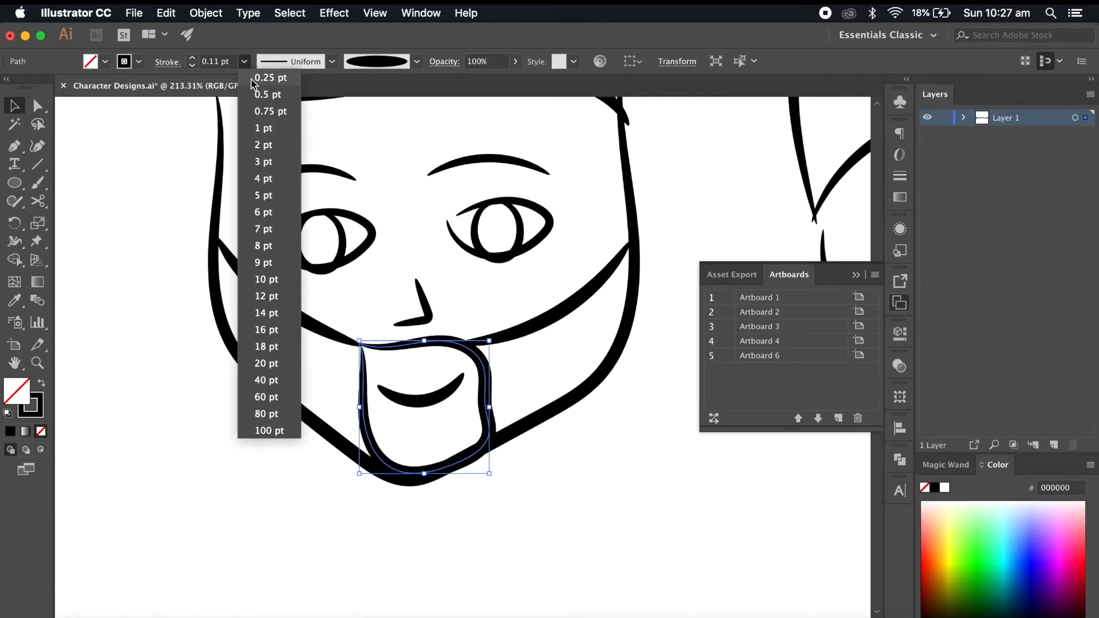
pyautogui.click(269, 76)
pyautogui.click(603, 471)
pyautogui.scroll(-4, 603, 471)
pyautogui.scroll(-5, 604, 474)
pyautogui.scroll(8, 605, 474)
pyautogui.scroll(-8, 502, 533)
pyautogui.scroll(2, 500, 529)
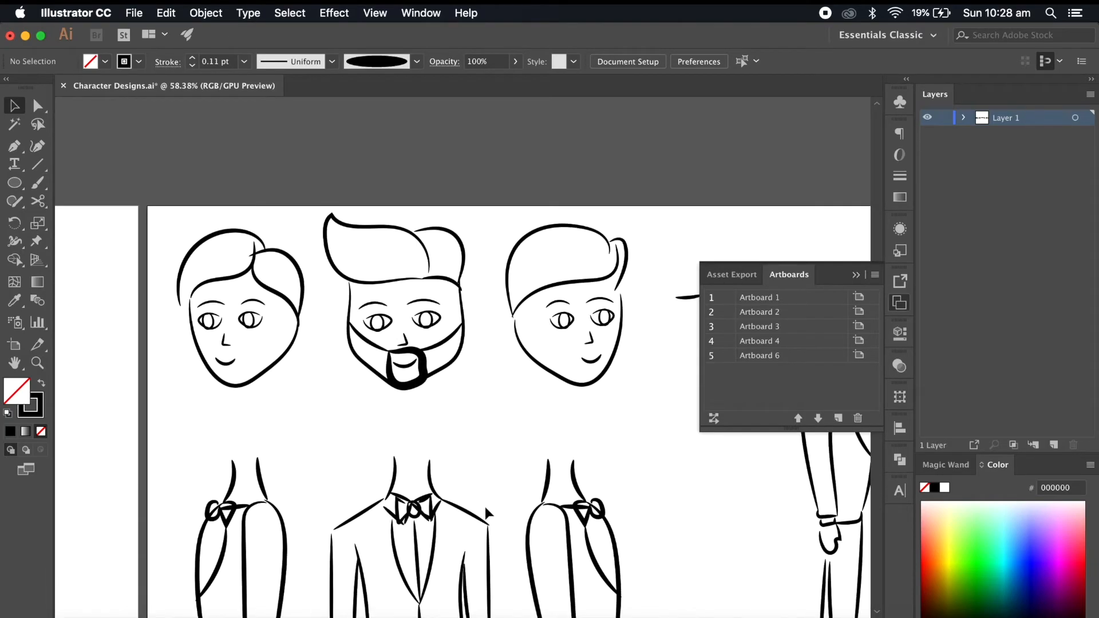
# - Duplicate the thick goatee from the middle head onto the chin of the head facing right
pyautogui.scroll(2, 444, 426)
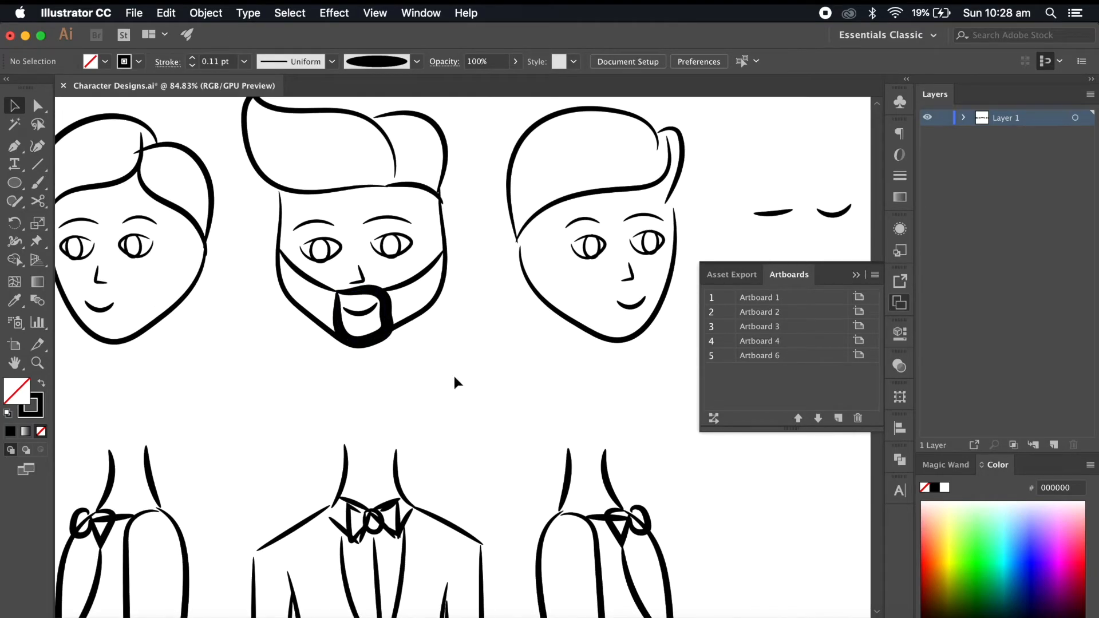
pyautogui.scroll(-3, 457, 383)
pyautogui.scroll(1, 456, 382)
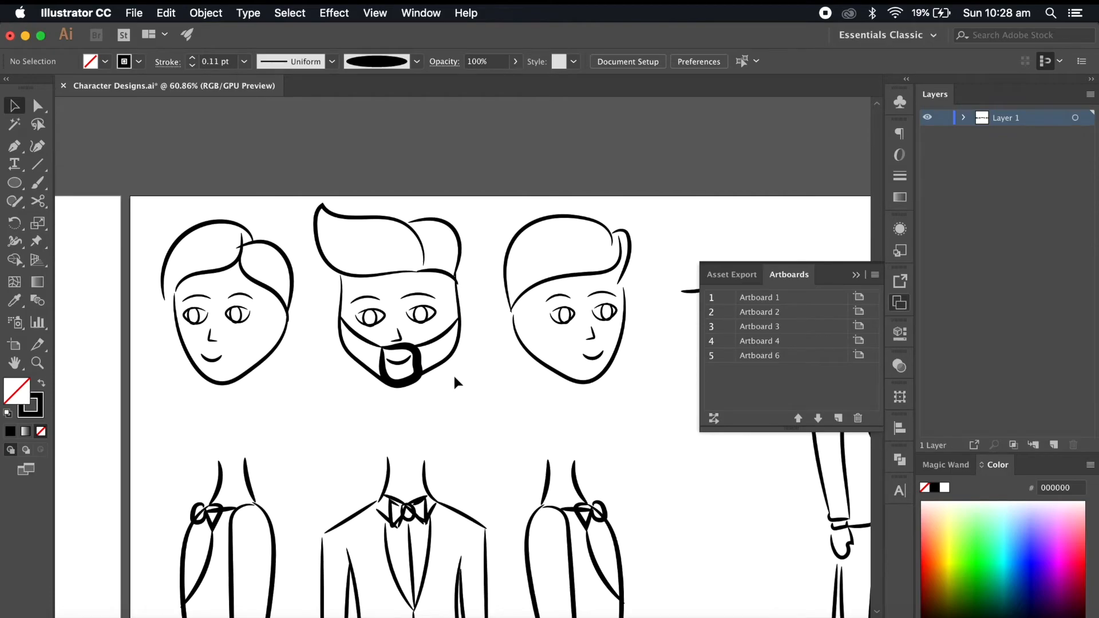
pyautogui.scroll(3, 455, 379)
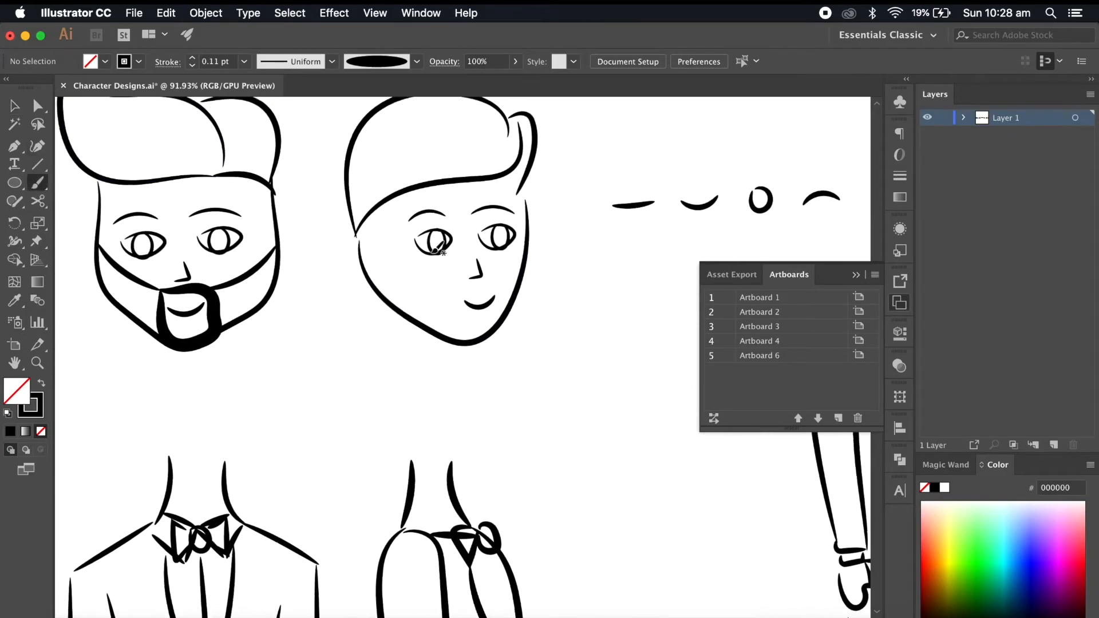
pyautogui.moveTo(217, 329); pyautogui.dragTo(508, 332)
pyautogui.scroll(2, 508, 332)
# - Paint a curved beard line from the cheek to the goatee on the right-facing head, undoing unsatisfactory strokes
pyautogui.press('b')
pyautogui.moveTo(395, 257)
pyautogui.mouseDown()
pyautogui.moveTo(430, 263)
pyautogui.moveTo(428, 279)
pyautogui.mouseUp()
pyautogui.scroll(-3, 471, 366)
pyautogui.press('super+z')
pyautogui.scroll(2, 480, 367)
pyautogui.keyDown('super'); pyautogui.click(381, 303); pyautogui.keyUp('super')
pyautogui.press('super+z')
pyautogui.keyDown('super'); pyautogui.click(457, 395); pyautogui.keyUp('super')
pyautogui.press('super+z')
pyautogui.moveTo(339, 221); pyautogui.dragTo(427, 276)
pyautogui.scroll(-4, 442, 365)
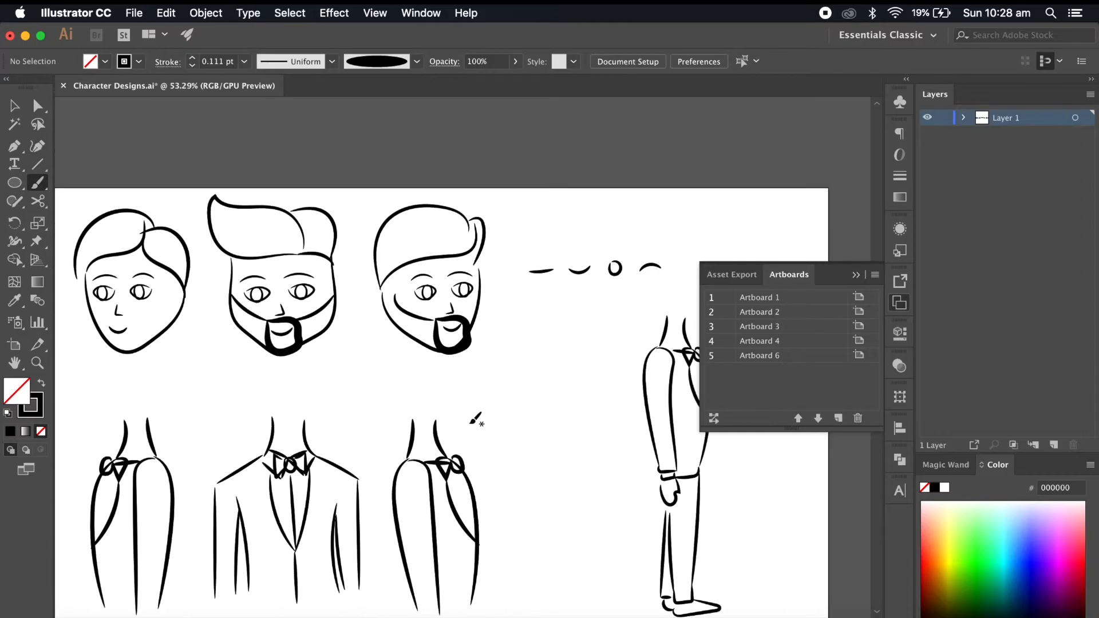
# - Duplicate the thick goatee from the middle head onto the chin of the head facing left
pyautogui.scroll(3, 470, 423)
pyautogui.hscroll(-5, 471, 423)
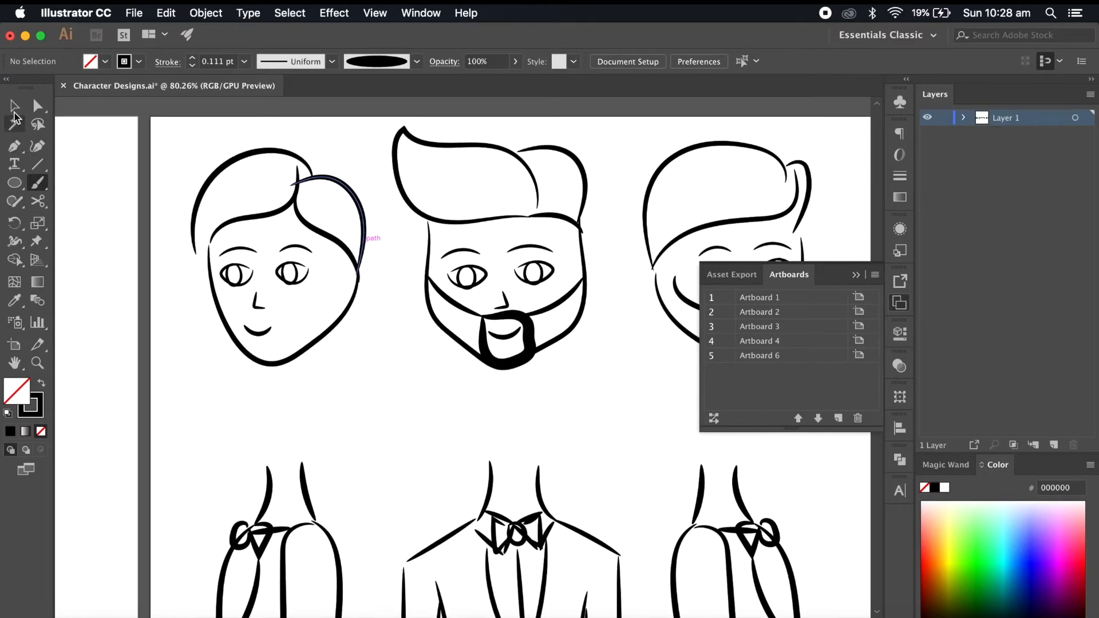
pyautogui.click(13, 107)
pyautogui.hscroll(4, 387, 407)
pyautogui.moveTo(413, 318); pyautogui.dragTo(165, 315)
pyautogui.click(182, 328)
# - Paint a curved beard line from the cheek to the goatee on the left-facing head, using a 0.06 pt stroke
pyautogui.press('b')
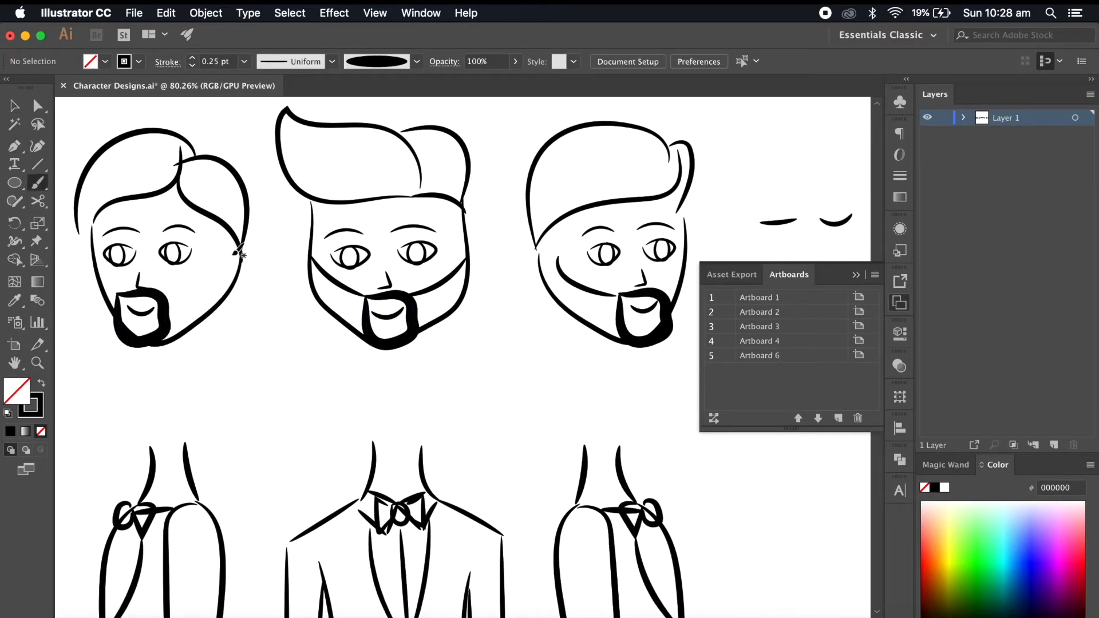
pyautogui.moveTo(233, 254); pyautogui.dragTo(175, 295)
pyautogui.scroll(2, 250, 344)
pyautogui.press('super+z')
pyautogui.press('a')
pyautogui.click(174, 238)
pyautogui.press('b')
pyautogui.moveTo(221, 232); pyautogui.dragTo(155, 286)
pyautogui.scroll(-5, 230, 335)
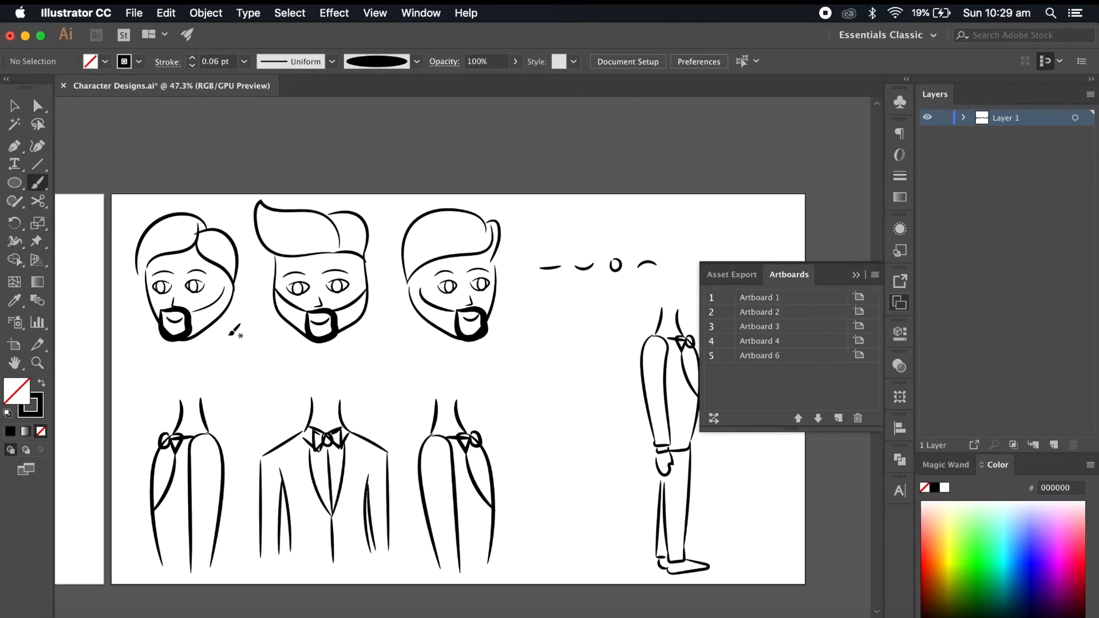
pyautogui.press('v')
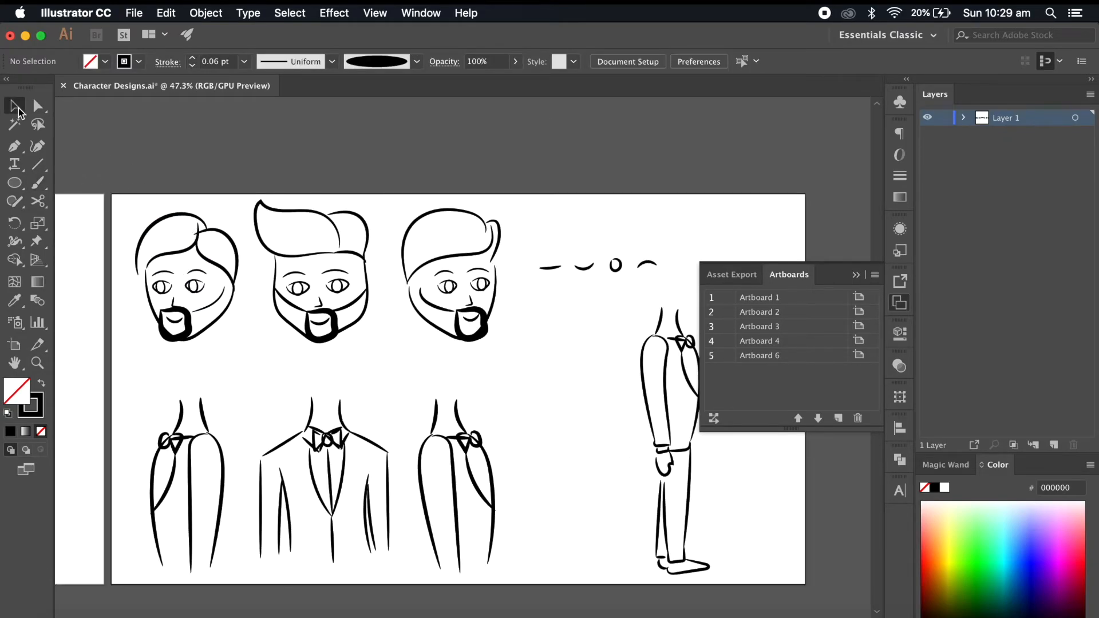
# - Replace the hair on the right-facing head with a reflected copy of the middle head's quiff hairstyle
pyautogui.scroll(1, 430, 254)
pyautogui.click(433, 261)
pyautogui.press('Delete')
pyautogui.click(280, 250)
pyautogui.moveTo(280, 250); pyautogui.dragTo(430, 252)
pyautogui.click(206, 13)
pyautogui.moveTo(229, 31)
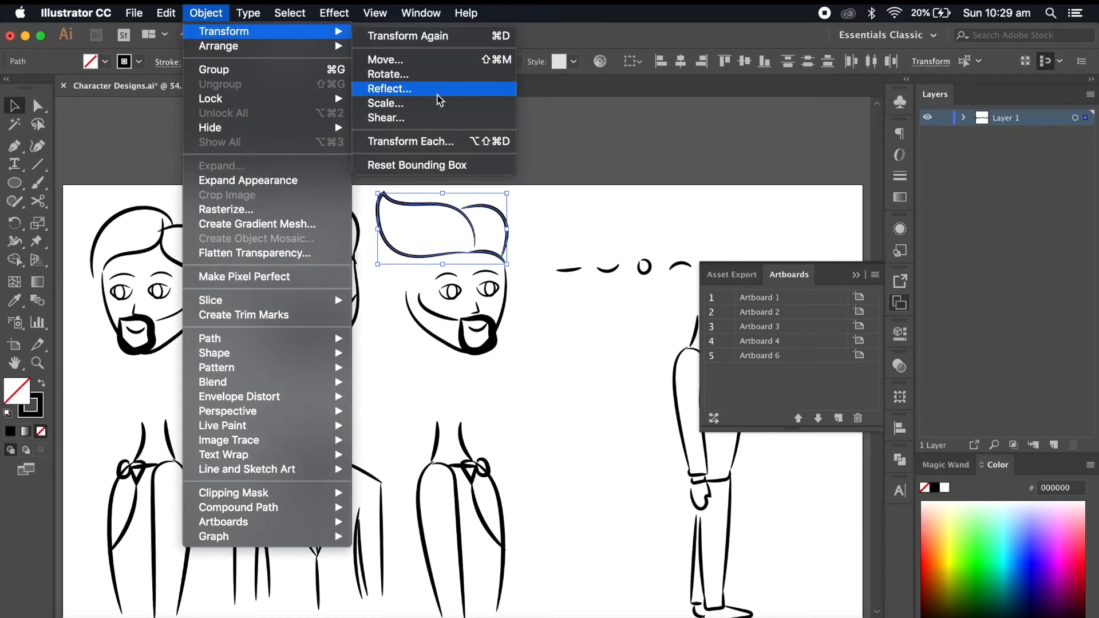
pyautogui.click(437, 95)
pyautogui.click(720, 422)
# - Position and resize the mirrored hairstyle so it sits on top of the right-facing head
pyautogui.scroll(2, 591, 403)
pyautogui.moveTo(400, 211); pyautogui.dragTo(428, 225)
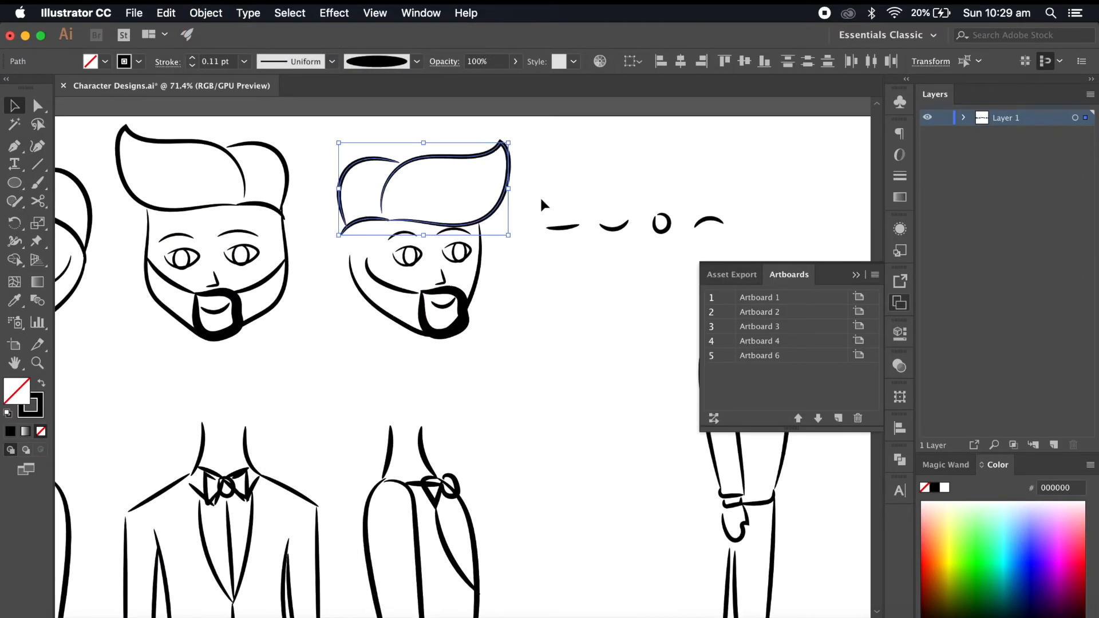
pyautogui.scroll(2, 542, 206)
pyautogui.moveTo(533, 175); pyautogui.dragTo(526, 164)
pyautogui.moveTo(534, 263); pyautogui.dragTo(525, 263)
pyautogui.click(519, 415)
pyautogui.scroll(1, 519, 415)
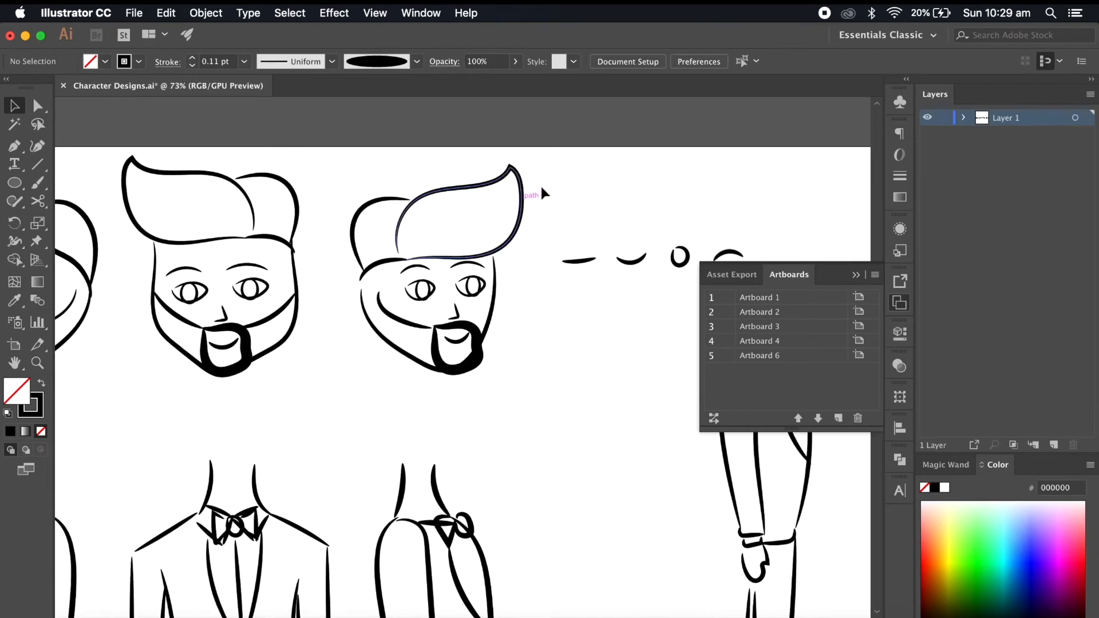
# - Delete the mirrored back-hair strokes on the right-facing head and paint new curved strokes around its side
pyautogui.moveTo(538, 189); pyautogui.dragTo(491, 297)
pyautogui.keyDown('shift'); pyautogui.click(491, 312); pyautogui.keyUp('shift')
pyautogui.click(544, 365)
pyautogui.scroll(3, 544, 366)
pyautogui.moveTo(278, 159); pyautogui.dragTo(324, 233)
pyautogui.press('Delete')
pyautogui.click(38, 165)
pyautogui.click(38, 183)
pyautogui.moveTo(349, 171)
pyautogui.mouseDown()
pyautogui.moveTo(300, 202)
pyautogui.moveTo(296, 265)
pyautogui.mouseUp()
pyautogui.moveTo(367, 214); pyautogui.dragTo(307, 288)
pyautogui.scroll(-5, 314, 315)
# - Move the quiff and side-hair strokes on the right-facing head closer to the head outline
pyautogui.click(15, 106)
pyautogui.scroll(4, 515, 314)
pyautogui.click(339, 146)
pyautogui.moveTo(340, 110); pyautogui.dragTo(321, 125)
pyautogui.click(355, 216)
pyautogui.scroll(4, 353, 211)
pyautogui.click(317, 195)
pyautogui.moveTo(220, 183); pyautogui.dragTo(205, 186)
pyautogui.click(377, 250)
# - Select the right-facing head's hair strokes together and enlarge them slightly upward and outward to fit the head
pyautogui.click(312, 198)
pyautogui.keyDown('shift'); pyautogui.click(202, 236); pyautogui.keyUp('shift')
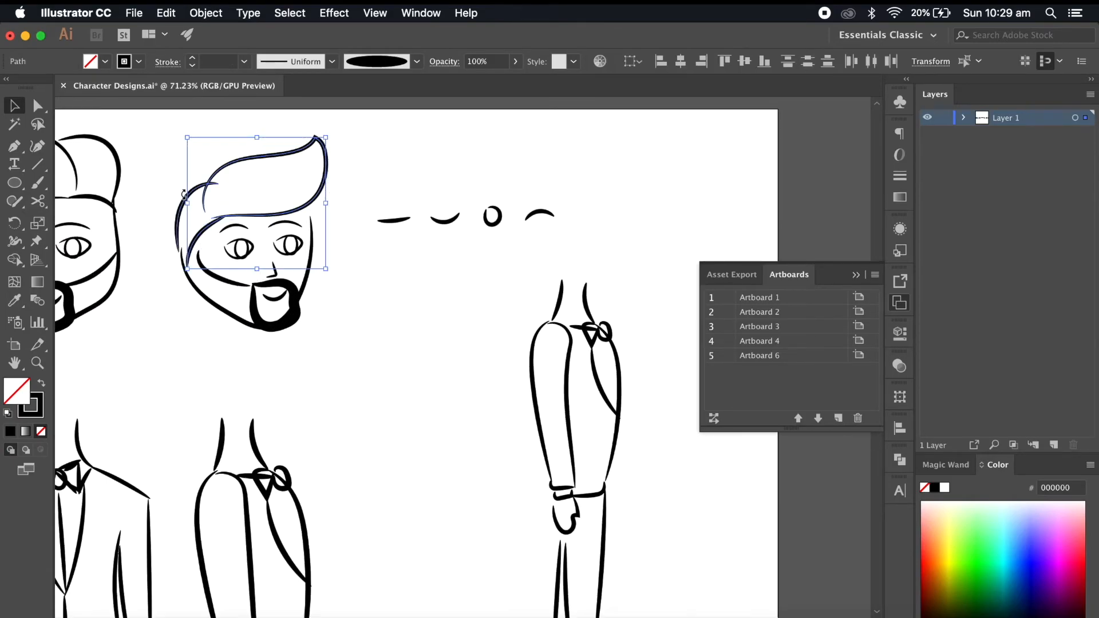
pyautogui.keyDown('shift'); pyautogui.click(181, 213); pyautogui.keyUp('shift')
pyautogui.moveTo(252, 138); pyautogui.dragTo(252, 129)
pyautogui.moveTo(325, 198); pyautogui.dragTo(332, 196)
pyautogui.click(372, 246)
pyautogui.scroll(-4, 373, 246)
pyautogui.scroll(2, 355, 229)
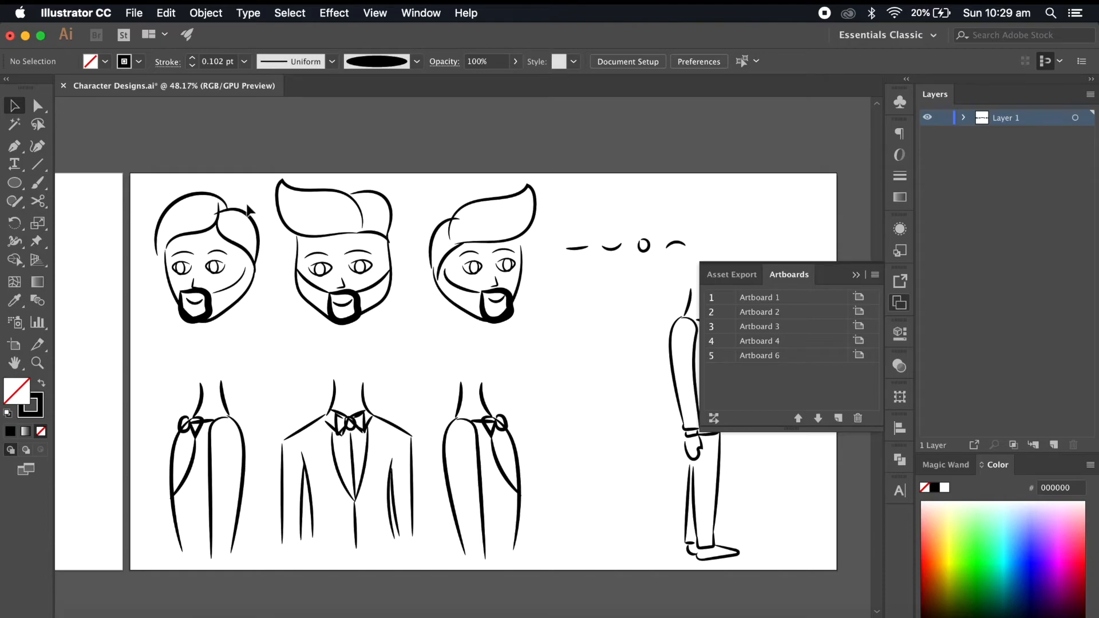
# - Delete the old front hair from the left-facing head and try a Blob Brush stroke for the side hair
pyautogui.click(220, 230)
pyautogui.press('Delete')
pyautogui.hotkey('shift', 'b')
pyautogui.scroll(2, 194, 227)
pyautogui.moveTo(229, 237); pyautogui.dragTo(278, 267)
pyautogui.press('super+z')
pyautogui.press('a')
pyautogui.click(275, 314)
# - Paint a side-hair line and a front hairline on the left-facing head with the Paintbrush
pyautogui.press('b')
pyautogui.moveTo(240, 226); pyautogui.dragTo(283, 275)
pyautogui.scroll(1, 271, 240)
pyautogui.moveTo(223, 207); pyautogui.dragTo(286, 283)
pyautogui.moveTo(235, 229); pyautogui.dragTo(145, 257)
# - Try to paint a freehand quiff outline on the left-facing head, undoing the strokes
pyautogui.moveTo(247, 217)
pyautogui.mouseDown()
pyautogui.moveTo(150, 166)
pyautogui.moveTo(128, 212)
pyautogui.moveTo(140, 261)
pyautogui.moveTo(141, 251)
pyautogui.mouseUp()
pyautogui.press('super+z')
pyautogui.press('super+z')
pyautogui.press('super+z')
pyautogui.press('super+z')
pyautogui.press('super+shift+z')
pyautogui.press('super+z')
pyautogui.press('super+z')
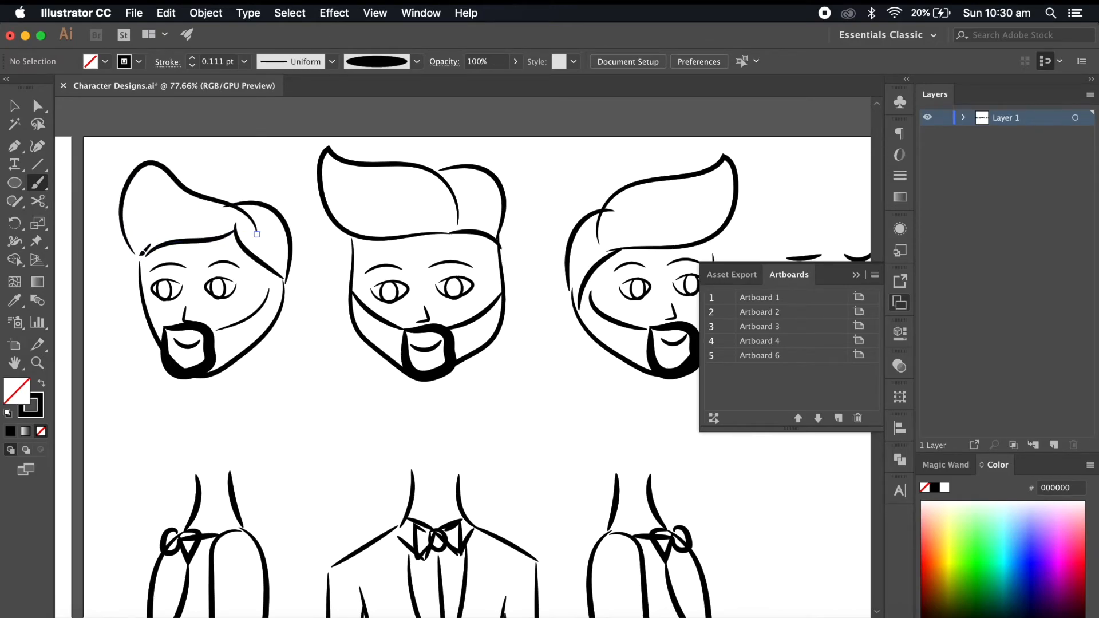
pyautogui.press('super+z')
# - Duplicate the middle head's quiff onto the left-facing head and trim its lower edge with the Scissors tool
pyautogui.click(14, 106)
pyautogui.moveTo(399, 169); pyautogui.dragTo(186, 169)
pyautogui.click(38, 202)
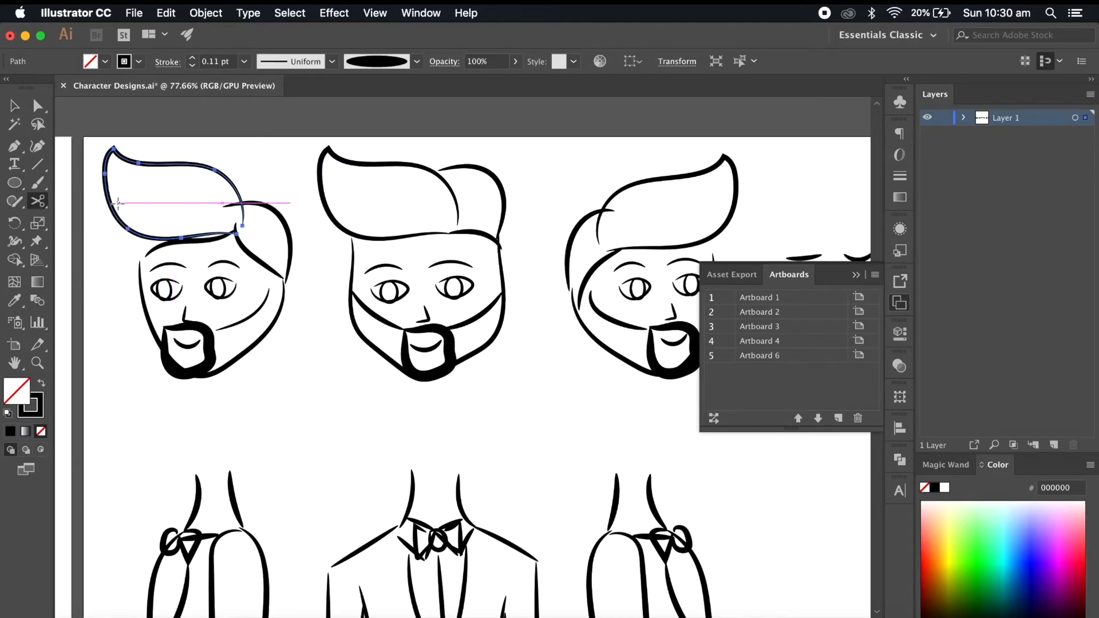
pyautogui.click(139, 236)
pyautogui.click(38, 109)
pyautogui.click(213, 234)
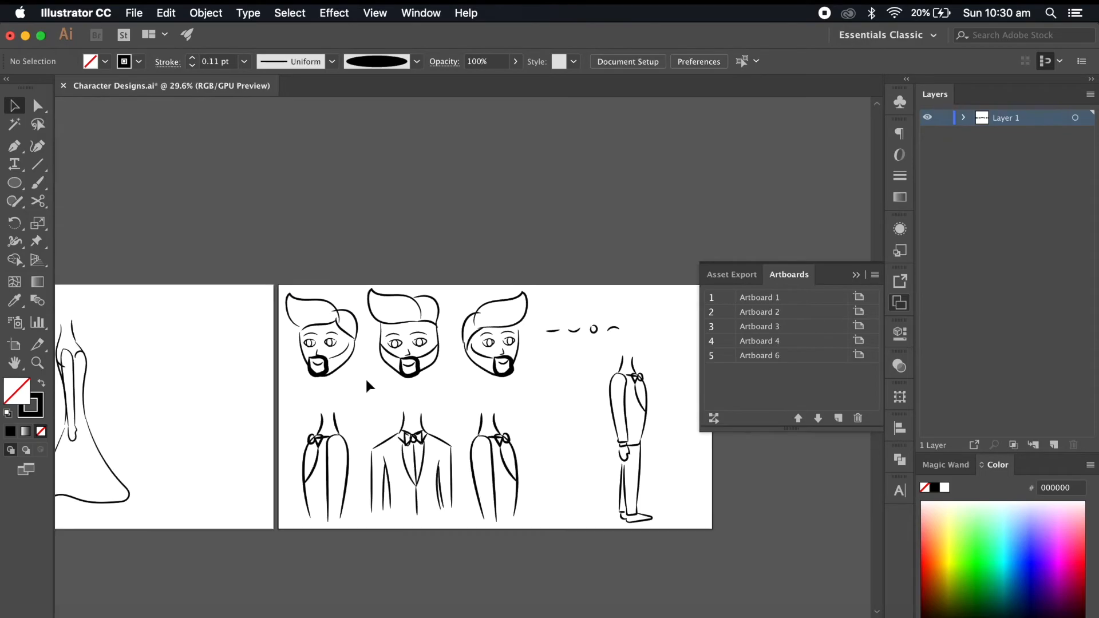
# - Select the facial features of a bearded head and nudge them four steps up and two steps right
pyautogui.scroll(3, 366, 380)
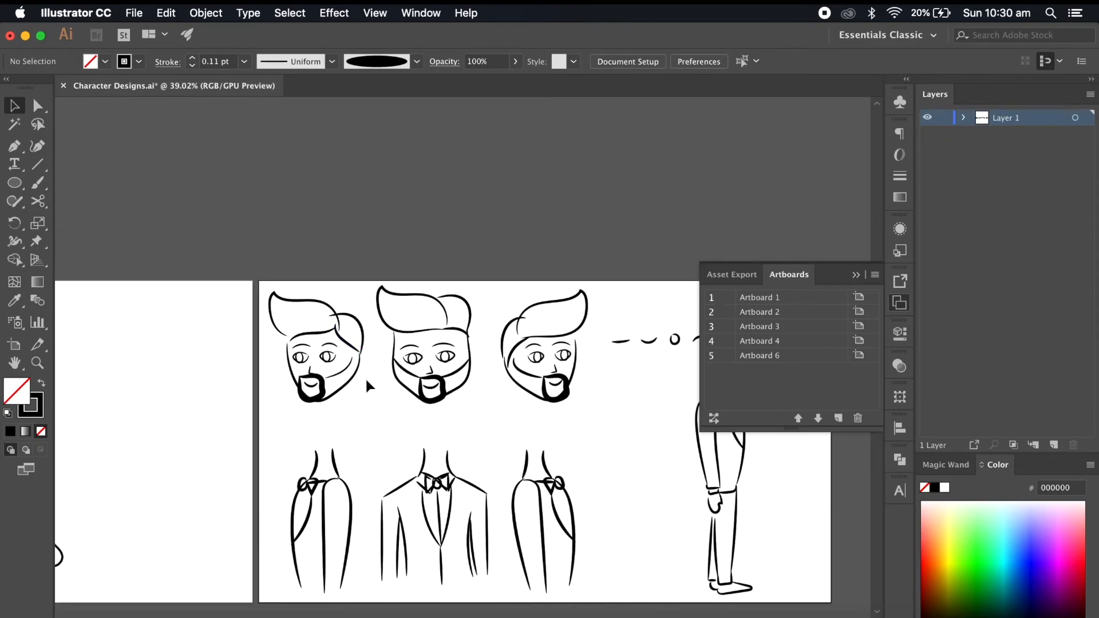
pyautogui.scroll(-5, 366, 381)
pyautogui.hscroll(5, 366, 380)
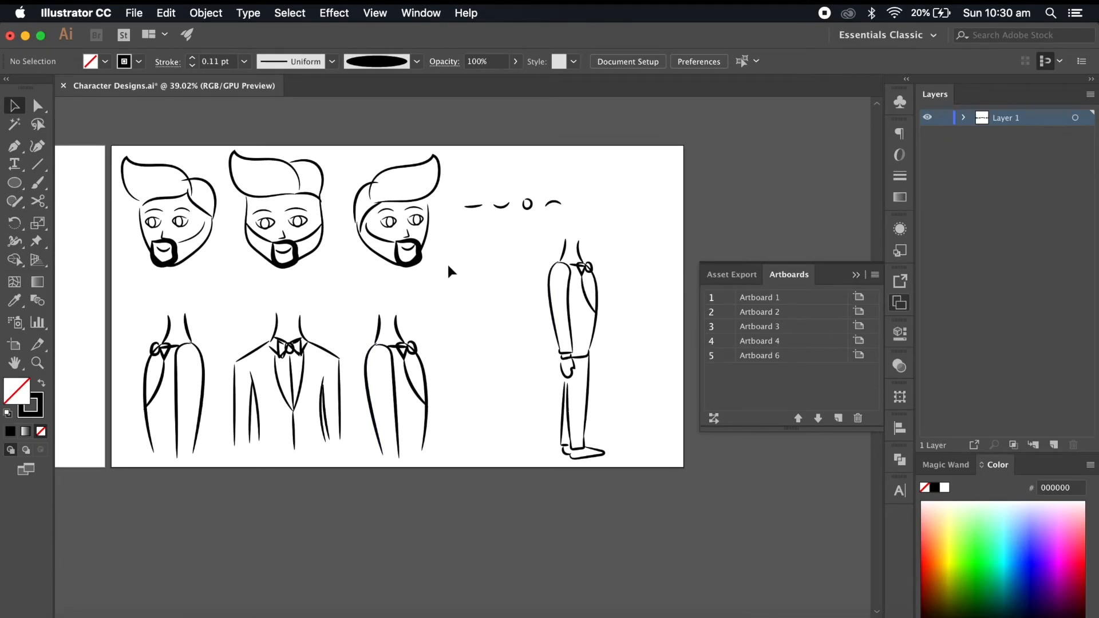
pyautogui.scroll(7, 327, 272)
pyautogui.hscroll(-5, 328, 273)
pyautogui.scroll(2, 328, 273)
pyautogui.moveTo(452, 206); pyautogui.dragTo(349, 267)
pyautogui.press('Up')
pyautogui.press('Up')
pyautogui.press('Up')
pyautogui.press('Up')
pyautogui.press('Right')
pyautogui.press('Right')
pyautogui.click(525, 386)
# - Delete the bow tie's strokes from the front-view torso, keeping the shirt collar lines
pyautogui.scroll(-7, 525, 386)
pyautogui.hscroll(3, 525, 389)
pyautogui.scroll(2, 525, 389)
pyautogui.scroll(-4, 526, 391)
pyautogui.scroll(5, 524, 382)
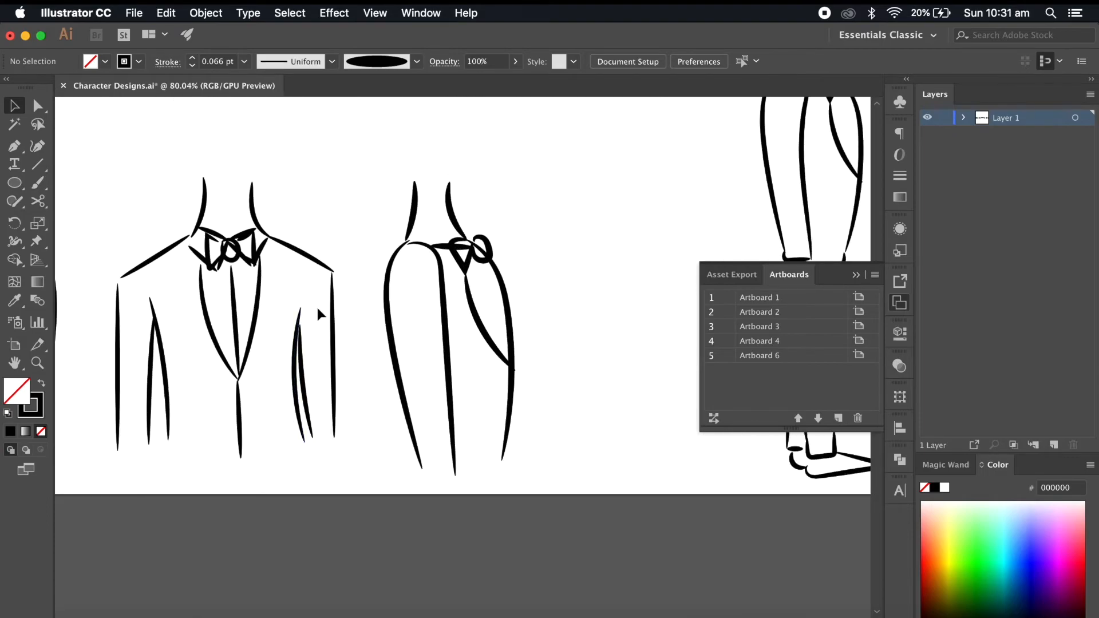
pyautogui.scroll(4, 304, 298)
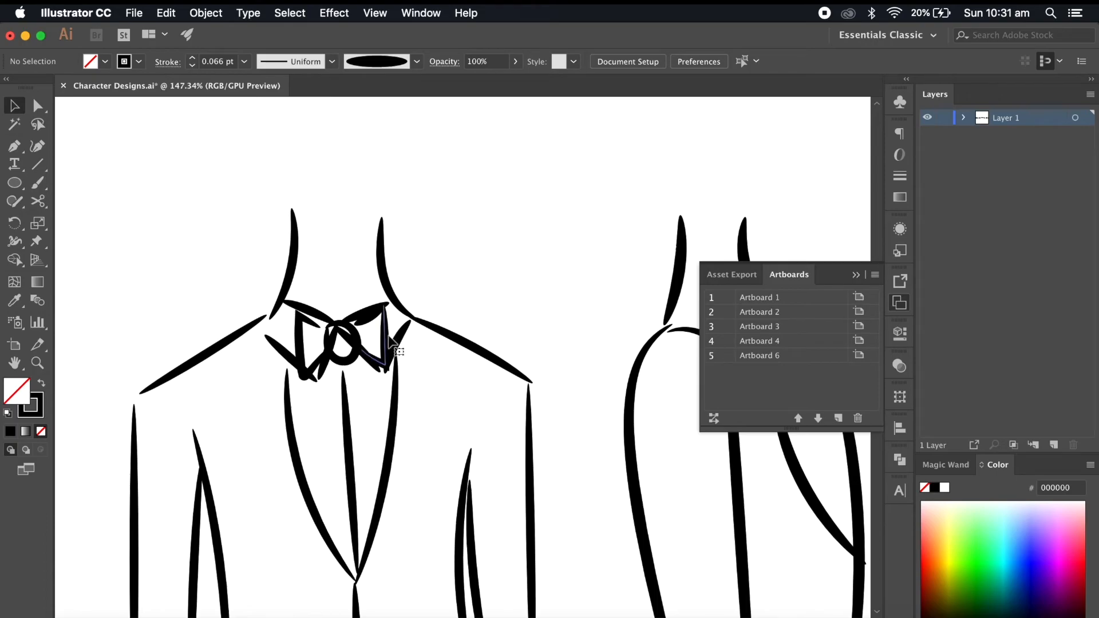
pyautogui.click(358, 363)
pyautogui.press('\\')
pyautogui.press('Delete')
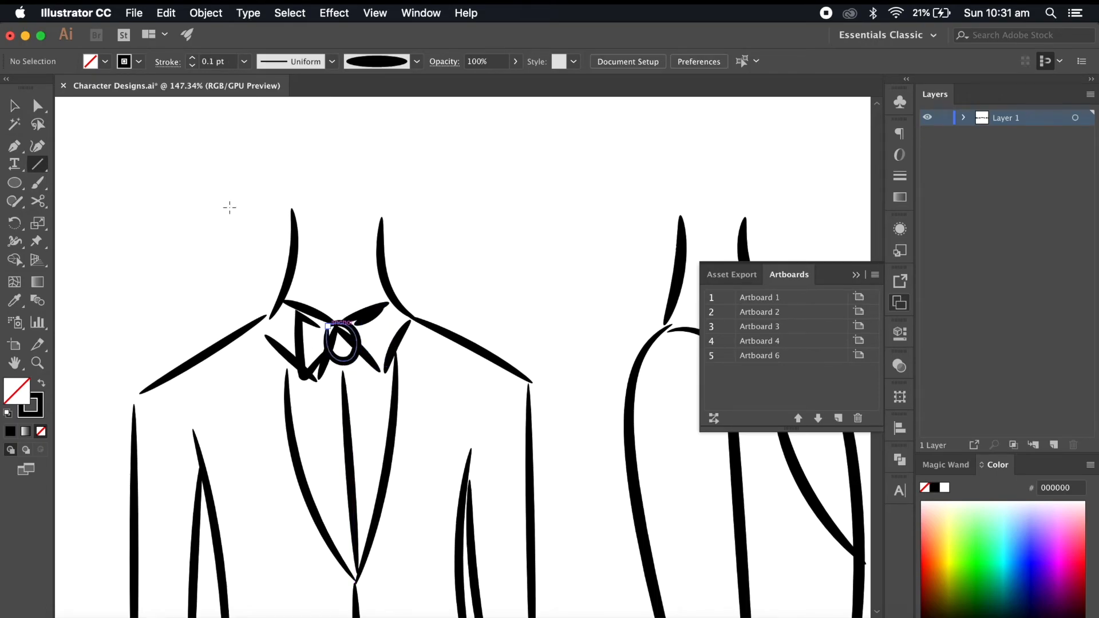
pyautogui.click(14, 106)
pyautogui.click(351, 365)
pyautogui.press('Delete')
pyautogui.click(331, 364)
pyautogui.press('Delete')
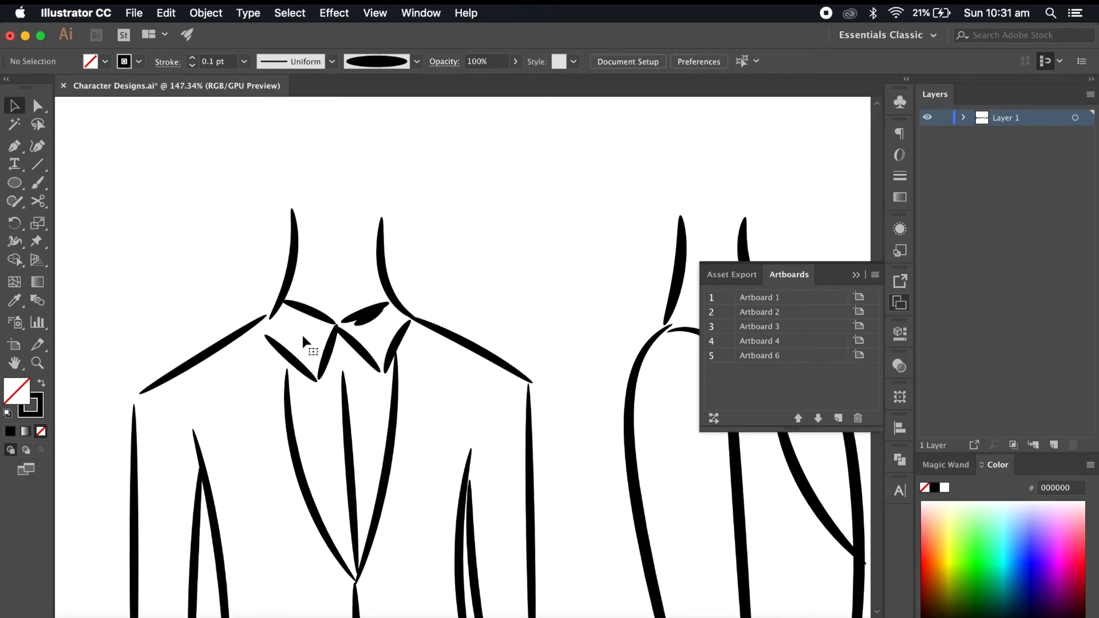
pyautogui.click(367, 322)
pyautogui.press('Delete')
# - Replace the front-view torso's shirt centre line with two painted edges of a long necktie below the knot
pyautogui.click(351, 438)
pyautogui.press('=')
pyautogui.press('Delete')
pyautogui.scroll(-5, 348, 435)
pyautogui.click(34, 186)
pyautogui.moveTo(362, 205)
pyautogui.mouseDown()
pyautogui.moveTo(328, 252)
pyautogui.moveTo(331, 384)
pyautogui.mouseUp()
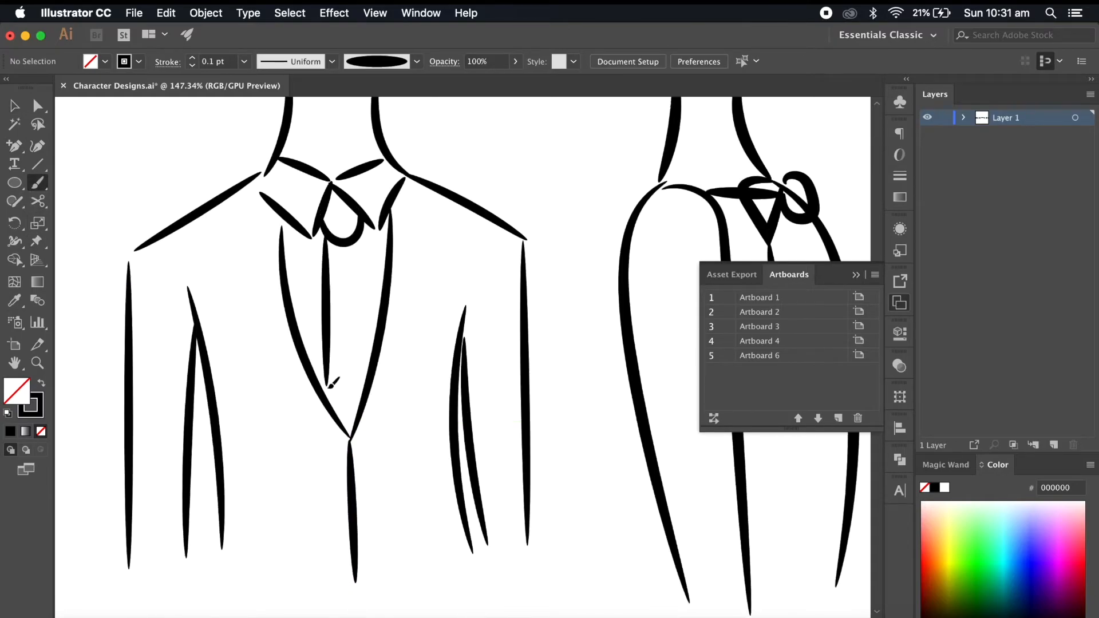
pyautogui.moveTo(371, 298); pyautogui.dragTo(375, 345)
pyautogui.scroll(-2, 410, 455)
pyautogui.scroll(-2, 411, 454)
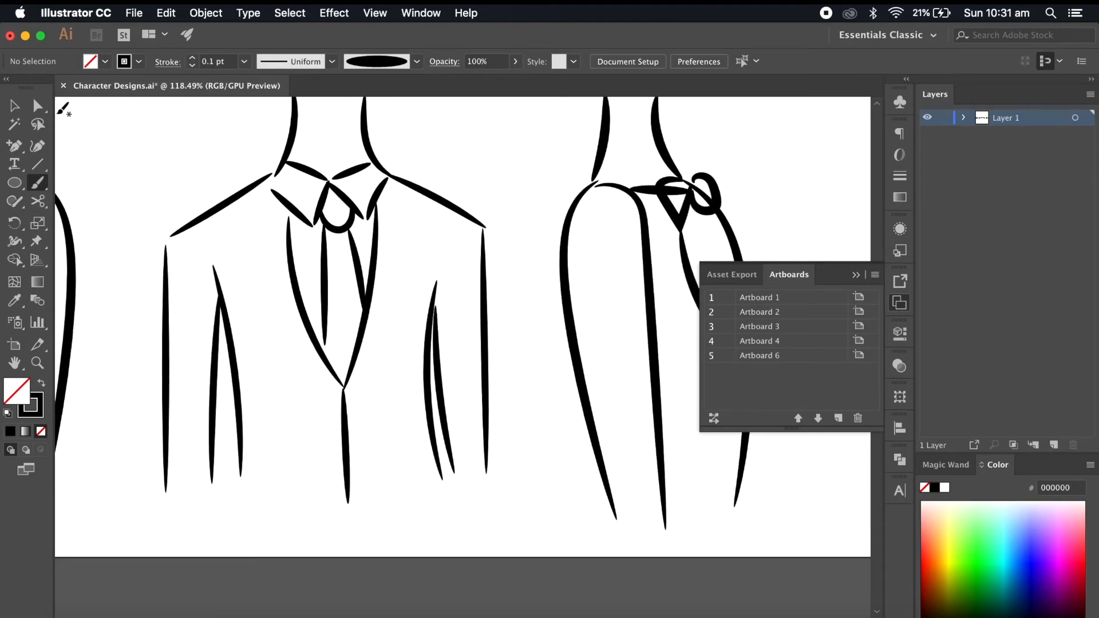
# - Slant the left edge of the front-view necktie by moving its lower end outward
pyautogui.press('a')
pyautogui.scroll(2, 331, 338)
pyautogui.moveTo(322, 349); pyautogui.dragTo(312, 347)
pyautogui.scroll(-4, 437, 422)
pyautogui.scroll(-1, 437, 424)
pyautogui.hscroll(2, 437, 424)
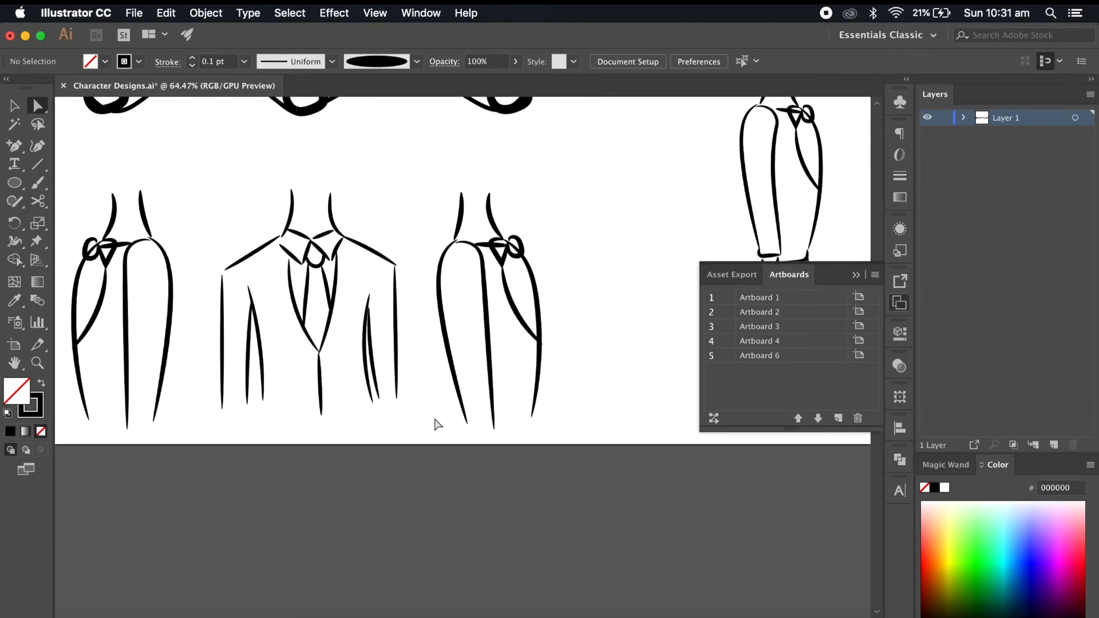
# - Replace the bow tie on the right-facing torso with painted collar strokes and a necktie line
pyautogui.click(15, 105)
pyautogui.scroll(3, 557, 239)
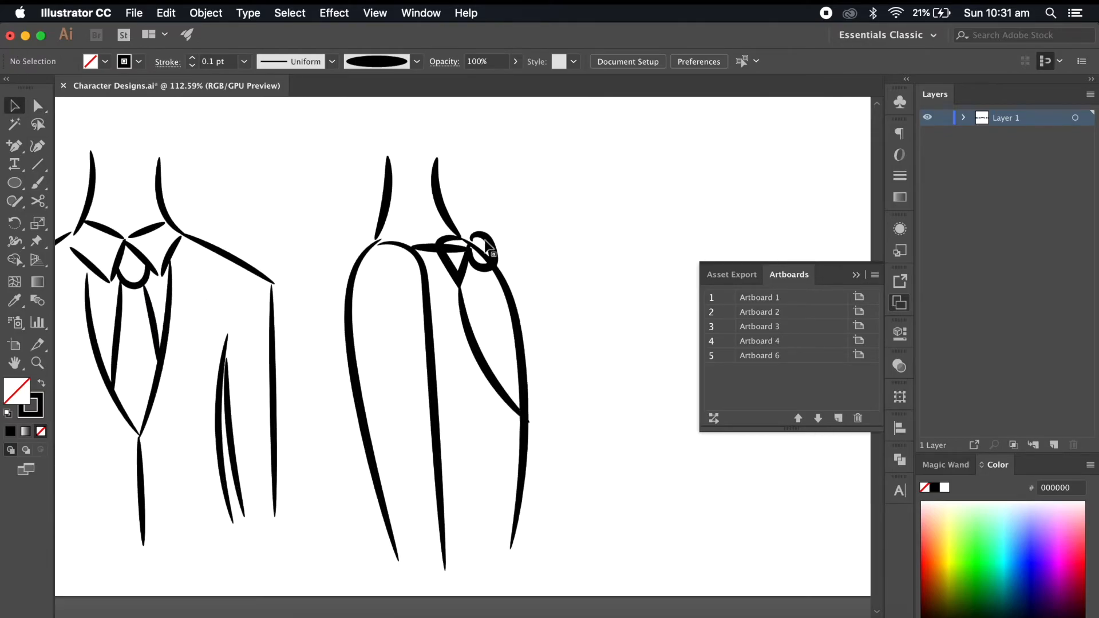
pyautogui.press('b')
pyautogui.scroll(-3, 450, 277)
pyautogui.scroll(3, 380, 265)
pyautogui.moveTo(140, 227); pyautogui.dragTo(138, 227)
pyautogui.moveTo(174, 221)
pyautogui.mouseDown()
pyautogui.moveTo(203, 250)
pyautogui.moveTo(216, 248)
pyautogui.mouseUp()
pyautogui.moveTo(194, 254); pyautogui.dragTo(202, 325)
# - Replace the bow tie on the left-facing torso with painted collar strokes and a necktie line
pyautogui.scroll(-3, 265, 393)
pyautogui.hscroll(-6, 265, 393)
pyautogui.scroll(1, 266, 393)
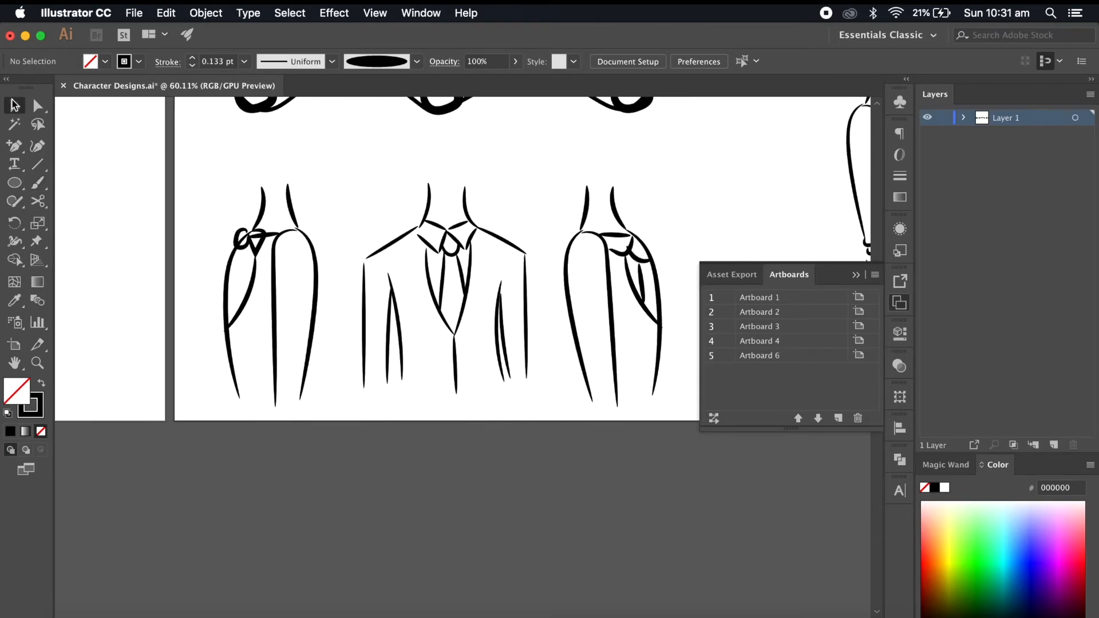
pyautogui.click(15, 105)
pyautogui.scroll(3, 206, 221)
pyautogui.click(284, 256)
pyautogui.press('Delete')
pyautogui.click(250, 250)
pyautogui.press('Delete')
pyautogui.press('b')
pyautogui.moveTo(267, 260); pyautogui.dragTo(244, 280)
pyautogui.moveTo(269, 277); pyautogui.dragTo(262, 349)
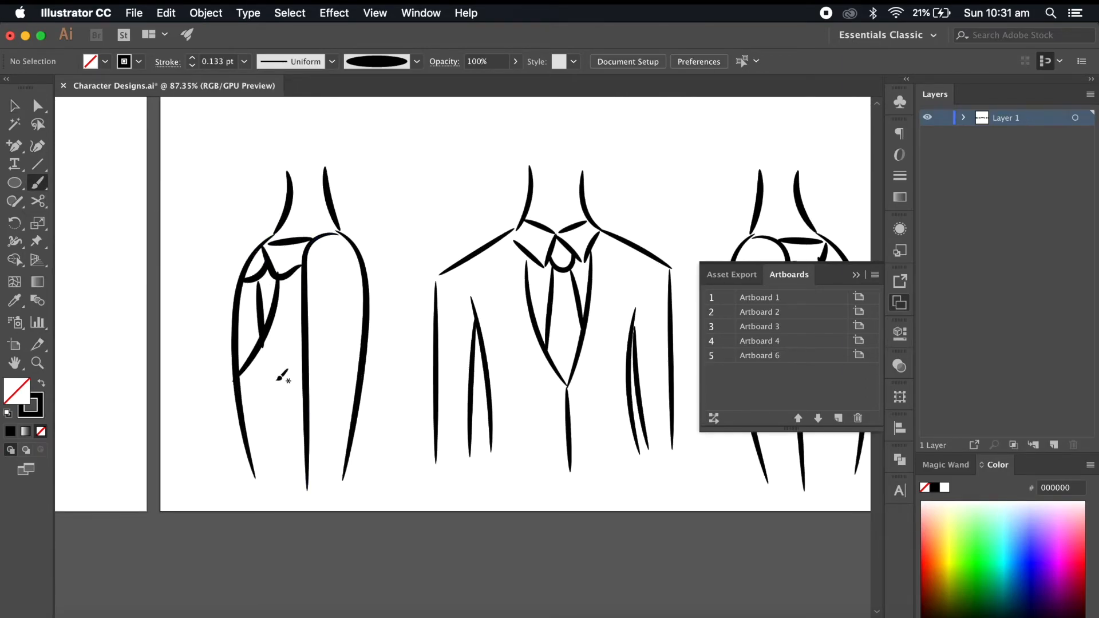
# - Select the collar and necktie strokes on the right-facing torso for copying to the full-body figure
pyautogui.scroll(-5, 266, 350)
pyautogui.hscroll(10, 282, 378)
pyautogui.scroll(3, 282, 382)
pyautogui.press('v')
pyautogui.scroll(5, 226, 323)
pyautogui.hscroll(-8, 224, 318)
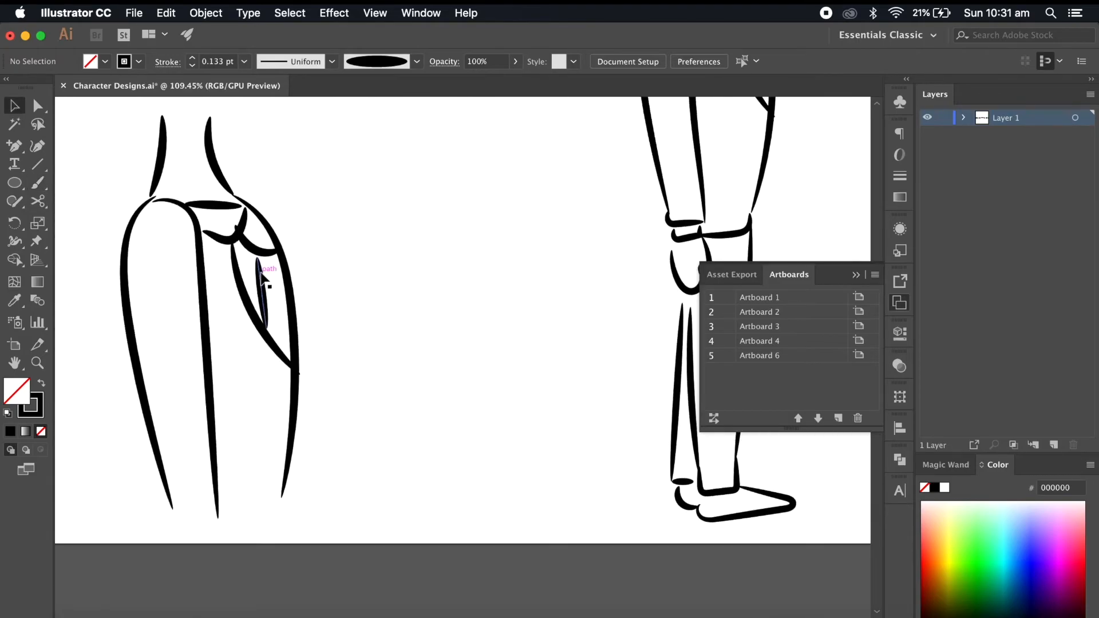
pyautogui.click(258, 261)
pyautogui.keyDown('shift'); pyautogui.click(250, 244); pyautogui.keyUp('shift')
pyautogui.keyDown('shift'); pyautogui.click(237, 234); pyautogui.keyUp('shift')
pyautogui.hscroll(10, 309, 318)
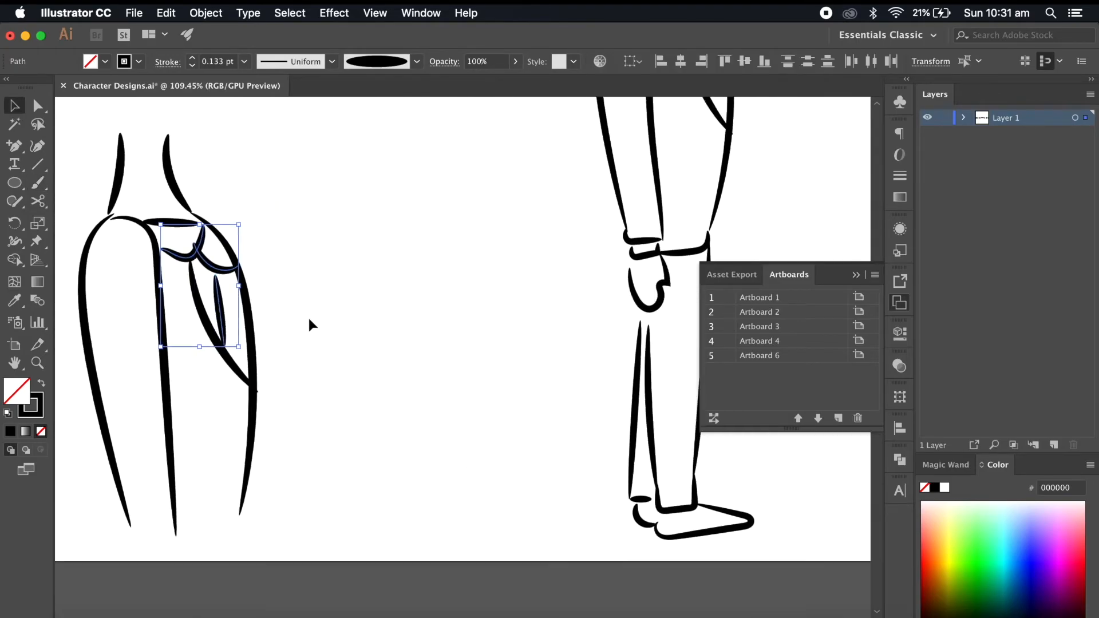
# - Delete the bow tie from the full-body figure and paste the copied collar and necktie strokes
pyautogui.scroll(5, 440, 156)
pyautogui.click(393, 282)
pyautogui.press('Delete')
pyautogui.click(363, 288)
pyautogui.press('Delete')
pyautogui.press('super+v')
# - Place the pasted collar and necktie on the full-body figure's chest, scale them down and nudge them right
pyautogui.scroll(5, 361, 289)
pyautogui.moveTo(504, 351); pyautogui.dragTo(382, 319)
pyautogui.moveTo(449, 449); pyautogui.dragTo(429, 418)
pyautogui.press('Right')
pyautogui.press('Right')
pyautogui.press('Right')
pyautogui.press('Right')
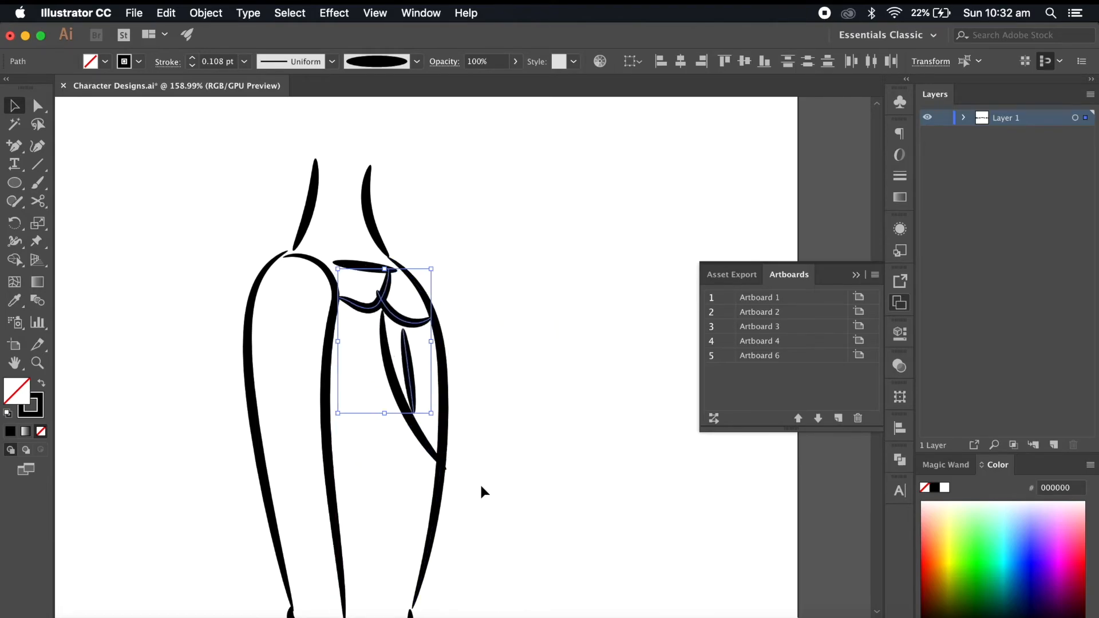
pyautogui.press('Down')
pyautogui.press('Down')
pyautogui.press('Down')
pyautogui.click(565, 486)
pyautogui.scroll(-5, 458, 359)
pyautogui.scroll(5, 455, 355)
# - Delete the pasted collar and necktie strokes from the full-body figure and paint new collar and tie strokes directly on its chest
pyautogui.click(405, 311)
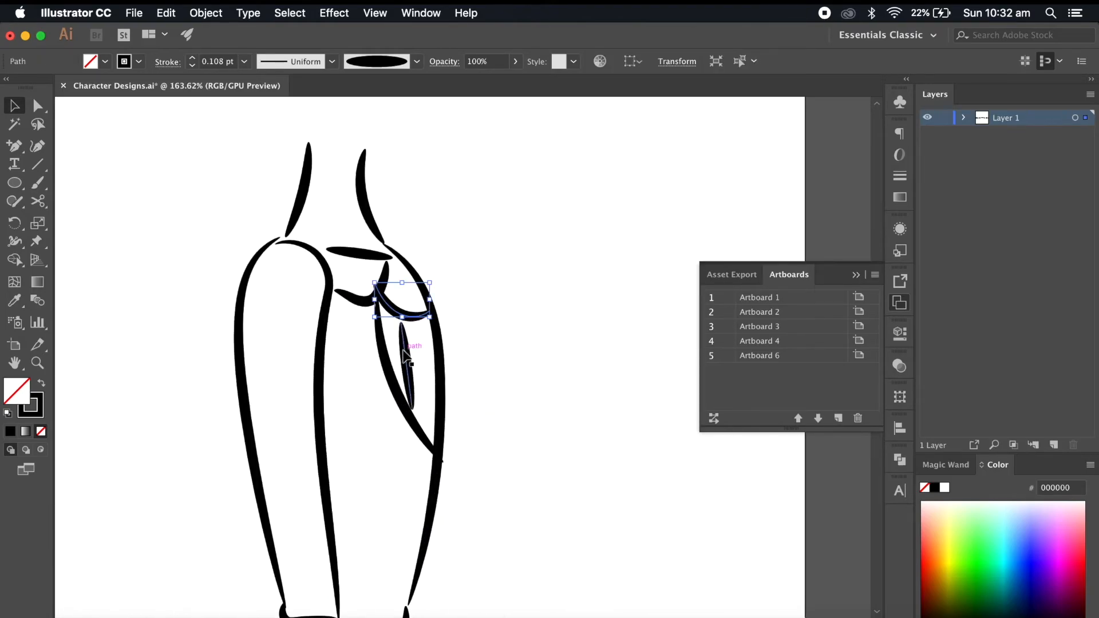
pyautogui.press('Delete')
pyautogui.click(43, 187)
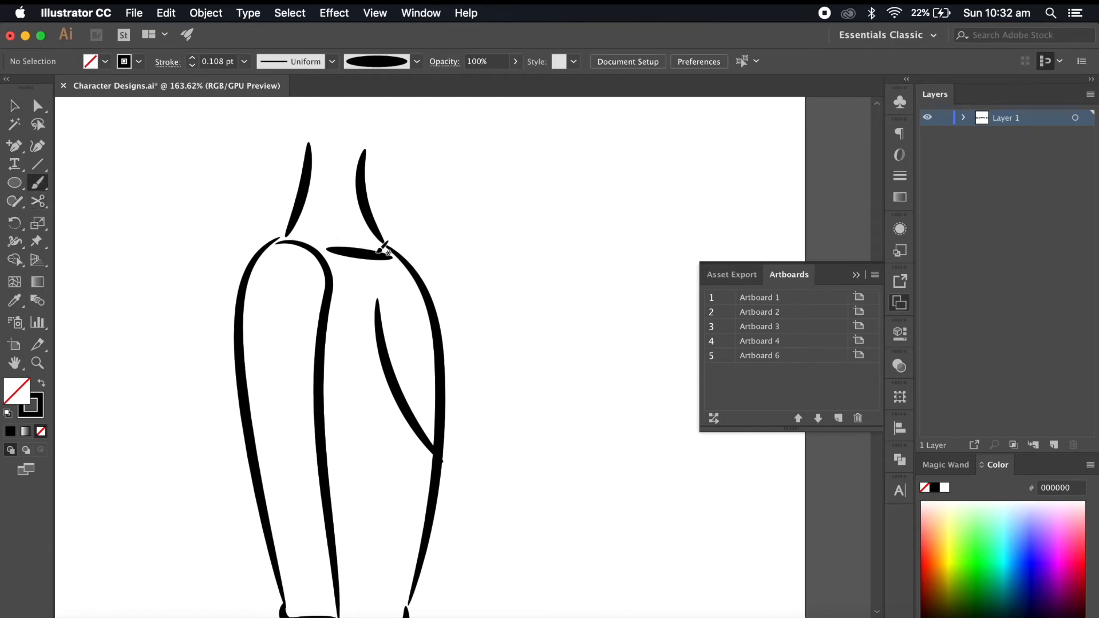
pyautogui.moveTo(330, 283)
pyautogui.mouseDown()
pyautogui.moveTo(429, 302)
pyautogui.moveTo(402, 396)
pyautogui.mouseUp()
pyautogui.scroll(-5, 468, 457)
pyautogui.hscroll(-5, 465, 460)
pyautogui.scroll(3, 470, 455)
pyautogui.hscroll(-2, 469, 455)
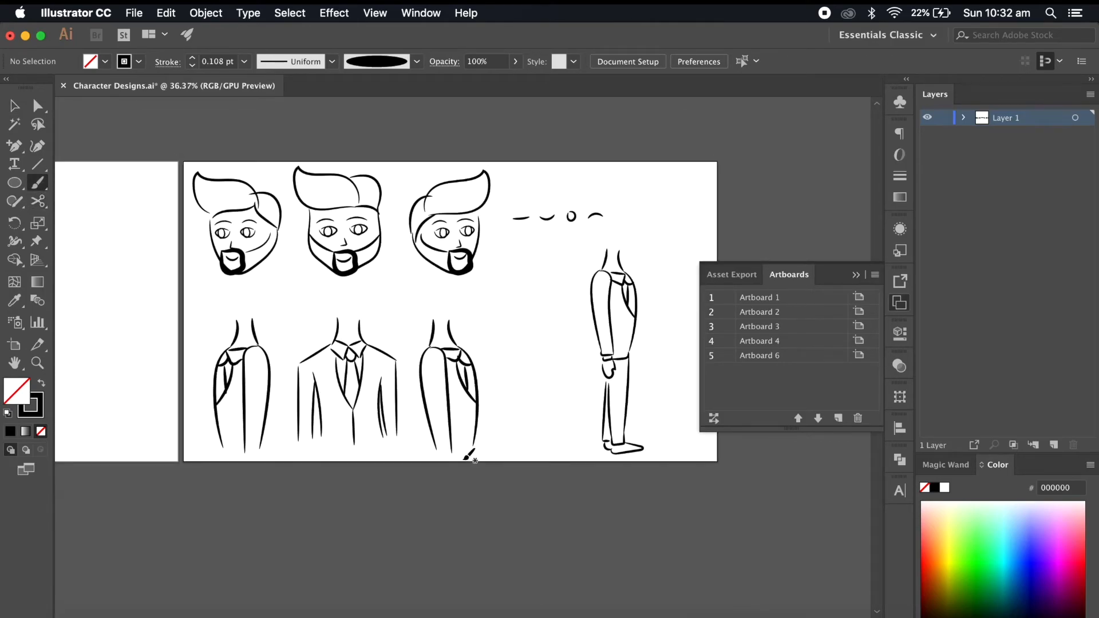
# - Save the document and add a blank artboard beside the bearded man's artboard
pyautogui.click(134, 12)
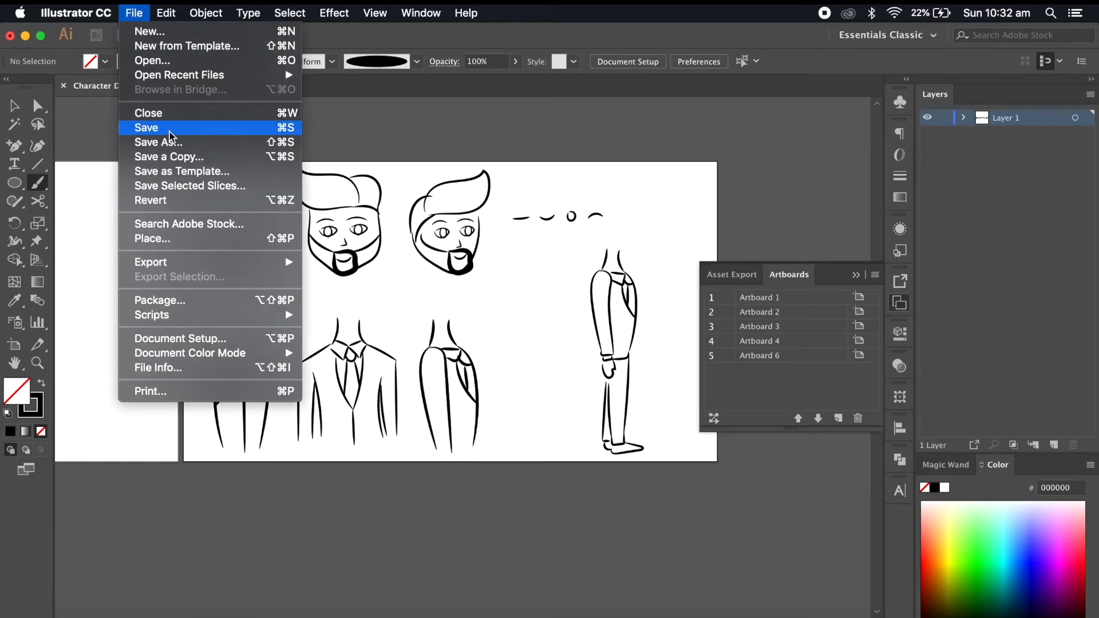
pyautogui.click(170, 130)
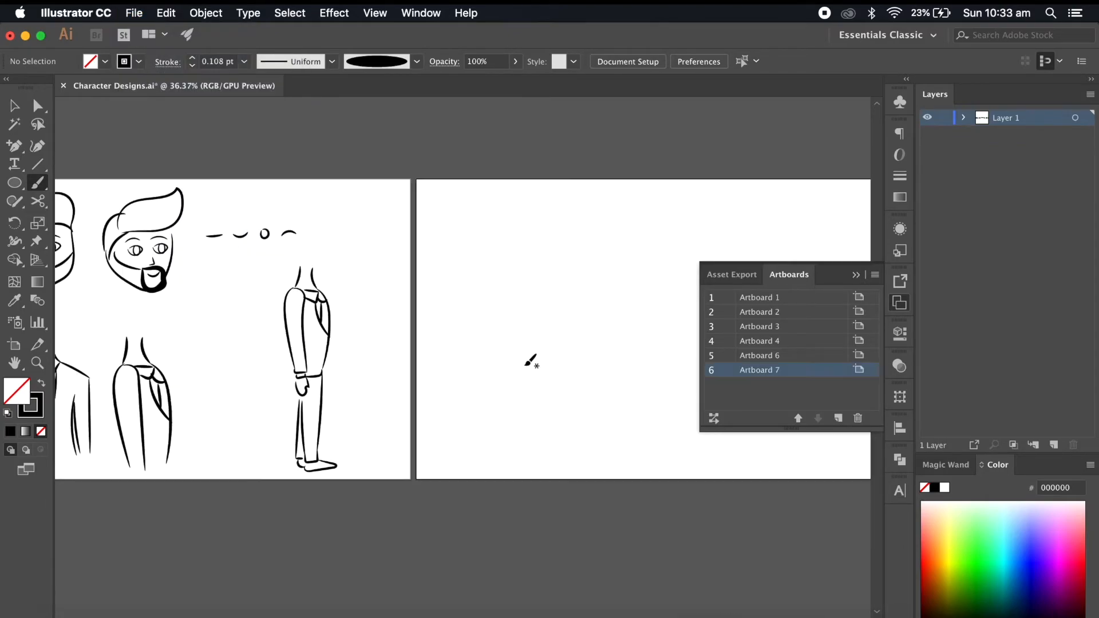
pyautogui.hscroll(2, 532, 361)
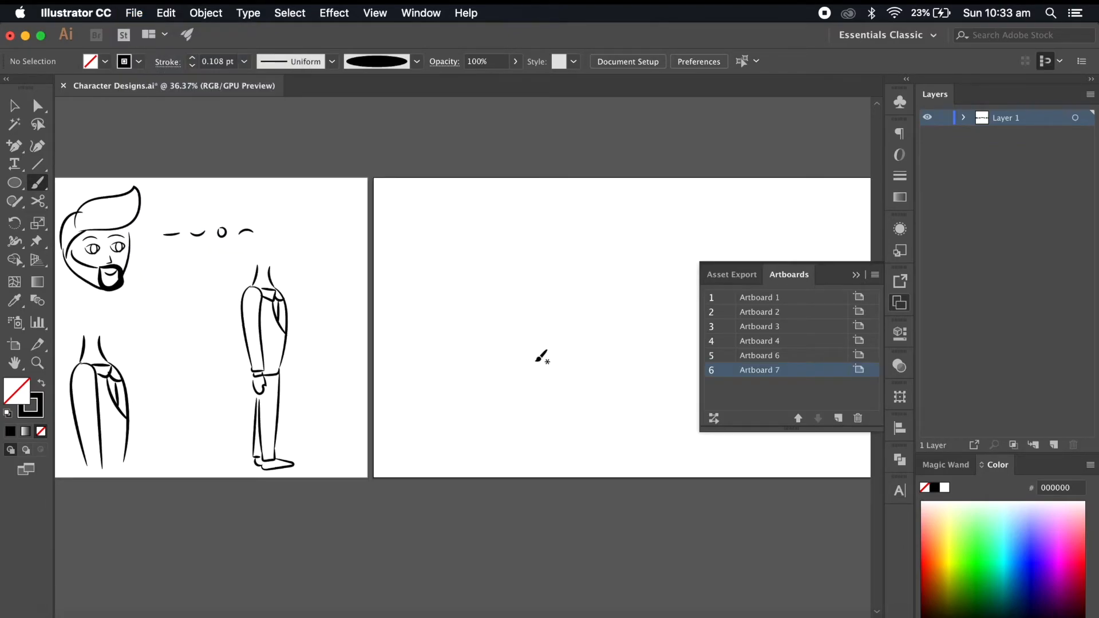
pyautogui.hscroll(-2, 547, 355)
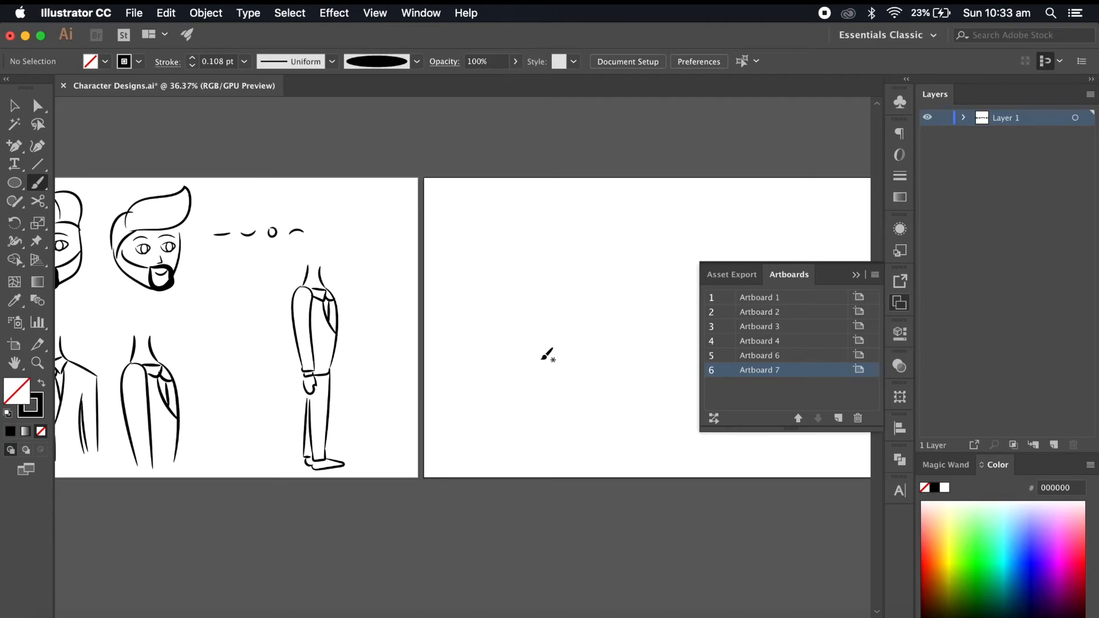
# - Switch to Storyboard.pdf in Preview, and to the Teri Yaari video in Chrome, to examine the scenes and background characters for reference
pyautogui.click(846, 611)
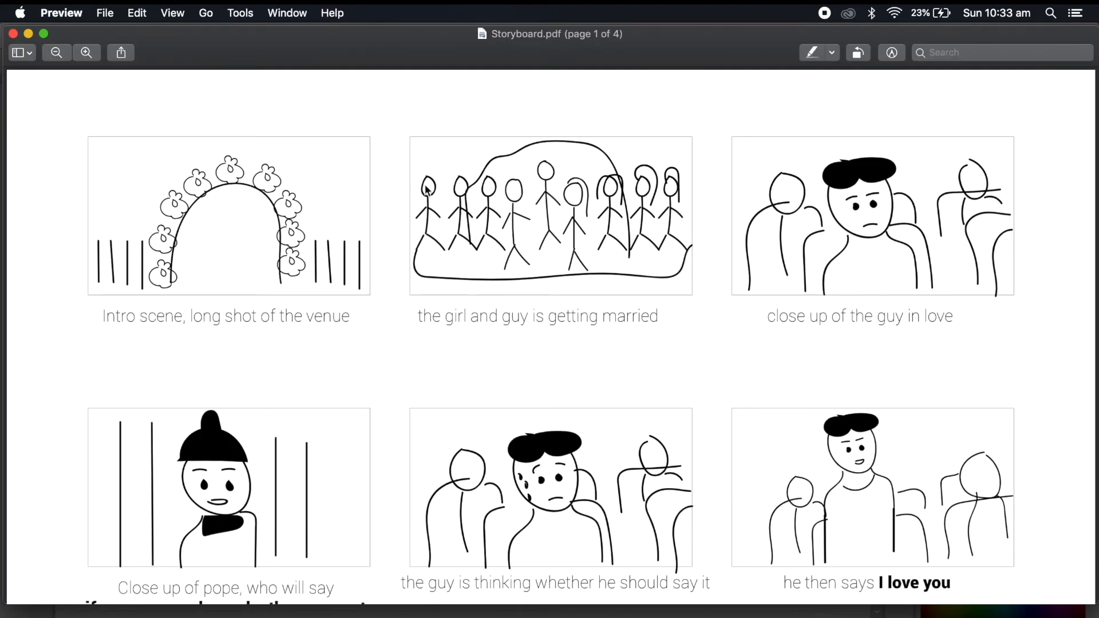
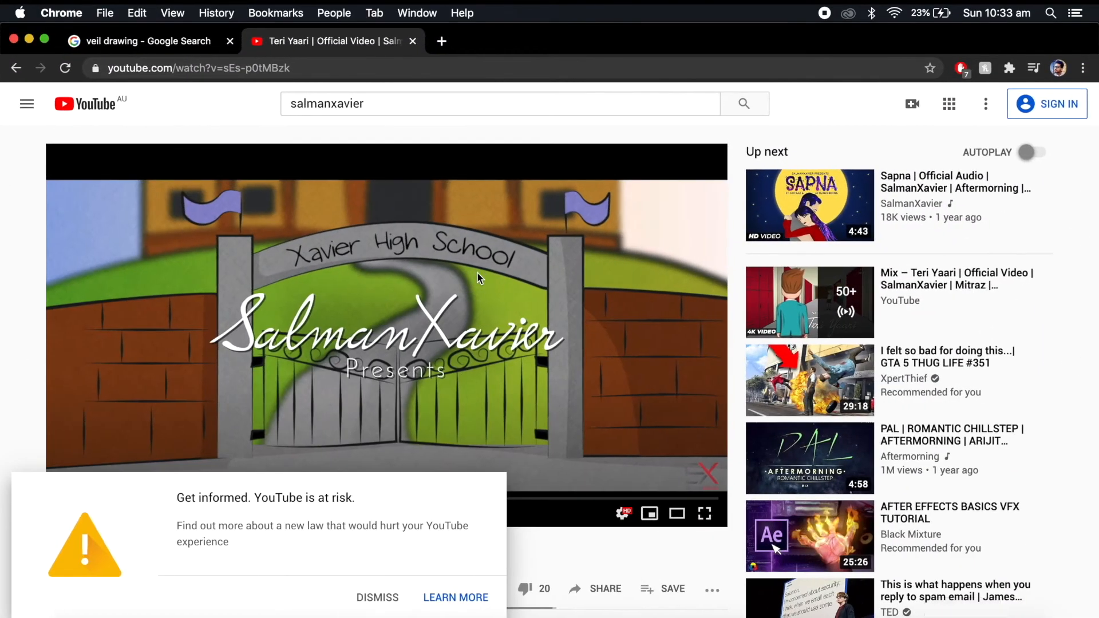
pyautogui.click(392, 598)
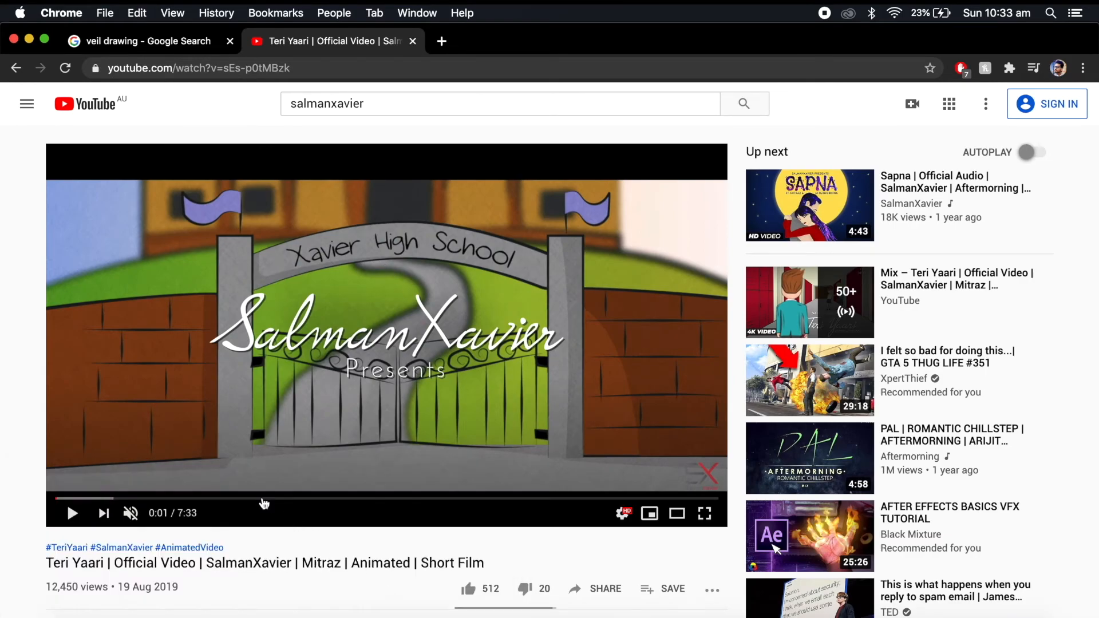
pyautogui.click(261, 499)
pyautogui.click(308, 499)
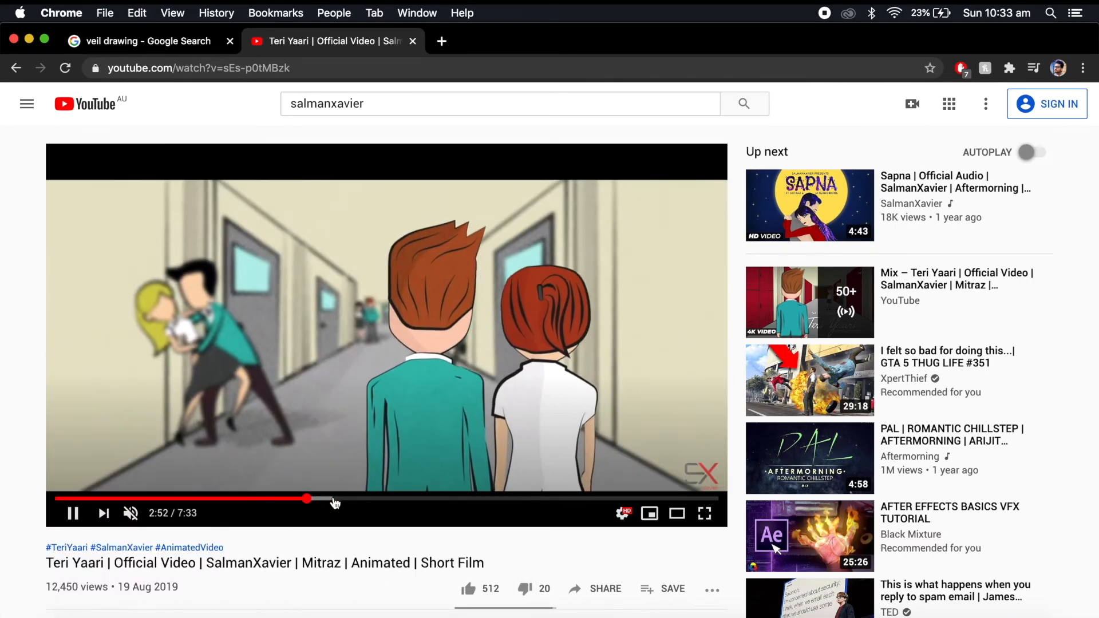
pyautogui.click(73, 514)
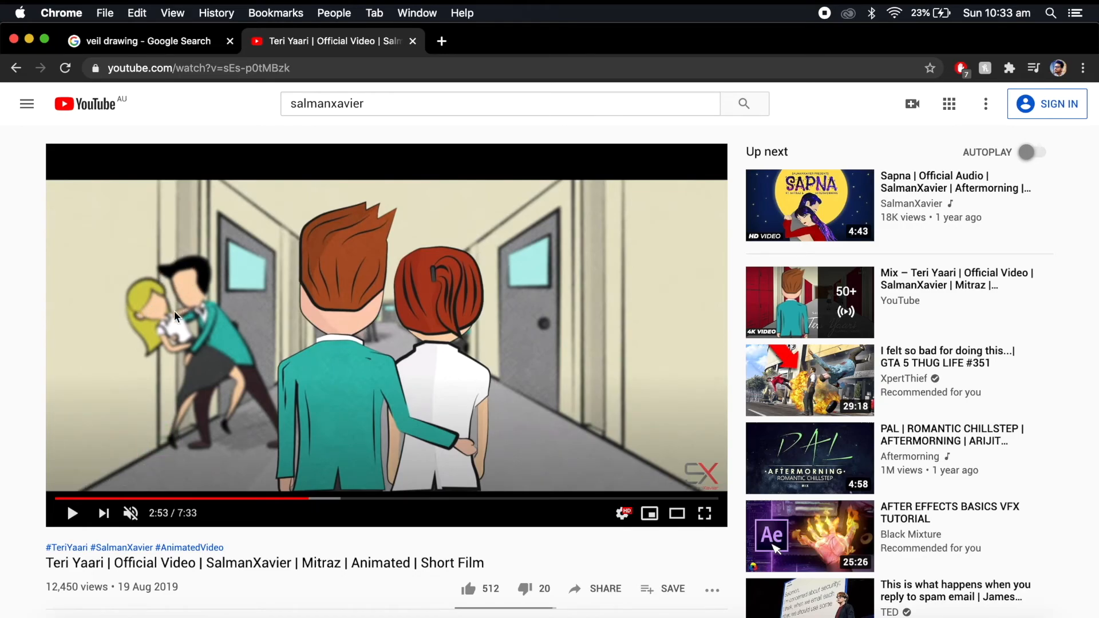
pyautogui.click(522, 499)
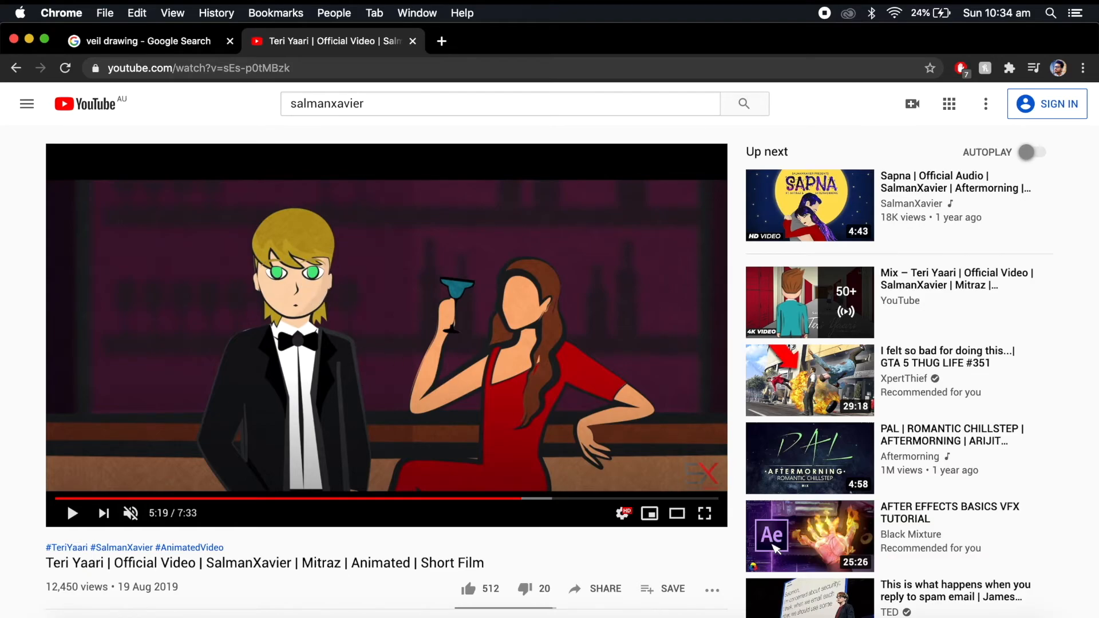
# - Switch back to Illustrator and copy the front-facing torso with bow tie from Artboard 1 onto Artboard 7
pyautogui.press('super+Tab')
pyautogui.hscroll(-10, 329, 426)
pyautogui.scroll(-2, 329, 425)
pyautogui.hscroll(2, 329, 424)
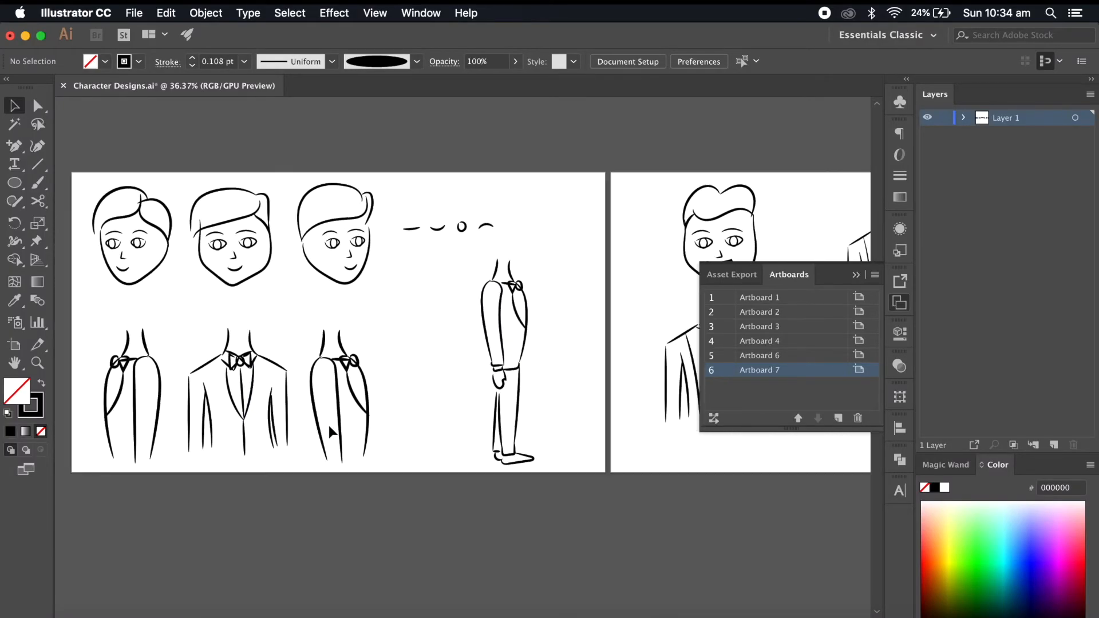
pyautogui.moveTo(294, 314); pyautogui.dragTo(189, 465)
pyautogui.hscroll(10, 279, 501)
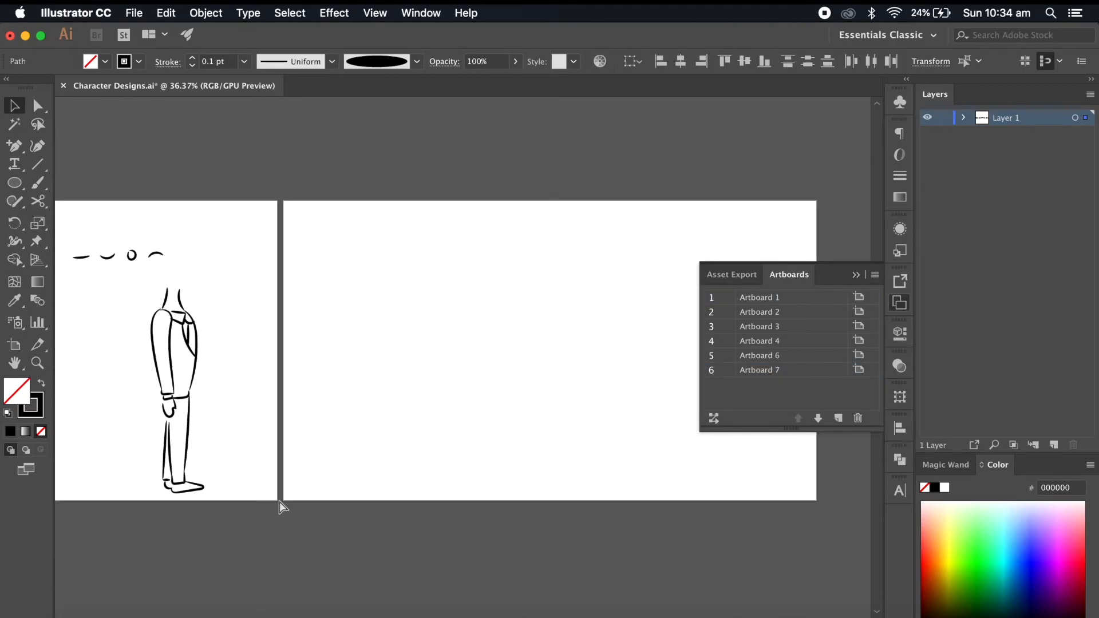
pyautogui.click(279, 501)
# - Copy the front-facing bearded head from Artboard 6 and paste it on Artboard 7
pyautogui.hscroll(-10, 528, 361)
pyautogui.scroll(2, 528, 362)
pyautogui.moveTo(512, 263); pyautogui.dragTo(418, 370)
pyautogui.press('super+c')
pyautogui.hscroll(10, 450, 382)
pyautogui.press('super+v')
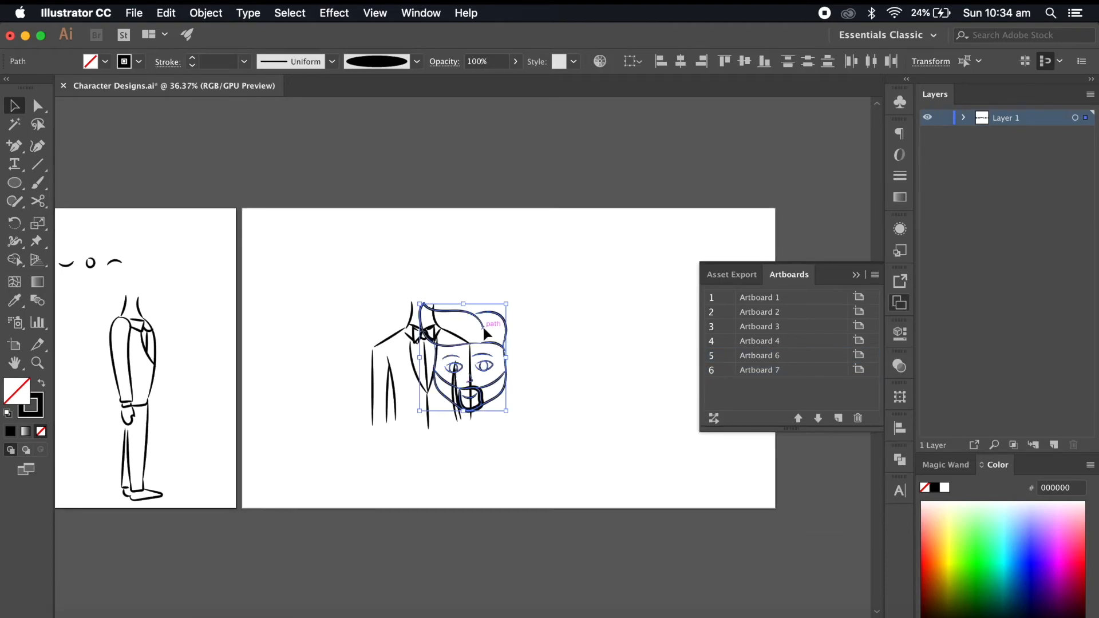
# - Place the pasted head above the bow-tie torso and nudge it down and left onto the neck
pyautogui.moveTo(484, 329); pyautogui.dragTo(439, 237)
pyautogui.scroll(5, 492, 322)
pyautogui.press('Down')
pyautogui.press('Down')
pyautogui.press('Down')
pyautogui.press('Down')
pyautogui.press('Down')
pyautogui.press('Left')
pyautogui.press('Left')
pyautogui.press('Left')
pyautogui.click(492, 322)
pyautogui.scroll(5, 492, 322)
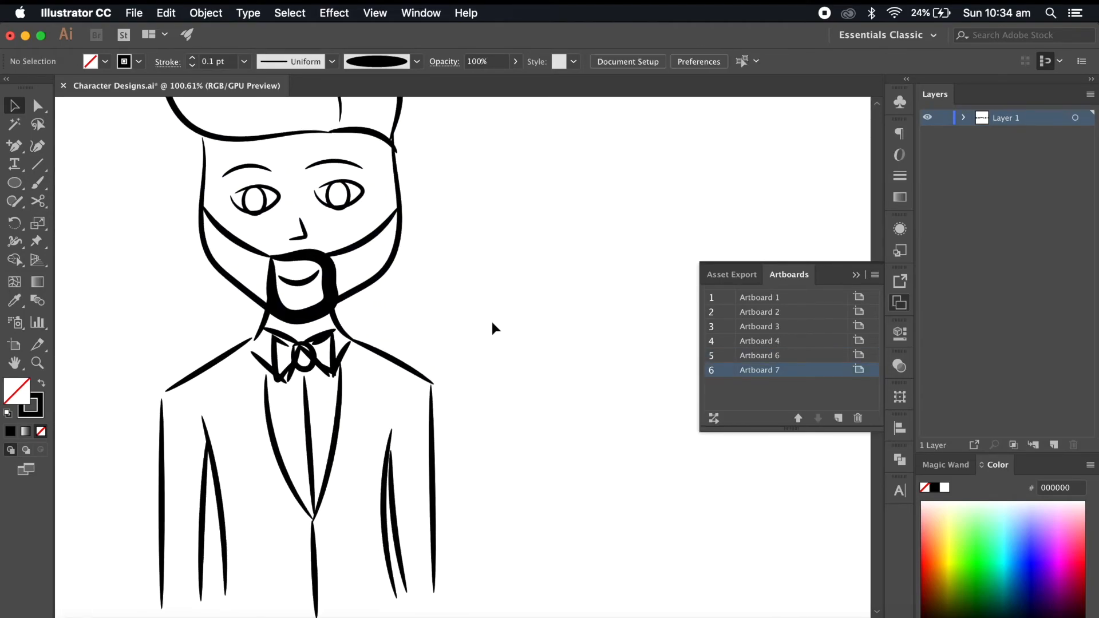
# - Delete the goatee, mouth and both beard lines from the head on Artboard 7
pyautogui.scroll(2, 493, 323)
pyautogui.hscroll(-1, 493, 323)
pyautogui.moveTo(285, 340); pyautogui.dragTo(283, 332)
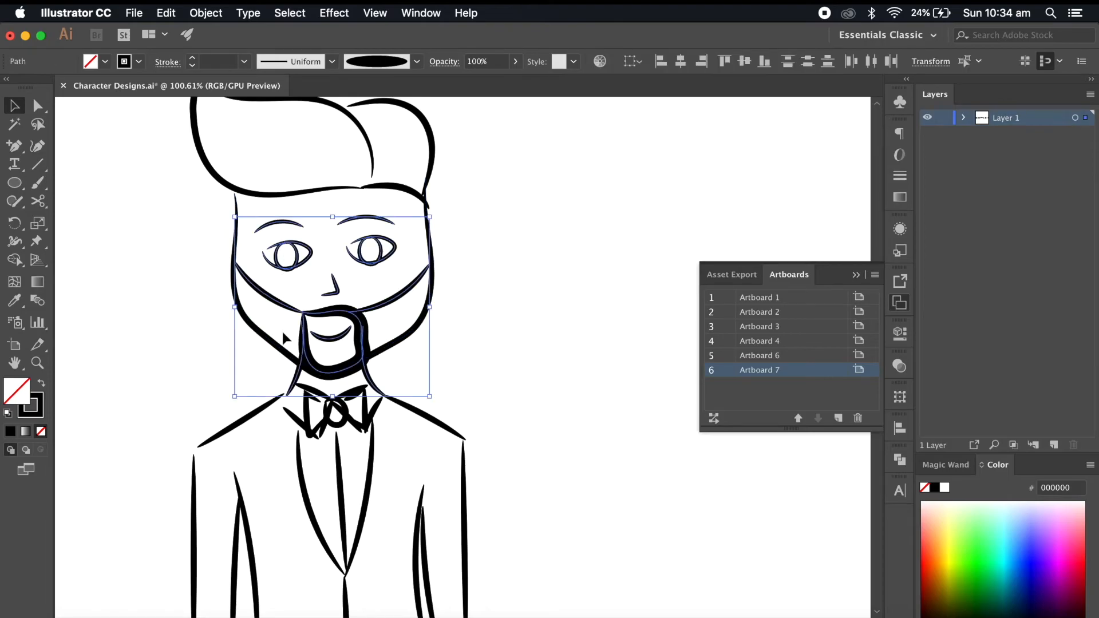
pyautogui.click(535, 324)
pyautogui.click(361, 332)
pyautogui.press('Delete')
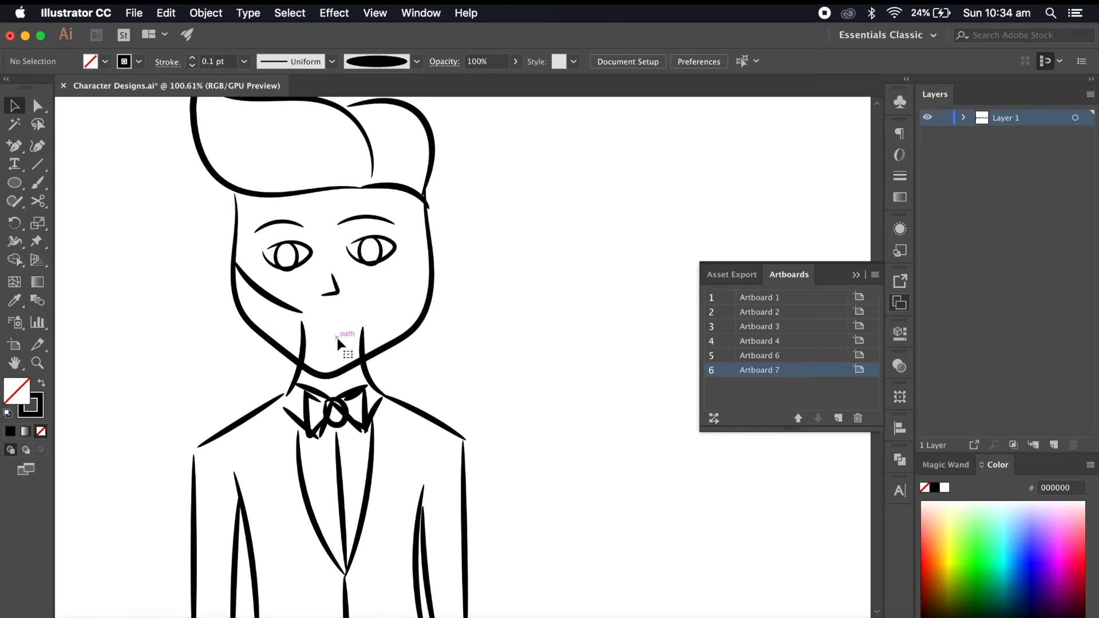
pyautogui.click(287, 306)
pyautogui.press('Delete')
# - Delete the eyes, eyebrows, nose and quiff hair, keeping only the face outline
pyautogui.click(336, 291)
pyautogui.press('Delete')
pyautogui.scroll(3, 273, 270)
pyautogui.click(407, 284)
pyautogui.press('Delete')
# - Paint a new side-parted hairstyle above the blank face with Paintbrush strokes for two hair lobes and the hairline
pyautogui.click(39, 184)
pyautogui.moveTo(460, 297)
pyautogui.mouseDown()
pyautogui.moveTo(390, 259)
pyautogui.moveTo(294, 308)
pyautogui.mouseUp()
pyautogui.moveTo(391, 247); pyautogui.dragTo(263, 301)
pyautogui.moveTo(378, 228); pyautogui.dragTo(459, 295)
pyautogui.scroll(-5, 506, 341)
pyautogui.scroll(4, 505, 341)
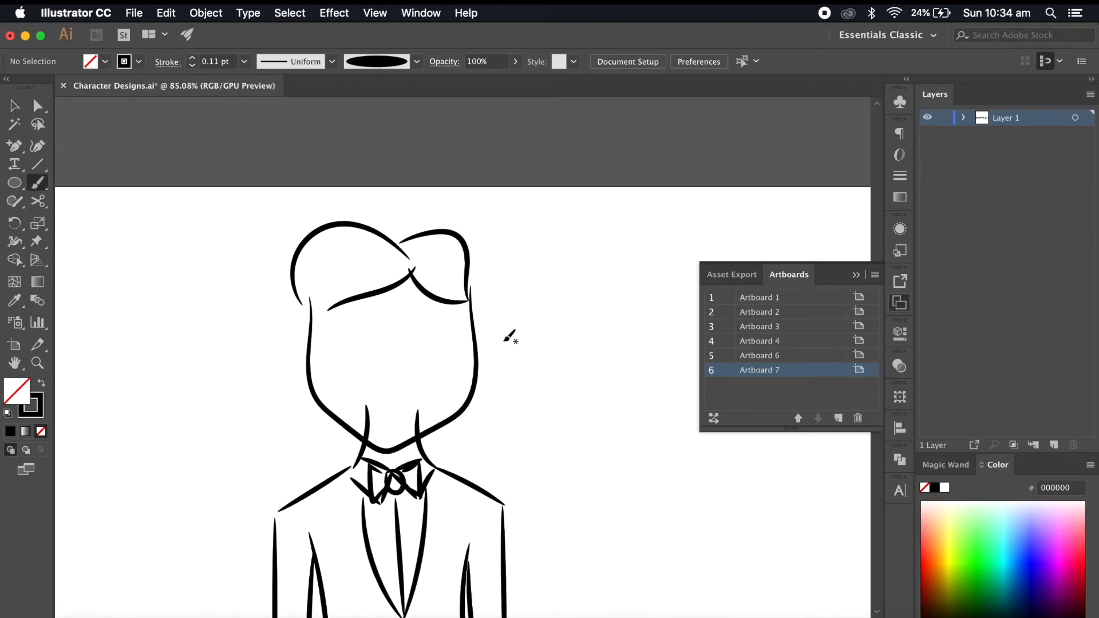
# - Scale the smaller hair lobe up slightly to about 113 × 112 px so it meets the face outline
pyautogui.scroll(-3, 509, 337)
pyautogui.click(15, 105)
pyautogui.click(471, 161)
pyautogui.moveTo(483, 139); pyautogui.dragTo(486, 140)
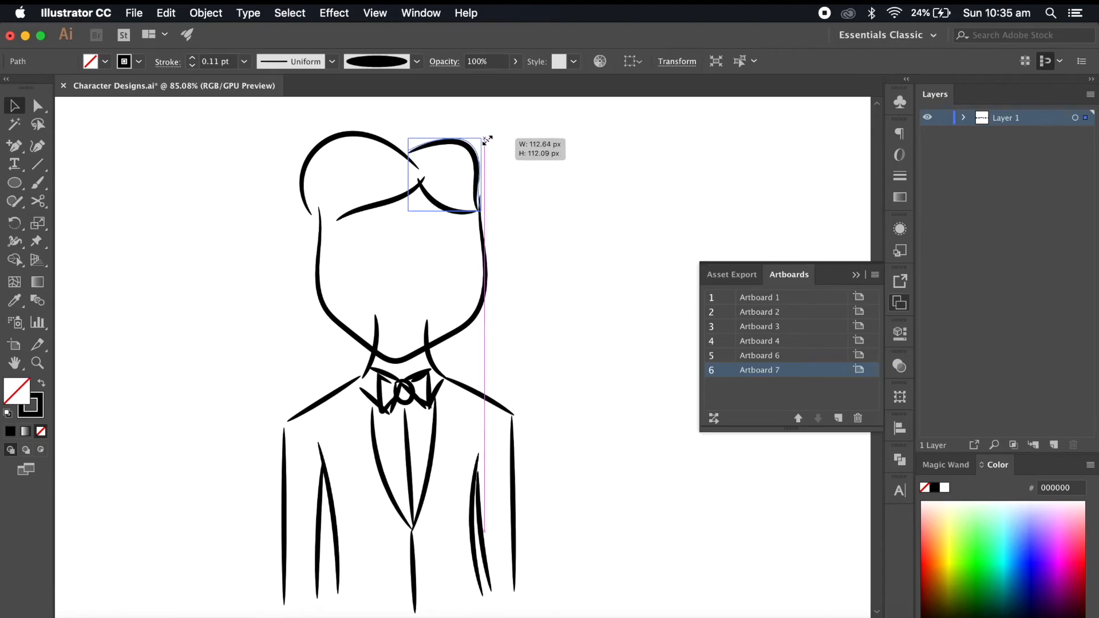
pyautogui.click(521, 253)
# - Delete the bow tie's knot and both wings from the suited torso
pyautogui.scroll(-4, 521, 253)
pyautogui.scroll(3, 420, 263)
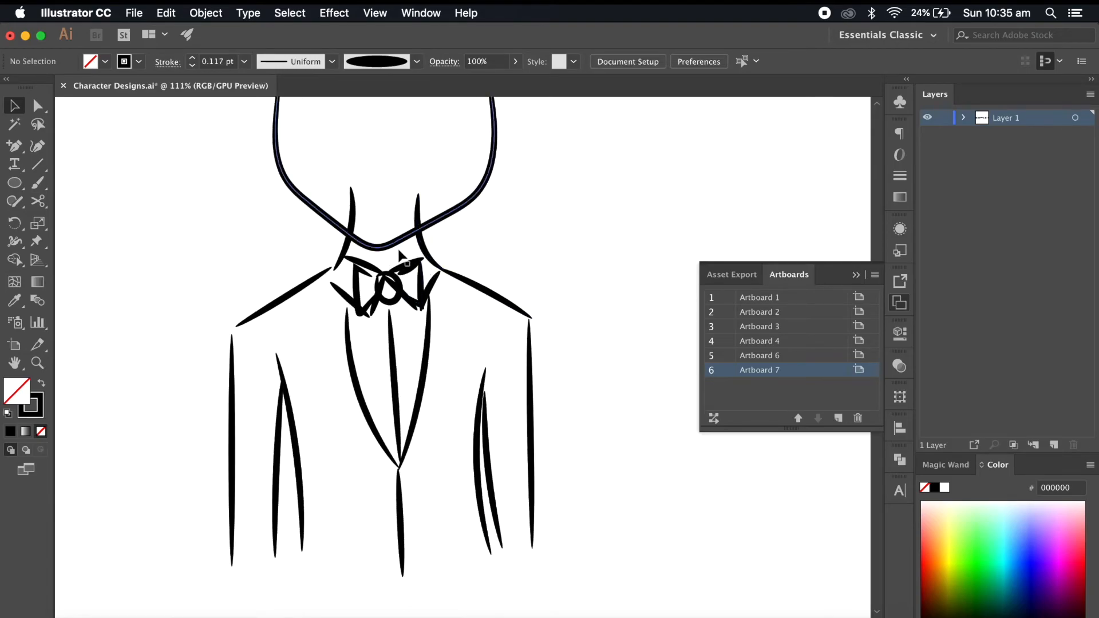
pyautogui.click(402, 284)
pyautogui.press('Delete')
pyautogui.click(359, 288)
pyautogui.press('Delete')
pyautogui.click(435, 282)
pyautogui.press('Delete')
pyautogui.scroll(2, 435, 287)
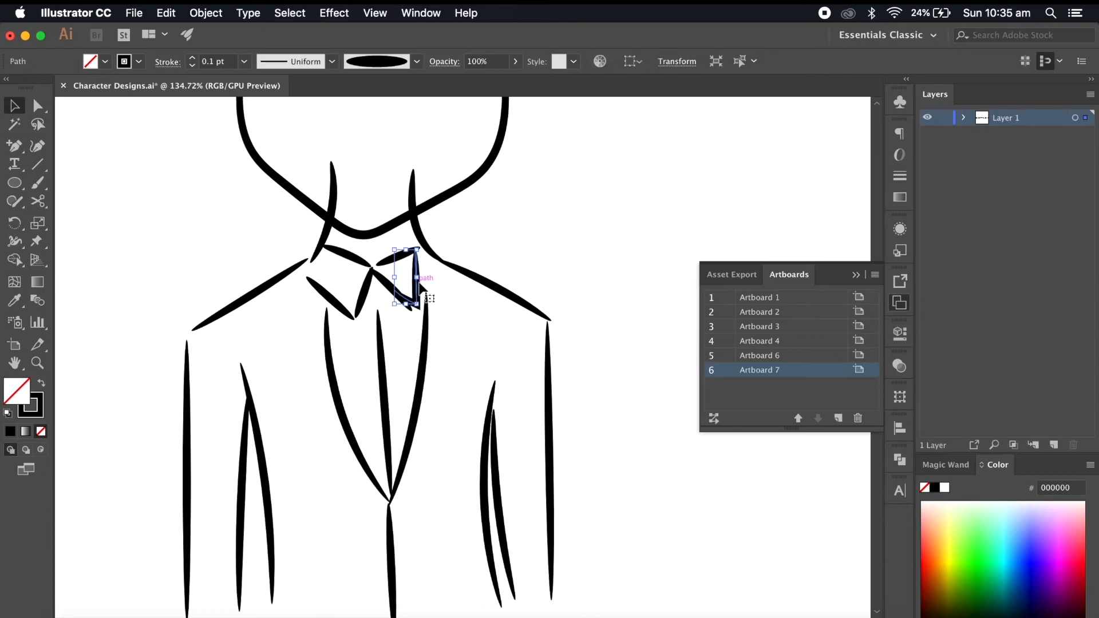
# - Paint the missing collar edge on the right side of the suited torso with the Paintbrush
pyautogui.press('a')
pyautogui.moveTo(23, 151)
pyautogui.mouseDown()
pyautogui.moveTo(55, 164)
pyautogui.moveTo(69, 146)
pyautogui.mouseUp()
pyautogui.click(38, 184)
pyautogui.moveTo(447, 271); pyautogui.dragTo(415, 310)
pyautogui.scroll(-9, 450, 354)
pyautogui.press('v')
pyautogui.scroll(-4, 511, 375)
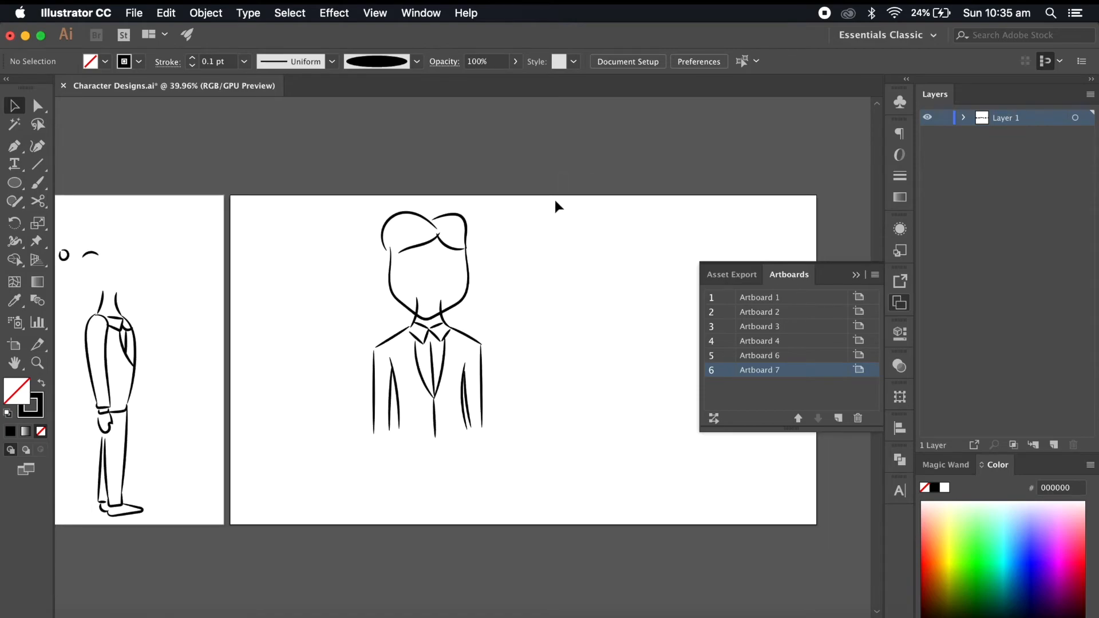
# - Select the whole faceless head-and-torso figure on Artboard 7 and scale it down
pyautogui.moveTo(363, 439); pyautogui.dragTo(339, 458)
pyautogui.click(476, 505)
pyautogui.scroll(3, 473, 487)
pyautogui.moveTo(286, 422); pyautogui.dragTo(288, 424)
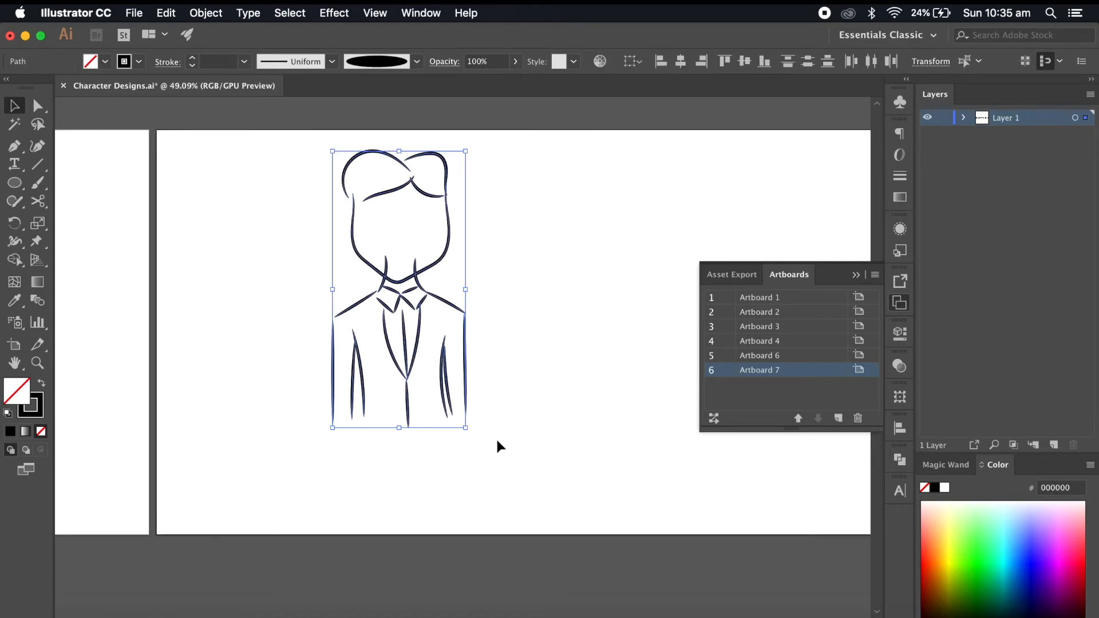
pyautogui.moveTo(469, 431); pyautogui.dragTo(416, 318)
pyautogui.click(485, 436)
# - Copy the standing full-body figure with arms at its sides from Artboard 2 and paste it on Artboard 7
pyautogui.hscroll(-20, 485, 435)
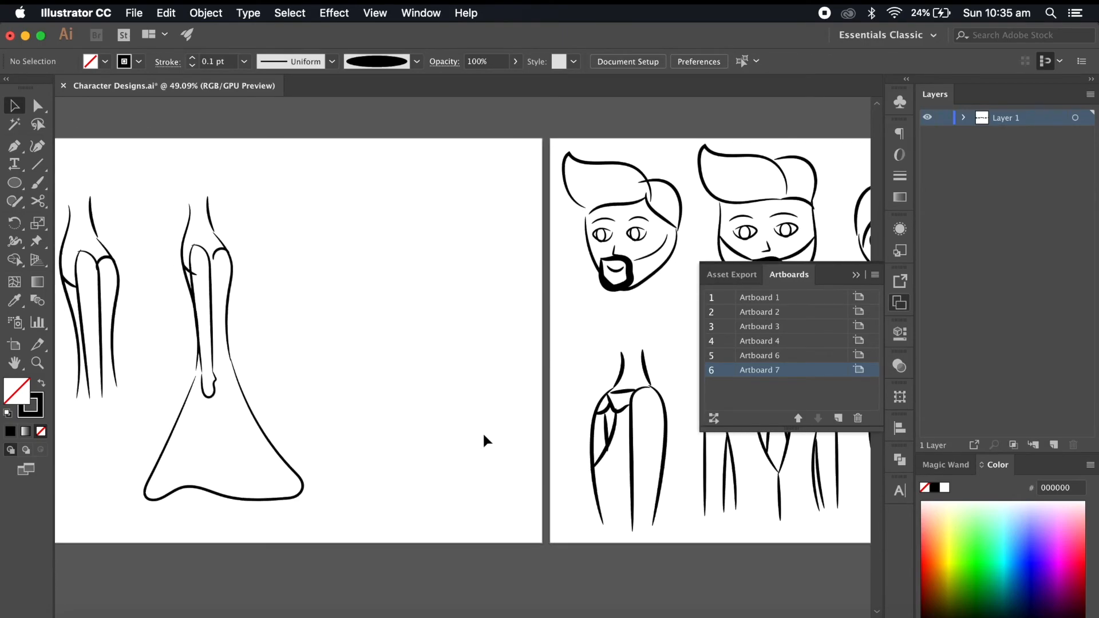
pyautogui.hscroll(-20, 484, 441)
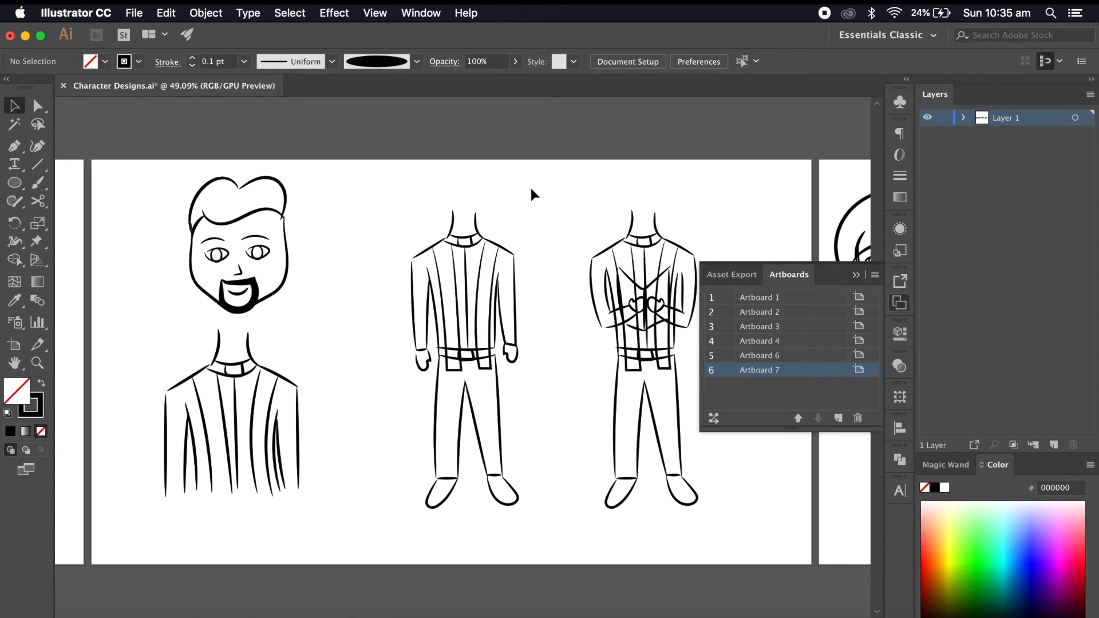
pyautogui.moveTo(532, 196); pyautogui.dragTo(429, 446)
pyautogui.moveTo(554, 259); pyautogui.dragTo(384, 508)
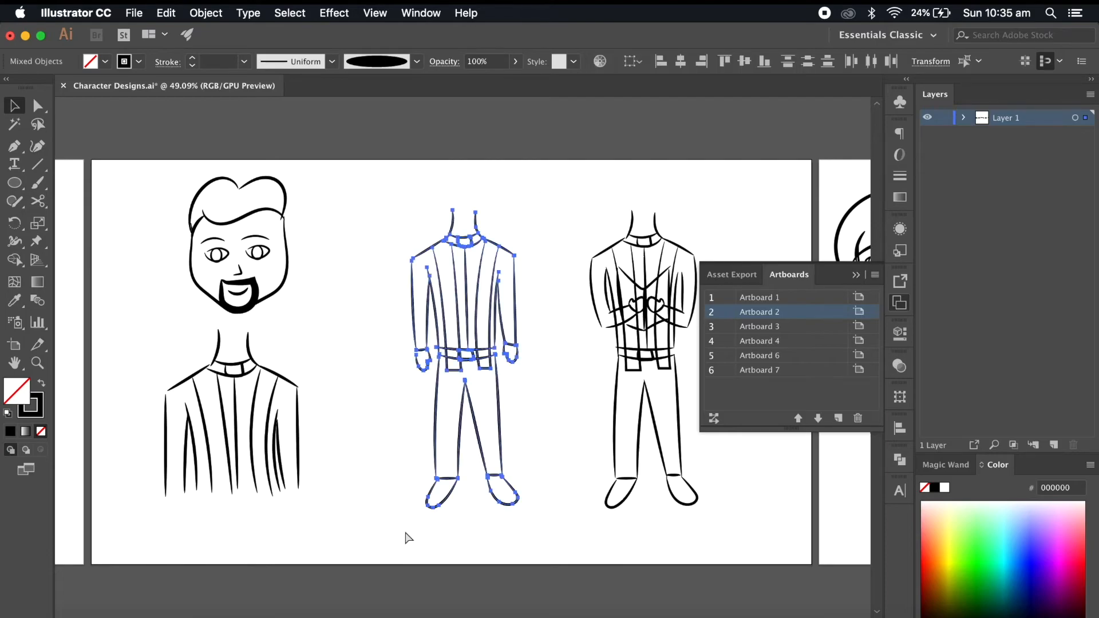
pyautogui.hscroll(-15, 404, 528)
pyautogui.hscroll(15, 405, 528)
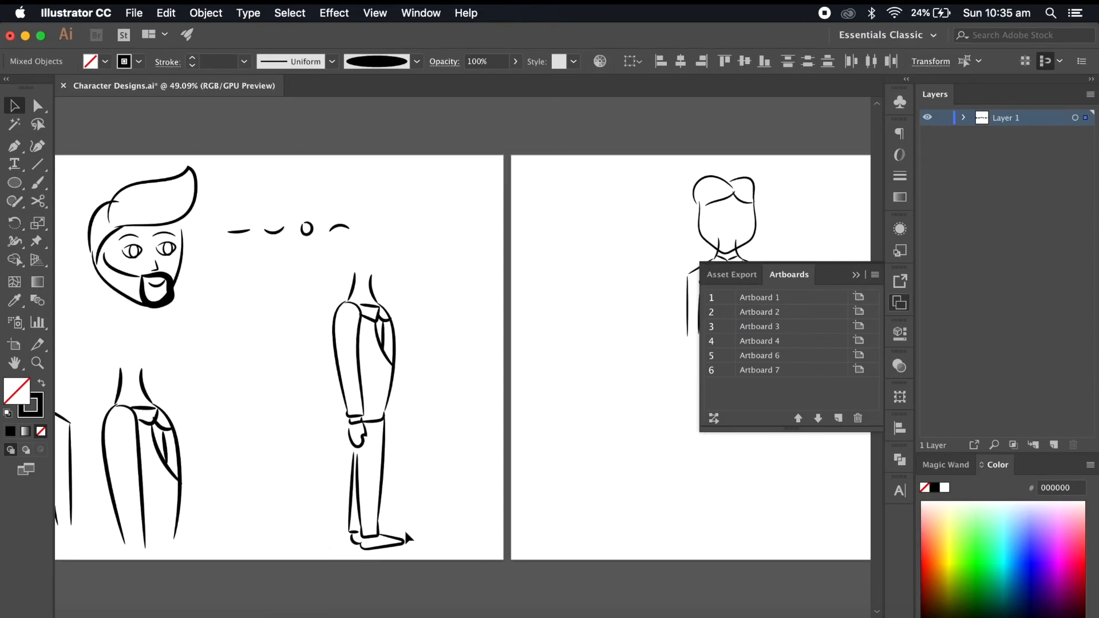
pyautogui.press('cmd+v')
pyautogui.click(576, 367)
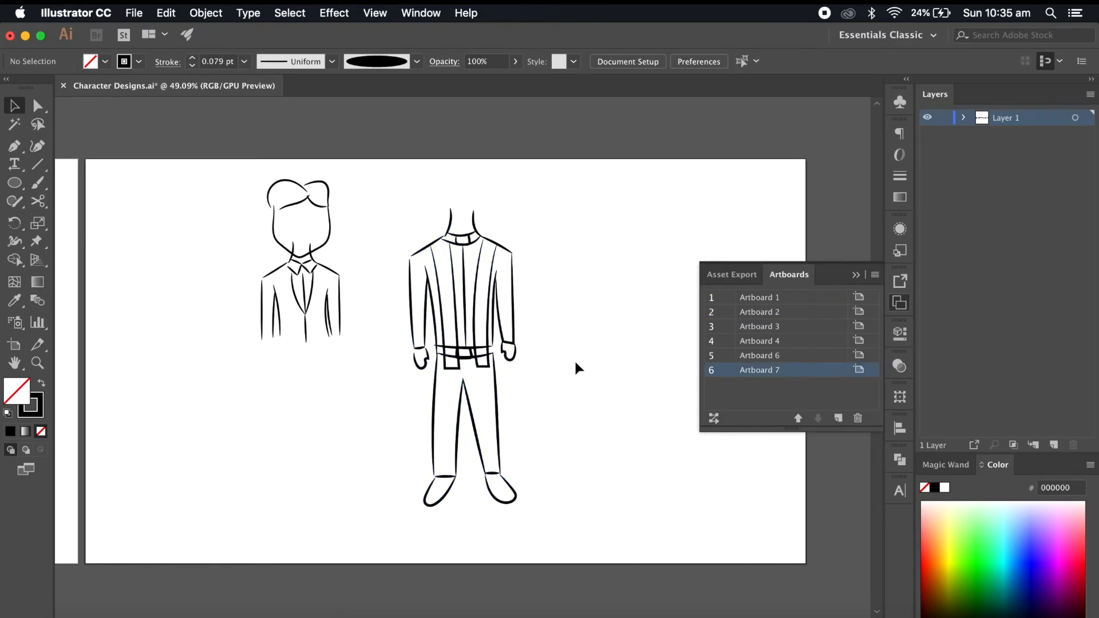
pyautogui.moveTo(404, 309); pyautogui.dragTo(395, 306)
pyautogui.press('Delete')
pyautogui.click(506, 358)
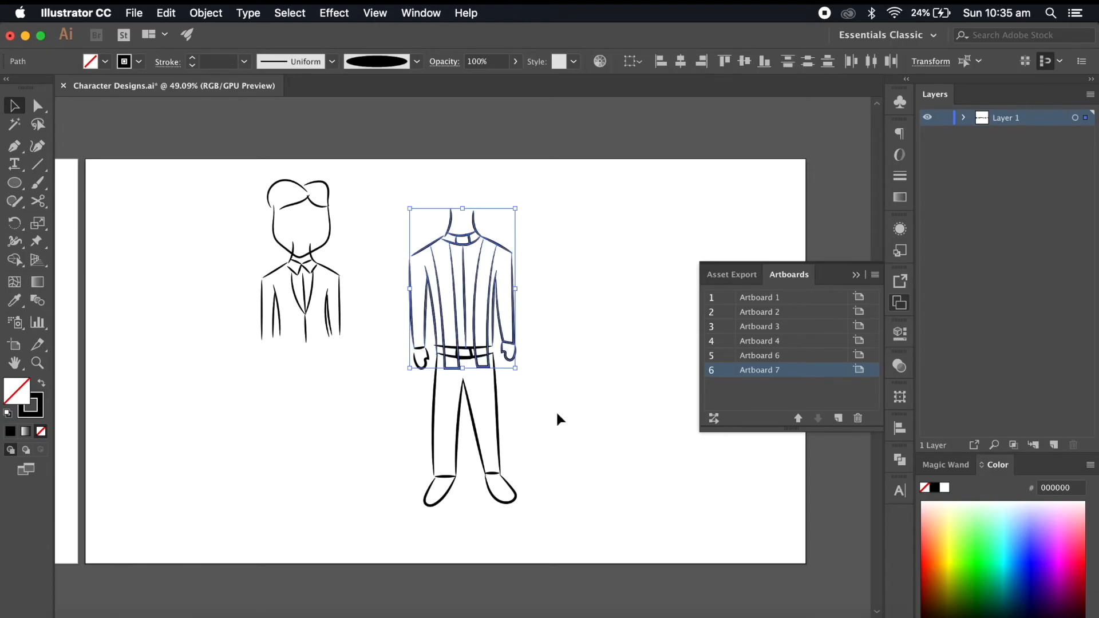
pyautogui.click(556, 410)
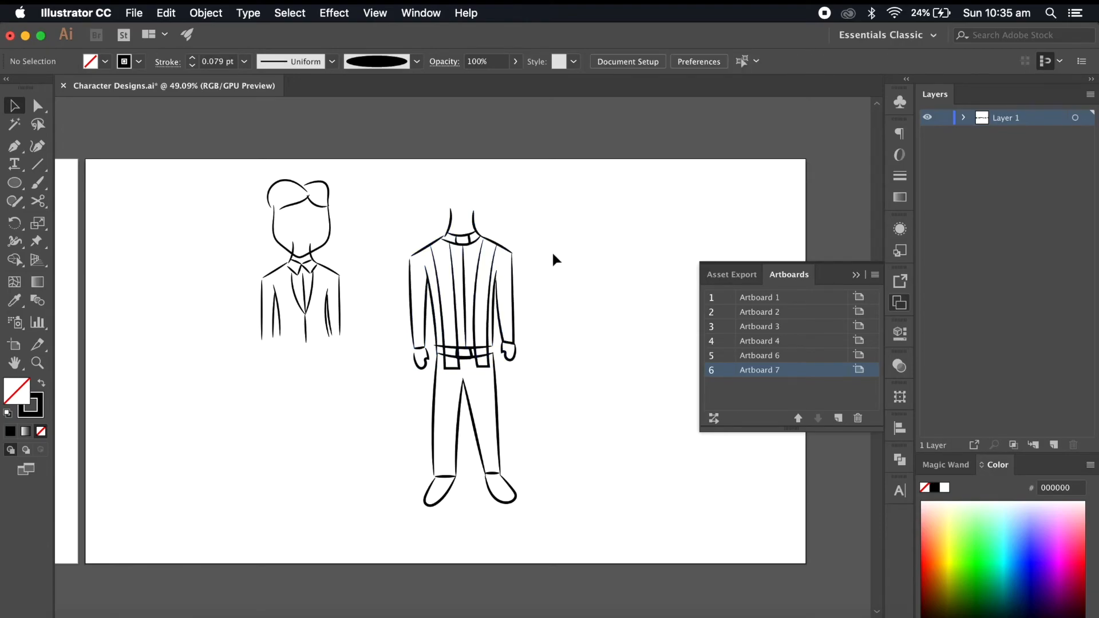
# - Delete the suited torso and neck below the faceless head, keeping the head and hair
pyautogui.scroll(5, 560, 206)
pyautogui.scroll(-3, 560, 207)
pyautogui.scroll(2, 407, 276)
pyautogui.hscroll(-2, 407, 276)
pyautogui.moveTo(140, 358); pyautogui.dragTo(139, 358)
pyautogui.press('Delete')
pyautogui.scroll(2, 608, 261)
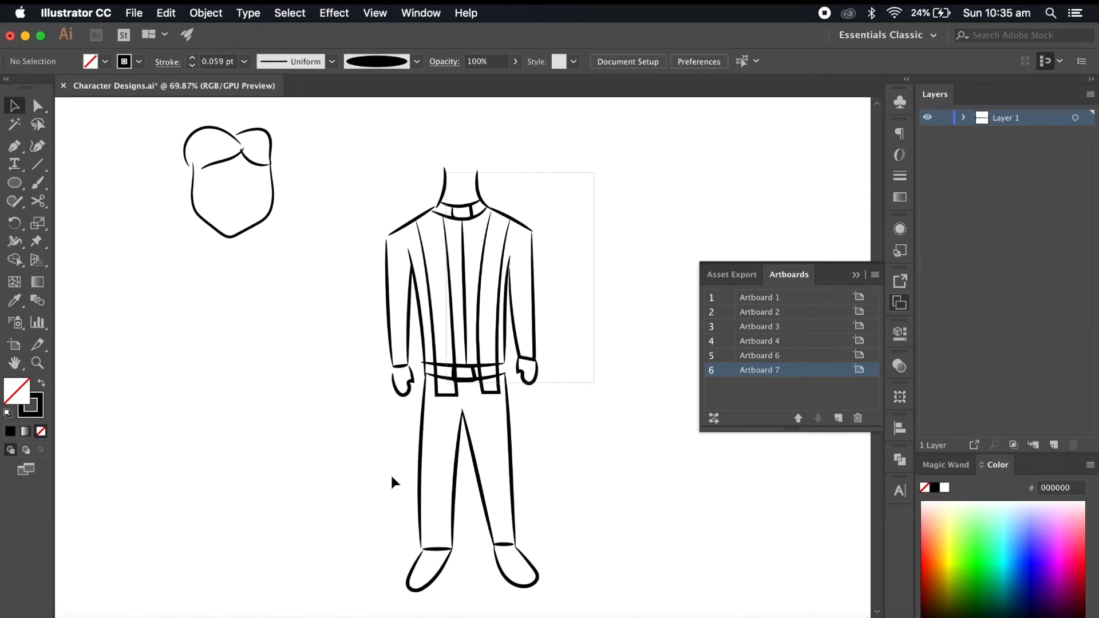
# - Move the standing body beneath the faceless head, scale it down and align its neck with the chin
pyautogui.moveTo(350, 572); pyautogui.dragTo(350, 573)
pyautogui.moveTo(464, 280); pyautogui.dragTo(234, 336)
pyautogui.scroll(-5, 241, 355)
pyautogui.hscroll(1, 241, 355)
pyautogui.moveTo(292, 549); pyautogui.dragTo(263, 423)
pyautogui.moveTo(229, 240); pyautogui.dragTo(249, 240)
pyautogui.scroll(5, 299, 239)
pyautogui.hscroll(-4, 300, 240)
# - Select the standing body without the face outline and enlarge it slightly to suit the head
pyautogui.moveTo(430, 277); pyautogui.dragTo(248, 539)
pyautogui.click(415, 305)
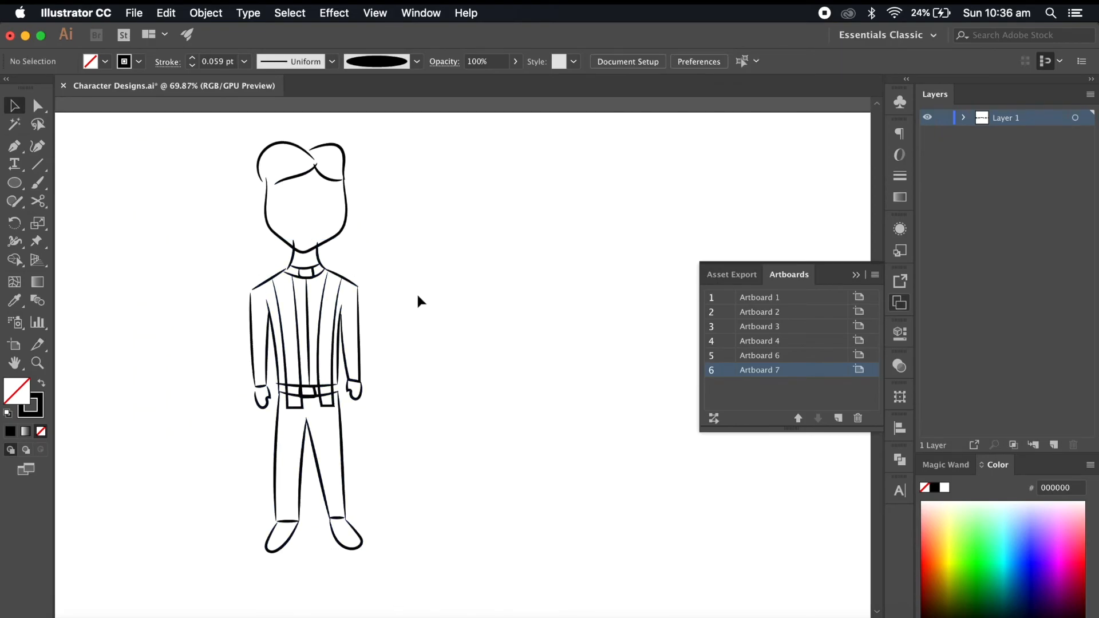
pyautogui.moveTo(413, 246); pyautogui.dragTo(243, 541)
pyautogui.keyDown('shift'); pyautogui.click(344, 211); pyautogui.keyUp('shift')
pyautogui.moveTo(361, 552); pyautogui.dragTo(375, 577)
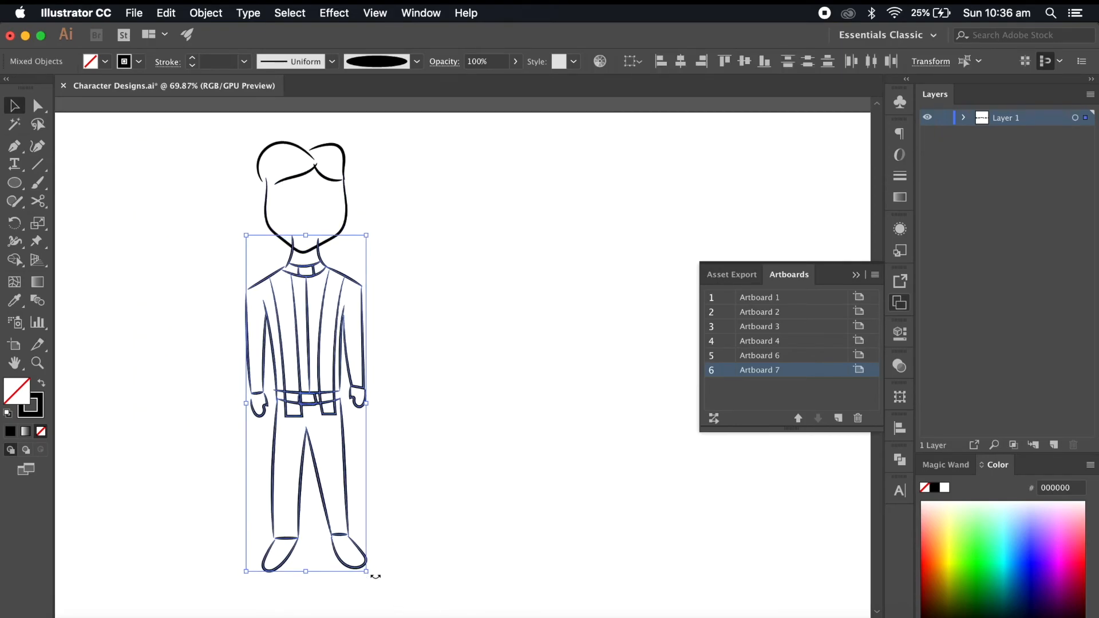
# - Delete the stole strips, front line and collar band from the standing body, keeping the arms, belt and trousers
pyautogui.click(444, 565)
pyautogui.scroll(2, 444, 565)
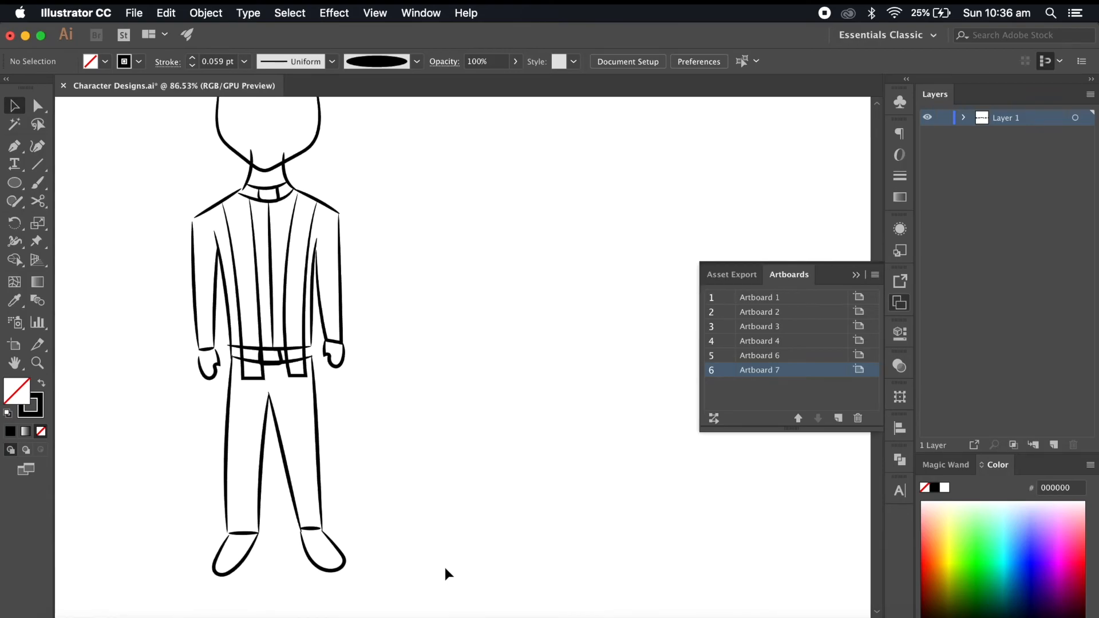
pyautogui.scroll(3, 386, 577)
pyautogui.hscroll(-3, 386, 578)
pyautogui.click(366, 362)
pyautogui.press('Delete')
pyautogui.click(317, 314)
pyautogui.press('Delete')
pyautogui.scroll(4, 318, 312)
pyautogui.click(338, 320)
pyautogui.press('Delete')
pyautogui.press('v')
pyautogui.scroll(1, 311, 263)
pyautogui.moveTo(354, 179); pyautogui.dragTo(315, 226)
pyautogui.press('Delete')
# - Paint a pointed shirt collar and a V-shaped jacket opening with a centre closing line on the torso
pyautogui.press('b')
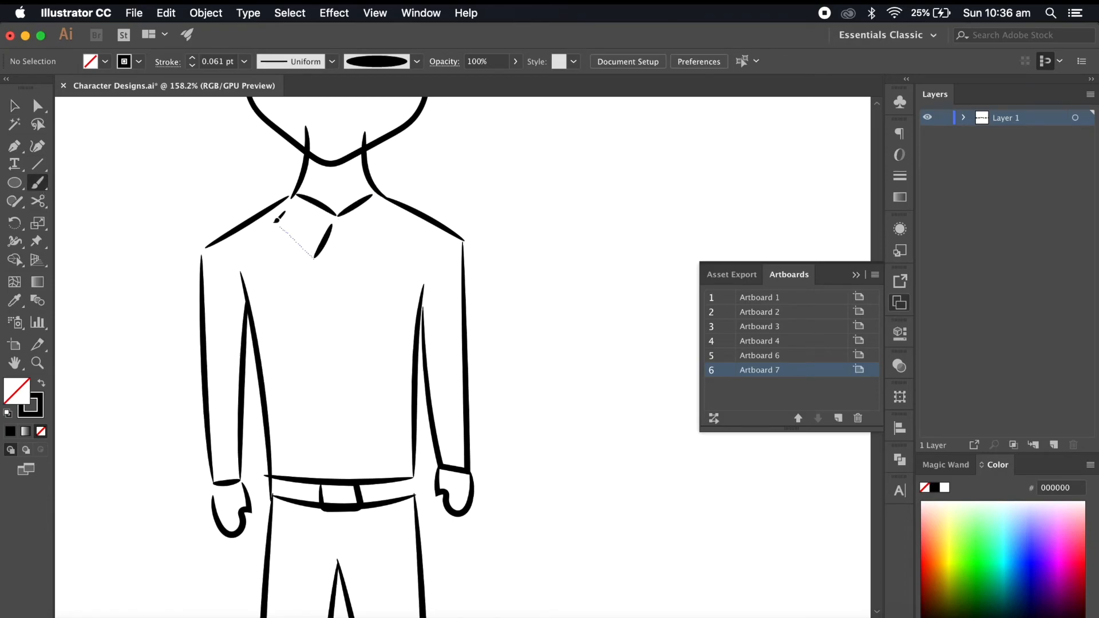
pyautogui.moveTo(399, 207); pyautogui.dragTo(370, 247)
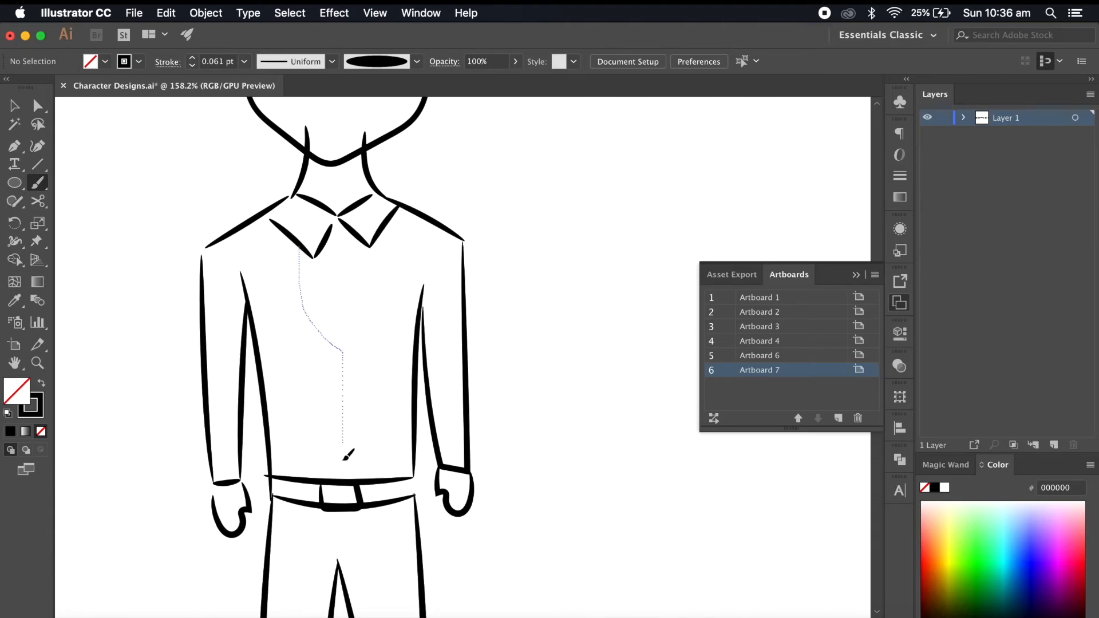
pyautogui.moveTo(343, 456); pyautogui.dragTo(343, 470)
pyautogui.moveTo(353, 329); pyautogui.dragTo(340, 348)
pyautogui.press('super+z')
pyautogui.scroll(-1, 397, 394)
pyautogui.moveTo(378, 272); pyautogui.dragTo(349, 361)
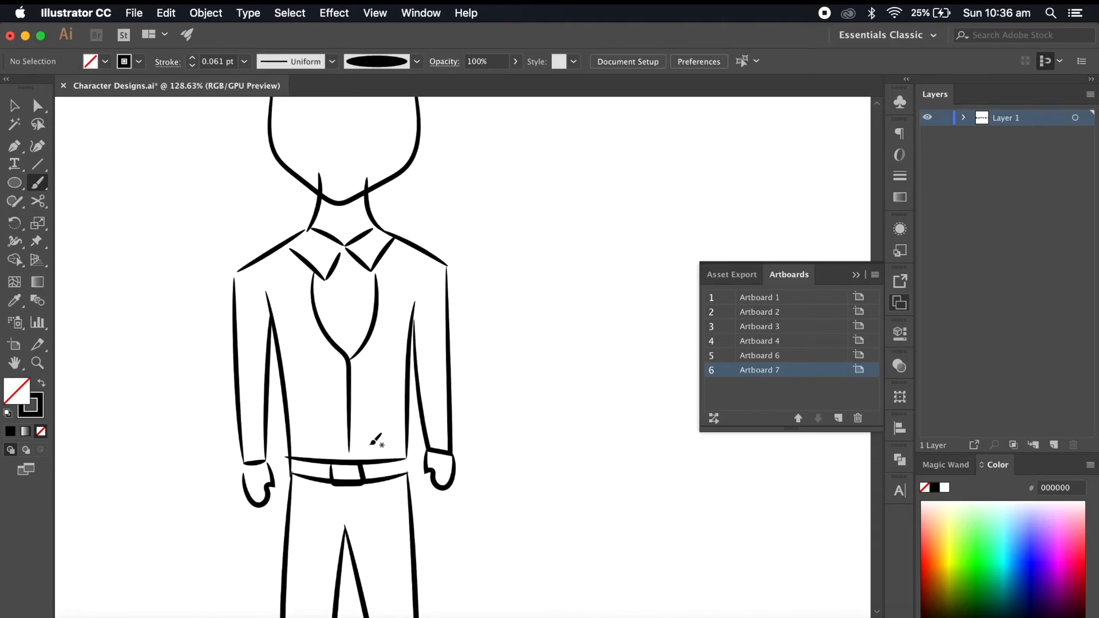
# - Undo the jacket opening and repaint its two curved lapels and the centre closing line
pyautogui.scroll(2, 368, 426)
pyautogui.press('super+z')
pyautogui.press('super+z')
pyautogui.moveTo(281, 183); pyautogui.dragTo(344, 363)
pyautogui.moveTo(278, 175); pyautogui.dragTo(333, 300)
pyautogui.moveTo(331, 300)
pyautogui.mouseDown()
pyautogui.moveTo(346, 492)
pyautogui.moveTo(261, 501)
pyautogui.mouseUp()
pyautogui.scroll(-3, 364, 328)
pyautogui.press('super+z')
pyautogui.press('super+z')
pyautogui.moveTo(314, 254); pyautogui.dragTo(354, 334)
pyautogui.moveTo(384, 253)
pyautogui.mouseDown()
pyautogui.moveTo(352, 334)
pyautogui.moveTo(352, 391)
pyautogui.mouseUp()
# - Paint a necktie's two side edges below the collar, redoing the strokes until they fit inside the jacket opening
pyautogui.scroll(3, 363, 357)
pyautogui.moveTo(355, 302)
pyautogui.mouseDown()
pyautogui.moveTo(393, 298)
pyautogui.moveTo(361, 428)
pyautogui.mouseUp()
pyautogui.moveTo(391, 313); pyautogui.dragTo(403, 391)
pyautogui.press('super+z')
pyautogui.press('super+z')
pyautogui.moveTo(354, 316); pyautogui.dragTo(347, 416)
pyautogui.moveTo(390, 314); pyautogui.dragTo(397, 404)
pyautogui.scroll(-5, 353, 259)
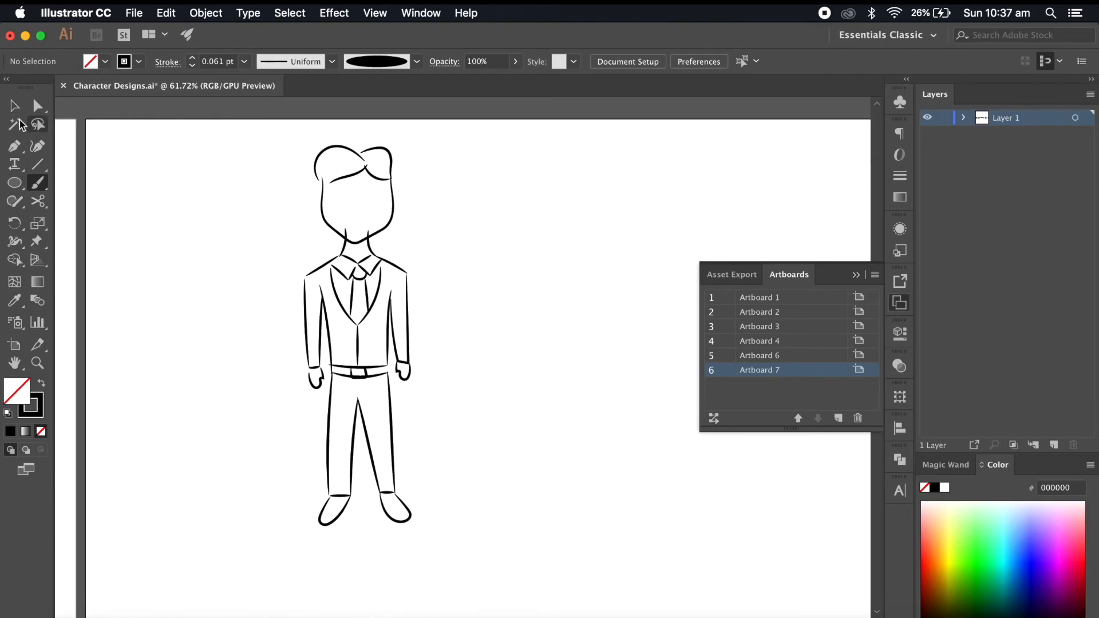
# - Move the belt and legs down a little to make room for a longer torso
pyautogui.click(15, 106)
pyautogui.scroll(2, 442, 422)
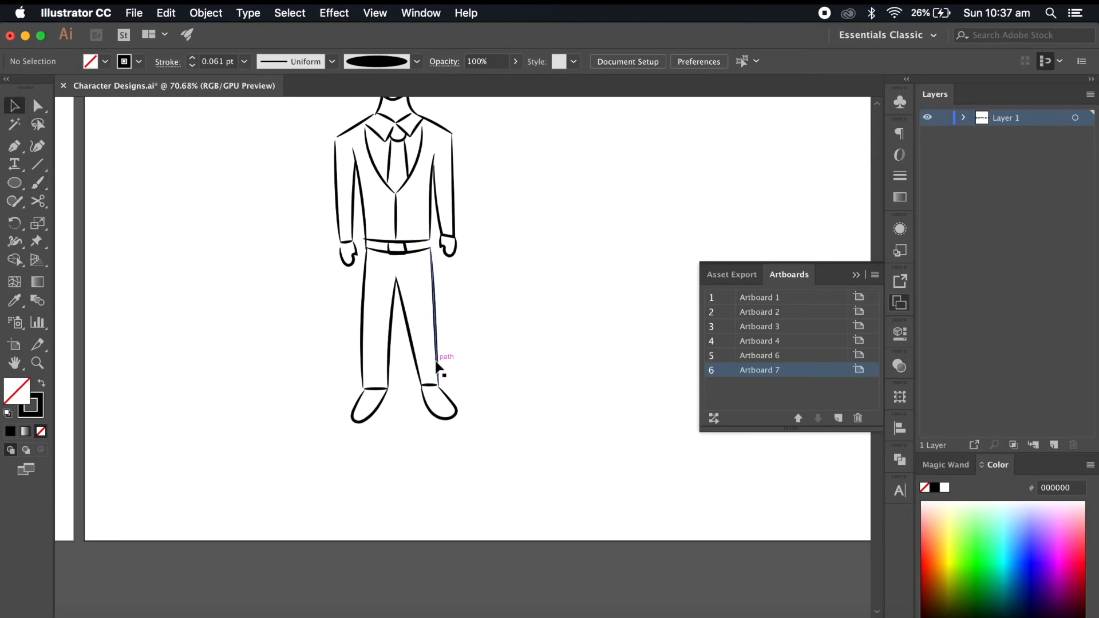
pyautogui.click(424, 249)
pyautogui.moveTo(433, 296); pyautogui.dragTo(433, 323)
pyautogui.click(462, 320)
pyautogui.scroll(4, 465, 324)
# - Extend the lower ends of the jacket's side lines and centre line down to the belt
pyautogui.click(38, 106)
pyautogui.moveTo(406, 182); pyautogui.dragTo(401, 221)
pyautogui.moveTo(299, 200); pyautogui.dragTo(302, 220)
pyautogui.moveTo(348, 183); pyautogui.dragTo(349, 220)
pyautogui.click(518, 332)
pyautogui.scroll(-5, 521, 333)
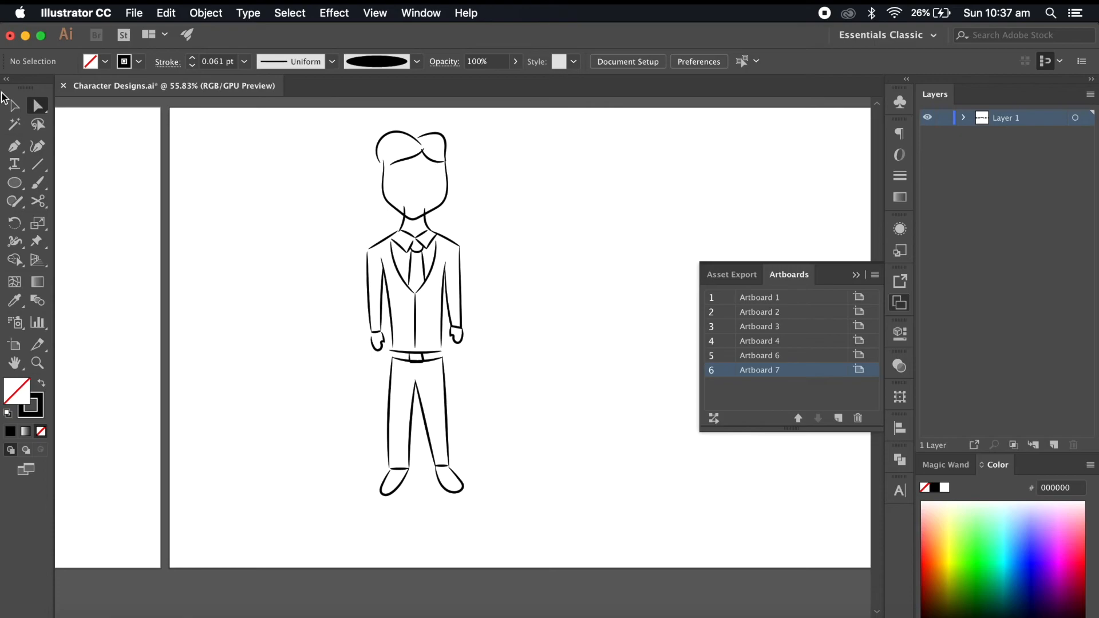
# - Lengthen both arms by moving the hands and cuffs down
pyautogui.click(15, 105)
pyautogui.scroll(3, 351, 360)
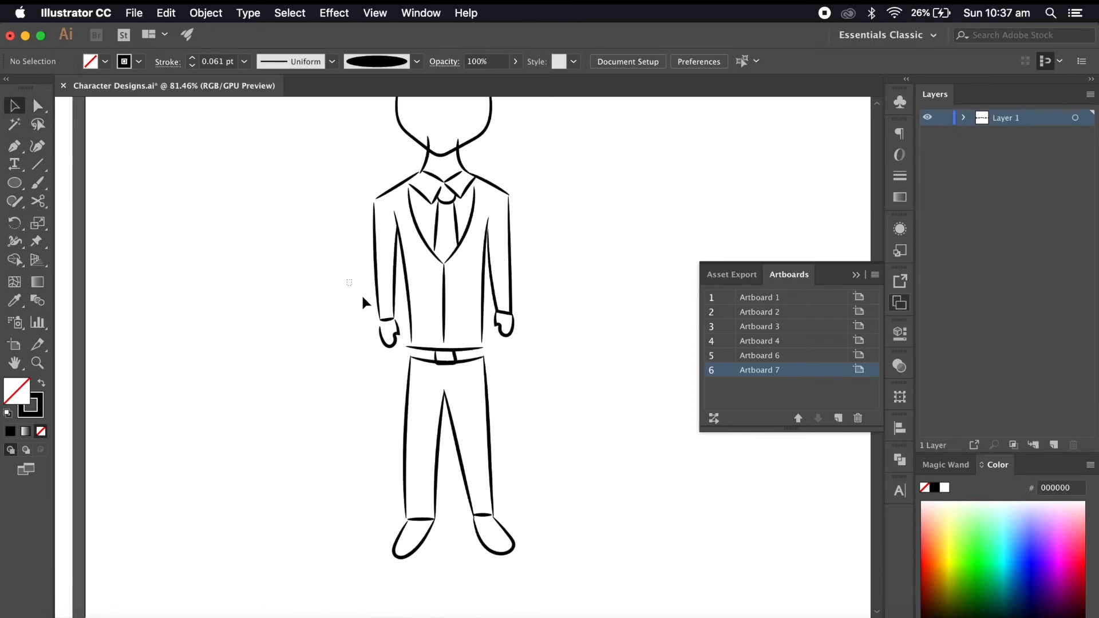
pyautogui.moveTo(400, 356); pyautogui.dragTo(400, 357)
pyautogui.moveTo(386, 348); pyautogui.dragTo(386, 365)
pyautogui.moveTo(529, 297); pyautogui.dragTo(502, 349)
pyautogui.click(354, 356)
# - Nudge the legs and belt up slightly to rebalance the figure's proportions
pyautogui.scroll(-5, 352, 355)
pyautogui.moveTo(432, 408); pyautogui.dragTo(412, 424)
pyautogui.hotkey('shift', 'Up')
pyautogui.click(473, 476)
pyautogui.scroll(5, 464, 465)
pyautogui.click(274, 253)
pyautogui.moveTo(361, 256); pyautogui.dragTo(363, 244)
# - Lengthen the trouser legs by moving the shoes and hems down
pyautogui.scroll(-5, 472, 354)
pyautogui.scroll(4, 473, 356)
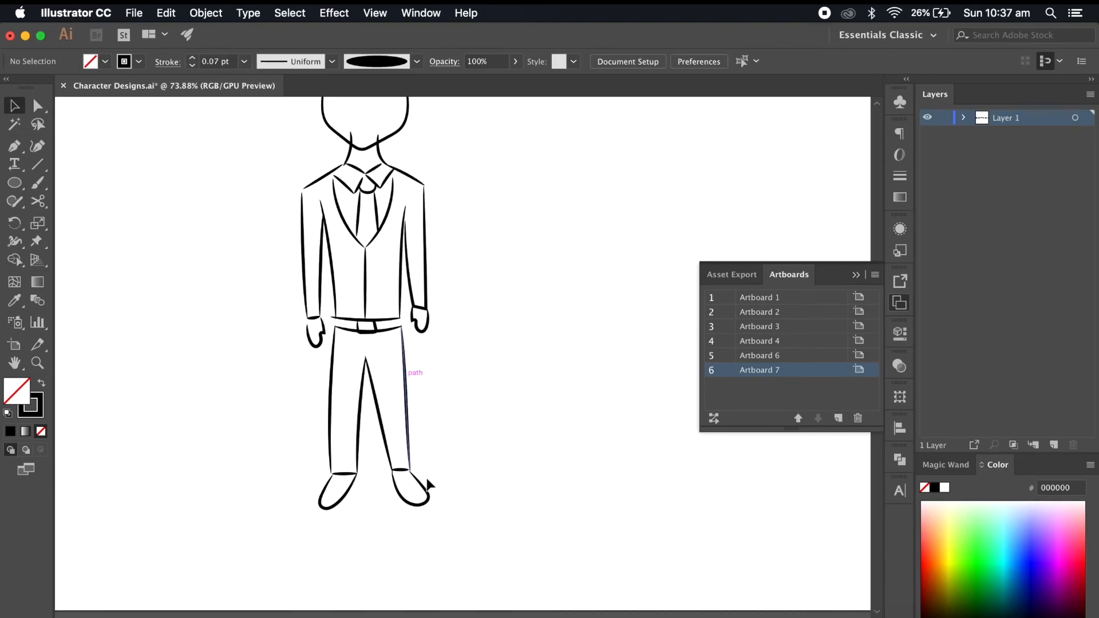
pyautogui.moveTo(375, 509); pyautogui.dragTo(376, 528)
pyautogui.scroll(-4, 448, 486)
pyautogui.scroll(4, 455, 391)
pyautogui.scroll(-2, 456, 390)
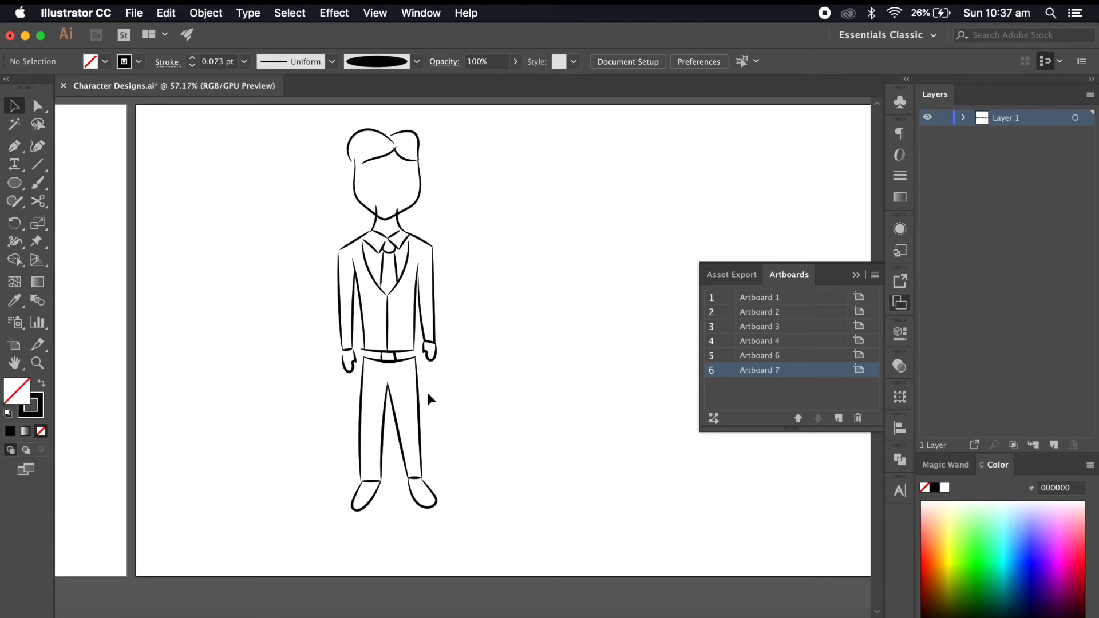
pyautogui.click(452, 372)
# - Select the whole suited guest and move it close to the left edge of Artboard 7
pyautogui.scroll(-4, 483, 336)
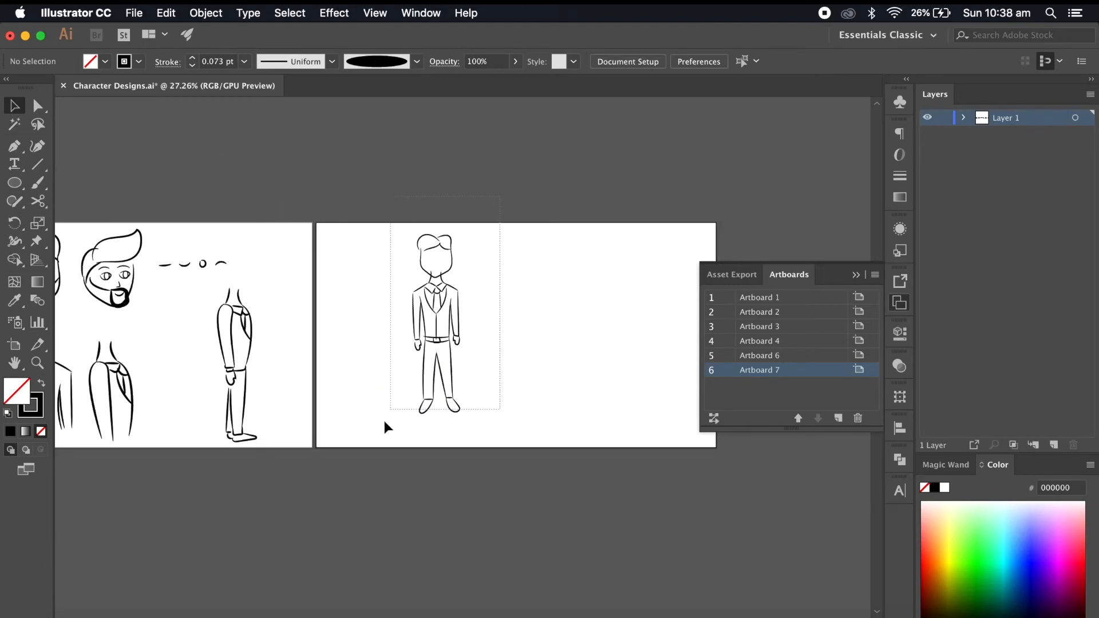
pyautogui.moveTo(386, 420); pyautogui.dragTo(372, 447)
pyautogui.scroll(3, 484, 330)
pyautogui.moveTo(424, 260); pyautogui.dragTo(319, 259)
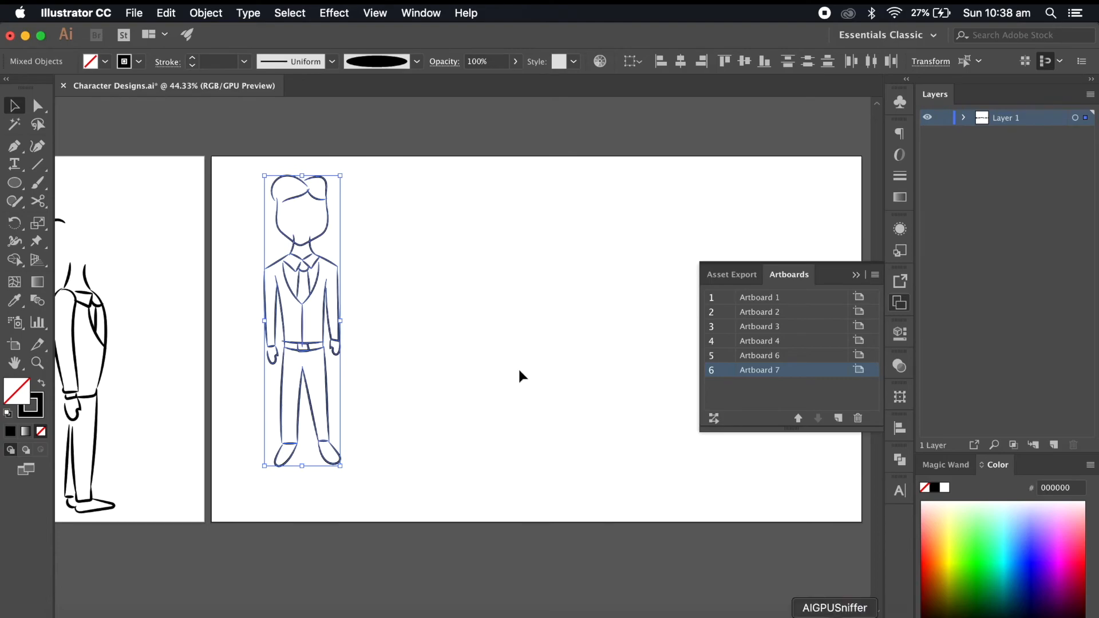
# - Check the group wedding scene in Storyboard.pdf in Preview, and duplicate the suited guest beside the original back in Illustrator
pyautogui.click(887, 617)
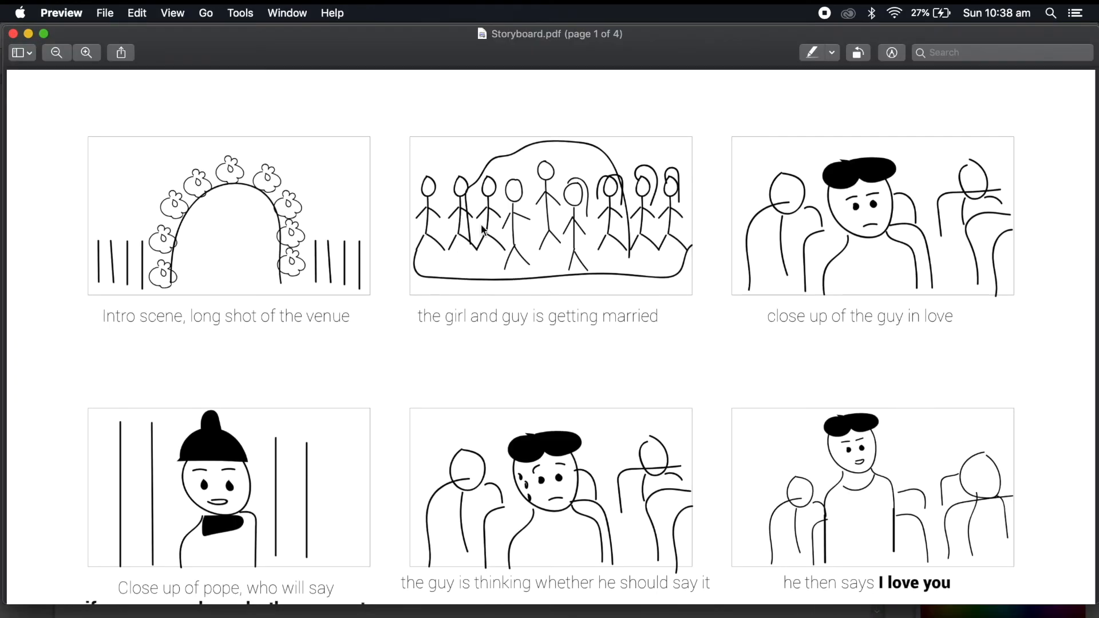
pyautogui.click(781, 617)
pyautogui.moveTo(382, 165); pyautogui.dragTo(243, 485)
pyautogui.moveTo(321, 259); pyautogui.dragTo(427, 258)
pyautogui.click(501, 323)
# - Delete the second guest's necktie lines and paint a bow tie at the collar
pyautogui.scroll(5, 500, 323)
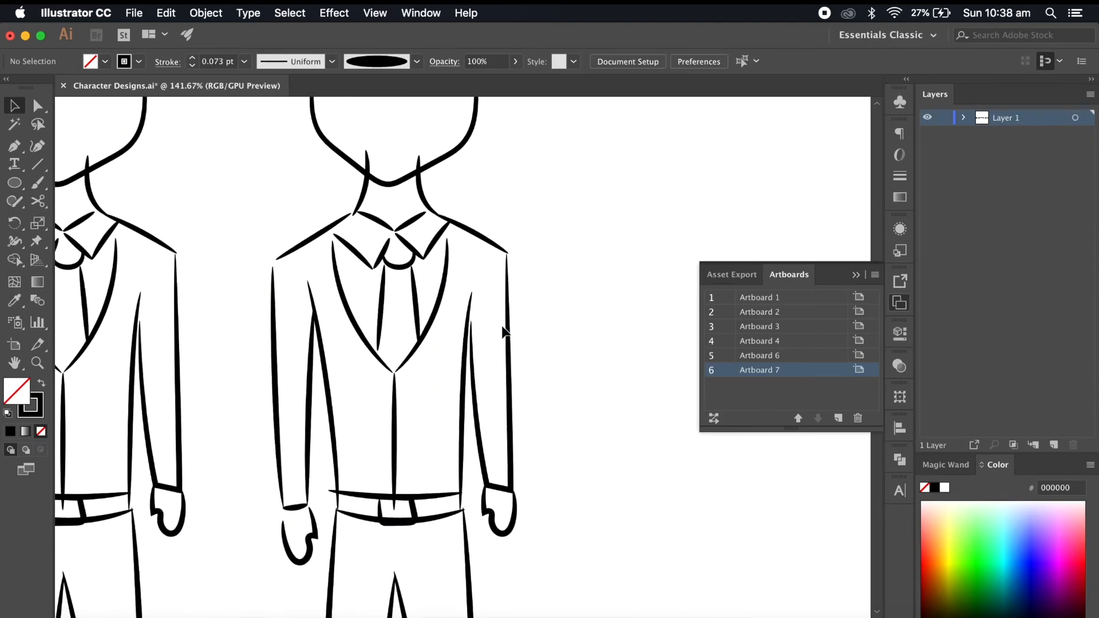
pyautogui.click(384, 283)
pyautogui.press('Delete')
pyautogui.press('b')
pyautogui.moveTo(388, 241)
pyautogui.mouseDown()
pyautogui.moveTo(359, 224)
pyautogui.moveTo(398, 246)
pyautogui.mouseUp()
pyautogui.moveTo(396, 236); pyautogui.dragTo(395, 251)
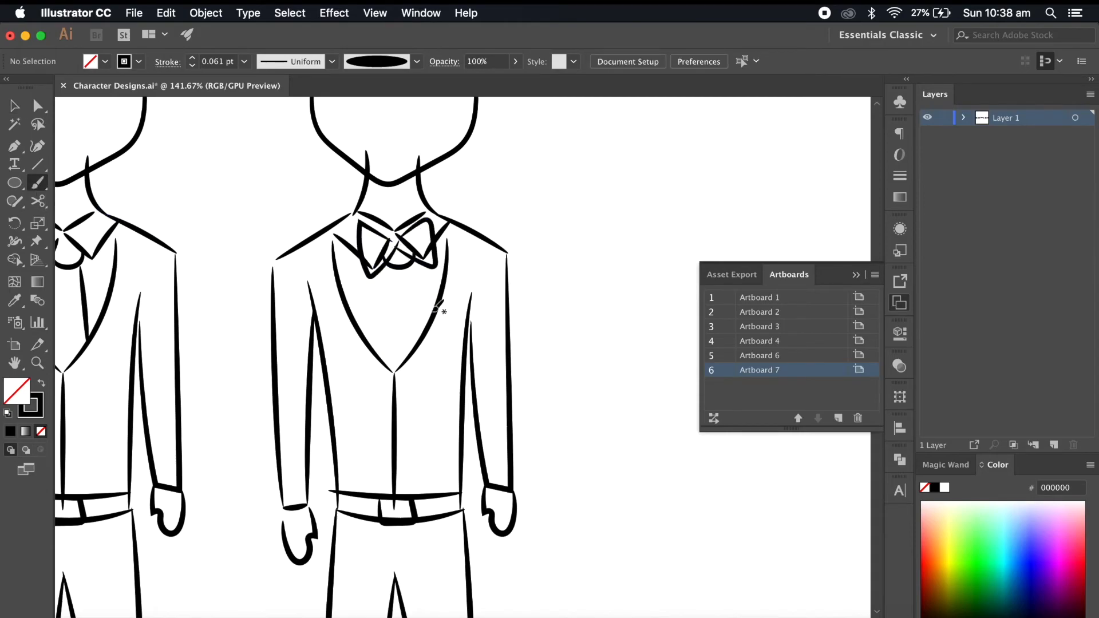
# - Delete the hair from the second guest's head, keeping the face outline
pyautogui.scroll(-4, 439, 300)
pyautogui.scroll(4, 435, 297)
pyautogui.scroll(3, 439, 295)
pyautogui.click(18, 108)
pyautogui.moveTo(304, 118); pyautogui.dragTo(353, 235)
pyautogui.press('Delete')
# - Paint new hair on the second guest with a jagged fringe, rounded sides and a small tuft on top
pyautogui.click(35, 185)
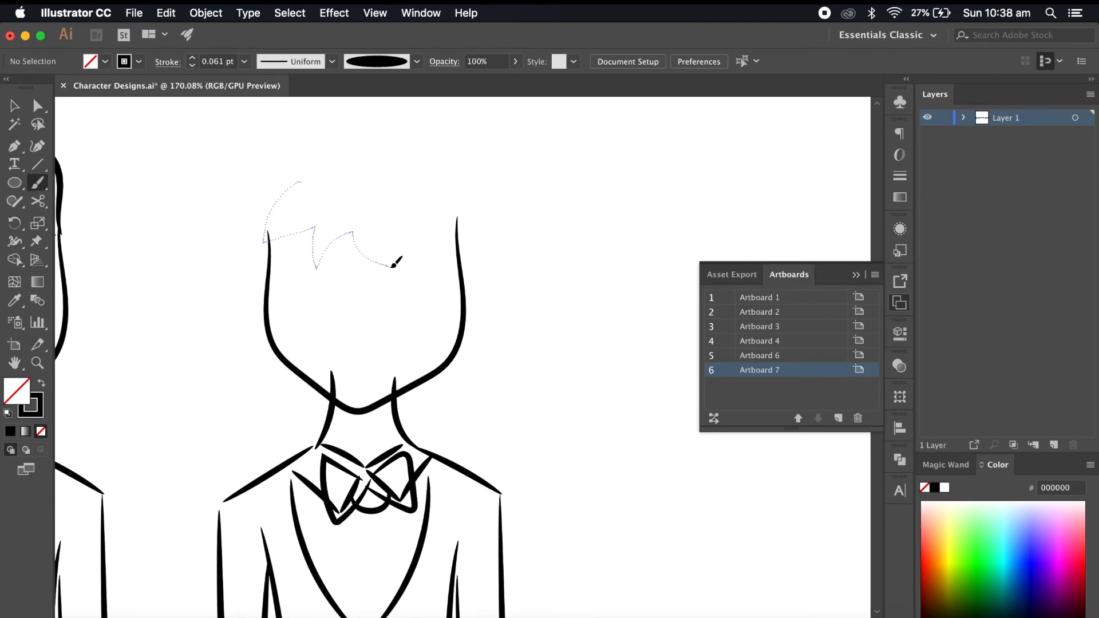
pyautogui.press('super+z')
pyautogui.press('a')
pyautogui.click(274, 344)
pyautogui.press('b')
pyautogui.moveTo(388, 189)
pyautogui.mouseDown()
pyautogui.moveTo(276, 230)
pyautogui.moveTo(453, 234)
pyautogui.moveTo(412, 211)
pyautogui.moveTo(468, 276)
pyautogui.mouseUp()
pyautogui.press('super+z')
pyautogui.scroll(2, 427, 213)
pyautogui.moveTo(389, 219)
pyautogui.mouseDown()
pyautogui.moveTo(280, 246)
pyautogui.moveTo(275, 284)
pyautogui.mouseUp()
pyautogui.scroll(-8, 298, 286)
# - Duplicate the bow-tie guest and place the copy next to it as a third guest
pyautogui.click(14, 106)
pyautogui.scroll(1, 466, 157)
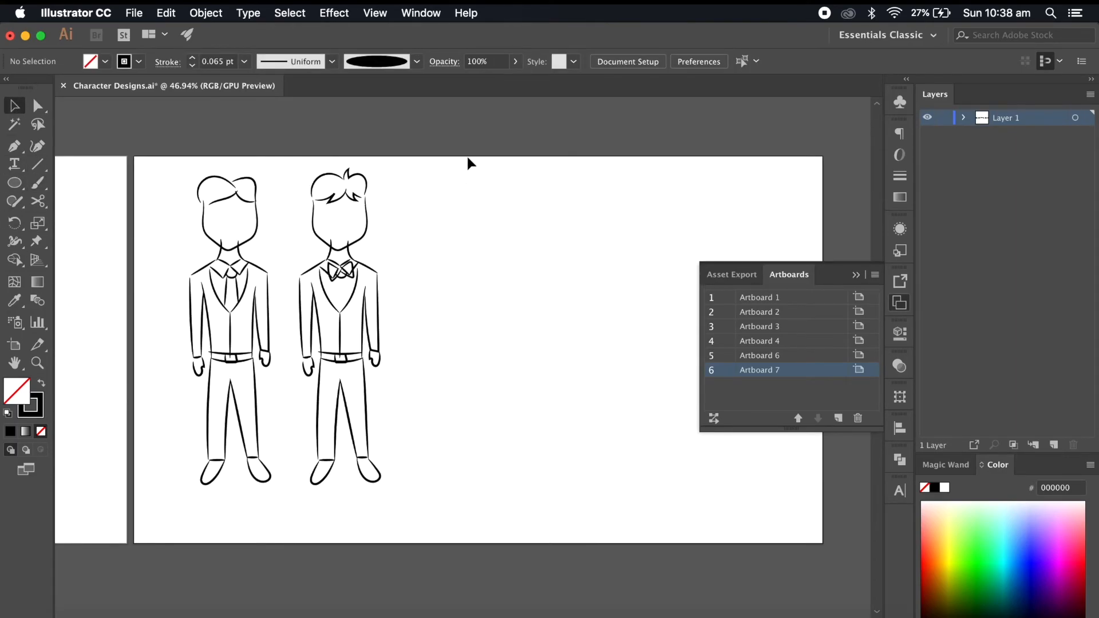
pyautogui.moveTo(466, 158); pyautogui.dragTo(169, 529)
pyautogui.click(449, 167)
pyautogui.moveTo(420, 162); pyautogui.dragTo(295, 491)
pyautogui.keyDown('alt'); pyautogui.moveTo(312, 346); pyautogui.dragTo(422, 346); pyautogui.keyUp('alt')
pyautogui.click(523, 348)
# - Delete the bow tie and shirt collar from the third guest, keeping the jacket opening
pyautogui.scroll(8, 523, 348)
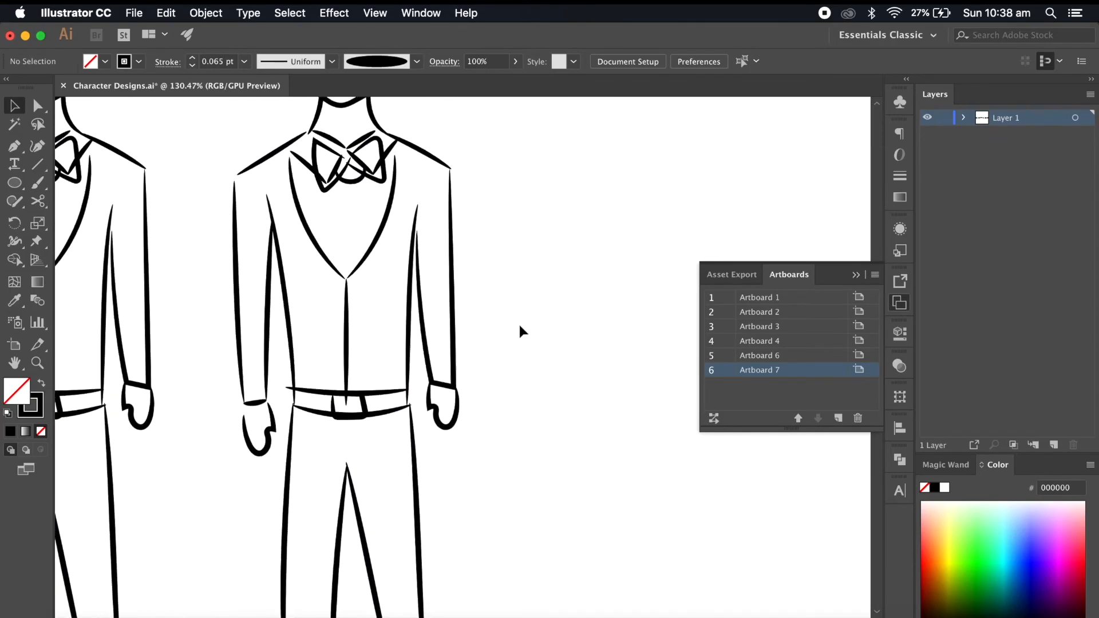
pyautogui.scroll(2, 379, 173)
pyautogui.click(343, 232)
pyautogui.press('Delete')
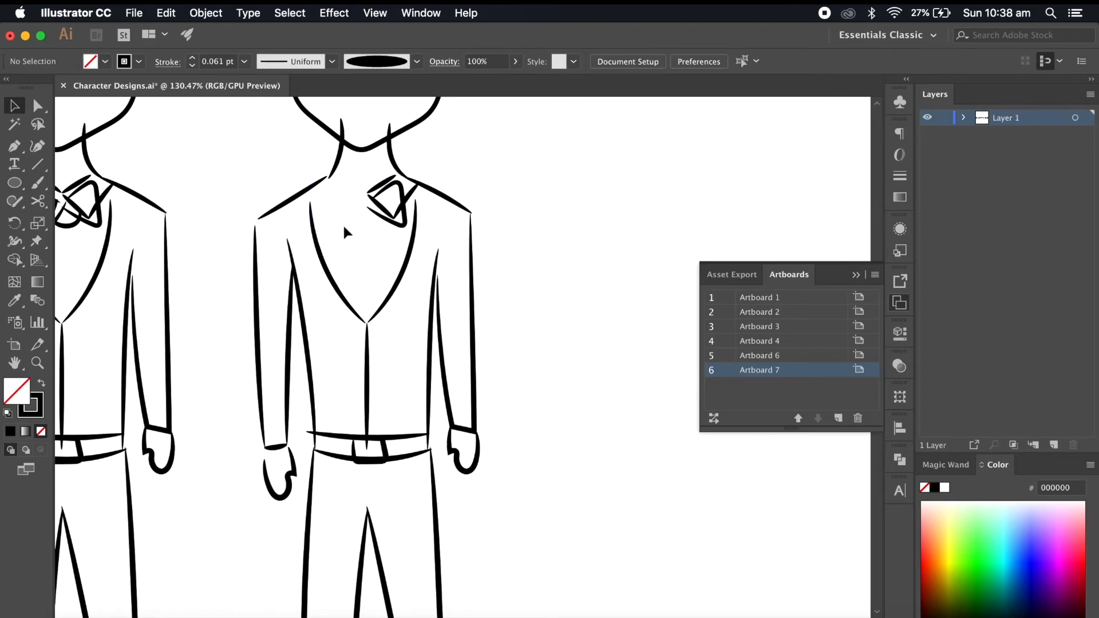
pyautogui.press('Delete')
pyautogui.moveTo(407, 227); pyautogui.dragTo(389, 229)
pyautogui.press('super+z')
pyautogui.click(341, 219)
pyautogui.press('Delete')
pyautogui.click(397, 212)
pyautogui.press('Delete')
# - Paint a plain V-neck between the third guest's neck and jacket, redoing the first stroke
pyautogui.click(38, 183)
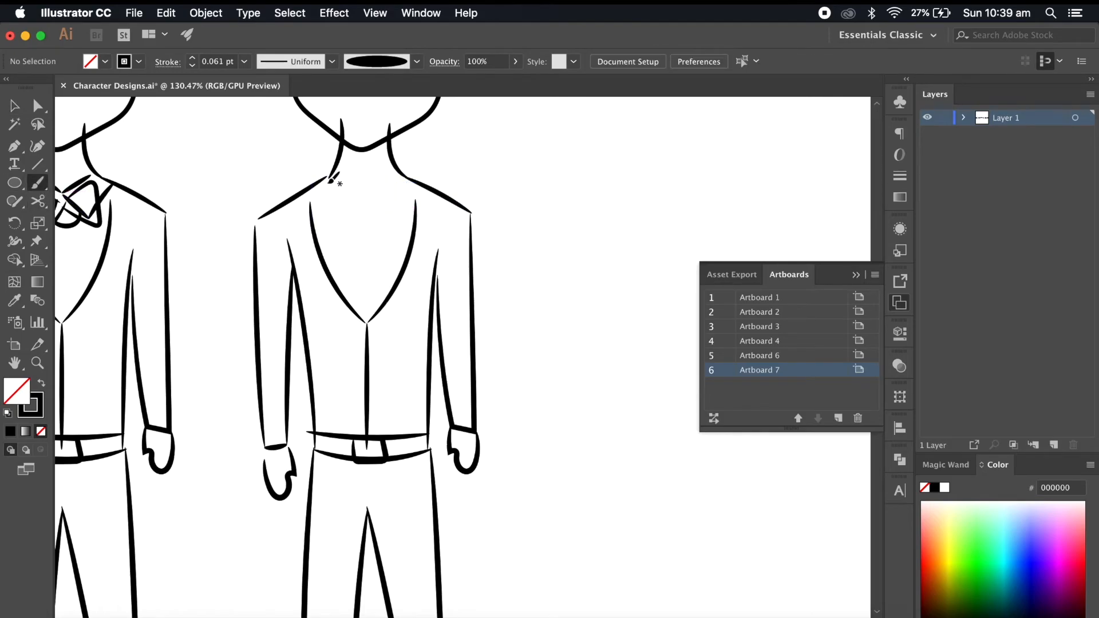
pyautogui.moveTo(327, 184); pyautogui.dragTo(365, 221)
pyautogui.scroll(-5, 434, 295)
pyautogui.scroll(5, 434, 294)
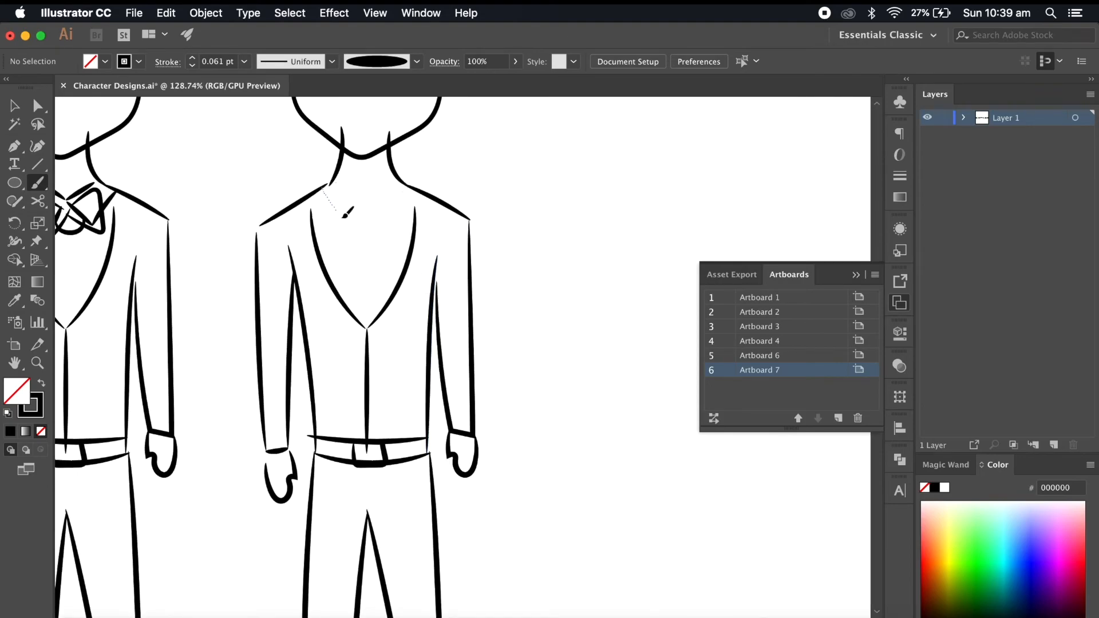
pyautogui.press('super+z')
pyautogui.moveTo(362, 236); pyautogui.dragTo(404, 187)
pyautogui.scroll(-8, 455, 275)
pyautogui.scroll(6, 454, 275)
pyautogui.scroll(3, 454, 274)
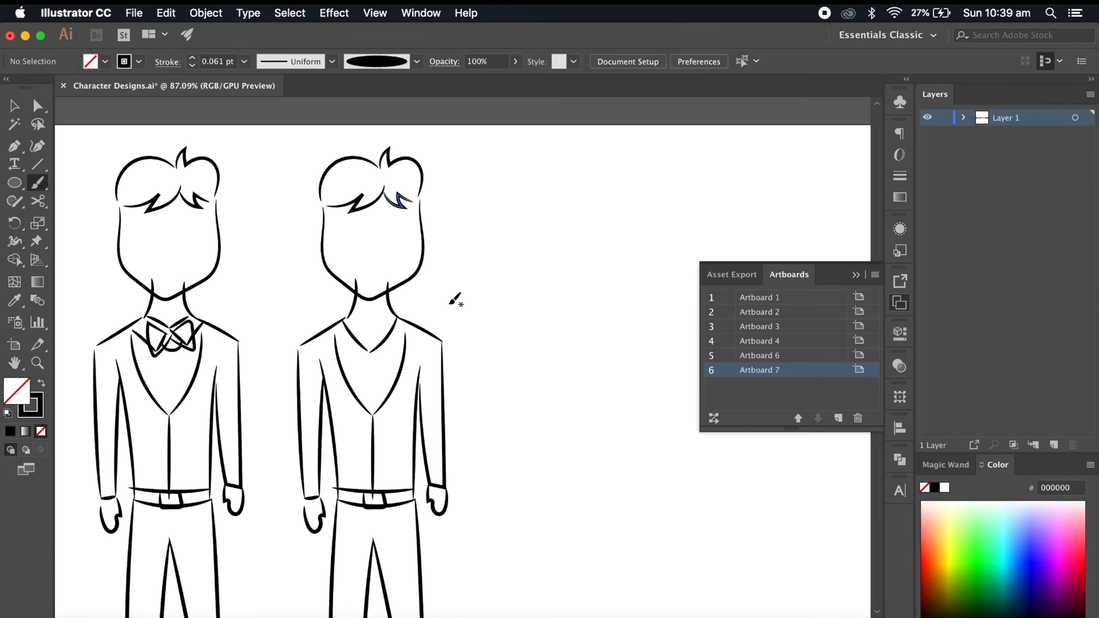
# - Replace the third guest's jacket opening with curved front edges that start at the neckline and run down to the belt
pyautogui.scroll(-5, 174, 212)
pyautogui.click(17, 106)
pyautogui.click(373, 300)
pyautogui.press('Delete')
pyautogui.press('b')
pyautogui.moveTo(351, 192); pyautogui.dragTo(363, 245)
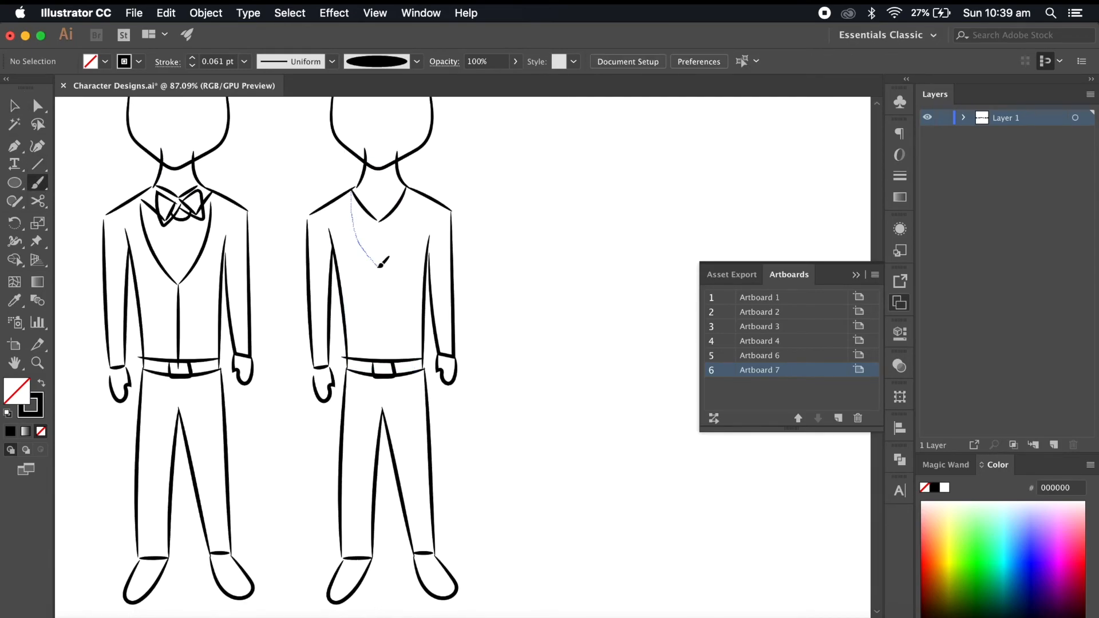
pyautogui.moveTo(369, 382)
pyautogui.mouseDown()
pyautogui.moveTo(403, 250)
pyautogui.moveTo(401, 376)
pyautogui.moveTo(435, 408)
pyautogui.mouseUp()
# - Delete the fringe, tuft and hair outline from the third guest's head
pyautogui.scroll(10, 447, 423)
pyautogui.press('v')
pyautogui.click(386, 378)
pyautogui.press('Delete')
pyautogui.press('super+z')
pyautogui.click(412, 310)
pyautogui.press('Delete')
# - Paint new hair on the third guest with a curved, pointed hairline and a rounded top outline
pyautogui.scroll(-2, 435, 408)
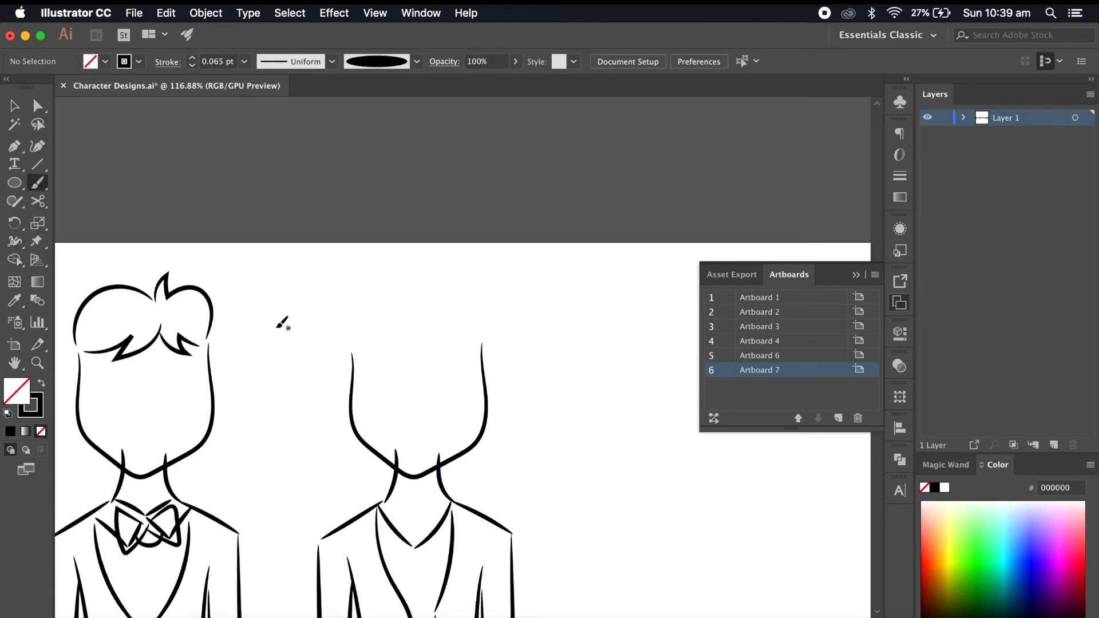
pyautogui.scroll(4, 449, 283)
pyautogui.moveTo(417, 295); pyautogui.dragTo(467, 250)
pyautogui.press('super+z')
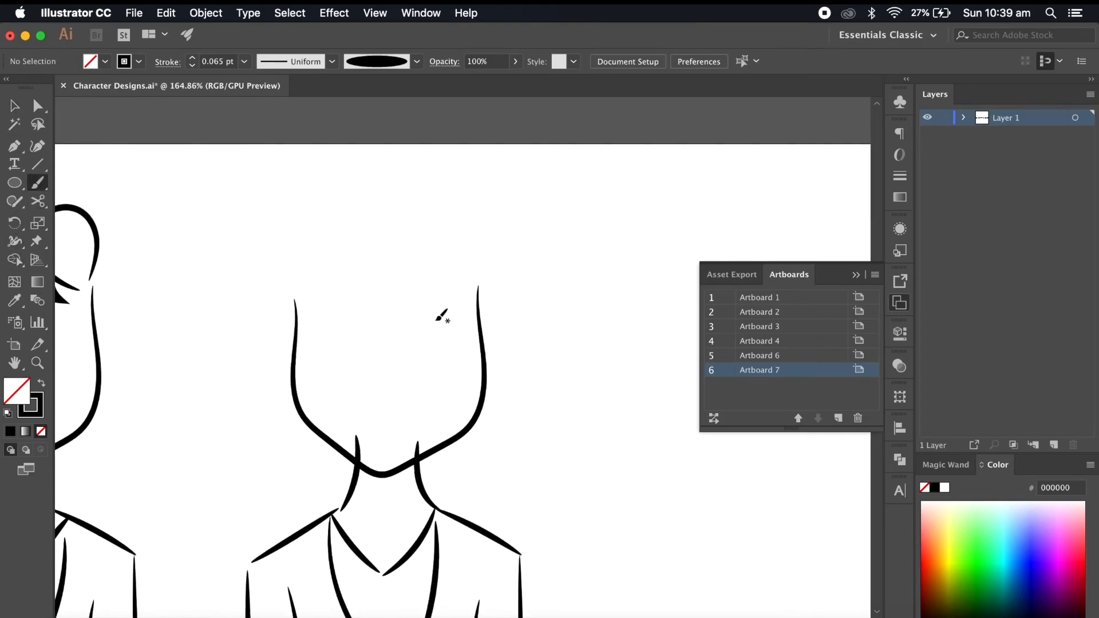
pyautogui.scroll(-2, 389, 270)
pyautogui.moveTo(342, 280); pyautogui.dragTo(462, 307)
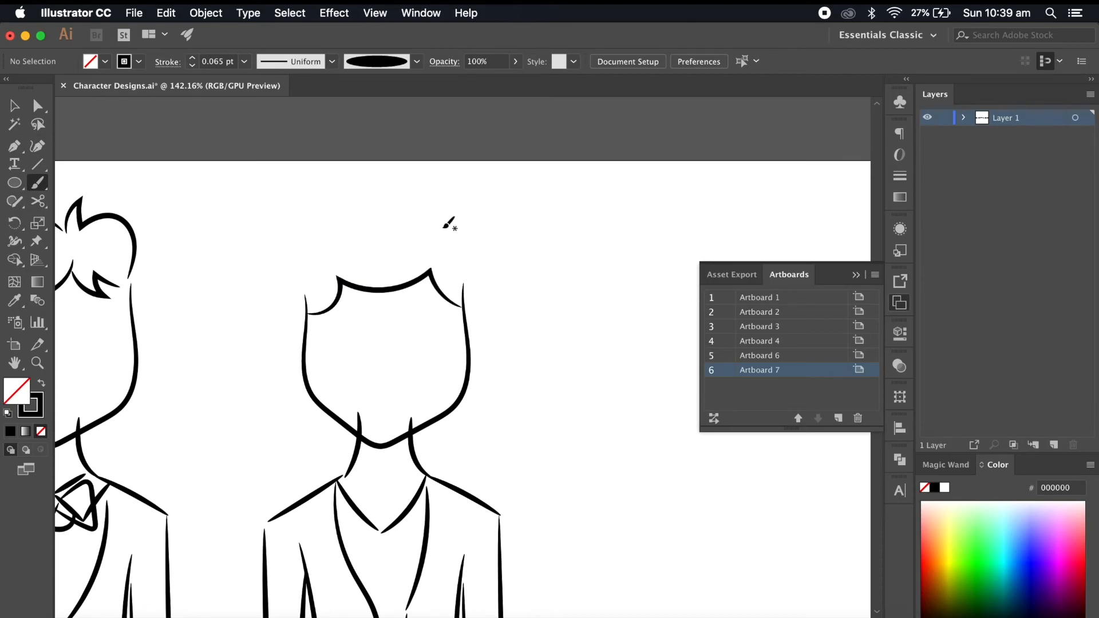
pyautogui.moveTo(470, 269)
pyautogui.mouseDown()
pyautogui.moveTo(426, 235)
pyautogui.moveTo(298, 309)
pyautogui.mouseUp()
pyautogui.scroll(-15, 347, 363)
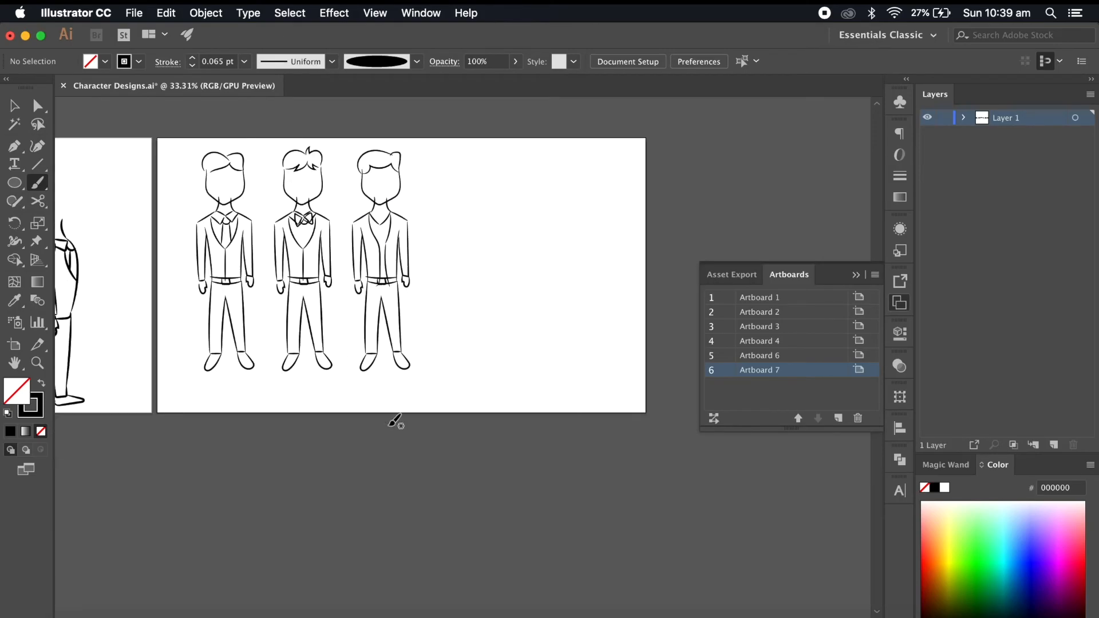
# - Save the character design file
pyautogui.click(134, 13)
pyautogui.click(163, 128)
pyautogui.scroll(2, 435, 298)
pyautogui.click(372, 349)
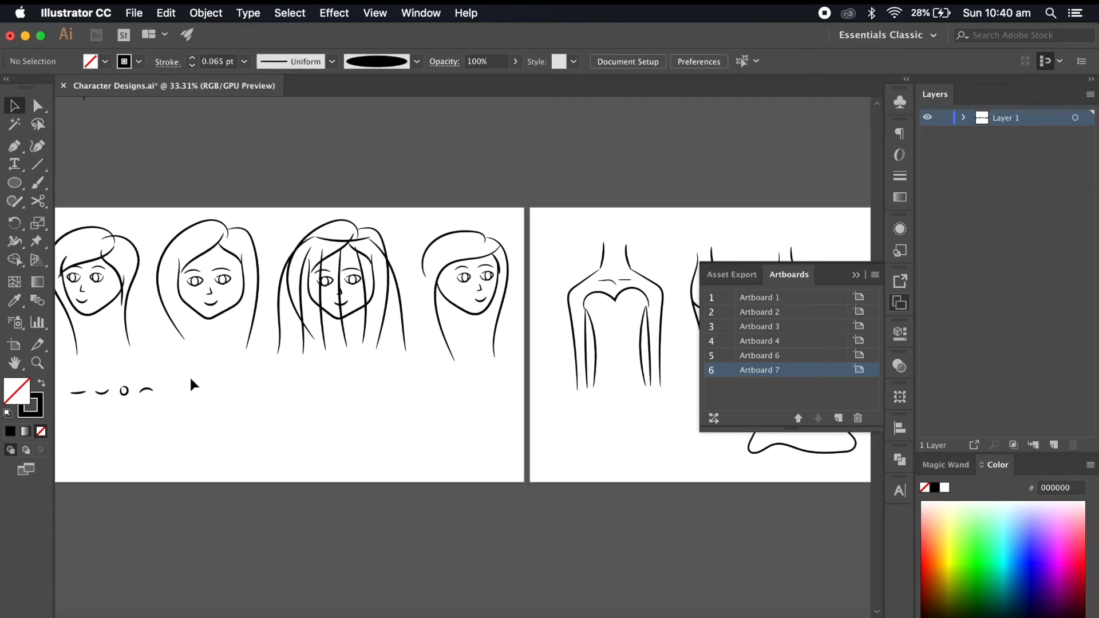
# - Copy the front-facing dress torso from Artboard 4 to Artboard 7, scaled down beside the third guest
pyautogui.hscroll(-5, 190, 377)
pyautogui.hscroll(3, 190, 378)
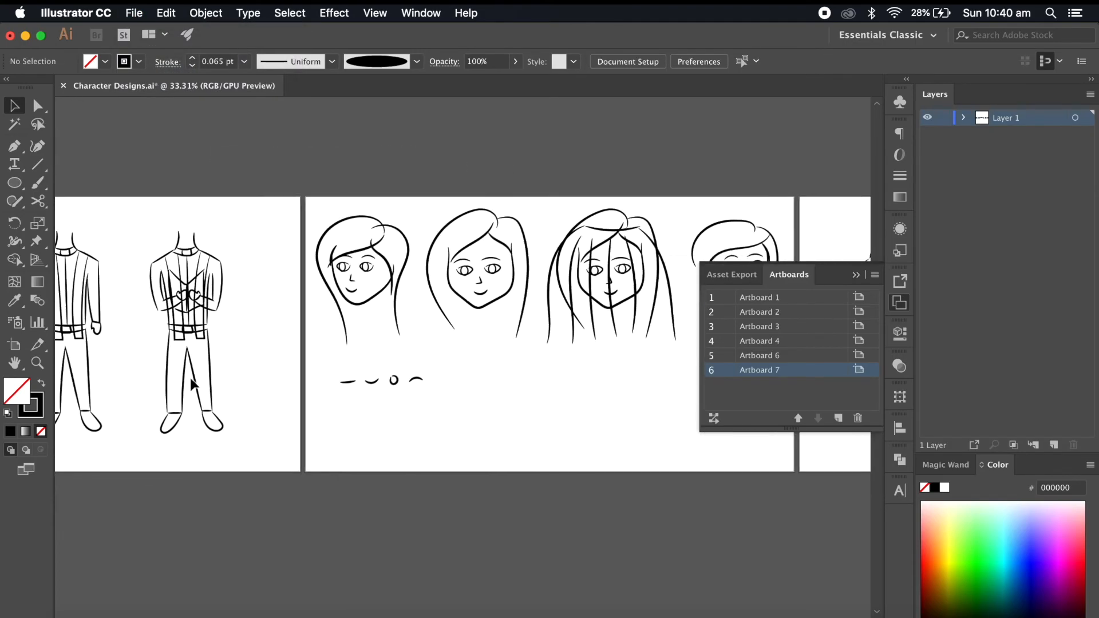
pyautogui.hscroll(10, 190, 377)
pyautogui.moveTo(390, 185); pyautogui.dragTo(308, 357)
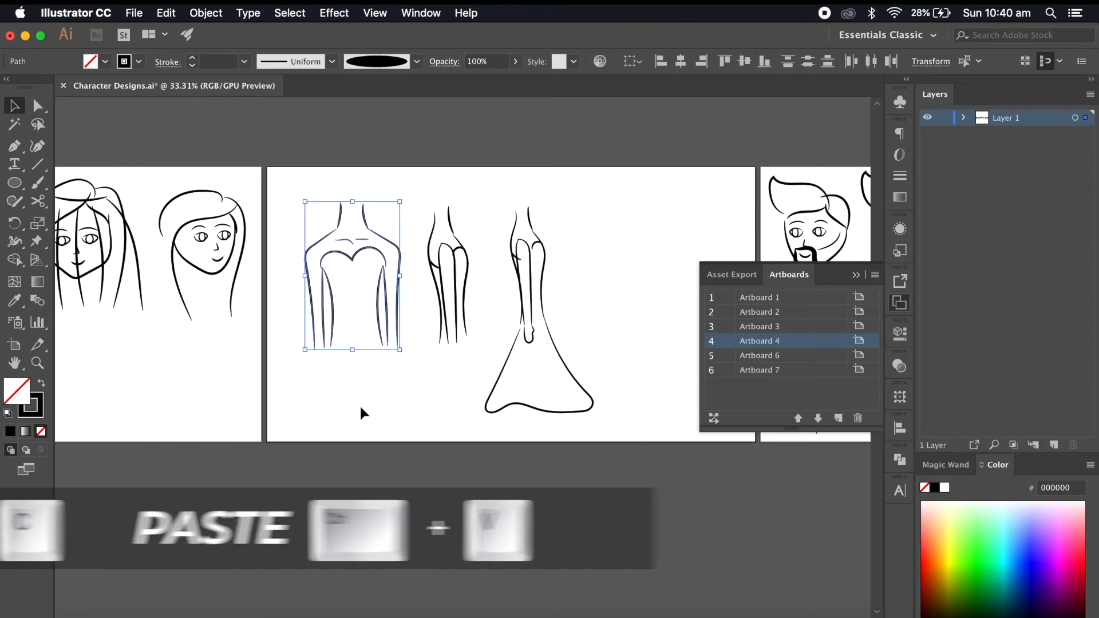
pyautogui.hscroll(15, 361, 408)
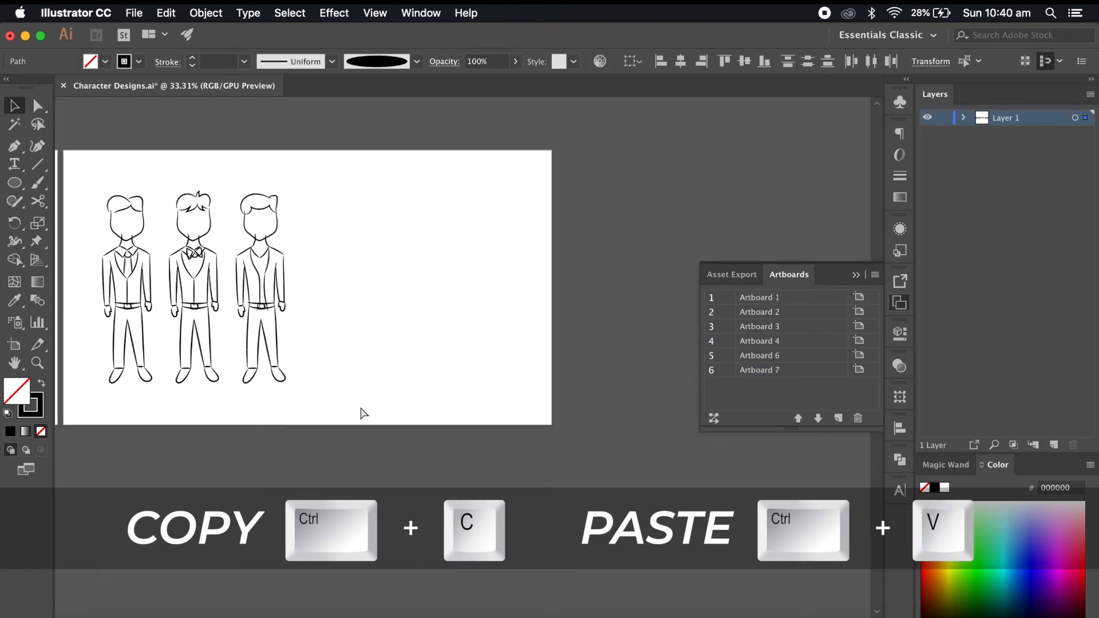
pyautogui.press('super+v')
pyautogui.moveTo(421, 361); pyautogui.dragTo(386, 277)
pyautogui.moveTo(476, 349); pyautogui.dragTo(451, 308)
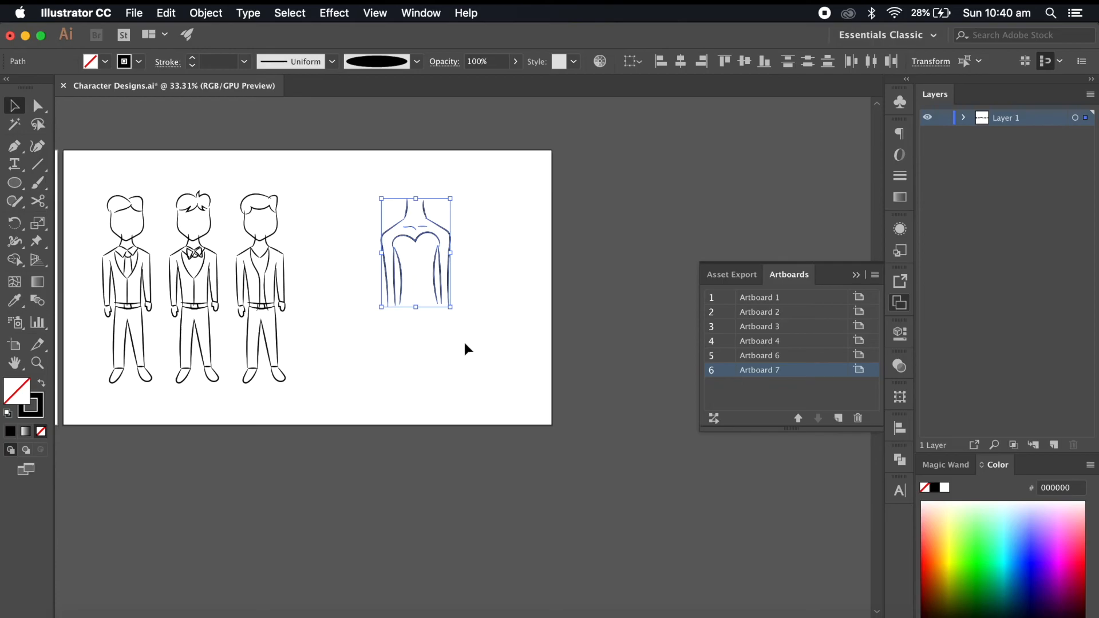
pyautogui.click(465, 344)
# - Paint a short flared skirt with a wavy hem below the copied torso, undoing and redrawing strokes
pyautogui.scroll(2, 465, 344)
pyautogui.press('b')
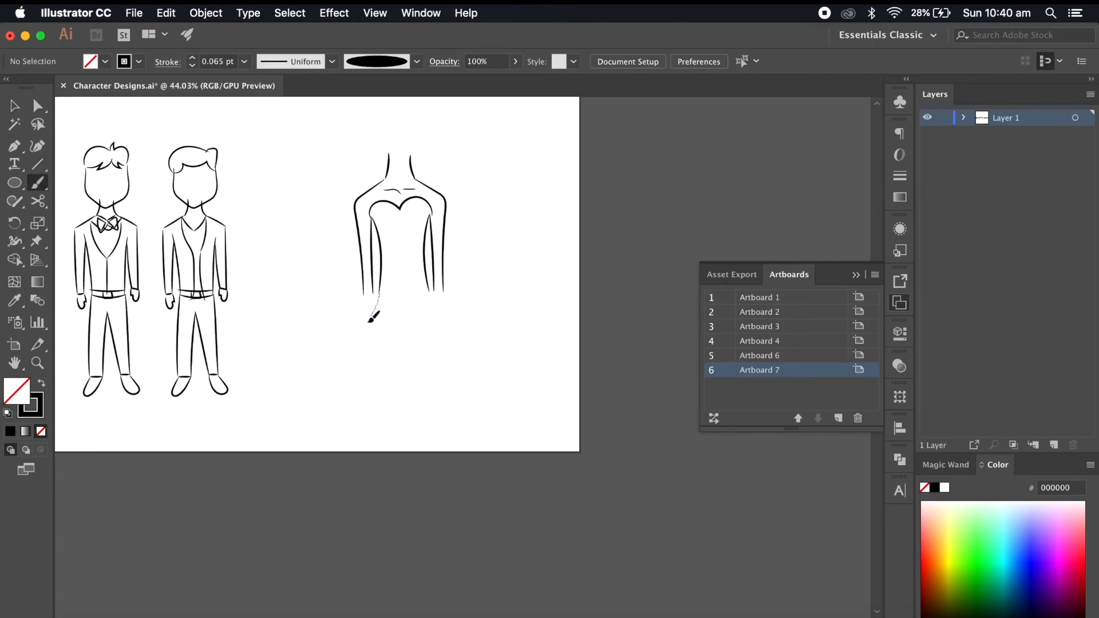
pyautogui.moveTo(445, 298)
pyautogui.mouseDown()
pyautogui.moveTo(347, 346)
pyautogui.moveTo(357, 275)
pyautogui.mouseUp()
pyautogui.press('super+z')
pyautogui.scroll(2, 469, 363)
pyautogui.press('a')
pyautogui.press('b')
pyautogui.press('super+z')
pyautogui.moveTo(467, 342); pyautogui.dragTo(440, 311)
pyautogui.press('super+z')
pyautogui.moveTo(376, 324)
pyautogui.mouseDown()
pyautogui.moveTo(373, 332)
pyautogui.moveTo(438, 324)
pyautogui.moveTo(474, 366)
pyautogui.moveTo(439, 317)
pyautogui.mouseUp()
pyautogui.press('super+z')
# - Adjust the flared skirt and torso lines so that the skirt meets the waist on both sides
pyautogui.click(21, 109)
pyautogui.moveTo(450, 372); pyautogui.dragTo(429, 321)
pyautogui.click(445, 411)
pyautogui.scroll(-5, 445, 411)
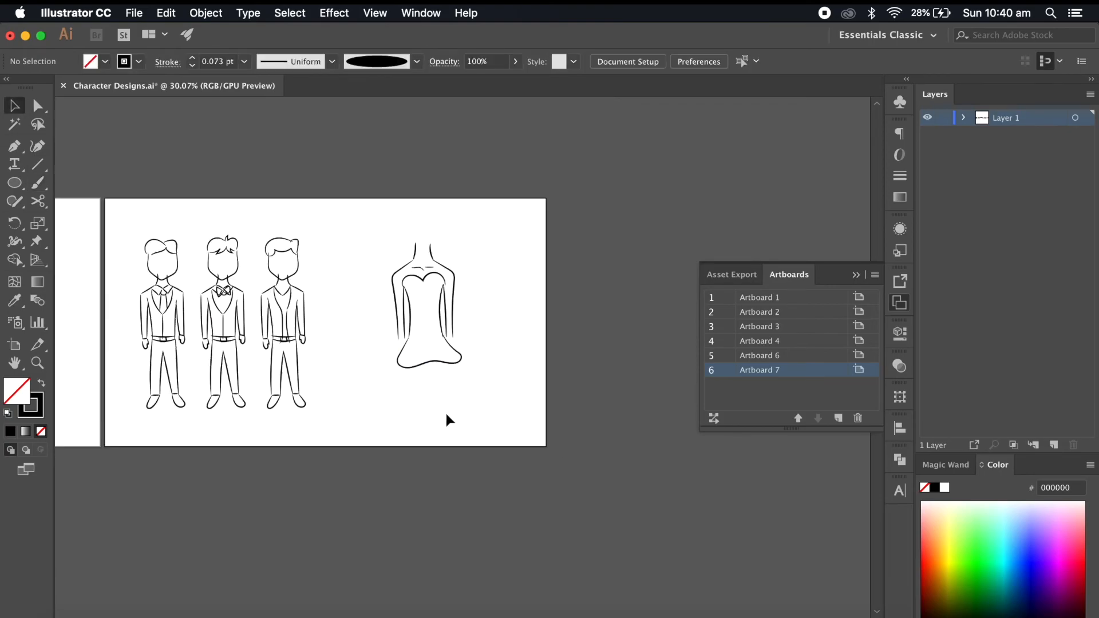
pyautogui.scroll(6, 445, 412)
pyautogui.click(480, 289)
pyautogui.moveTo(485, 232); pyautogui.dragTo(489, 241)
pyautogui.click(528, 311)
pyautogui.scroll(-5, 528, 312)
pyautogui.scroll(5, 528, 311)
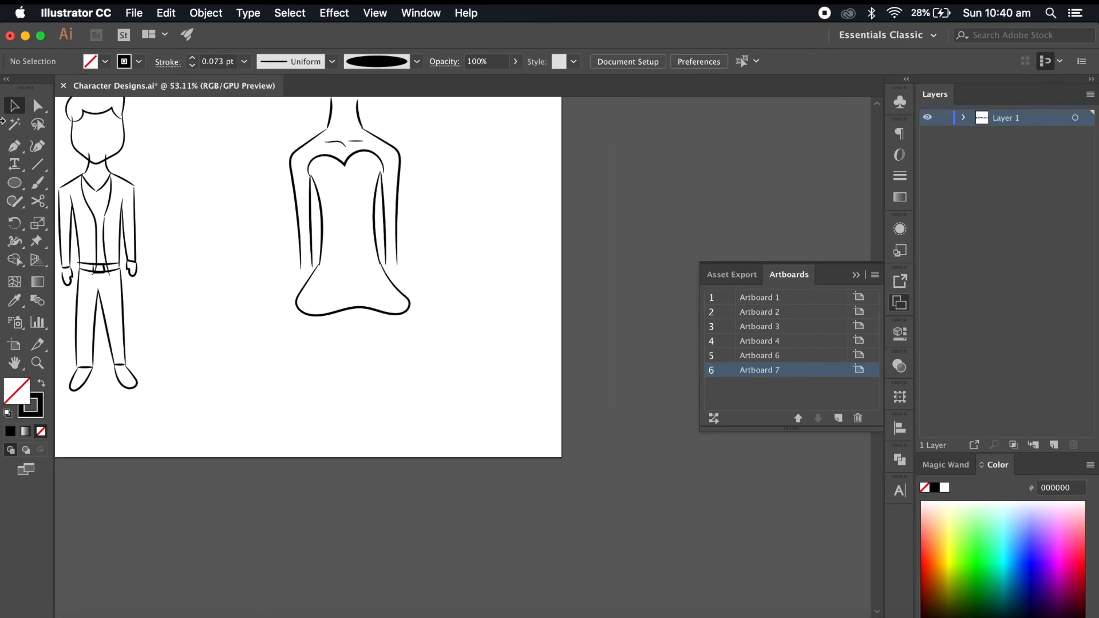
# - Paint one slim leg with a pointed slip-on shoe below the skirt hem, redoing the misplaced strokes
pyautogui.click(38, 183)
pyautogui.scroll(2, 258, 364)
pyautogui.scroll(2, 301, 373)
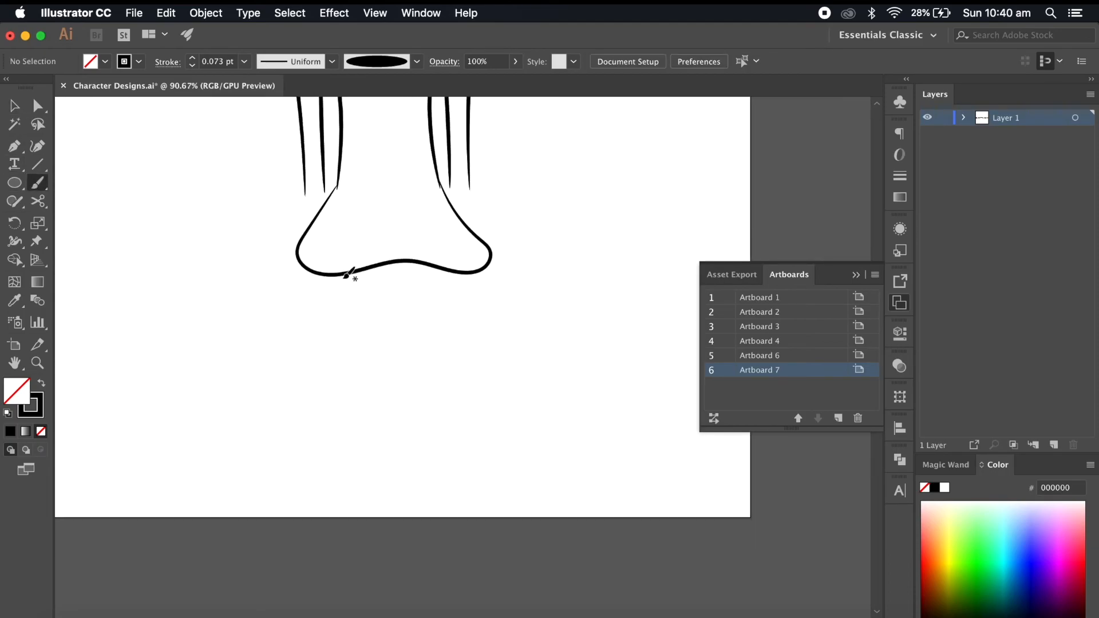
pyautogui.moveTo(346, 277)
pyautogui.mouseDown()
pyautogui.moveTo(348, 372)
pyautogui.moveTo(369, 379)
pyautogui.moveTo(352, 381)
pyautogui.mouseUp()
pyautogui.press('super+z')
pyautogui.press('super+z')
pyautogui.moveTo(371, 272); pyautogui.dragTo(371, 384)
pyautogui.moveTo(352, 381)
pyautogui.mouseDown()
pyautogui.moveTo(345, 413)
pyautogui.moveTo(376, 385)
pyautogui.moveTo(341, 416)
pyautogui.moveTo(373, 400)
pyautogui.moveTo(361, 454)
pyautogui.mouseUp()
pyautogui.press('super+z')
pyautogui.scroll(2, 371, 388)
pyautogui.scroll(2, 348, 372)
pyautogui.scroll(-6, 407, 484)
# - Duplicate the leg and shoe beside the original under the skirt
pyautogui.click(14, 107)
pyautogui.scroll(-3, 455, 388)
pyautogui.scroll(2, 456, 388)
pyautogui.click(407, 421)
pyautogui.scroll(-4, 412, 389)
pyautogui.scroll(5, 410, 387)
pyautogui.moveTo(400, 375); pyautogui.dragTo(337, 446)
pyautogui.moveTo(363, 374); pyautogui.dragTo(417, 372)
# - Reflect the copied leg and position it as the mirrored second leg under the skirt
pyautogui.click(206, 13)
pyautogui.moveTo(321, 31)
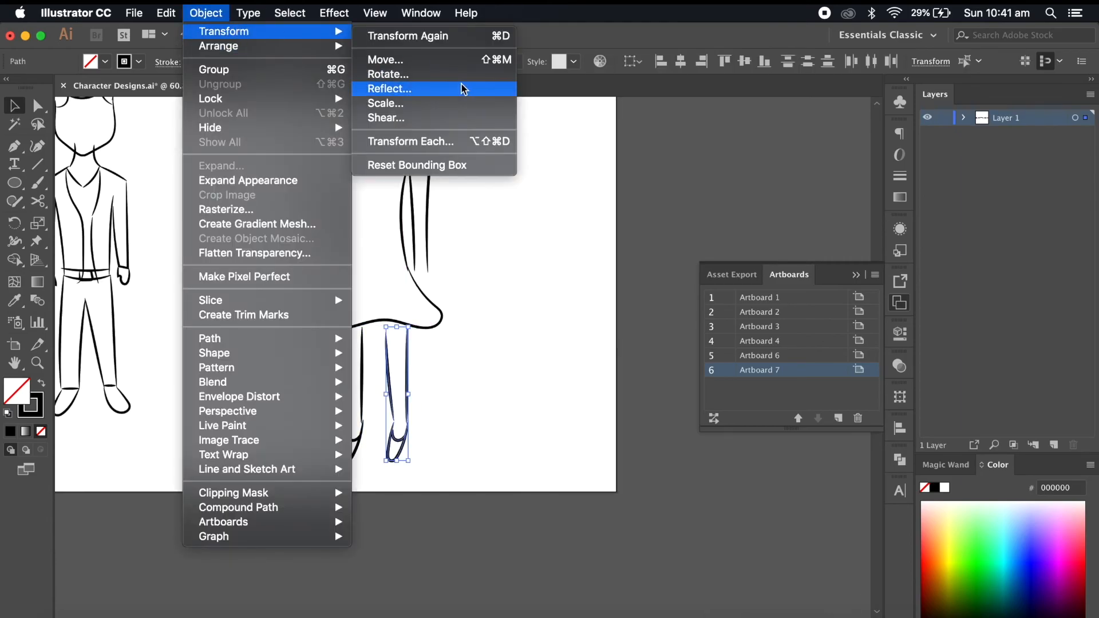
pyautogui.click(463, 86)
pyautogui.click(736, 435)
pyautogui.click(451, 482)
pyautogui.scroll(-5, 451, 482)
pyautogui.scroll(4, 451, 482)
pyautogui.moveTo(499, 399); pyautogui.dragTo(415, 476)
pyautogui.click(467, 457)
pyautogui.scroll(-5, 466, 457)
pyautogui.scroll(9, 467, 457)
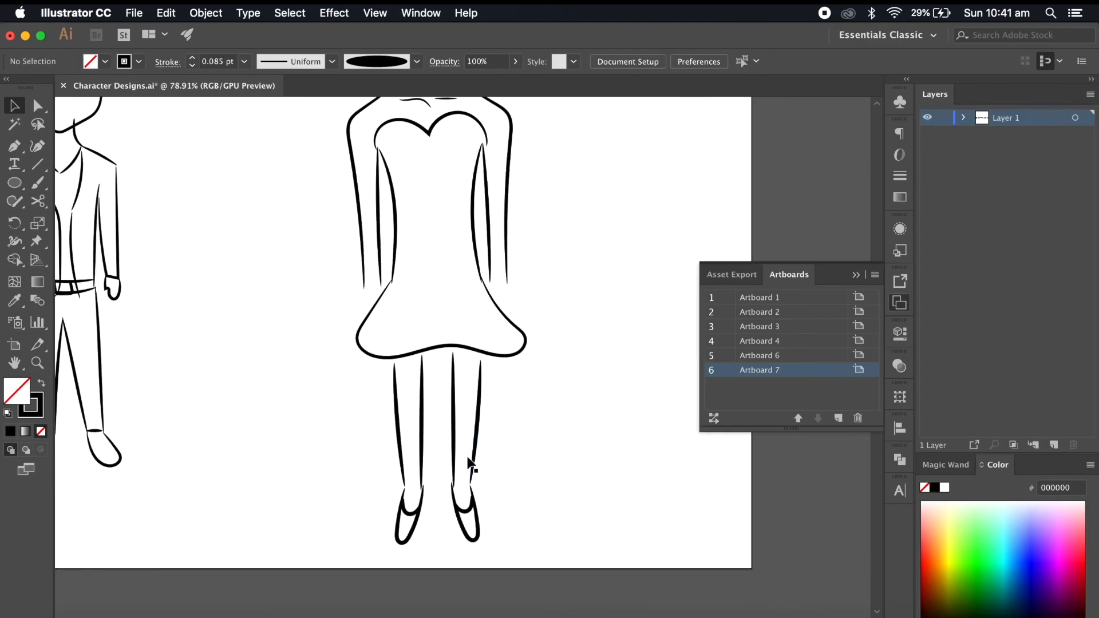
# - Copy the third guest's hand onto the end of one arm of the dress guest and fit the outer arm line to it
pyautogui.hscroll(-2, 274, 279)
pyautogui.moveTo(166, 310); pyautogui.dragTo(572, 326)
pyautogui.scroll(5, 546, 309)
pyautogui.click(580, 347)
pyautogui.scroll(-7, 579, 347)
pyautogui.scroll(4, 580, 347)
pyautogui.moveTo(551, 280); pyautogui.dragTo(590, 329)
pyautogui.scroll(2, 580, 315)
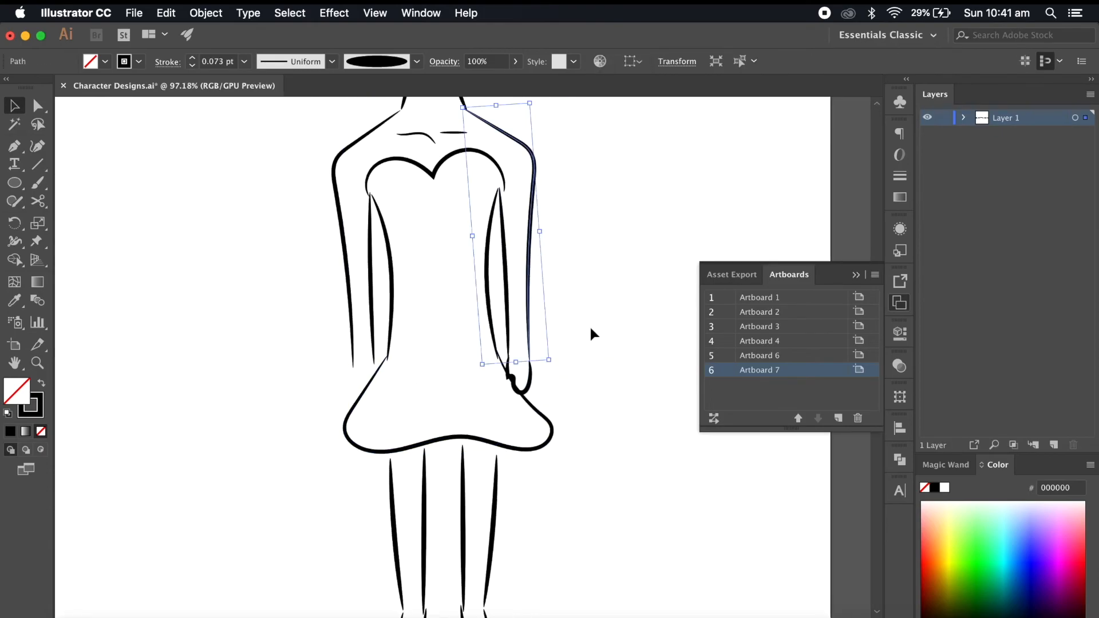
# - Duplicate the dress guest's hand onto her other arm and reflect it so the thumb faces the body
pyautogui.click(576, 388)
pyautogui.scroll(-3, 576, 388)
pyautogui.scroll(3, 576, 388)
pyautogui.moveTo(525, 383); pyautogui.dragTo(374, 374)
pyautogui.click(207, 13)
pyautogui.moveTo(252, 31)
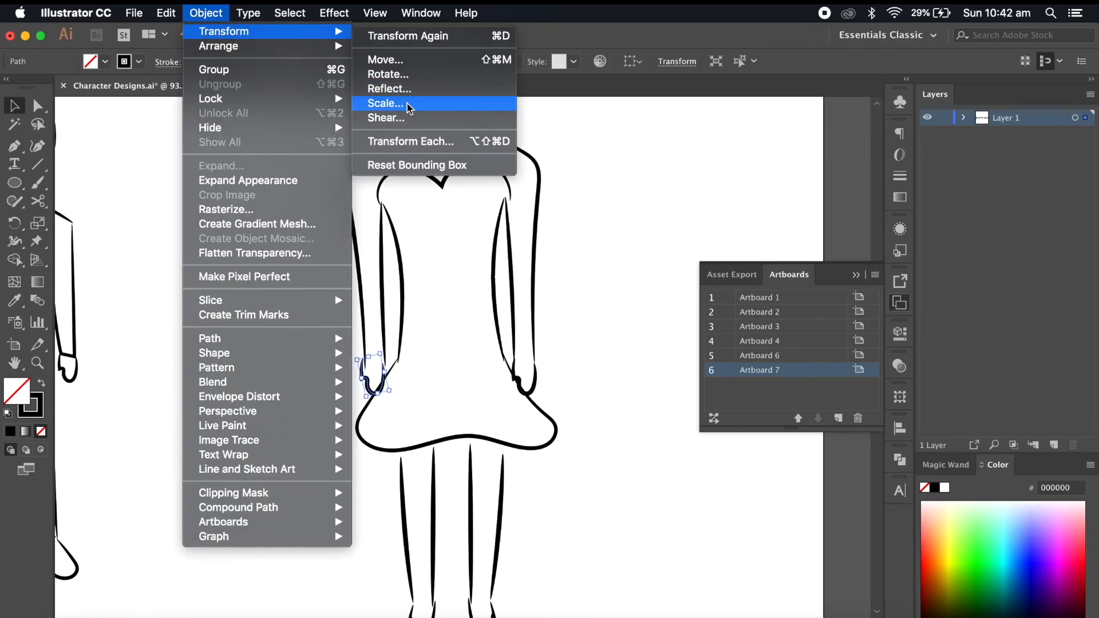
pyautogui.click(390, 89)
pyautogui.click(733, 432)
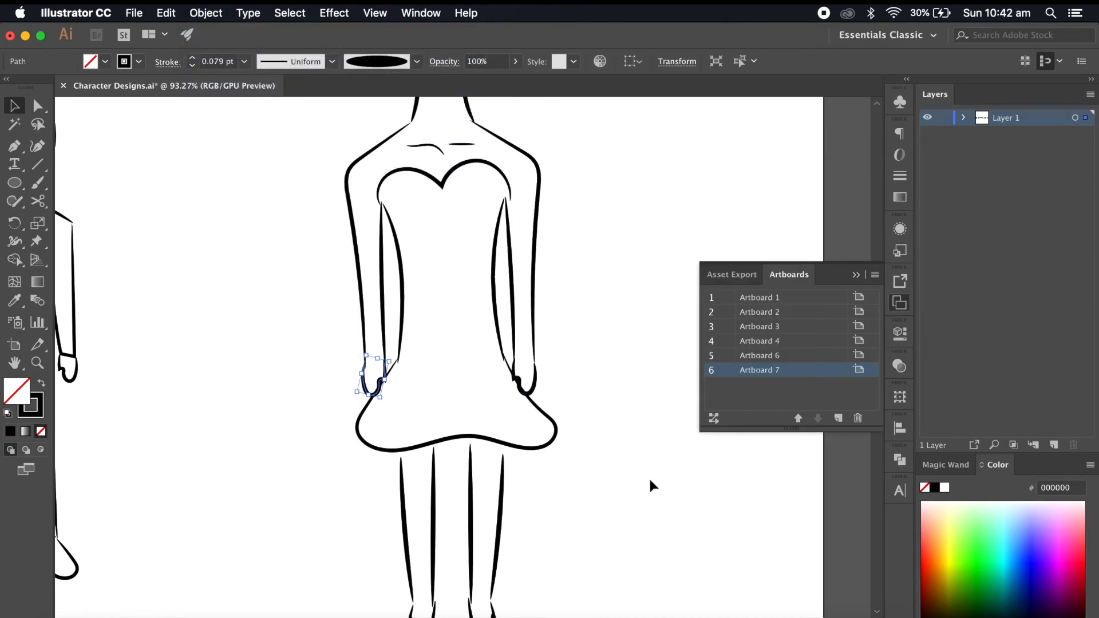
pyautogui.click(650, 479)
pyautogui.scroll(-5, 649, 477)
# - Scale the whole dress figure down and place it beside the third guest
pyautogui.scroll(3, 647, 463)
pyautogui.moveTo(603, 196); pyautogui.dragTo(449, 541)
pyautogui.moveTo(479, 436); pyautogui.dragTo(327, 386)
pyautogui.moveTo(403, 170); pyautogui.dragTo(379, 242)
pyautogui.moveTo(373, 291); pyautogui.dragTo(393, 299)
pyautogui.click(480, 359)
# - Move the whole dress figure further away from the third guest
pyautogui.scroll(5, 479, 360)
pyautogui.click(273, 452)
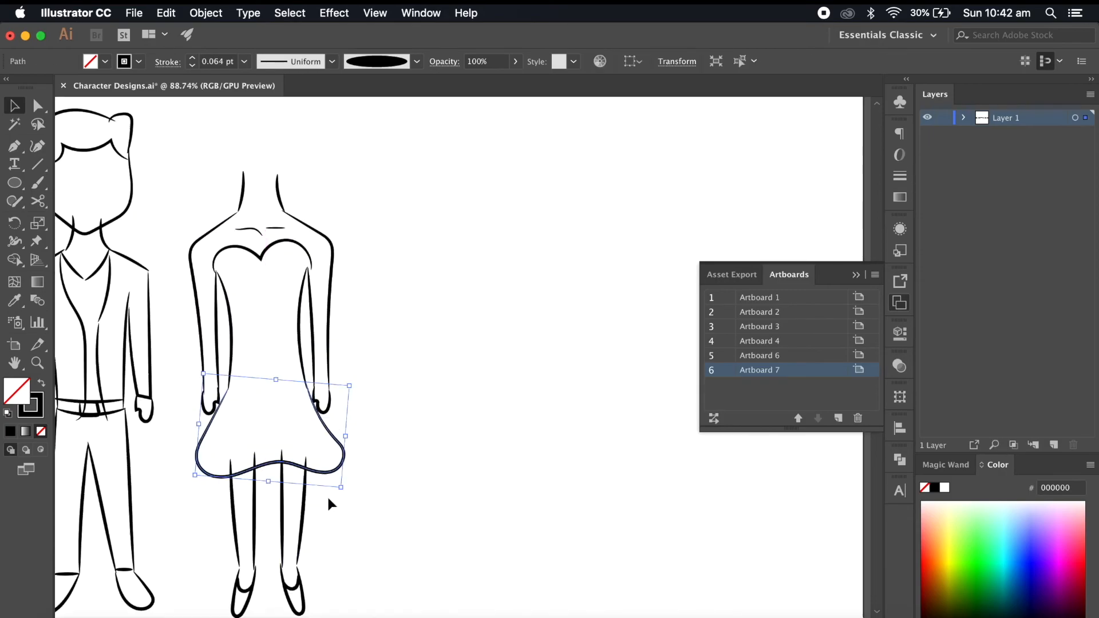
pyautogui.scroll(-5, 458, 240)
pyautogui.click(377, 369)
pyautogui.moveTo(377, 370); pyautogui.dragTo(475, 360)
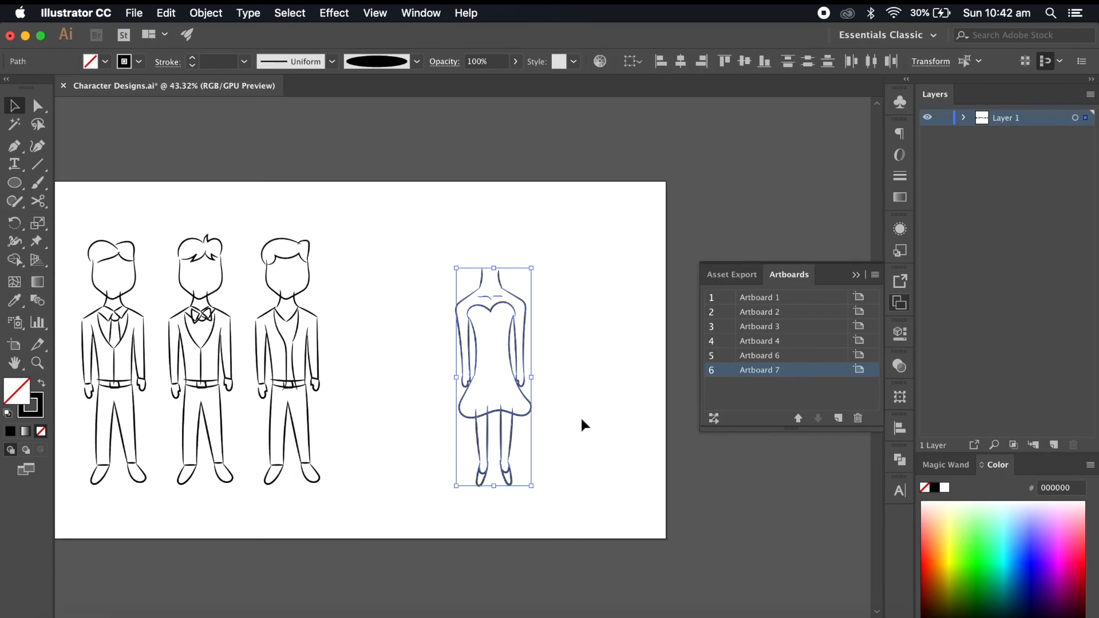
pyautogui.click(580, 416)
# - Copy a front-facing long-haired woman's head from the female heads artboard and paste it onto Artboard 7
pyautogui.scroll(5, 580, 416)
pyautogui.hscroll(-10, 582, 418)
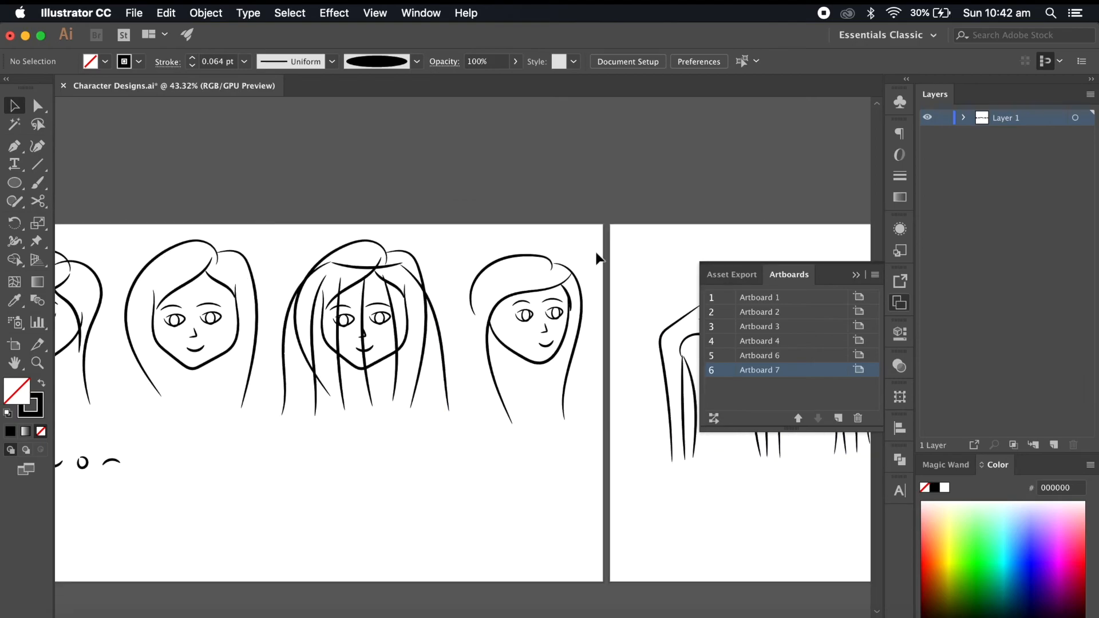
pyautogui.click(356, 386)
pyautogui.press('super+c')
pyautogui.hscroll(15, 431, 456)
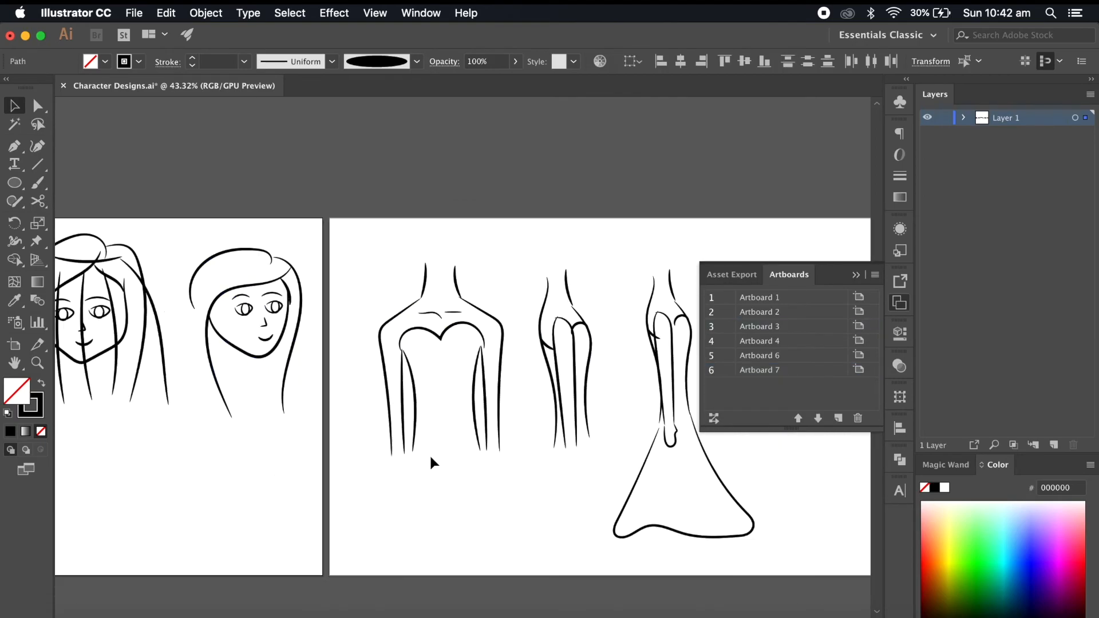
pyautogui.press('super+v')
pyautogui.scroll(5, 431, 439)
pyautogui.click(652, 304)
# - Delete the facial features and long hair strands from the pasted head, keeping the face outline and hairline
pyautogui.moveTo(535, 314); pyautogui.dragTo(439, 398)
pyautogui.press('Delete')
pyautogui.click(497, 404)
pyautogui.press('Delete')
pyautogui.click(356, 366)
pyautogui.press('Delete')
pyautogui.click(551, 223)
# - Scale down the faceless head and position it on the dress guest's neck
pyautogui.moveTo(555, 189); pyautogui.dragTo(427, 421)
pyautogui.moveTo(431, 412); pyautogui.dragTo(212, 281)
pyautogui.scroll(3, 212, 281)
pyautogui.moveTo(349, 133); pyautogui.dragTo(270, 248)
pyautogui.moveTo(270, 329); pyautogui.dragTo(307, 331)
pyautogui.click(363, 287)
# - Try replacing the flared skirt with a very short, rounded one, then undo the change
pyautogui.scroll(-5, 363, 287)
pyautogui.scroll(2, 401, 372)
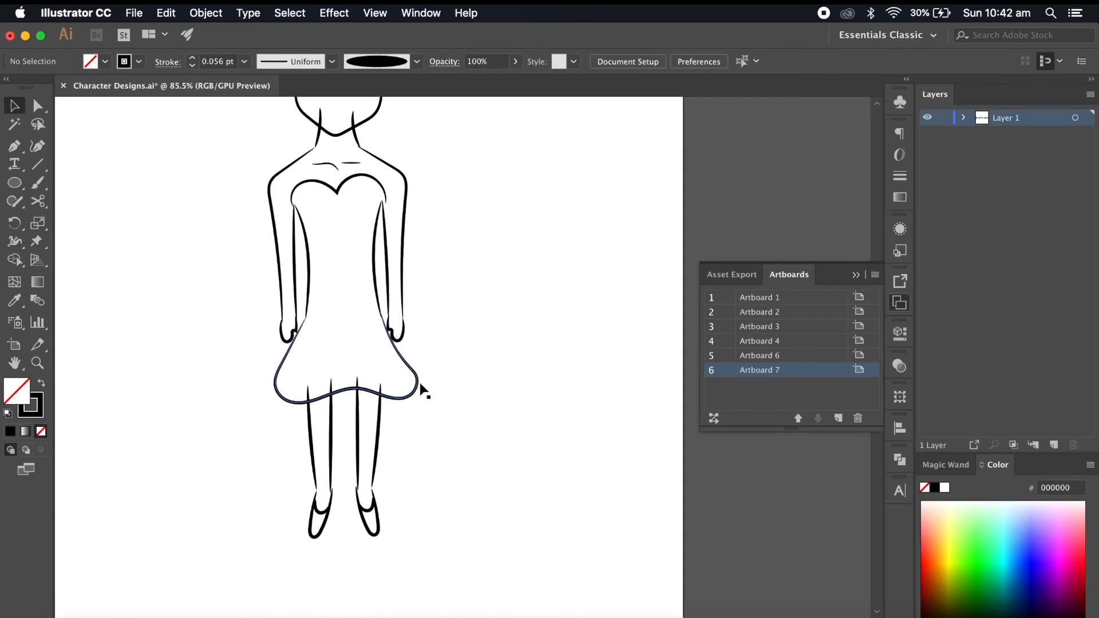
pyautogui.click(419, 385)
pyautogui.press('Delete')
pyautogui.press('b')
pyautogui.scroll(1, 310, 304)
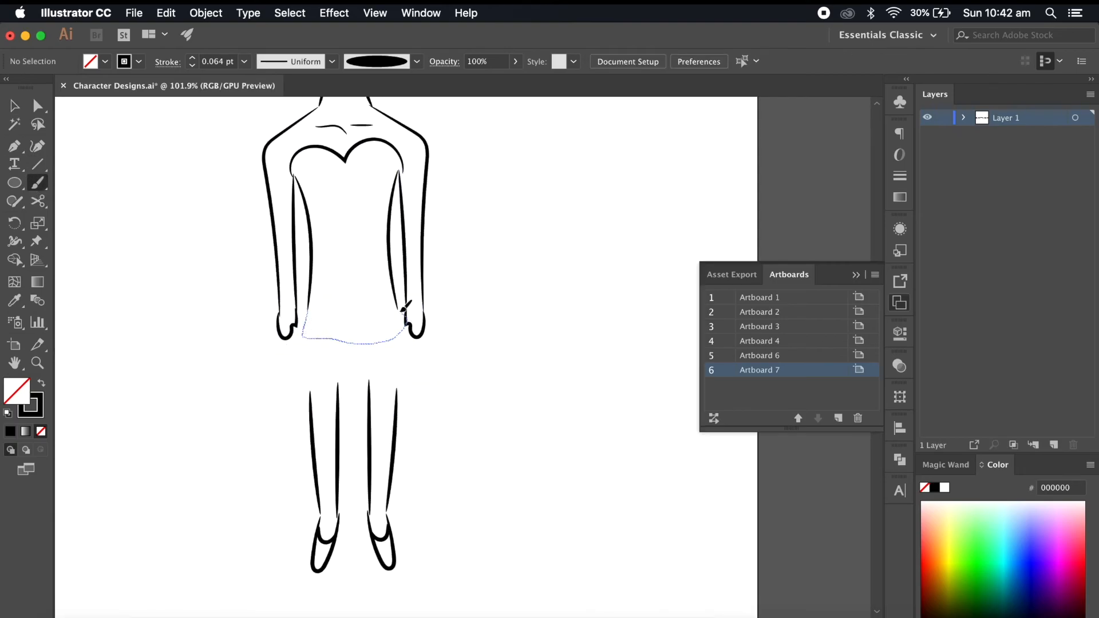
pyautogui.moveTo(403, 311); pyautogui.dragTo(400, 311)
pyautogui.scroll(-3, 344, 355)
pyautogui.scroll(2, 321, 367)
pyautogui.press('super+z')
pyautogui.press('super+z')
# - Delete the flared skirt and paint an A-line skirt with pointed hem corners from the waist over the upper legs
pyautogui.click(16, 109)
pyautogui.press('Delete')
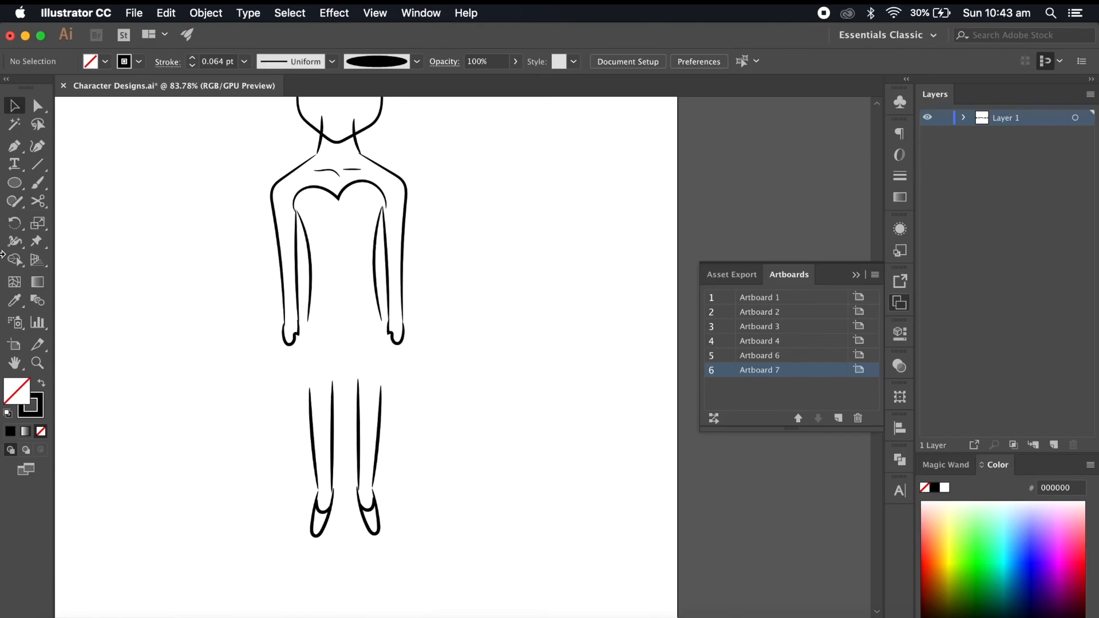
pyautogui.press('b')
pyautogui.moveTo(305, 318); pyautogui.dragTo(294, 395)
pyautogui.moveTo(383, 323); pyautogui.dragTo(382, 321)
pyautogui.scroll(-4, 424, 465)
pyautogui.scroll(4, 422, 465)
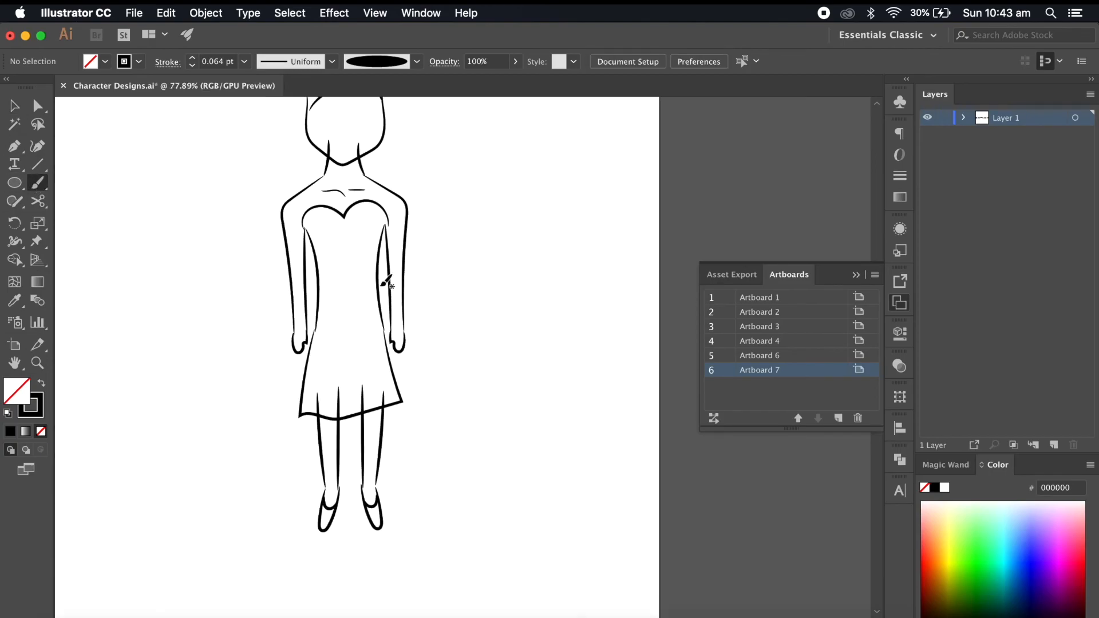
# - Paint an updo on the dress guest with a rounded bun above the head and hair outlines, redoing the unwanted strokes
pyautogui.scroll(5, 384, 284)
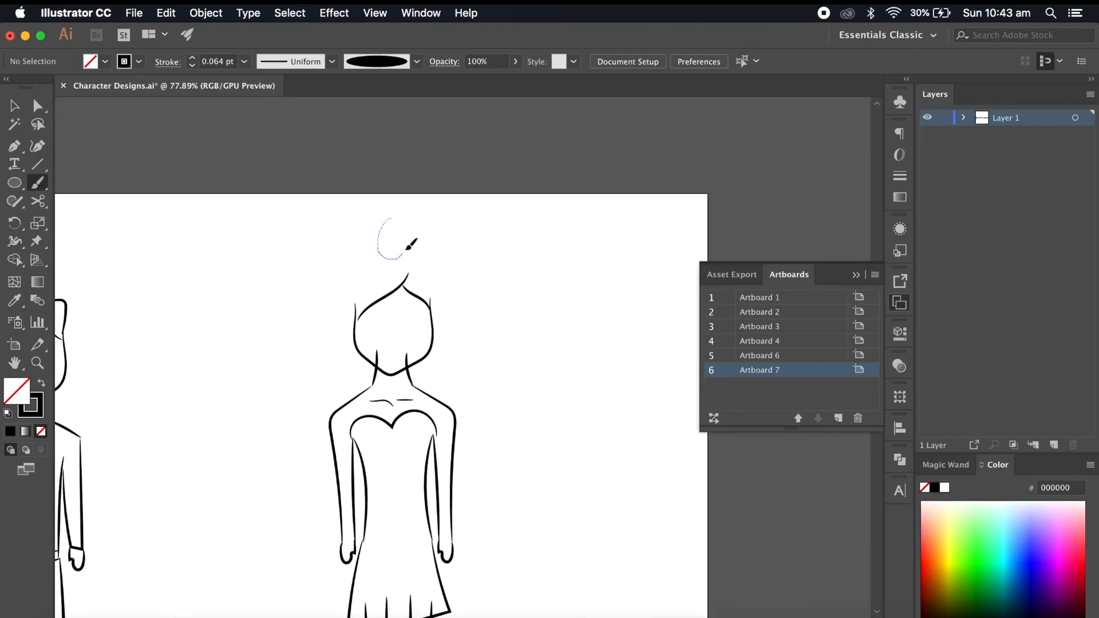
pyautogui.scroll(4, 406, 276)
pyautogui.moveTo(363, 170); pyautogui.dragTo(334, 244)
pyautogui.moveTo(409, 165)
pyautogui.mouseDown()
pyautogui.moveTo(450, 239)
pyautogui.moveTo(365, 318)
pyautogui.mouseUp()
pyautogui.scroll(3, 445, 244)
pyautogui.scroll(-5, 445, 243)
pyautogui.scroll(3, 510, 359)
pyautogui.scroll(2, 438, 246)
pyautogui.press('super+z')
pyautogui.press('super+z')
pyautogui.press('super+z')
pyautogui.moveTo(428, 247)
pyautogui.mouseDown()
pyautogui.moveTo(474, 316)
pyautogui.moveTo(446, 238)
pyautogui.mouseUp()
pyautogui.scroll(-4, 457, 338)
pyautogui.scroll(-4, 458, 336)
# - Replace the dress guest's heart-shaped neckline with a shallower two-arc neckline and curved shoulder strap lines
pyautogui.press('v')
pyautogui.scroll(6, 433, 292)
pyautogui.click(409, 216)
pyautogui.press('Delete')
pyautogui.click(43, 187)
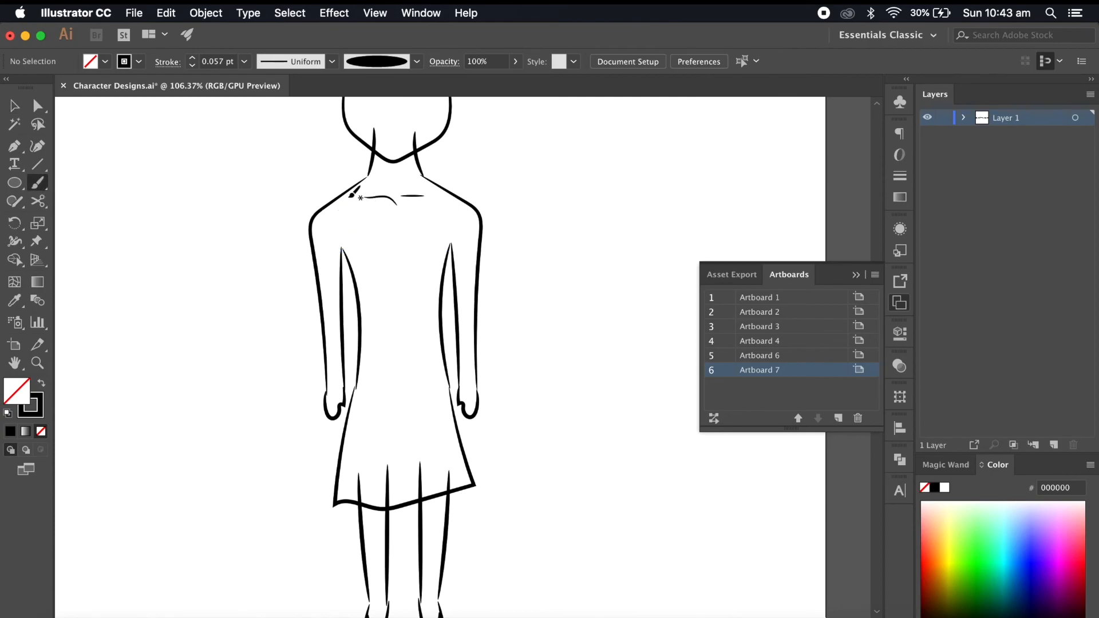
pyautogui.press('super+z')
pyautogui.scroll(3, 338, 244)
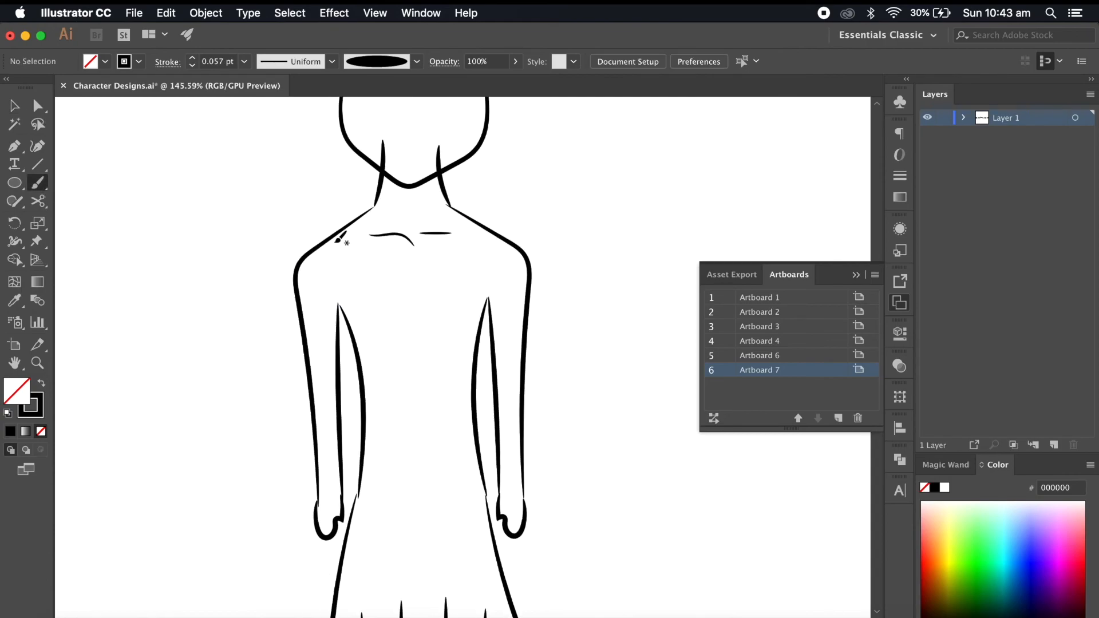
pyautogui.moveTo(353, 226)
pyautogui.mouseDown()
pyautogui.moveTo(370, 303)
pyautogui.moveTo(474, 281)
pyautogui.moveTo(480, 218)
pyautogui.mouseUp()
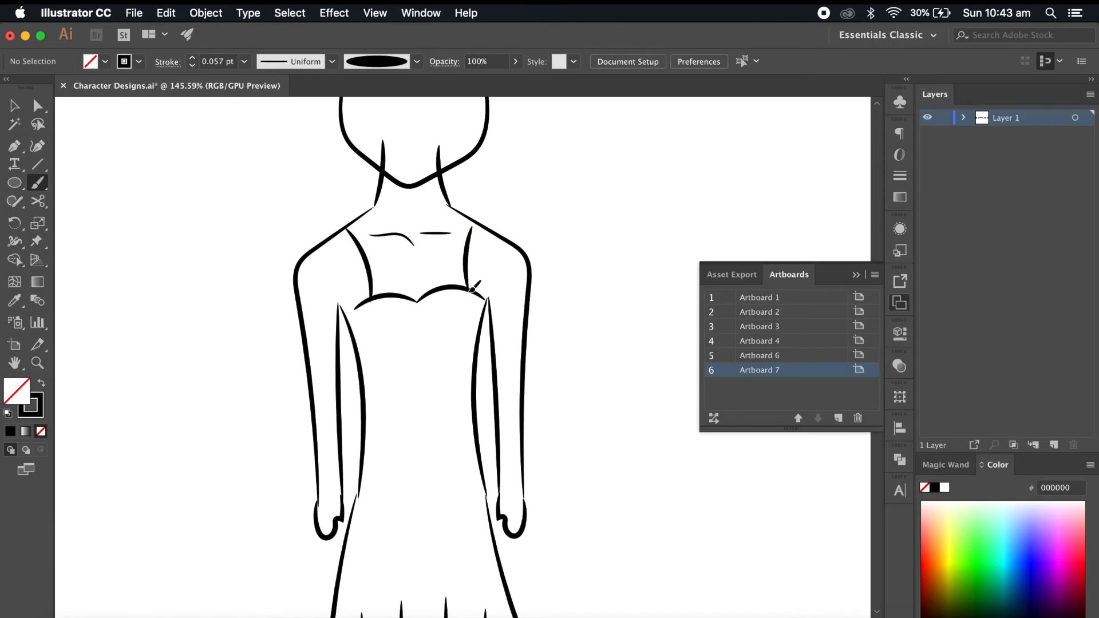
# - Delete the two short collarbone strokes above the dress guest's neckline
pyautogui.scroll(-4, 484, 355)
pyautogui.scroll(3, 457, 288)
pyautogui.press('v')
pyautogui.click(436, 245)
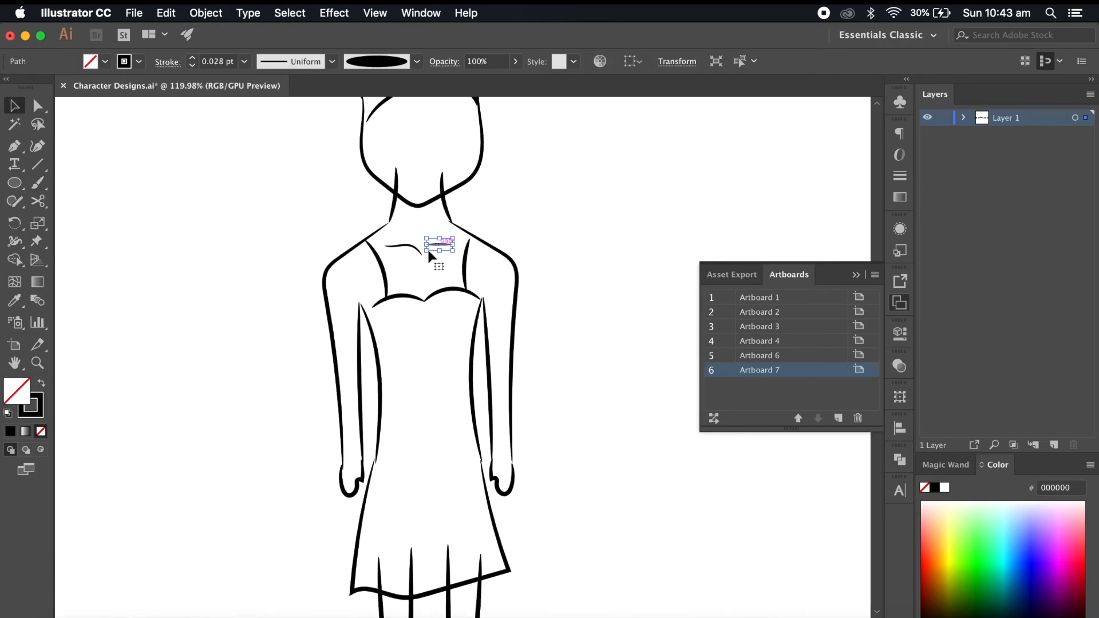
pyautogui.click(395, 253)
pyautogui.scroll(-6, 394, 253)
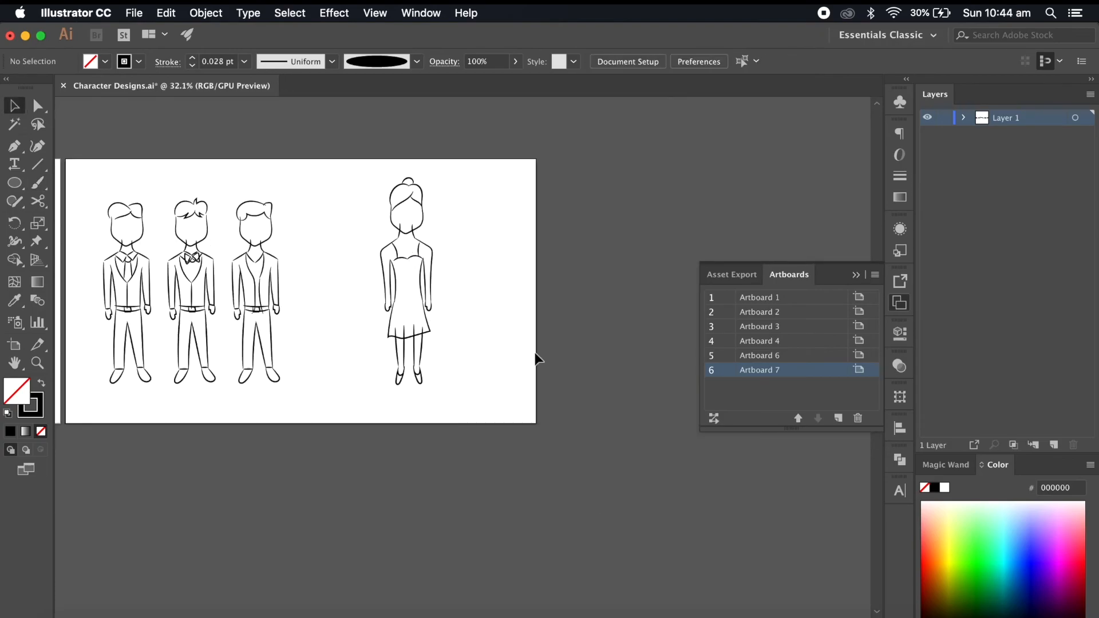
# - Move the dress guest closer to the three men and place a duplicate of her beside her
pyautogui.scroll(1, 371, 409)
pyautogui.click(437, 252)
pyautogui.moveTo(422, 234); pyautogui.dragTo(306, 233)
pyautogui.moveTo(331, 164); pyautogui.dragTo(279, 431)
pyautogui.click(384, 320)
pyautogui.moveTo(287, 369); pyautogui.dragTo(340, 368)
pyautogui.click(456, 315)
pyautogui.click(341, 364)
pyautogui.moveTo(358, 304); pyautogui.dragTo(436, 280)
pyautogui.click(524, 336)
# - Delete the duplicate woman's short skirt and paint a long flared skirt with a curved hem reaching her lower legs
pyautogui.scroll(3, 524, 335)
pyautogui.click(399, 391)
pyautogui.press('Delete')
pyautogui.click(37, 183)
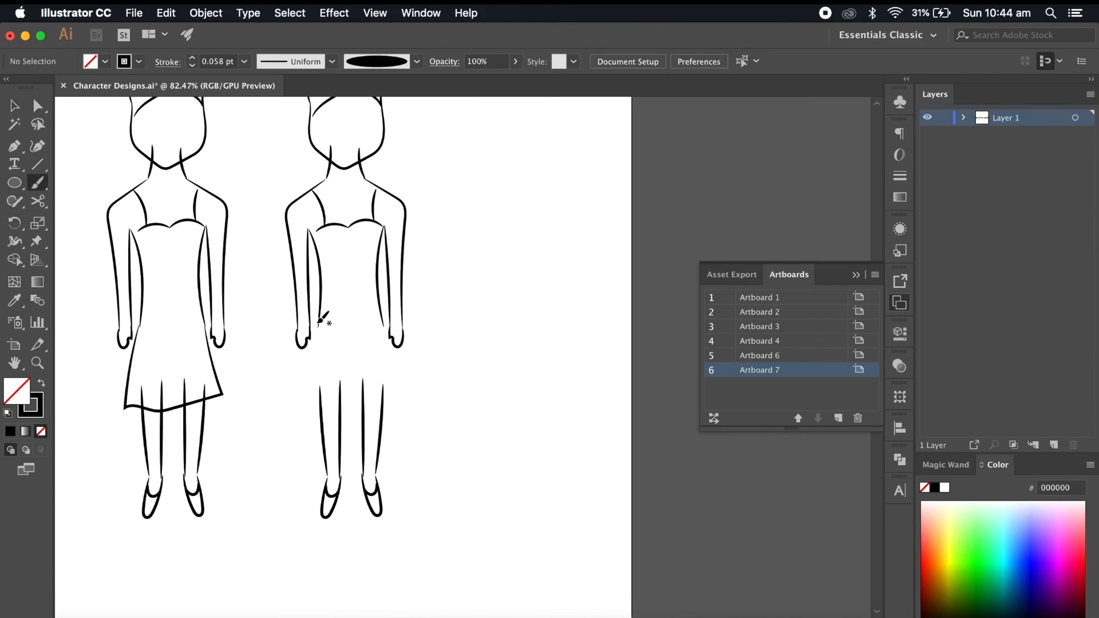
pyautogui.moveTo(355, 464); pyautogui.dragTo(427, 455)
pyautogui.scroll(-3, 440, 459)
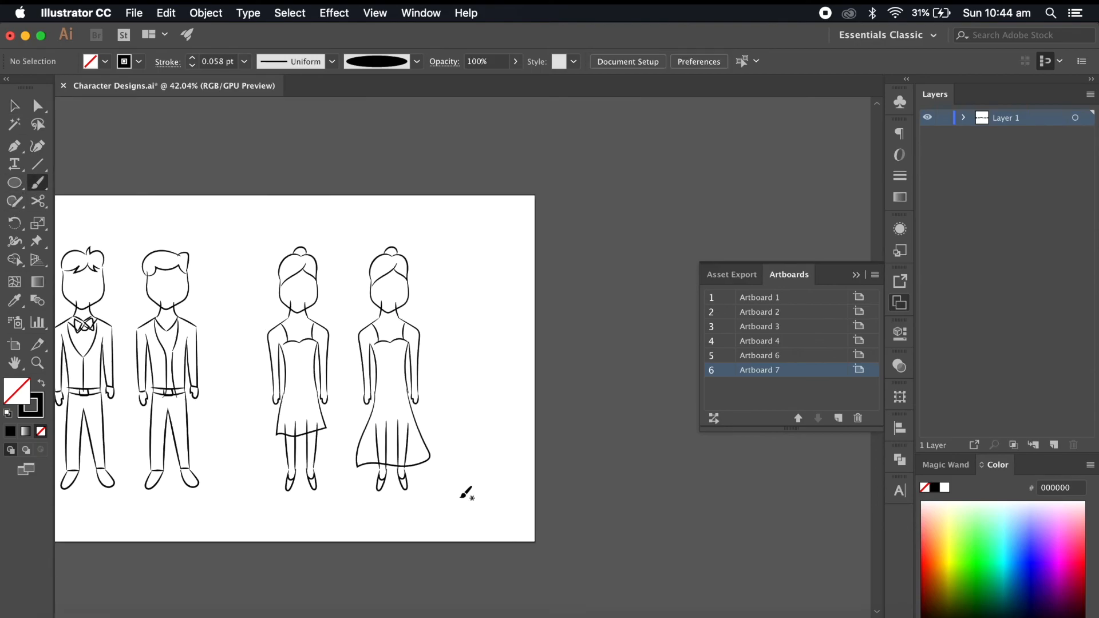
# - Replace the second woman's two-arc neckline and straps with a round collar line and short-sleeve hems on both arms
pyautogui.scroll(2, 467, 493)
pyautogui.press('v')
pyautogui.scroll(4, 405, 298)
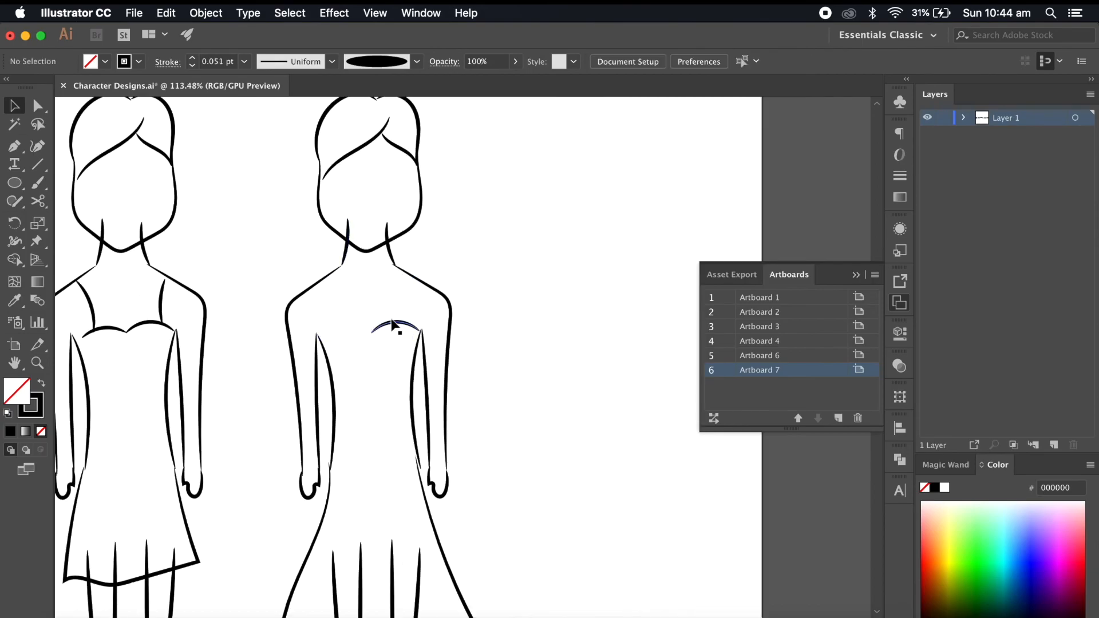
pyautogui.scroll(2, 393, 326)
pyautogui.press('b')
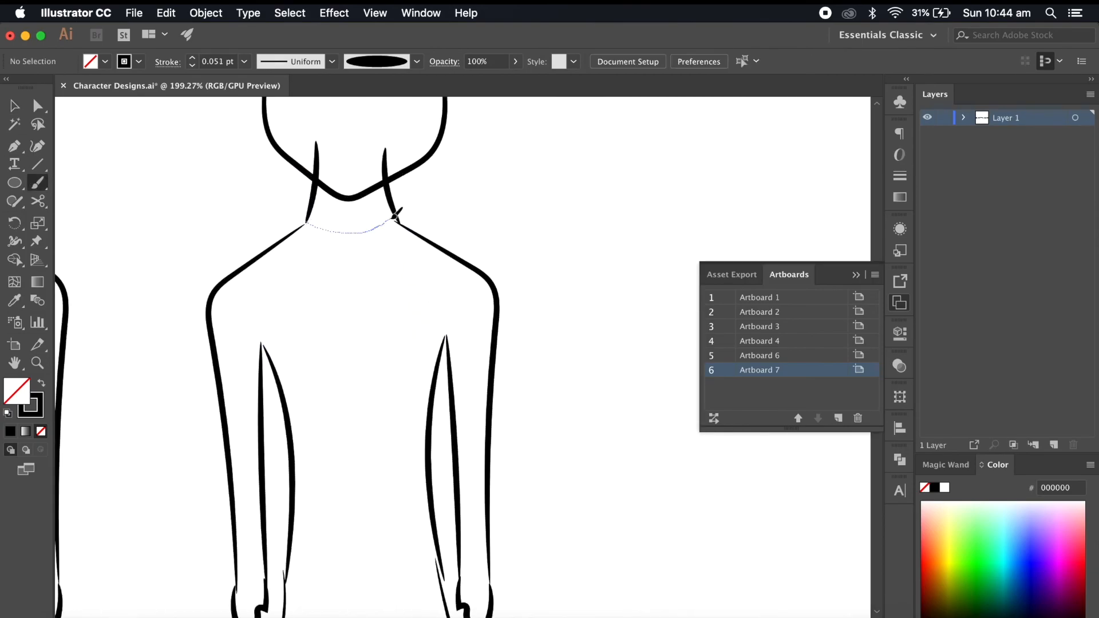
pyautogui.moveTo(395, 216); pyautogui.dragTo(394, 219)
pyautogui.moveTo(217, 353); pyautogui.dragTo(269, 363)
pyautogui.moveTo(507, 342); pyautogui.dragTo(507, 341)
pyautogui.scroll(-4, 504, 355)
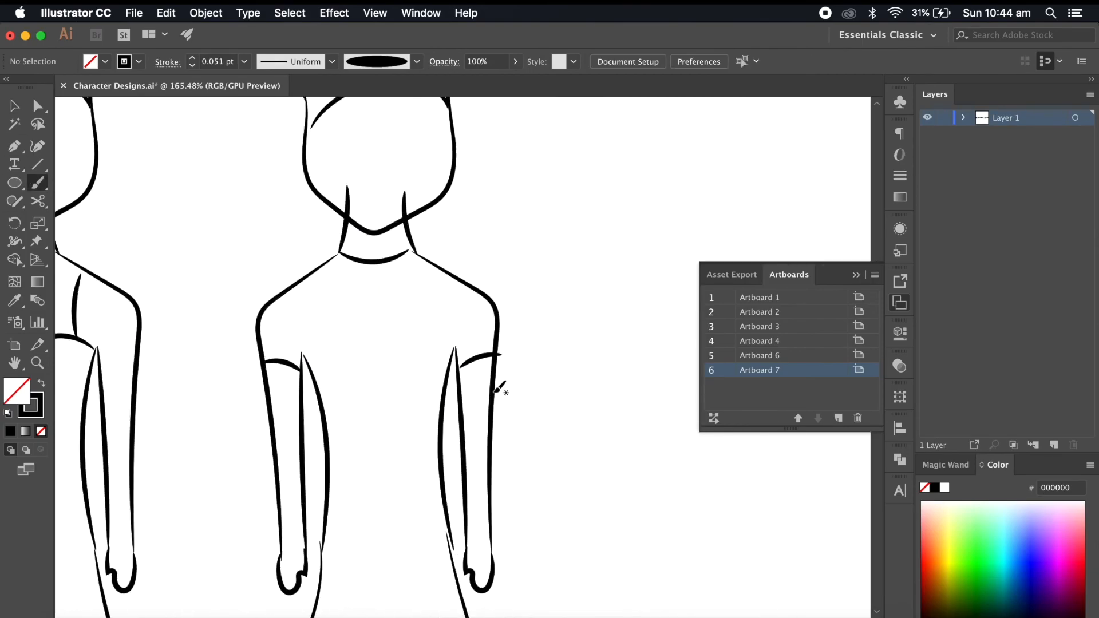
# - Remove the second woman's bun and hair outline and paint long loose hair down both sides to the shoulders
pyautogui.scroll(3, 483, 307)
pyautogui.press('v')
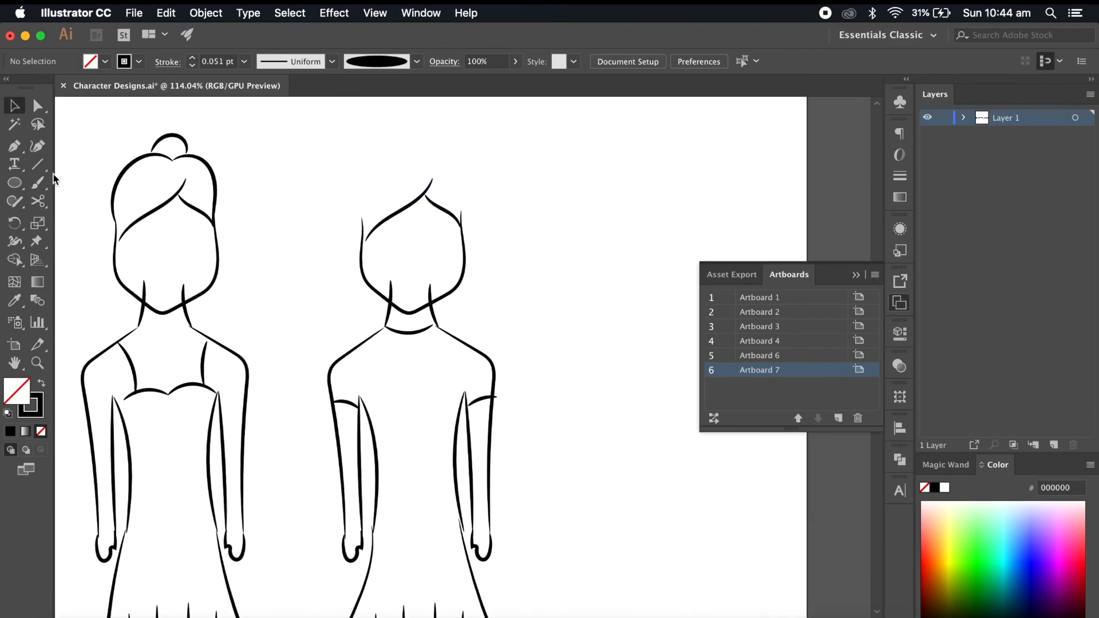
pyautogui.click(37, 183)
pyautogui.moveTo(428, 169)
pyautogui.mouseDown()
pyautogui.moveTo(342, 205)
pyautogui.moveTo(361, 339)
pyautogui.mouseUp()
pyautogui.press('super+z')
pyautogui.moveTo(423, 164)
pyautogui.mouseDown()
pyautogui.moveTo(360, 336)
pyautogui.moveTo(467, 341)
pyautogui.mouseUp()
pyautogui.scroll(-4, 473, 247)
pyautogui.scroll(-2, 530, 399)
# - Duplicate the updo dress guest to the far end of the row as a third woman and even out the spacing
pyautogui.click(14, 105)
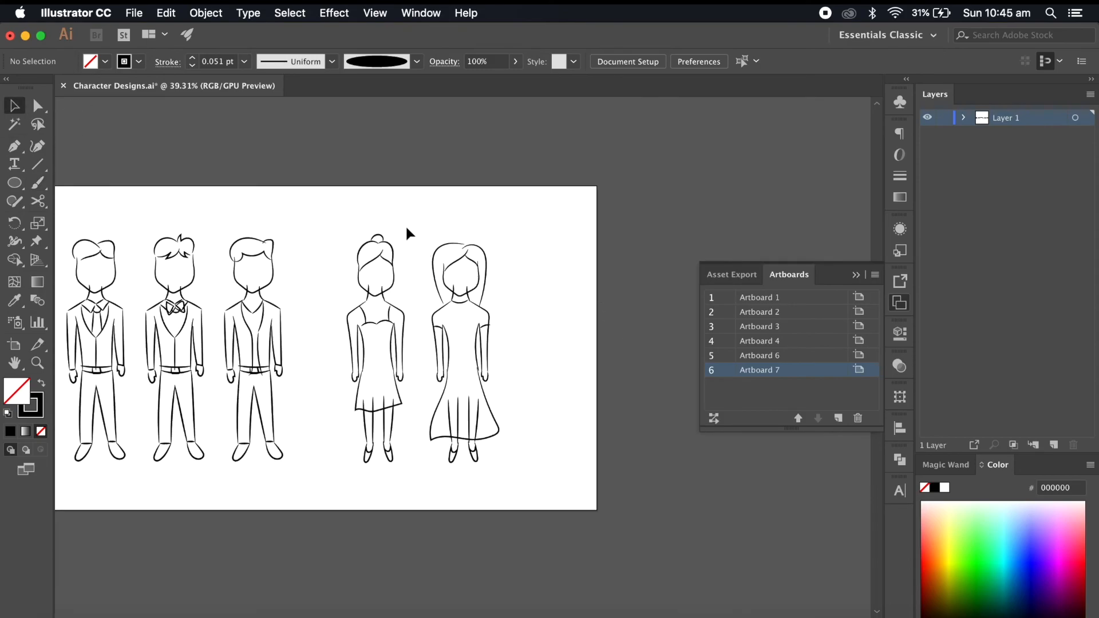
pyautogui.moveTo(346, 485); pyautogui.dragTo(345, 487)
pyautogui.moveTo(372, 329); pyautogui.dragTo(543, 329)
pyautogui.moveTo(616, 218); pyautogui.dragTo(341, 472)
pyautogui.moveTo(393, 361); pyautogui.dragTo(369, 360)
pyautogui.click(584, 349)
# - Delete the neckline, shoulder straps and skirt from the third woman
pyautogui.scroll(5, 421, 344)
pyautogui.hscroll(5, 421, 344)
pyautogui.click(226, 435)
pyautogui.press('Delete')
# - Try painting a waistline and a short A-line skirt on the third woman, then undo both strokes
pyautogui.click(38, 182)
pyautogui.scroll(3, 286, 388)
pyautogui.moveTo(214, 394); pyautogui.dragTo(318, 390)
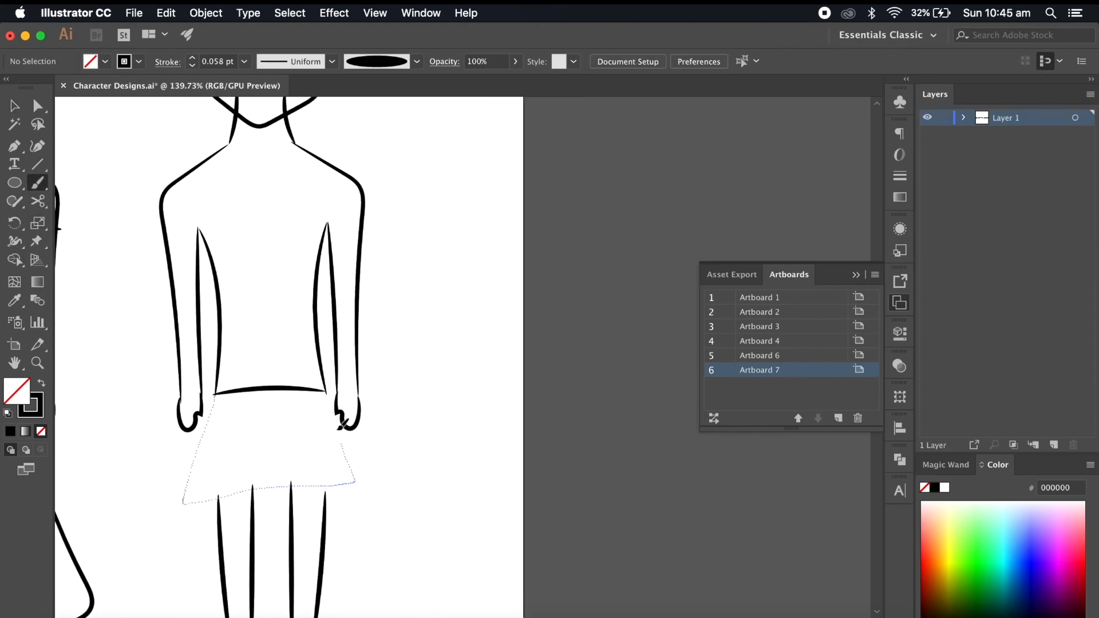
pyautogui.moveTo(349, 445); pyautogui.dragTo(331, 395)
pyautogui.scroll(-5, 390, 494)
pyautogui.press('super+z')
pyautogui.press('super+z')
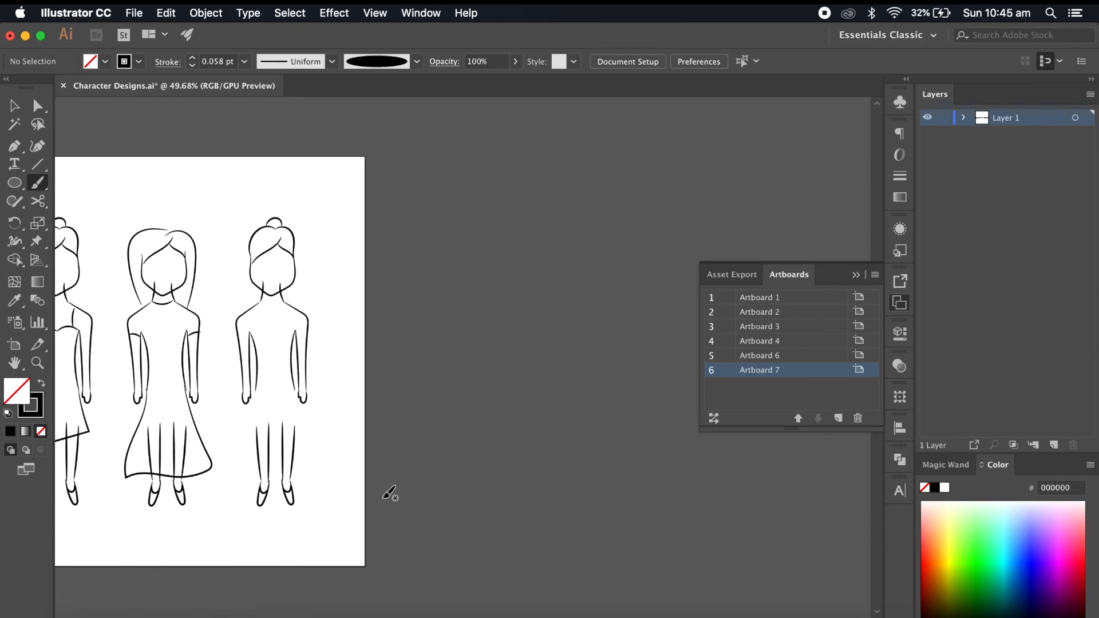
# - Paint a wrap skirt on the third woman with a diagonal edge running from one hip to a pointed lower corner
pyautogui.scroll(3, 329, 465)
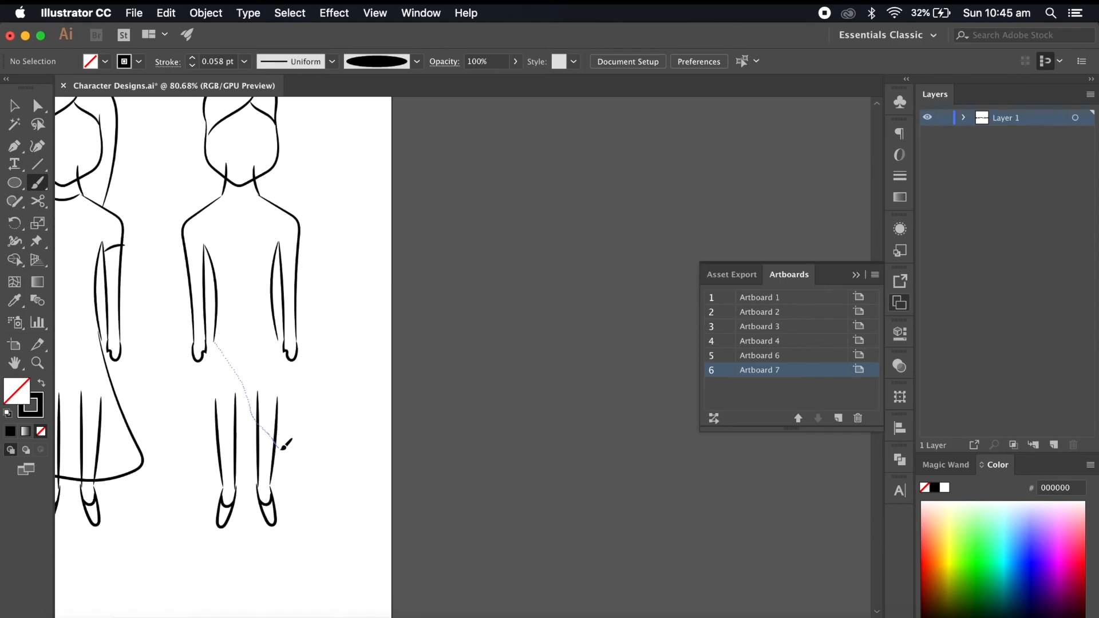
pyautogui.moveTo(284, 354); pyautogui.dragTo(284, 354)
pyautogui.scroll(-4, 268, 470)
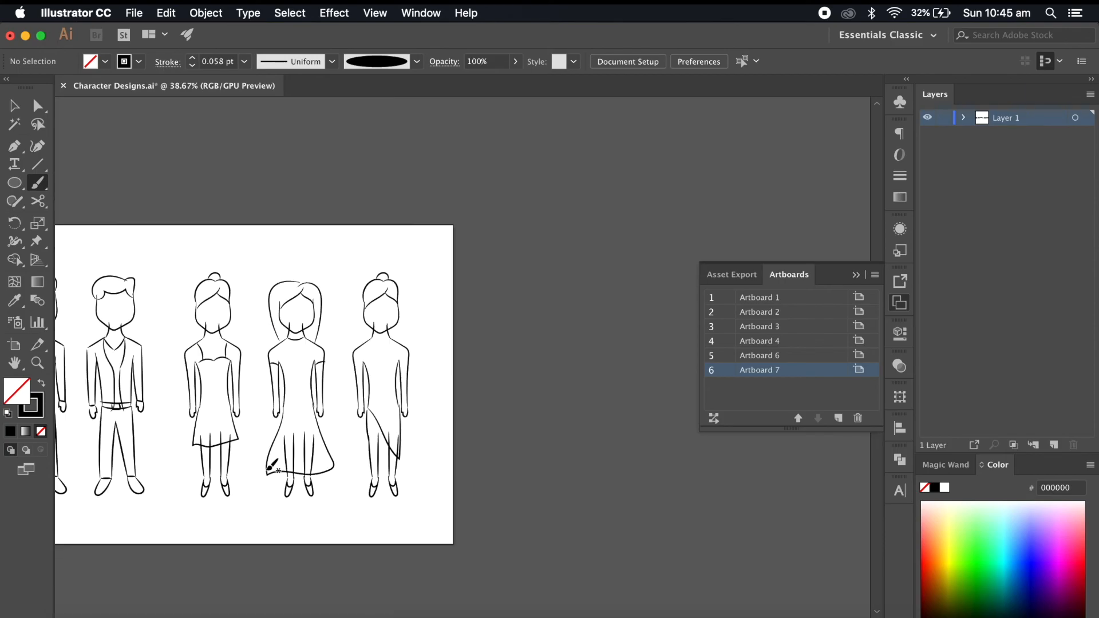
# - Paint the remaining skirt side, two curved waistband lines and a crossed wrap neckline on the third woman
pyautogui.scroll(5, 390, 467)
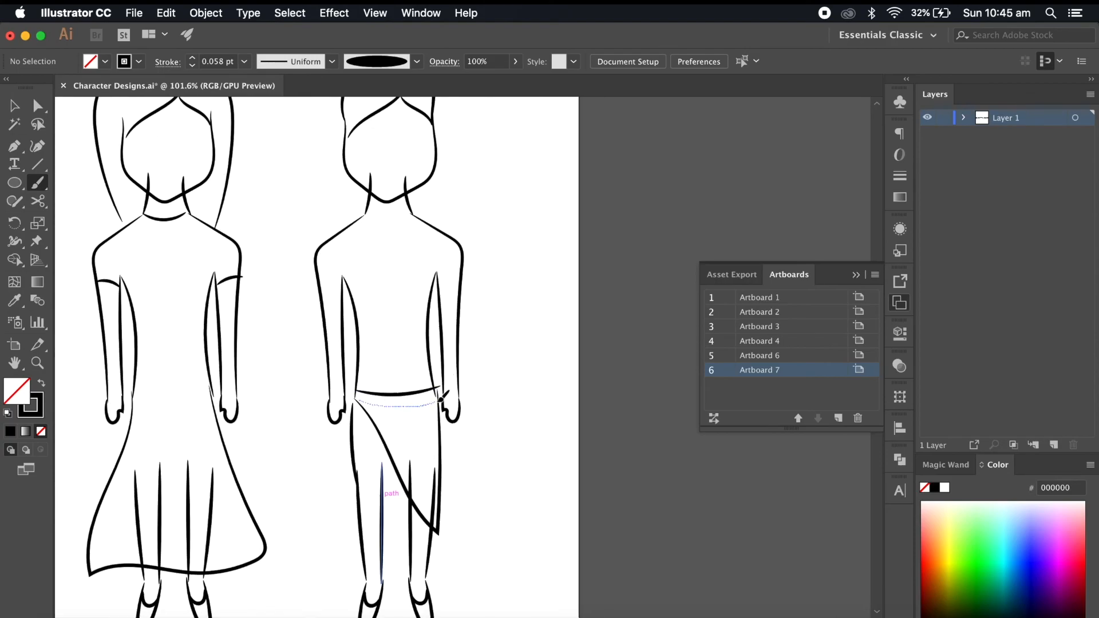
pyautogui.moveTo(442, 397); pyautogui.dragTo(442, 398)
pyautogui.scroll(-4, 473, 441)
pyautogui.scroll(5, 476, 444)
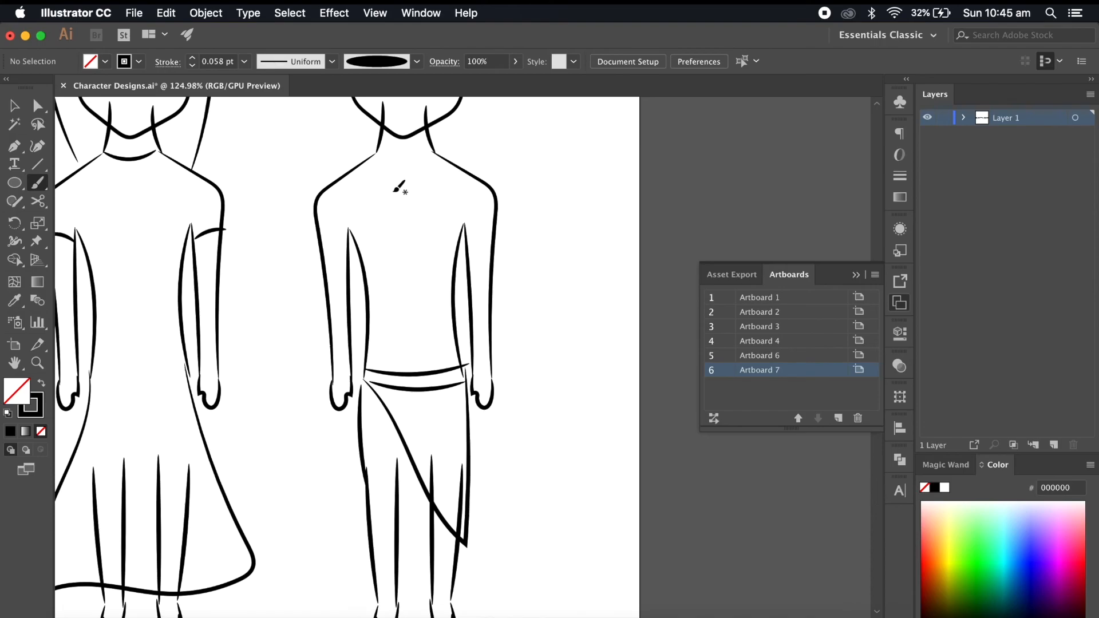
pyautogui.moveTo(461, 236); pyautogui.dragTo(464, 235)
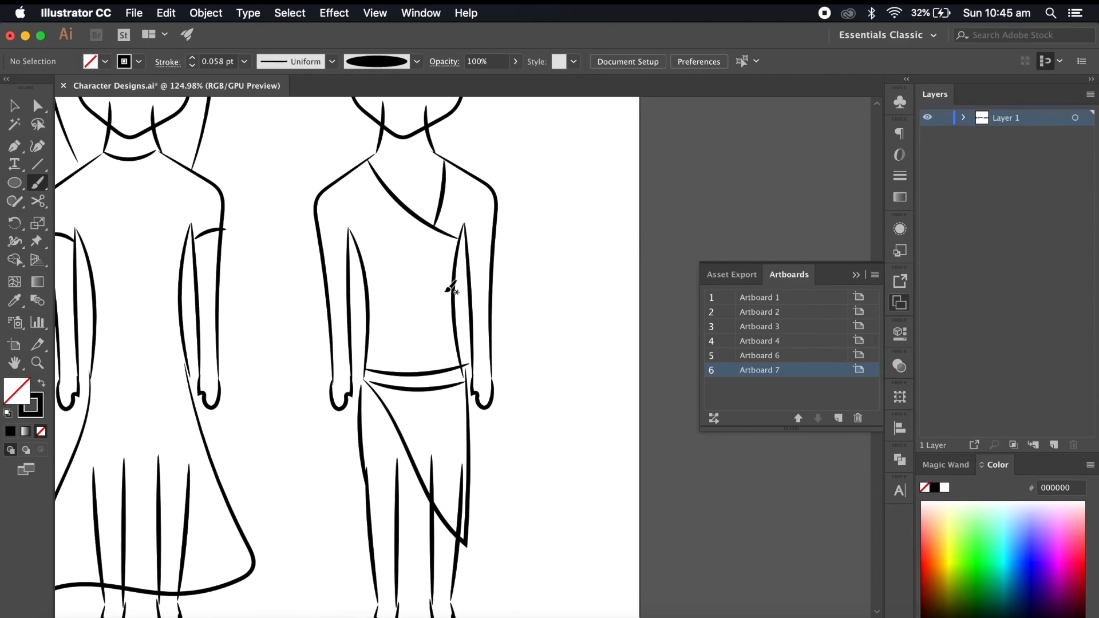
pyautogui.scroll(-5, 449, 279)
pyautogui.hscroll(-5, 487, 332)
# - Delete the bun and outer hair outline from the third woman's head, keeping the fringe strokes
pyautogui.press('v')
pyautogui.scroll(2, 579, 207)
pyautogui.moveTo(579, 203); pyautogui.dragTo(494, 226)
pyautogui.press('BackSpace')
pyautogui.scroll(2, 470, 204)
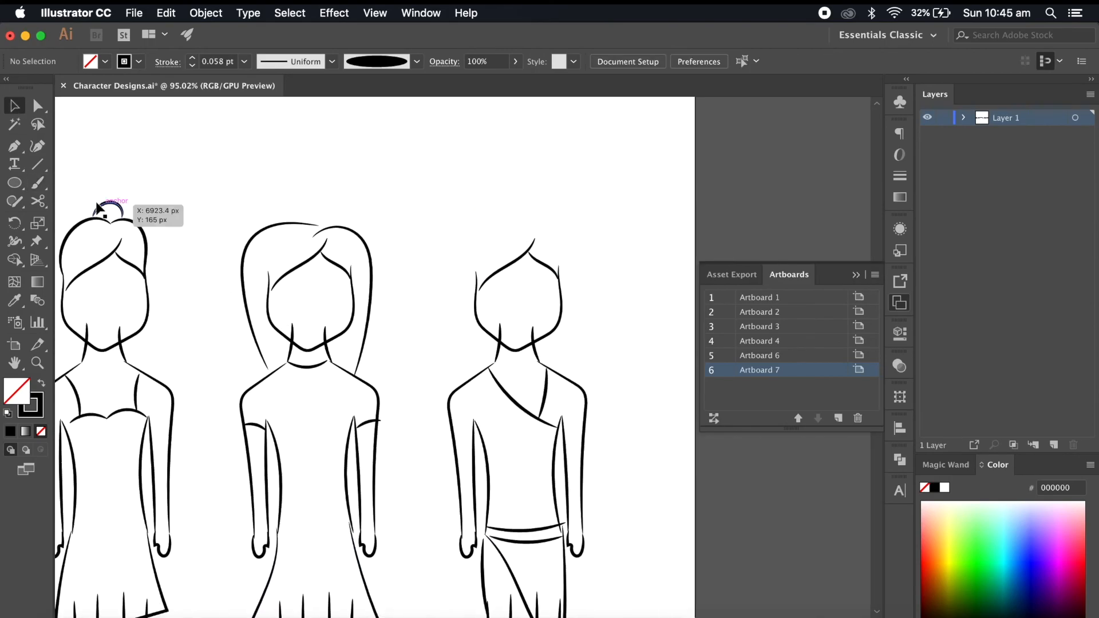
# - Paint long, full side-parted hair on the third woman falling to both shoulders, undoing the misplaced stroke
pyautogui.press('b')
pyautogui.moveTo(445, 447); pyautogui.dragTo(447, 458)
pyautogui.press('super+z')
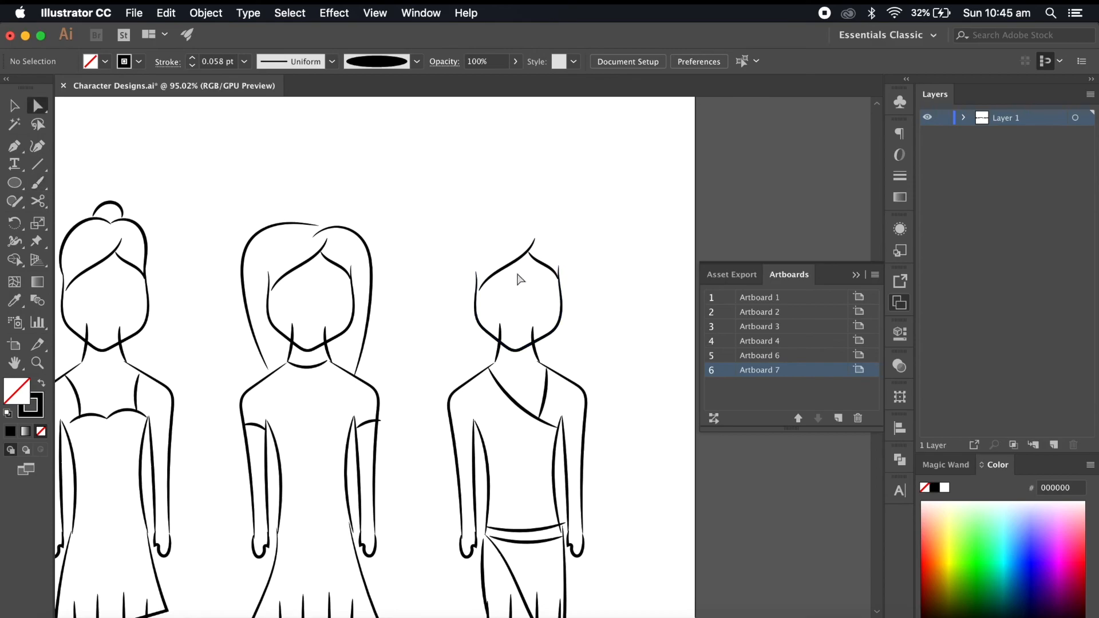
pyautogui.keyDown('super'); pyautogui.click(508, 265); pyautogui.keyUp('super')
pyautogui.moveTo(595, 271); pyautogui.dragTo(582, 383)
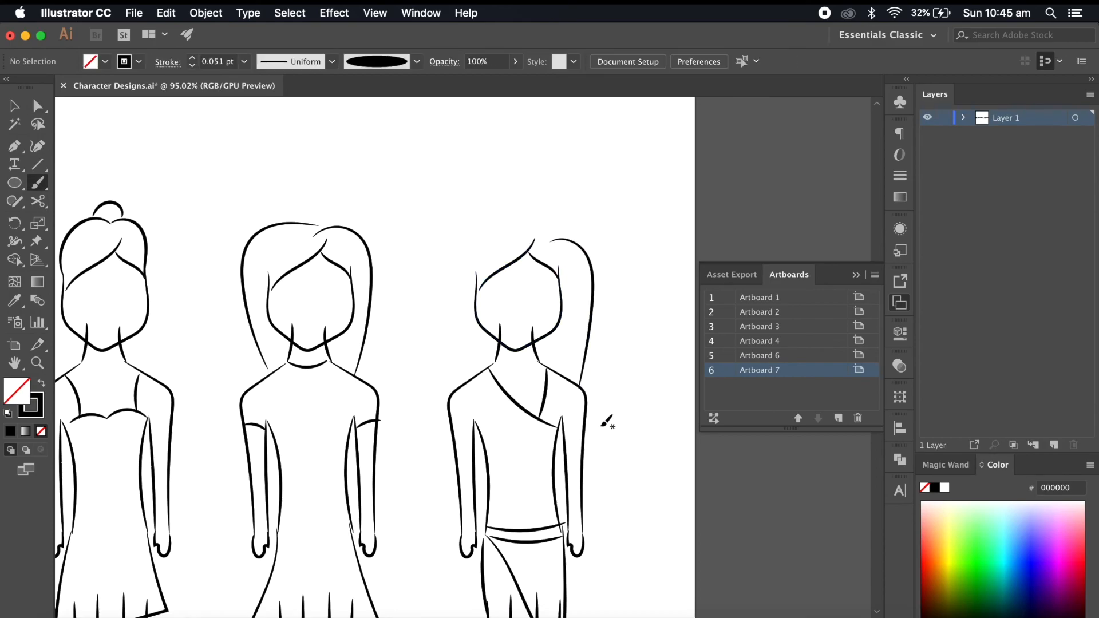
pyautogui.moveTo(526, 211); pyautogui.dragTo(469, 380)
pyautogui.scroll(-5, 491, 486)
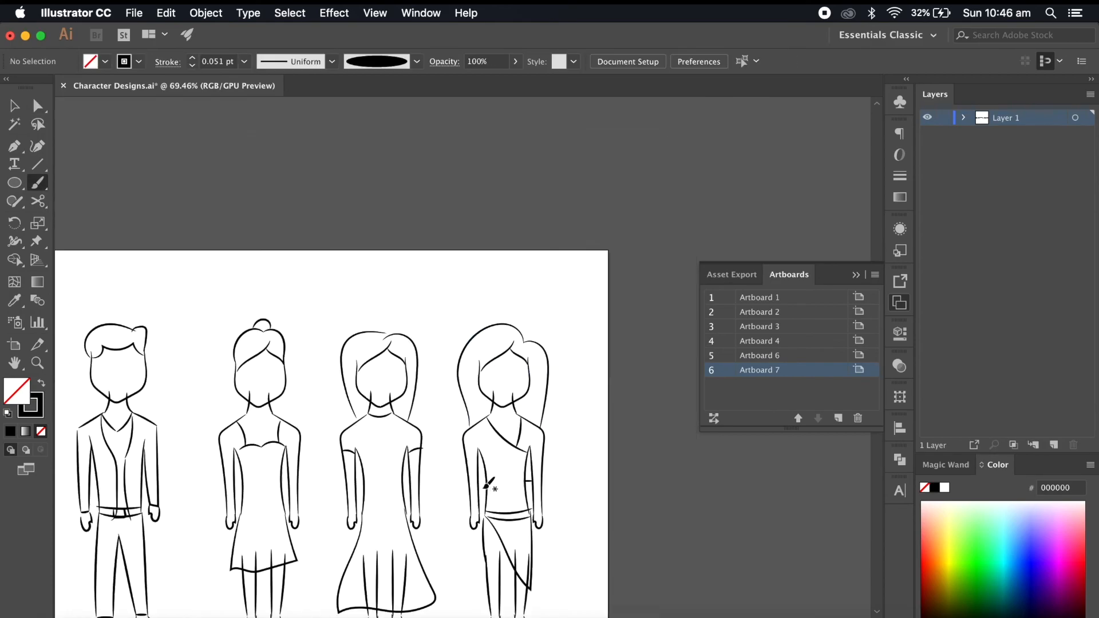
# - Switch to Storyboard.pdf in Preview, check the first page's scenes, and return to Illustrator
pyautogui.scroll(-3, 491, 487)
pyautogui.press('v')
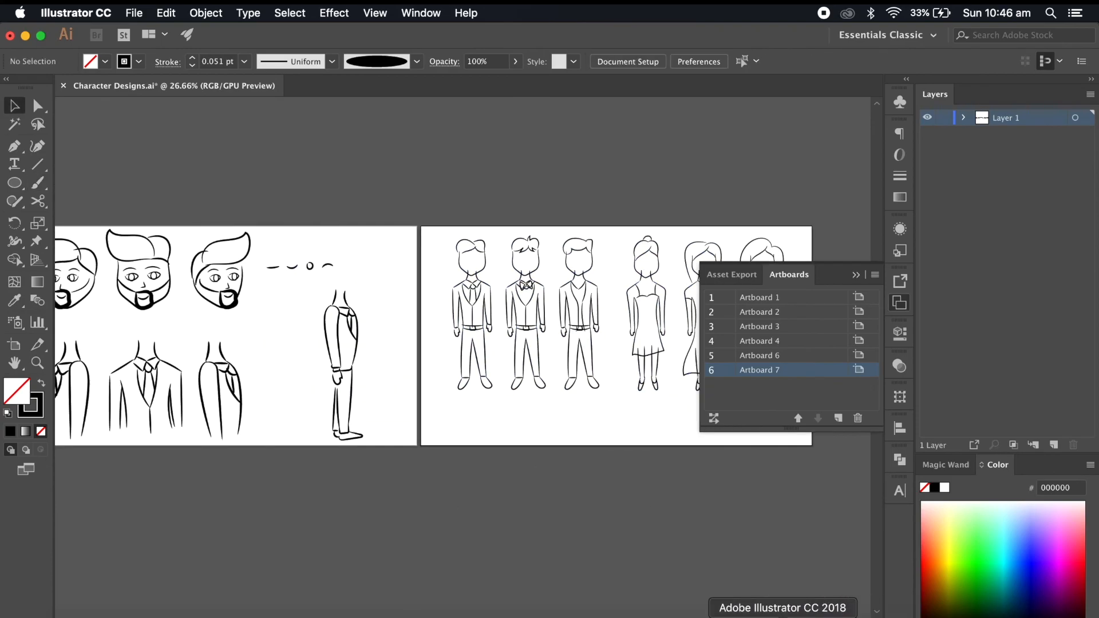
pyautogui.press('super+Tab')
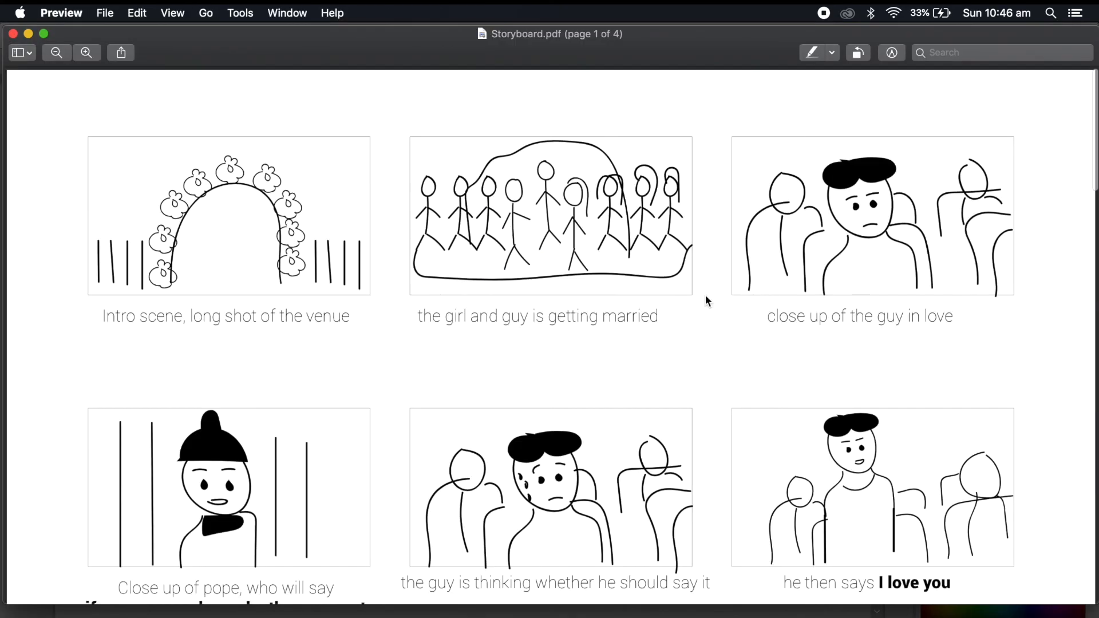
pyautogui.scroll(-5, 229, 565)
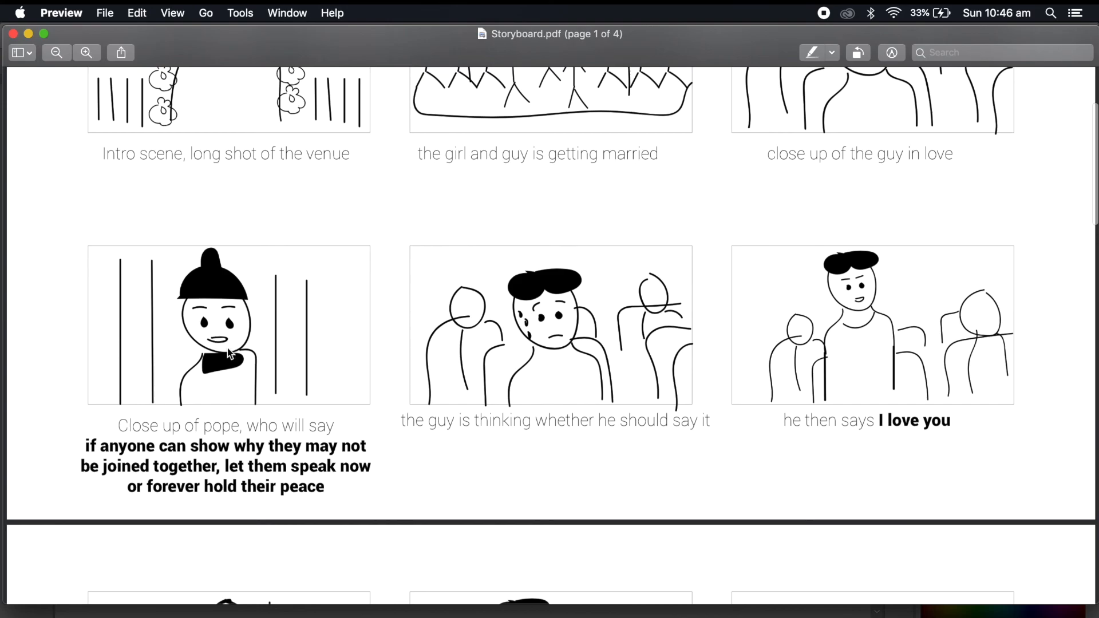
pyautogui.press('super+Tab')
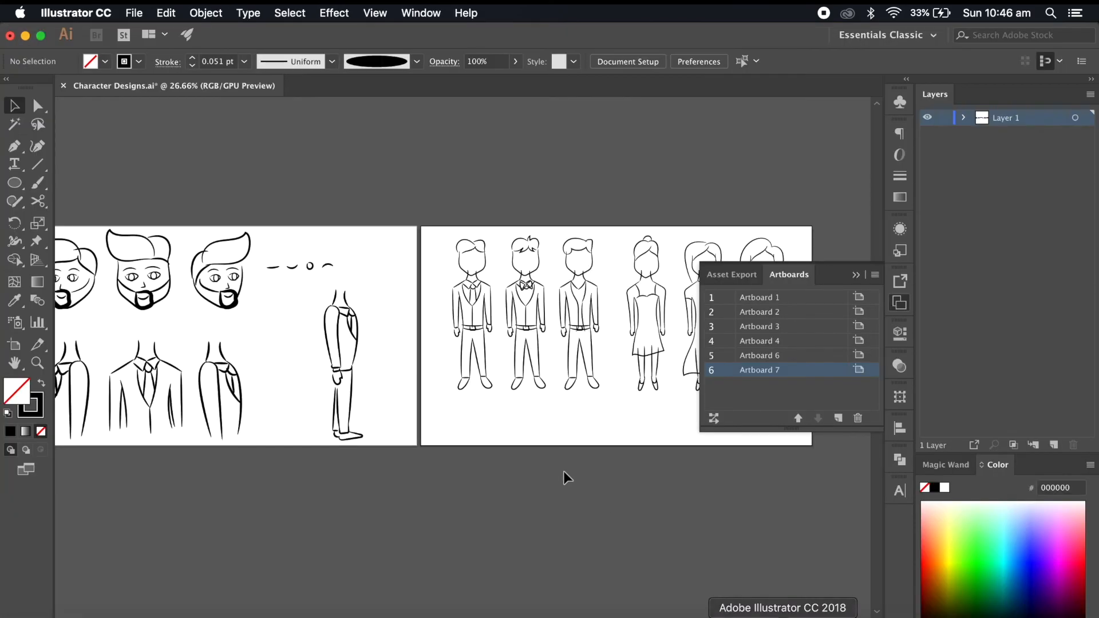
# - Copy the four mouth shapes from Artboard 6 and place them below the men on Artboard 7
pyautogui.hscroll(-4, 563, 472)
pyautogui.moveTo(483, 252); pyautogui.dragTo(383, 281)
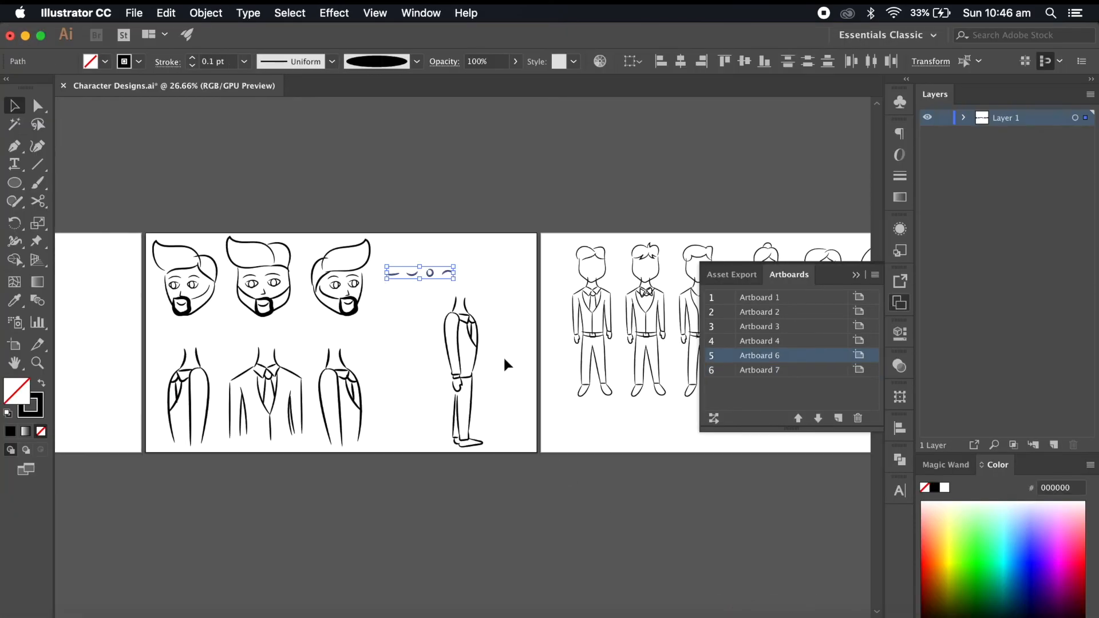
pyautogui.hscroll(2, 504, 363)
pyautogui.scroll(3, 504, 363)
pyautogui.hscroll(-4, 504, 363)
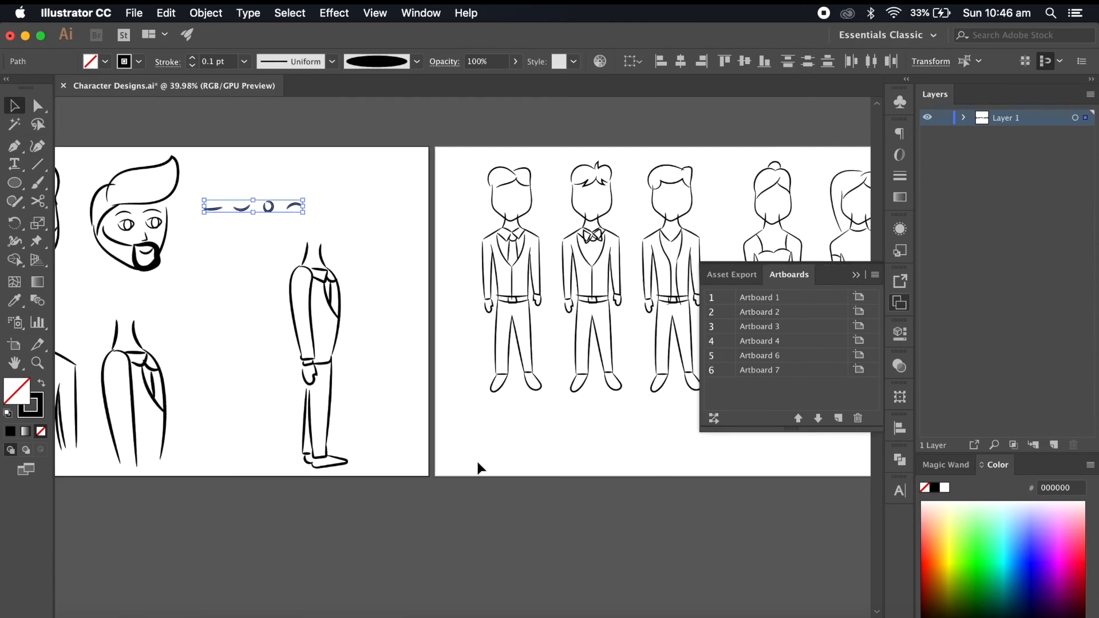
pyautogui.press('super+v')
pyautogui.scroll(2, 535, 484)
pyautogui.moveTo(478, 311); pyautogui.dragTo(571, 483)
pyautogui.scroll(3, 569, 483)
pyautogui.hscroll(4, 561, 470)
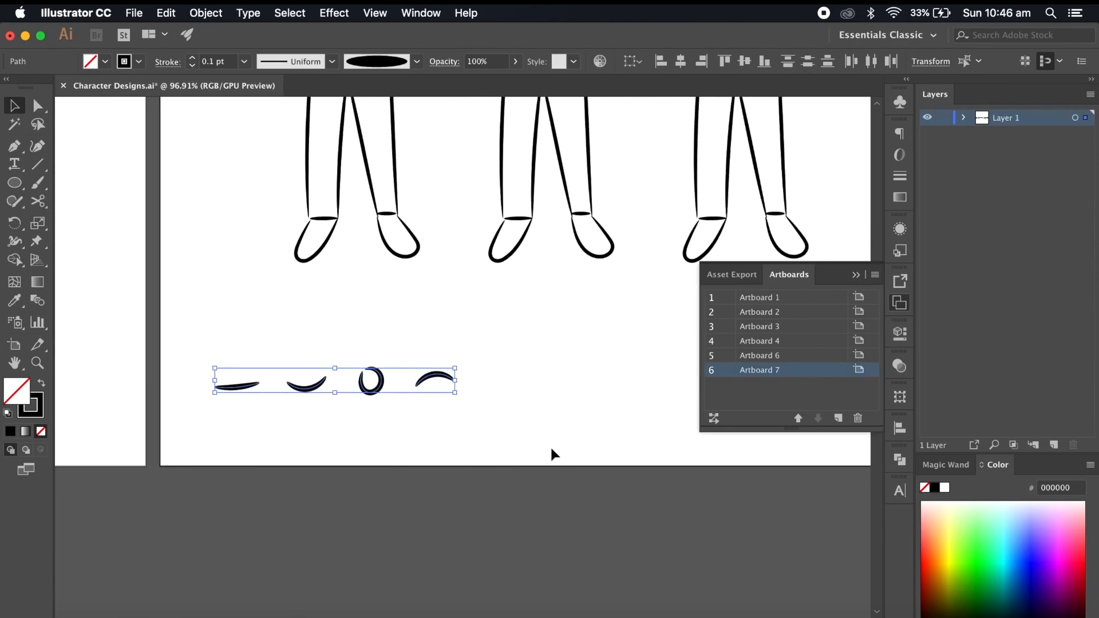
pyautogui.click(555, 456)
# - Paint two open-mouth shapes with flat tops beside the copied mouths on Artboard 7
pyautogui.click(38, 183)
pyautogui.click(14, 106)
pyautogui.scroll(-2, 560, 371)
pyautogui.hscroll(-2, 560, 371)
pyautogui.hscroll(5, 560, 371)
pyautogui.scroll(1, 560, 372)
pyautogui.press('b')
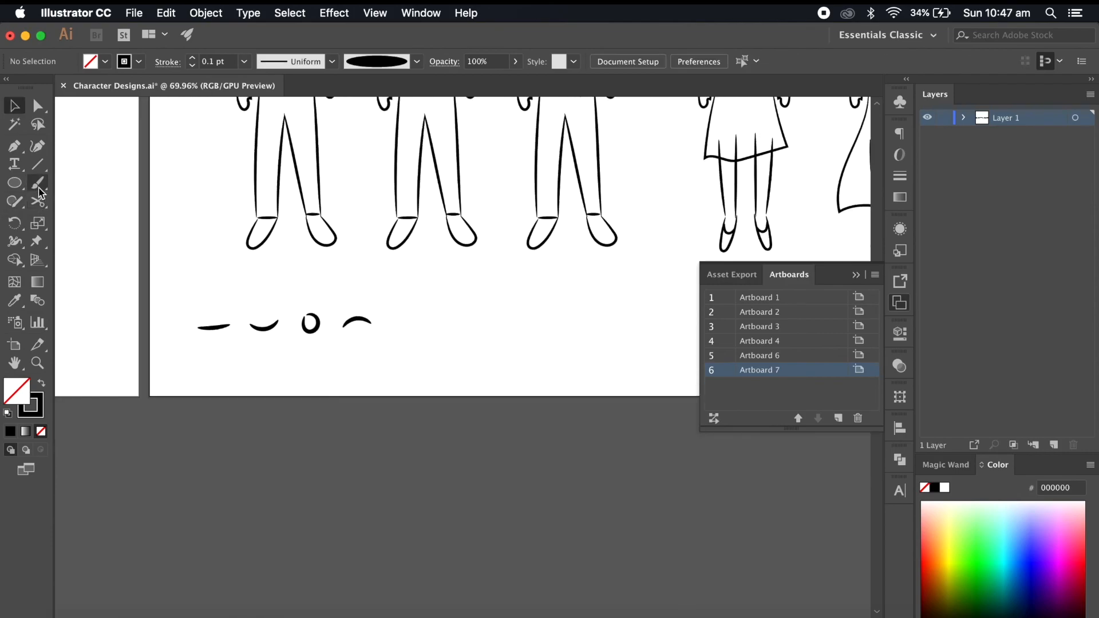
pyautogui.moveTo(427, 331); pyautogui.dragTo(394, 327)
pyautogui.moveTo(461, 319)
pyautogui.mouseDown()
pyautogui.moveTo(505, 326)
pyautogui.moveTo(470, 337)
pyautogui.moveTo(462, 319)
pyautogui.mouseUp()
pyautogui.hscroll(2, 513, 353)
pyautogui.scroll(-3, 514, 353)
pyautogui.press('v')
pyautogui.hscroll(-2, 430, 479)
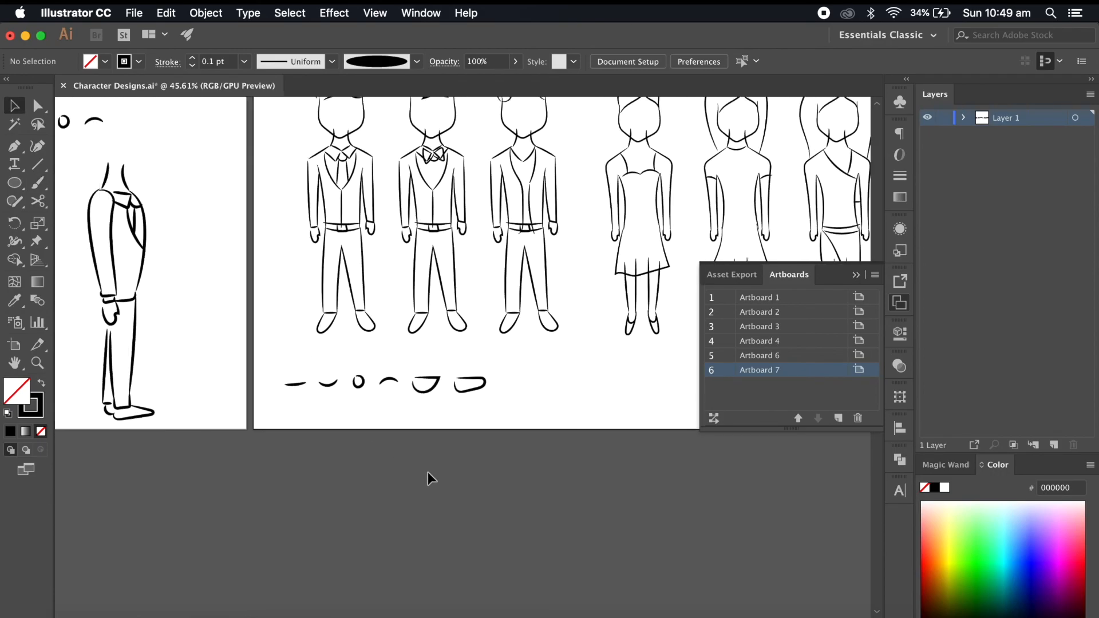
# - Look over the mouth shapes and guests on Artboard 7 and the characters on the other artboards
pyautogui.scroll(3, 430, 479)
pyautogui.hscroll(-5, 502, 549)
pyautogui.hscroll(3, 502, 548)
pyautogui.scroll(2, 552, 545)
pyautogui.scroll(-3, 552, 544)
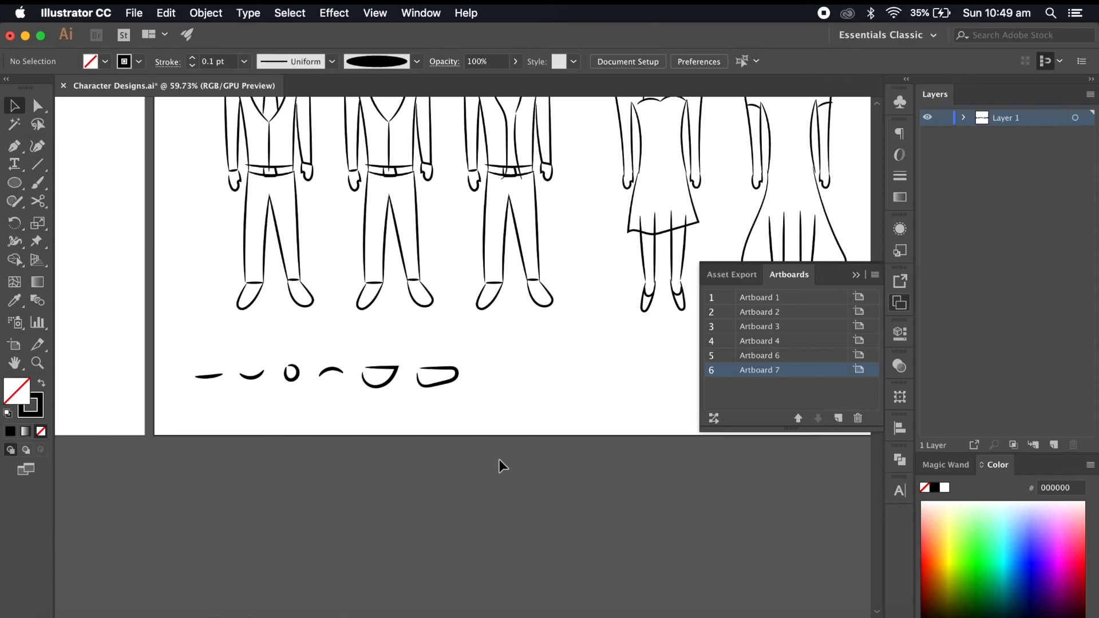
pyautogui.scroll(-5, 500, 462)
pyautogui.scroll(5, 363, 410)
pyautogui.hscroll(1, 314, 412)
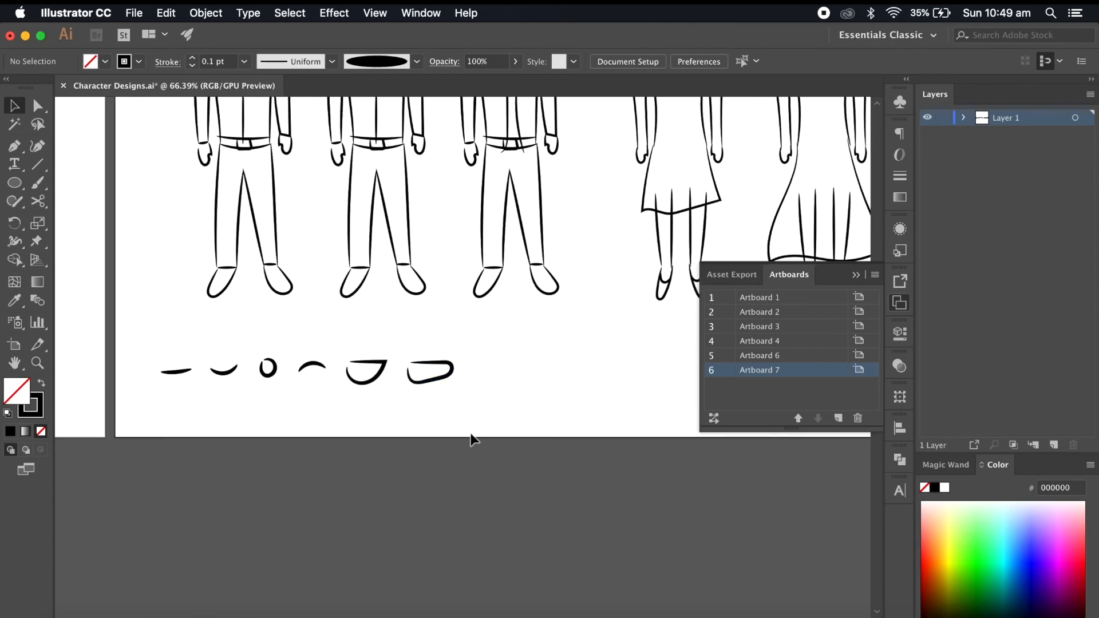
pyautogui.scroll(-3, 473, 440)
pyautogui.moveTo(441, 360); pyautogui.dragTo(206, 408)
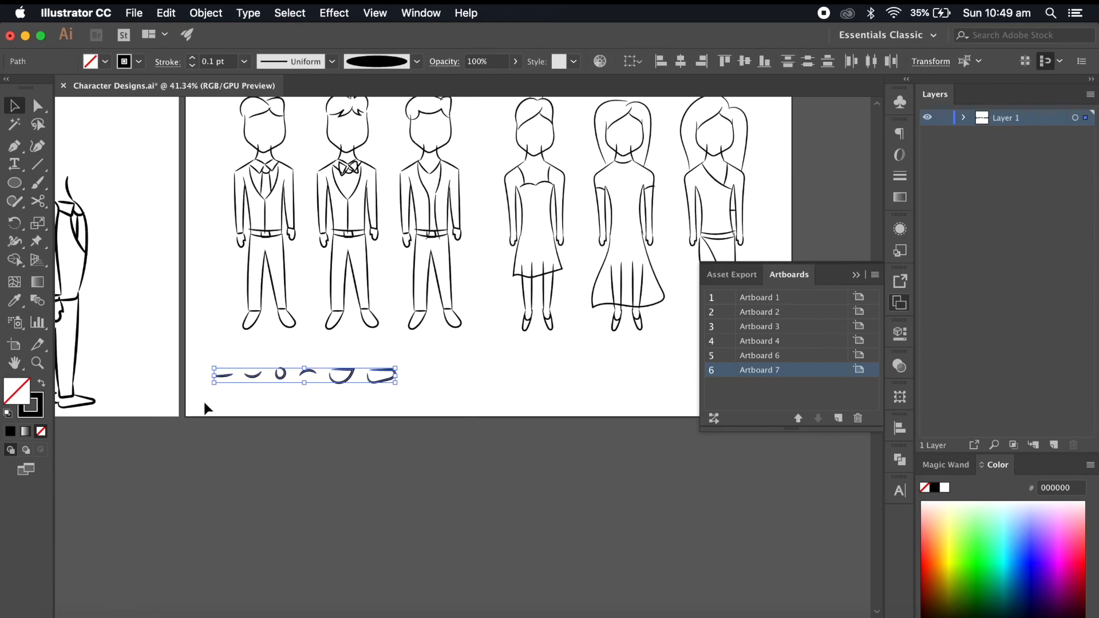
pyautogui.click(304, 433)
pyautogui.scroll(-5, 304, 433)
pyautogui.hscroll(-20, 304, 433)
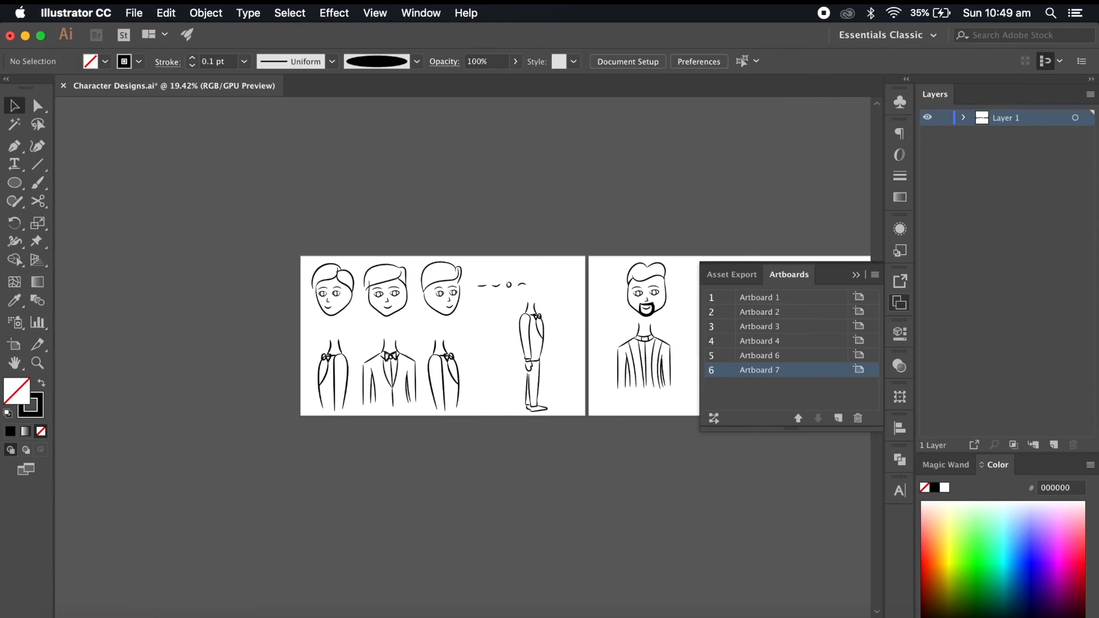
# - Switch to Storyboard.pdf in Preview, review all its scenes through page 4, and return to Illustrator
pyautogui.click(887, 617)
pyautogui.scroll(-2, 445, 276)
pyautogui.scroll(8, 445, 276)
pyautogui.scroll(-1, 442, 271)
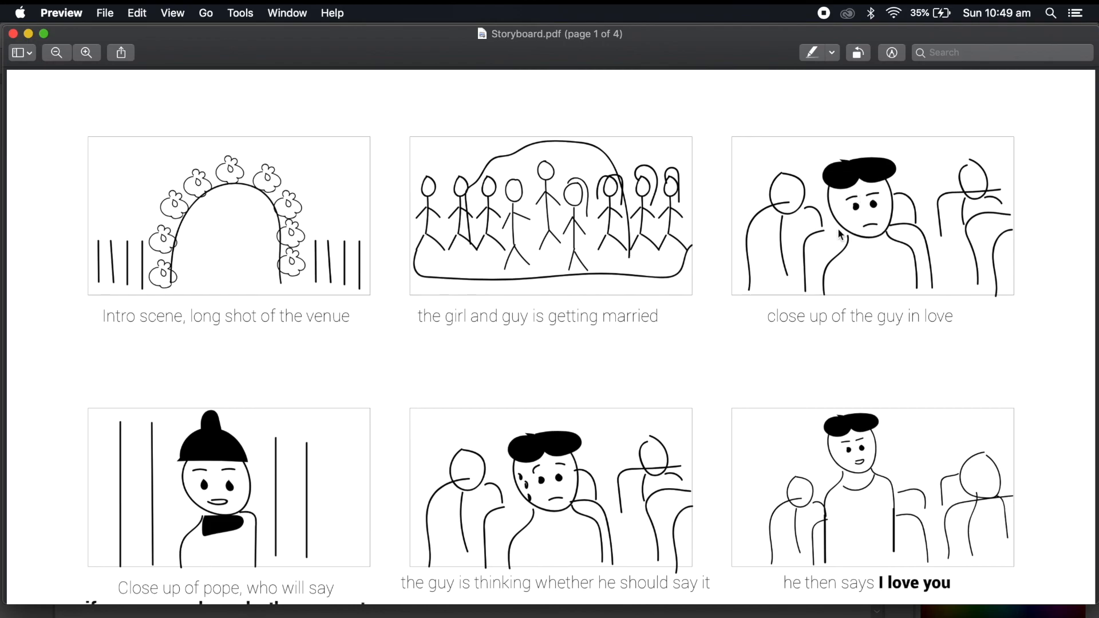
pyautogui.scroll(-15, 630, 307)
pyautogui.scroll(-20, 531, 327)
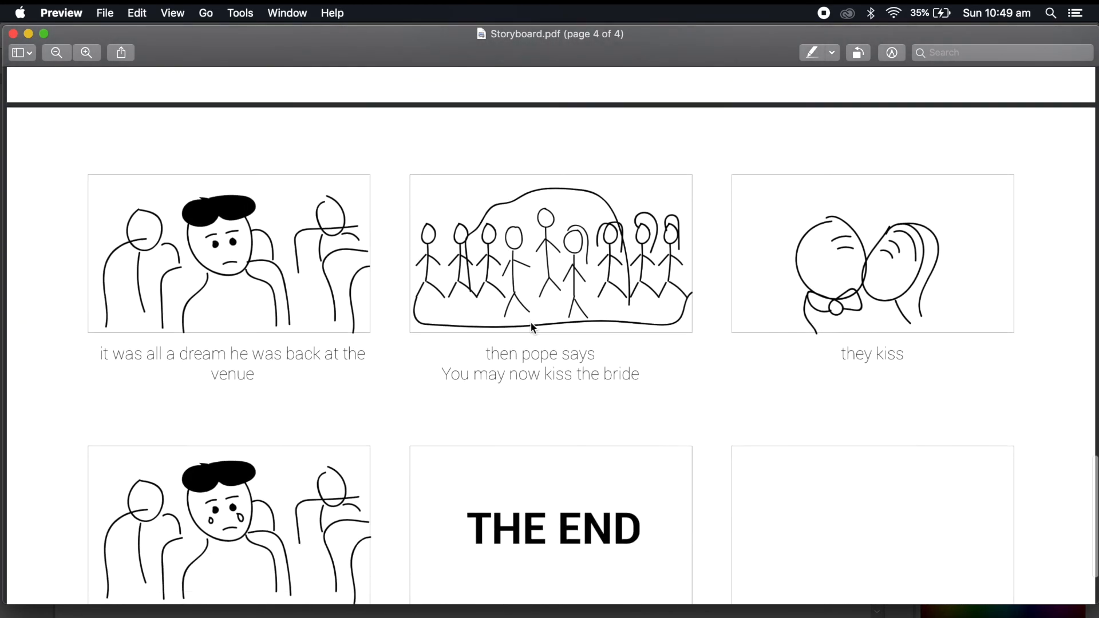
pyautogui.scroll(-2, 532, 327)
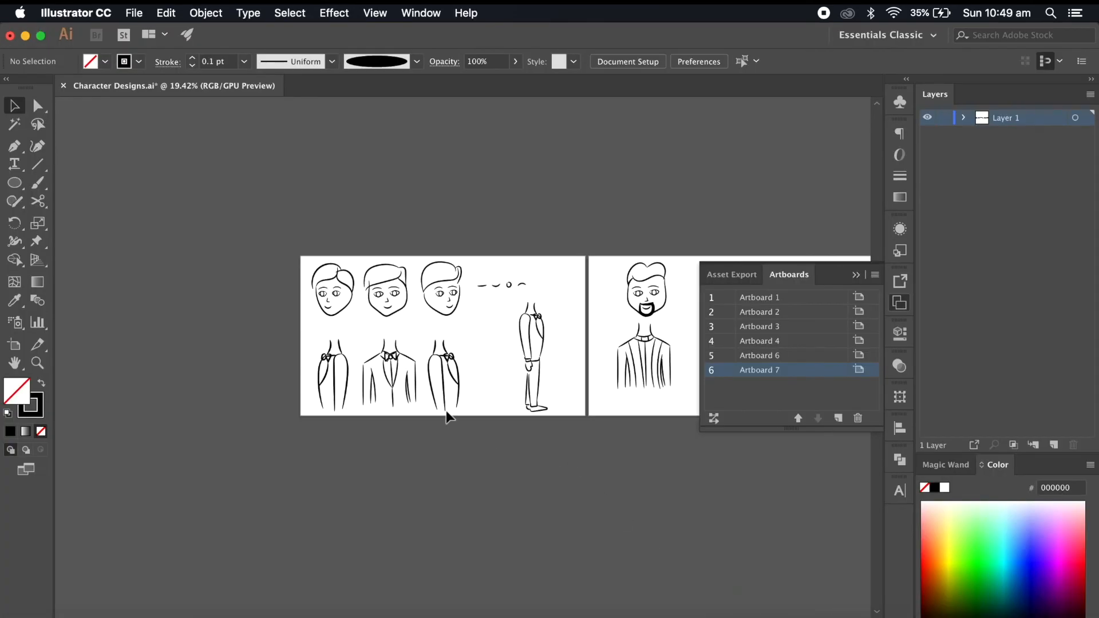
# - Check the finished artboards through Artboard 7 and save the Character Designs.ai document
pyautogui.hscroll(6, 476, 353)
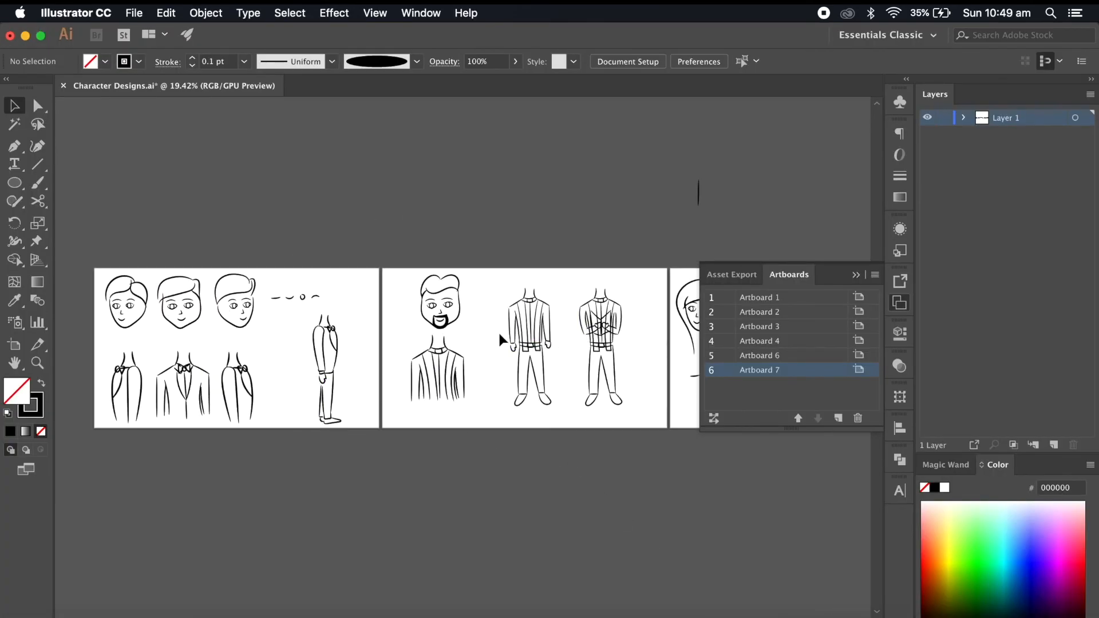
pyautogui.hscroll(20, 499, 339)
pyautogui.hscroll(14, 395, 337)
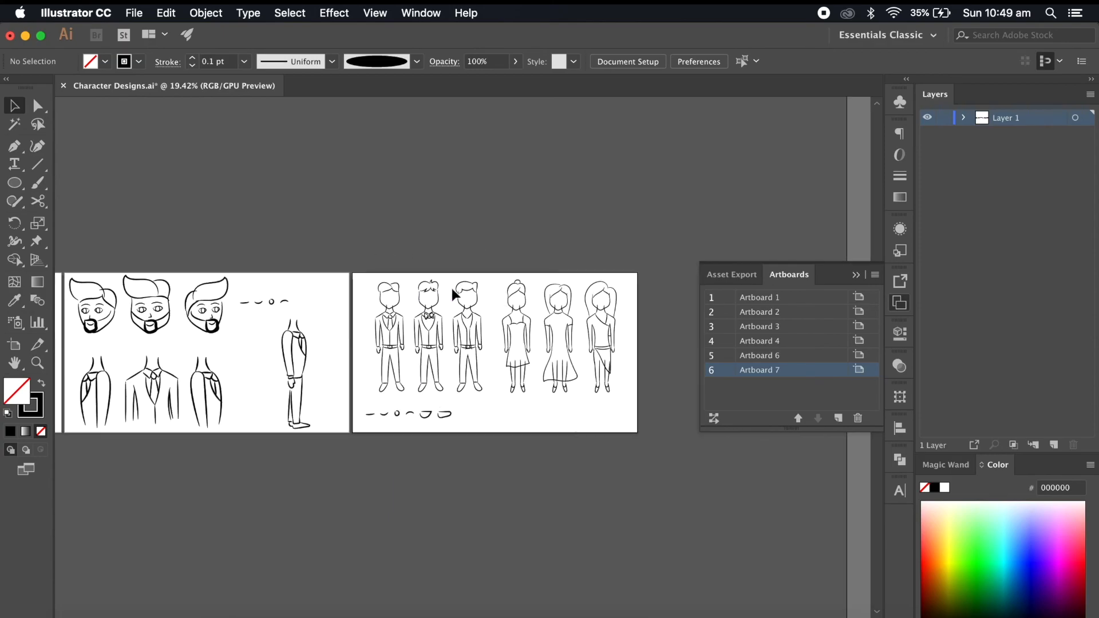
pyautogui.hscroll(3, 446, 294)
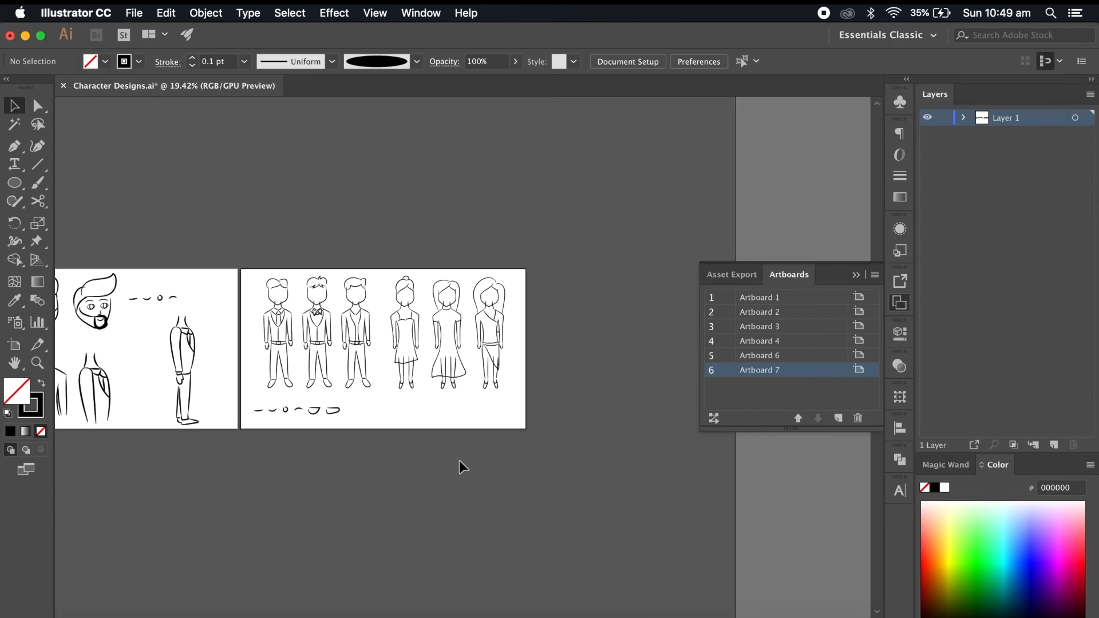
pyautogui.click(134, 13)
pyautogui.click(160, 137)
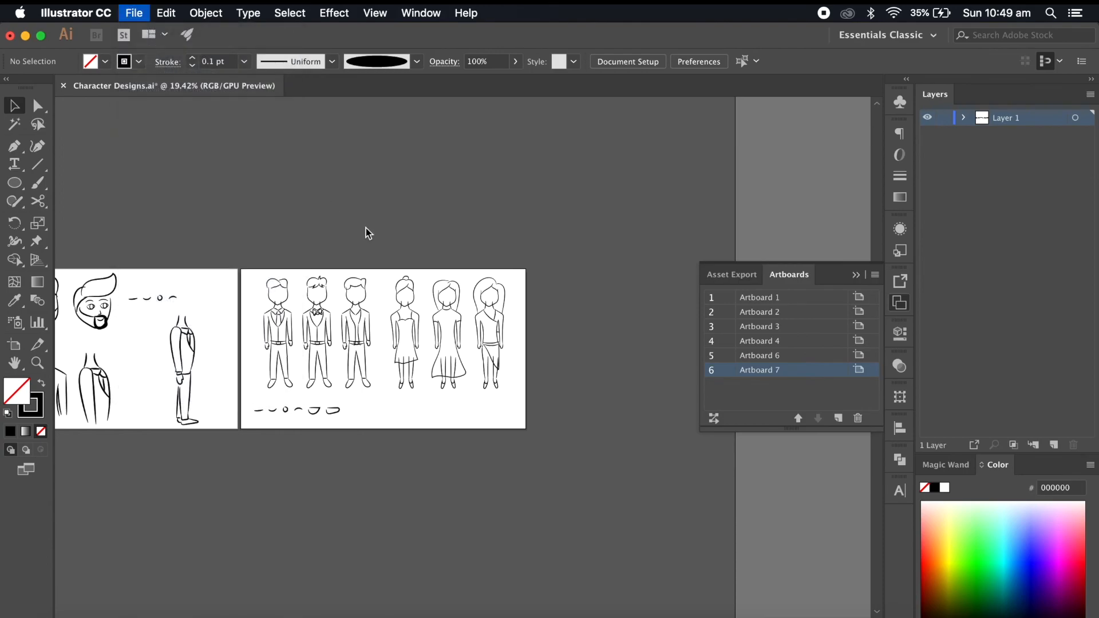